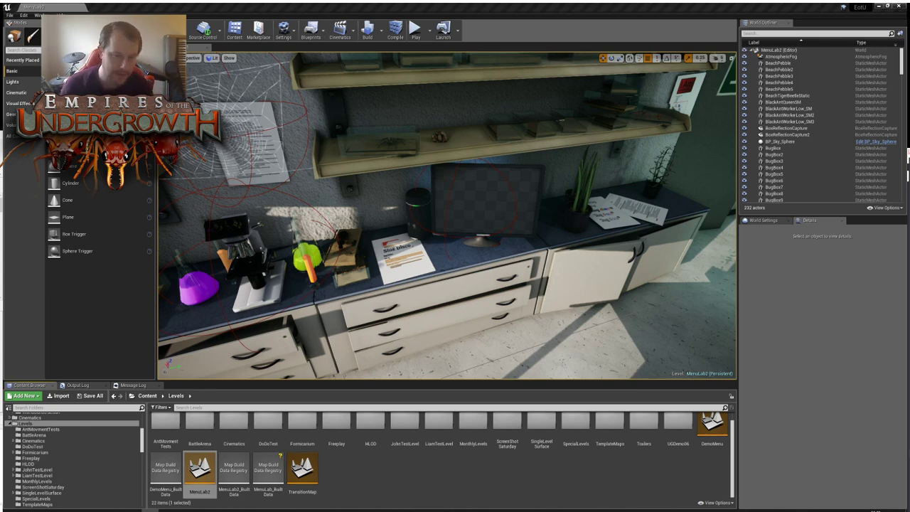
pyautogui.moveTo(455, 213); pyautogui.dragTo(384, 242, button='right')
pyautogui.moveTo(342, 213); pyautogui.dragTo(505, 165, button='right')
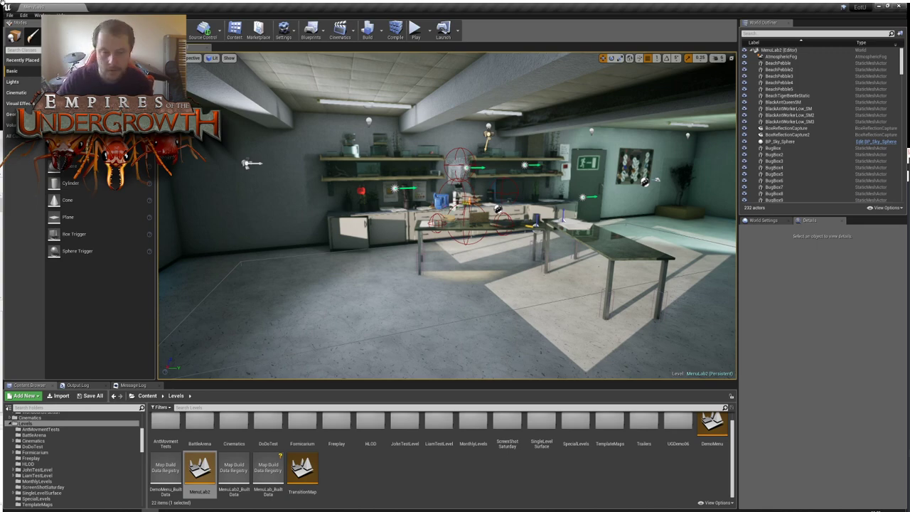
pyautogui.moveTo(411, 216)
pyautogui.mouseDown(button='right')
pyautogui.moveTo(475, 216)
pyautogui.moveTo(401, 217)
pyautogui.mouseUp(button='right')
pyautogui.press('w')
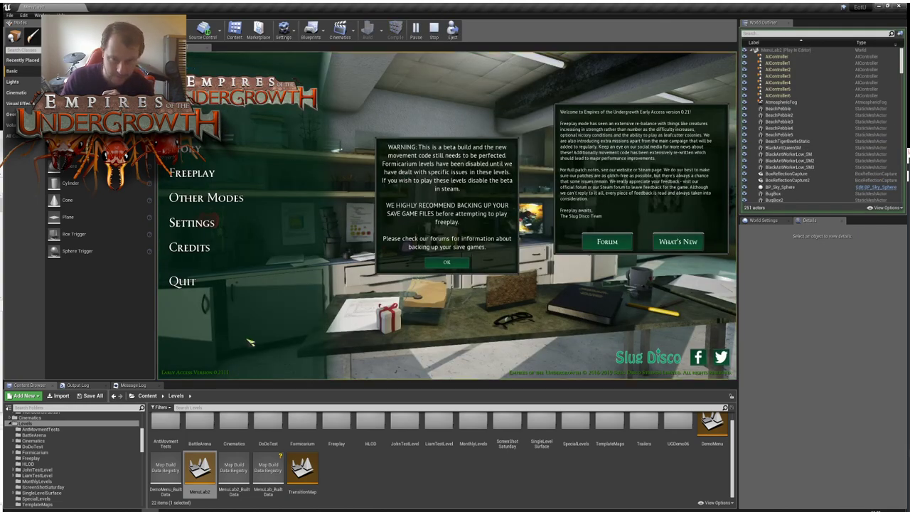
# Dismiss the beta build warning and open the setup for a new Freeplay game
pyautogui.click(447, 262)
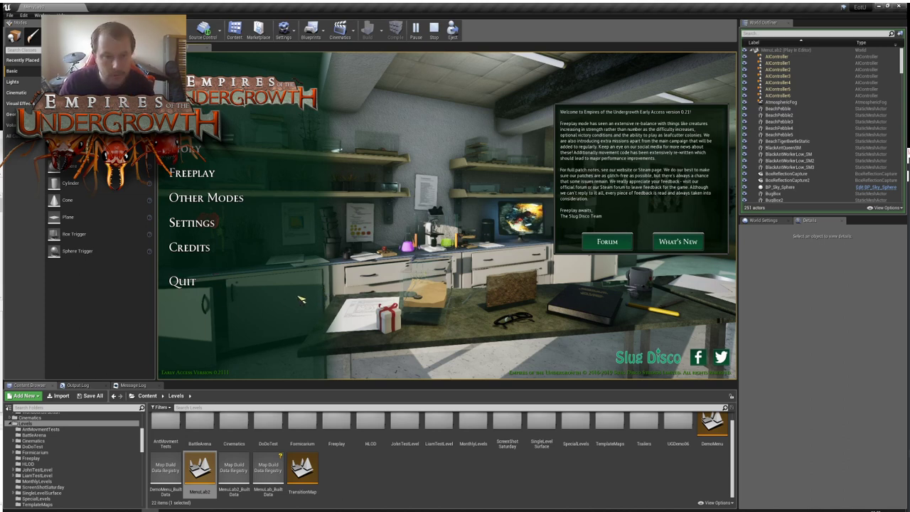
pyautogui.click(191, 175)
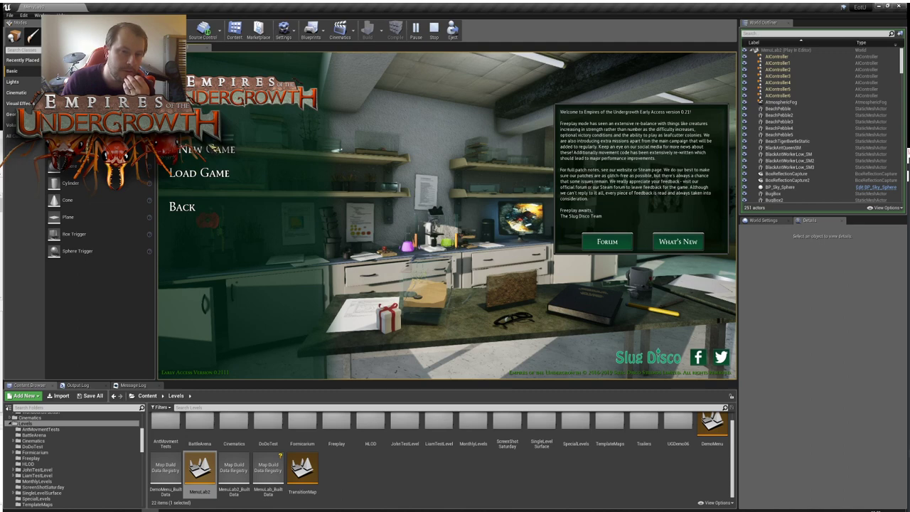
pyautogui.click(214, 148)
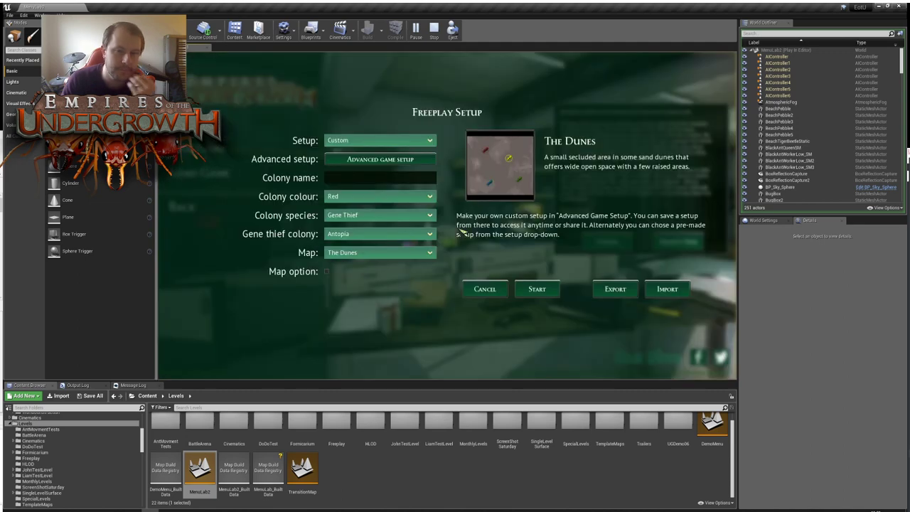
# Set the Freeplay map to Embankment and enable Periodic Flood
pyautogui.click(382, 235)
pyautogui.click(379, 242)
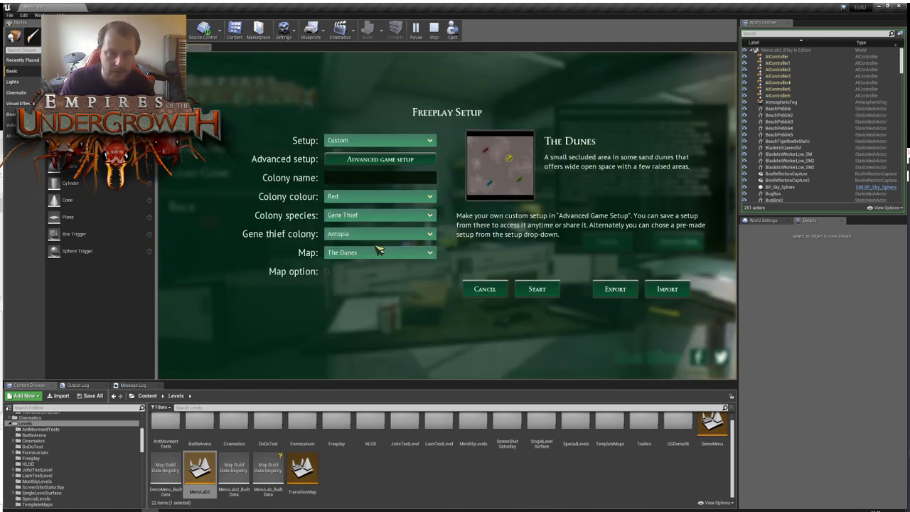
pyautogui.click(378, 252)
pyautogui.click(343, 278)
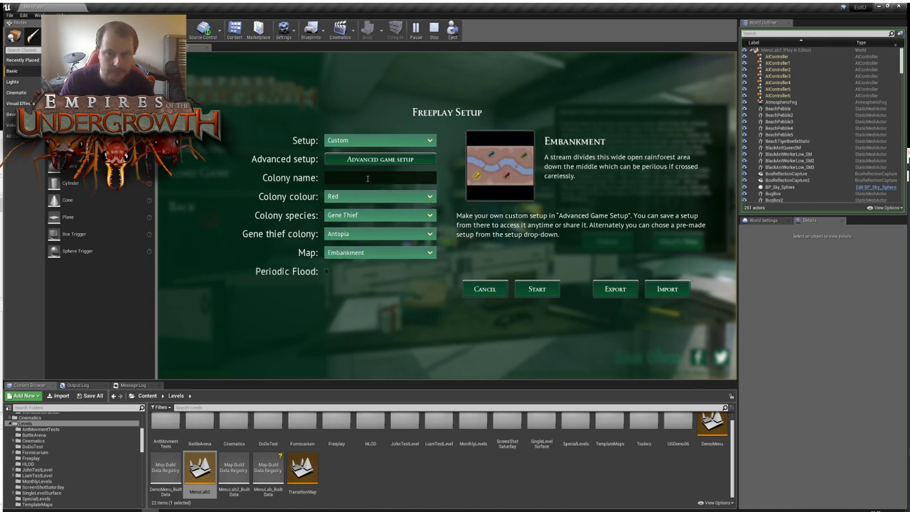
pyautogui.click(328, 271)
# Name the colony BalanceTests and set its colour to Purple
pyautogui.click(344, 182)
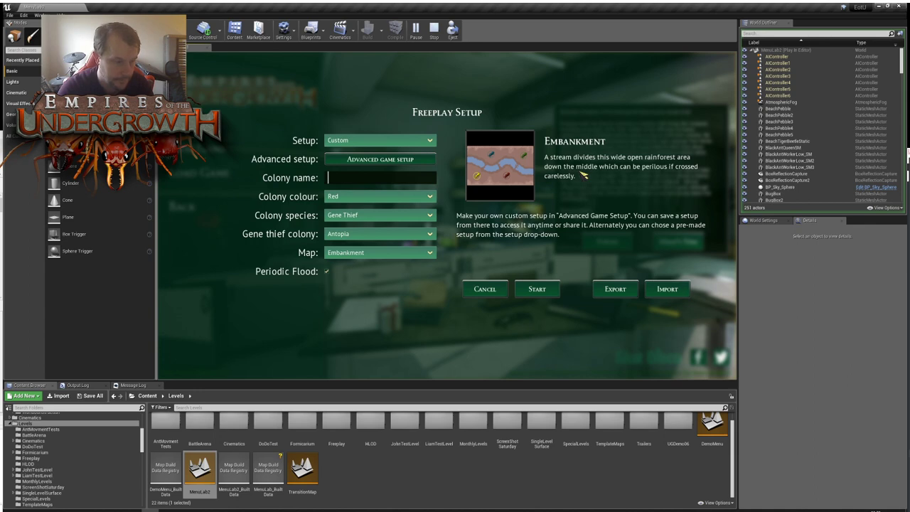
pyautogui.write('Balanc')
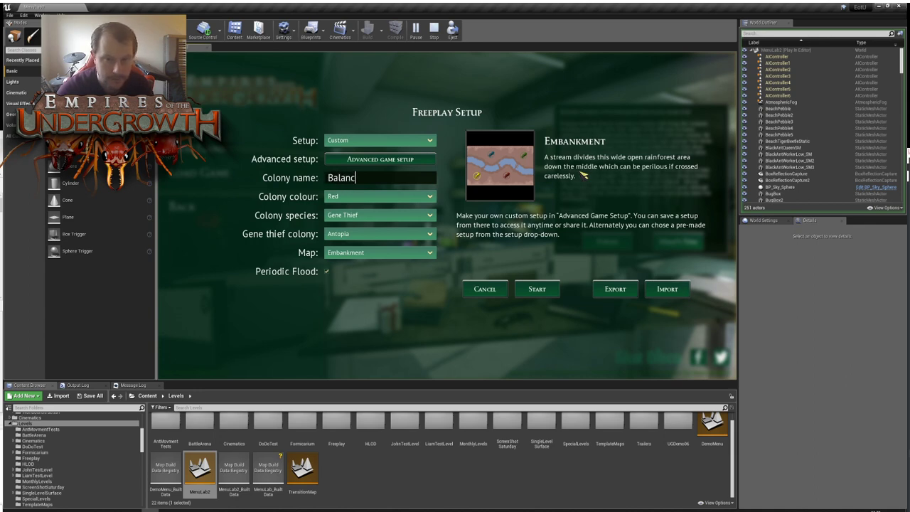
pyautogui.write('eTests')
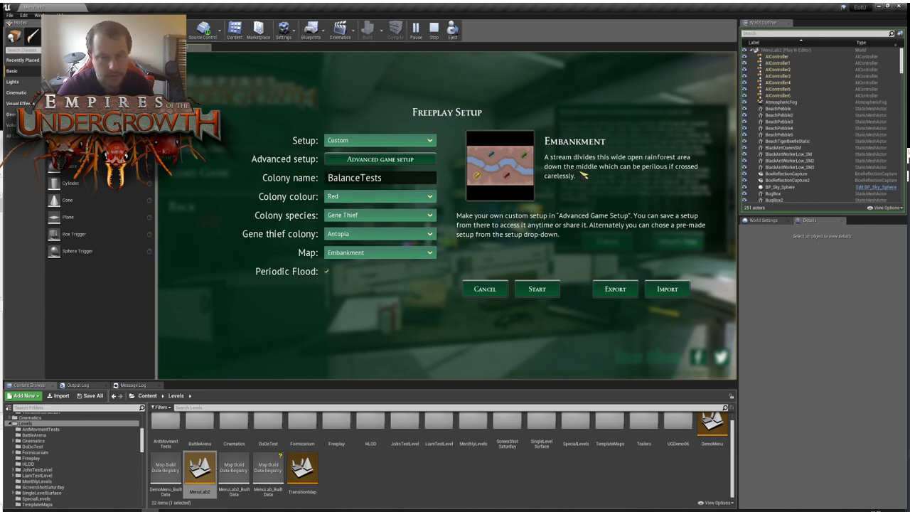
pyautogui.click(350, 197)
pyautogui.click(366, 273)
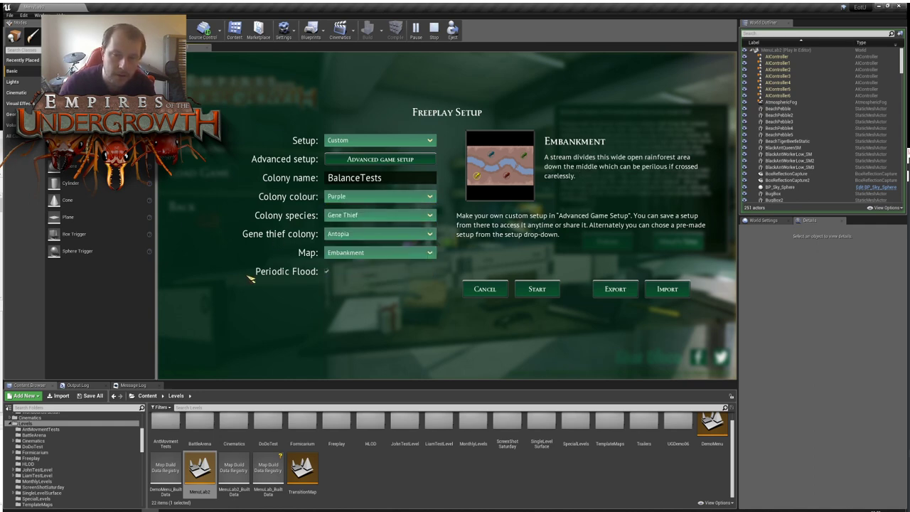
# Set the colony species to Leafcutter and choose the second unit option
pyautogui.click(373, 215)
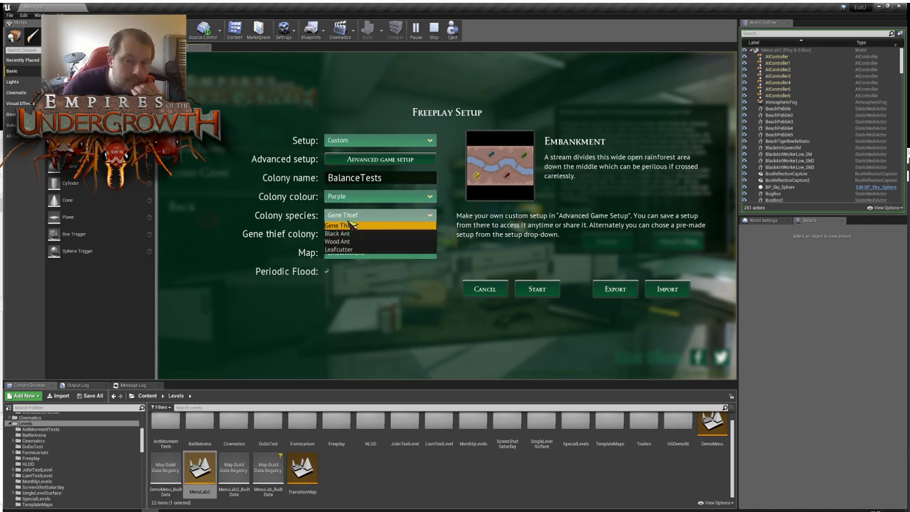
pyautogui.click(340, 250)
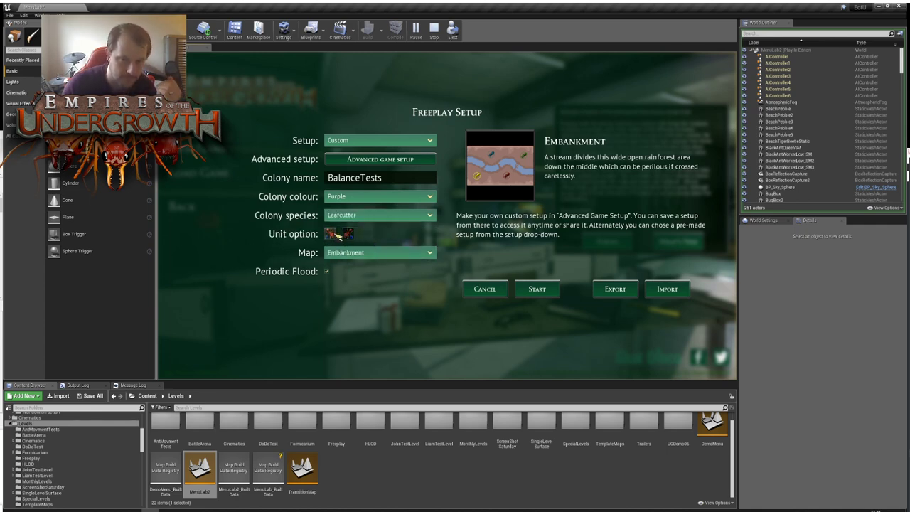
pyautogui.moveTo(349, 235)
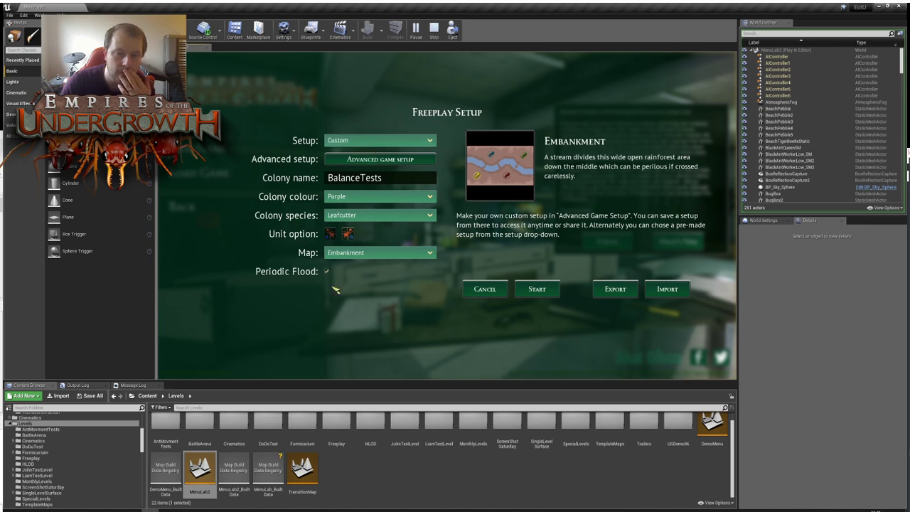
# In the advanced game setup, set the victory condition to Domination
pyautogui.click(375, 160)
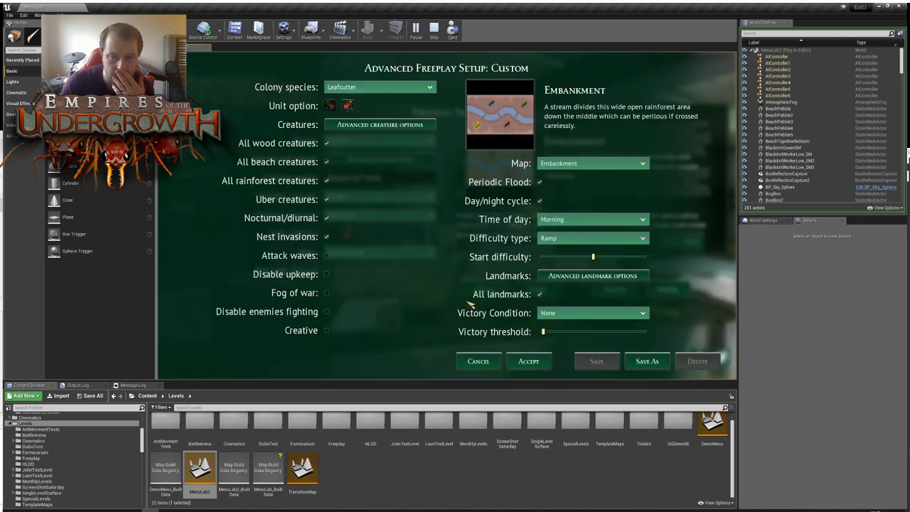
pyautogui.click(582, 315)
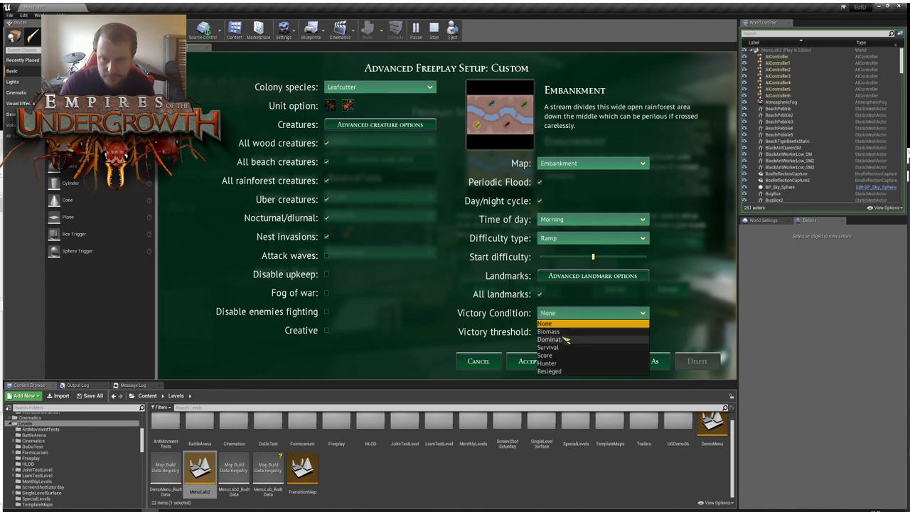
pyautogui.click(548, 332)
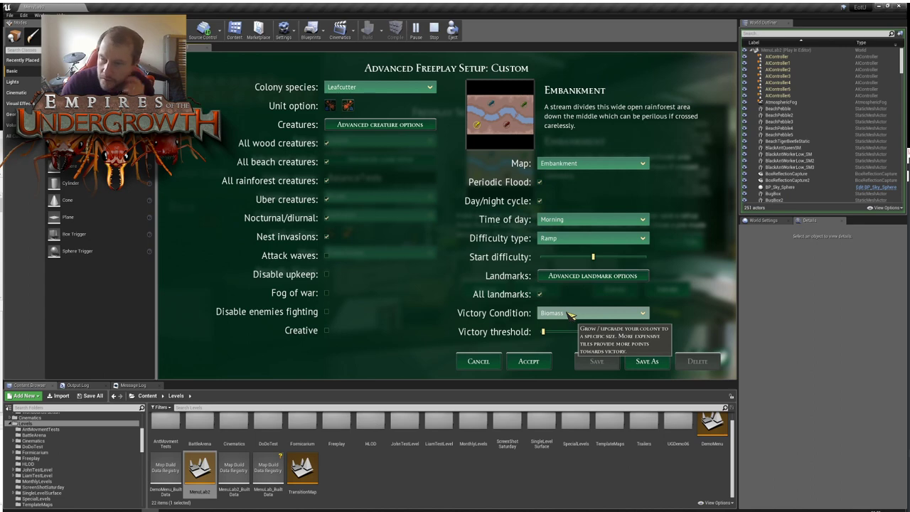
pyautogui.click(569, 315)
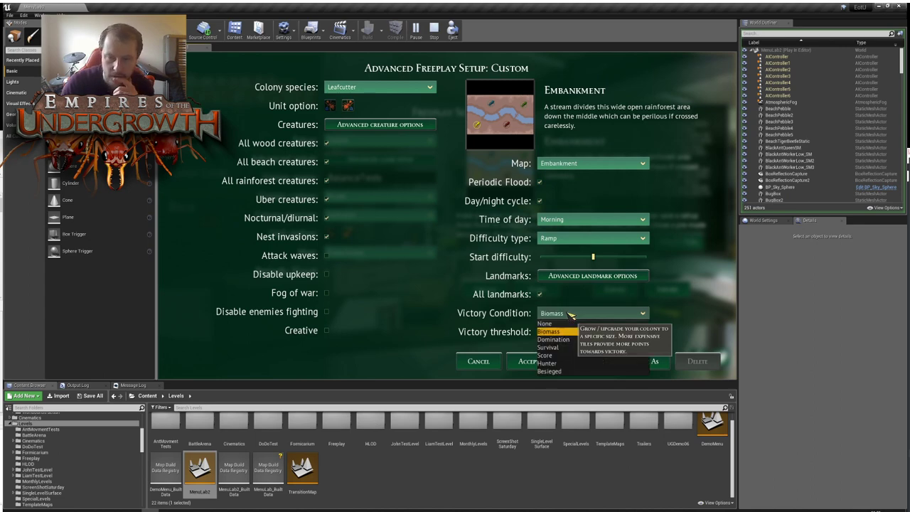
pyautogui.click(566, 338)
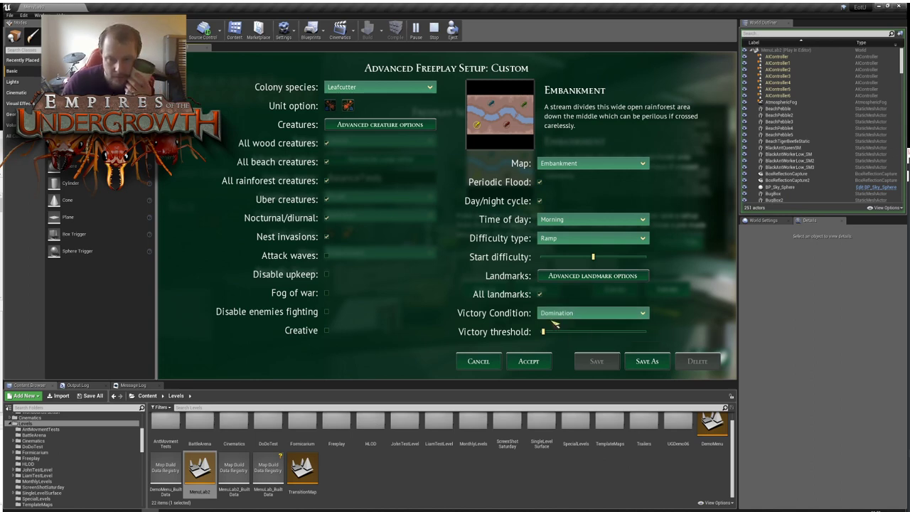
# Raise the victory threshold to about a fifth of its range, accept the advanced setup and start the match
pyautogui.moveTo(545, 332); pyautogui.dragTo(567, 335)
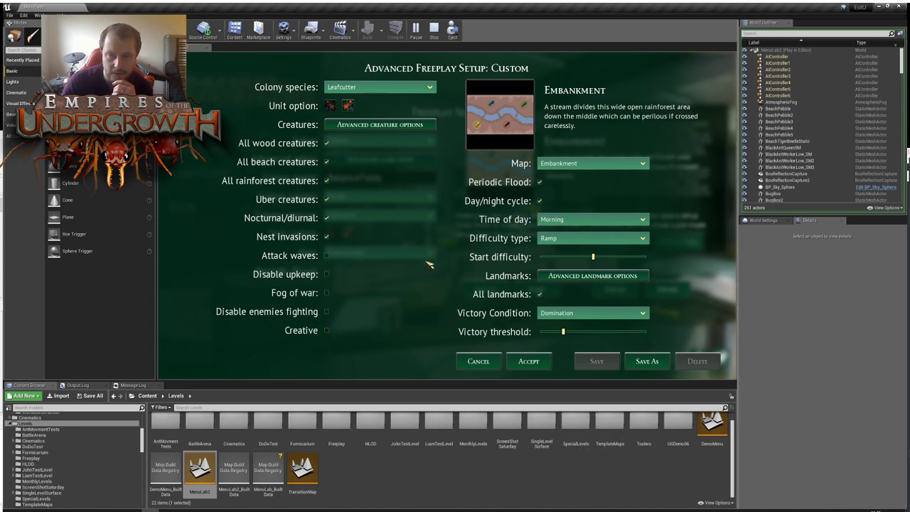
pyautogui.click(525, 362)
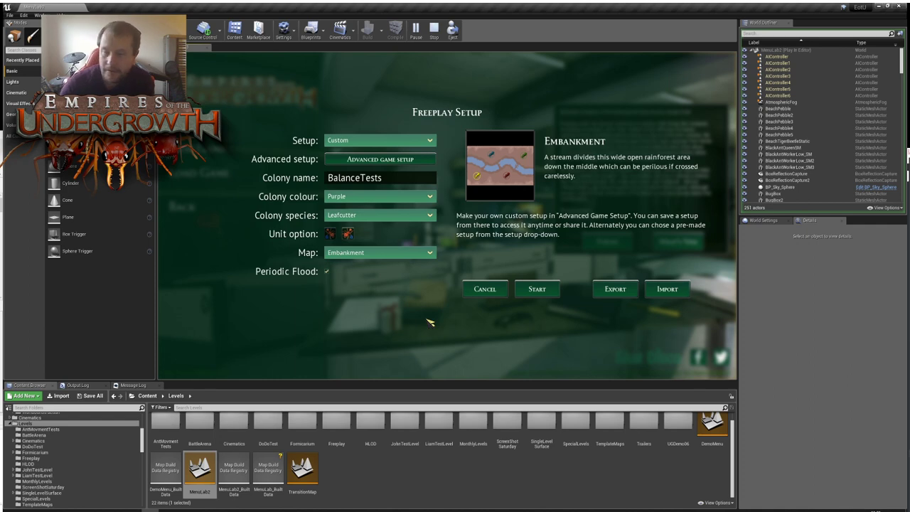
pyautogui.click(552, 291)
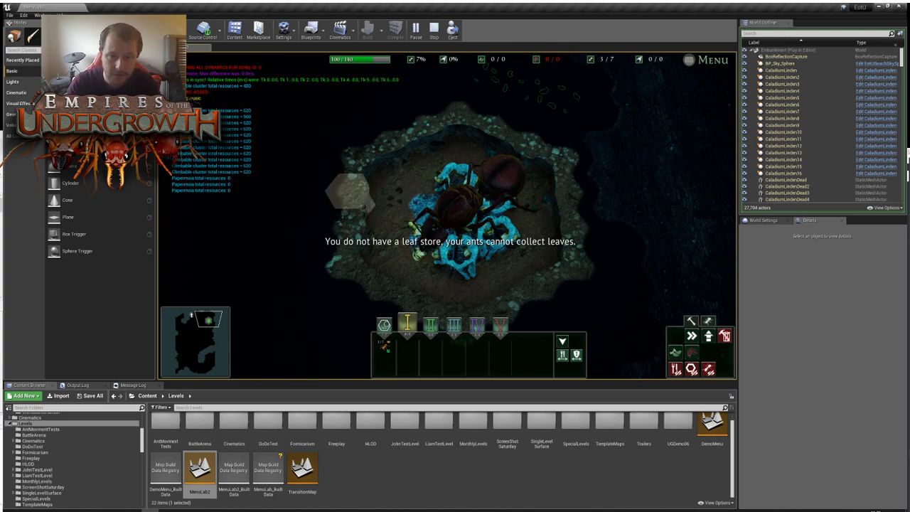
# Mark two adjoining tiles for digging from the upper edge of the queen's chamber towards the nearby outlined food pocket
pyautogui.press('w')
pyautogui.click(495, 188)
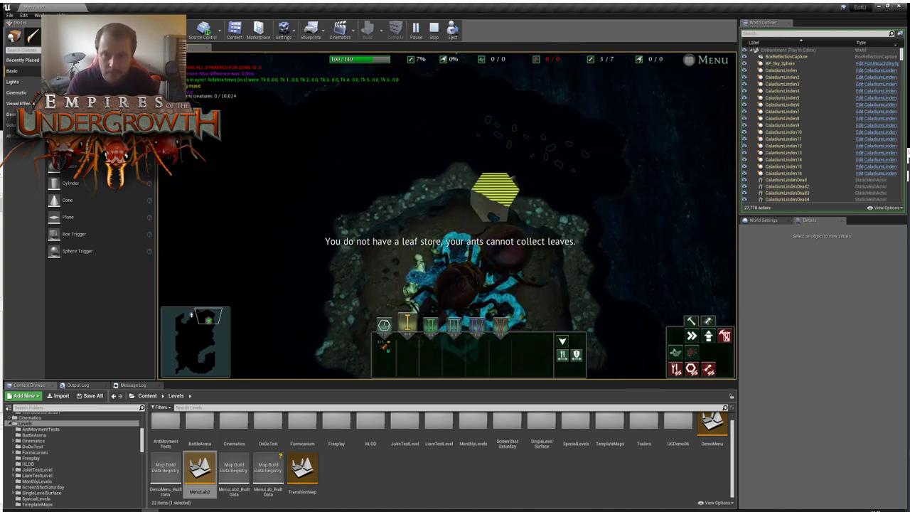
pyautogui.click(531, 175)
# Survey the underground area around the queen's chamber and the newly dug passage to the food pocket
pyautogui.press('s')
pyautogui.press('s')
pyautogui.press('a')
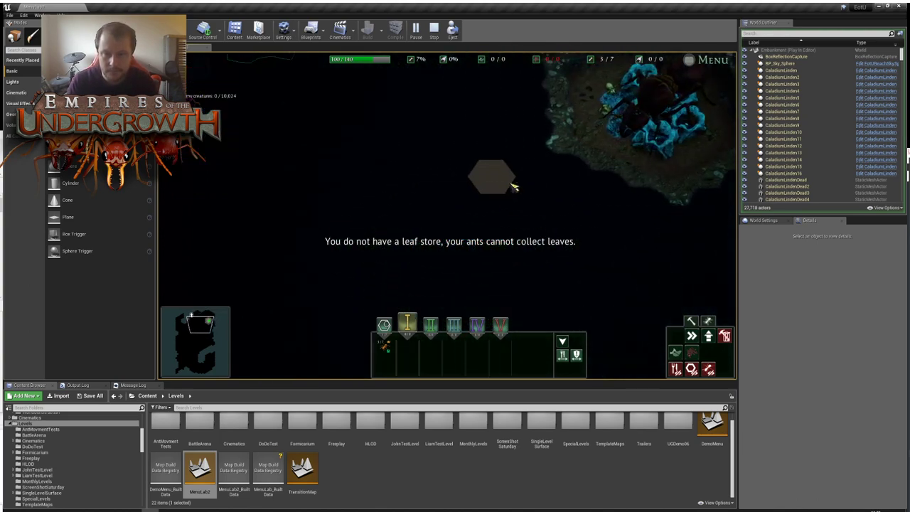
pyautogui.press('d')
pyautogui.press('w')
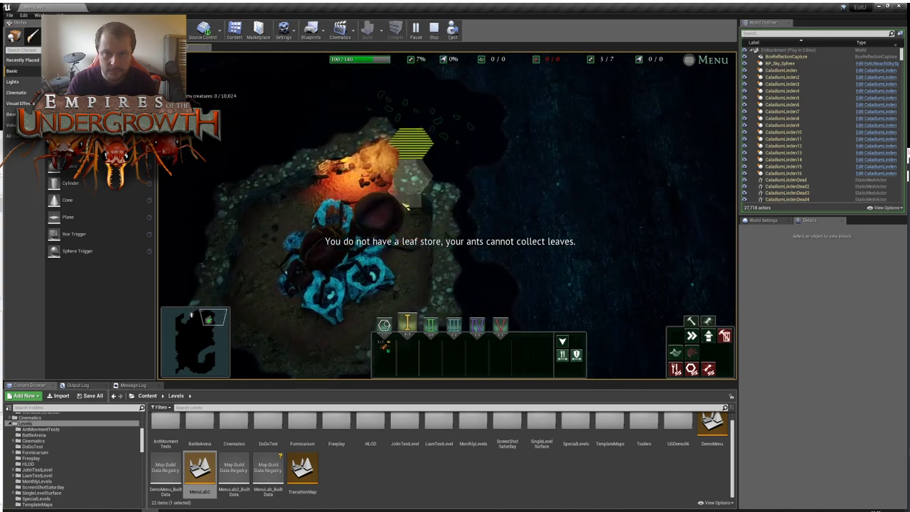
pyautogui.press('w')
pyautogui.press('s')
pyautogui.press('s')
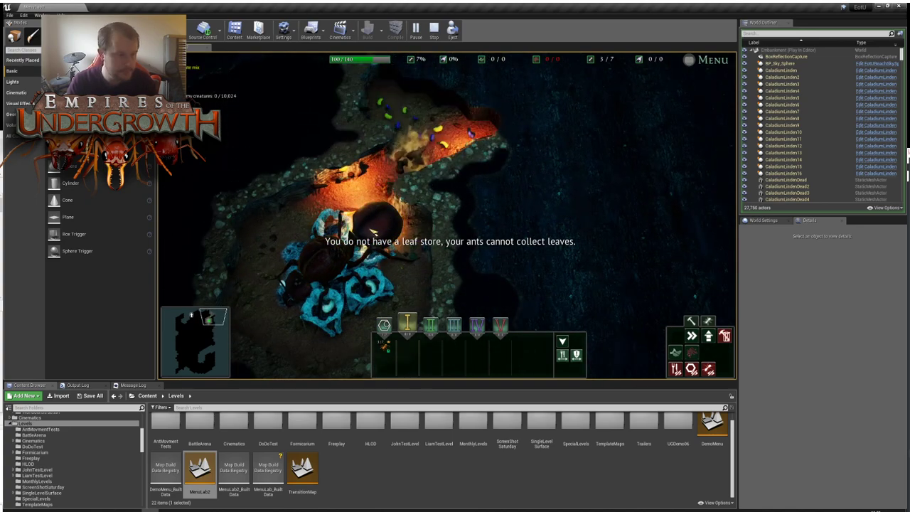
pyautogui.press('s')
pyautogui.press('a')
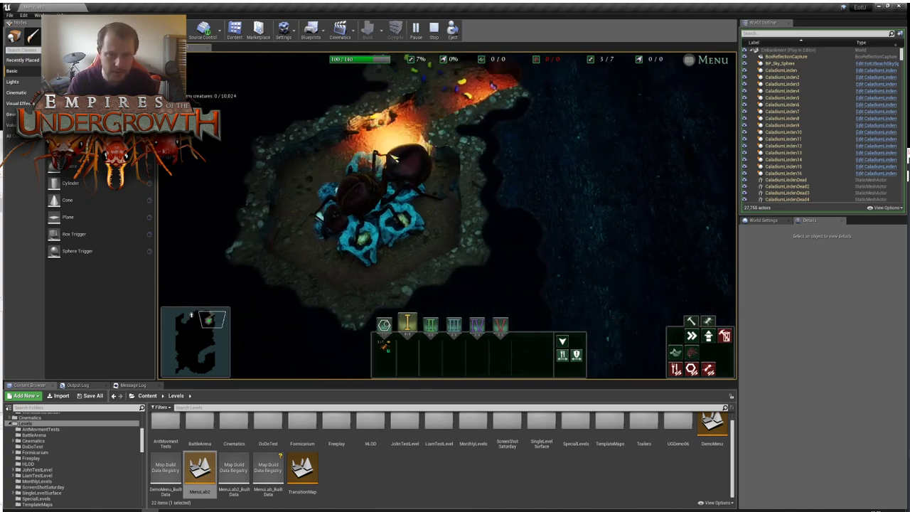
pyautogui.press('s')
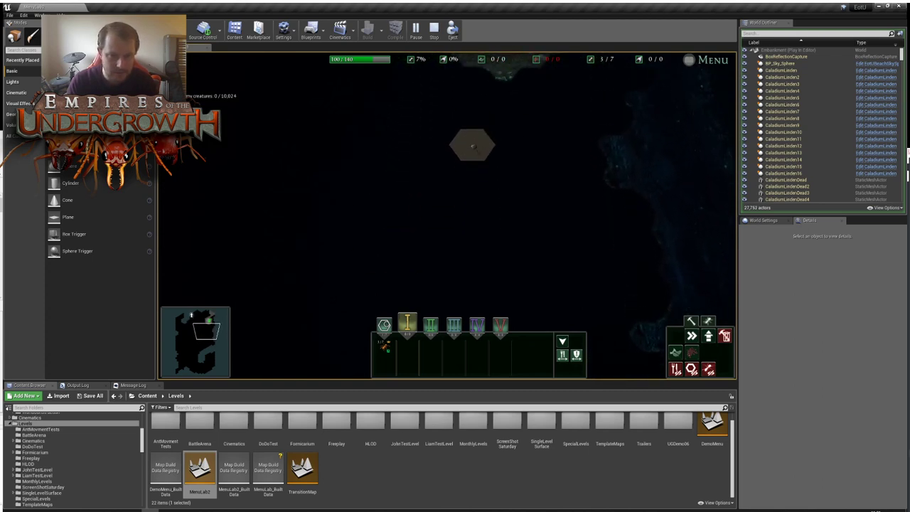
# Mark a long zigzag tunnel for digging from the west side of the queen's chamber towards the outlined pocket further west
pyautogui.press('w')
pyautogui.press('a')
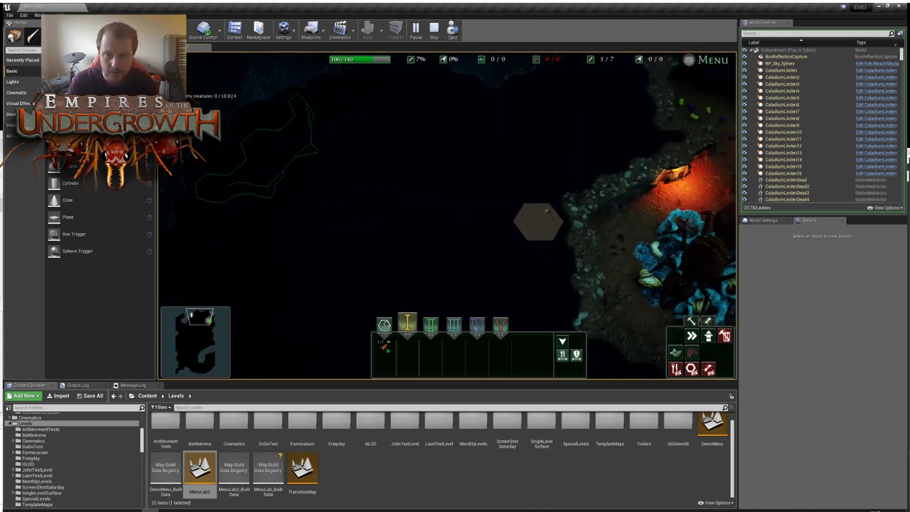
pyautogui.moveTo(547, 210)
pyautogui.mouseDown()
pyautogui.moveTo(494, 191)
pyautogui.moveTo(349, 171)
pyautogui.moveTo(315, 184)
pyautogui.moveTo(359, 177)
pyautogui.mouseUp()
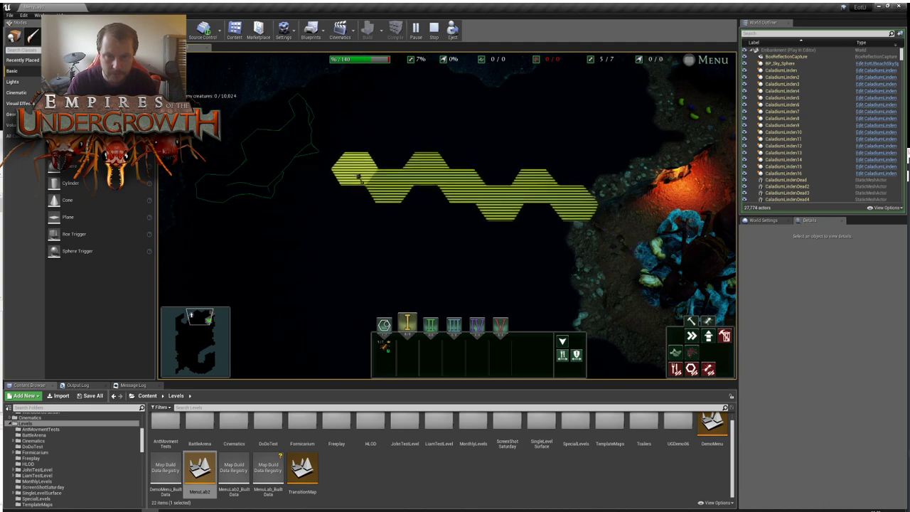
# Examine up close how the worker ants dig out the marked west tunnel and the area beside the queen's chamber
pyautogui.press('d')
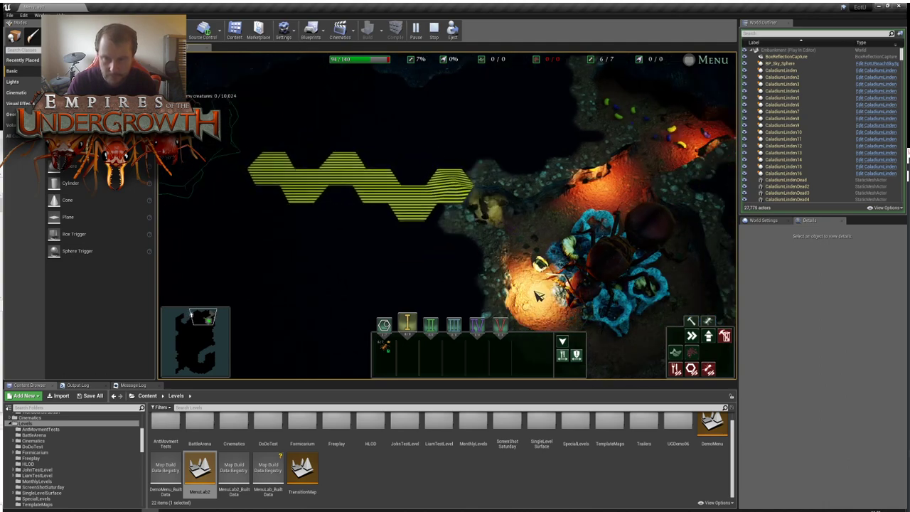
pyautogui.scroll(3, 519, 263)
pyautogui.press('d')
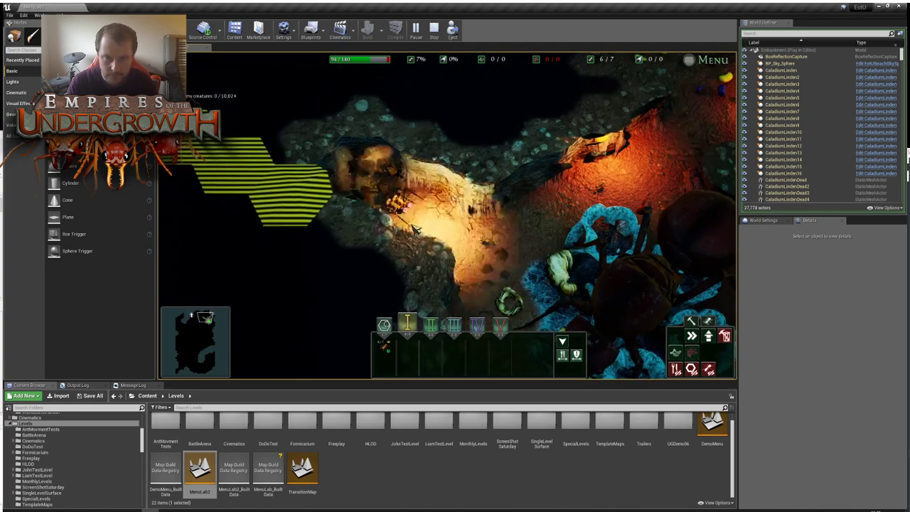
pyautogui.press('d')
pyautogui.press('s')
pyautogui.press('w')
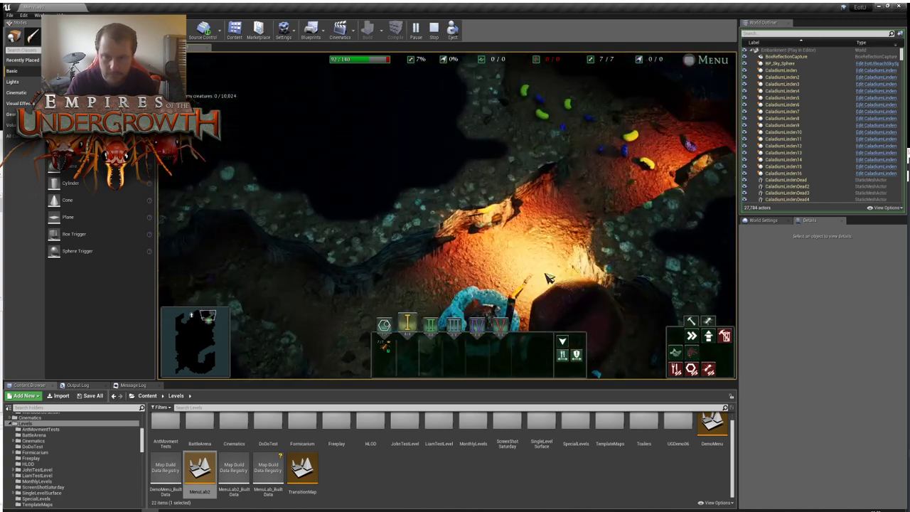
pyautogui.press('a')
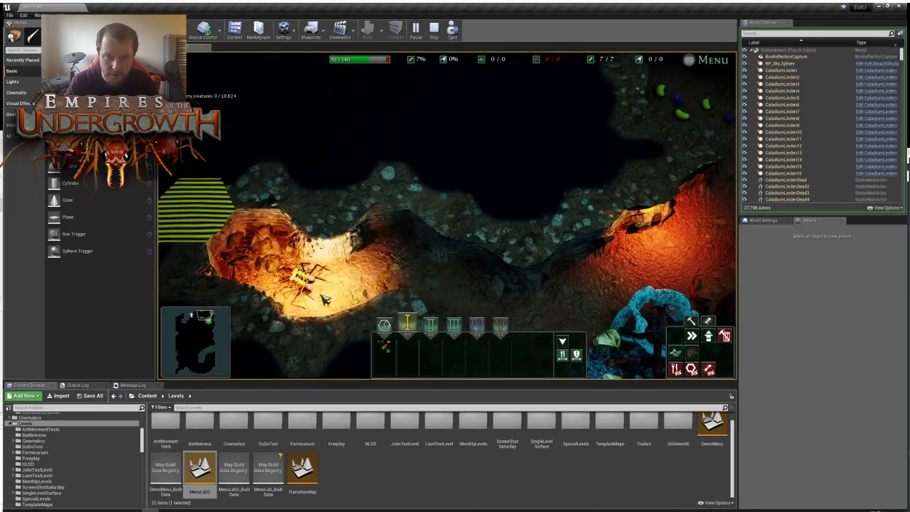
pyautogui.press('s')
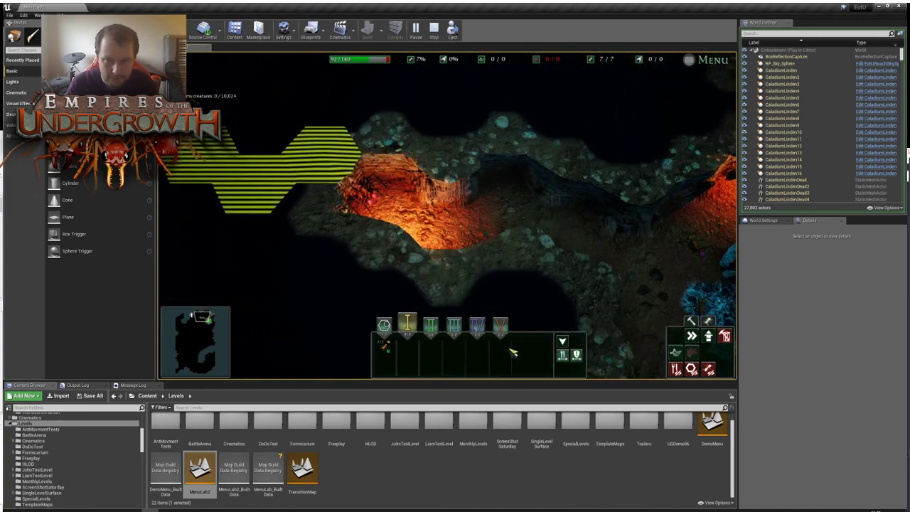
# Mark a group of tiles for digging along the wall southwest of the west tunnel's end
pyautogui.press('a')
pyautogui.press('w')
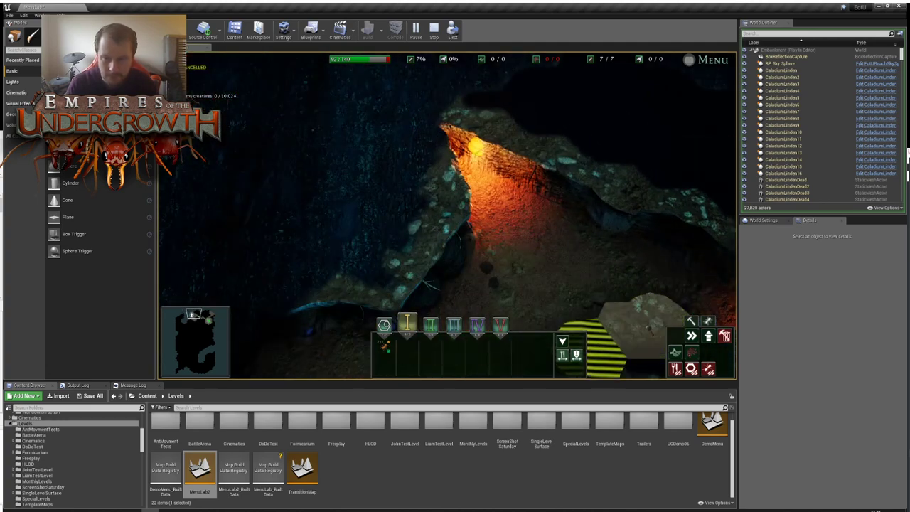
pyautogui.click(612, 334)
pyautogui.press('s')
pyautogui.moveTo(306, 264); pyautogui.dragTo(445, 92)
pyautogui.scroll(-3, 447, 200)
pyautogui.press('d')
pyautogui.press('s')
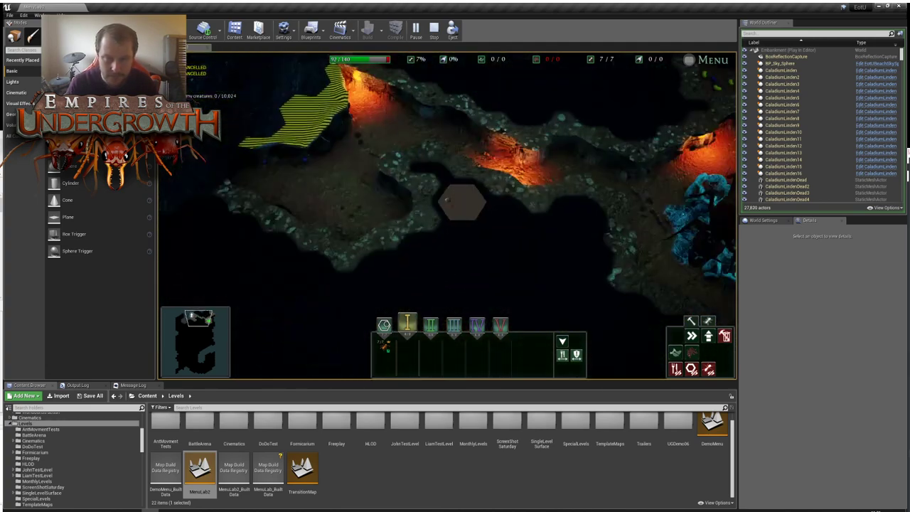
# Once the west wall is dug through, go to the surface and place group I's marker by the leafy plants near the nest
pyautogui.press('d')
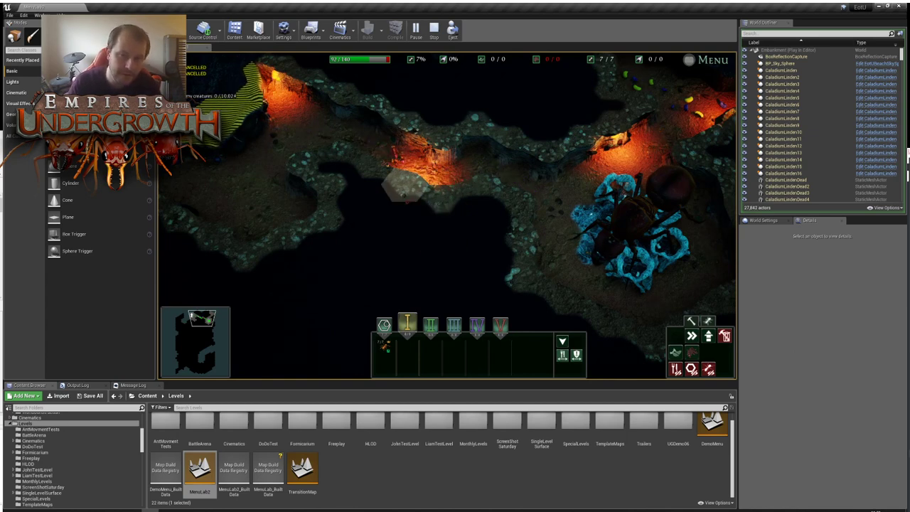
pyautogui.press('w')
pyautogui.press('a')
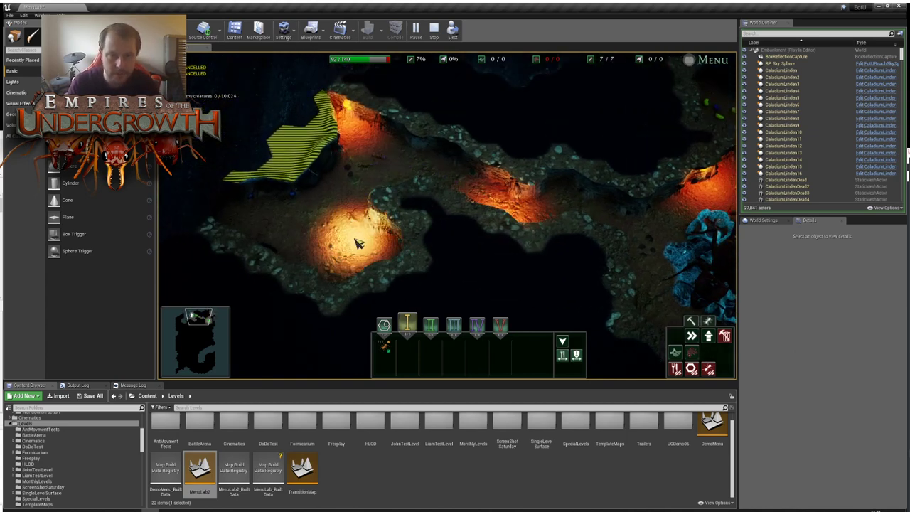
pyautogui.scroll(1, 332, 239)
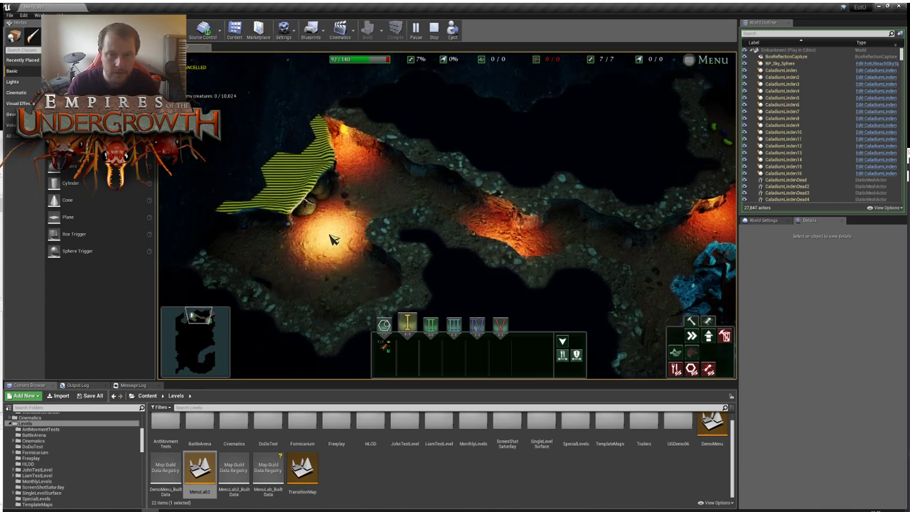
pyautogui.press('a')
pyautogui.click(290, 205)
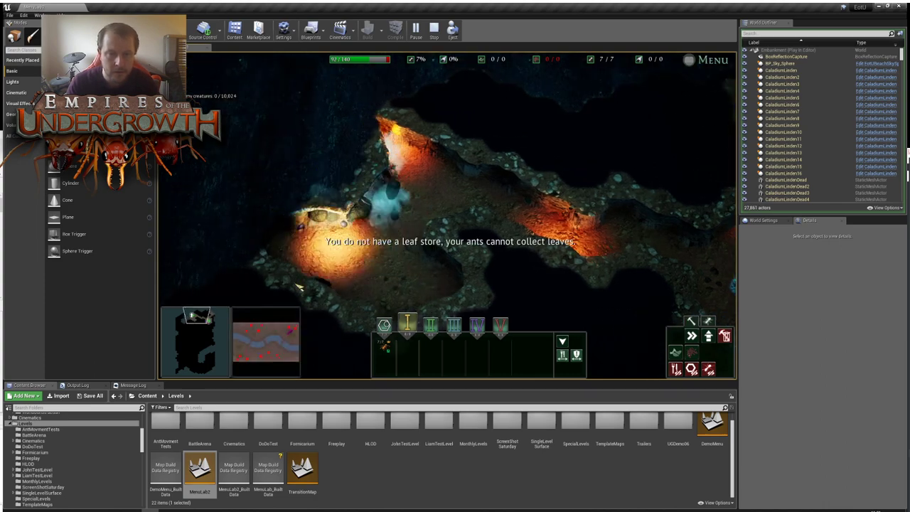
pyautogui.click(288, 333)
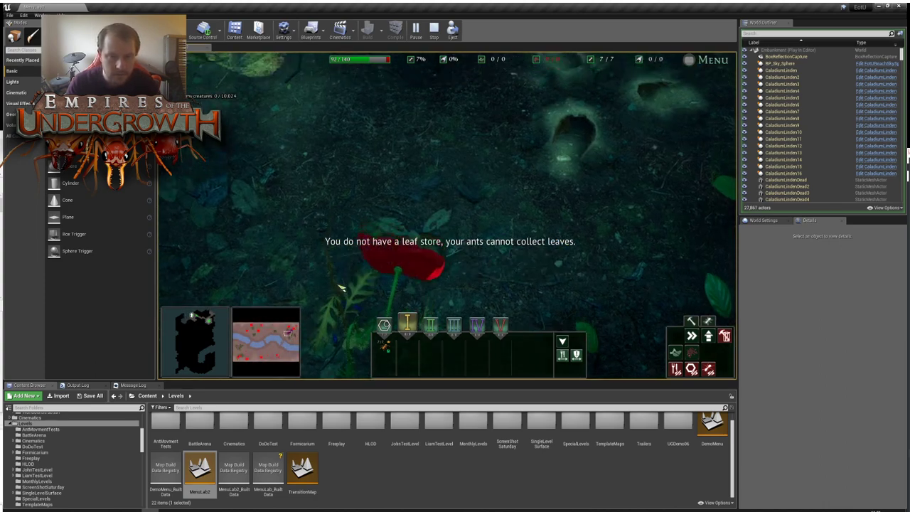
pyautogui.press('w')
pyautogui.press('d')
pyautogui.press('s')
pyautogui.rightClick(261, 244)
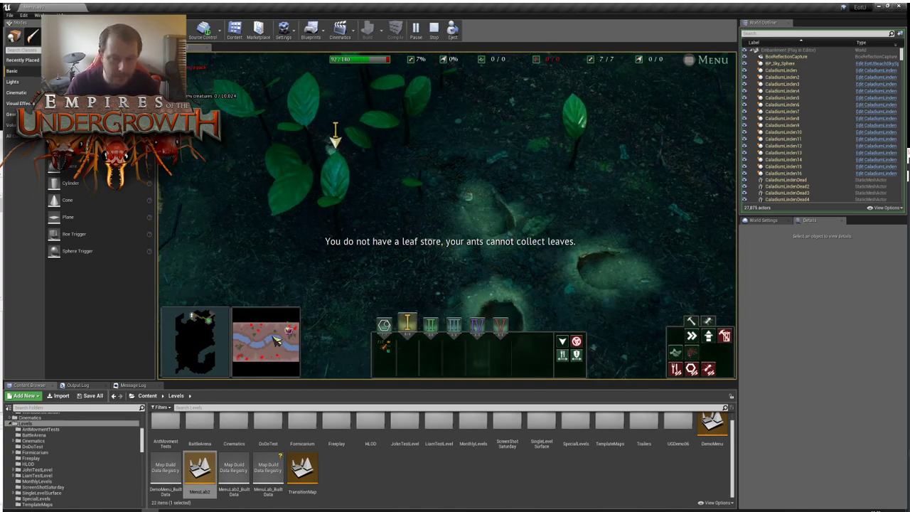
# Mark a seven-tile chamber with its short entrance for digging south of the newly opened western area
pyautogui.click(199, 326)
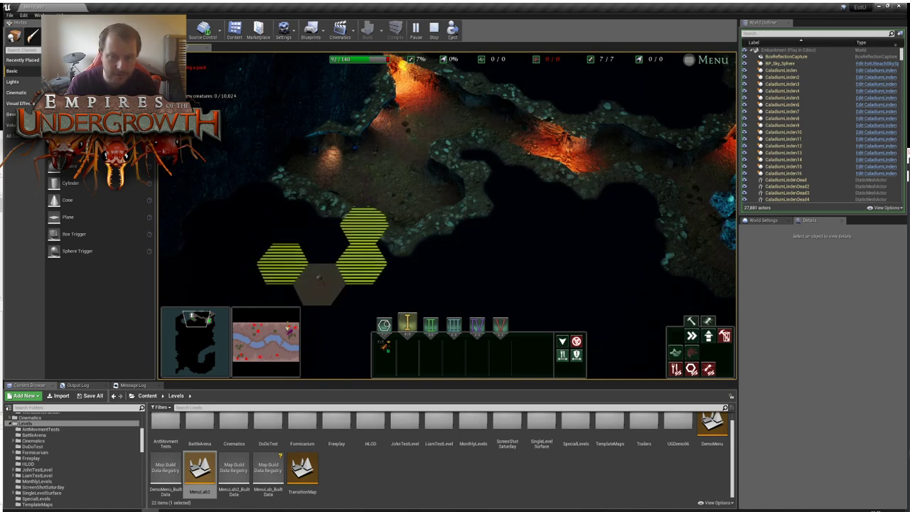
pyautogui.press('s')
pyautogui.click(325, 236)
pyautogui.click(365, 253)
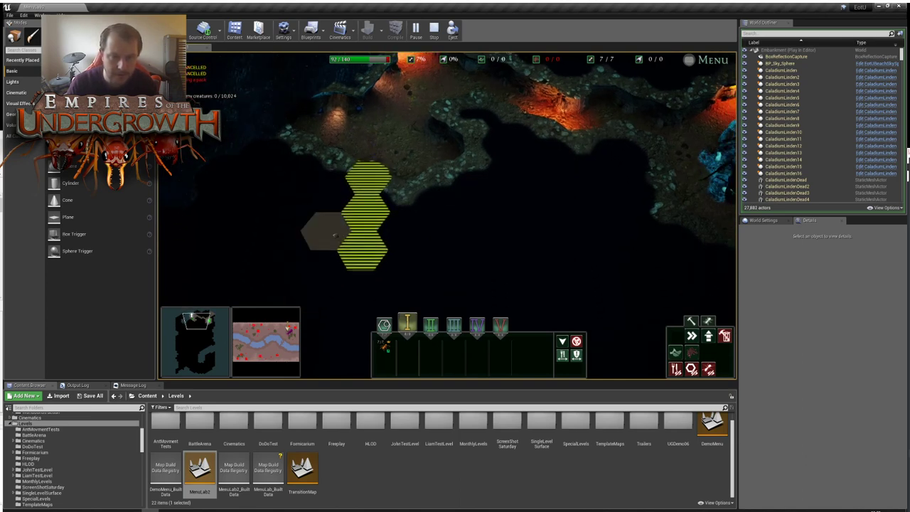
pyautogui.click(332, 235)
pyautogui.click(398, 239)
pyautogui.click(391, 281)
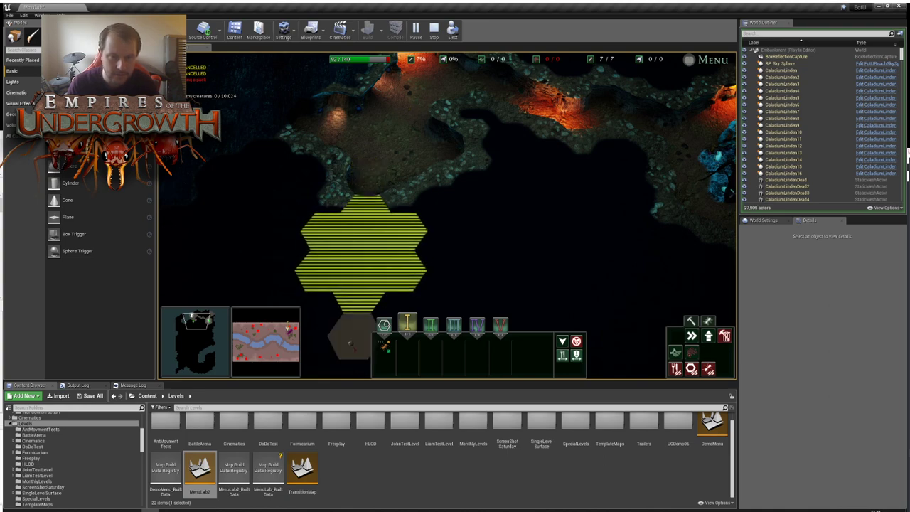
pyautogui.press('w')
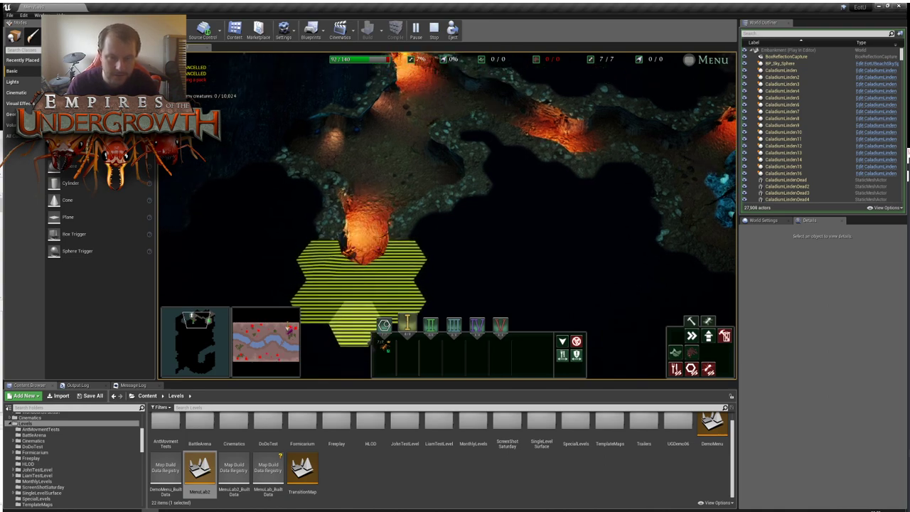
# Examine the surface map from the far western side back to the plants around the nest entrance
pyautogui.click(291, 328)
pyautogui.moveTo(291, 327); pyautogui.dragTo(256, 336)
pyautogui.click(253, 335)
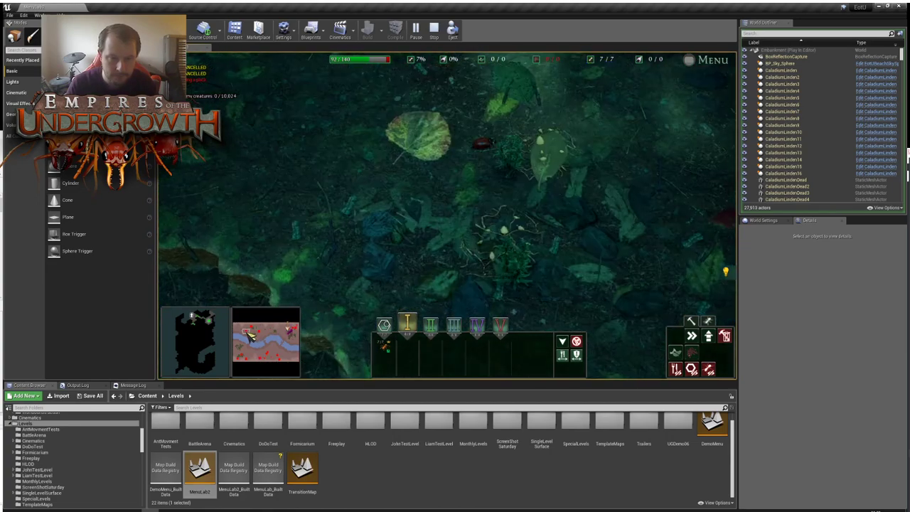
pyautogui.click(290, 329)
pyautogui.press('a')
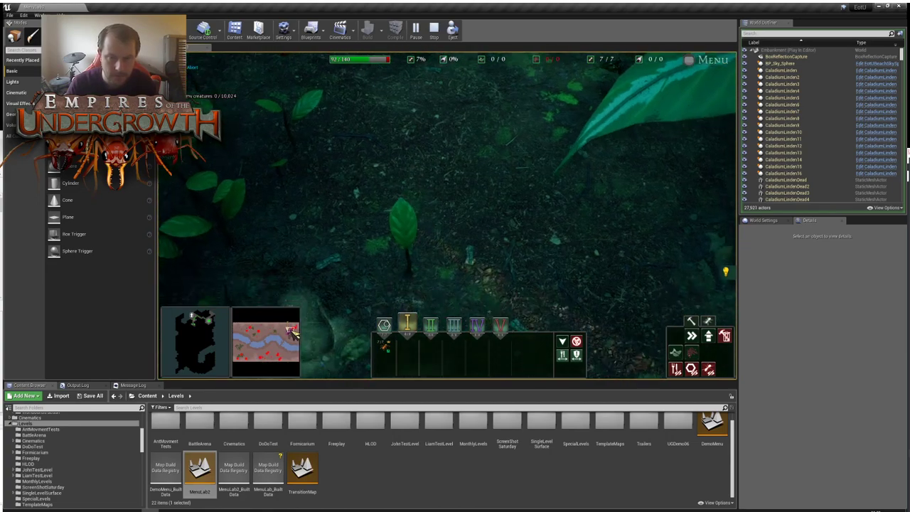
# Place a seven-tile leaf store in the newly dug southern chamber and show the game view full screen
pyautogui.press('Tab')
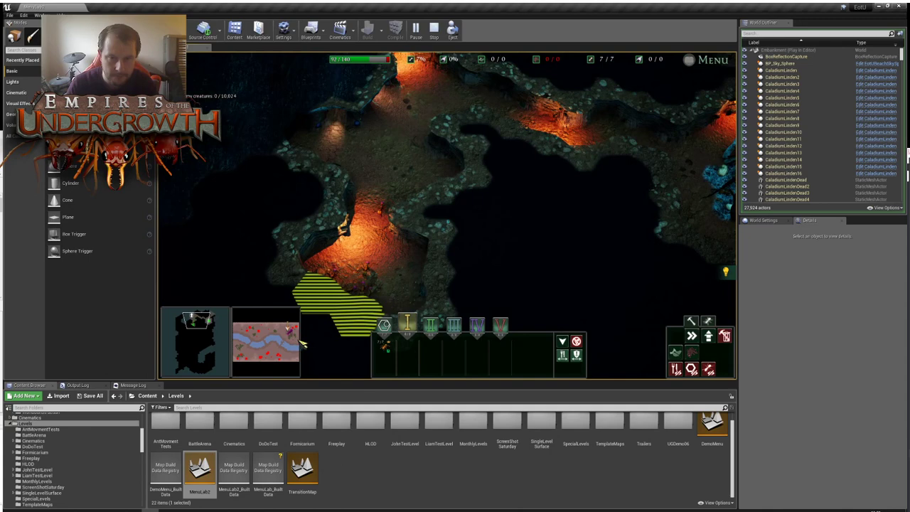
pyautogui.press('s')
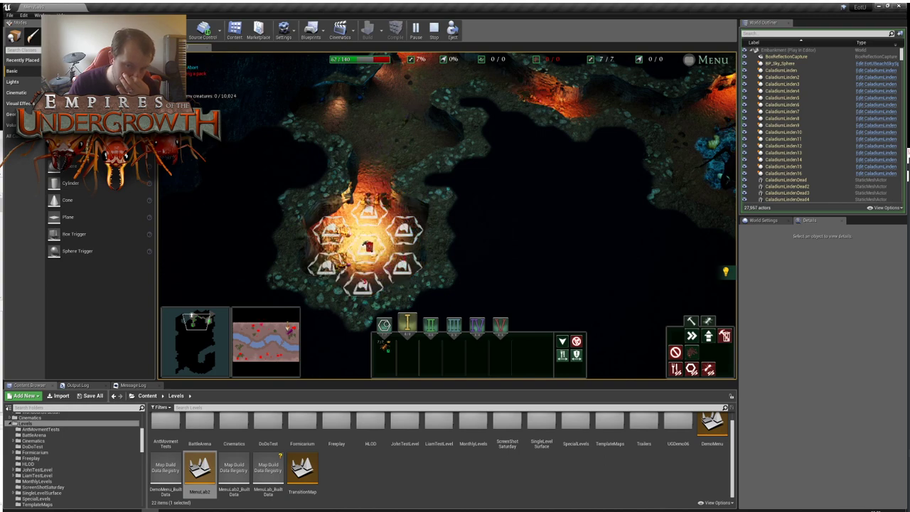
pyautogui.press('F11')
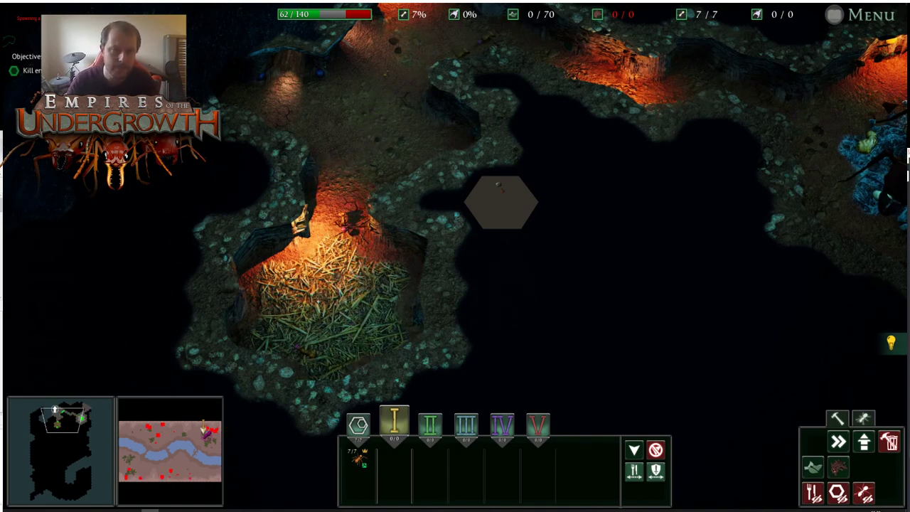
# Move group I's marker among the leafy plants on the surface and assign the worker ants to that group
pyautogui.press('Tab')
pyautogui.press('a')
pyautogui.rightClick(377, 252)
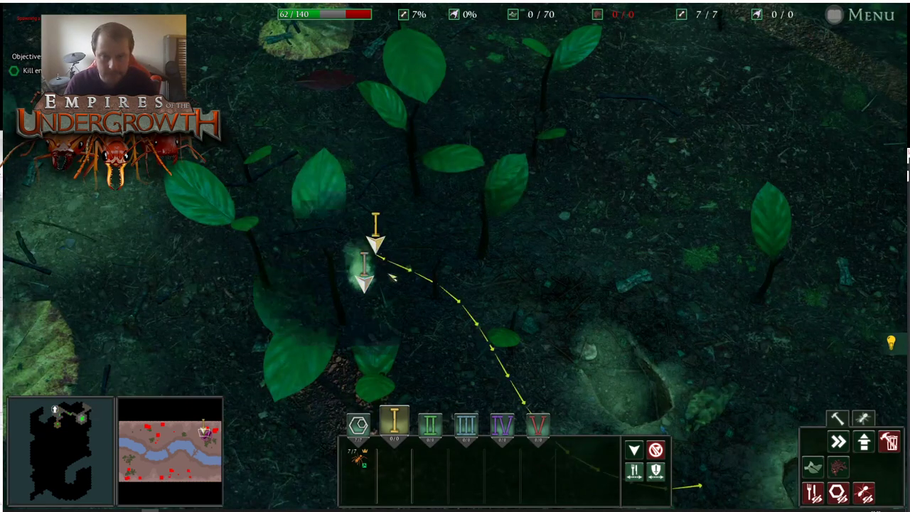
pyautogui.press('d')
pyautogui.press('s')
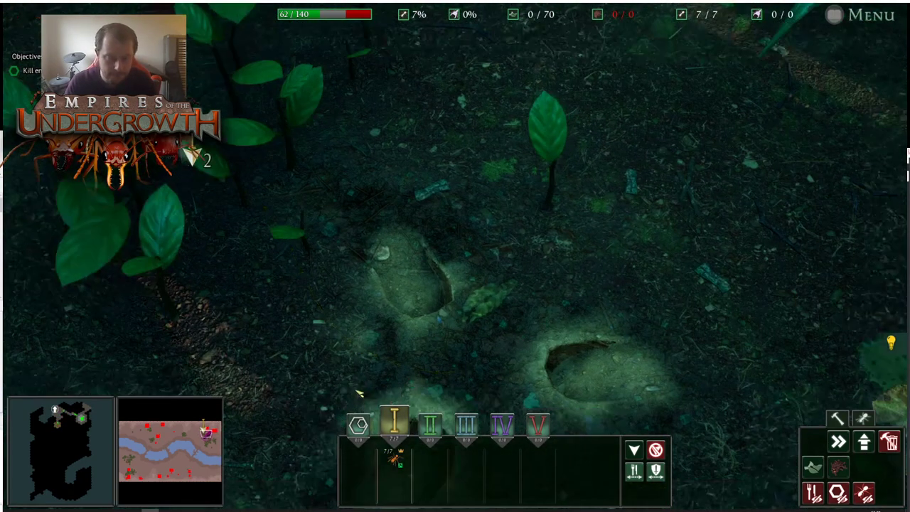
# Mark a seven-tile chamber for digging on the north side of the main tunnel, northwest of the queen's chamber
pyautogui.press('Tab')
pyautogui.press('d')
pyautogui.press('w')
pyautogui.press('s')
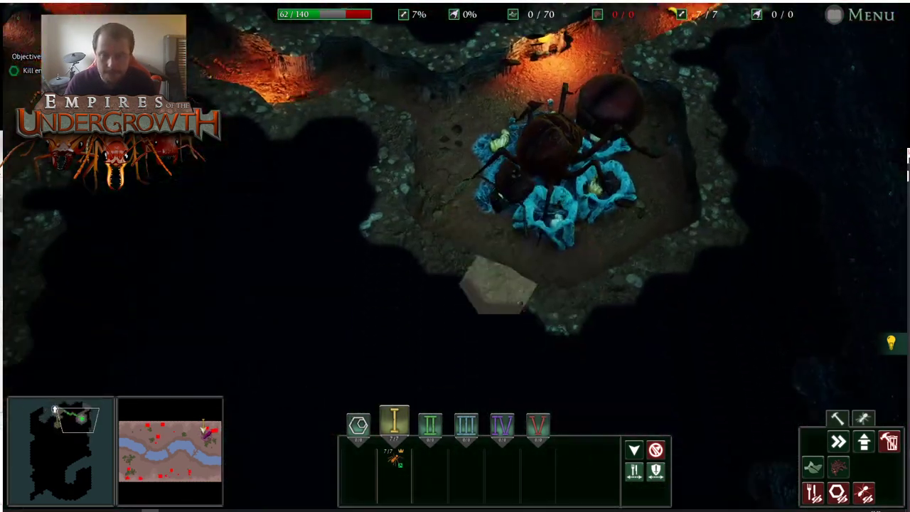
pyautogui.press('w')
pyautogui.press('w')
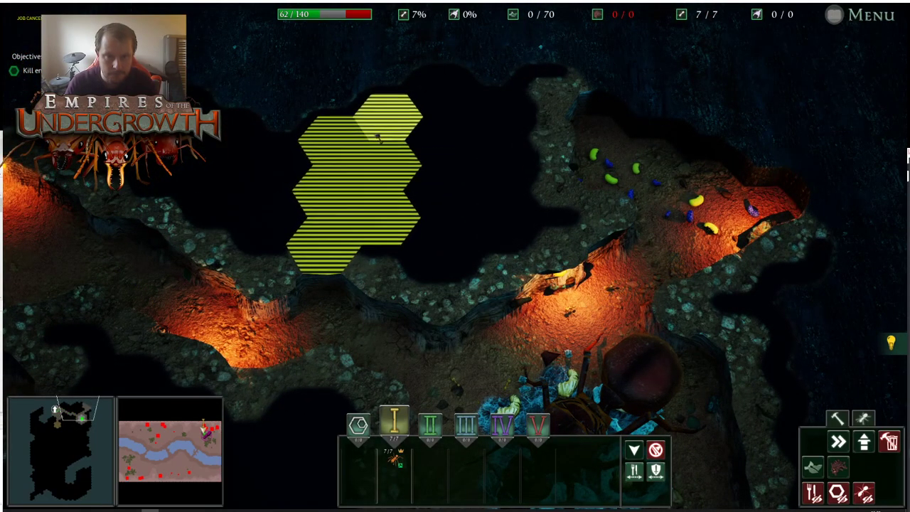
pyautogui.press('a')
pyautogui.press('s')
# Check the ants among the leafy plants on the surface and return them from group I to the default nest group
pyautogui.press('Tab')
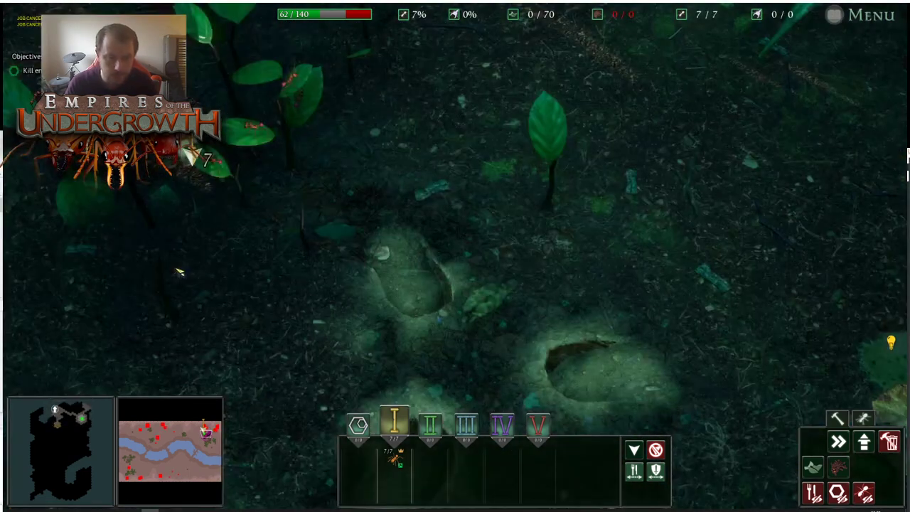
pyautogui.press('a')
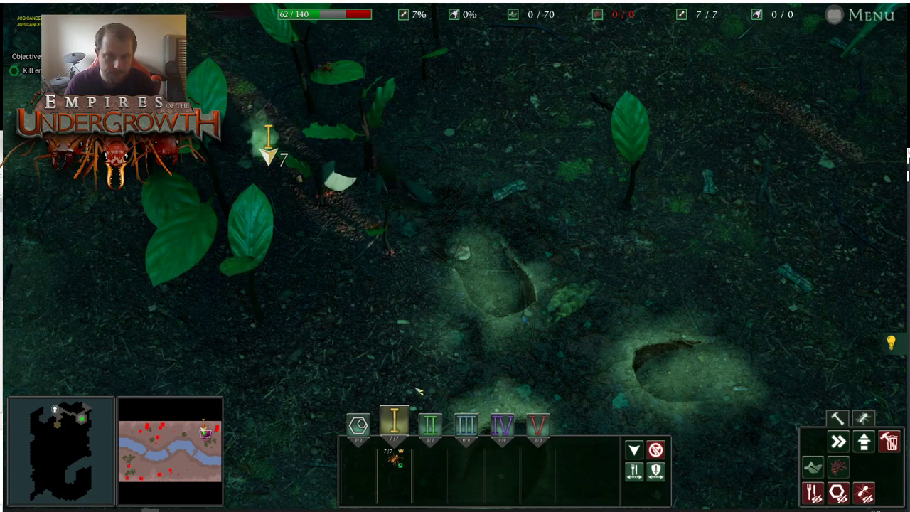
pyautogui.press('d')
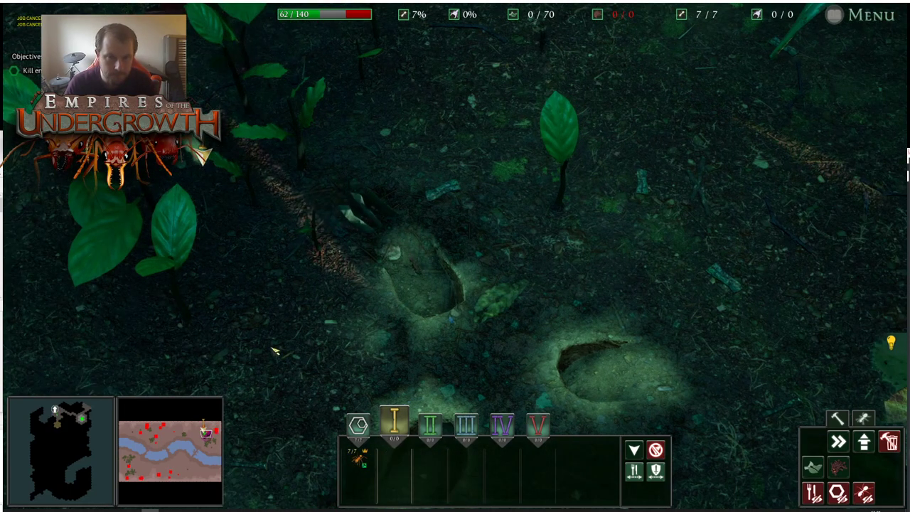
# Observe how the worker ants haul leaves through the tunnels to the leaf store and dig the marked north chamber
pyautogui.press('Tab')
pyautogui.press('d')
pyautogui.press('s')
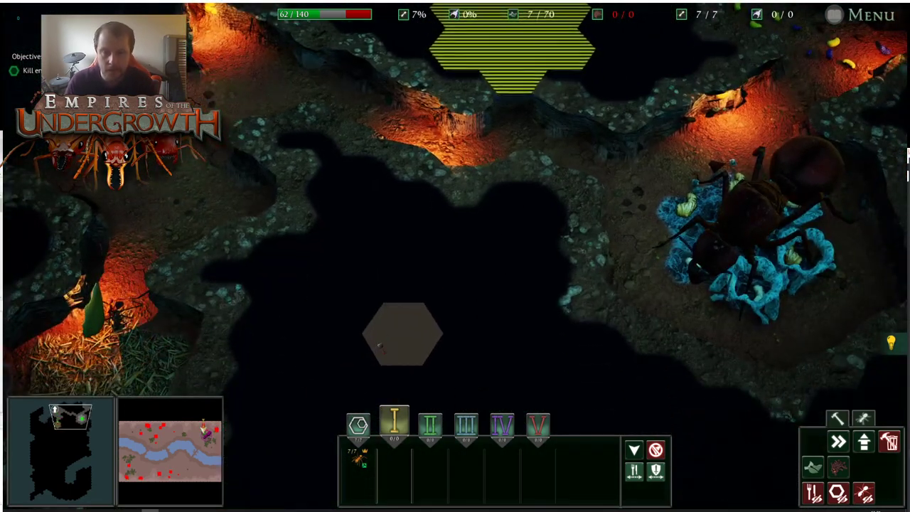
pyautogui.press('a')
pyautogui.press('w')
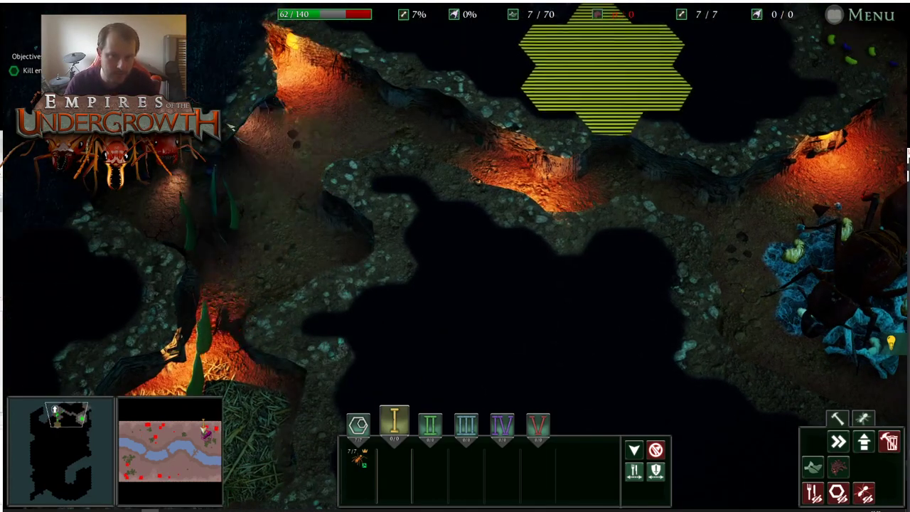
pyautogui.press('a')
pyautogui.press('w')
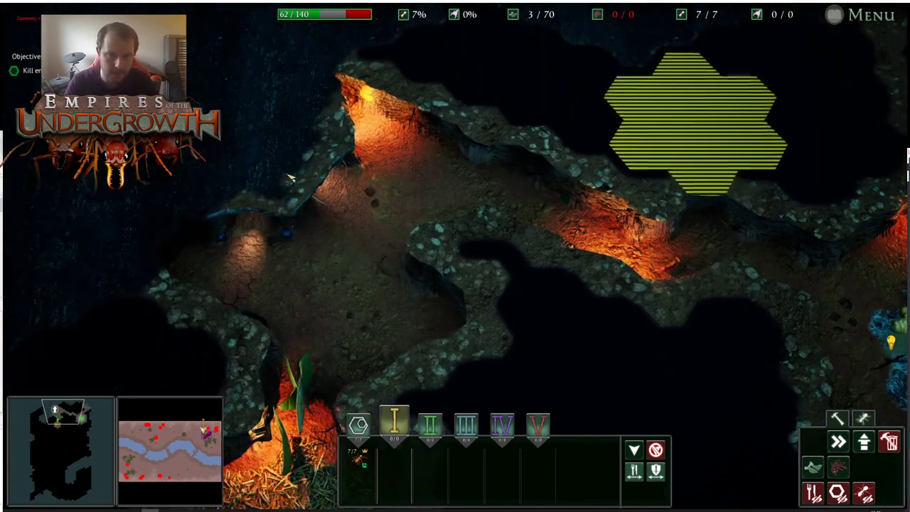
pyautogui.press('d')
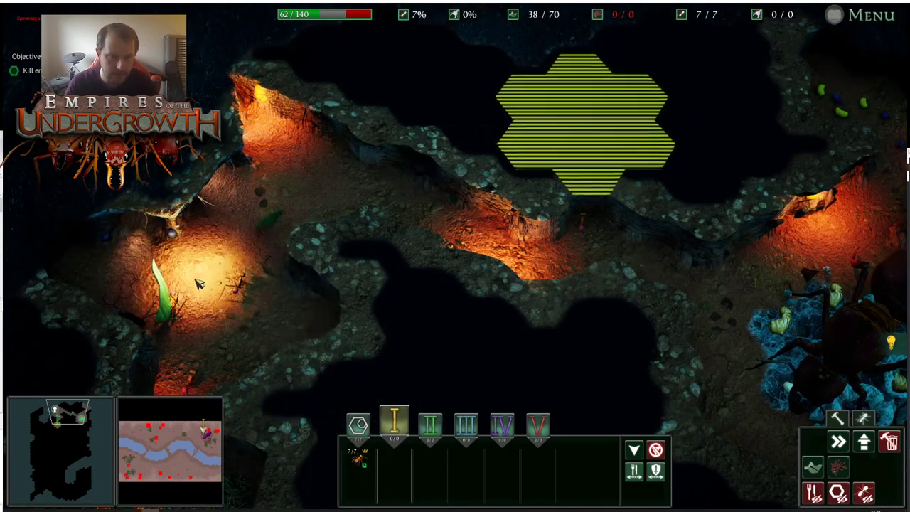
pyautogui.press('d')
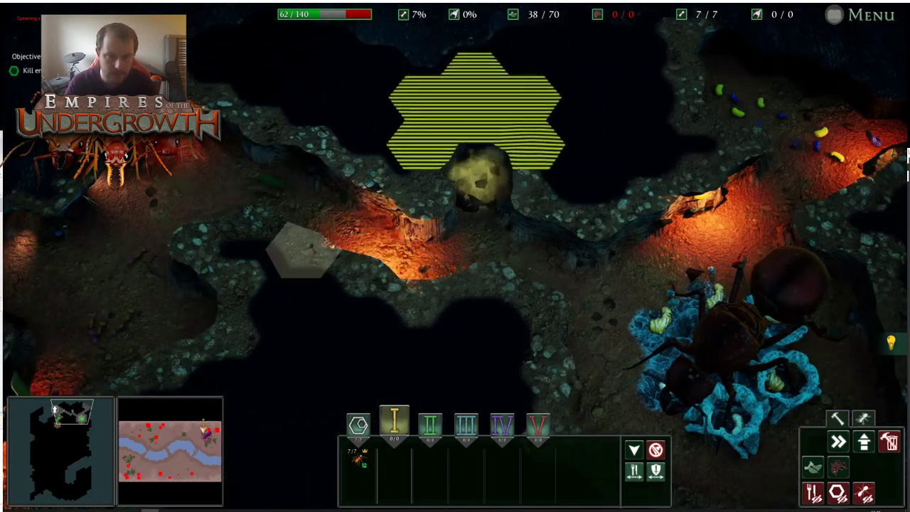
pyautogui.press('a')
pyautogui.press('d')
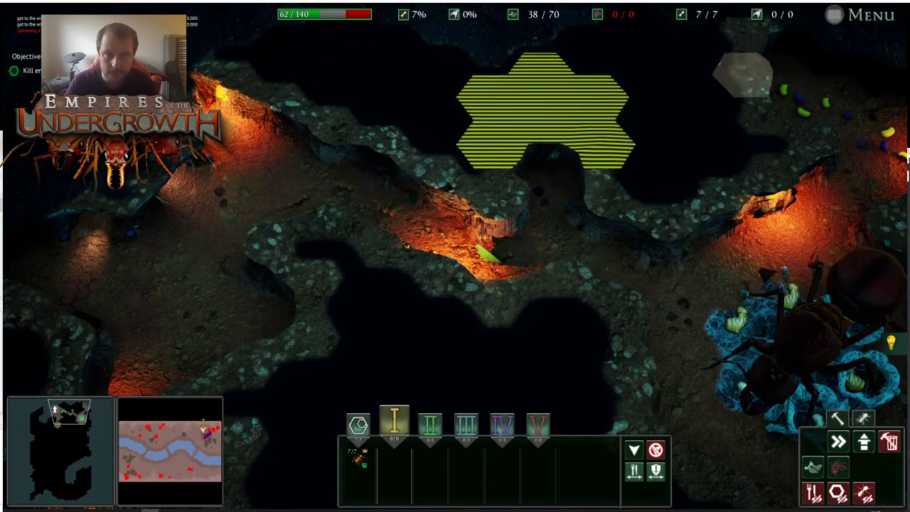
pyautogui.press('a')
pyautogui.click(872, 14)
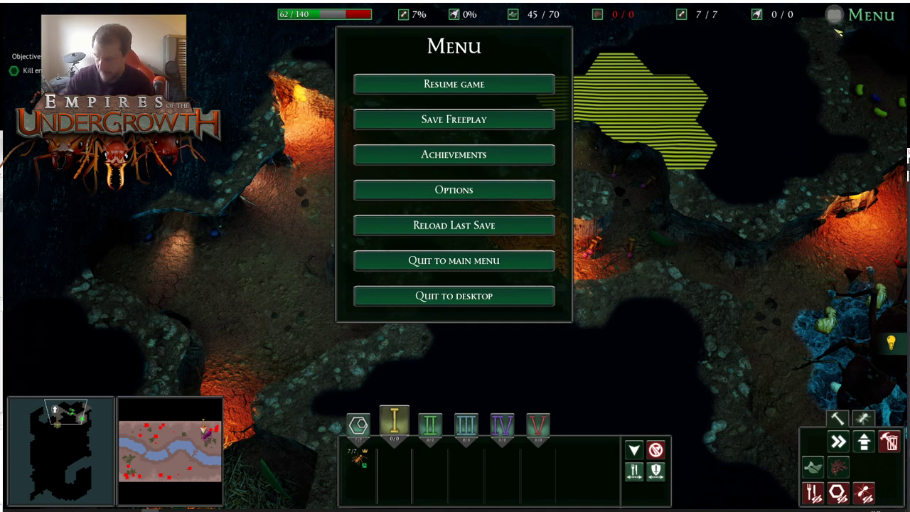
pyautogui.click(518, 88)
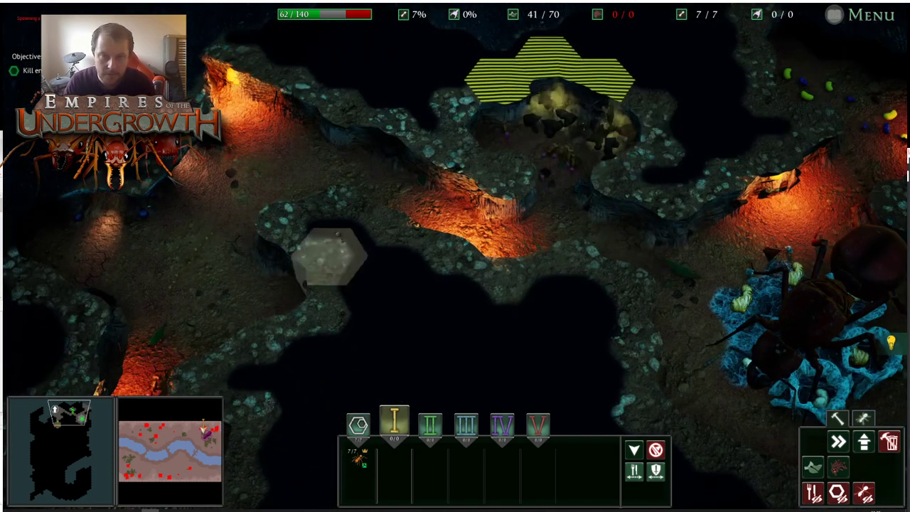
# Place three worker brood tiles along the west side of the newly dug north chamber
pyautogui.press('a')
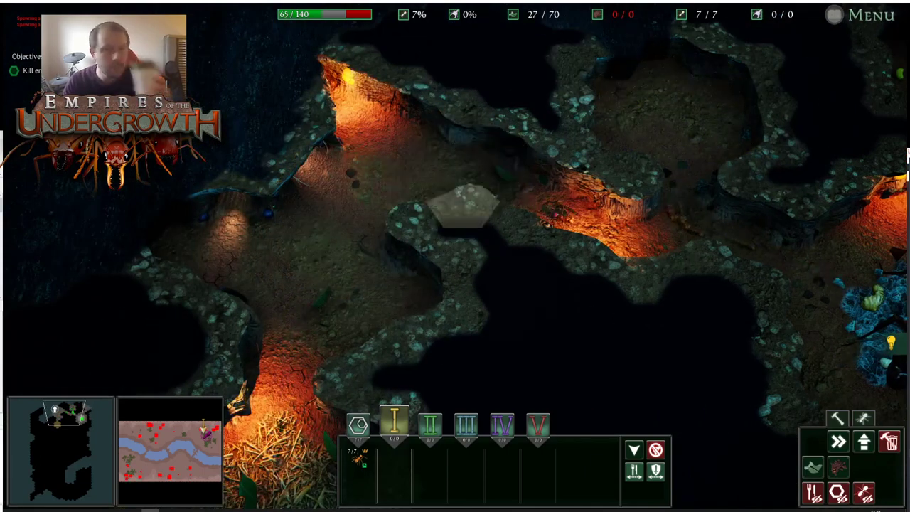
pyautogui.moveTo(908, 235)
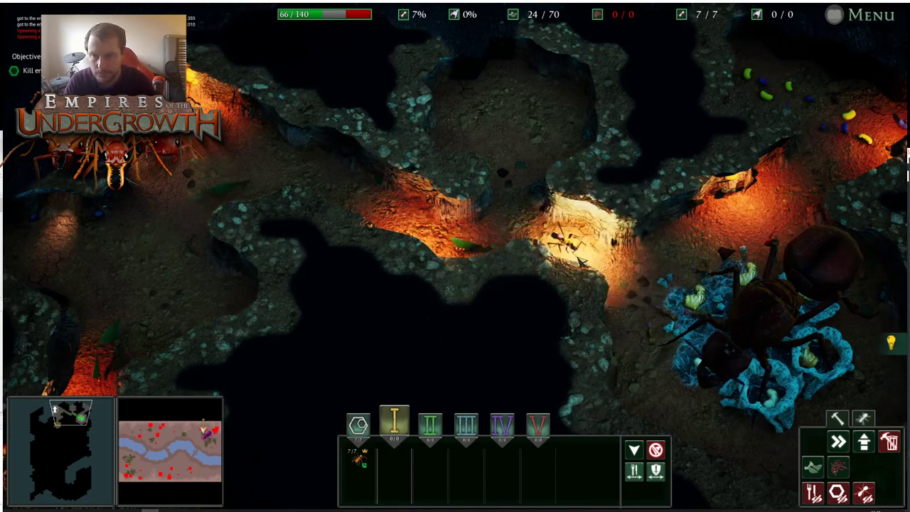
pyautogui.press('d')
pyautogui.click(839, 468)
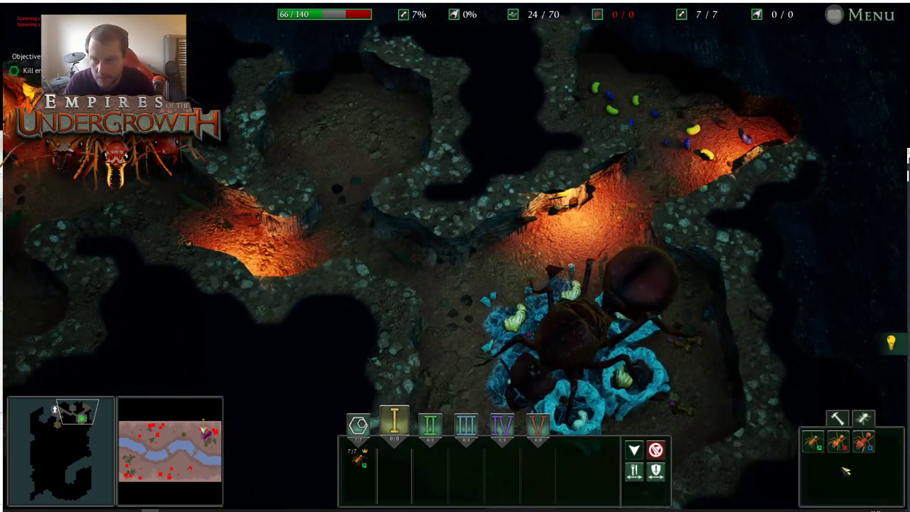
pyautogui.click(818, 448)
pyautogui.press('a')
pyautogui.press('w')
pyautogui.moveTo(419, 200)
pyautogui.mouseDown()
pyautogui.moveTo(475, 114)
pyautogui.moveTo(503, 184)
pyautogui.mouseUp()
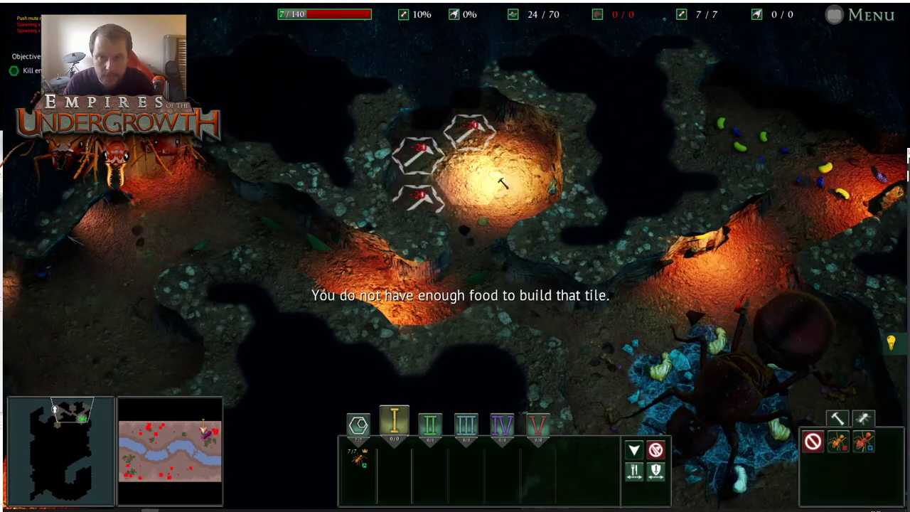
# Assign the seven worker ants to group I and send them to the leafy plants on the surface
pyautogui.press('a')
pyautogui.press('Tab')
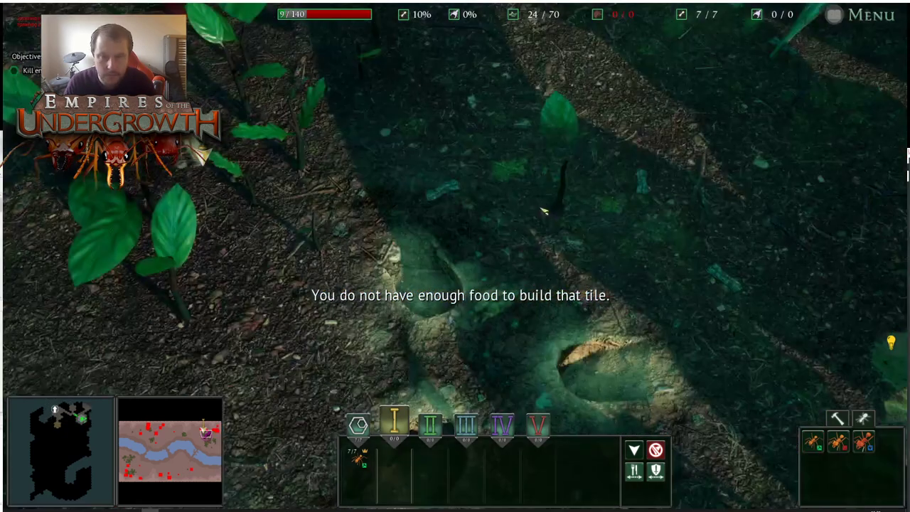
pyautogui.press('a')
pyautogui.press('a')
pyautogui.press('s')
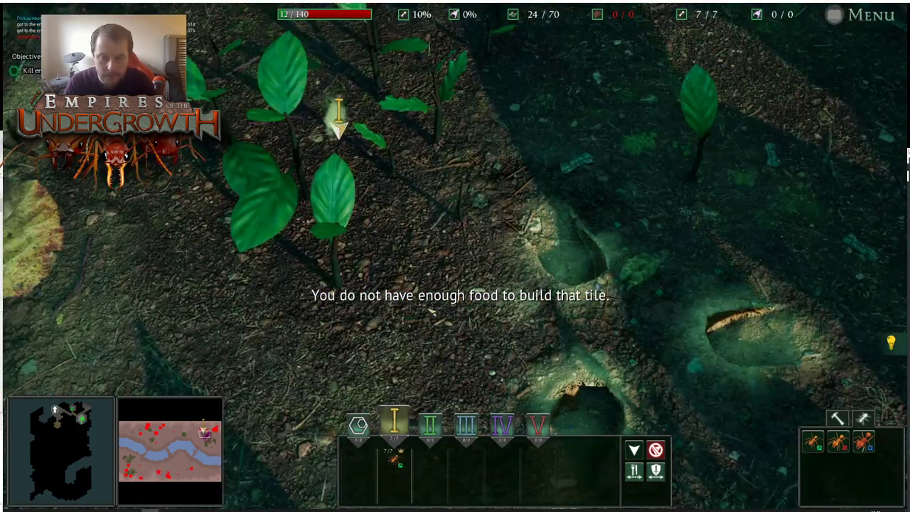
pyautogui.press('w')
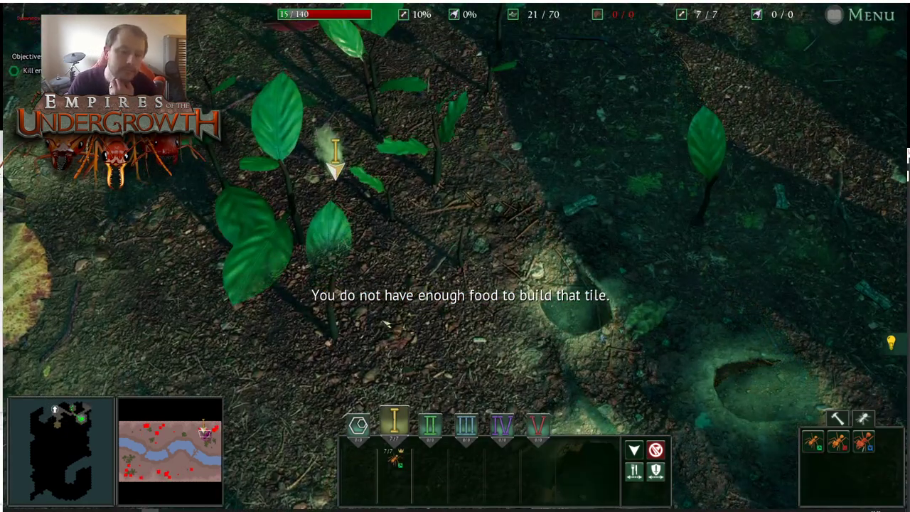
pyautogui.click(200, 432)
pyautogui.click(76, 414)
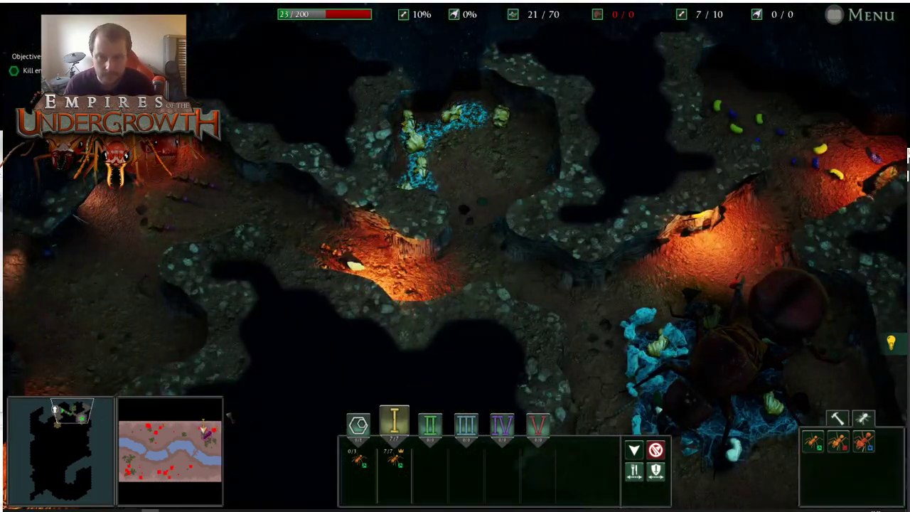
# Switch off the shield behaviour for group I and watch its workers gather leaves on the surface
pyautogui.press('a')
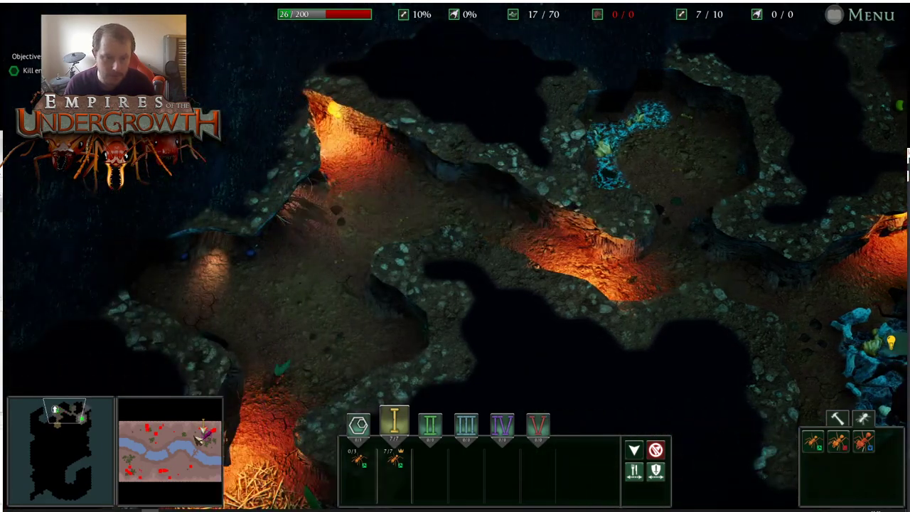
pyautogui.moveTo(198, 439); pyautogui.dragTo(204, 432)
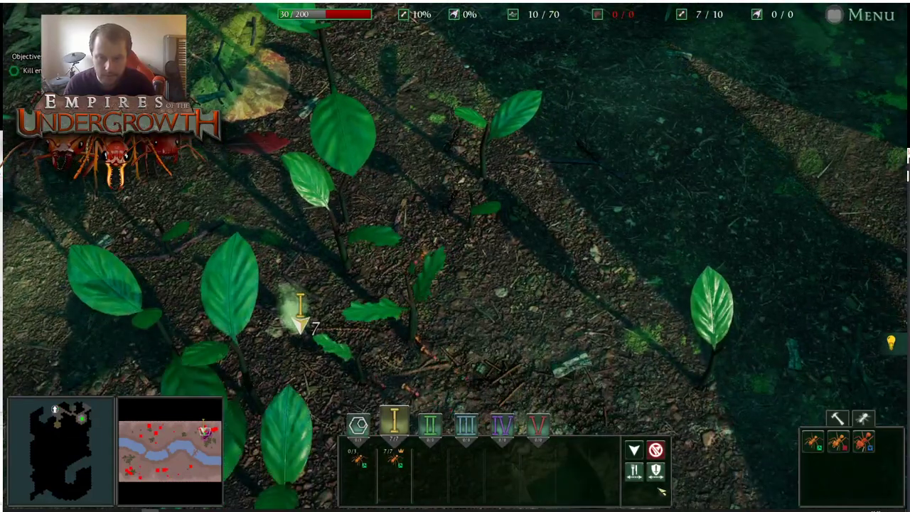
pyautogui.click(655, 473)
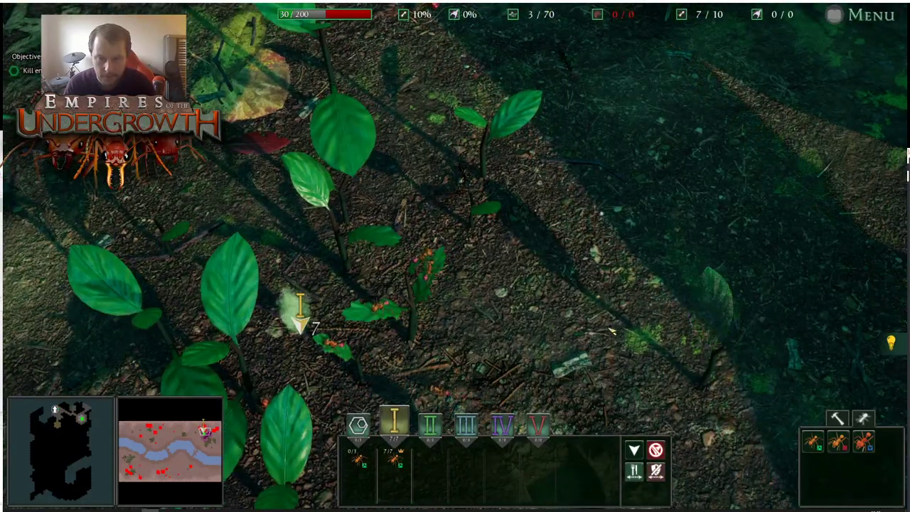
pyautogui.press('s')
pyautogui.press('w')
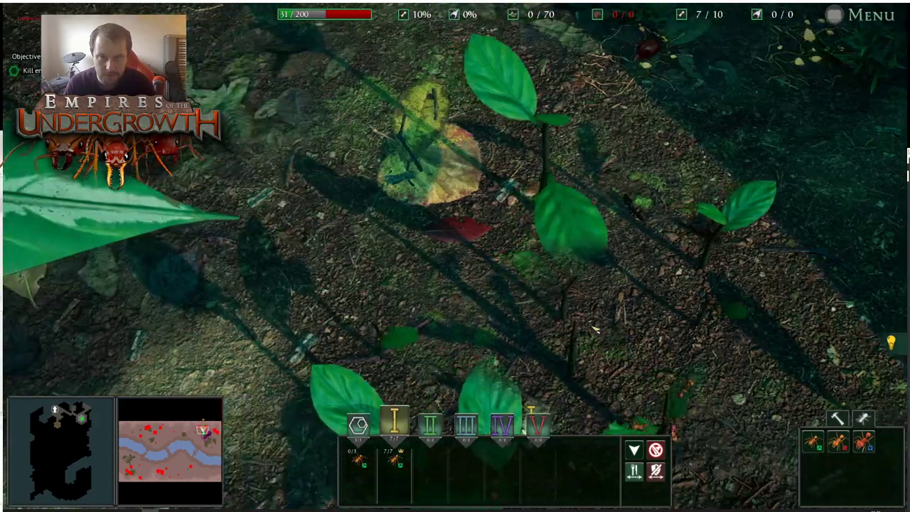
pyautogui.press('s')
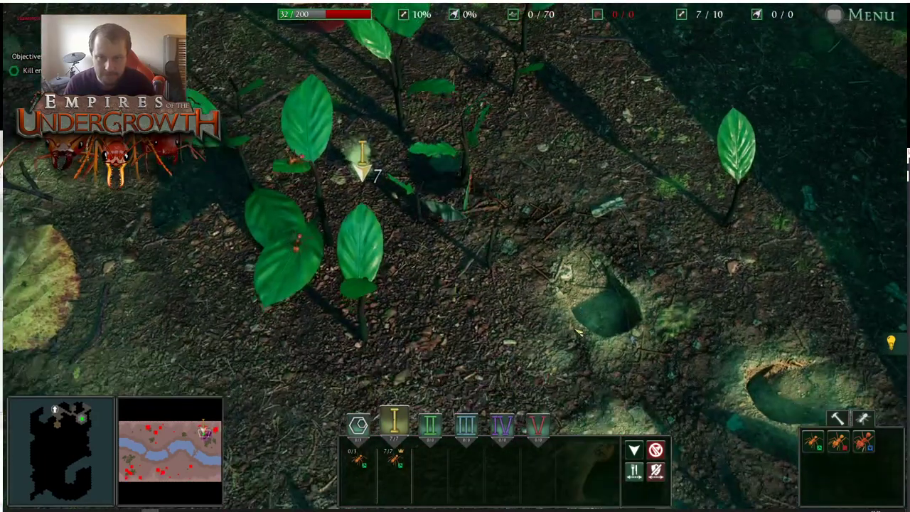
pyautogui.press('s')
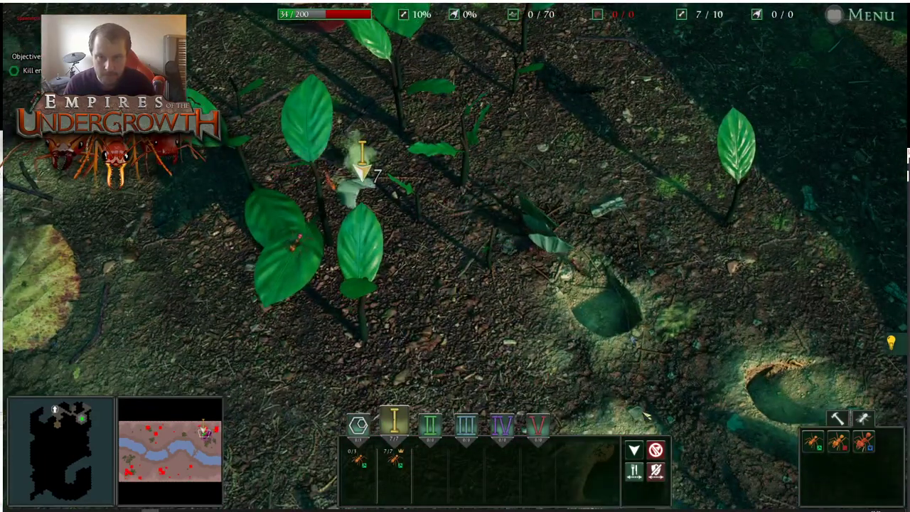
pyautogui.press('d')
pyautogui.press('s')
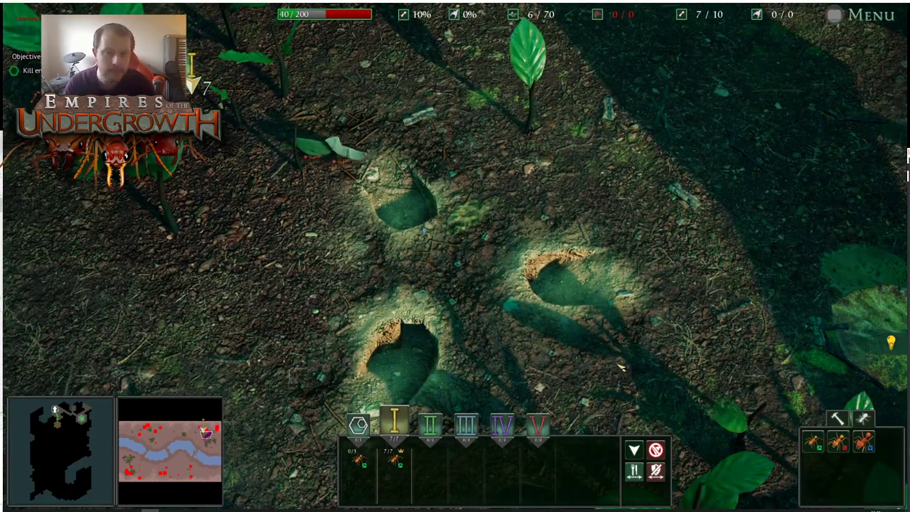
pyautogui.press('Tab')
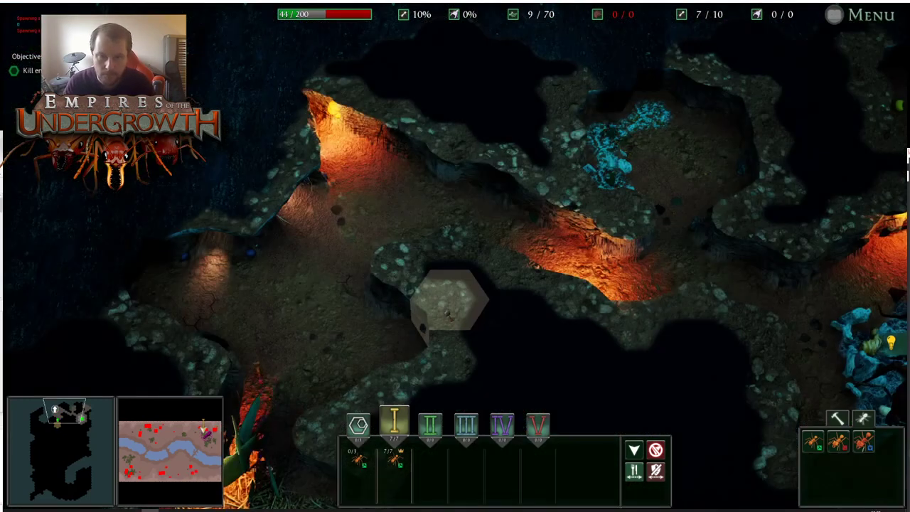
pyautogui.press('d')
pyautogui.press('s')
pyautogui.press('a')
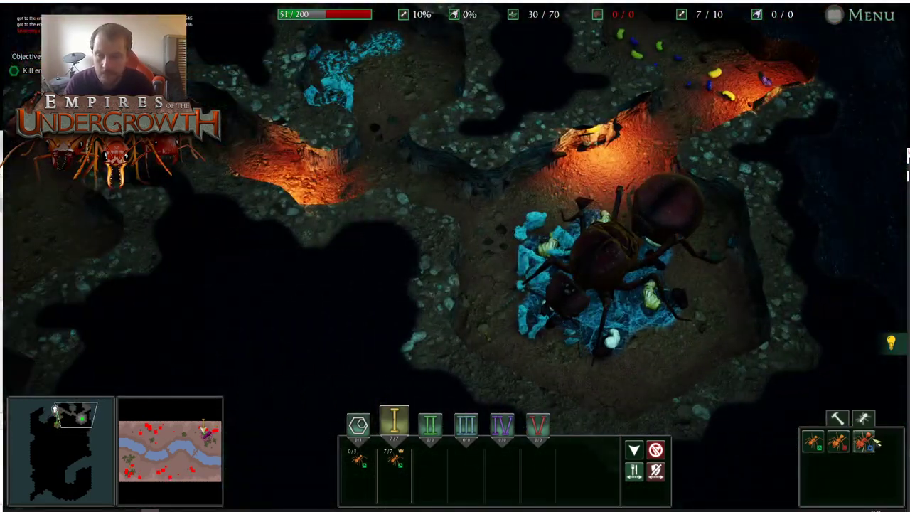
pyautogui.click(840, 422)
pyautogui.press('w')
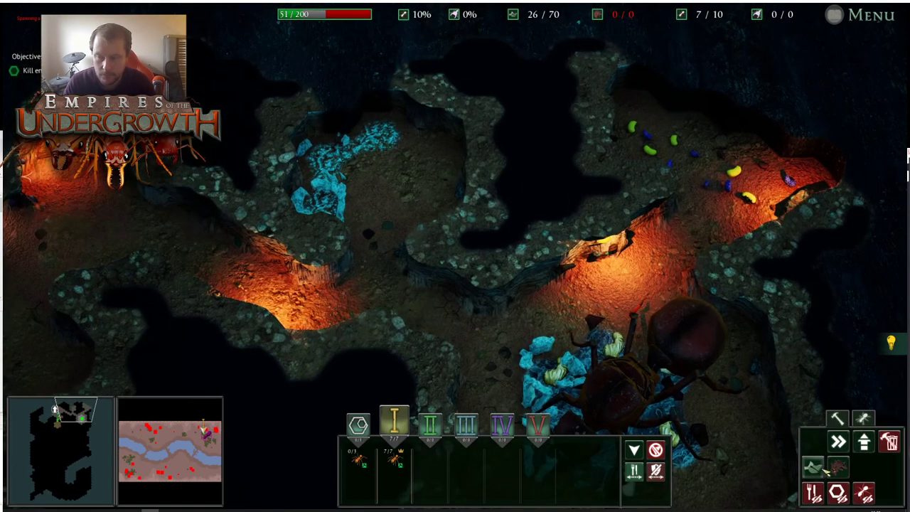
pyautogui.click(840, 467)
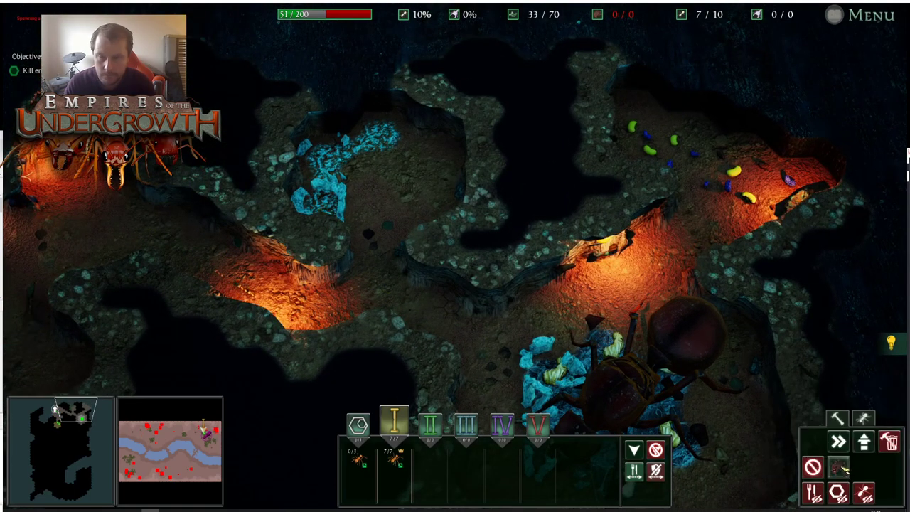
# Move group I's marker into the main tunnel below the north chamber and return its workers to the default nest group
pyautogui.click(859, 420)
pyautogui.rightClick(318, 313)
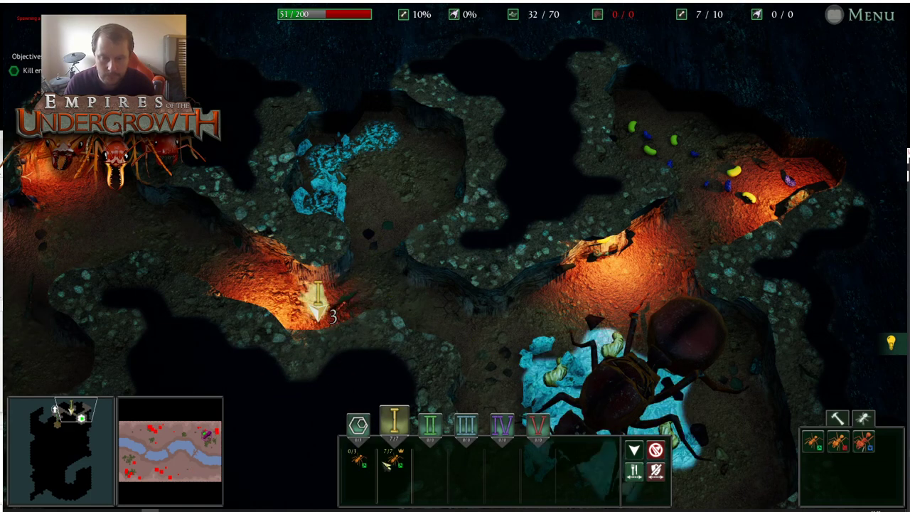
pyautogui.moveTo(389, 456); pyautogui.dragTo(367, 473)
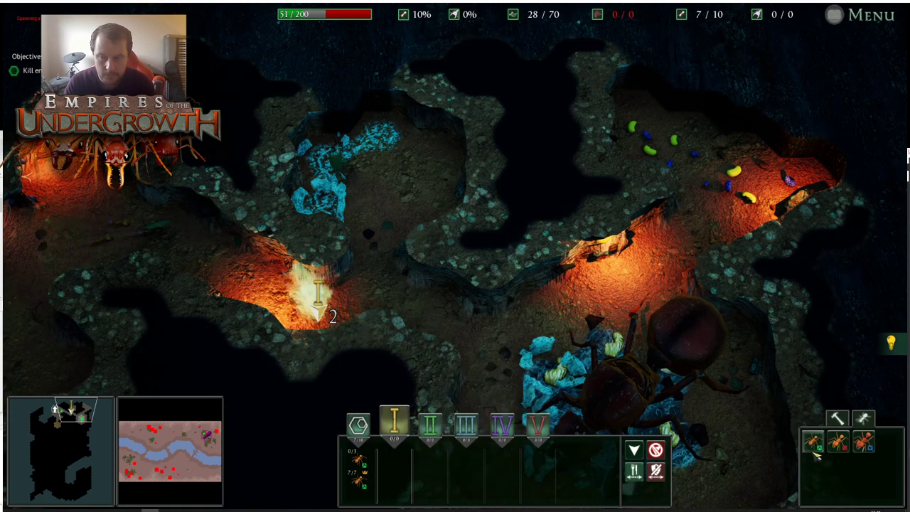
# Place two more worker brood tiles in the middle of the north chamber
pyautogui.press('a')
pyautogui.press('s')
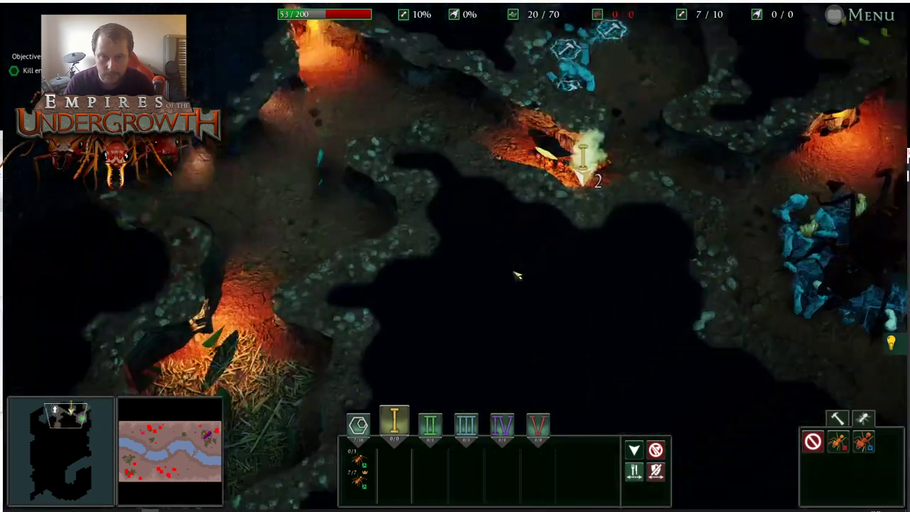
pyautogui.press('w')
pyautogui.press('d')
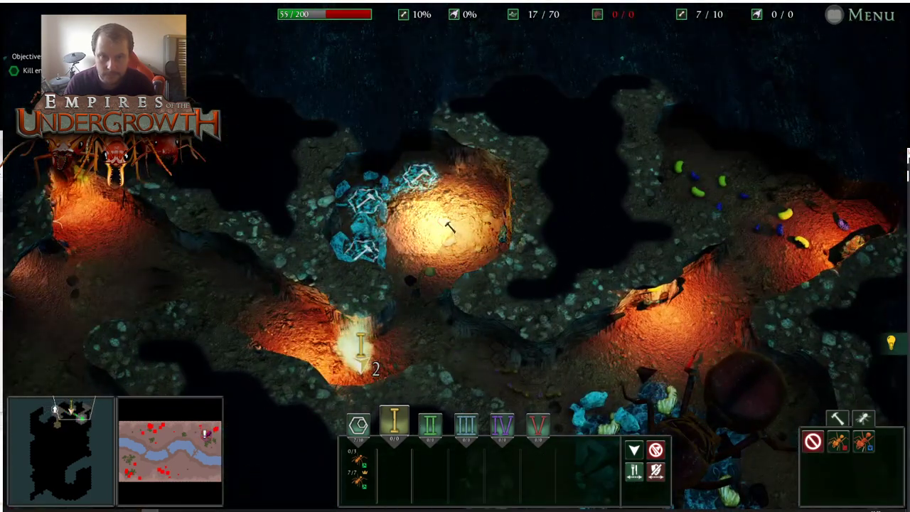
pyautogui.moveTo(431, 226); pyautogui.dragTo(476, 219)
pyautogui.rightClick(462, 261)
# Place seven waste tiles across the northeast chamber where the coloured seeds lie
pyautogui.press('s')
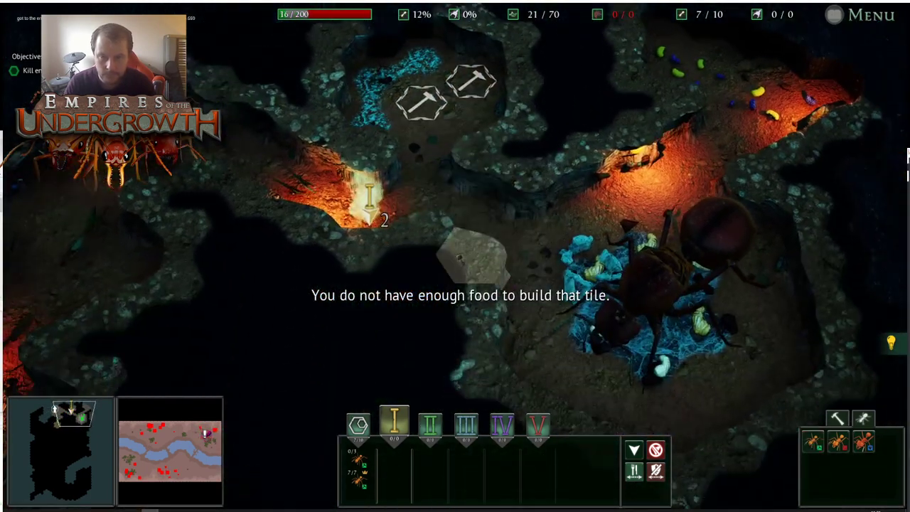
pyautogui.press('a')
pyautogui.press('s')
pyautogui.press('s')
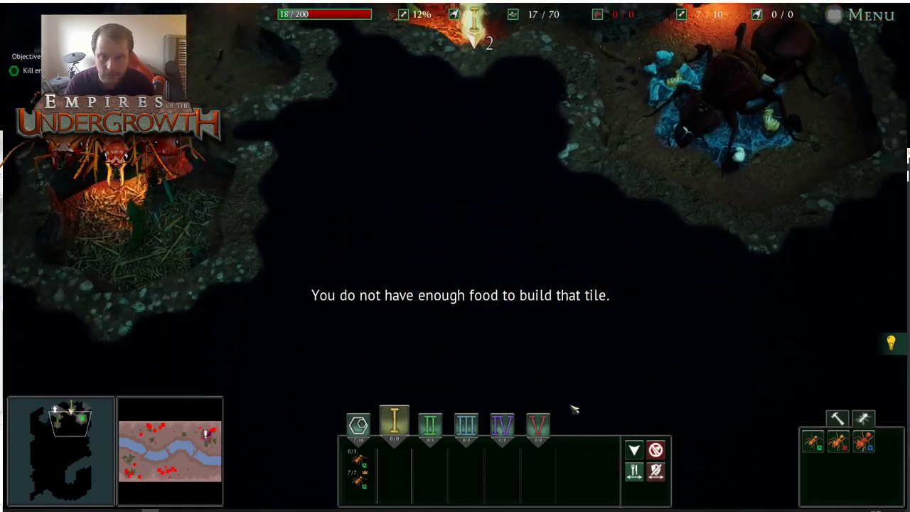
pyautogui.press('d')
pyautogui.press('w')
pyautogui.press('w')
pyautogui.press('a')
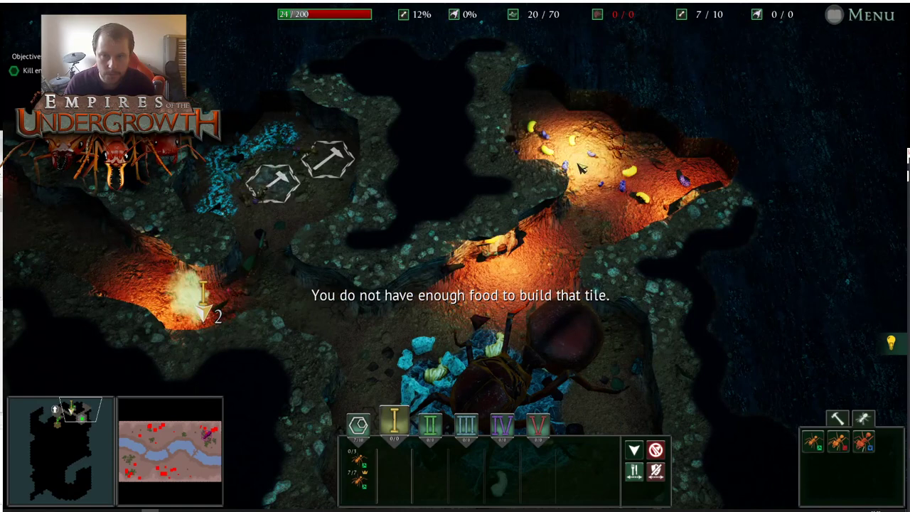
pyautogui.click(839, 420)
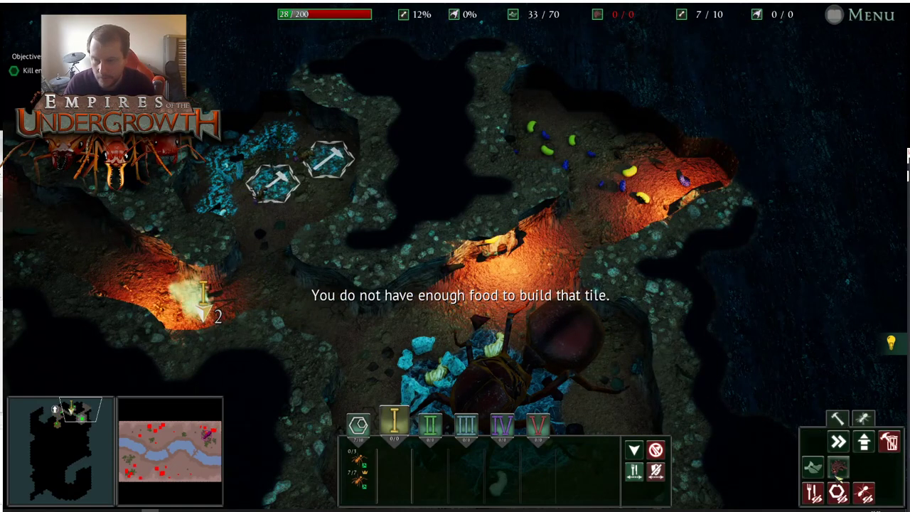
pyautogui.moveTo(573, 147)
pyautogui.mouseDown()
pyautogui.moveTo(691, 177)
pyautogui.moveTo(592, 185)
pyautogui.mouseUp()
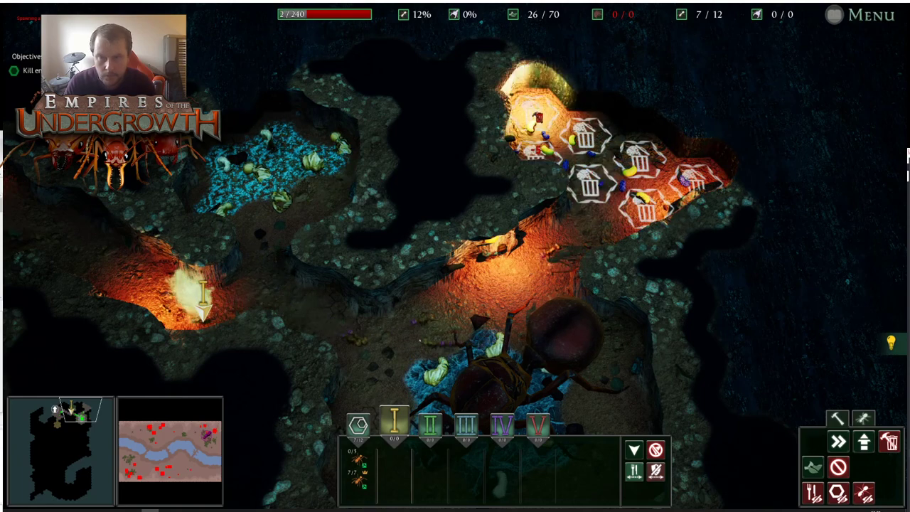
# Dig out six tiles on the west and southeast sides of the waste chamber and place four more waste tiles in the western part
pyautogui.moveTo(660, 241); pyautogui.dragTo(723, 222)
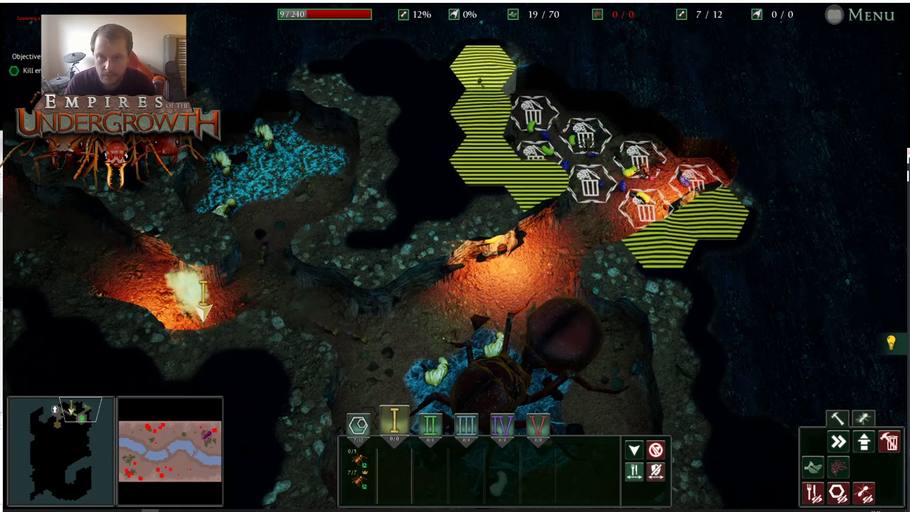
pyautogui.press('s')
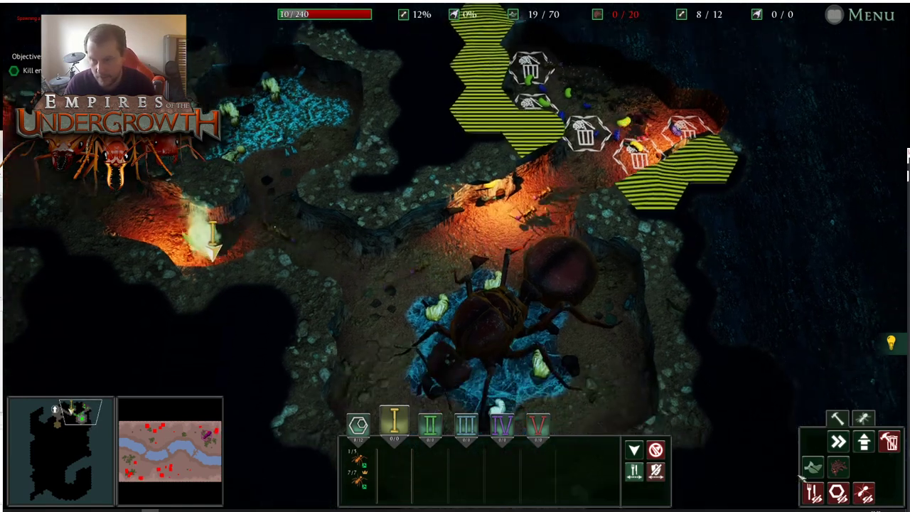
pyautogui.click(842, 465)
pyautogui.moveTo(633, 110); pyautogui.dragTo(581, 88)
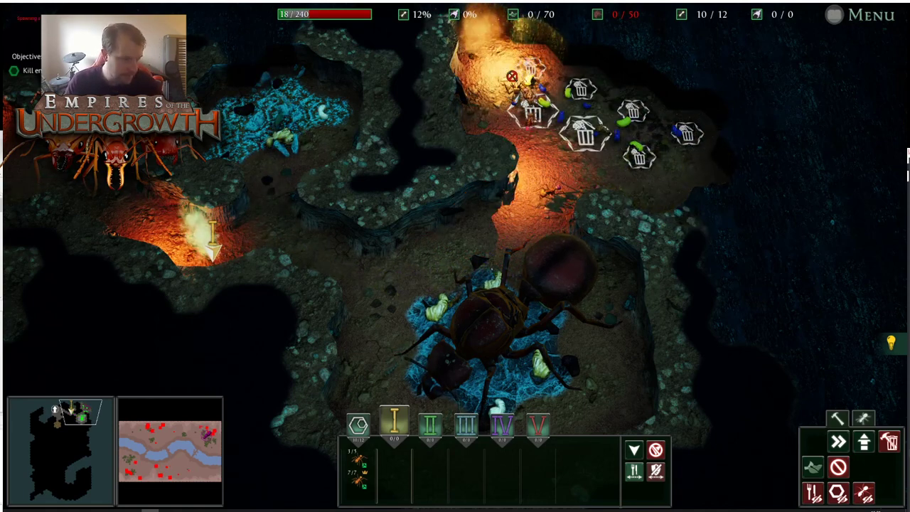
pyautogui.press('w')
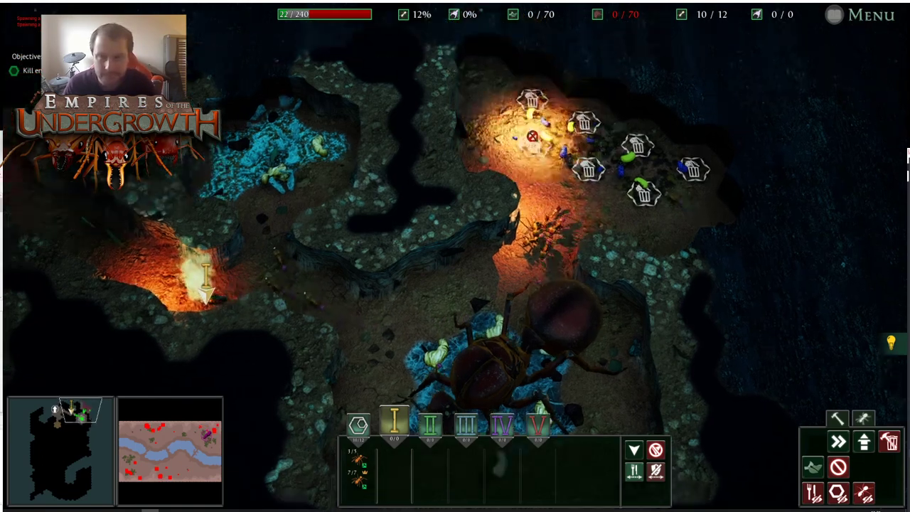
pyautogui.moveTo(484, 116)
pyautogui.mouseDown()
pyautogui.moveTo(520, 205)
pyautogui.moveTo(498, 204)
pyautogui.moveTo(605, 259)
pyautogui.mouseUp()
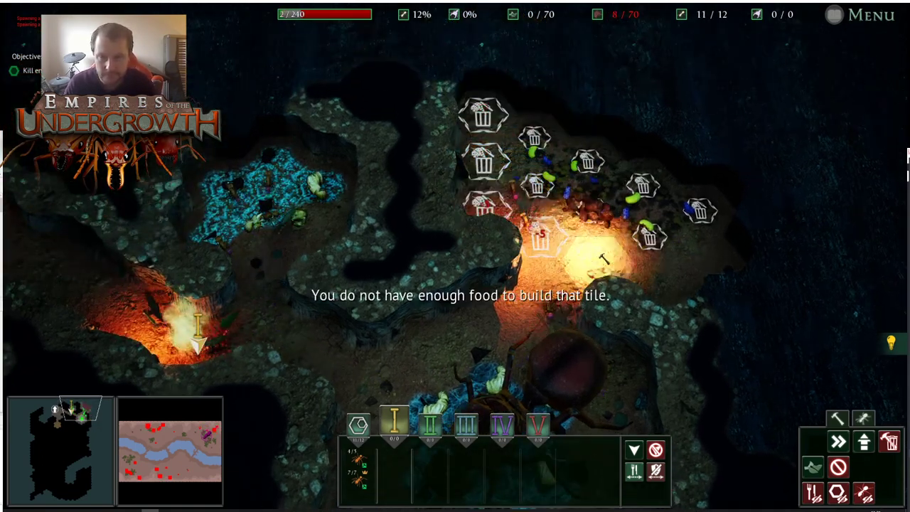
pyautogui.rightClick(671, 276)
# Examine the queen's chamber and the surface plants and creatures around the nest entrances
pyautogui.press('s')
pyautogui.press('a')
pyautogui.press('d')
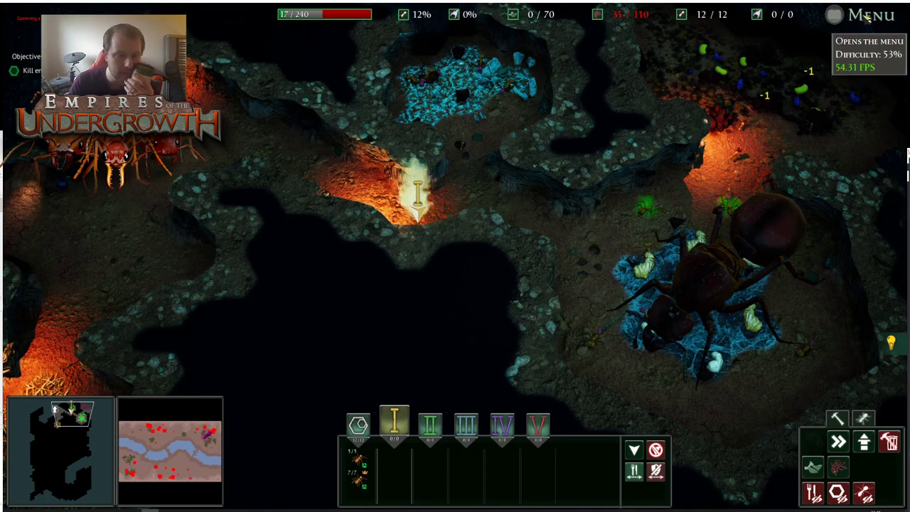
pyautogui.click(209, 432)
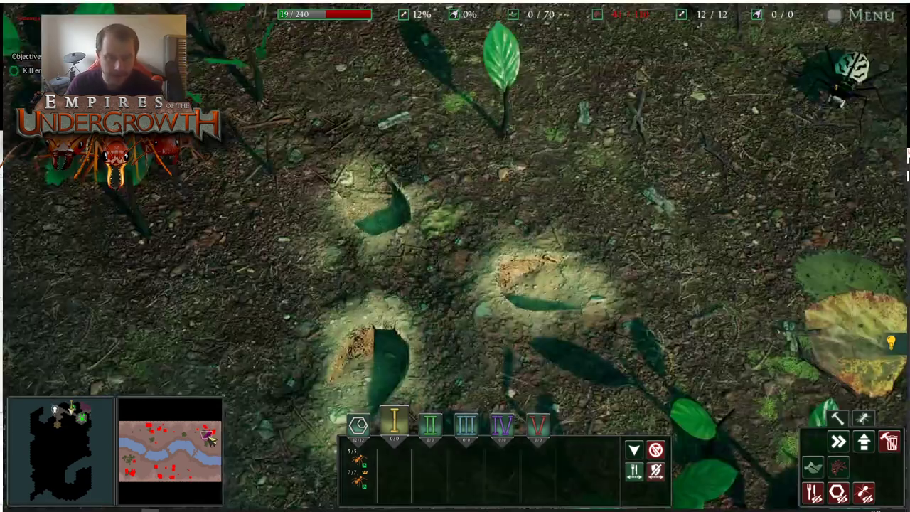
pyautogui.press('w')
pyautogui.press('d')
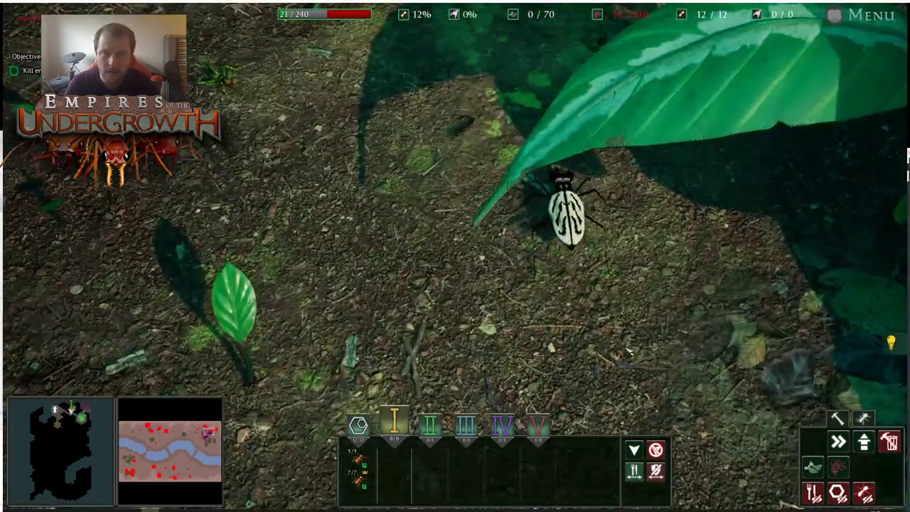
pyautogui.press('a')
pyautogui.press('s')
pyautogui.hotkey('w', 'a')
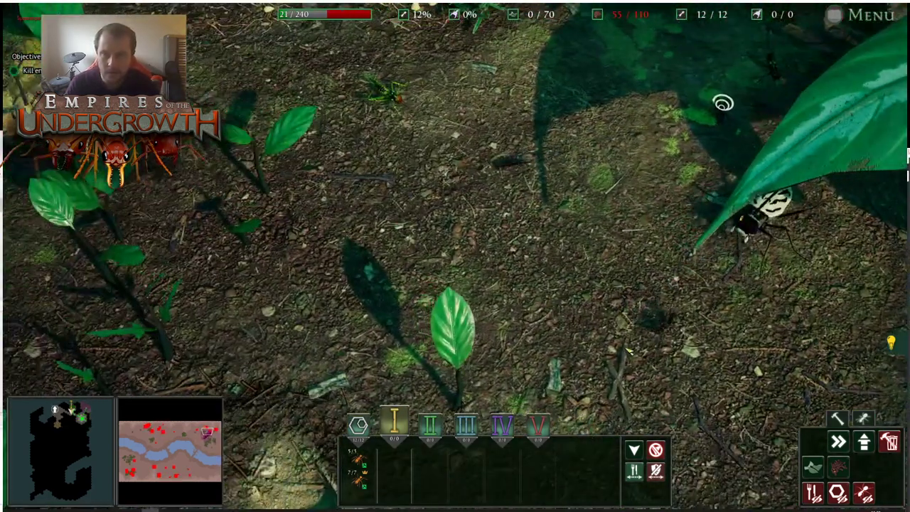
pyautogui.press('w')
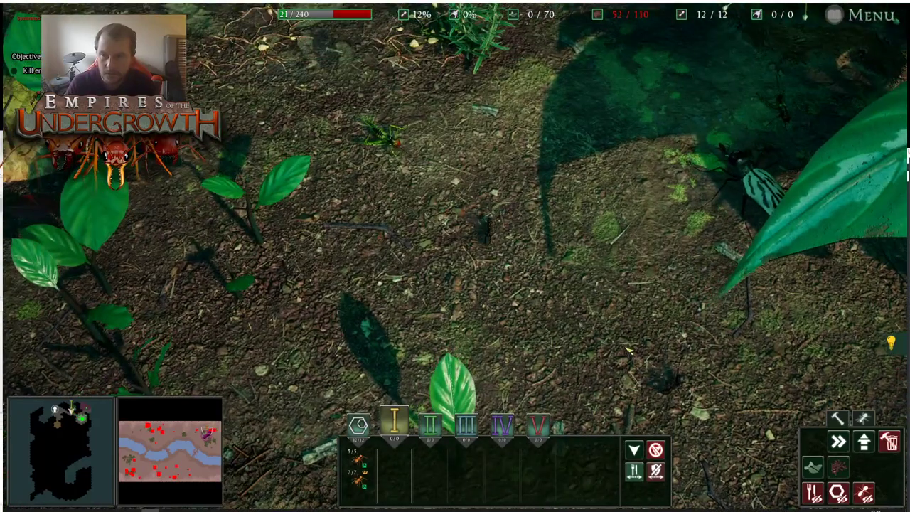
pyautogui.hotkey('s', 'a')
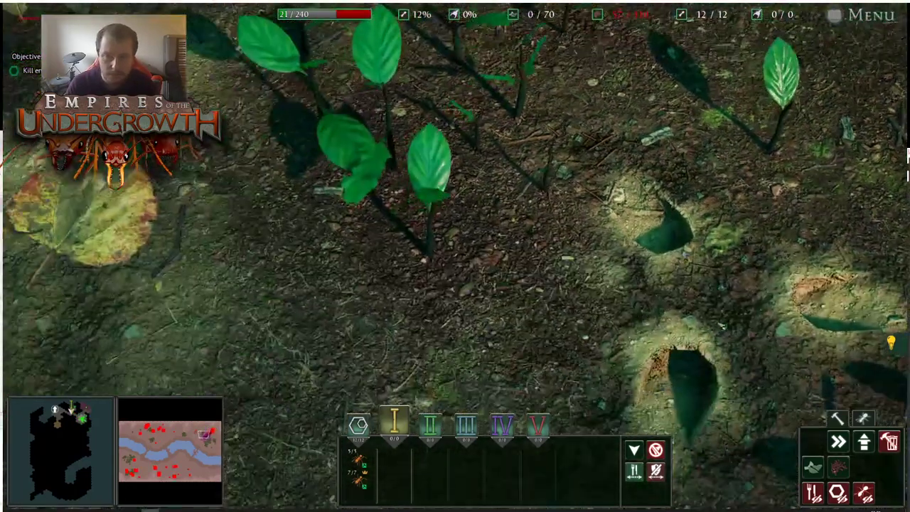
# Place group I's marker at the leafy plants west of the nest entrances and assign all twelve workers to the group
pyautogui.press('Tab')
pyautogui.press('d')
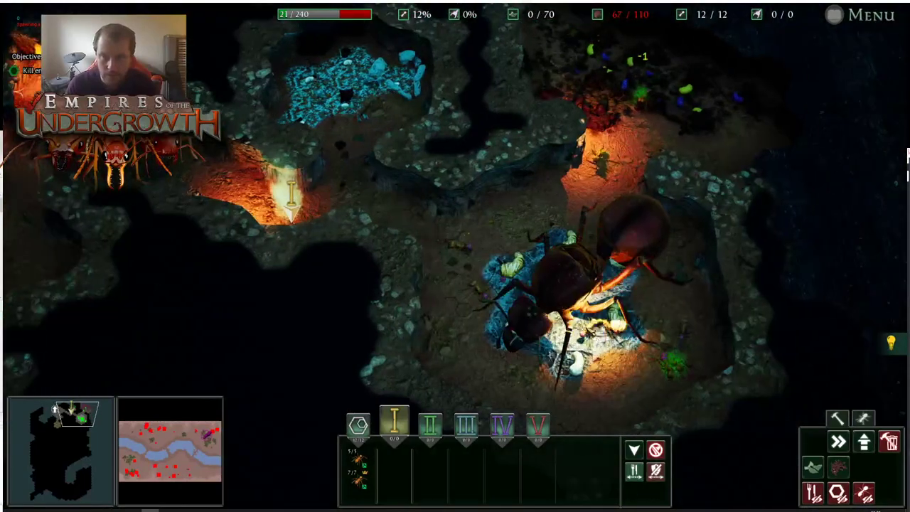
pyautogui.press('a')
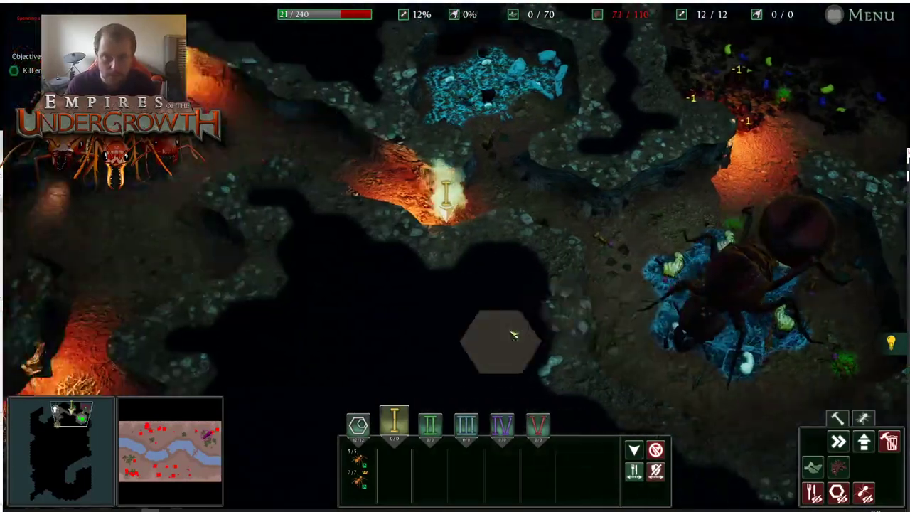
pyautogui.press('a')
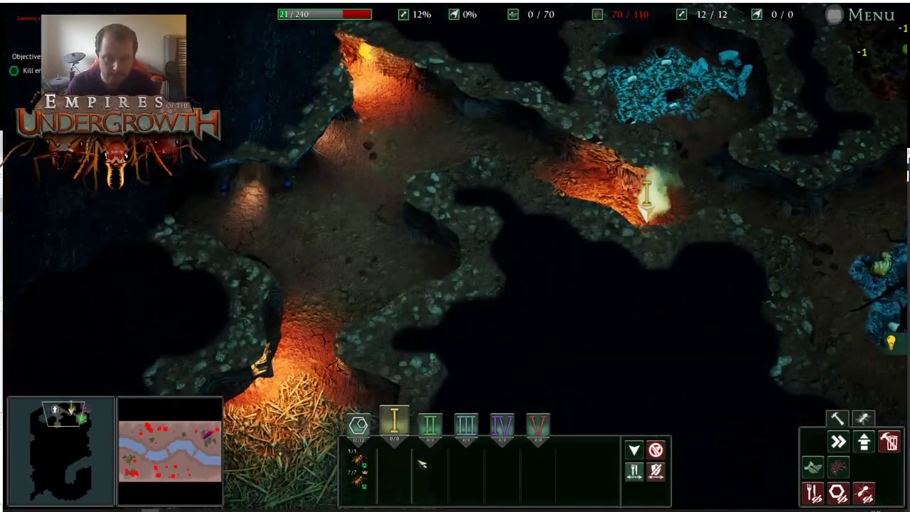
pyautogui.press('Tab')
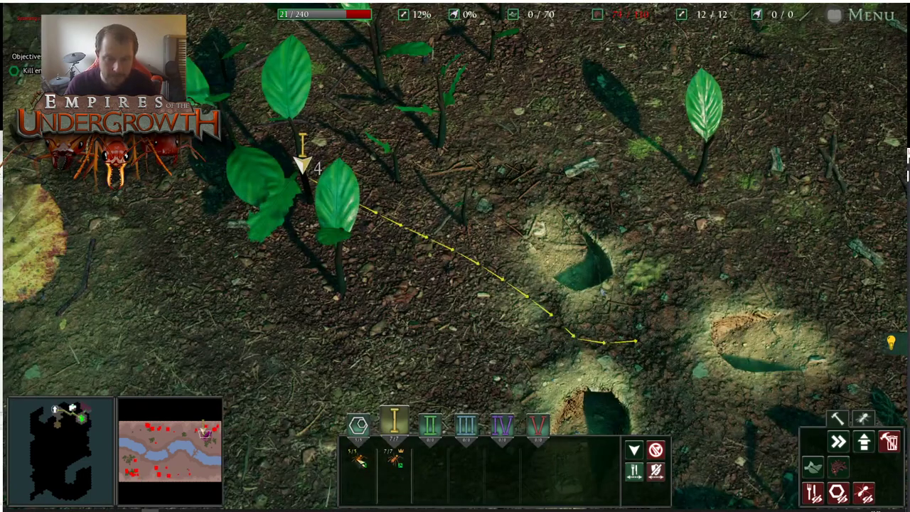
pyautogui.press('d')
pyautogui.press('w')
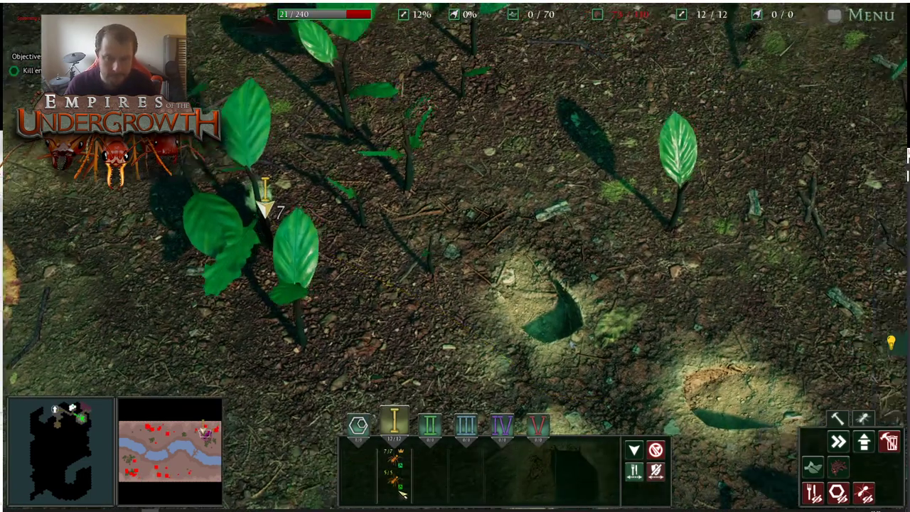
pyautogui.press('a')
pyautogui.press('s')
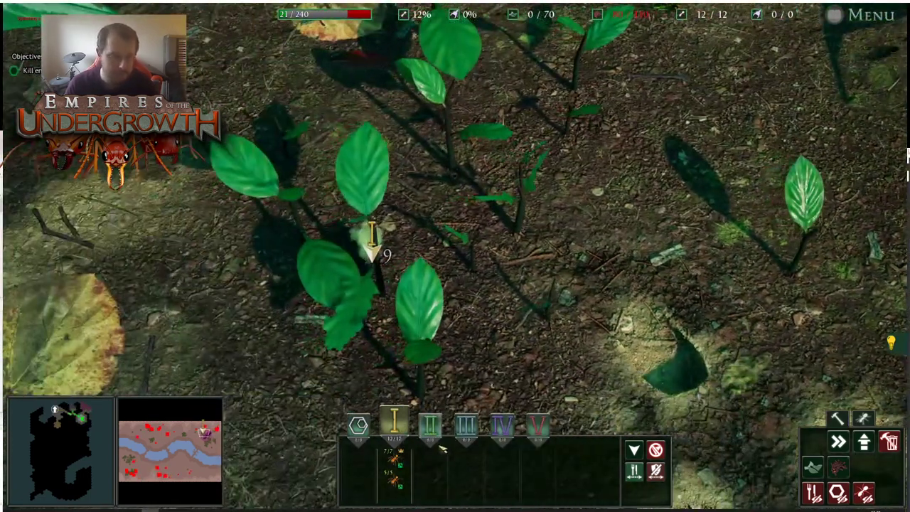
# Examine the undug area south of the queen's chamber and watch group I's workers cut leaves and carry them to the nest entrances
pyautogui.press('Tab')
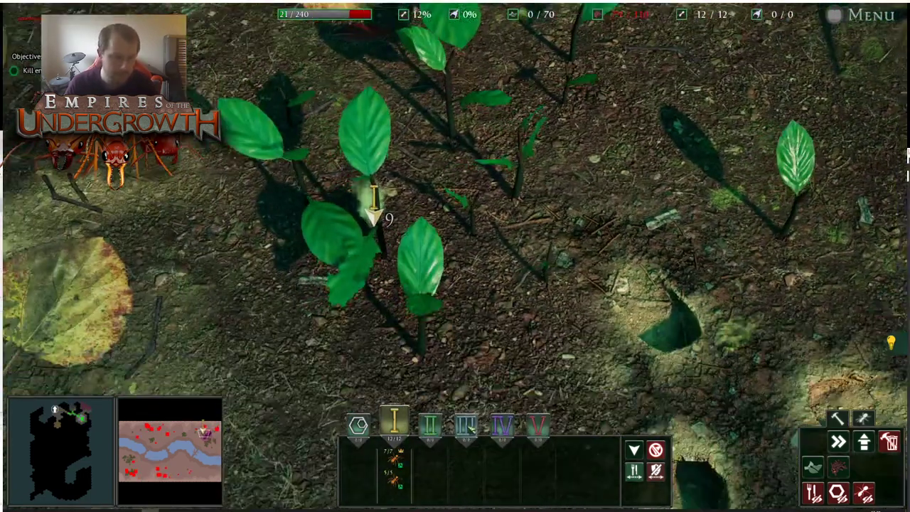
pyautogui.press('d')
pyautogui.press('s')
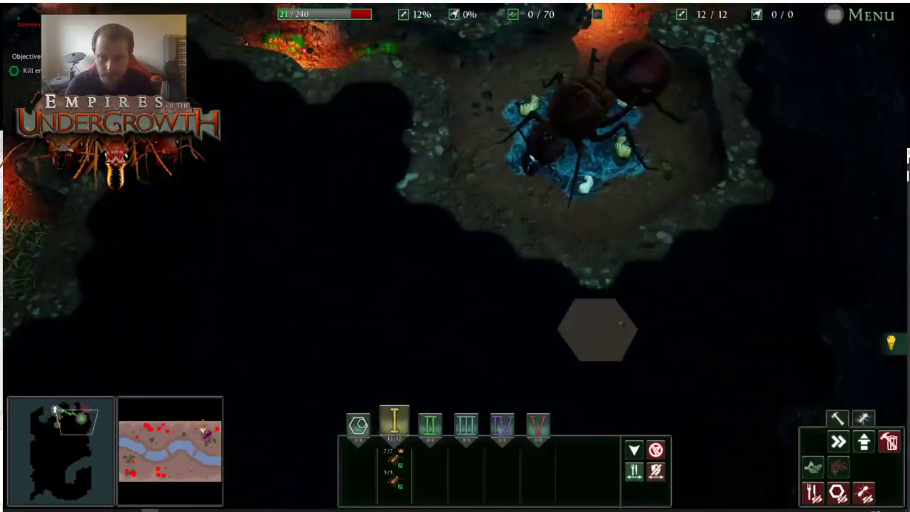
pyautogui.press('d')
pyautogui.press('s')
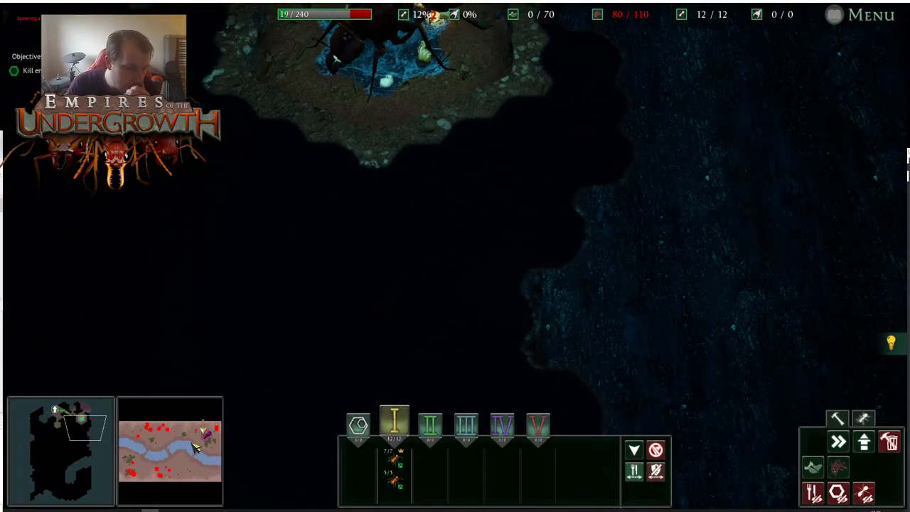
pyautogui.click(207, 438)
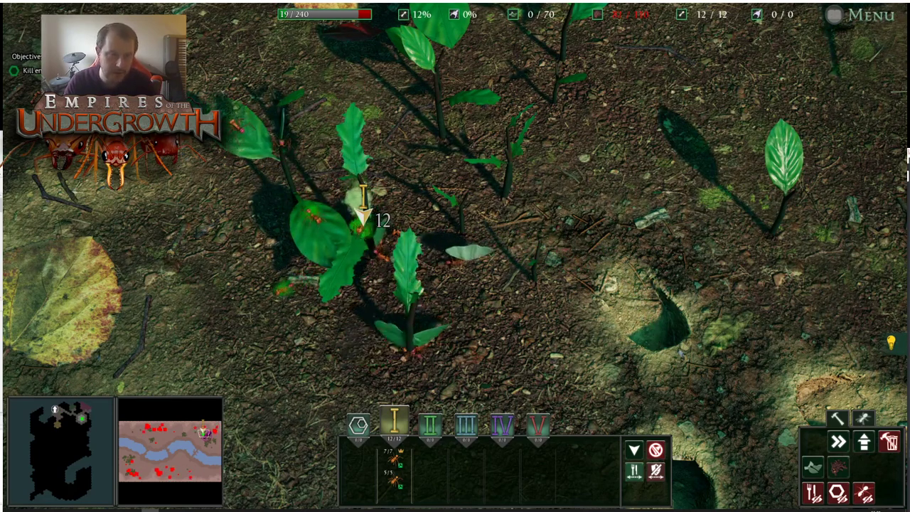
pyautogui.press('w')
pyautogui.press('d')
pyautogui.press('d')
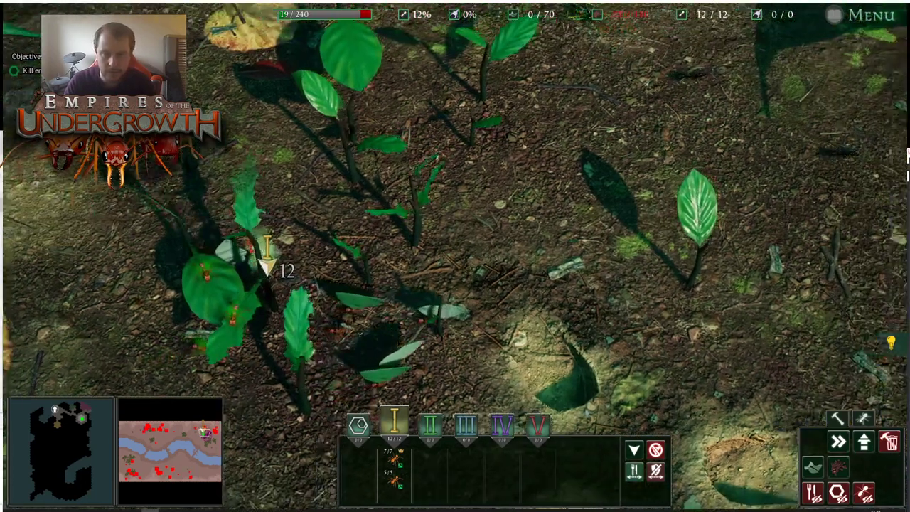
pyautogui.press('d')
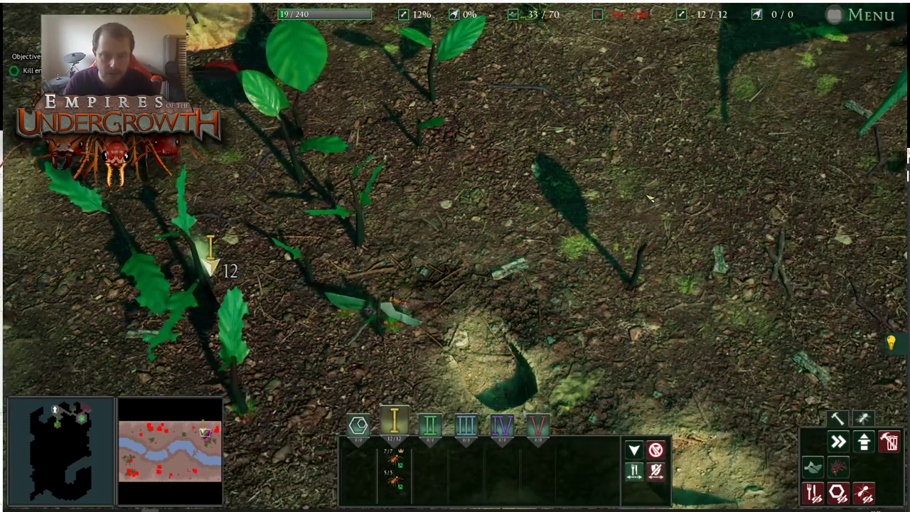
pyautogui.press('w')
pyautogui.press('d')
pyautogui.press('s')
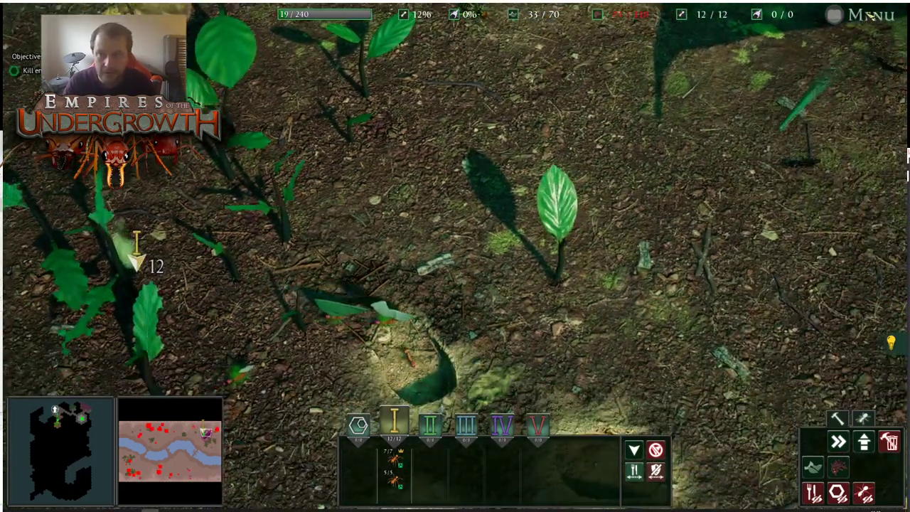
pyautogui.press('s')
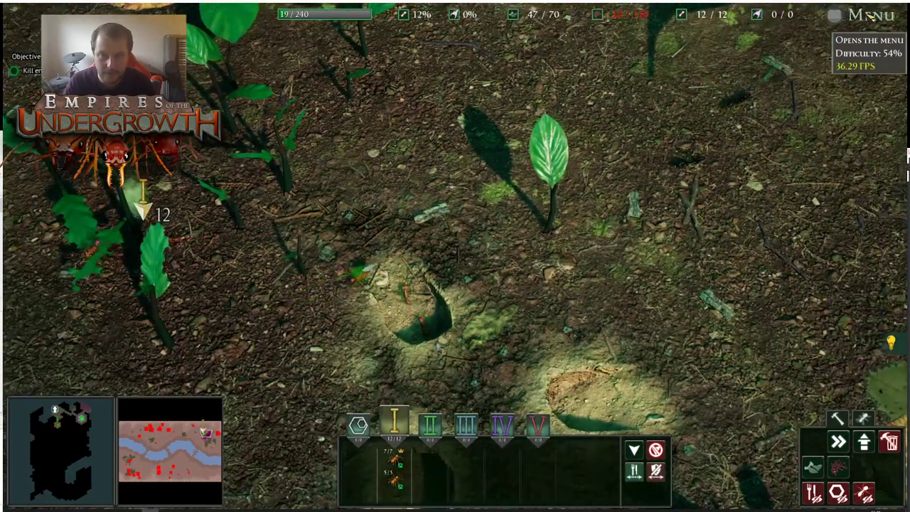
pyautogui.press('a')
pyautogui.press('d')
pyautogui.press('w')
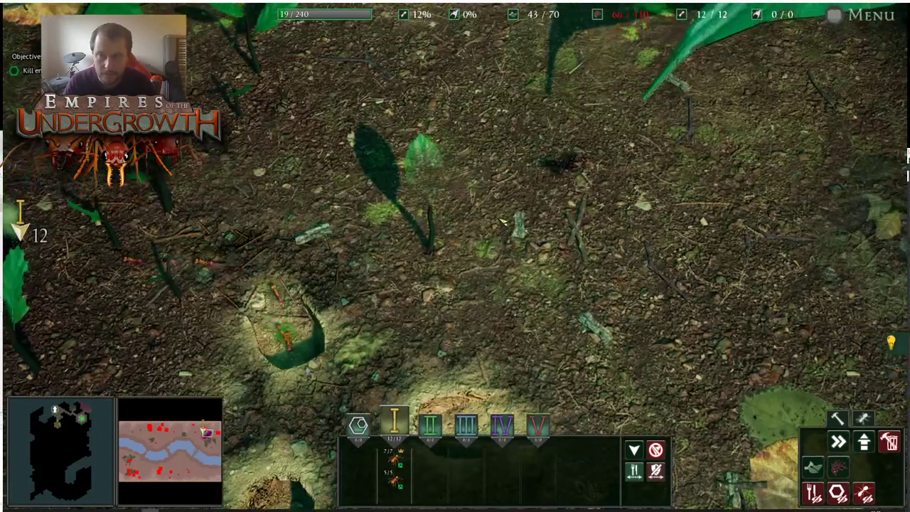
# Mark a large, roughly round chamber for digging directly south of the queen's chamber
pyautogui.press('s')
pyautogui.press('Tab')
pyautogui.press('w')
pyautogui.press('a')
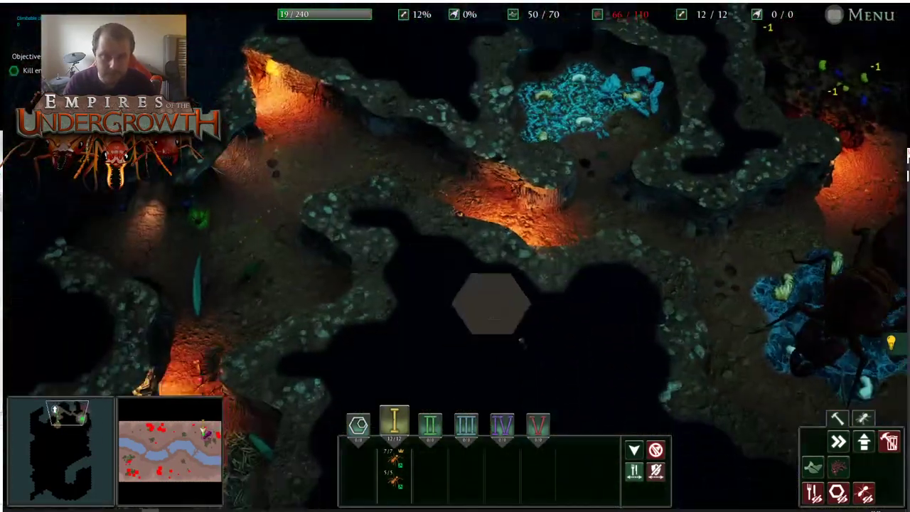
pyautogui.press('d')
pyautogui.press('s')
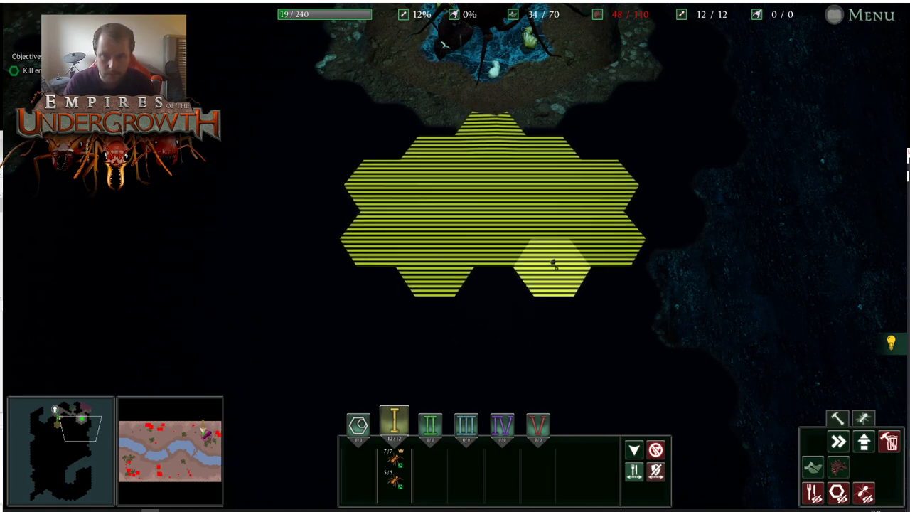
pyautogui.moveTo(384, 304)
pyautogui.mouseDown()
pyautogui.moveTo(545, 326)
pyautogui.moveTo(594, 295)
pyautogui.mouseUp()
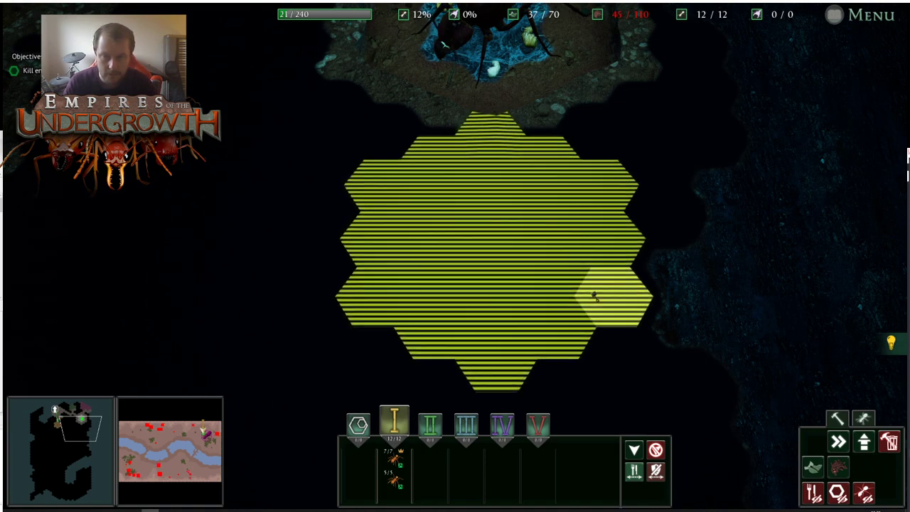
# Mark a tunnel for digging from the southeast edge of the western leaf chamber to the new chamber south of the queen
pyautogui.press('a')
pyautogui.press('w')
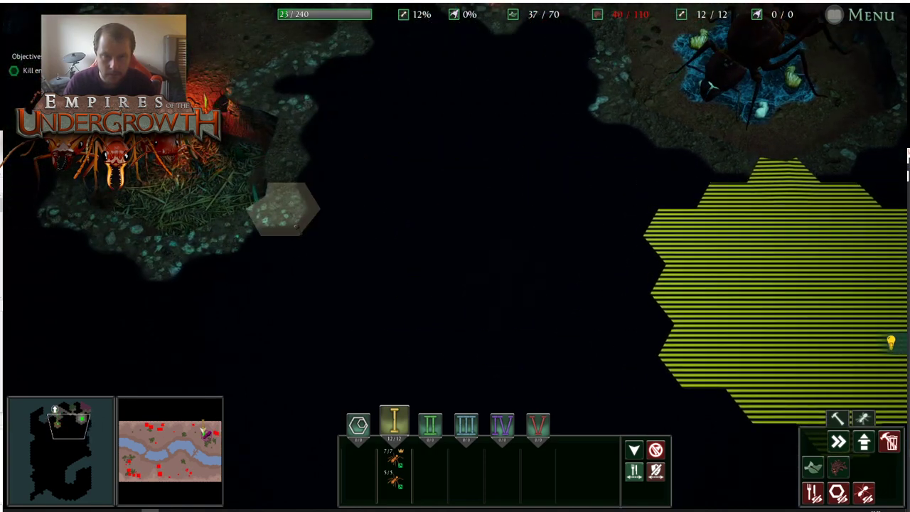
pyautogui.moveTo(285, 210); pyautogui.dragTo(693, 266)
pyautogui.press('w')
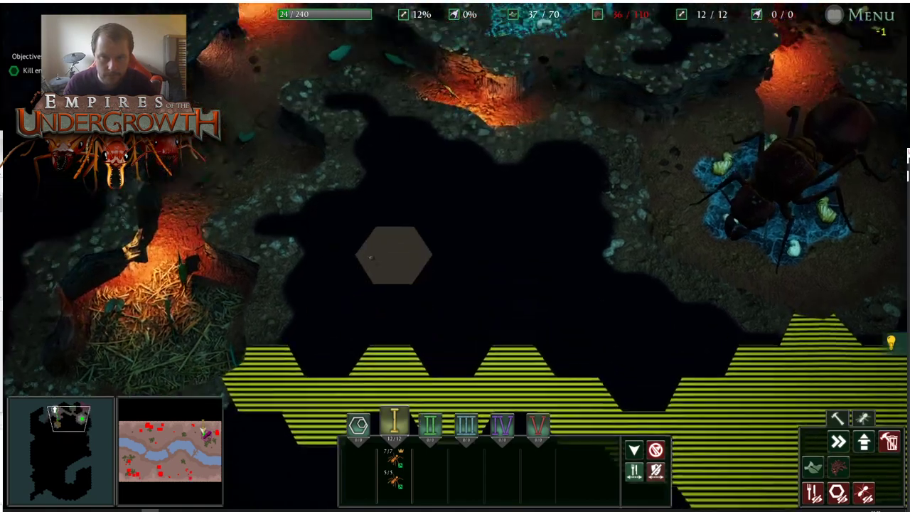
# Return five of group I's workers to the default nest group, leaving the other seven gathering leaves on the surface
pyautogui.press('Tab')
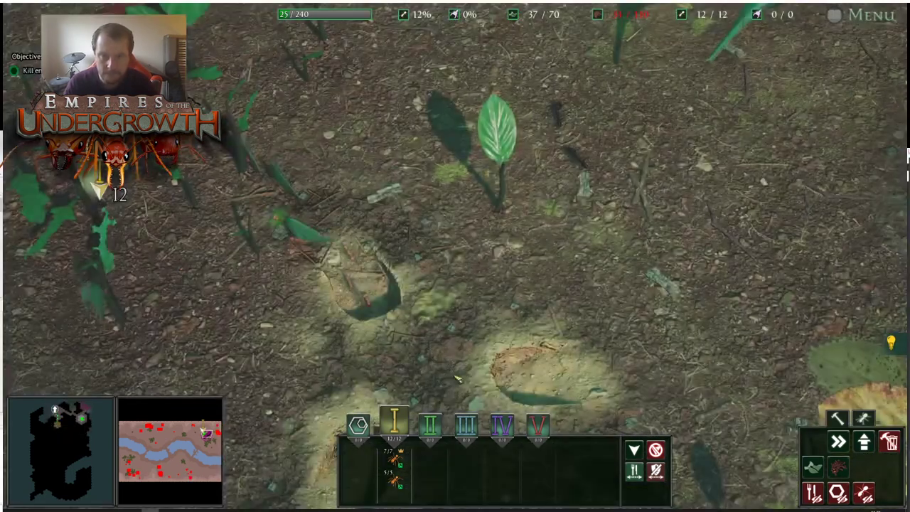
pyautogui.press('s')
pyautogui.press('a')
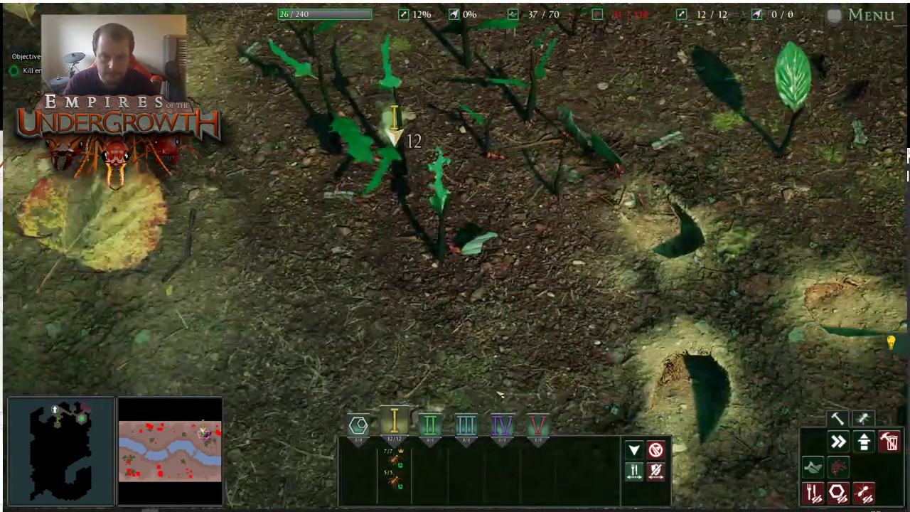
pyautogui.press('w')
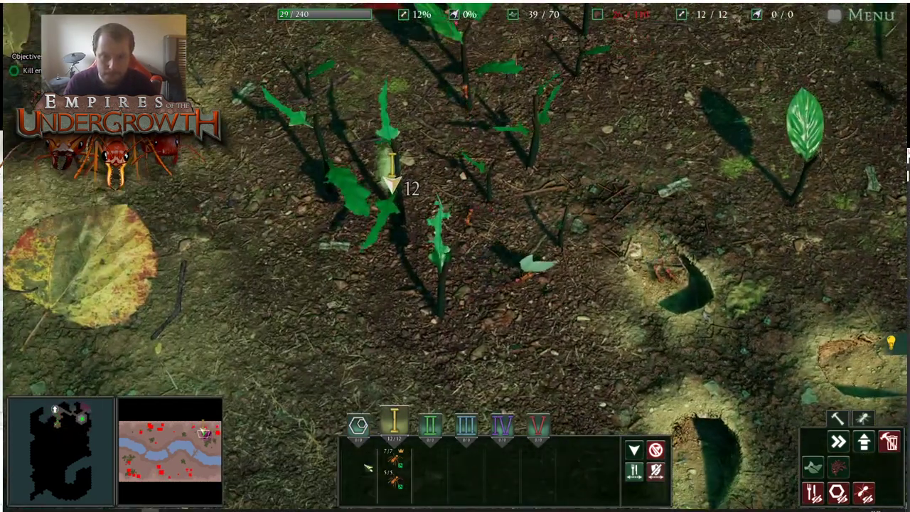
pyautogui.press('d')
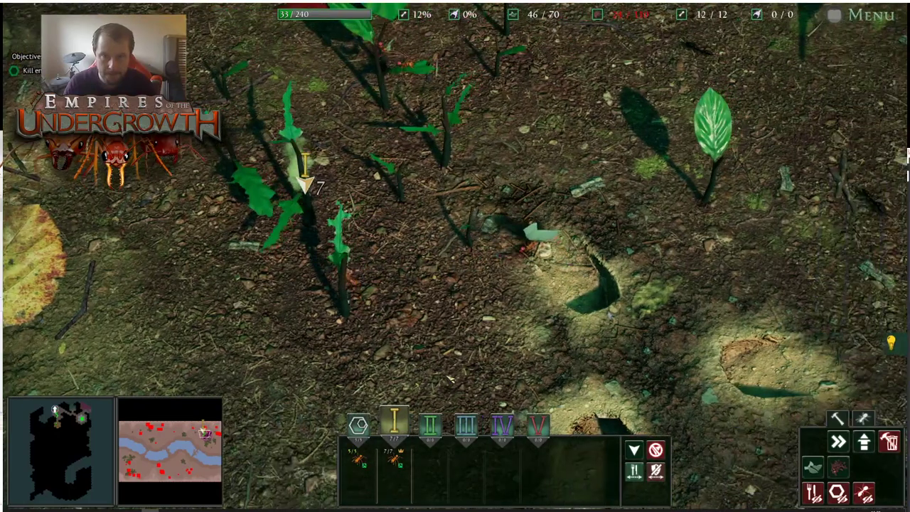
pyautogui.press('w')
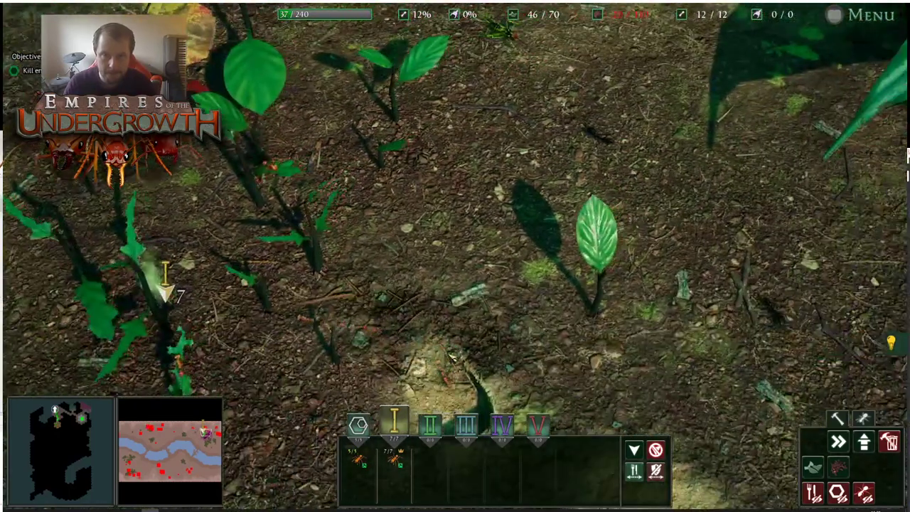
# Order upgrades for the tiles in the western leaf chamber
pyautogui.press('s')
pyautogui.press('a')
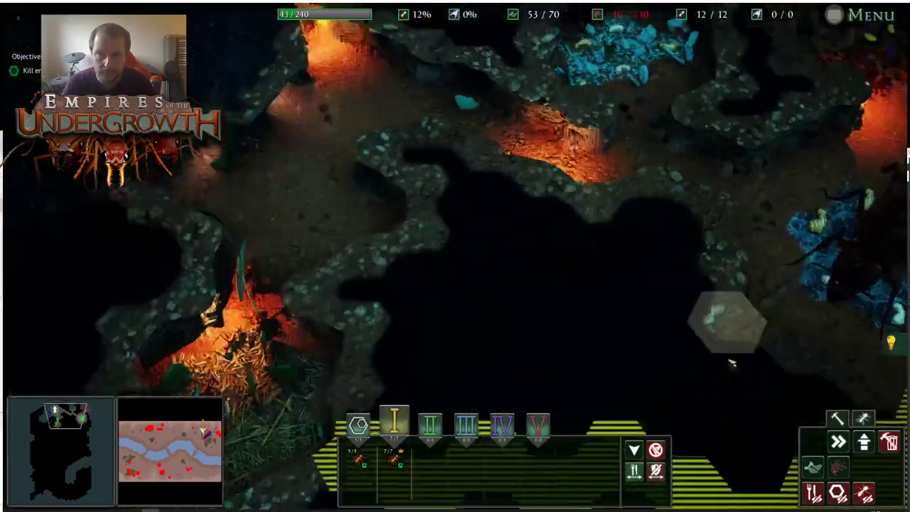
pyautogui.press('a')
pyautogui.press('s')
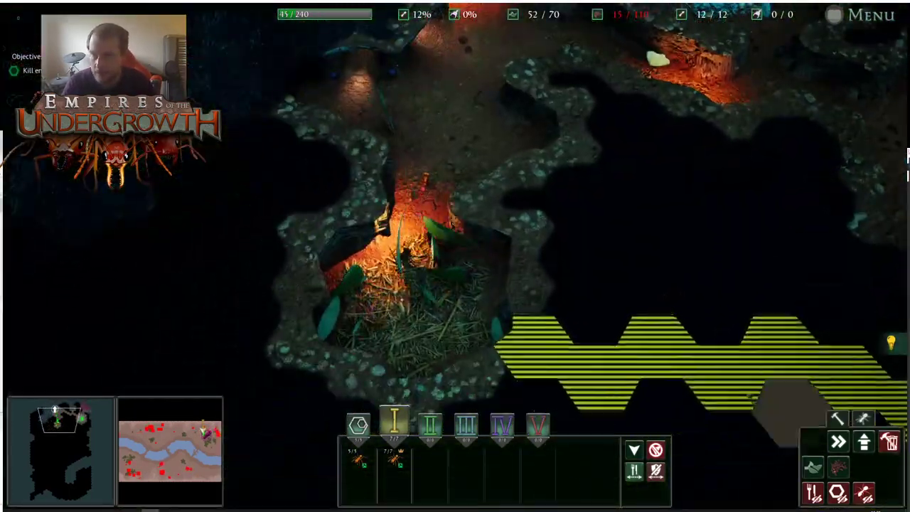
pyautogui.press('s')
pyautogui.press('d')
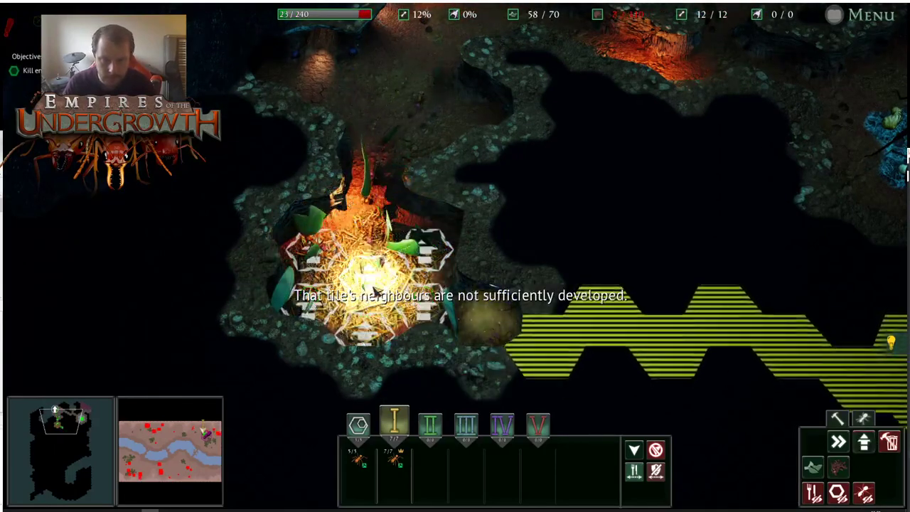
pyautogui.press('d')
pyautogui.press('d')
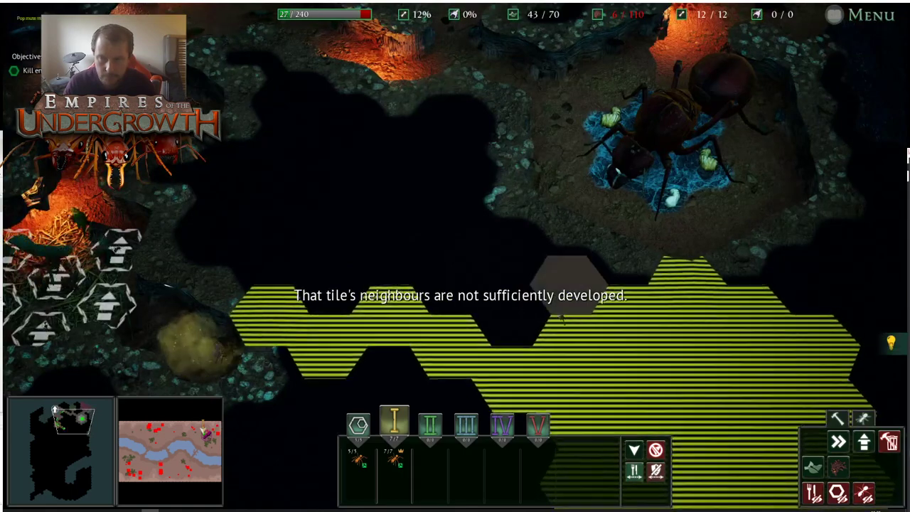
# Check the area marked for digging south of the queen and the ordered tile upgrades in the western leaf chamber
pyautogui.press('s')
pyautogui.press('d')
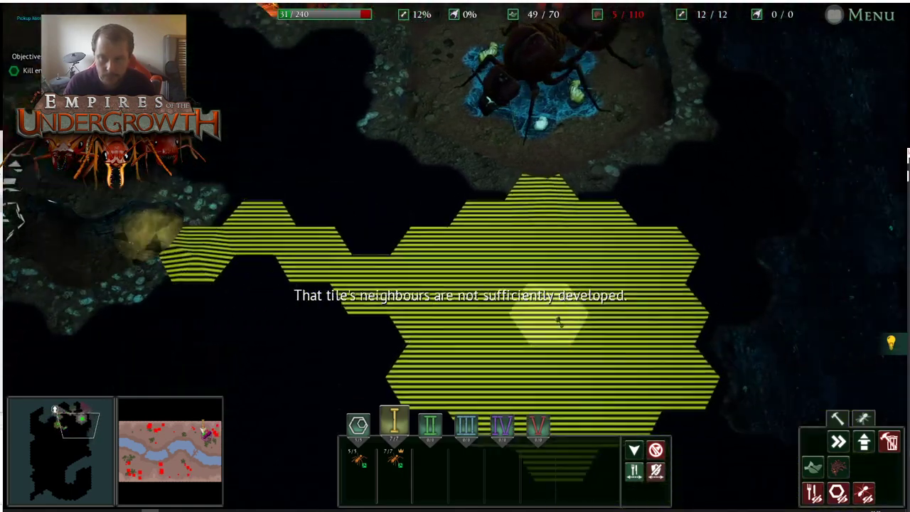
pyautogui.press('d')
pyautogui.press('a')
pyautogui.press('w')
pyautogui.press('a')
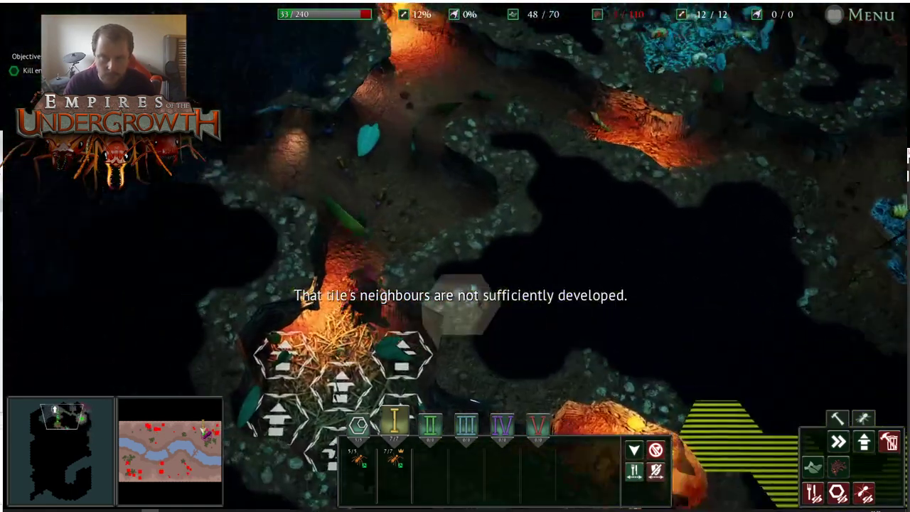
pyautogui.press('w')
pyautogui.press('d')
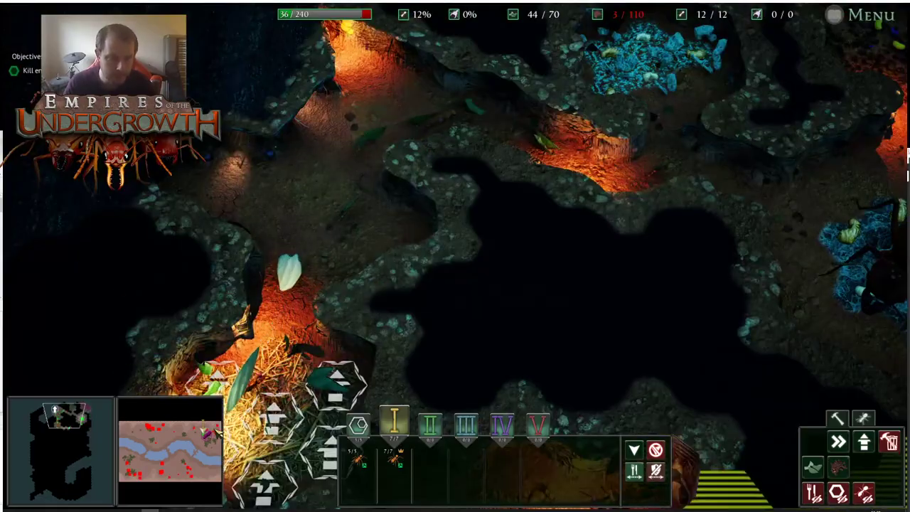
# Examine how group I's workers are gathering leaves from the plants near the nest entrances on the surface
pyautogui.click(213, 432)
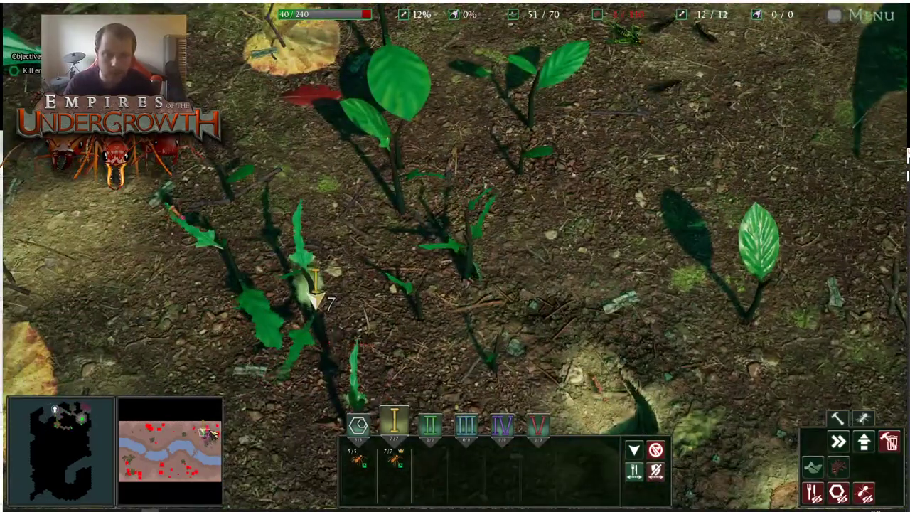
pyautogui.press('w')
pyautogui.press('s')
pyautogui.press('a')
pyautogui.press('d')
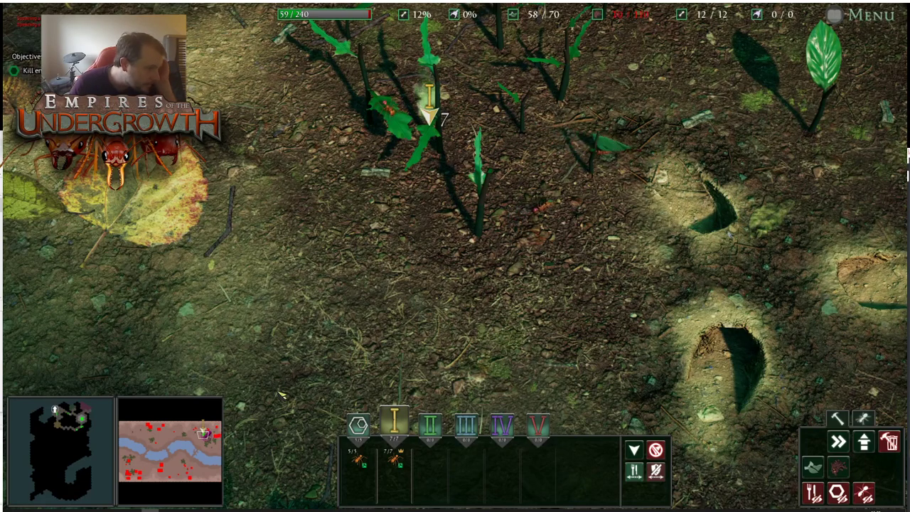
pyautogui.press('d')
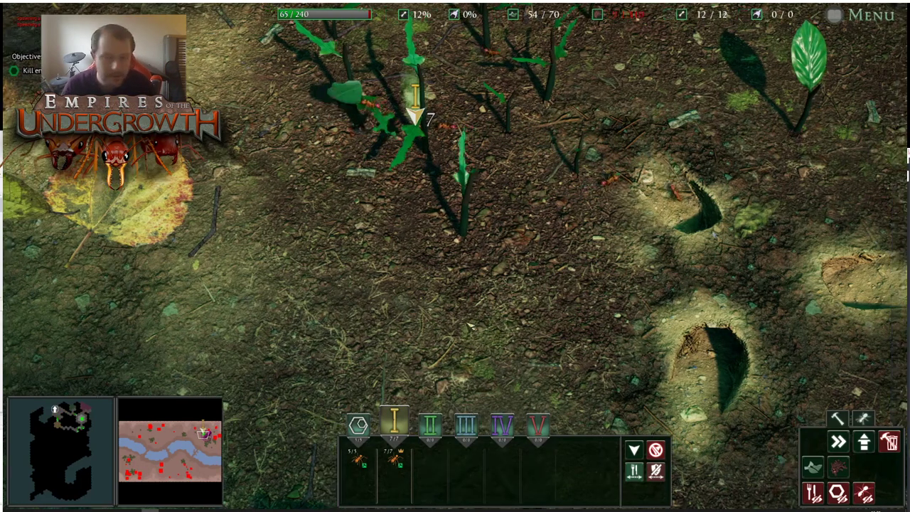
pyautogui.press('w')
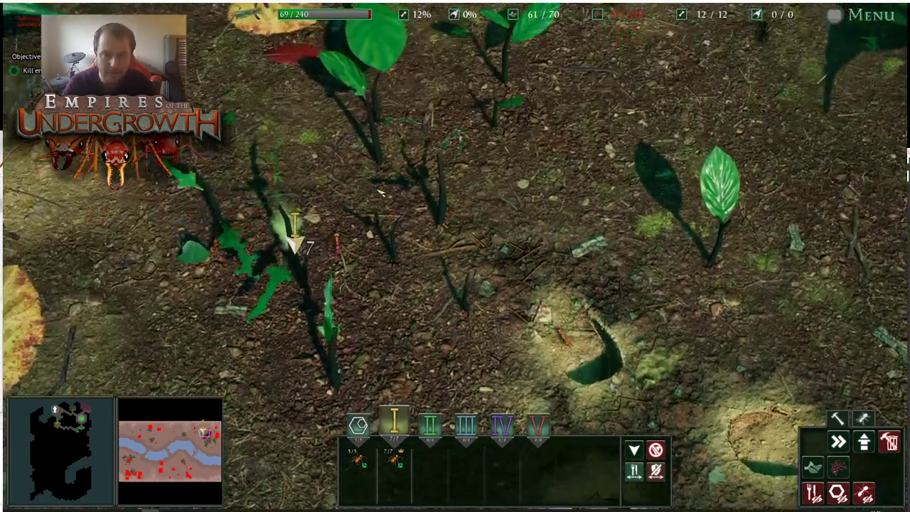
pyautogui.press('w')
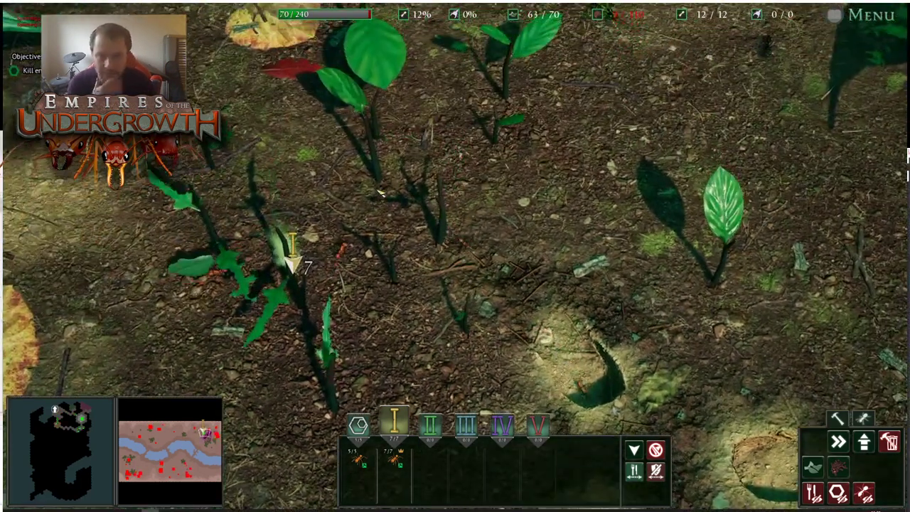
pyautogui.press('w')
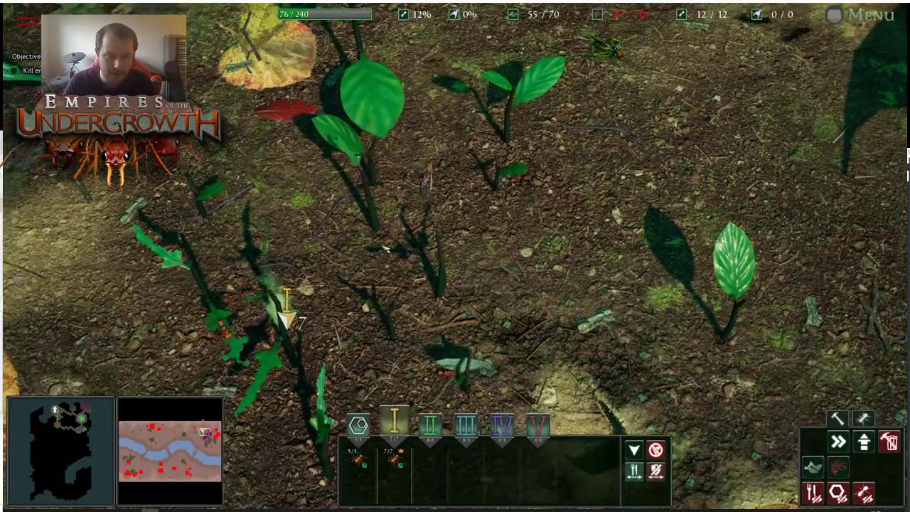
pyautogui.press('d')
# Place a brood tile for the red-marked ant type at the new chamber's northern opening and try to add another just west of it
pyautogui.press('Tab')
pyautogui.press('s')
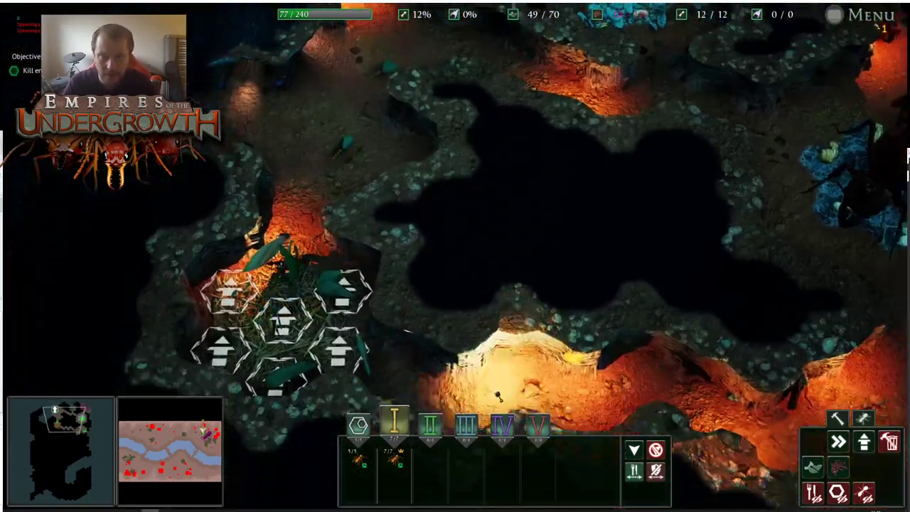
pyautogui.press('d')
pyautogui.press('d')
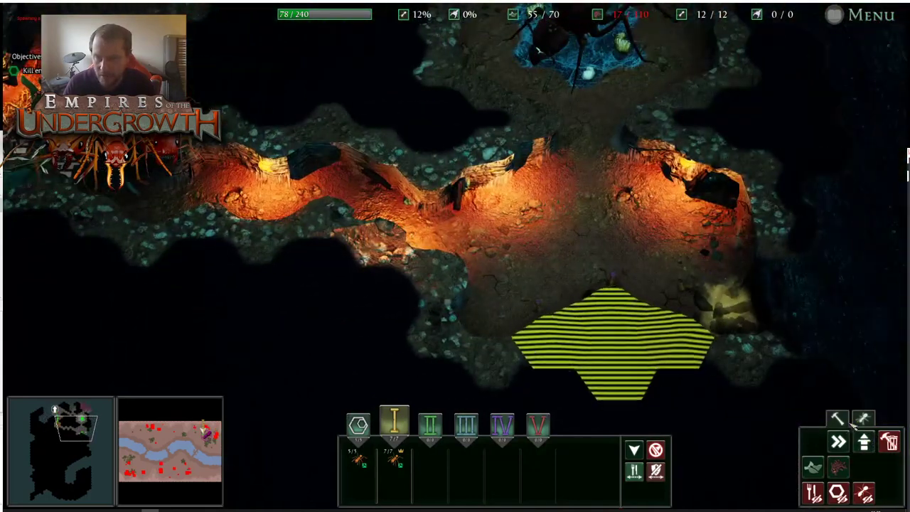
pyautogui.click(863, 420)
pyautogui.press('d')
pyautogui.click(838, 441)
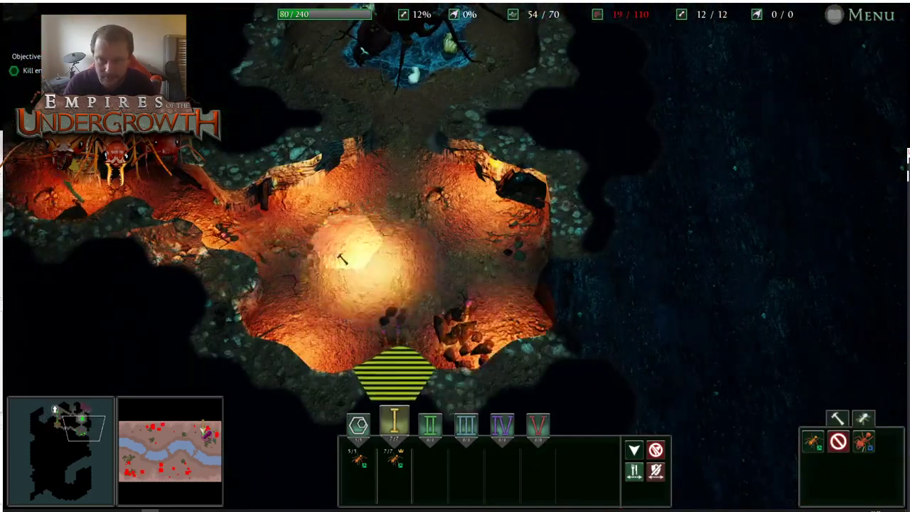
pyautogui.press('a')
pyautogui.click(473, 189)
pyautogui.click(449, 199)
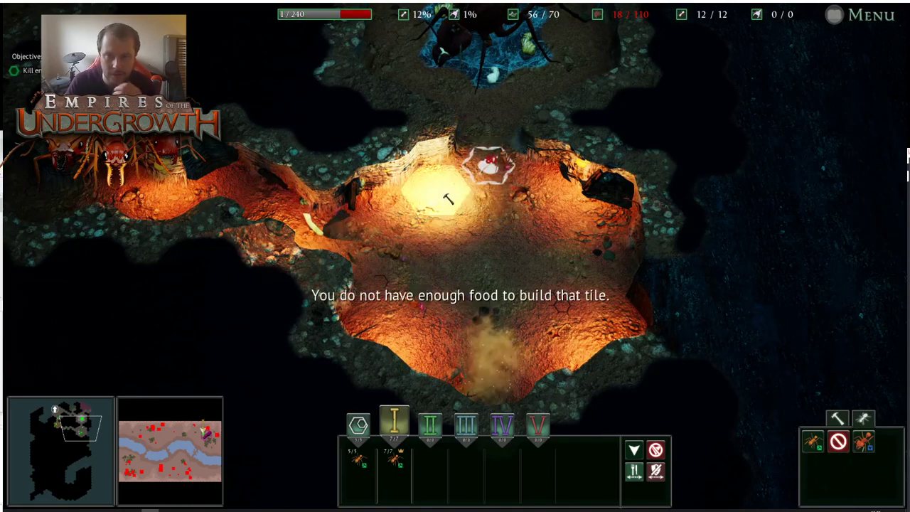
# Redirect group I's workers on the surface to the base of the nearby plant with the large round leaf
pyautogui.press('Tab')
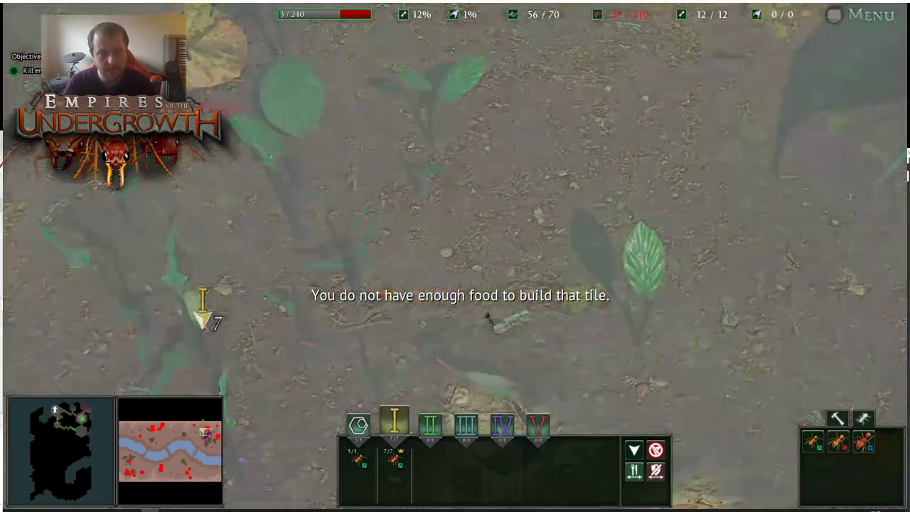
pyautogui.press('s')
pyautogui.press('a')
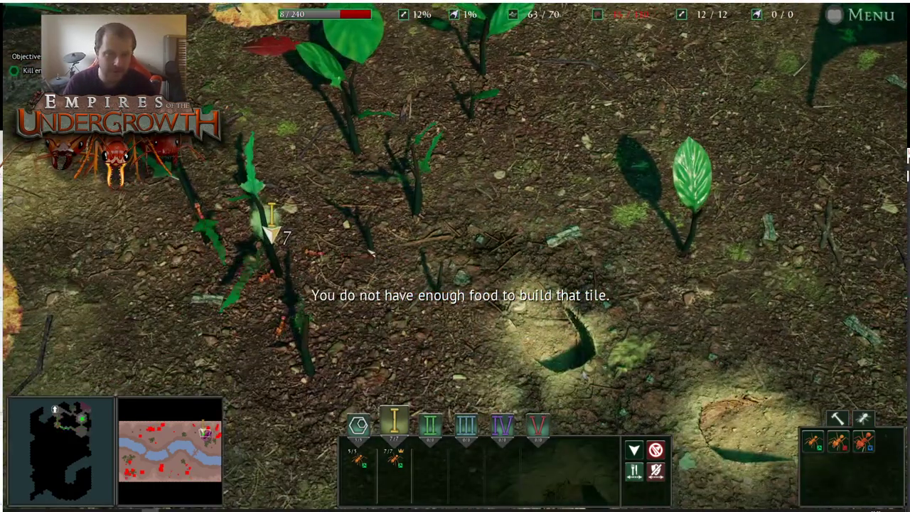
pyautogui.press('w')
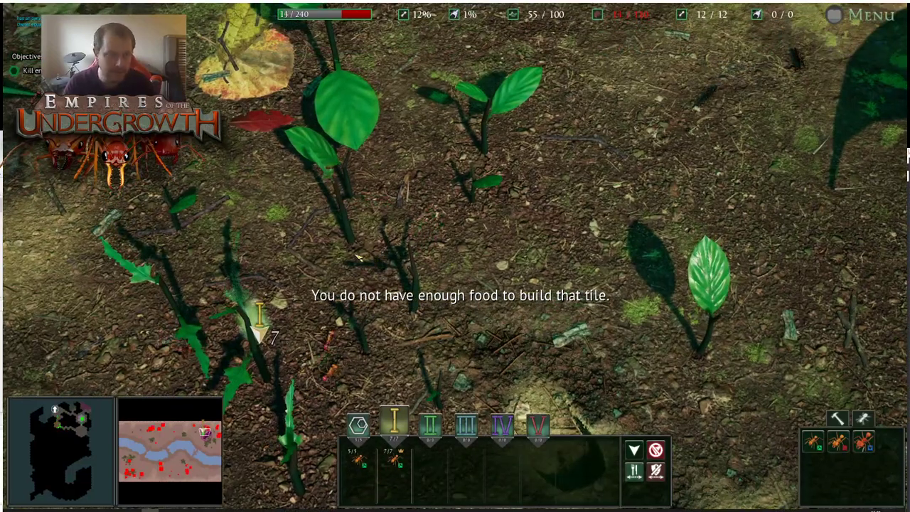
pyautogui.press('d')
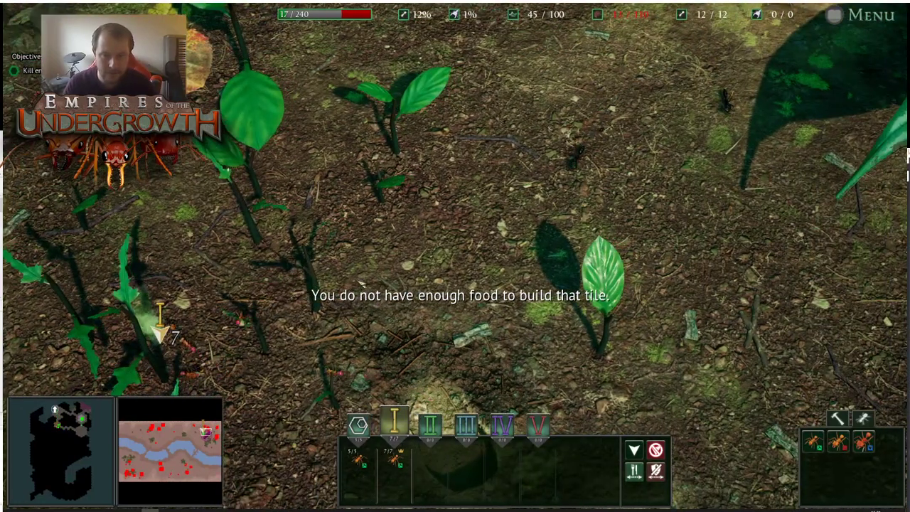
pyautogui.press('a')
pyautogui.press('s')
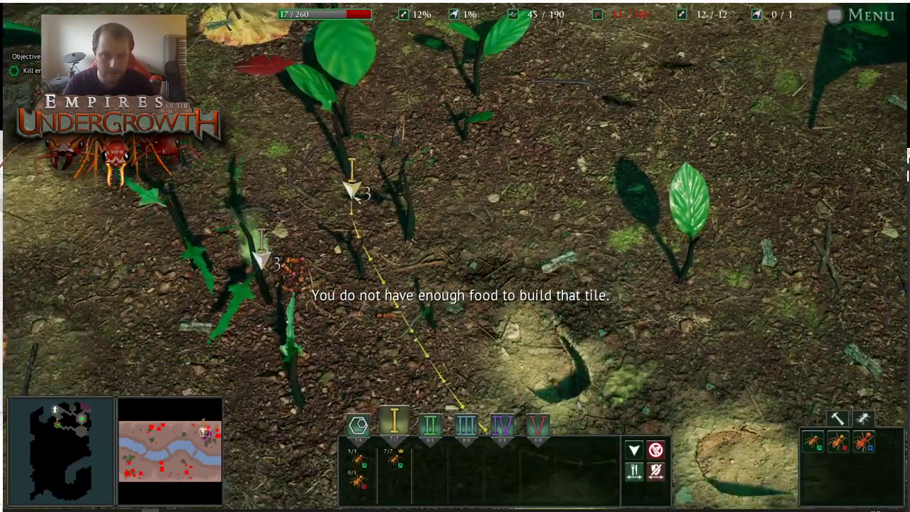
pyautogui.press('w')
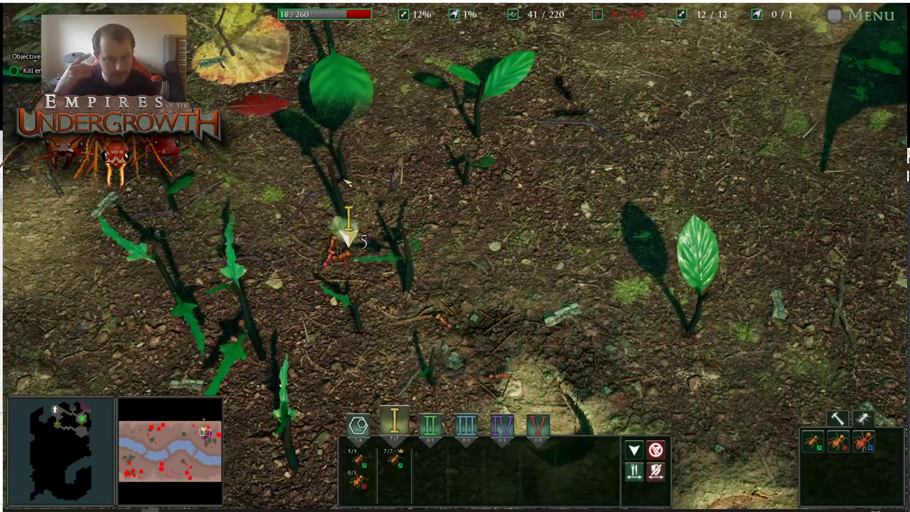
pyautogui.press('w')
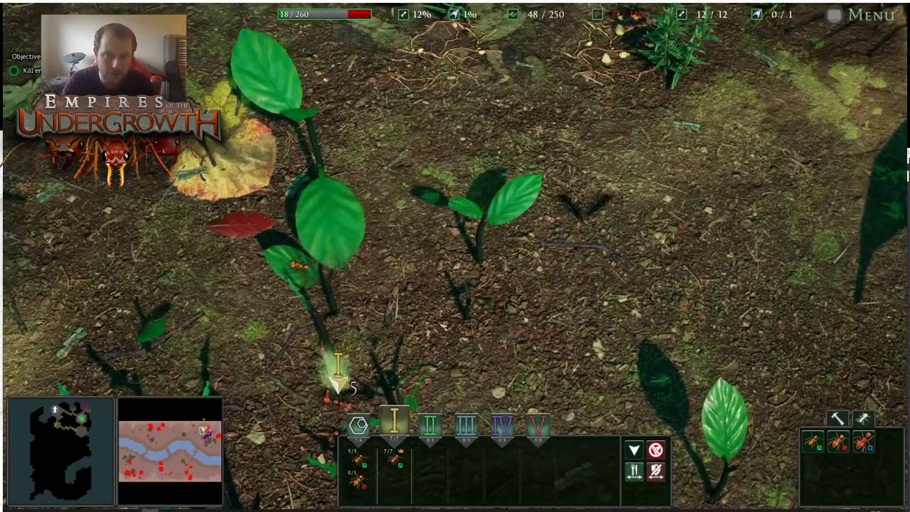
pyautogui.press('s')
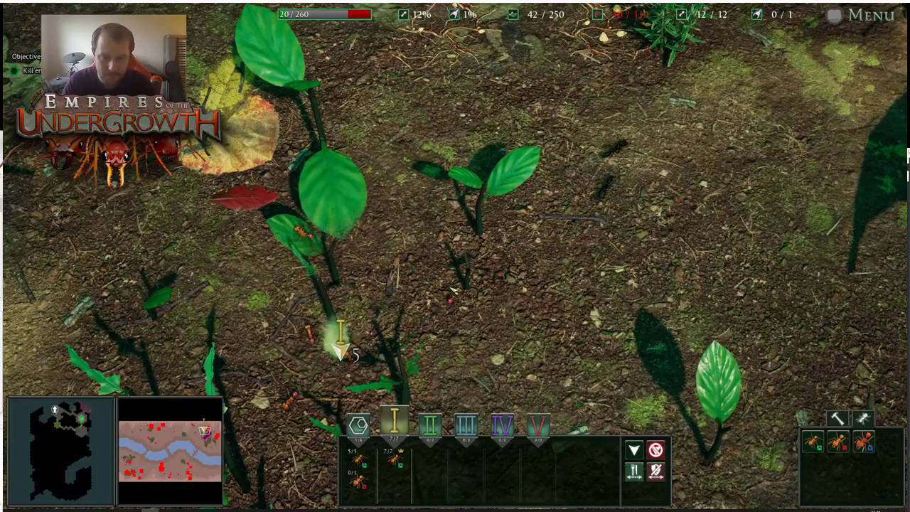
pyautogui.press('s')
pyautogui.press('a')
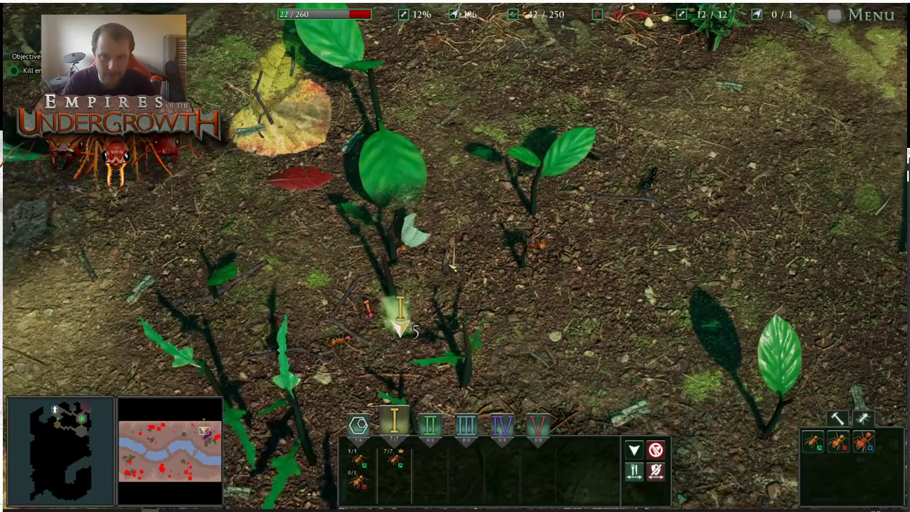
# Redirect group I's workers to the lone plant with the pale-striped leaf, east of the stripped plants
pyautogui.press('s')
pyautogui.press('a')
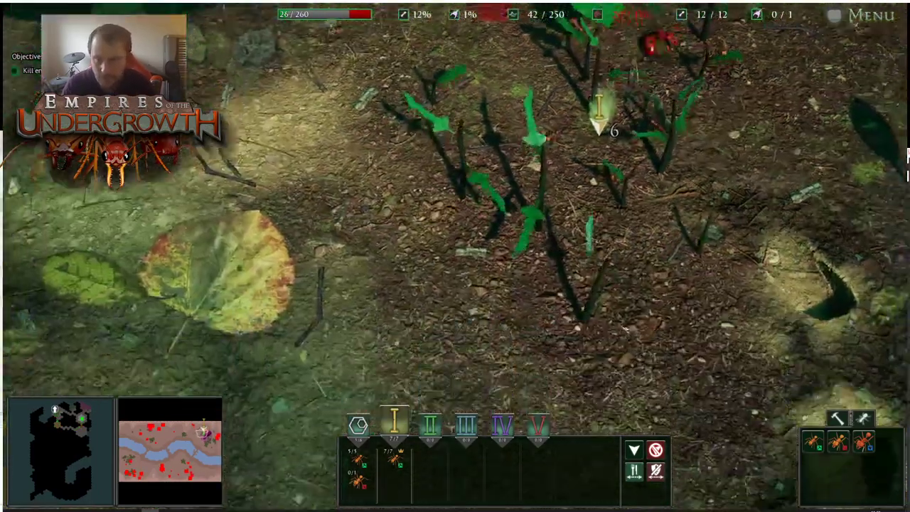
pyautogui.press('w')
pyautogui.press('d')
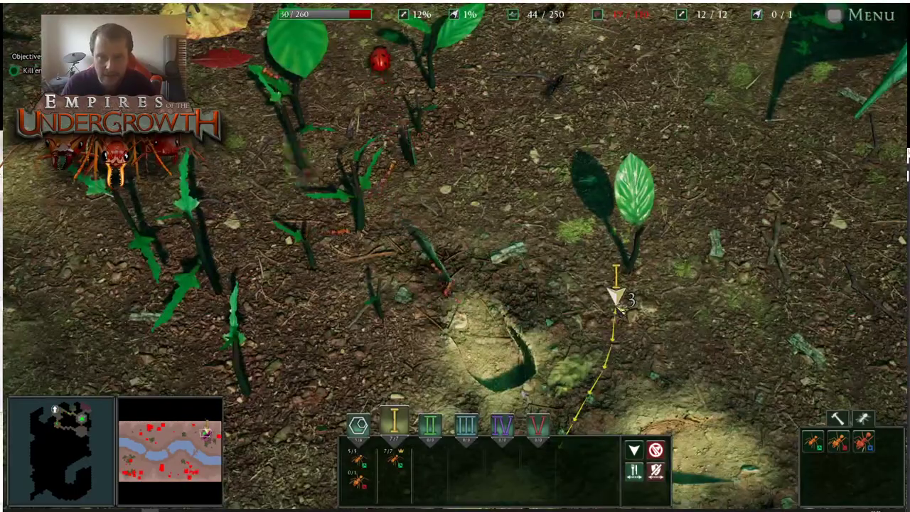
pyautogui.press('w')
pyautogui.press('s')
pyautogui.press('d')
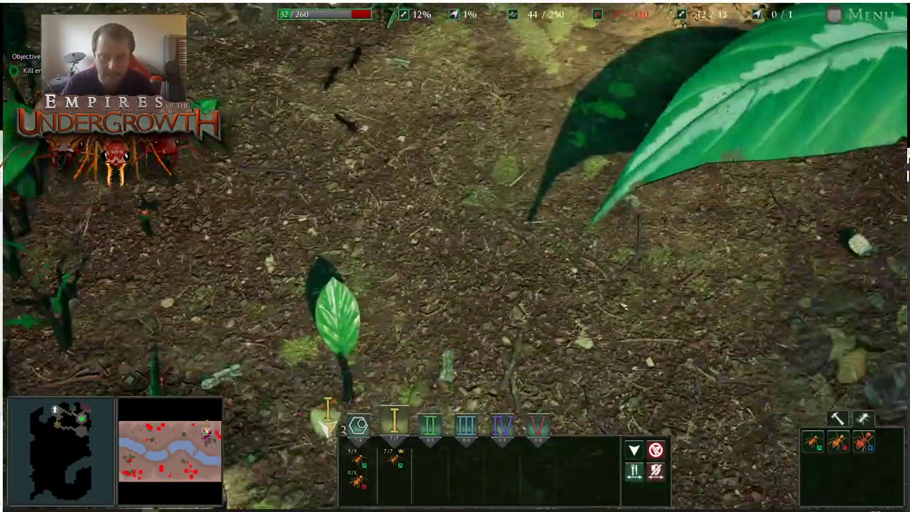
pyautogui.press('s')
pyautogui.press('a')
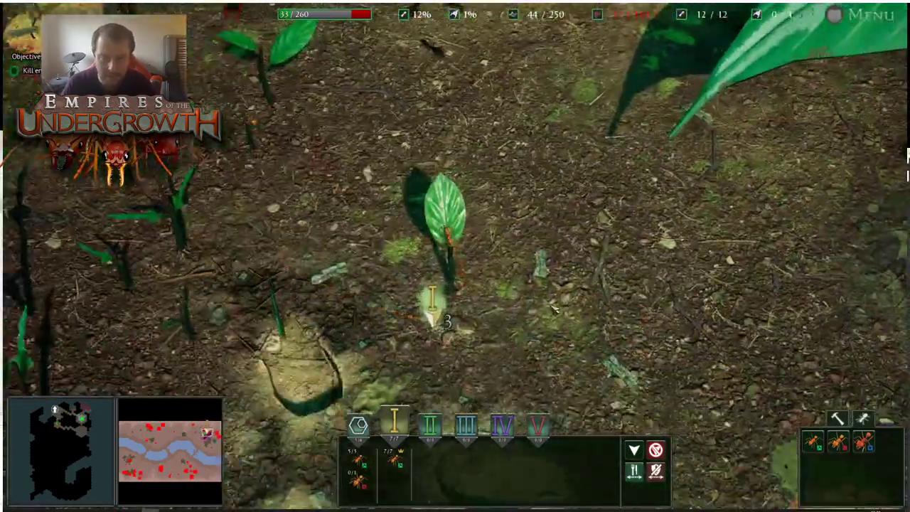
# Send group I's workers to the dense cluster of leafy plants southeast of the nest entrances
pyautogui.press('s')
pyautogui.press('d')
pyautogui.press('a')
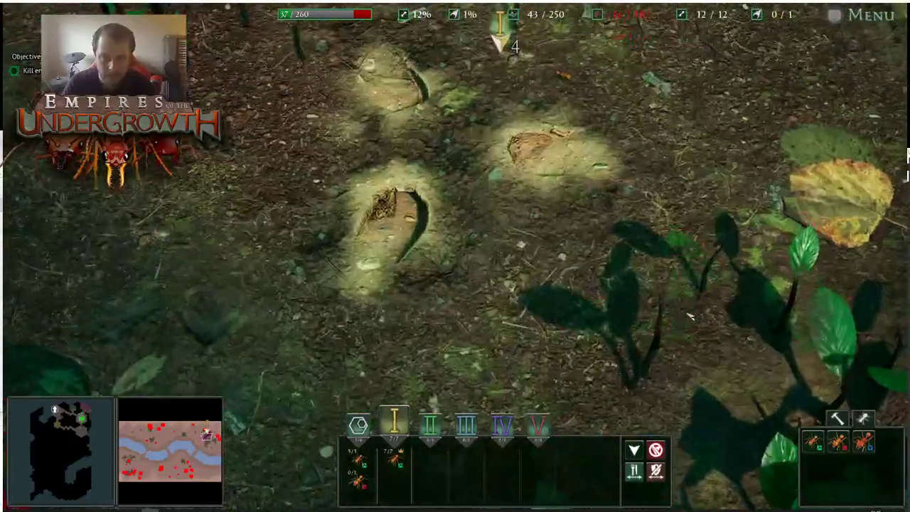
pyautogui.press('s')
pyautogui.press('d')
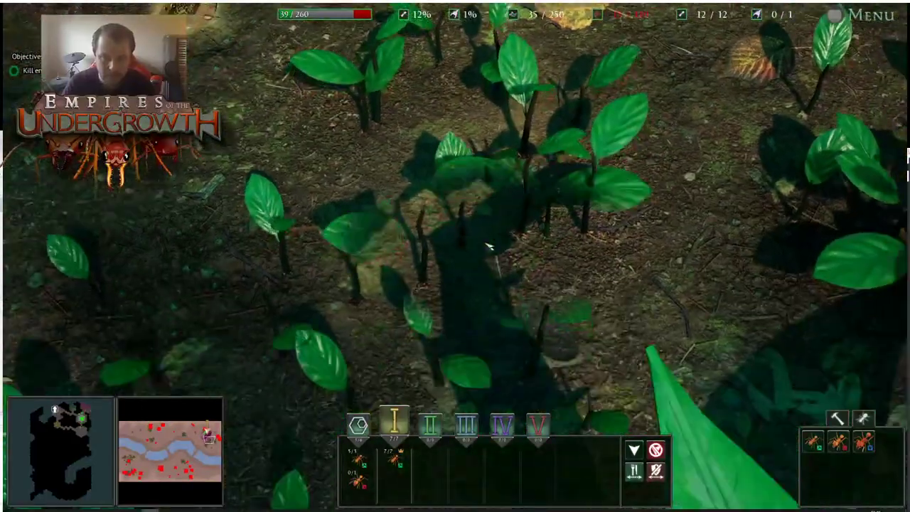
pyautogui.press('s')
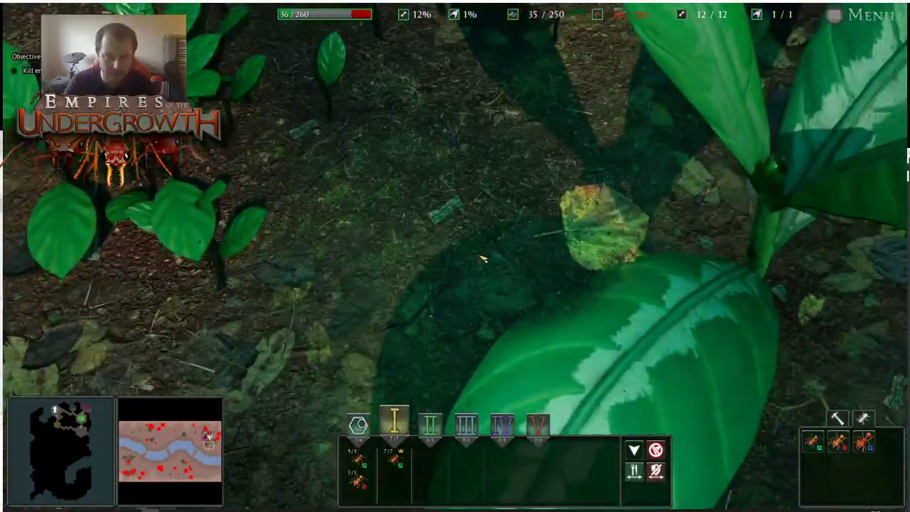
# Survey the leafy plants around group I's new gathering spot and the route back to the nest entrances
pyautogui.press('a')
pyautogui.press('w')
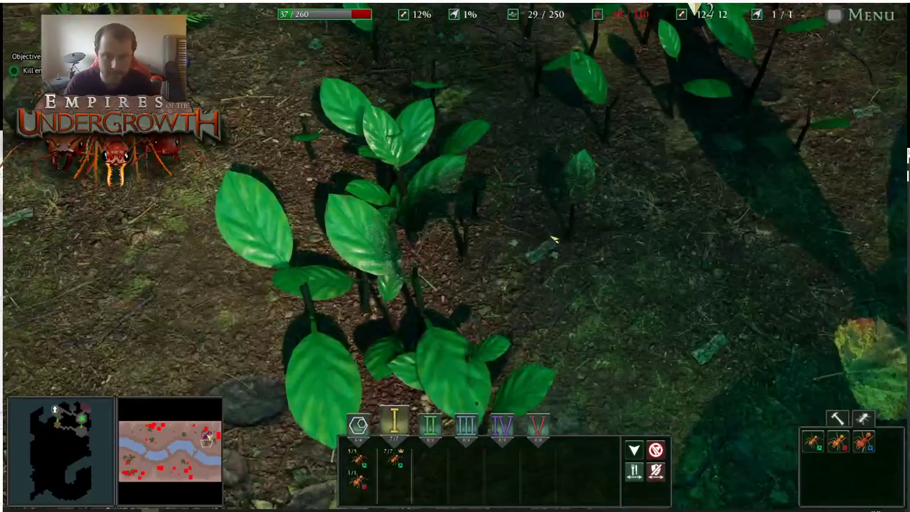
pyautogui.press('w')
pyautogui.press('d')
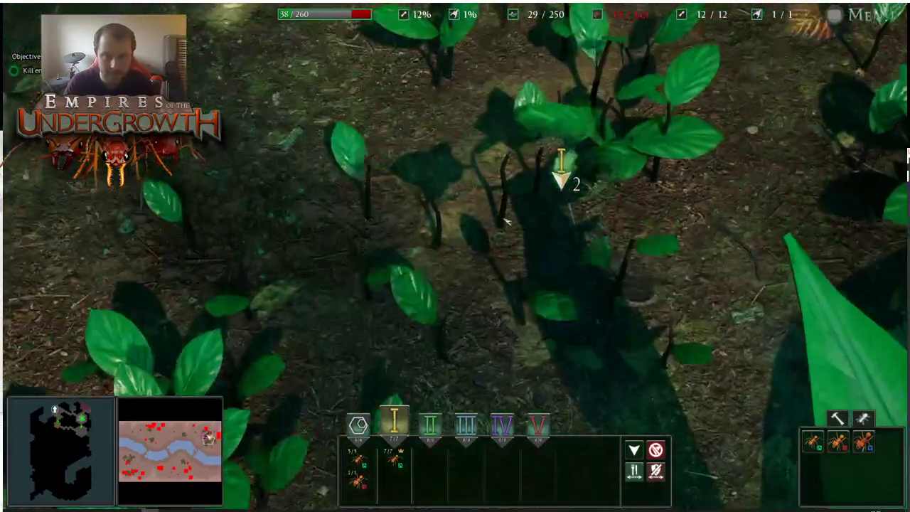
pyautogui.press('a')
pyautogui.press('d')
pyautogui.press('w')
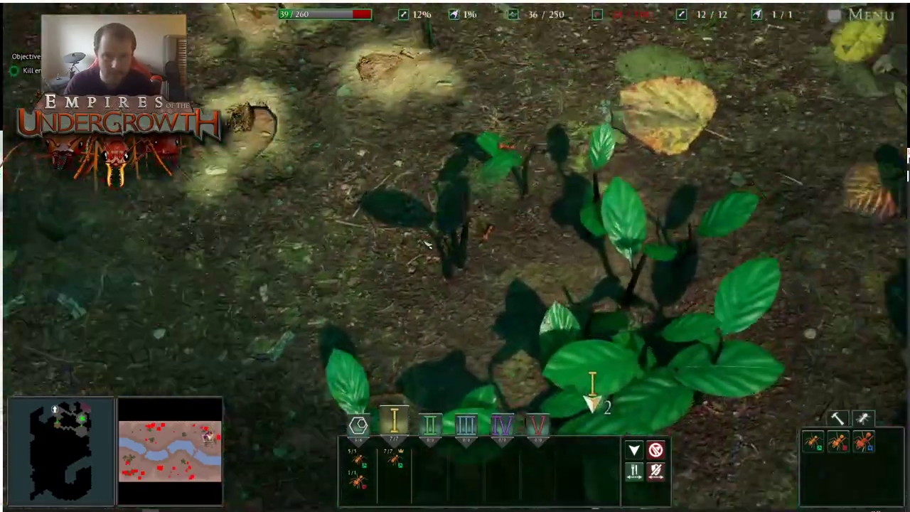
pyautogui.press('w')
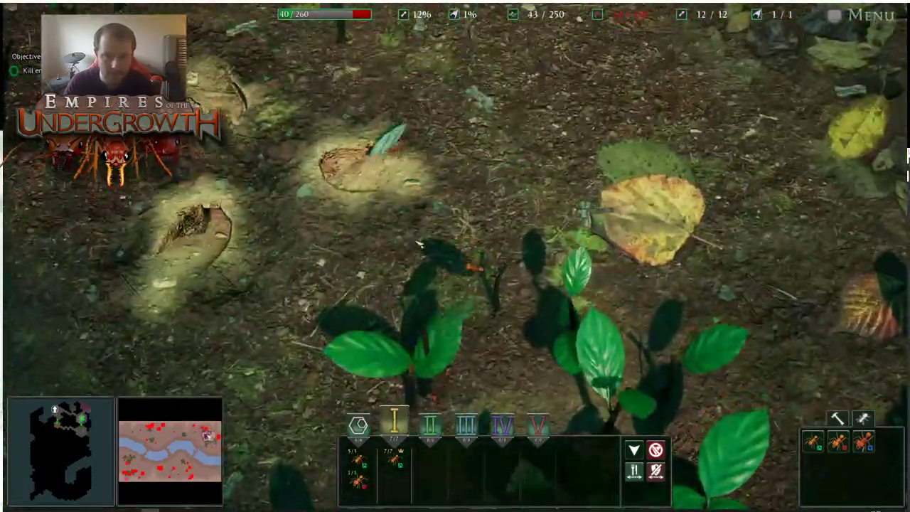
# Transfer the newly hatched red-marked ant from the default nest group to group I and return to the underground nest view
pyautogui.press('a')
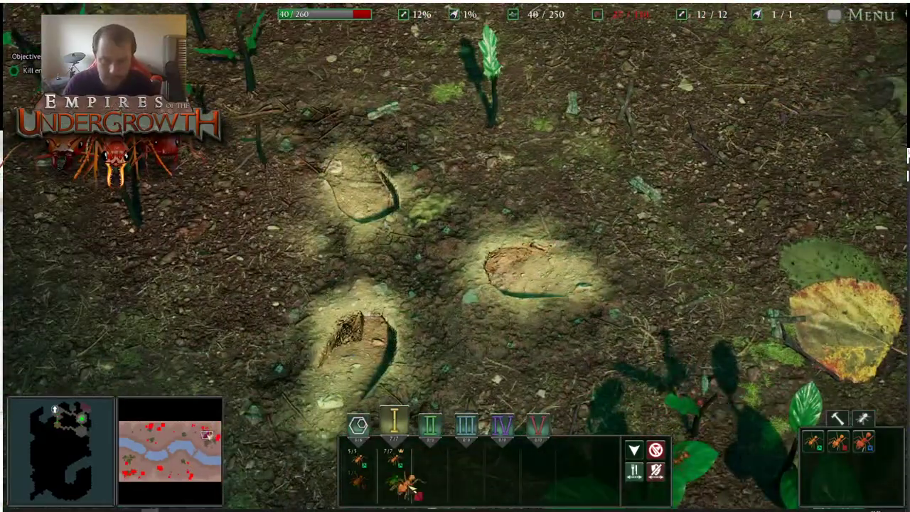
pyautogui.moveTo(412, 488); pyautogui.dragTo(412, 488)
pyautogui.press('d')
pyautogui.press('Tab')
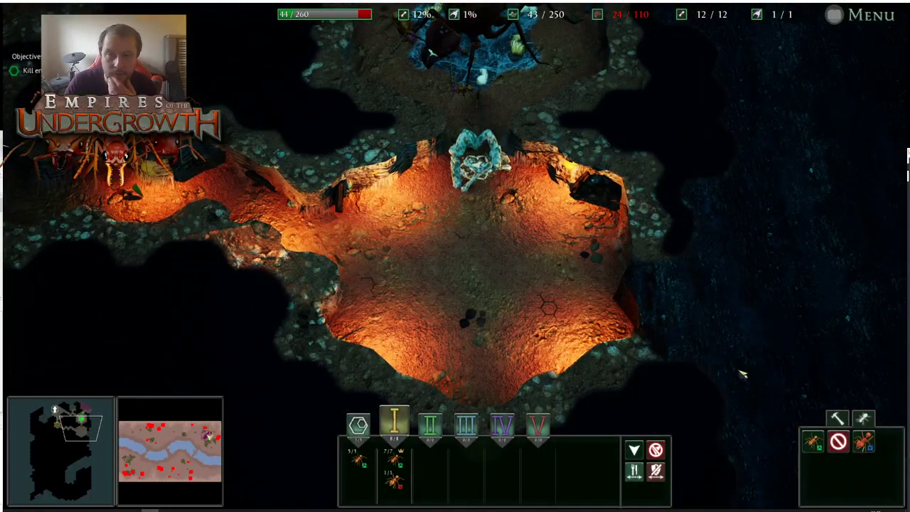
# Survey the tunnels and chambers between the queen, the brood chamber and the leaf store
pyautogui.press('w')
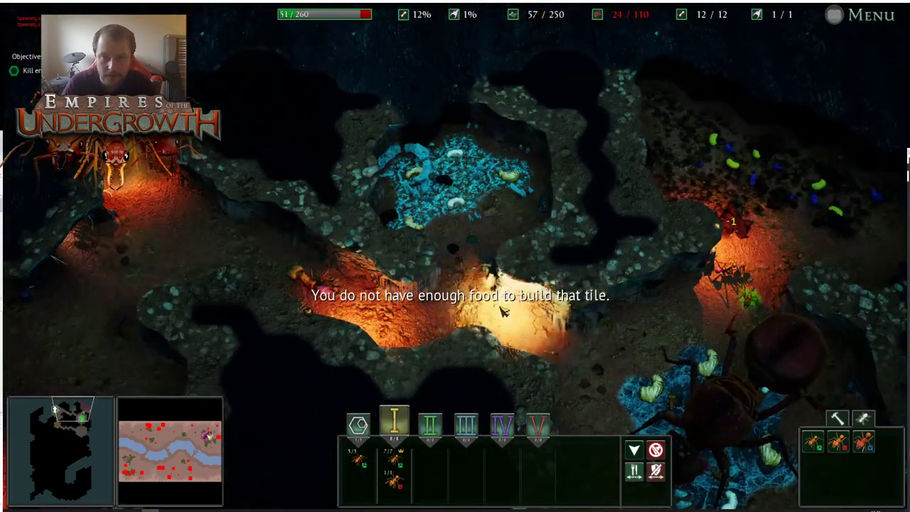
pyautogui.press('a')
pyautogui.press('s')
pyautogui.press('s')
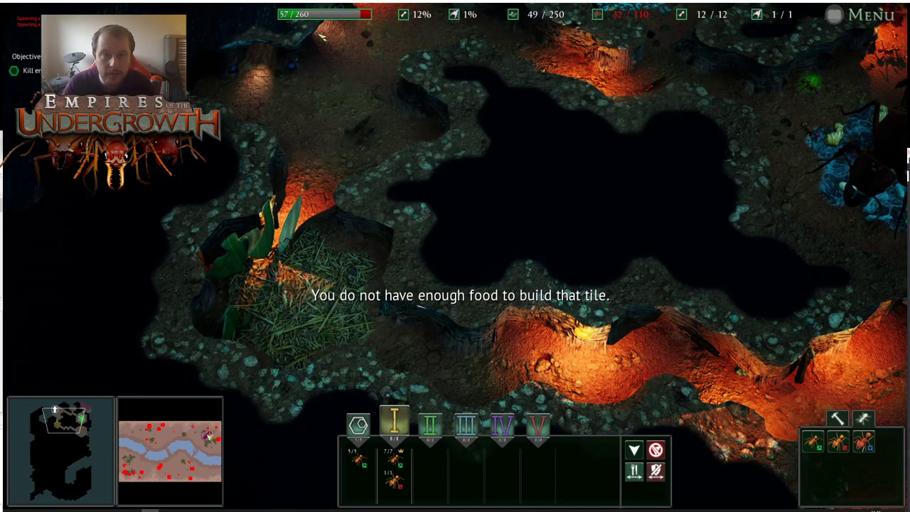
pyautogui.press('d')
pyautogui.press('s')
pyautogui.press('w')
pyautogui.press('a')
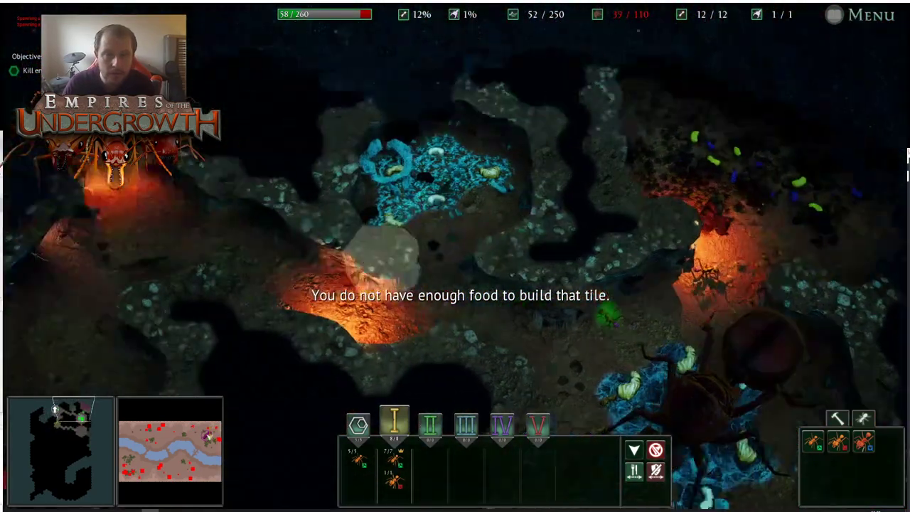
# Place green-marked worker brood tiles along the southeast edge of the brood chamber northwest of the queen
pyautogui.press('a')
pyautogui.press('w')
pyautogui.press('s')
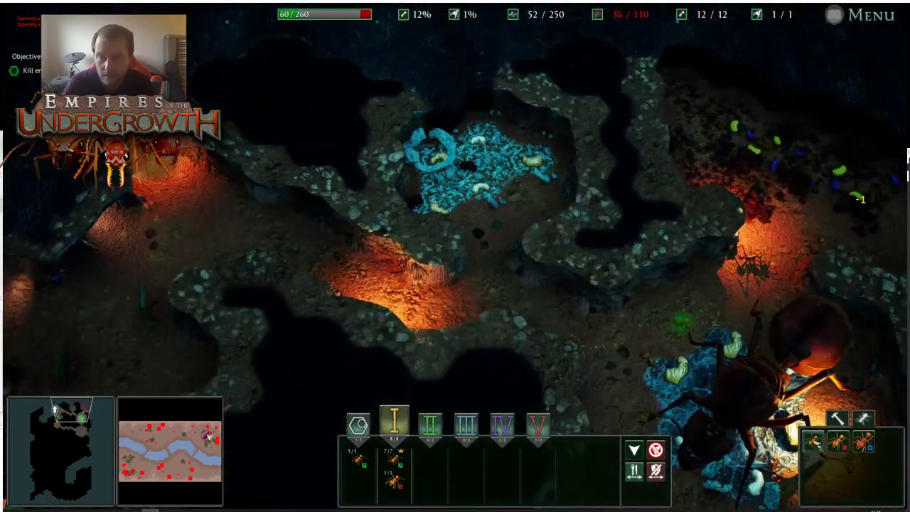
pyautogui.click(539, 205)
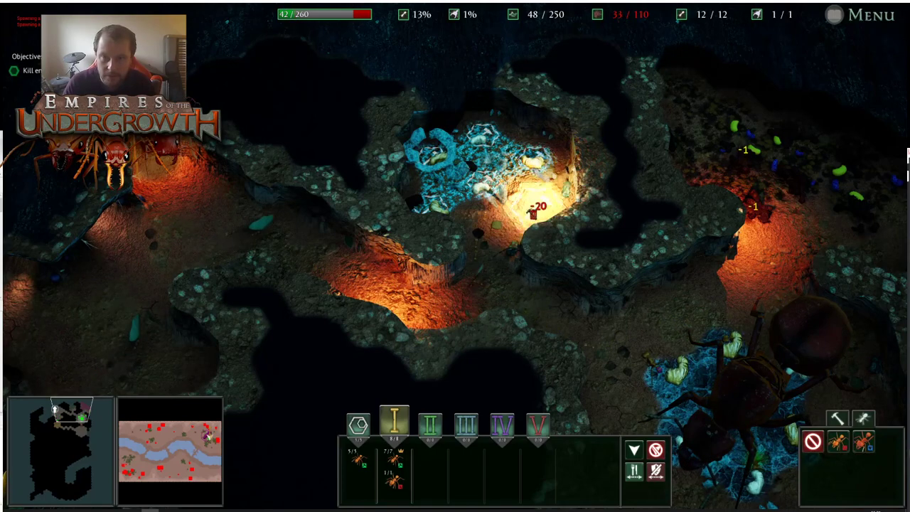
# Mark the earth northwest and northeast of the brood chamber for excavation
pyautogui.press('a')
pyautogui.press('w')
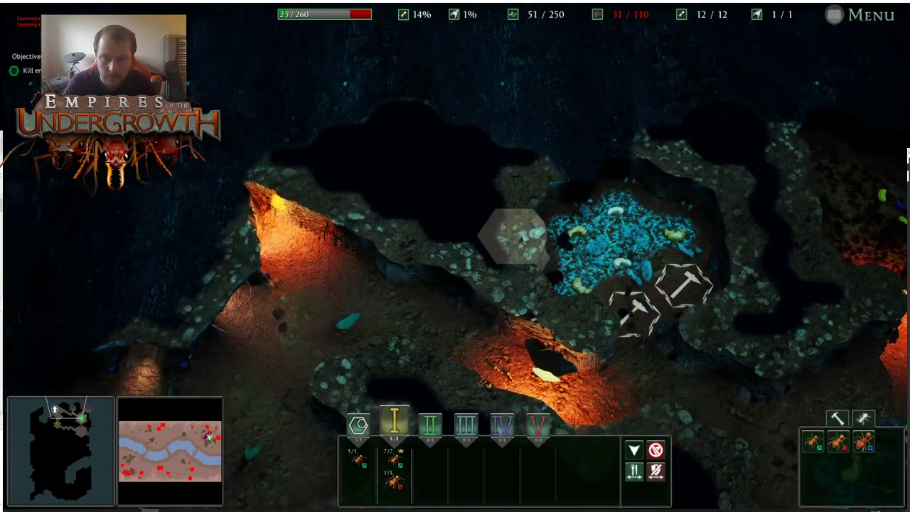
pyautogui.moveTo(509, 235); pyautogui.dragTo(367, 166)
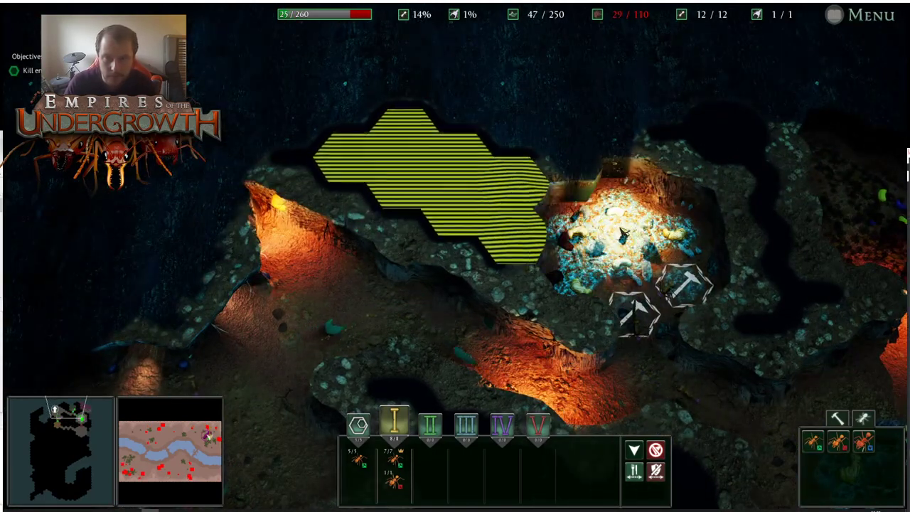
pyautogui.press('d')
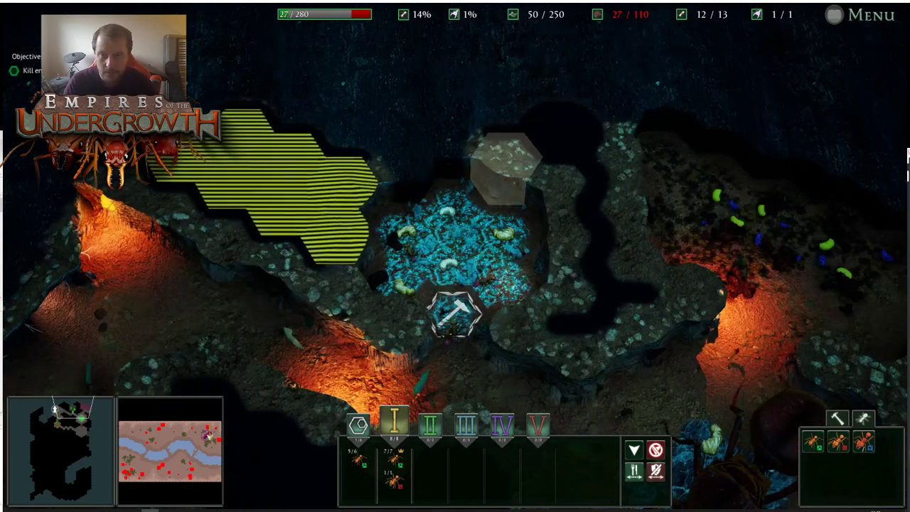
pyautogui.click(569, 204)
pyautogui.moveTo(572, 197)
pyautogui.mouseDown()
pyautogui.moveTo(557, 152)
pyautogui.moveTo(504, 158)
pyautogui.mouseUp()
# Examine the leaf store, the queen's chamber and the digging northwest of the brood chamber
pyautogui.press('a')
pyautogui.press('s')
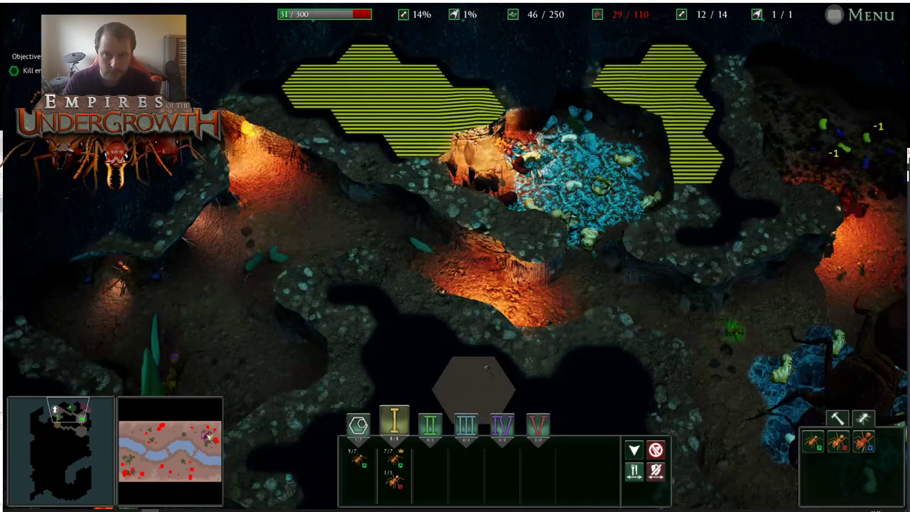
pyautogui.press('a')
pyautogui.press('s')
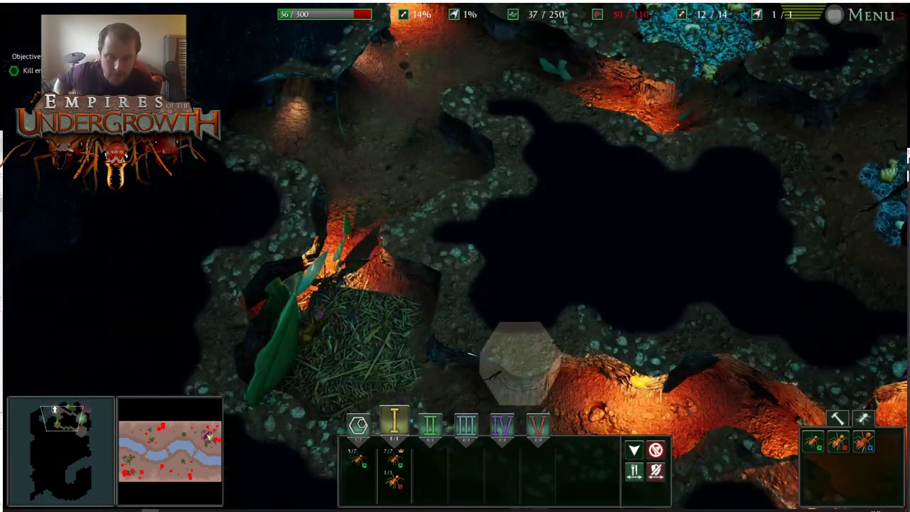
pyautogui.press('w')
pyautogui.press('d')
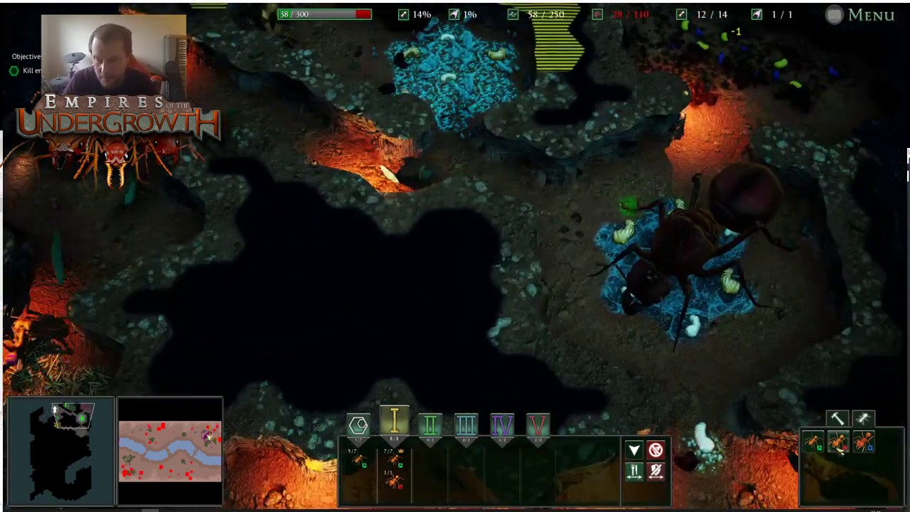
pyautogui.press('a')
pyautogui.press('w')
pyautogui.press('a')
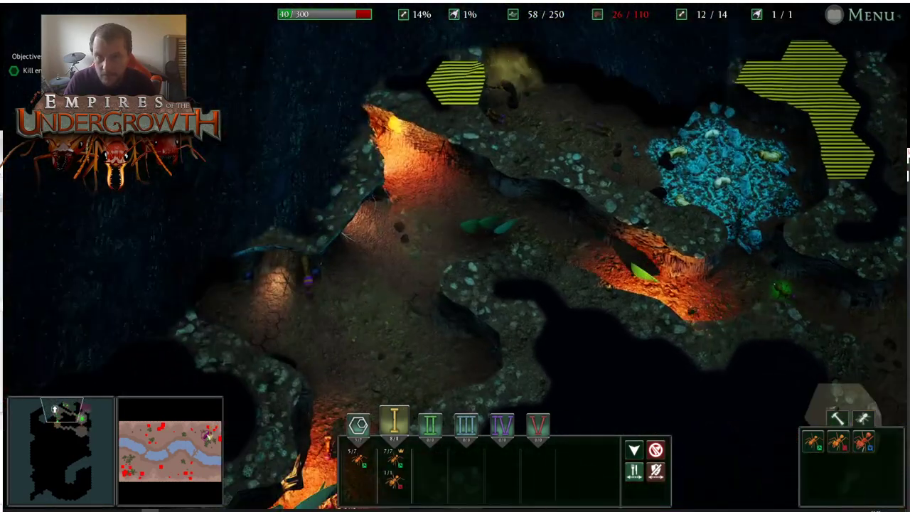
# Check the surface around the nest entrances and group I's gathering spot, and return to the underground view
pyautogui.click(209, 437)
pyautogui.press('s')
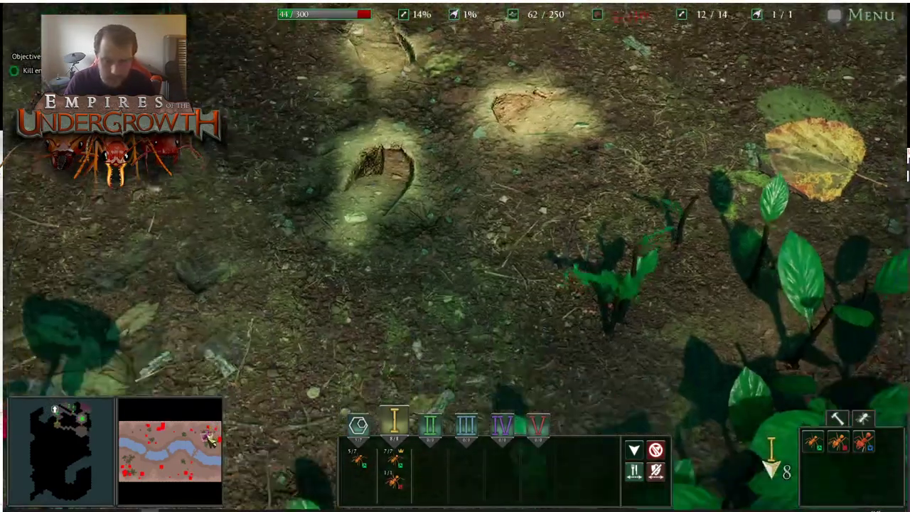
pyautogui.press('d')
pyautogui.press('Tab')
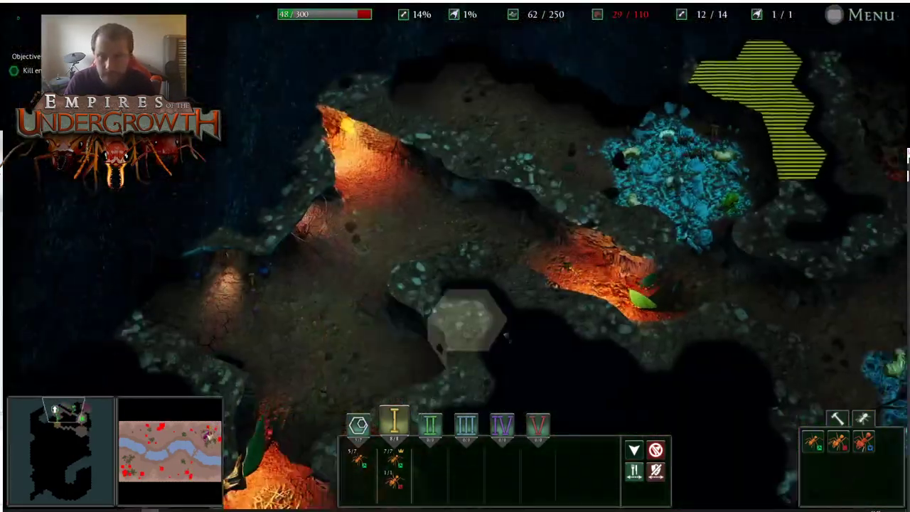
# Place green-marked worker brood tiles across the freshly dug floor on the northeast side of the brood chamber
pyautogui.press('d')
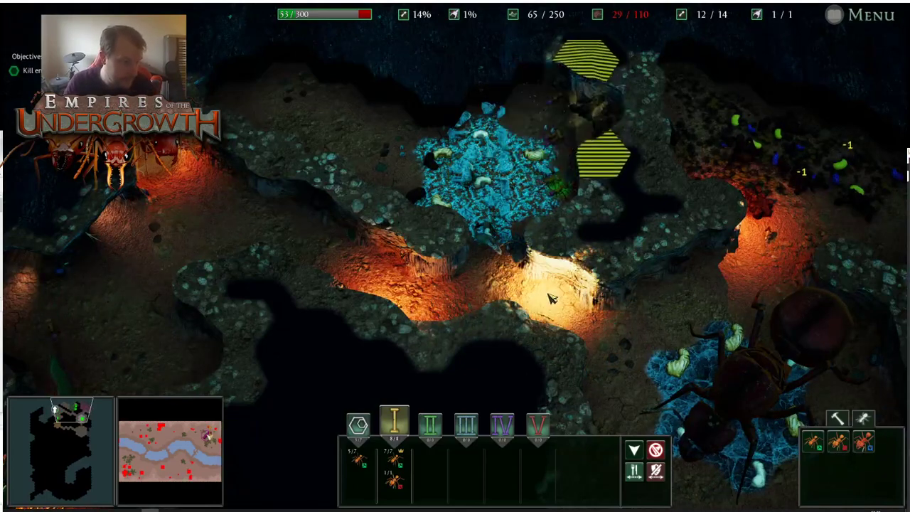
pyautogui.press('d')
pyautogui.press('w')
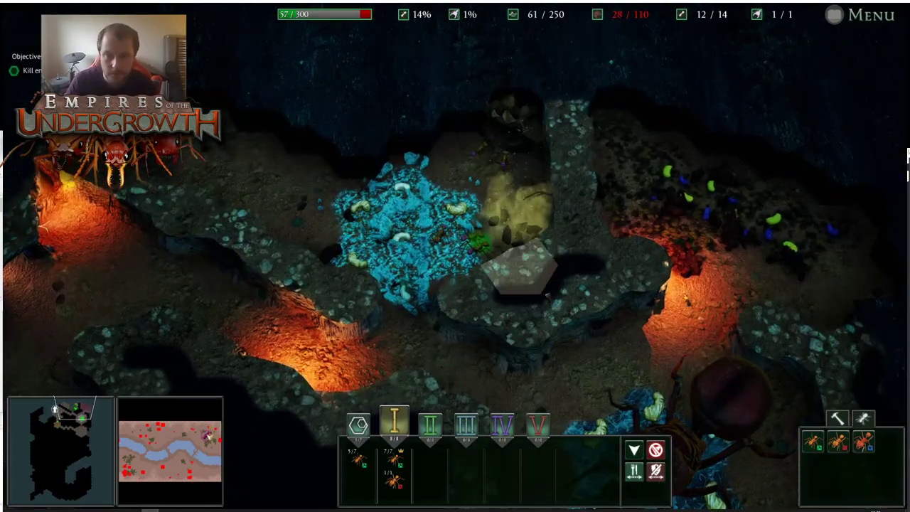
pyautogui.press('a')
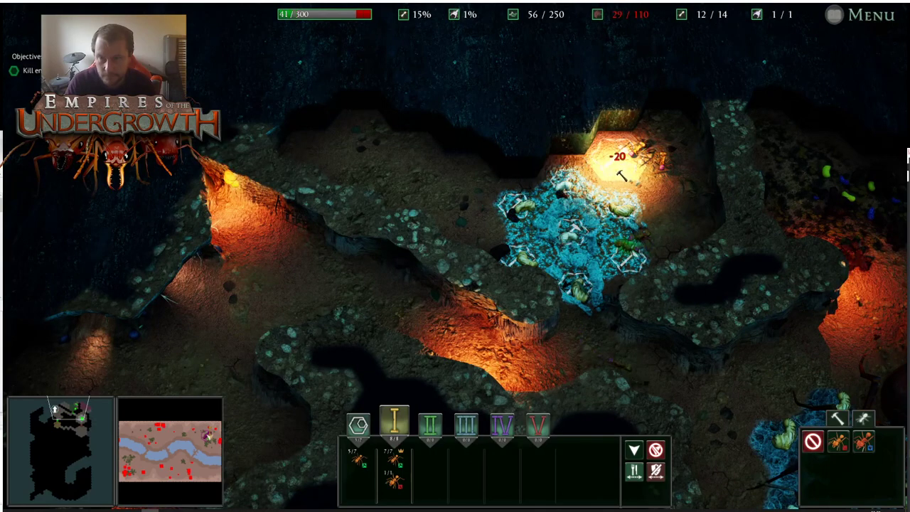
pyautogui.moveTo(621, 174); pyautogui.dragTo(671, 223)
# Go to the surface and inspect the leafy plants around group I's gathering marker and the ground back to the nest entrances
pyautogui.press('d')
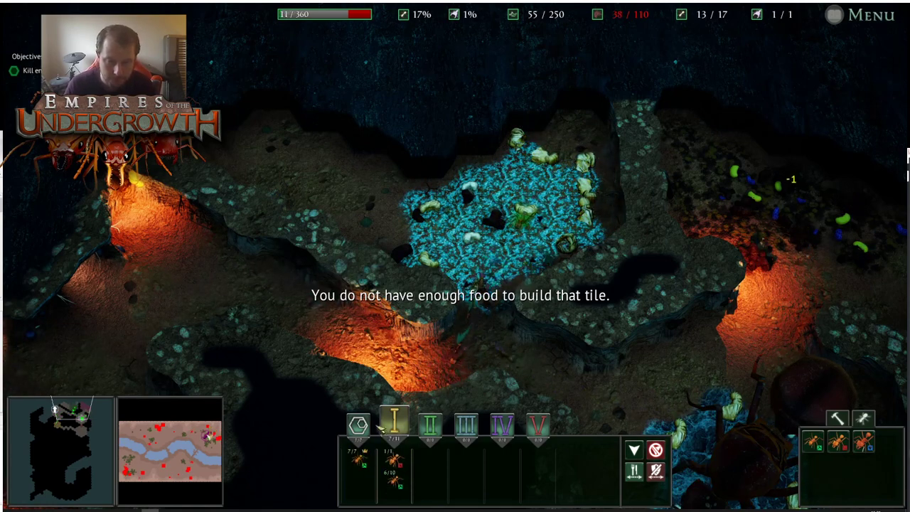
pyautogui.press('s')
pyautogui.press('a')
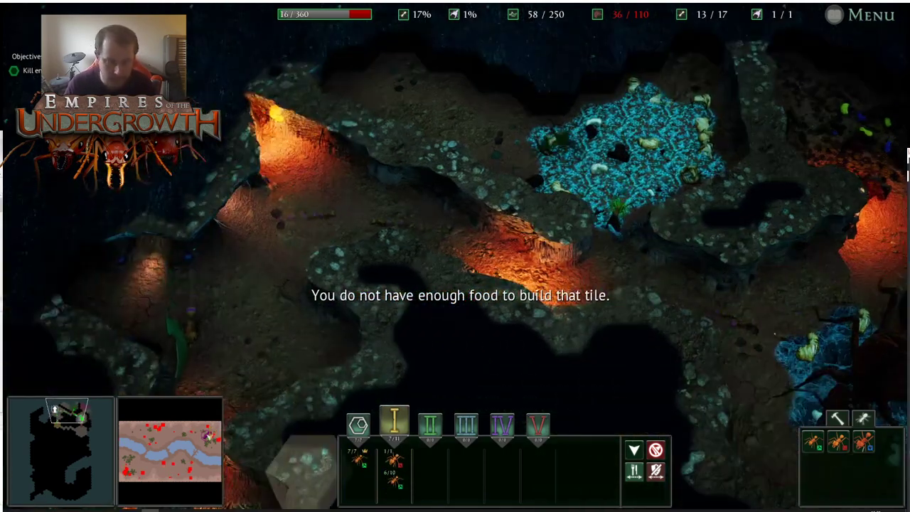
pyautogui.click(211, 438)
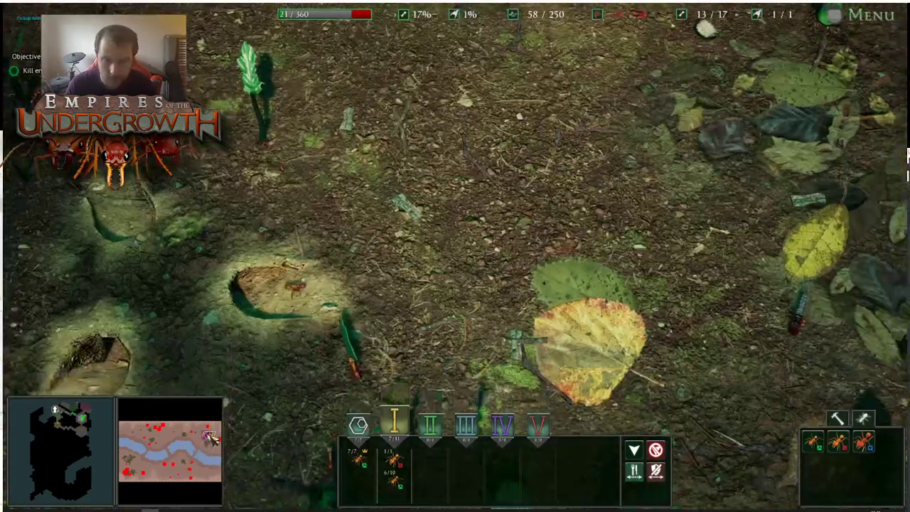
pyautogui.moveTo(210, 436); pyautogui.dragTo(211, 443)
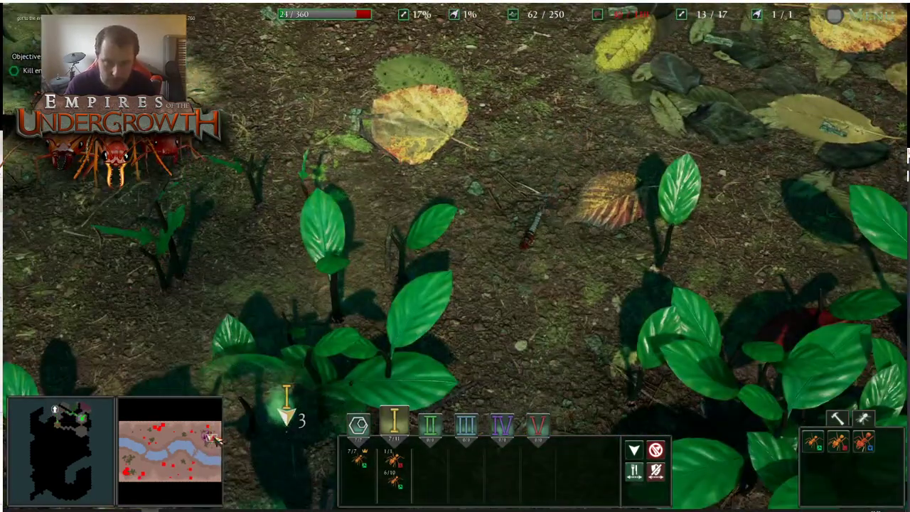
pyautogui.press('s')
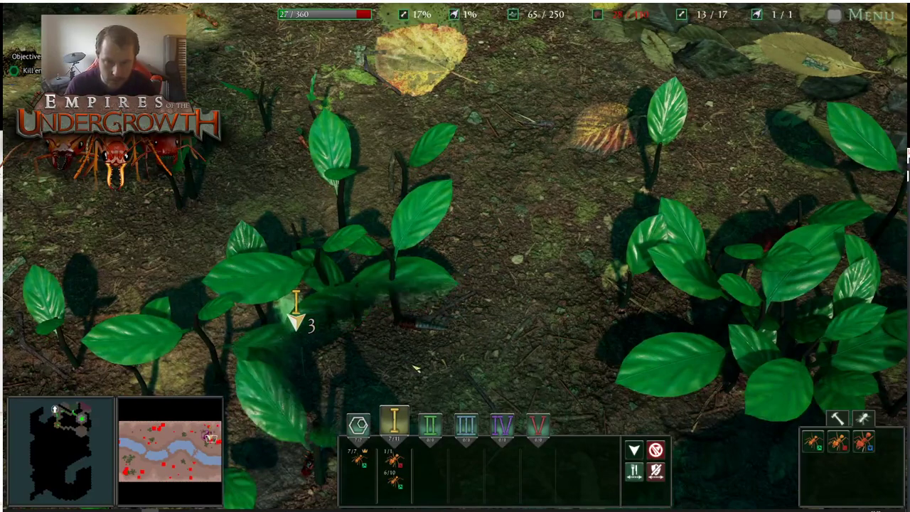
pyautogui.press('s')
pyautogui.press('w')
pyautogui.press('a')
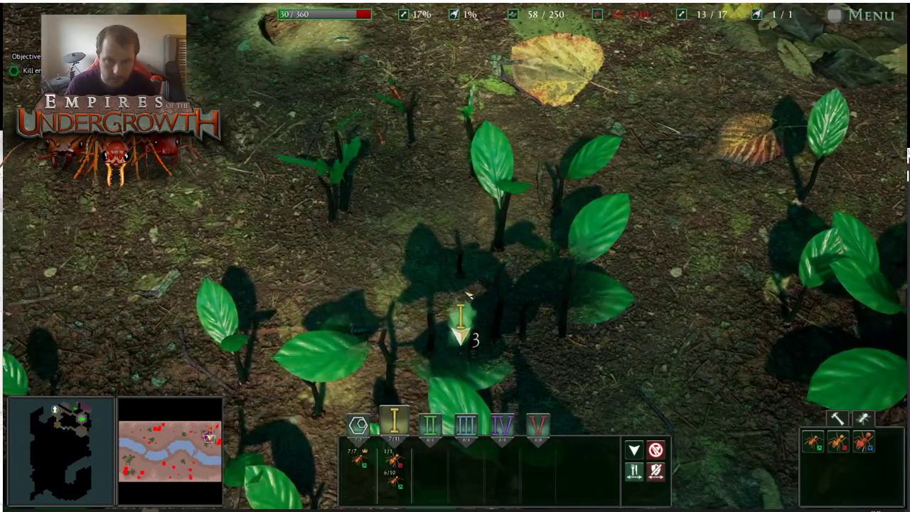
pyautogui.press('w')
pyautogui.press('d')
pyautogui.press('s')
pyautogui.press('w')
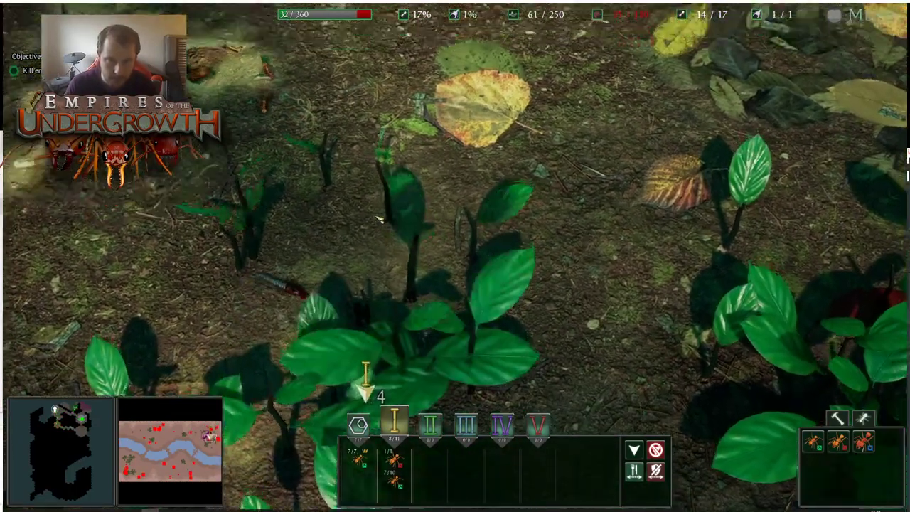
# Pull group I back to the stripped plants beside the nest entrance to fight the striped insect
pyautogui.press('a')
pyautogui.rightClick(320, 225)
pyautogui.press('d')
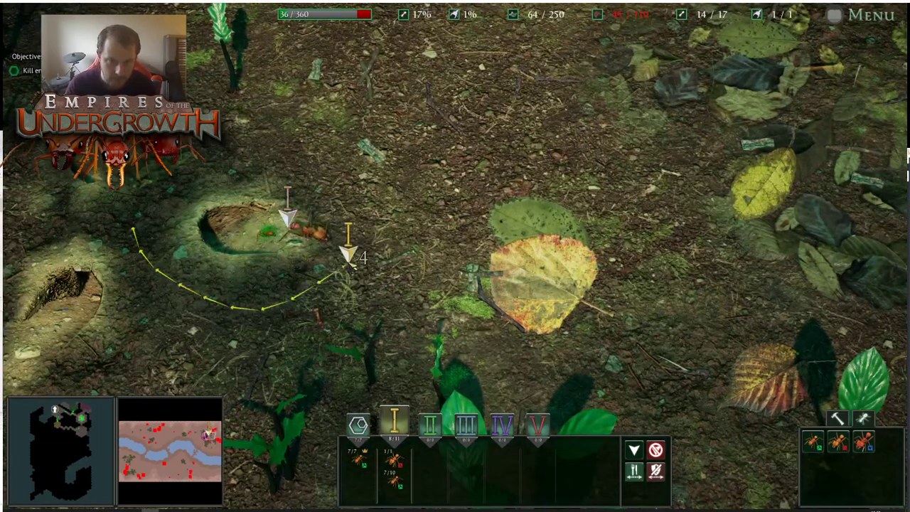
pyautogui.press('d')
pyautogui.press('s')
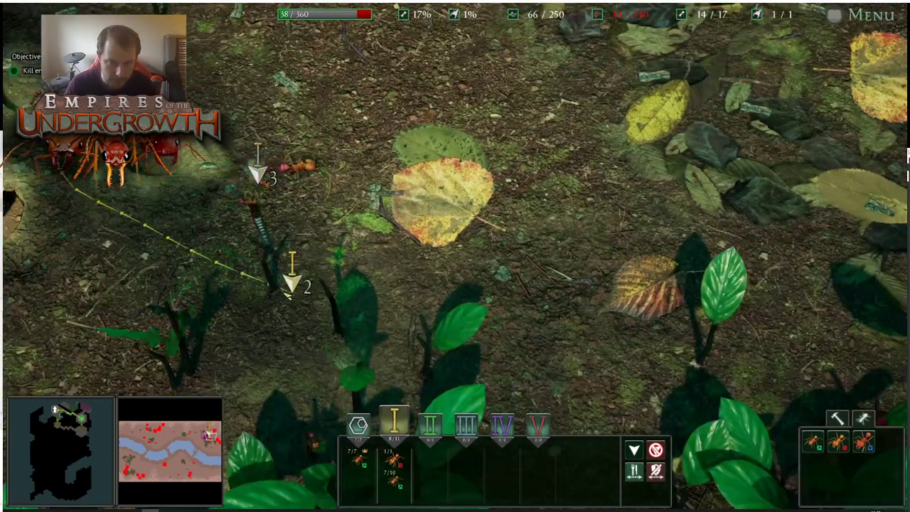
pyautogui.press('a')
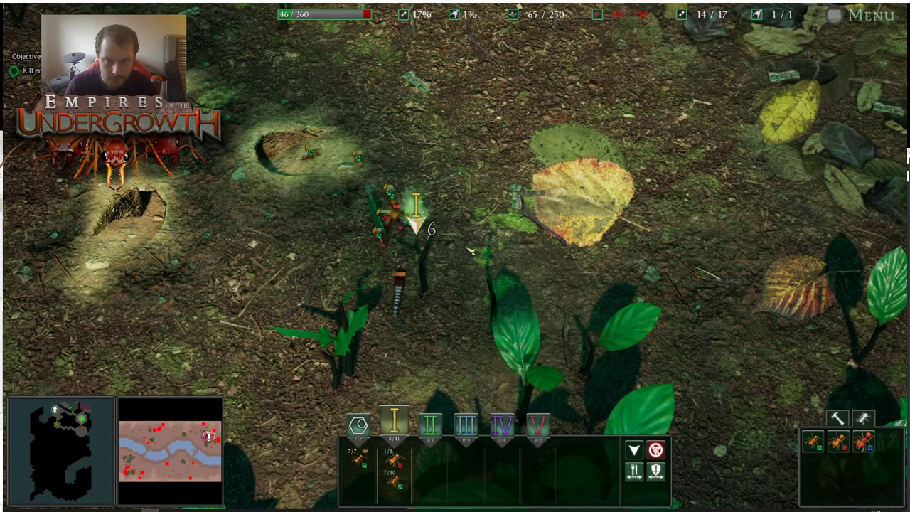
pyautogui.scroll(3, 409, 231)
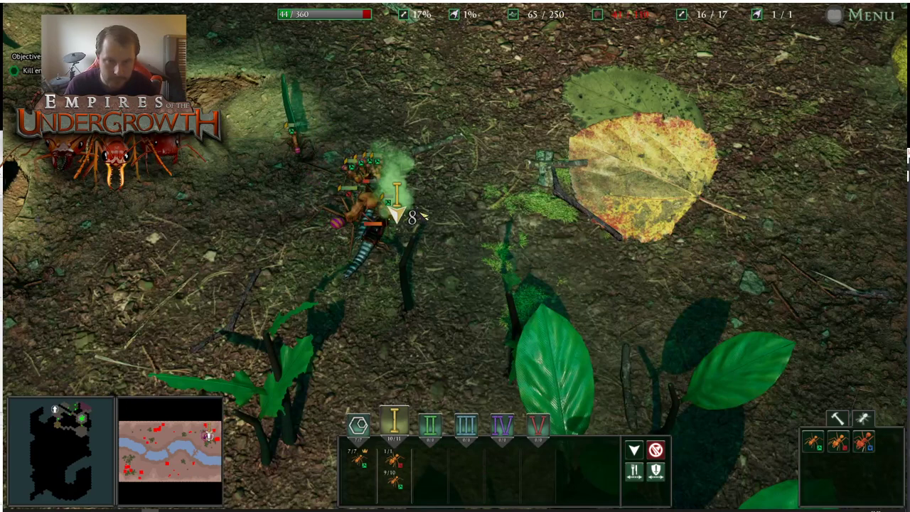
pyautogui.press('a')
pyautogui.press('w')
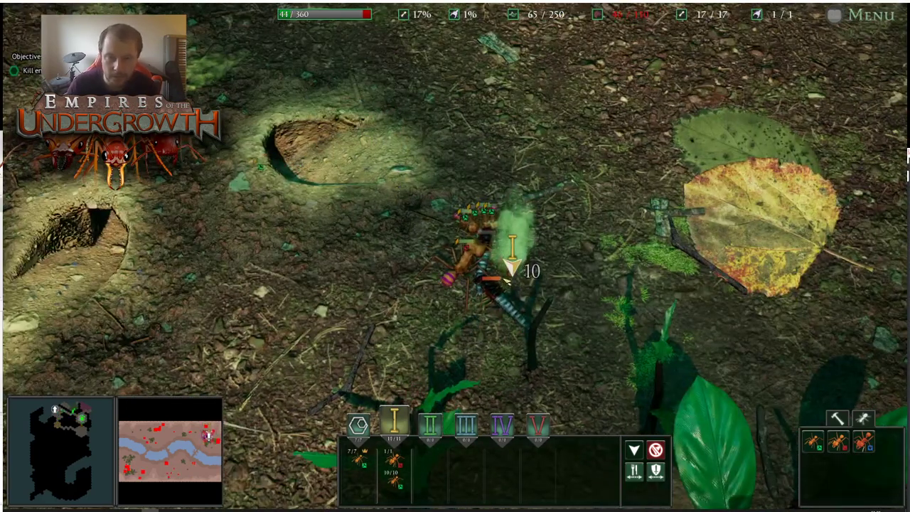
pyautogui.scroll(-3, 512, 267)
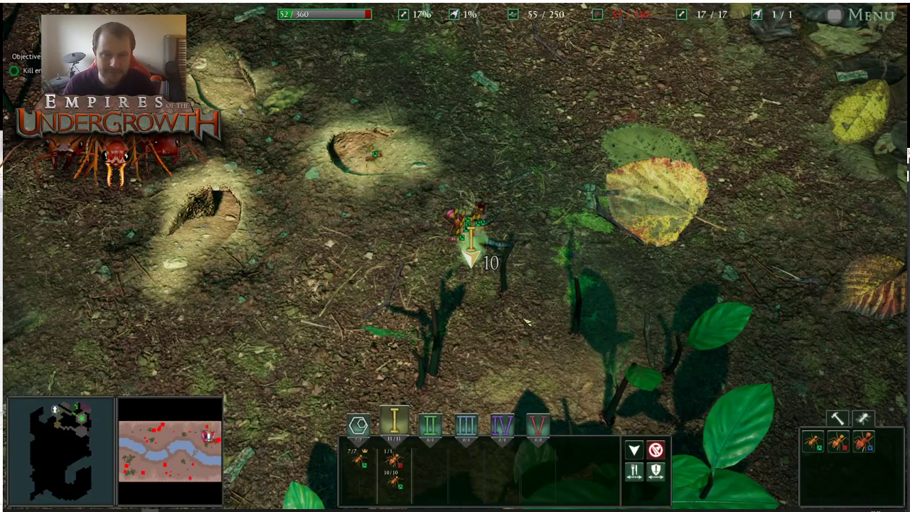
# Send group I back to gather from the dense cluster of leafy plants southeast of the nest entrances
pyautogui.press('s')
pyautogui.press('d')
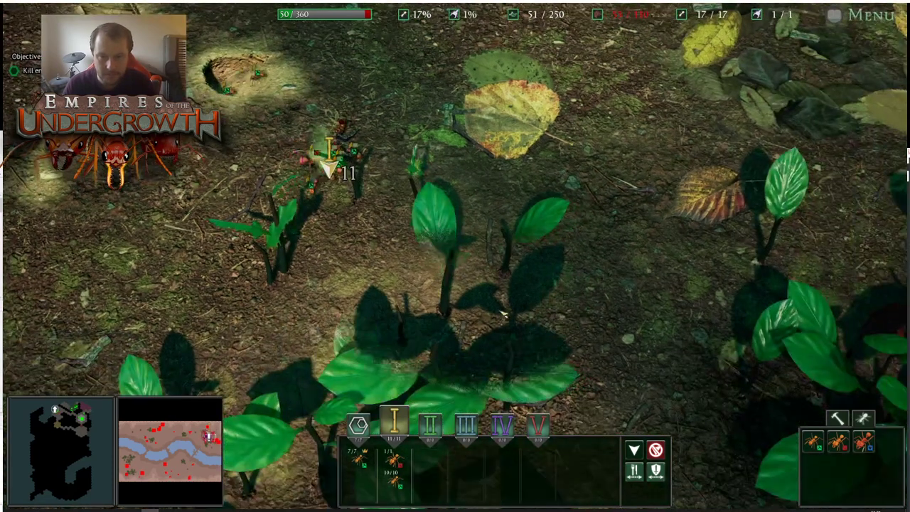
pyautogui.rightClick(377, 343)
pyautogui.press('s')
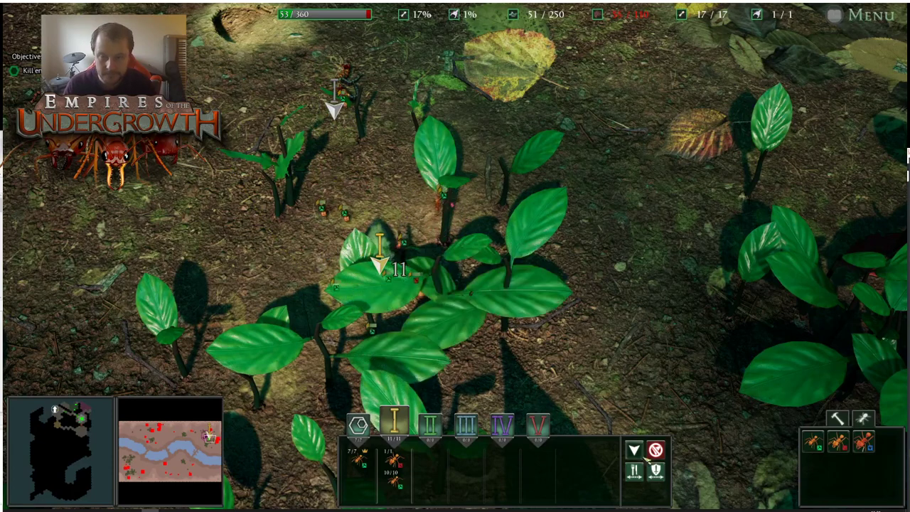
# Return underground and place three green-marked worker brood tiles, one northeast and two west of the brood chamber
pyautogui.press('Tab')
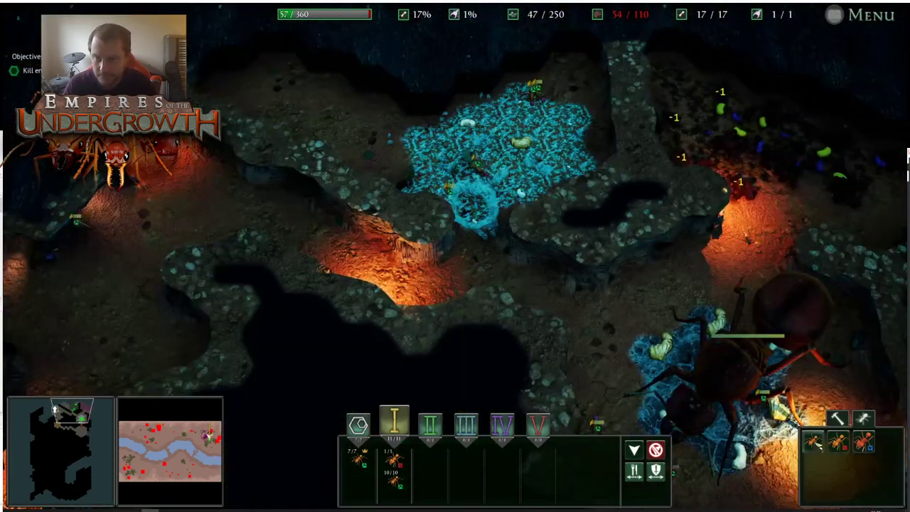
pyautogui.click(813, 441)
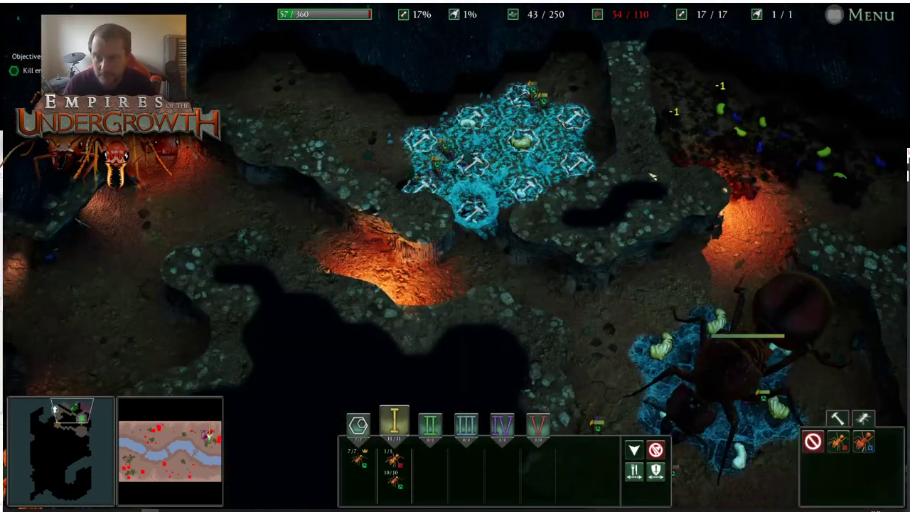
pyautogui.click(569, 73)
pyautogui.click(372, 118)
pyautogui.click(374, 161)
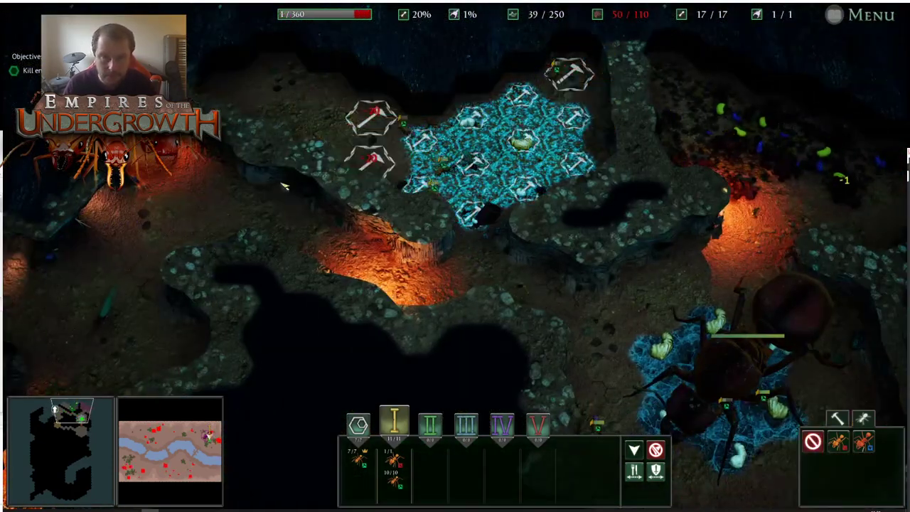
# End tile placement, go to the surface and inspect the leaf carriers between group I's gathering marker and the nest entrances
pyautogui.rightClick(285, 128)
pyautogui.press('a')
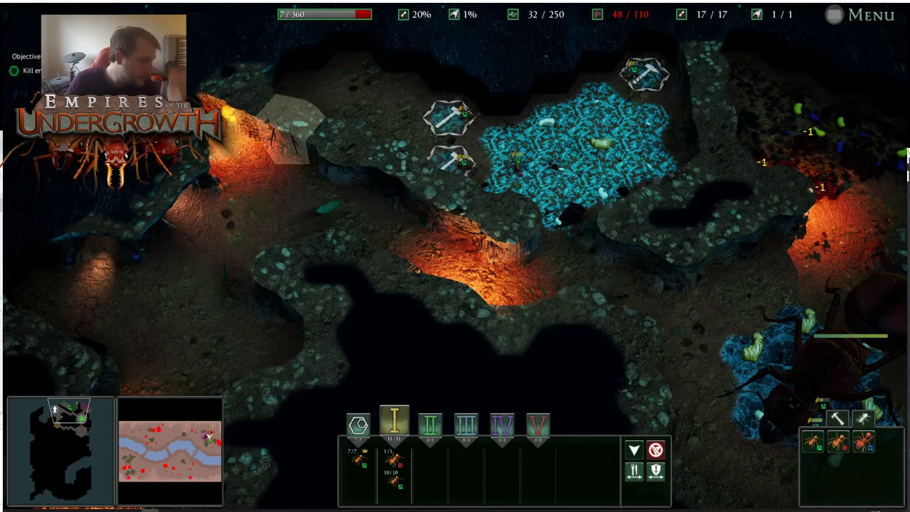
pyautogui.press('d')
pyautogui.press('w')
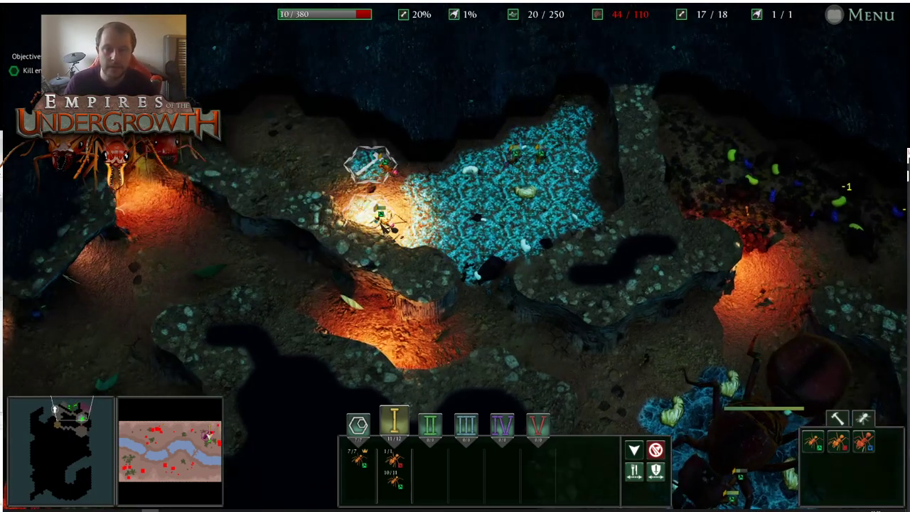
pyautogui.press('Tab')
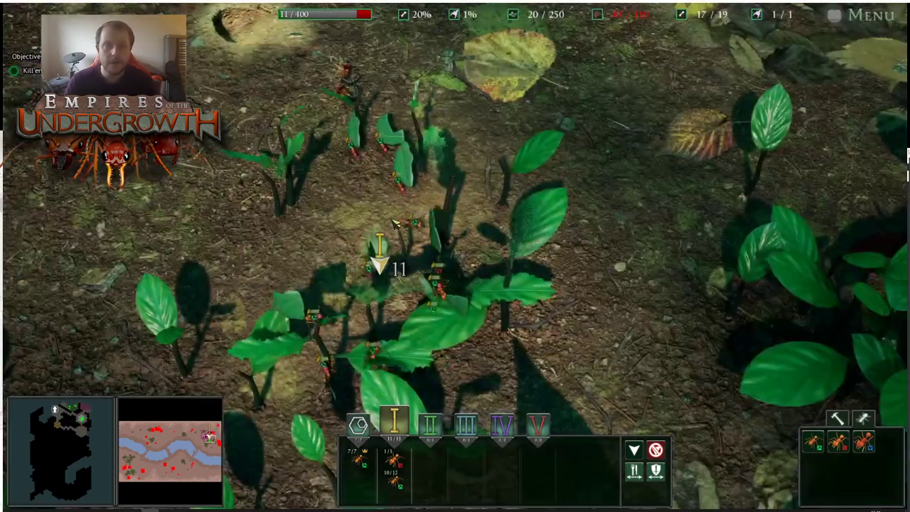
pyautogui.press('a')
pyautogui.press('w')
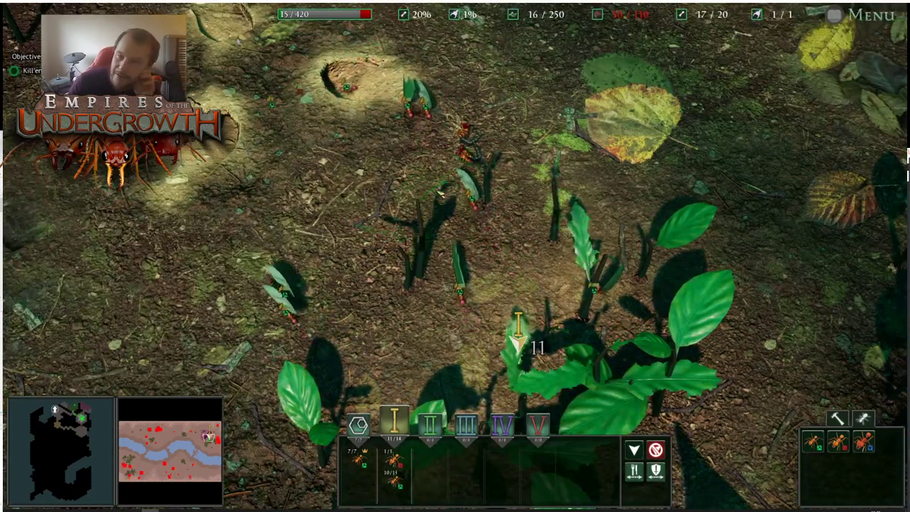
pyautogui.press('w')
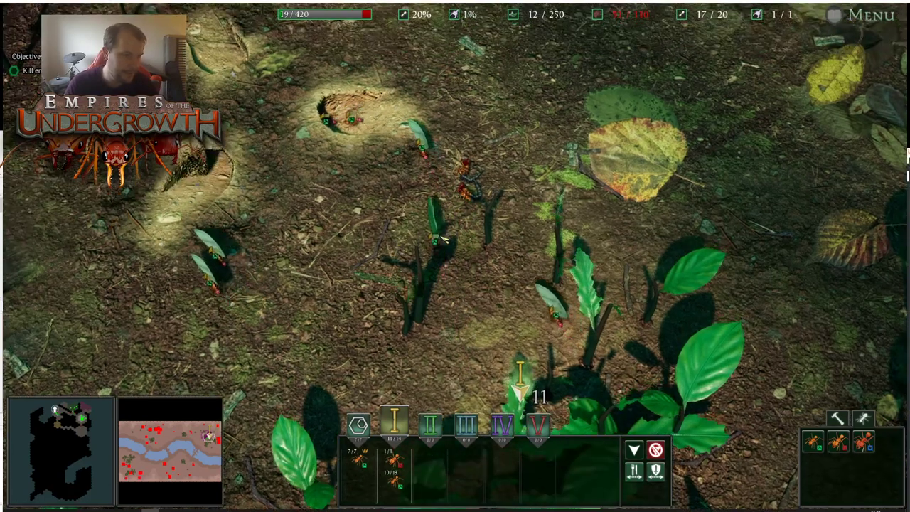
pyautogui.press('a')
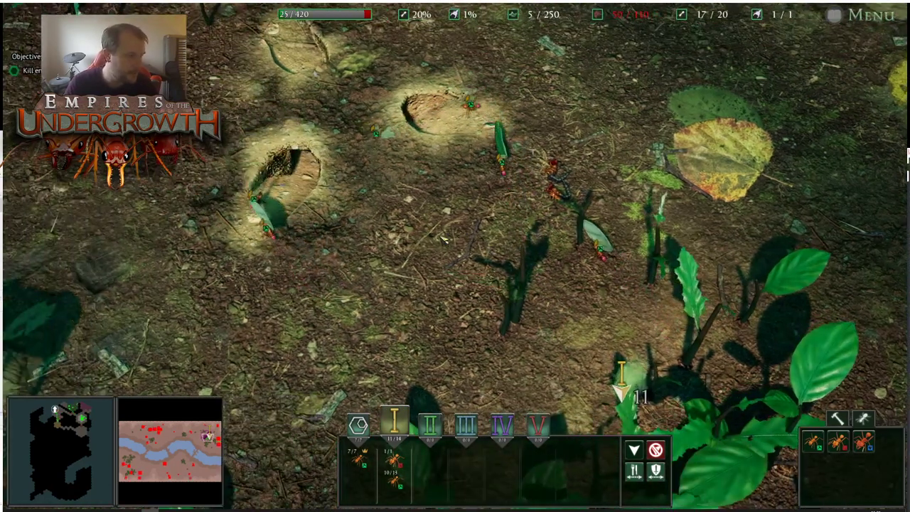
pyautogui.press('d')
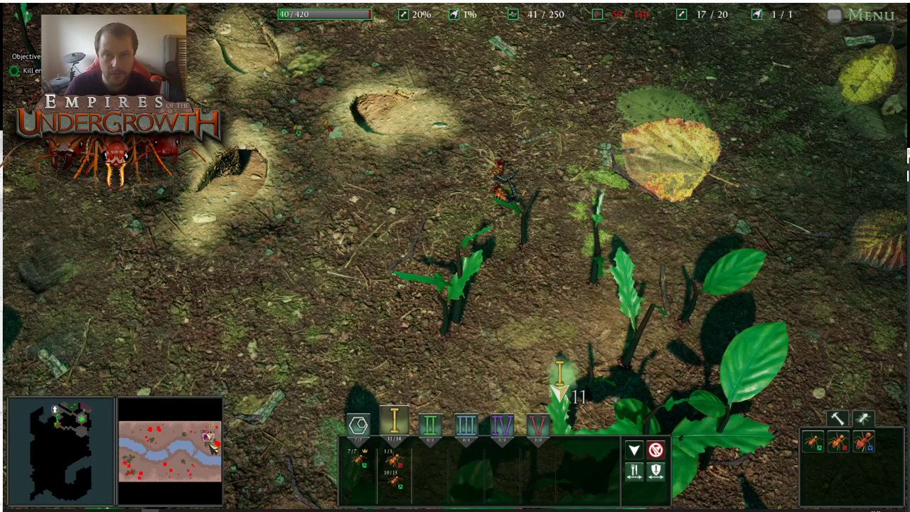
# Return underground and place two green-marked worker brood tiles directly west of the brood chamber
pyautogui.press('Tab')
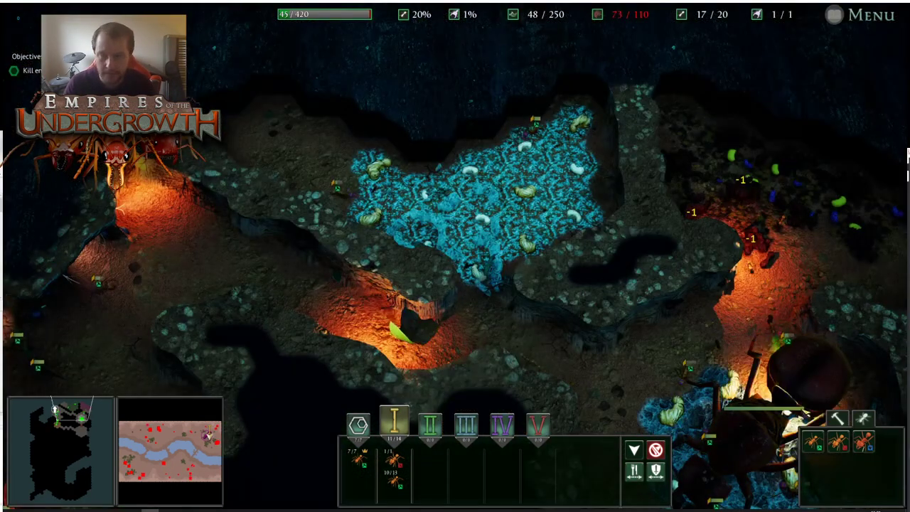
pyautogui.click(818, 441)
pyautogui.click(320, 182)
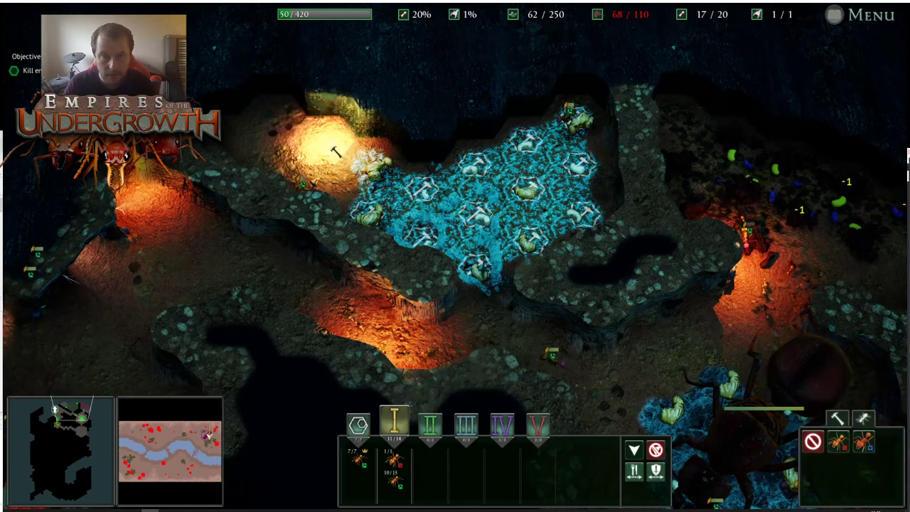
pyautogui.click(320, 141)
pyautogui.press('a')
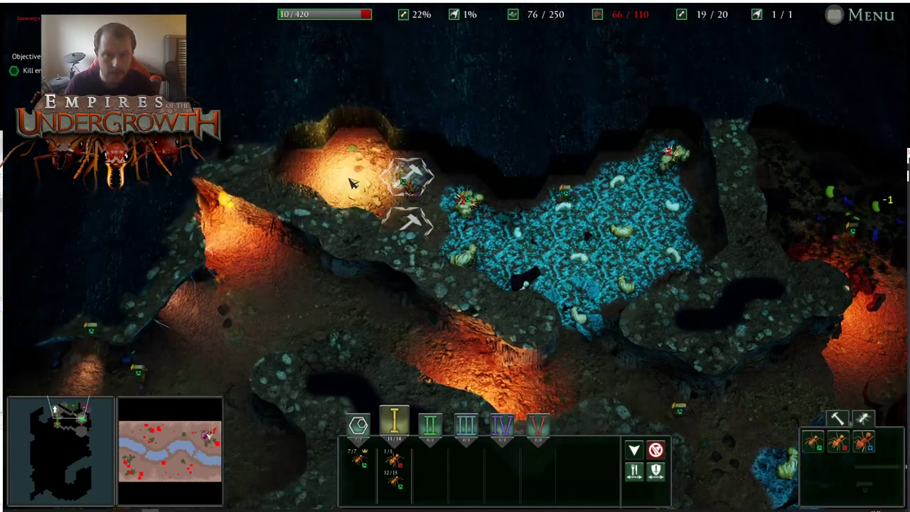
# Go to the surface and examine how group I strips the leafy plants around its gathering marker
pyautogui.press('Tab')
pyautogui.press('s')
pyautogui.press('d')
pyautogui.press('a')
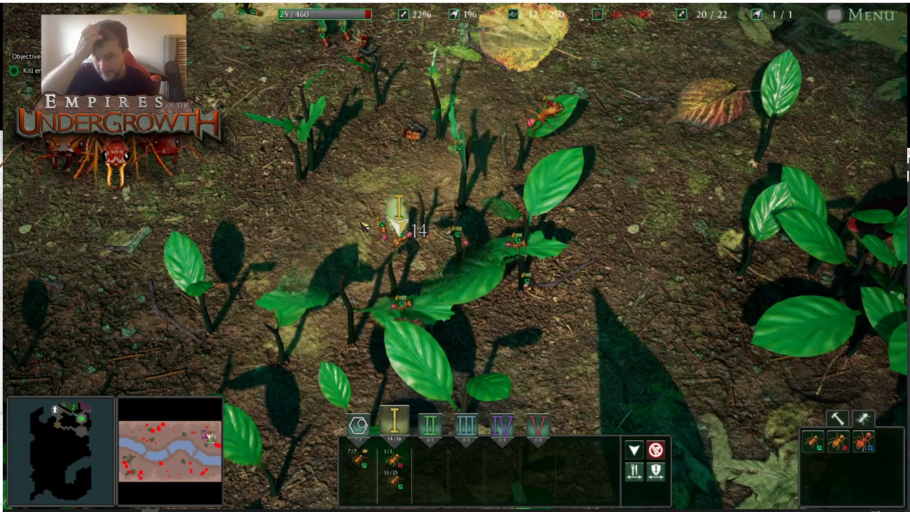
pyautogui.press('w')
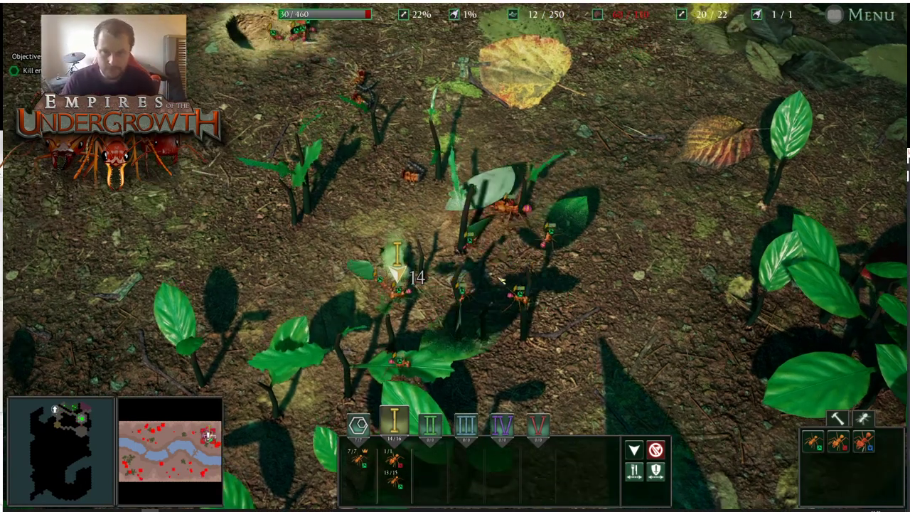
pyautogui.press('s')
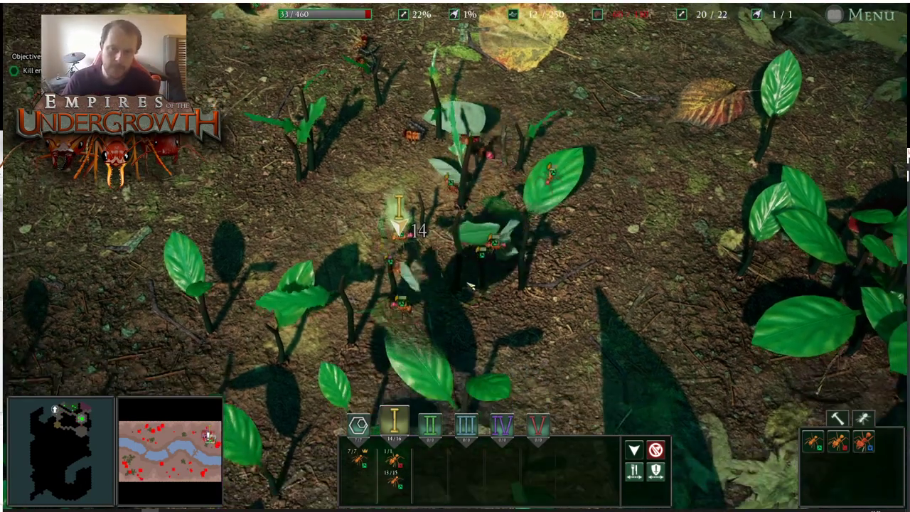
pyautogui.press('a')
pyautogui.press('d')
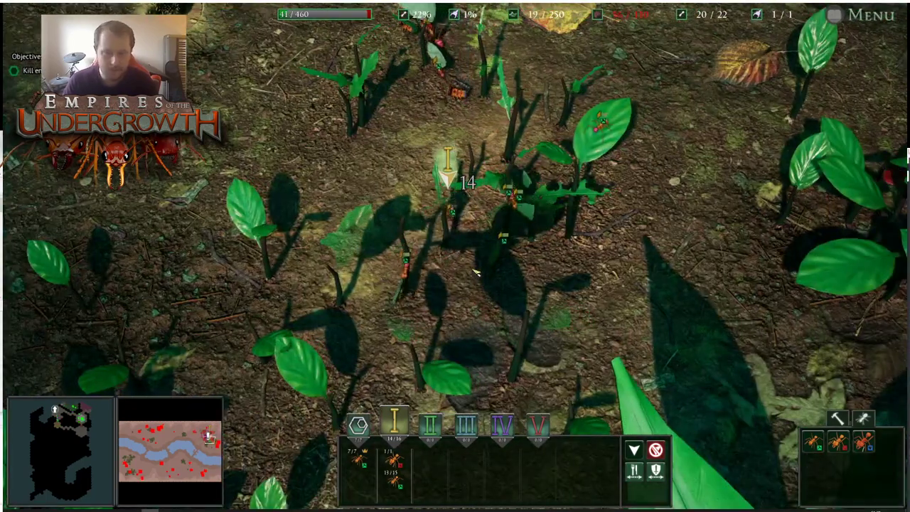
pyautogui.press('w')
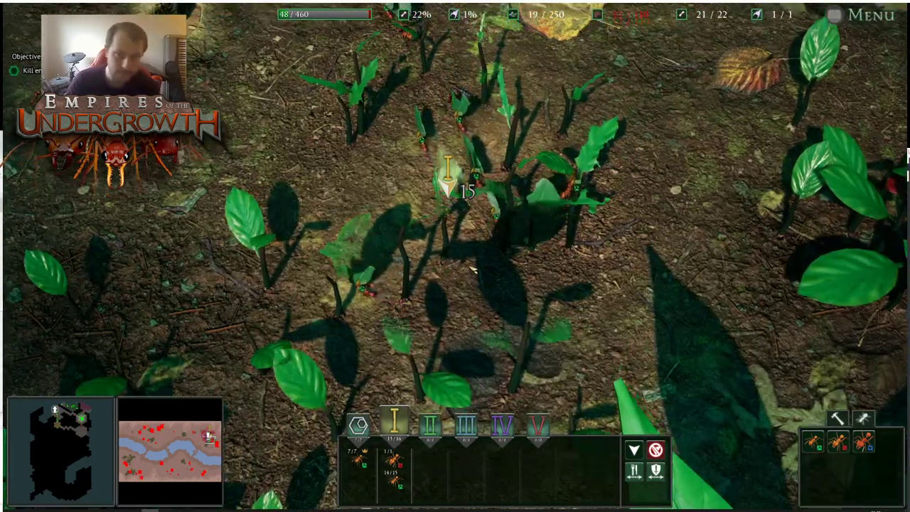
pyautogui.hotkey('w', 'a')
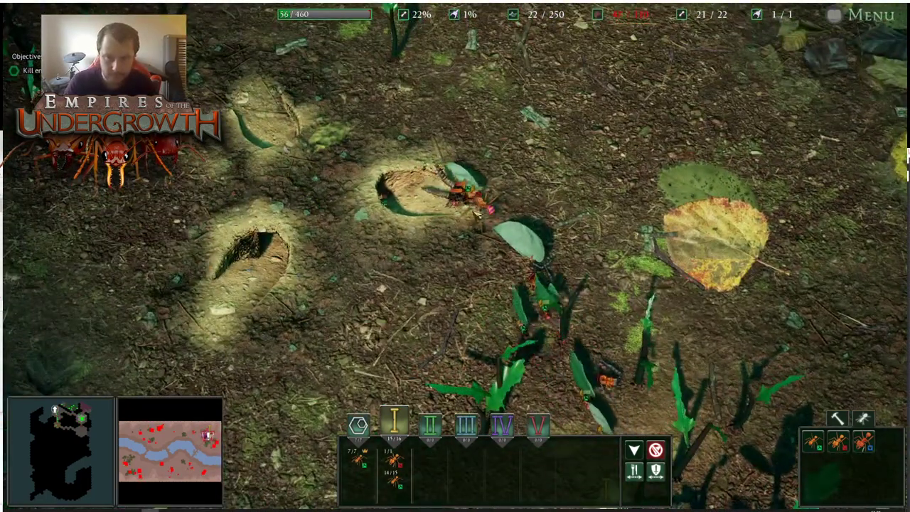
# Check the ground beside the nest entrance and follow the stripped plants back to group I's marker
pyautogui.press('w')
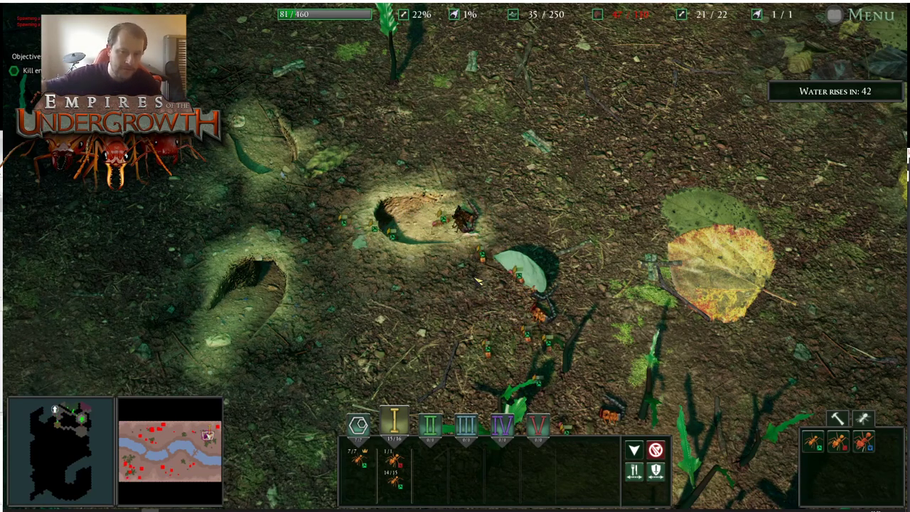
pyautogui.press('d')
pyautogui.press('s')
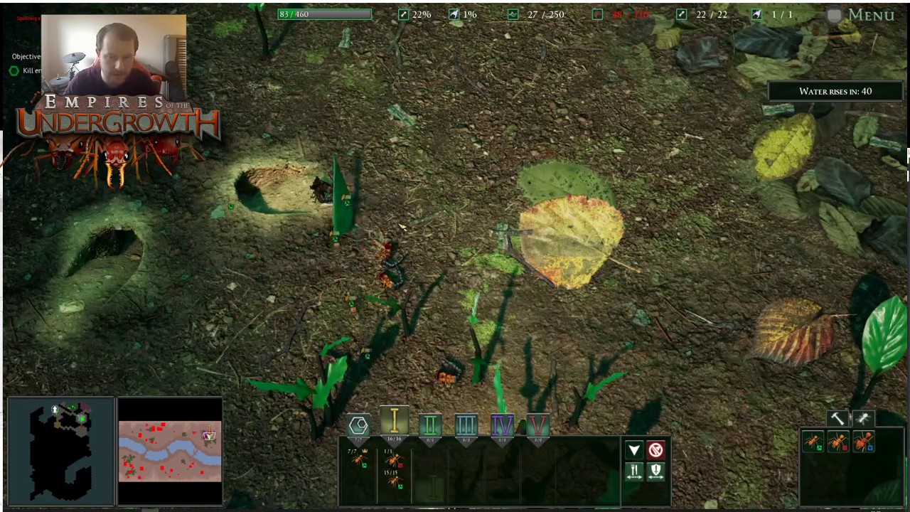
pyautogui.press('s')
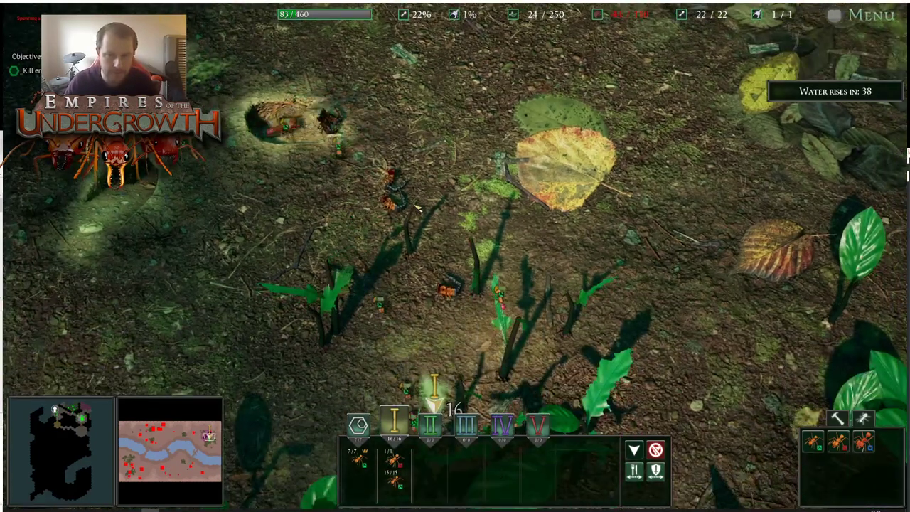
pyautogui.press('s')
pyautogui.press('s')
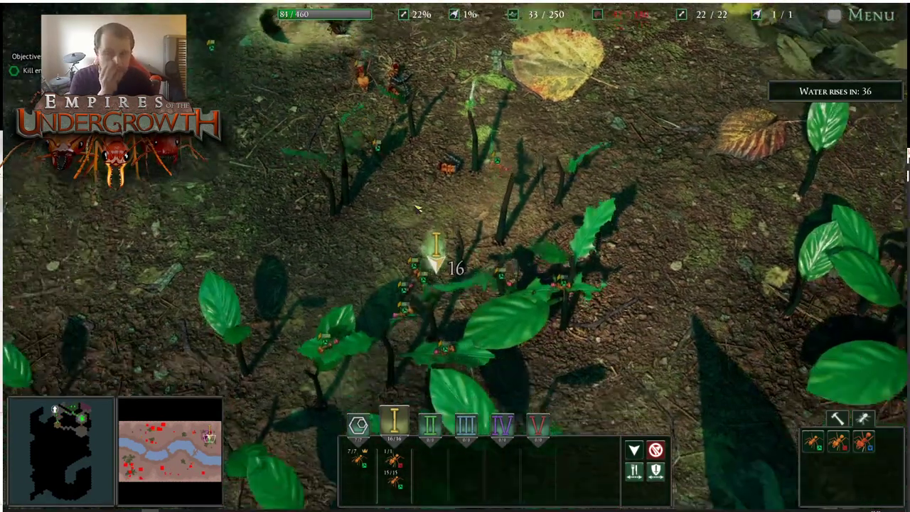
pyautogui.press('s')
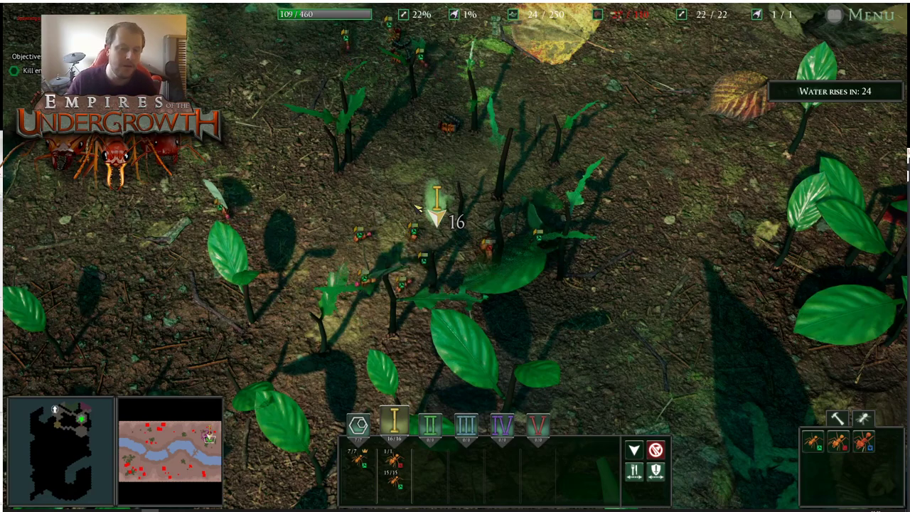
# Survey the nest entrances and plants, and pull group I back to the stripped plants southeast of the entrance against the striped insect
pyautogui.press('w')
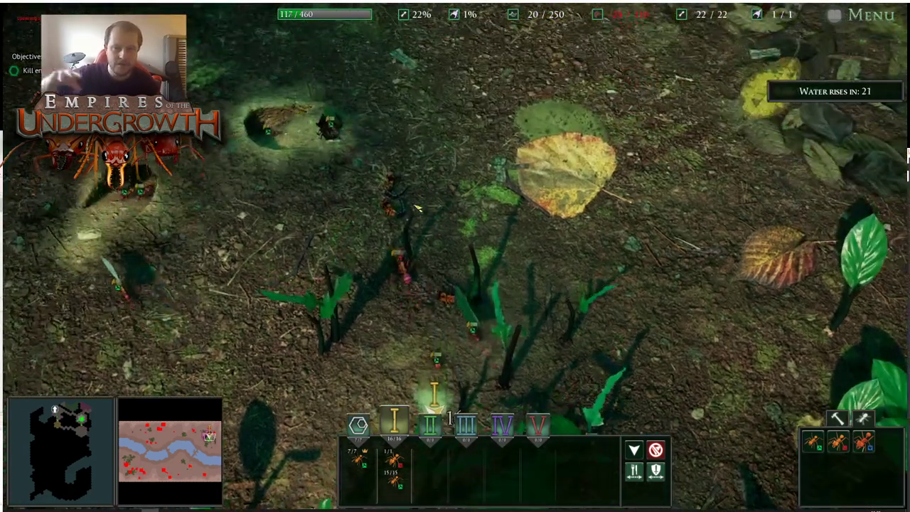
pyautogui.press('a')
pyautogui.press('w')
pyautogui.press('d')
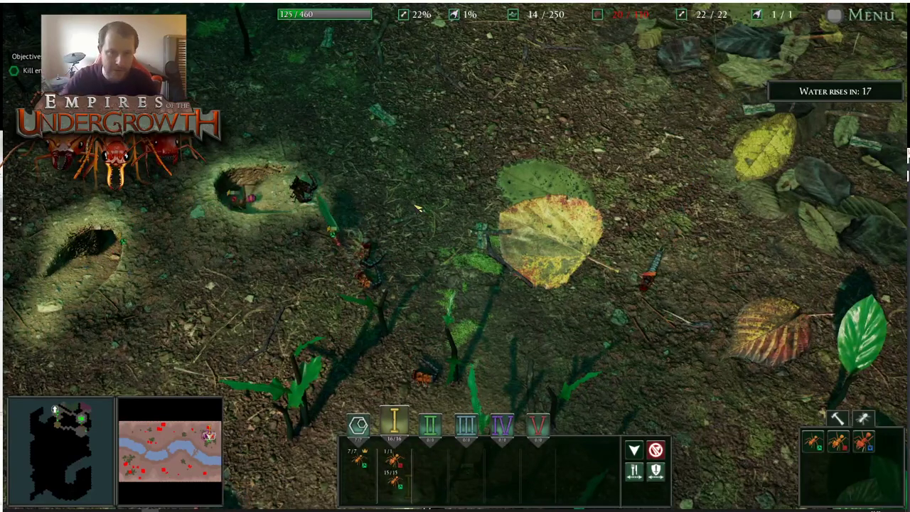
pyautogui.press('s')
pyautogui.press('s')
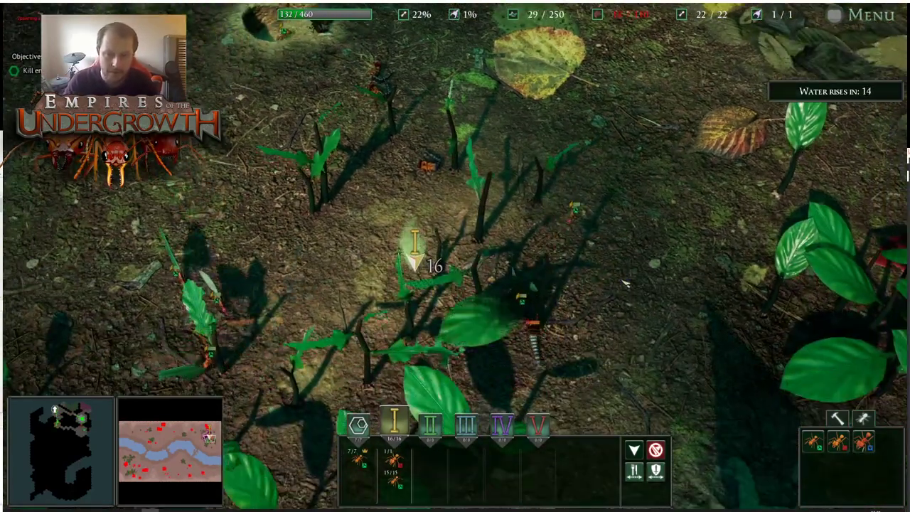
pyautogui.press('w')
pyautogui.rightClick(448, 244)
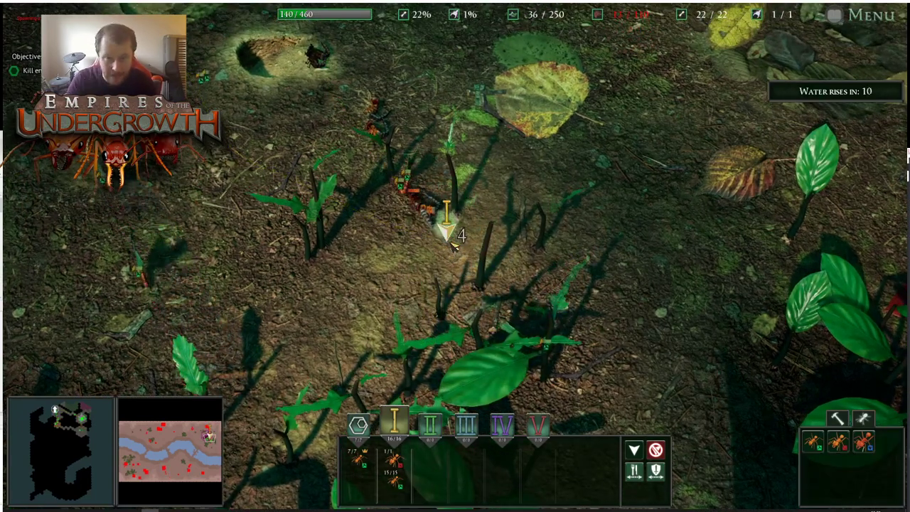
pyautogui.press('a')
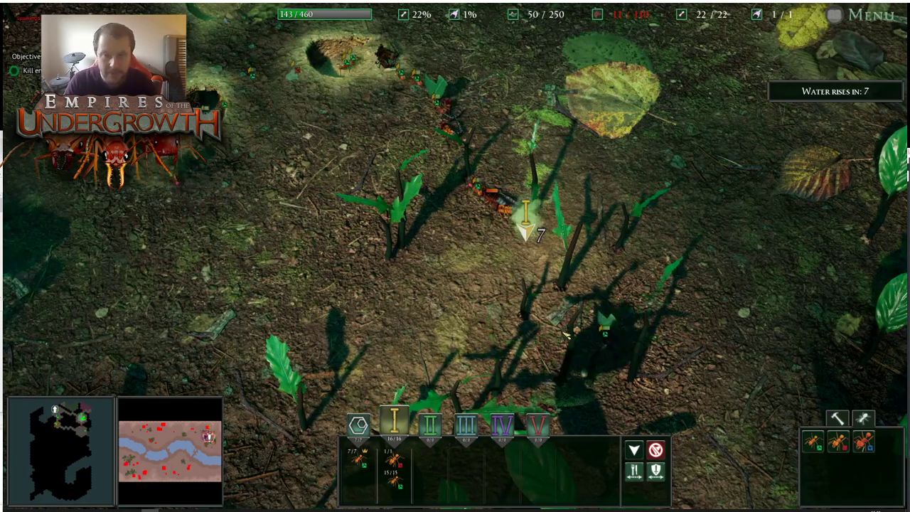
# Return underground and place one red-marked soldier brood tile in the large chamber south of the queen
pyautogui.press('Tab')
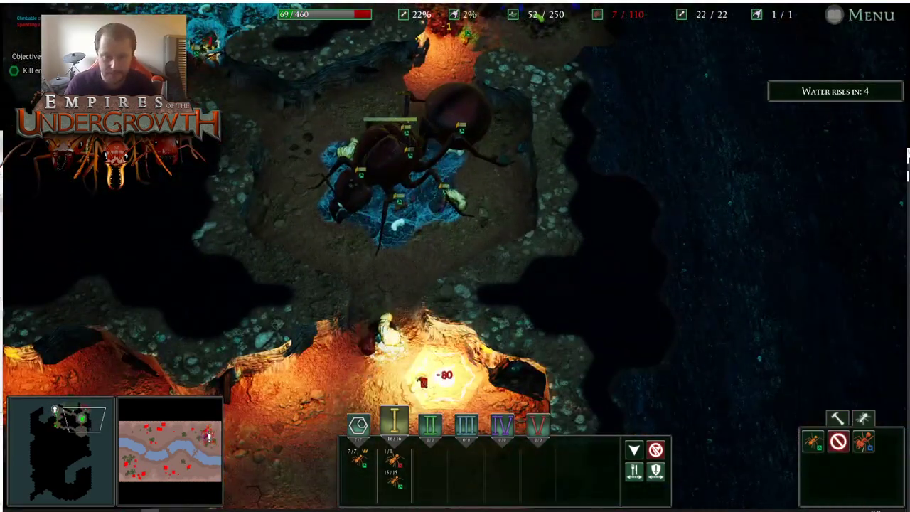
pyautogui.click(437, 377)
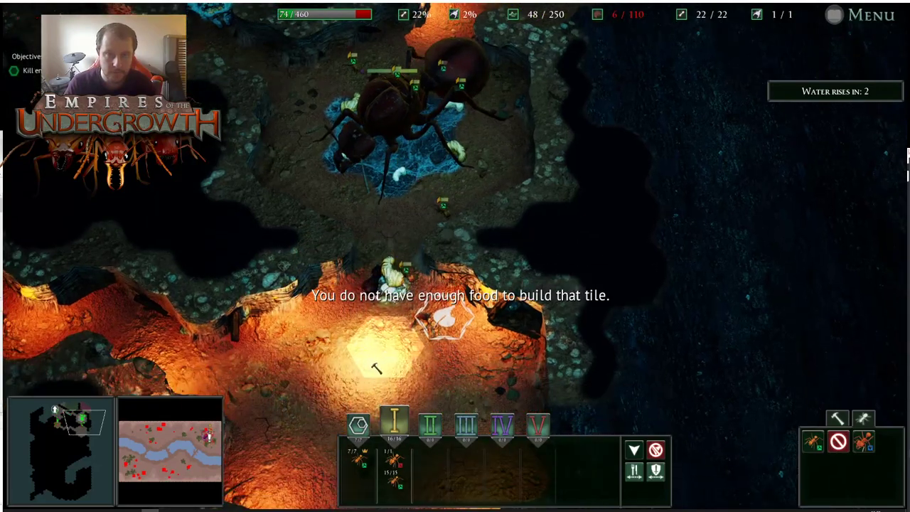
pyautogui.press('a')
# Place three green-marked worker brood tiles in the open ground west of the brood chamber
pyautogui.press('w')
pyautogui.press('a')
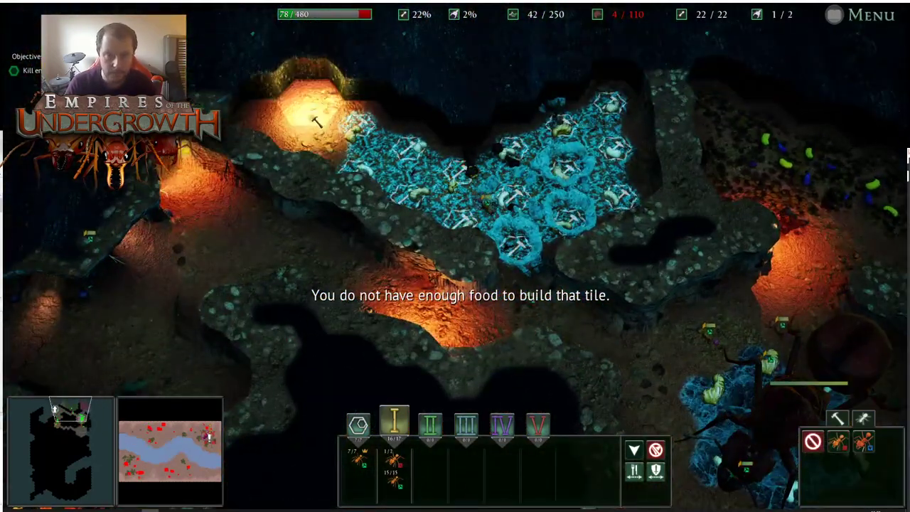
pyautogui.moveTo(313, 114); pyautogui.dragTo(260, 122)
pyautogui.press('d')
pyautogui.press('s')
pyautogui.rightClick(391, 136)
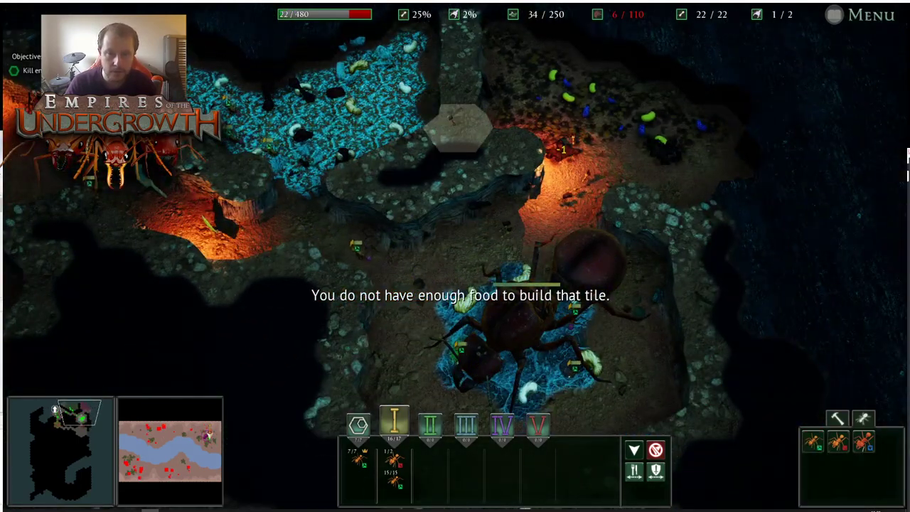
# Inspect the soldier brood tiles and the open floor in the large chamber south of the queen
pyautogui.press('s')
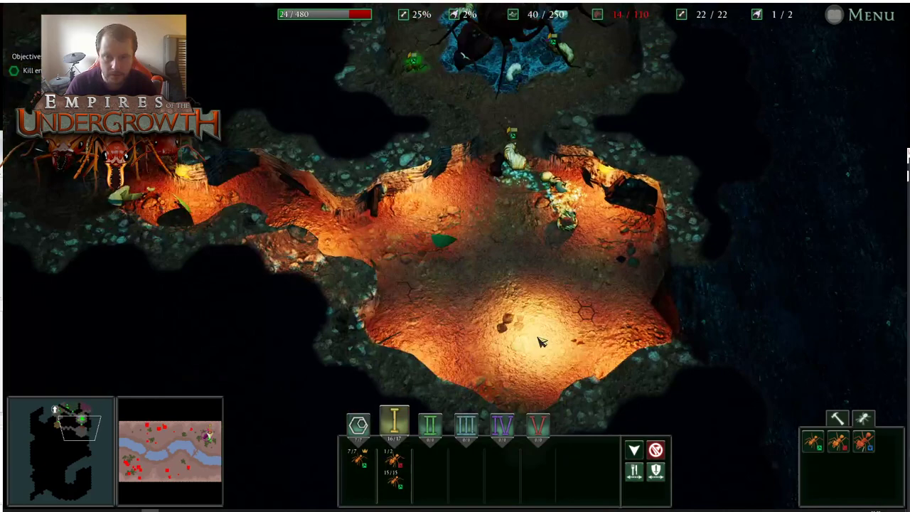
pyautogui.press('d')
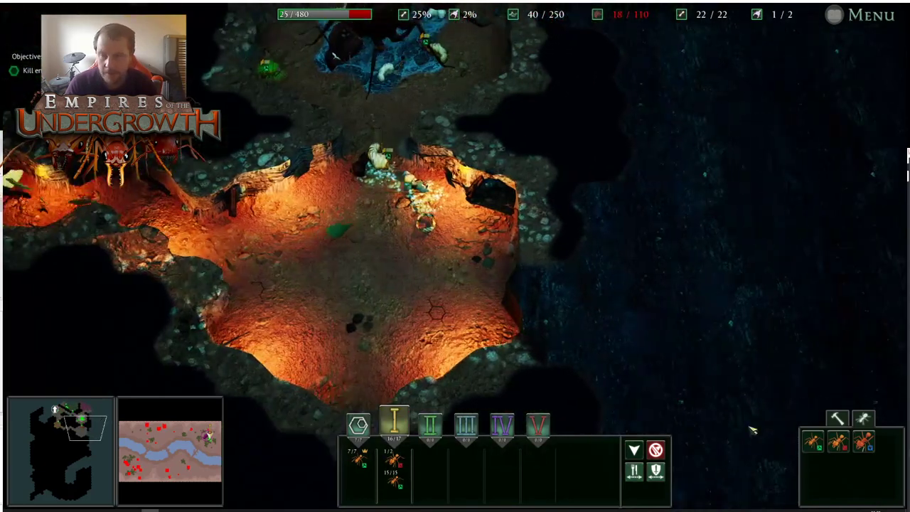
pyautogui.press('a')
pyautogui.press('w')
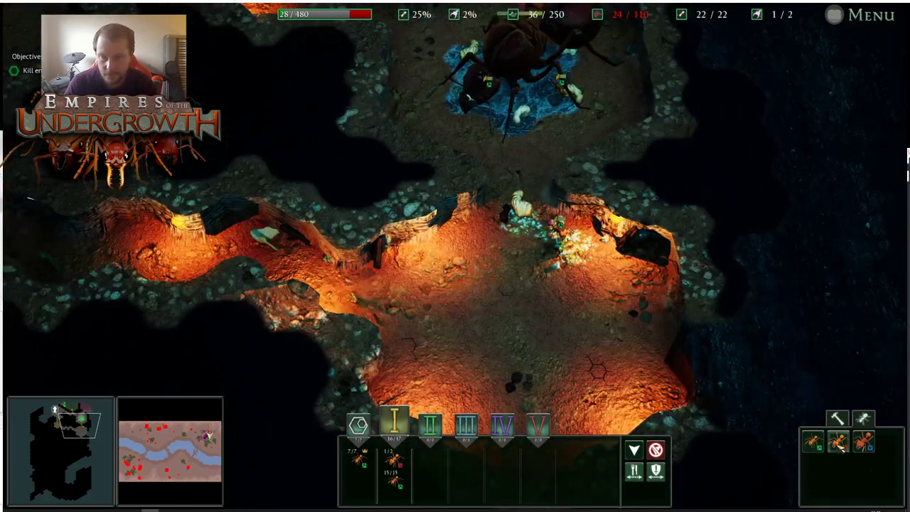
pyautogui.press('d')
pyautogui.press('a')
pyautogui.rightClick(424, 249)
# Go to the surface and send group I south to gather from the remaining leafy plants
pyautogui.press('Tab')
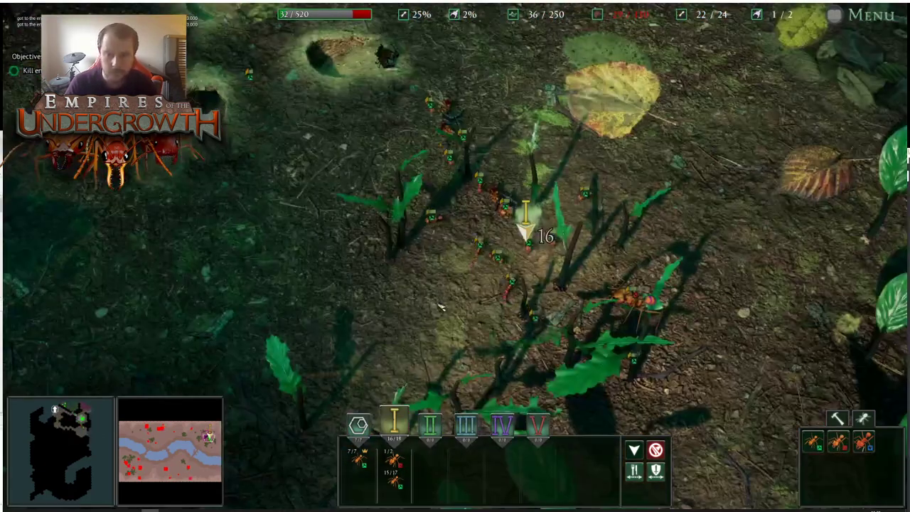
pyautogui.press('s')
pyautogui.rightClick(476, 333)
pyautogui.press('s')
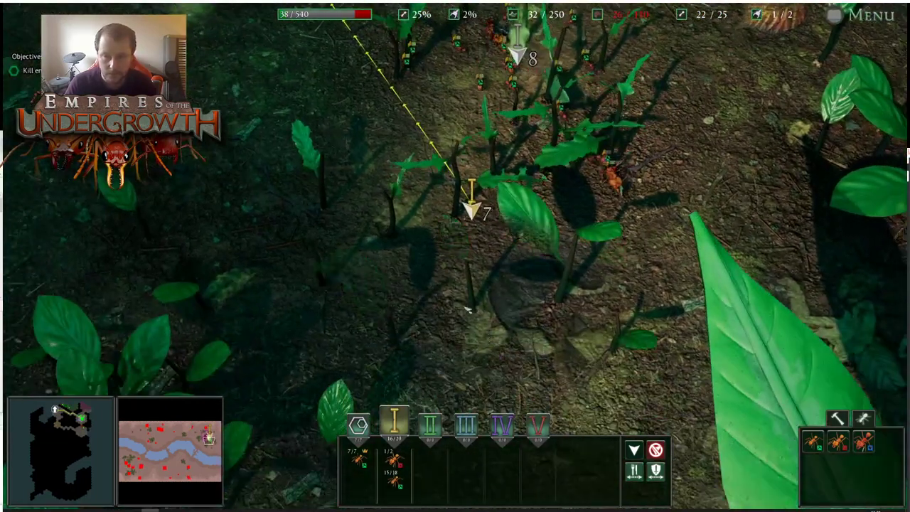
# Send group I to gather among the plants farther southwest, then redirect it to the broad-leaved cluster on the east side
pyautogui.rightClick(451, 291)
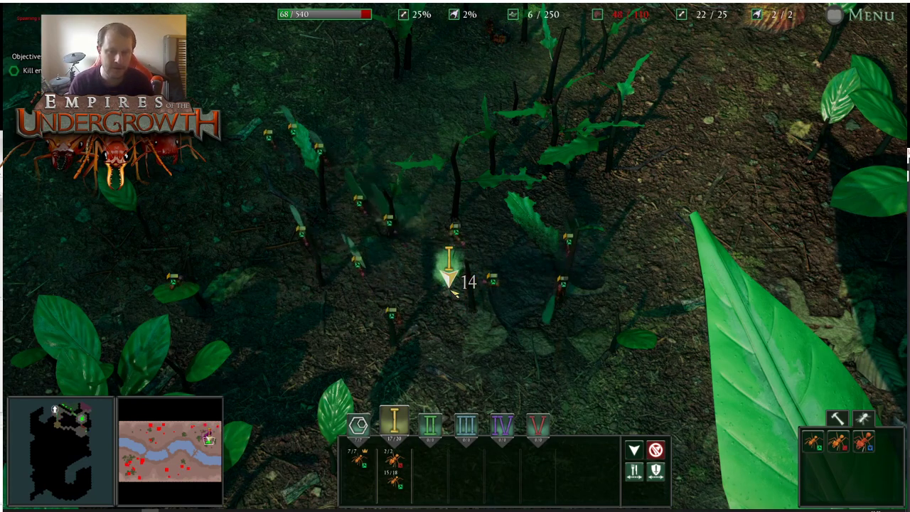
pyautogui.press('d')
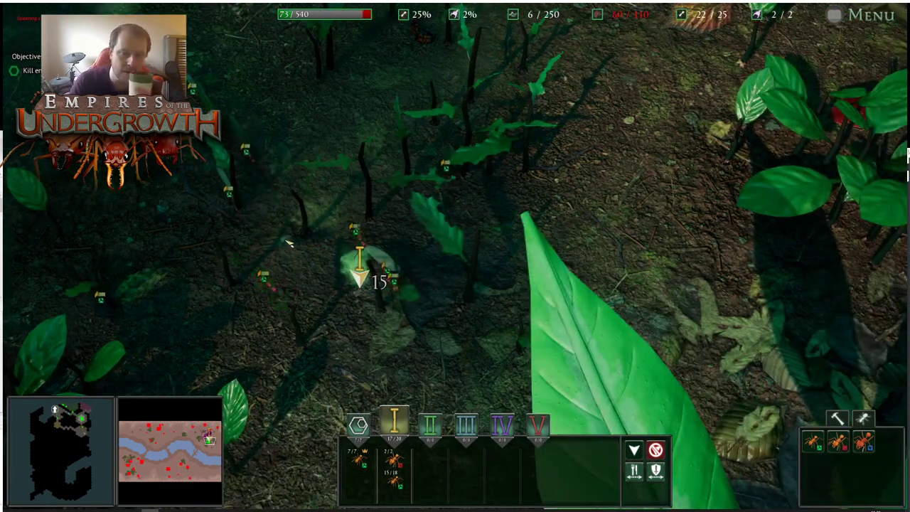
pyautogui.press('w')
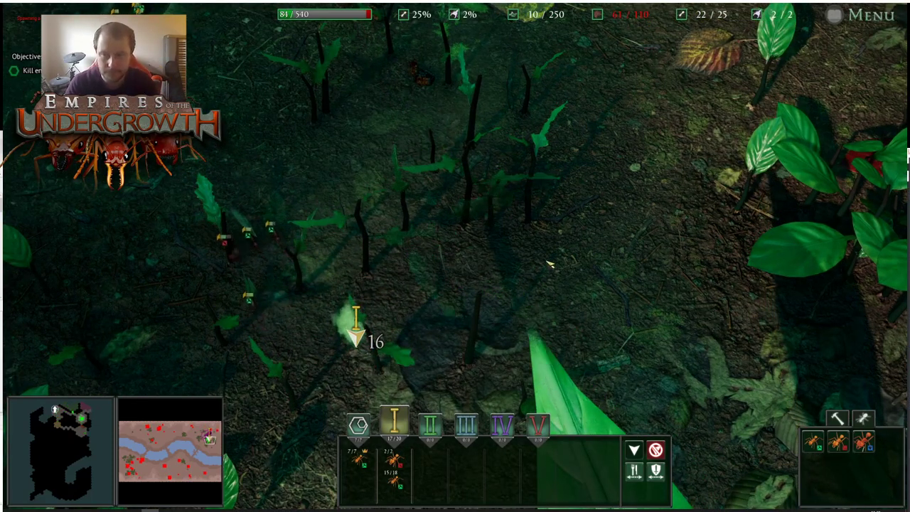
pyautogui.press('d')
pyautogui.press('w')
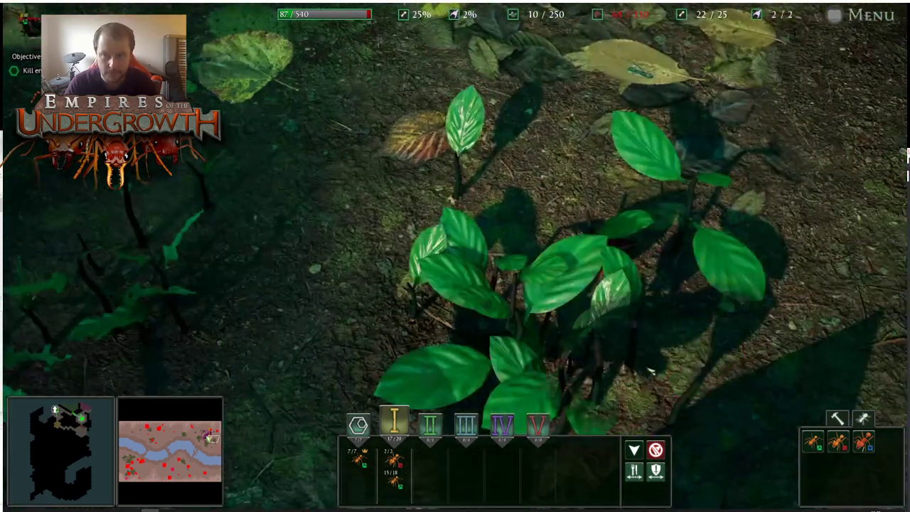
pyautogui.press('a')
pyautogui.press('s')
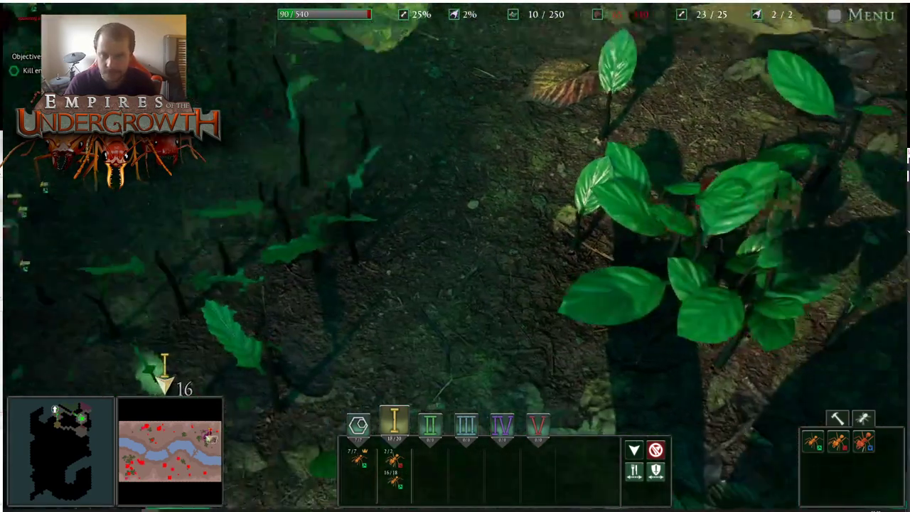
pyautogui.rightClick(688, 263)
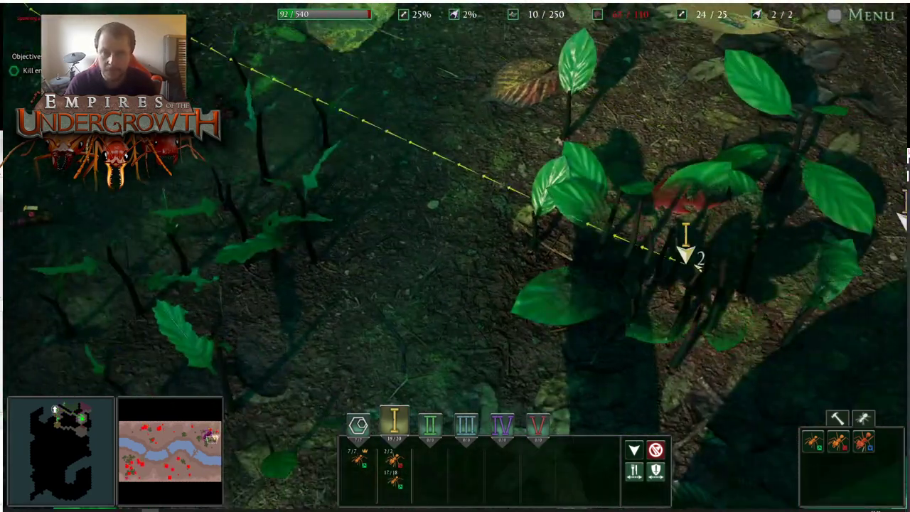
# Examine the surface between the nest entrance and the broad-leaved cluster while group I travels and gathers
pyautogui.press('a')
pyautogui.press('w')
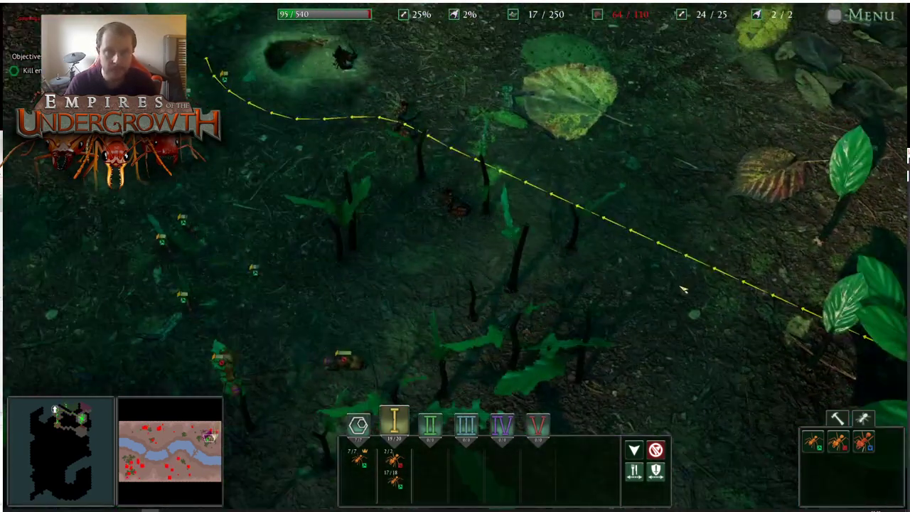
pyautogui.press('d')
pyautogui.press('w')
pyautogui.press('d')
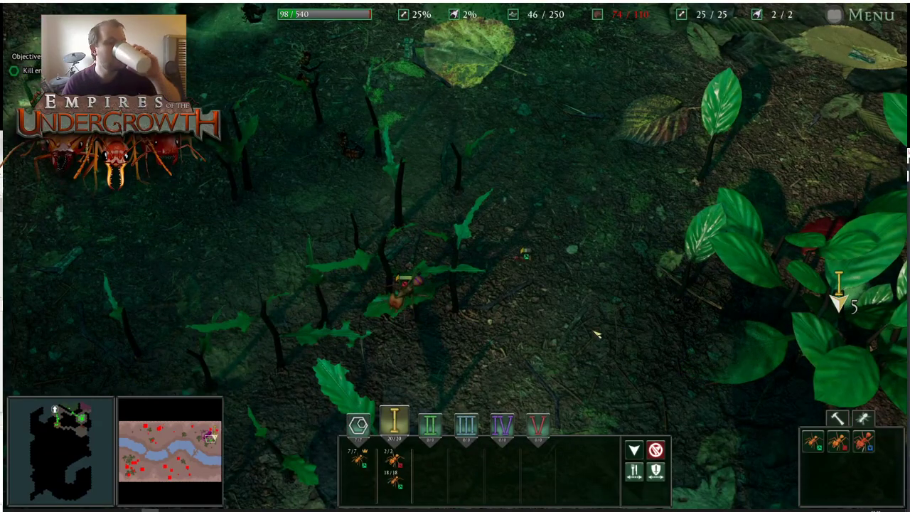
pyautogui.click(208, 447)
pyautogui.click(212, 436)
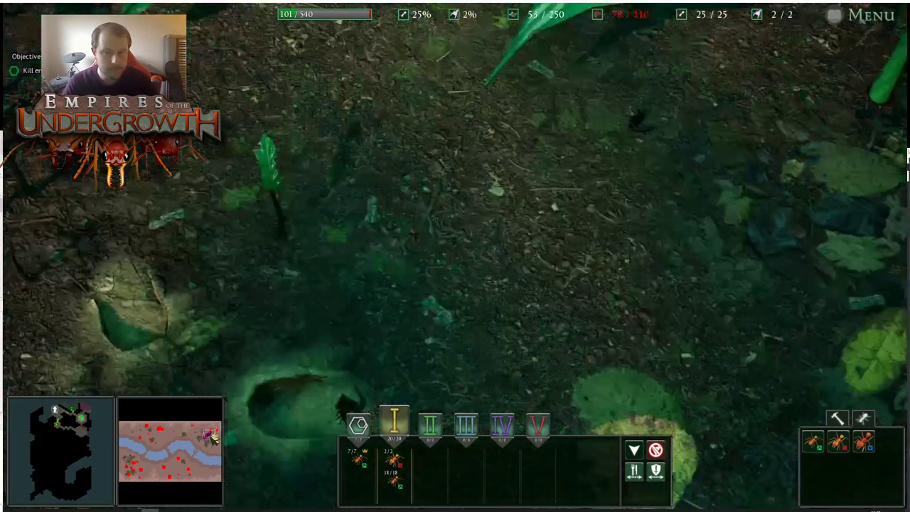
pyautogui.moveTo(211, 435); pyautogui.dragTo(216, 439)
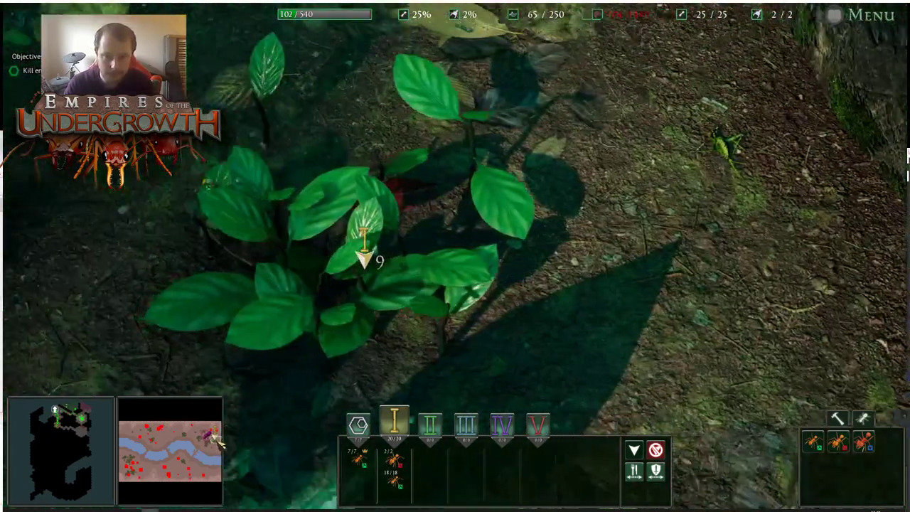
pyautogui.press('a')
pyautogui.press('s')
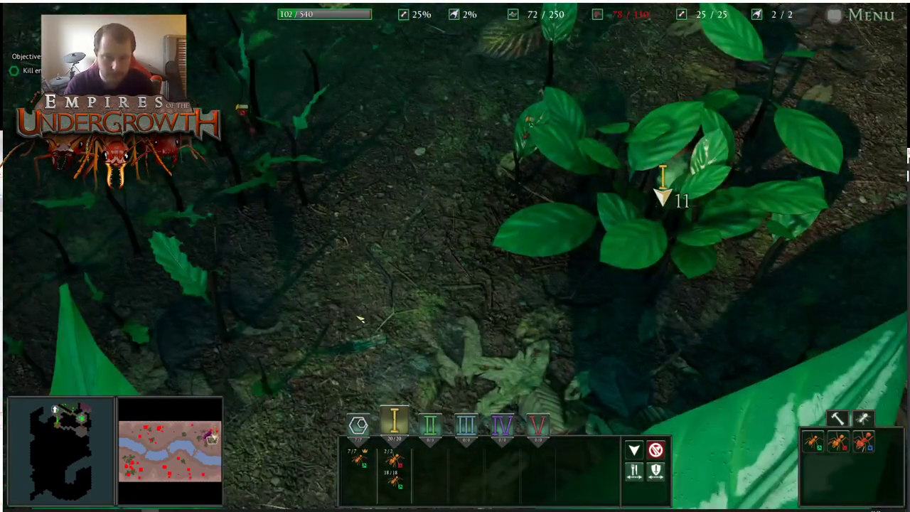
pyautogui.press('a')
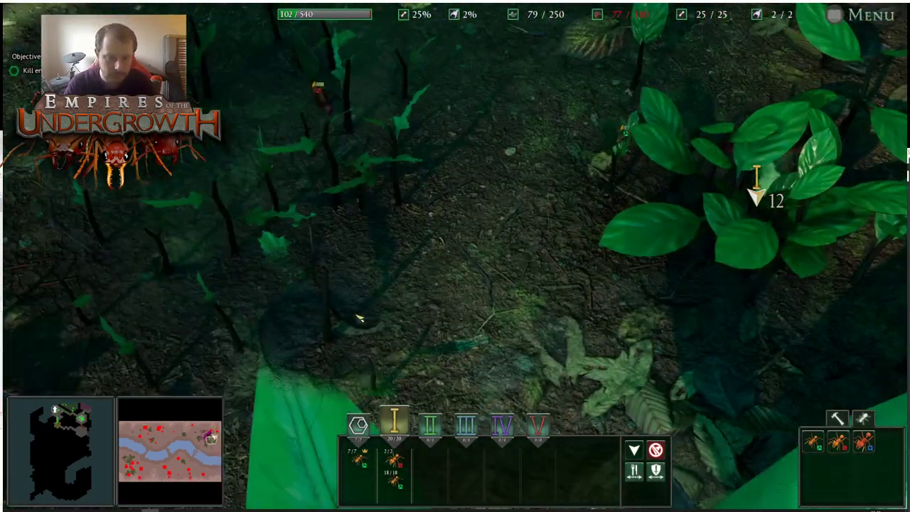
# Go underground and place one red-marked soldier brood tile beside the existing ones in the large chamber south of the queen
pyautogui.press('Tab')
pyautogui.press('s')
pyautogui.press('d')
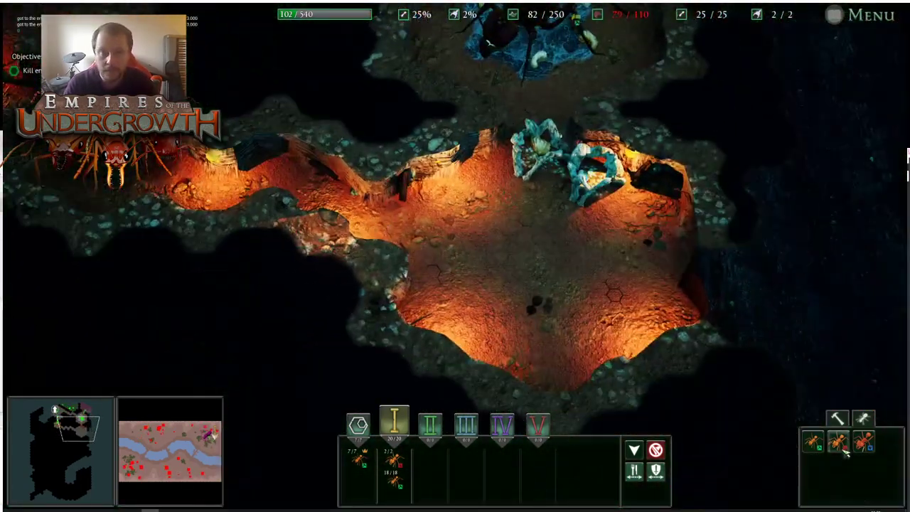
pyautogui.click(541, 207)
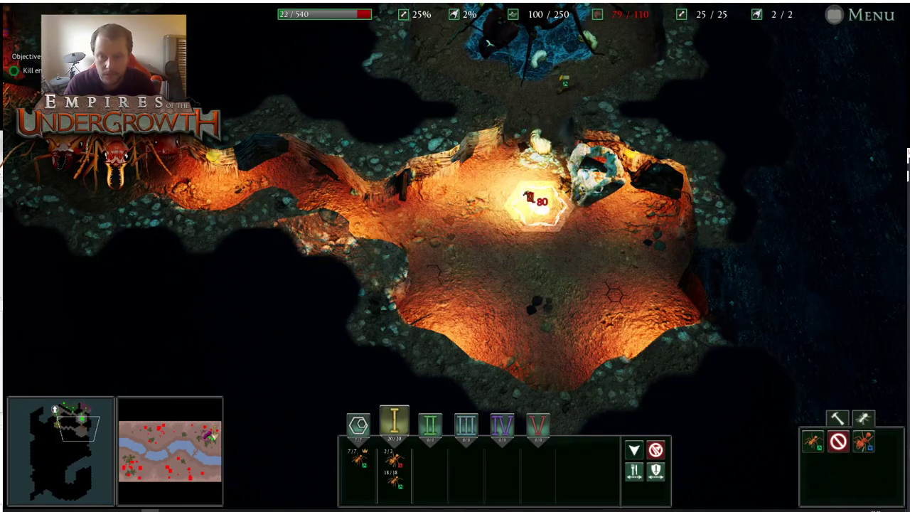
# Return to the surface and check the gatherers' trail between the broad-leaved cluster and the nest entrance
pyautogui.press('Tab')
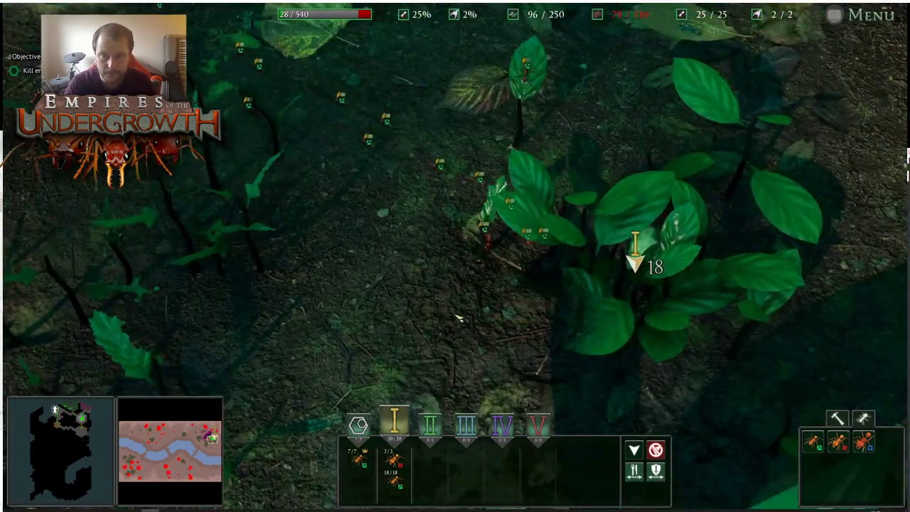
pyautogui.press('w')
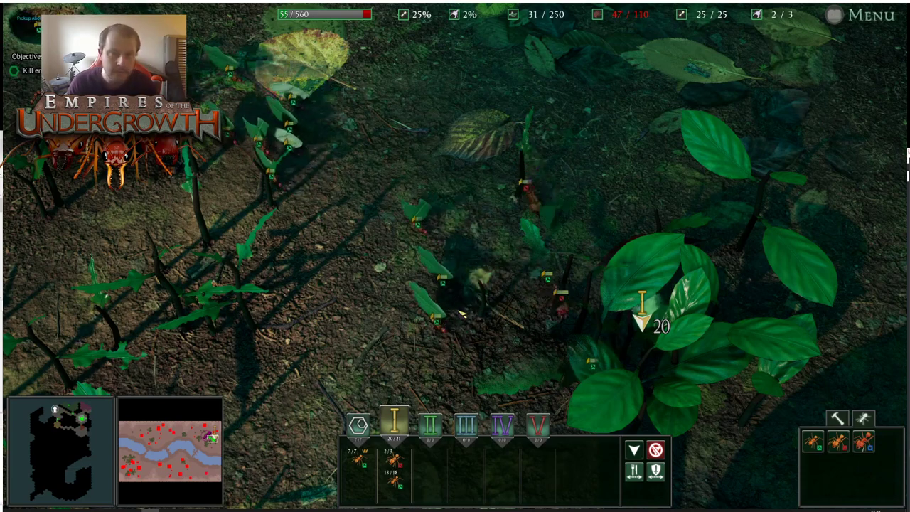
pyautogui.press('w')
pyautogui.press('a')
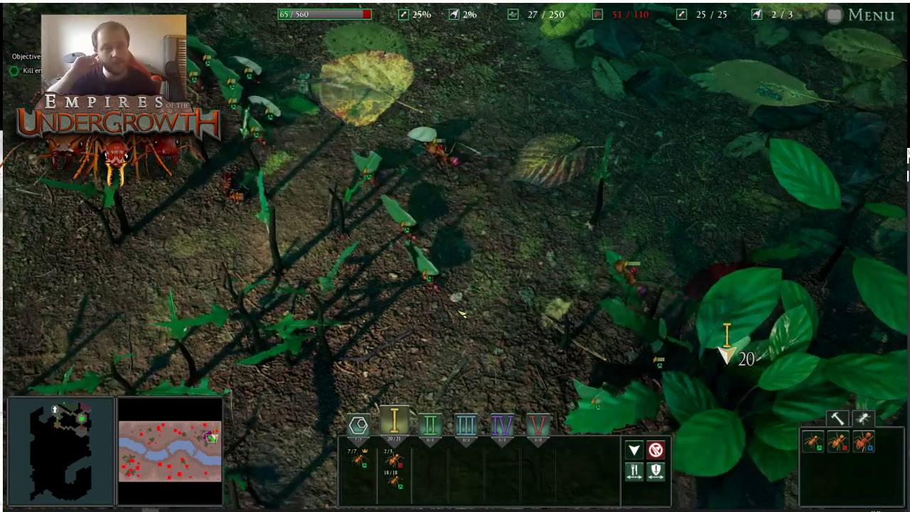
pyautogui.press('w')
pyautogui.press('d')
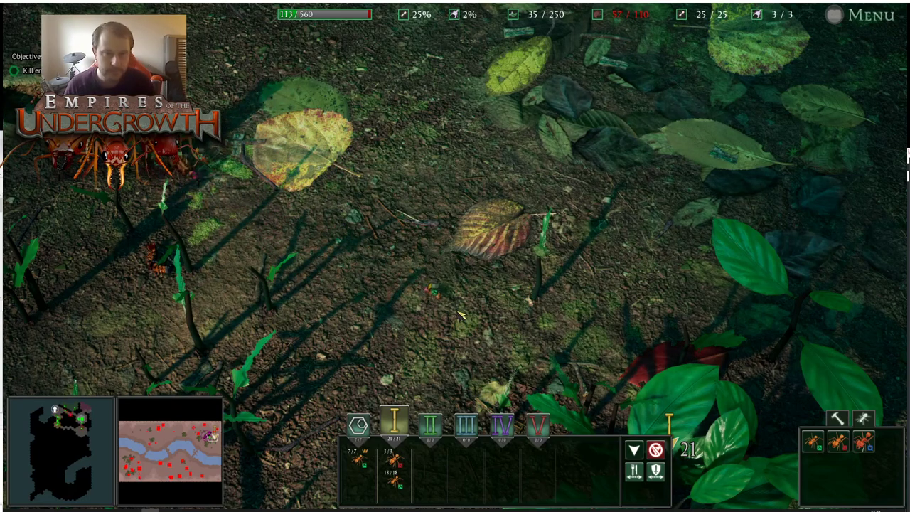
pyautogui.press('d')
pyautogui.press('s')
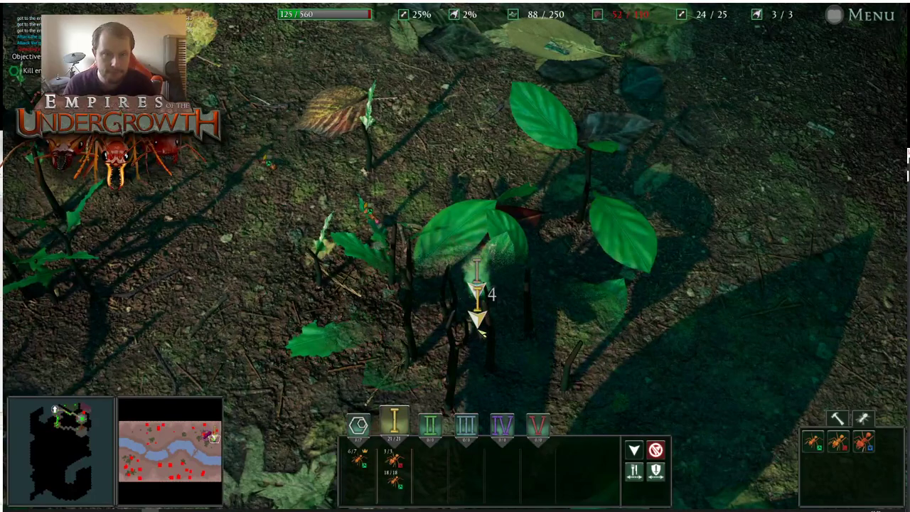
pyautogui.press('a')
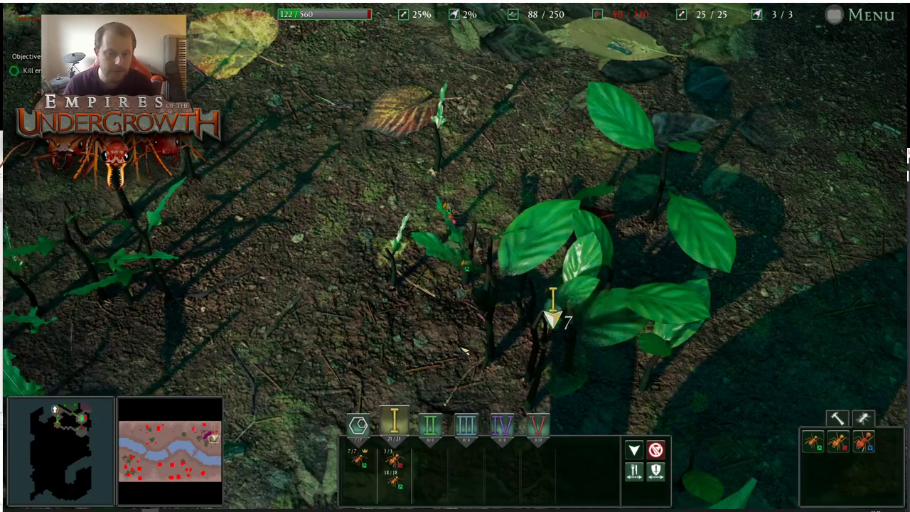
pyautogui.press('a')
pyautogui.press('w')
pyautogui.moveTo(211, 434); pyautogui.dragTo(210, 436)
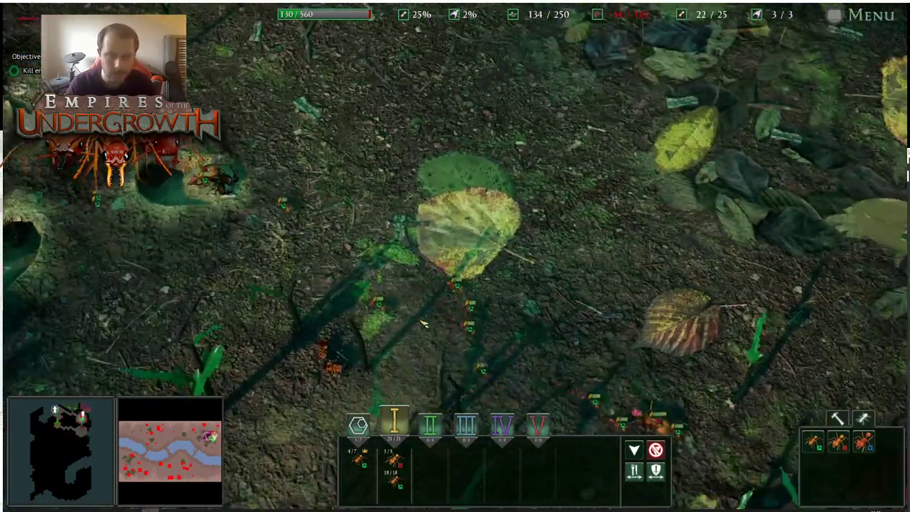
pyautogui.press('d')
pyautogui.press('s')
pyautogui.press('s')
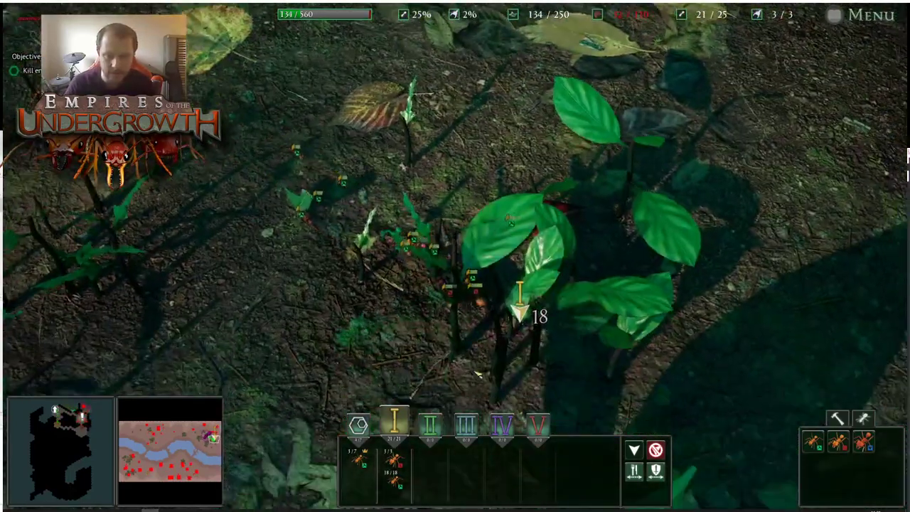
# Go underground and upgrade the northernmost tile of the leaf storage chamber west of the brood chamber
pyautogui.press('Tab')
pyautogui.press('d')
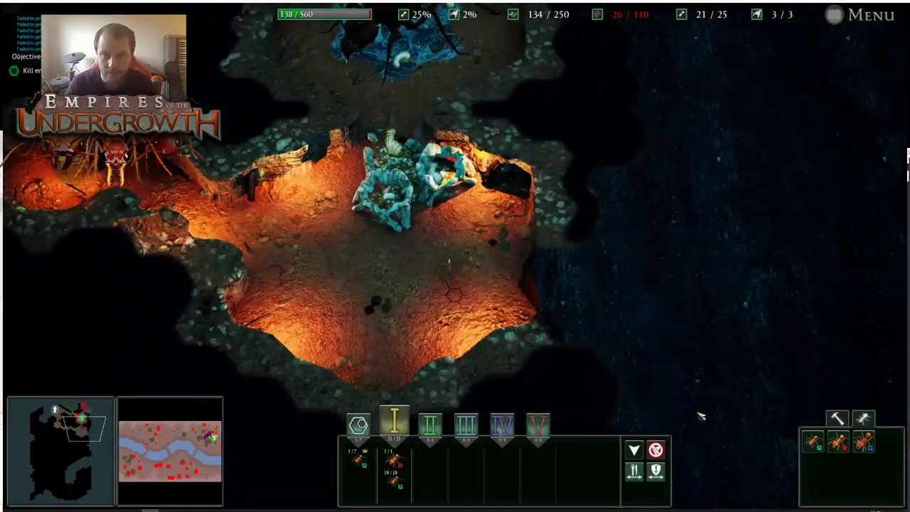
pyautogui.press('a')
pyautogui.press('w')
pyautogui.click(838, 418)
pyautogui.click(864, 441)
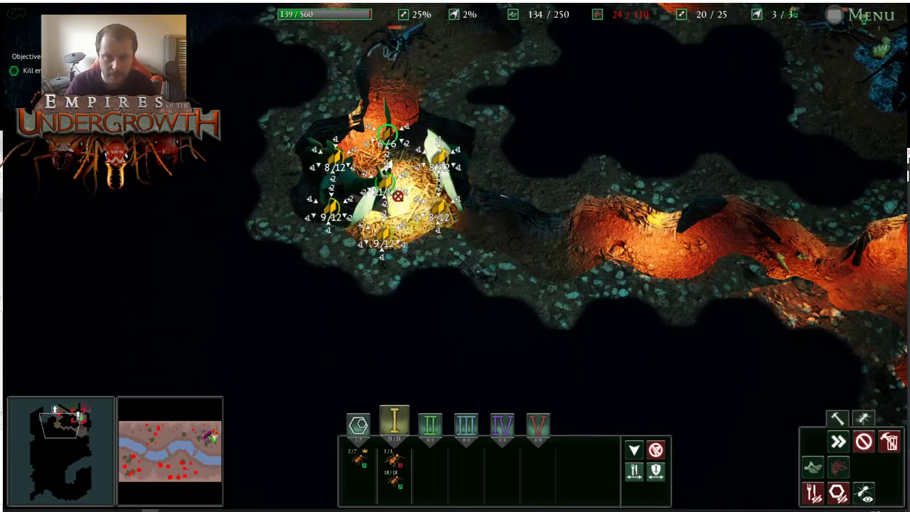
pyautogui.click(391, 142)
# Send group I to the passage at the north end of the leaf storage chamber to confront the intruding creature
pyautogui.press('a')
pyautogui.press('w')
pyautogui.rightClick(528, 195)
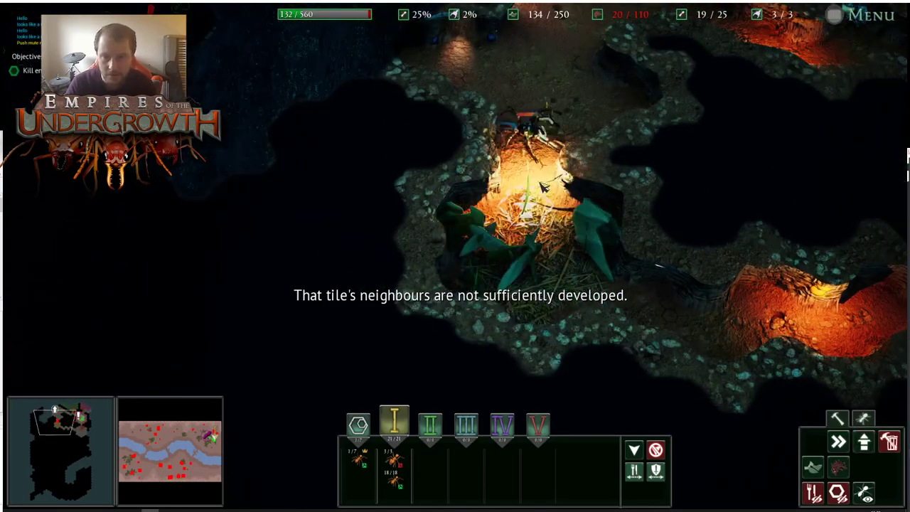
pyautogui.rightClick(534, 178)
pyautogui.press('w')
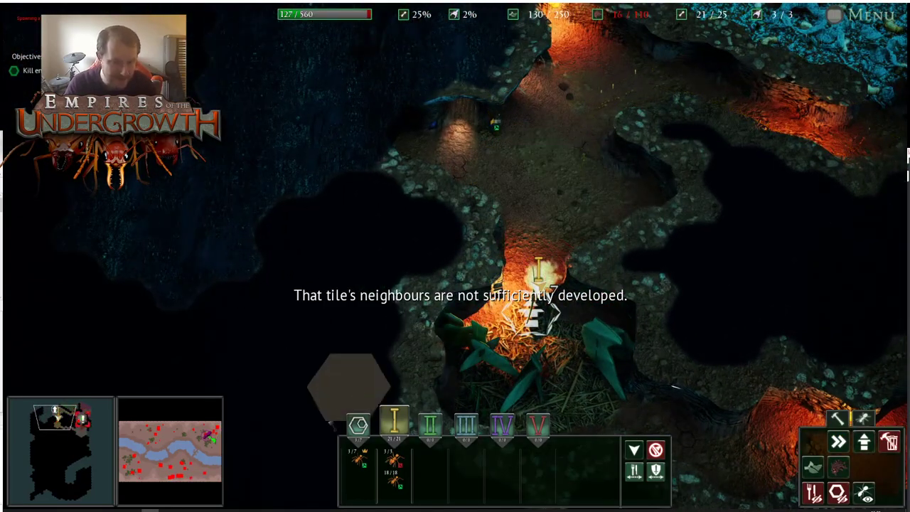
# Inspect the brood and queen chambers and station group I beside the queen to defend her
pyautogui.click(78, 412)
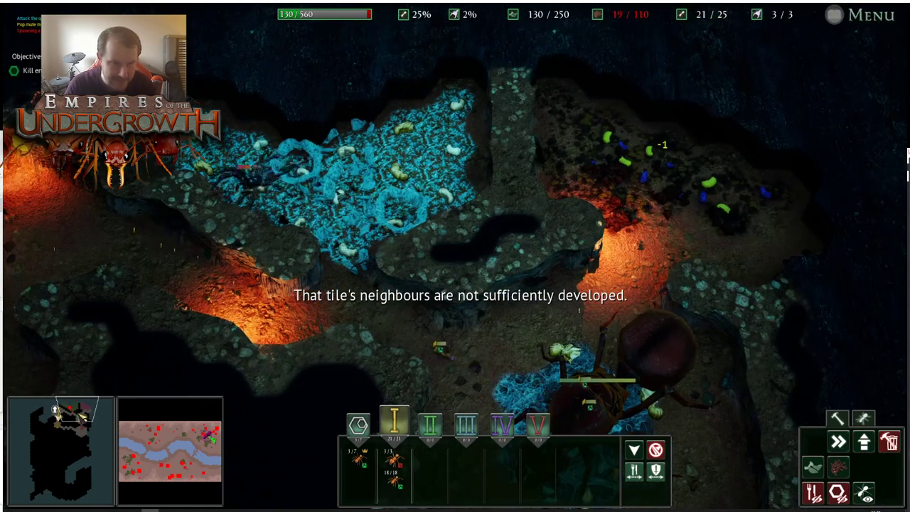
pyautogui.press('a')
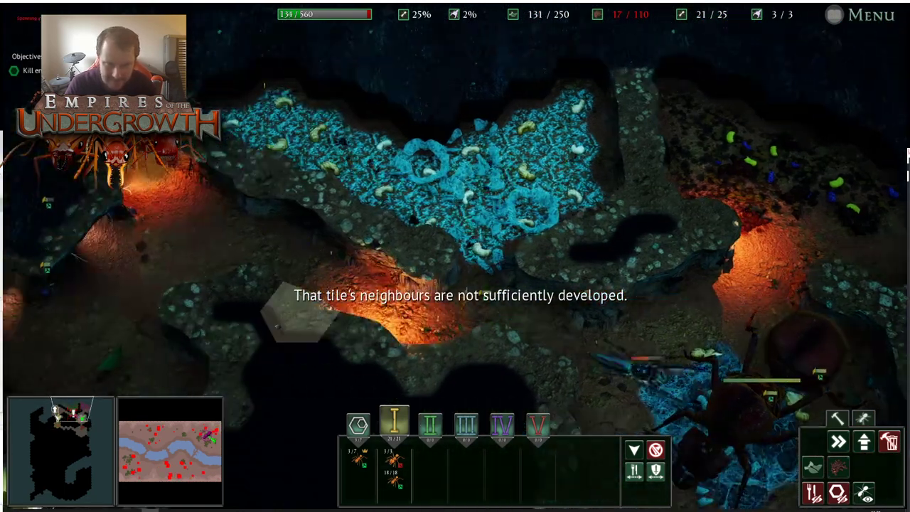
pyautogui.press('d')
pyautogui.press('s')
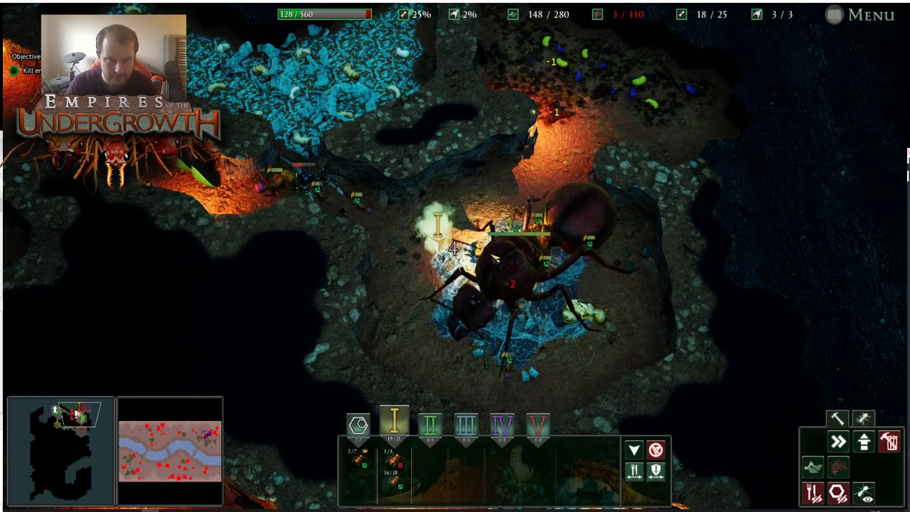
pyautogui.press('a')
pyautogui.press('d')
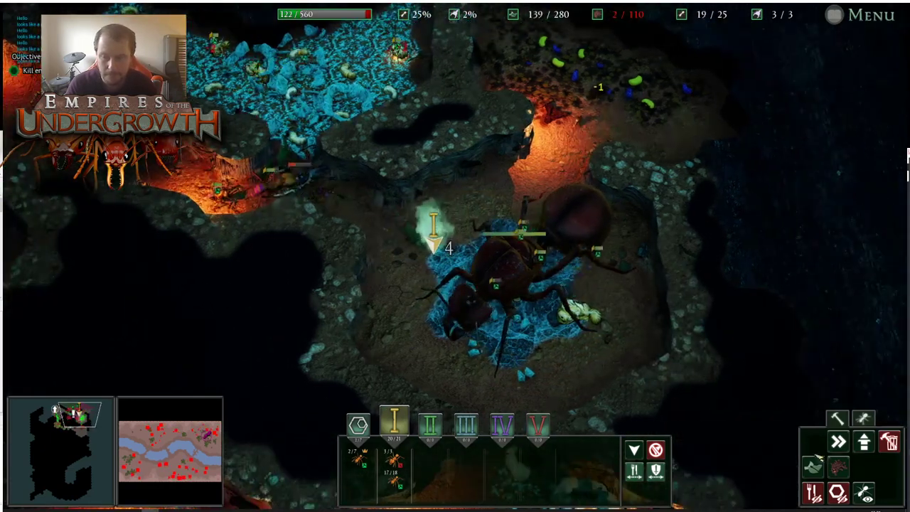
# Send group I into the blue brood chamber northwest of the queen to attack the intruder there
pyautogui.press('a')
pyautogui.press('w')
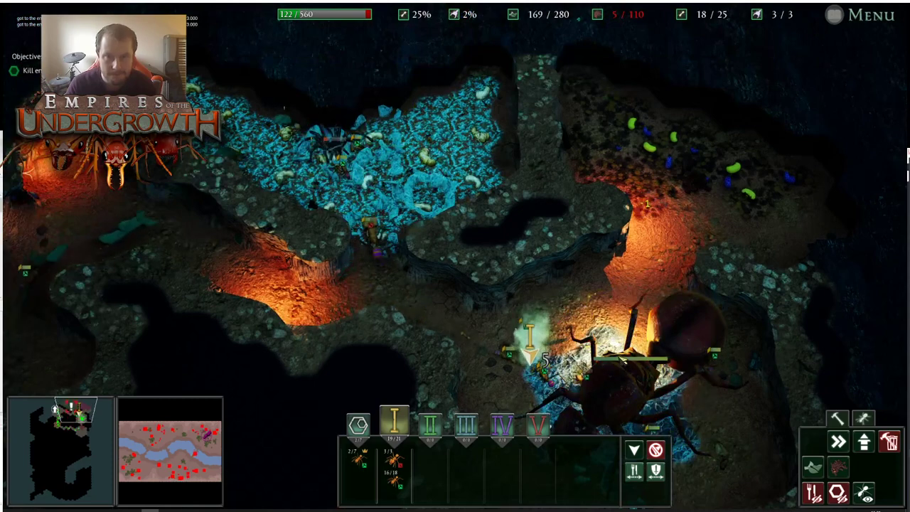
pyautogui.press('a')
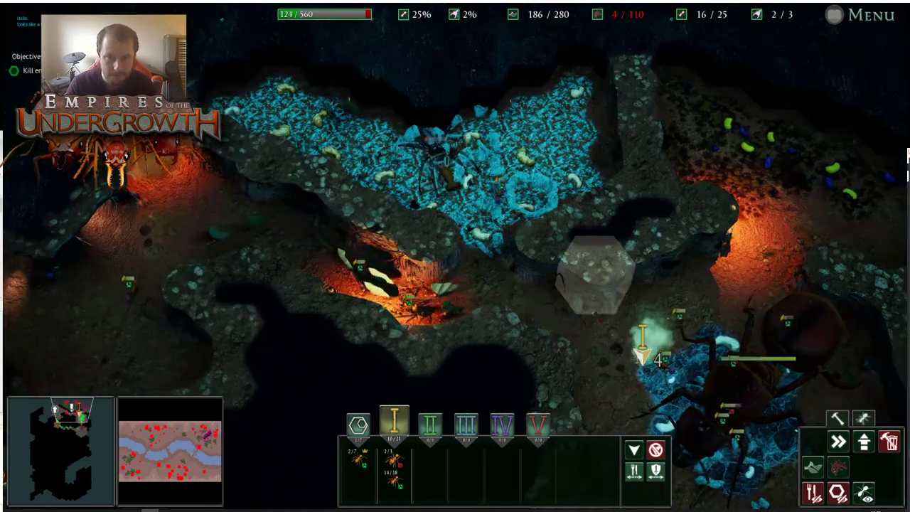
pyautogui.rightClick(419, 201)
pyautogui.press('w')
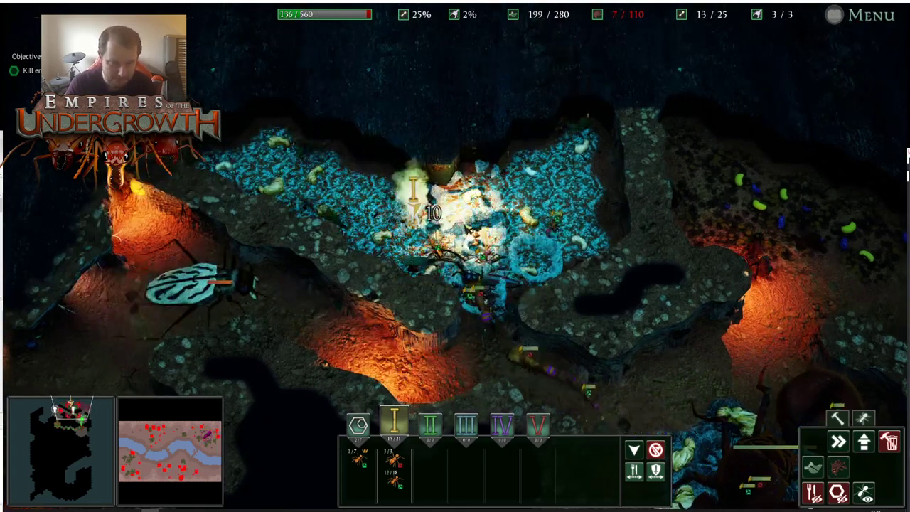
# Redirect group I to the striped beetle in the tunnel below the blue brood chamber and check on the queen
pyautogui.press('s')
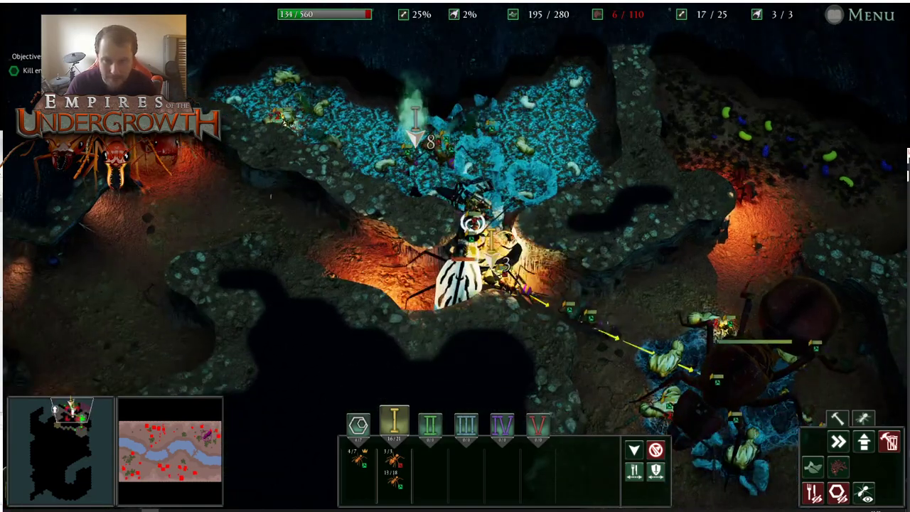
pyautogui.press('d')
pyautogui.press('s')
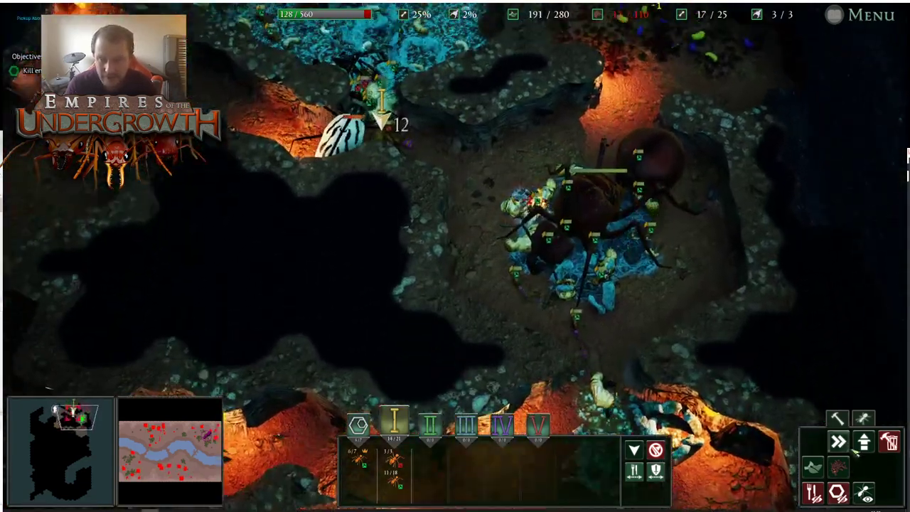
# Reselect group I and monitor its fight with the striped beetle in the tunnel between the blue brood chamber and the queen
pyautogui.press('w')
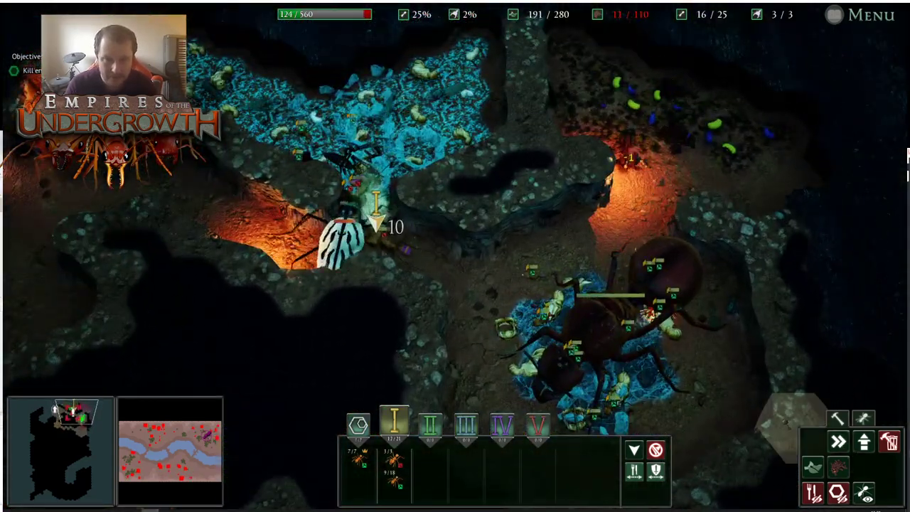
pyautogui.press('d')
pyautogui.press('s')
pyautogui.press('a')
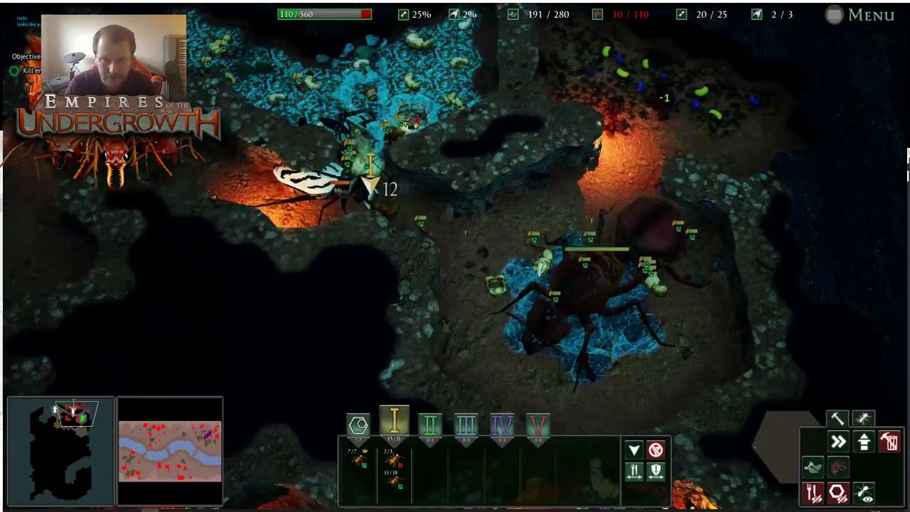
pyautogui.press('s')
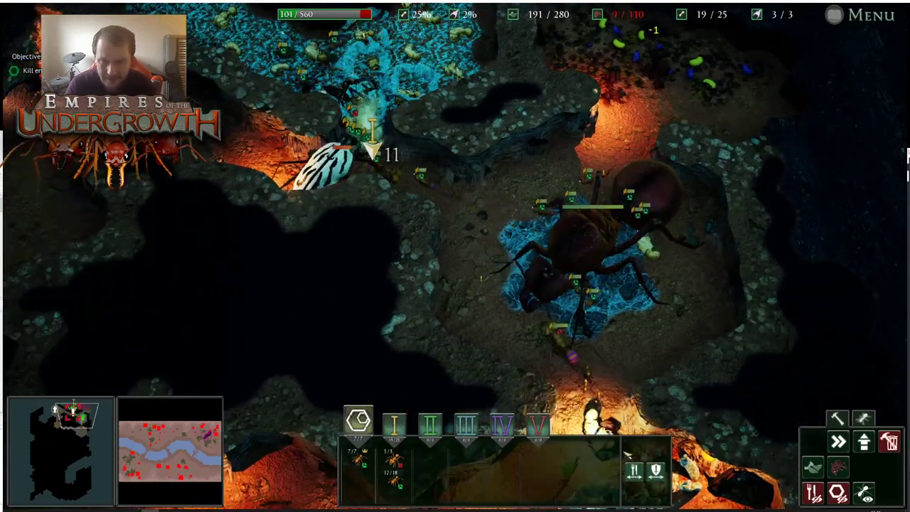
pyautogui.press('s')
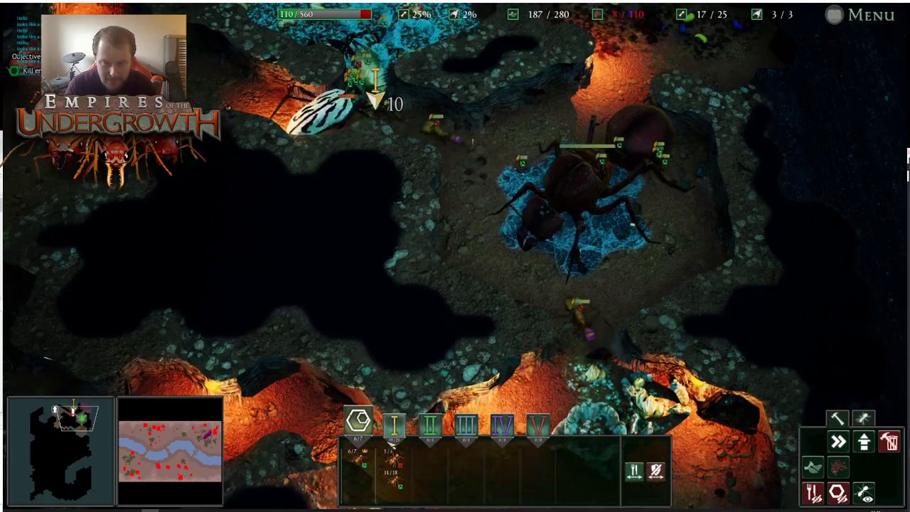
pyautogui.click(396, 425)
pyautogui.press('d')
pyautogui.press('w')
pyautogui.press('a')
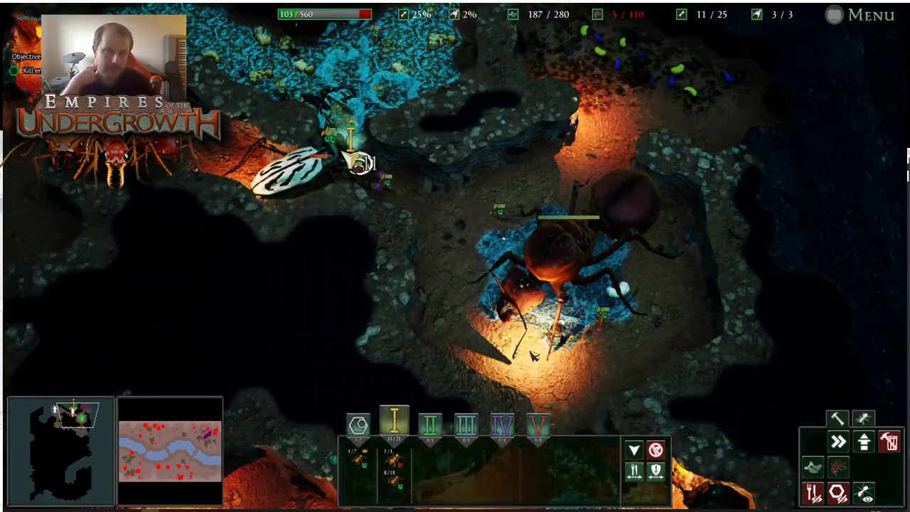
pyautogui.press('w')
pyautogui.press('d')
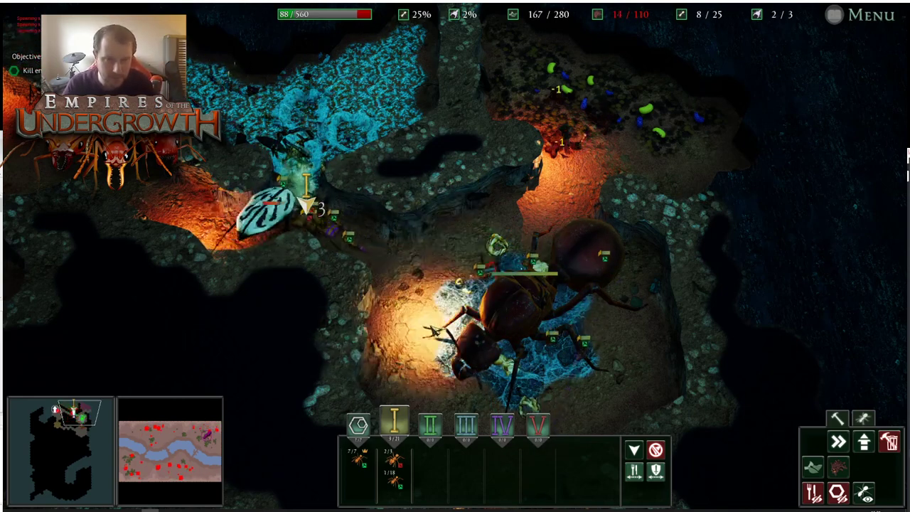
pyautogui.press('a')
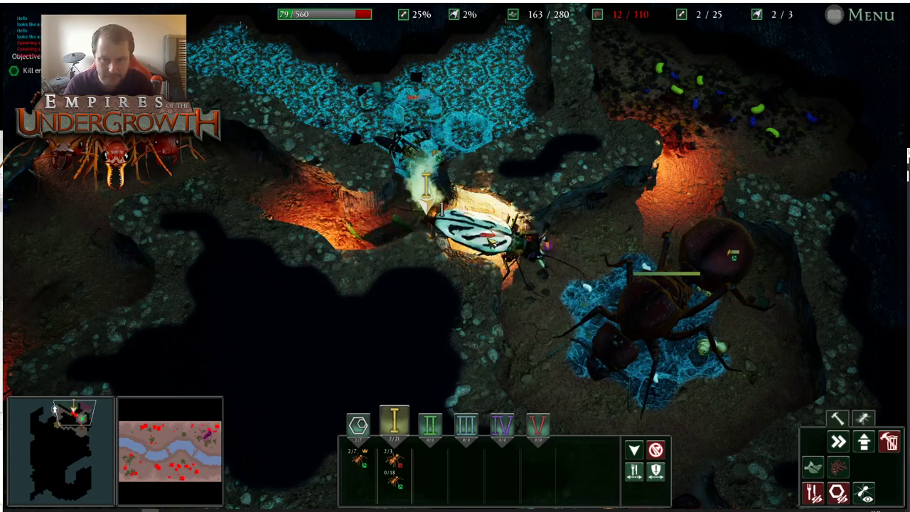
# Send group I to attack the striped beetle beside the queen in her chamber
pyautogui.press('d')
pyautogui.press('s')
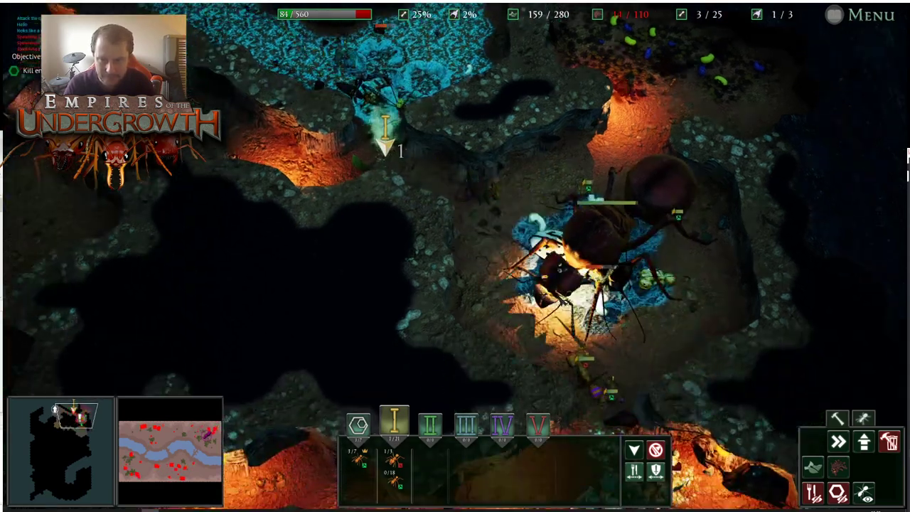
pyautogui.press('s')
pyautogui.press('d')
pyautogui.press('w')
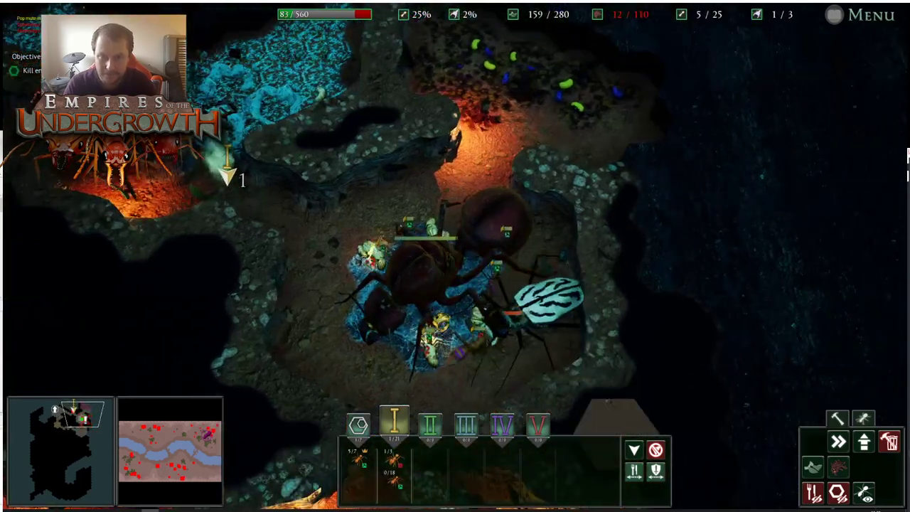
pyautogui.rightClick(479, 335)
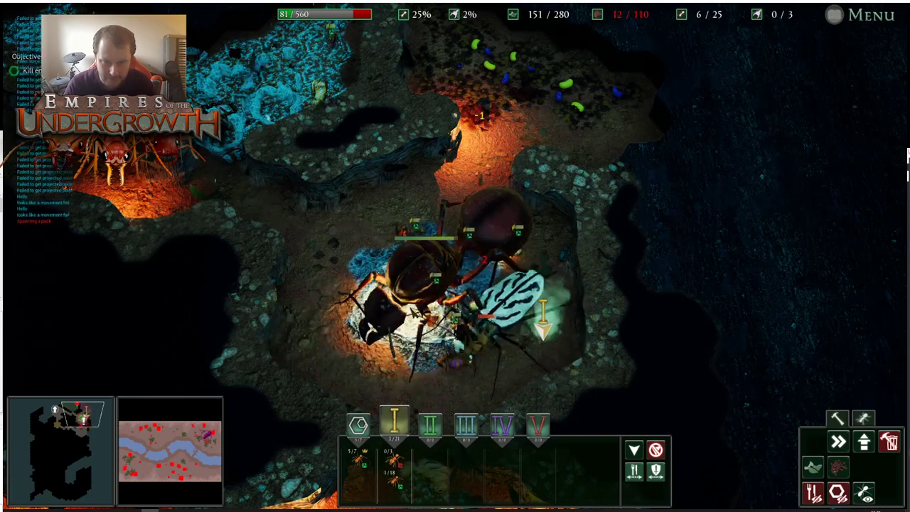
# Examine the fight around the queen and check the tunnels west of her chamber
pyautogui.scroll(3, 455, 284)
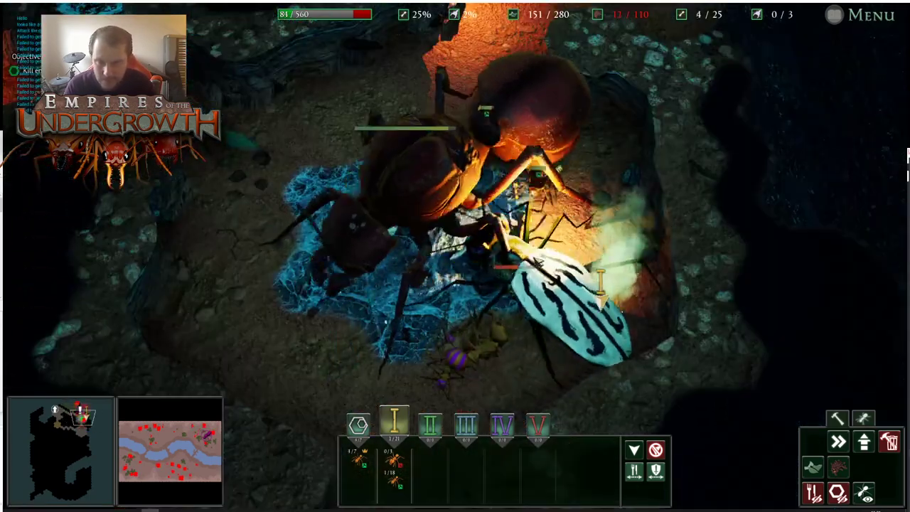
pyautogui.scroll(-3, 455, 256)
pyautogui.press('s')
pyautogui.press('w')
pyautogui.press('a')
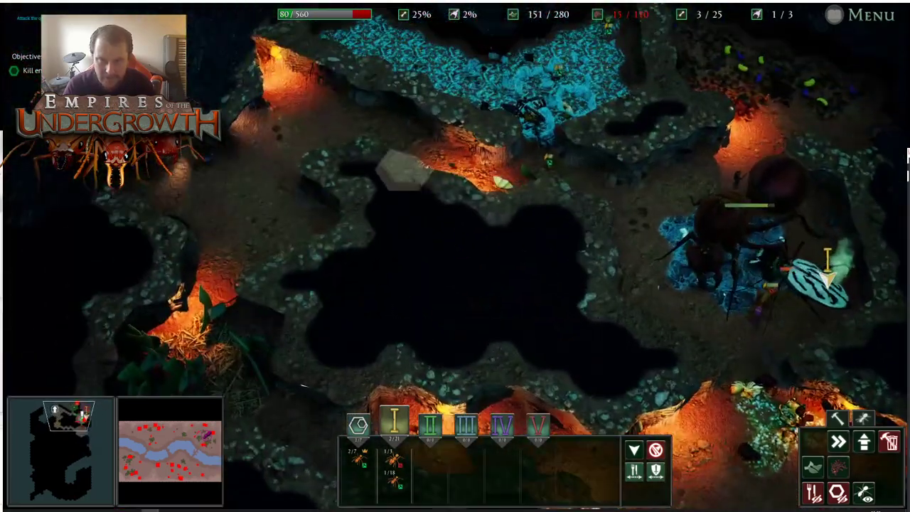
pyautogui.press('d')
pyautogui.press('d')
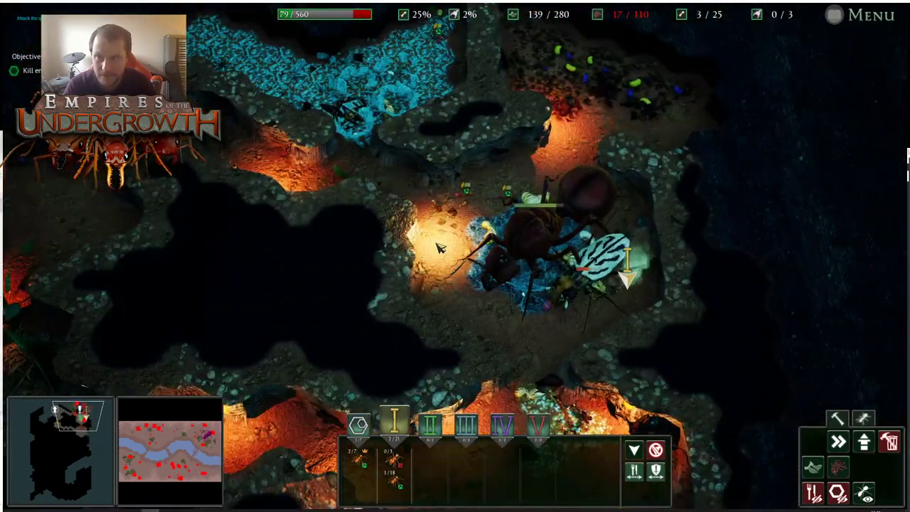
pyautogui.press('d')
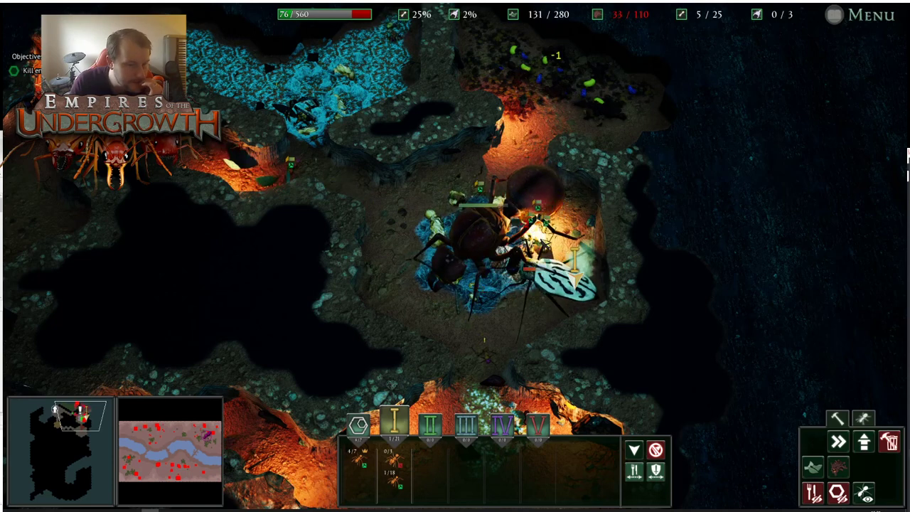
# Inspect the blue brood chamber northwest of the queen and check the colony's remaining worker count
pyautogui.press('w')
pyautogui.press('a')
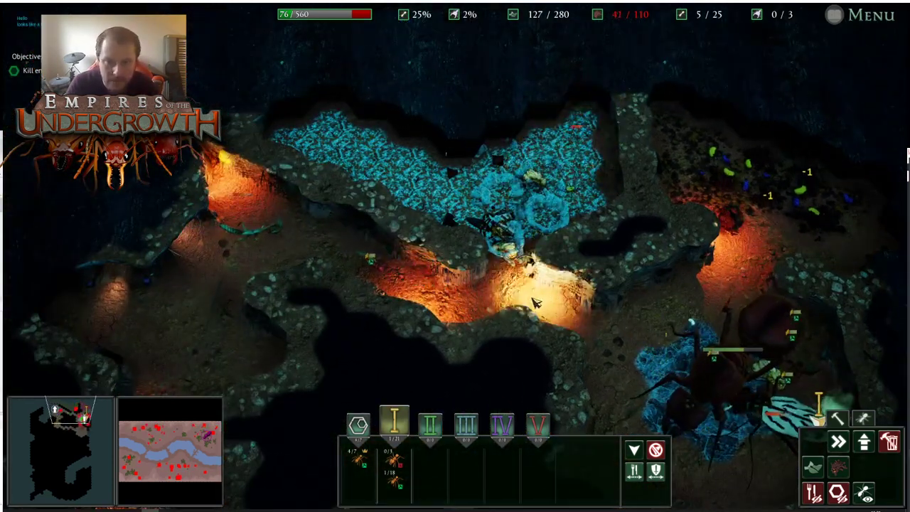
pyautogui.press('d')
pyautogui.press('s')
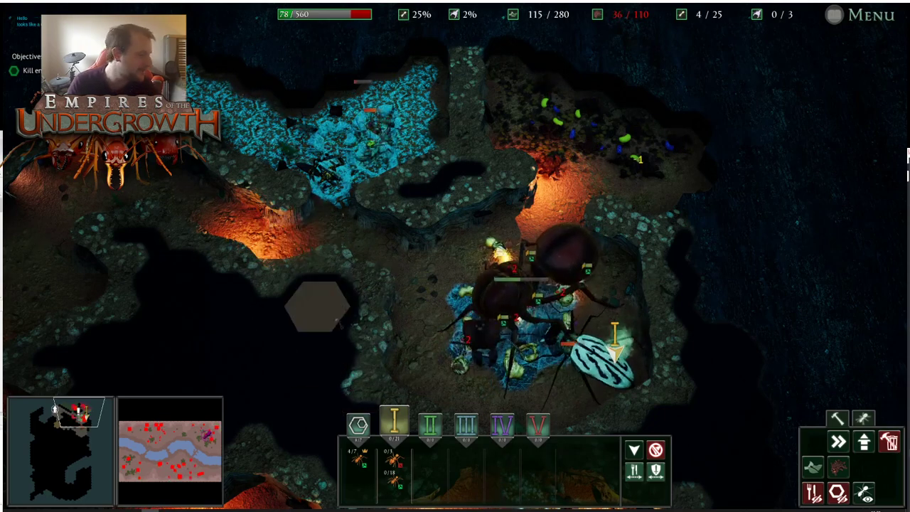
pyautogui.rightClick(376, 147)
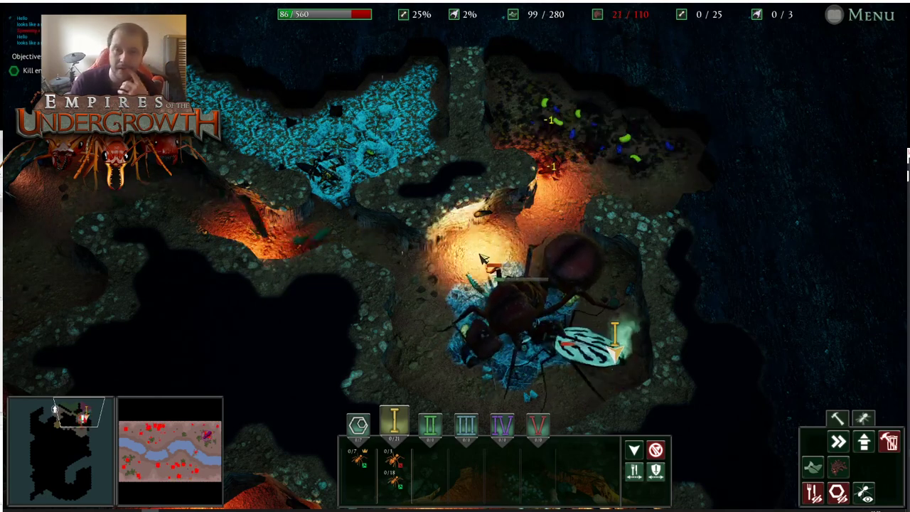
pyautogui.press('w')
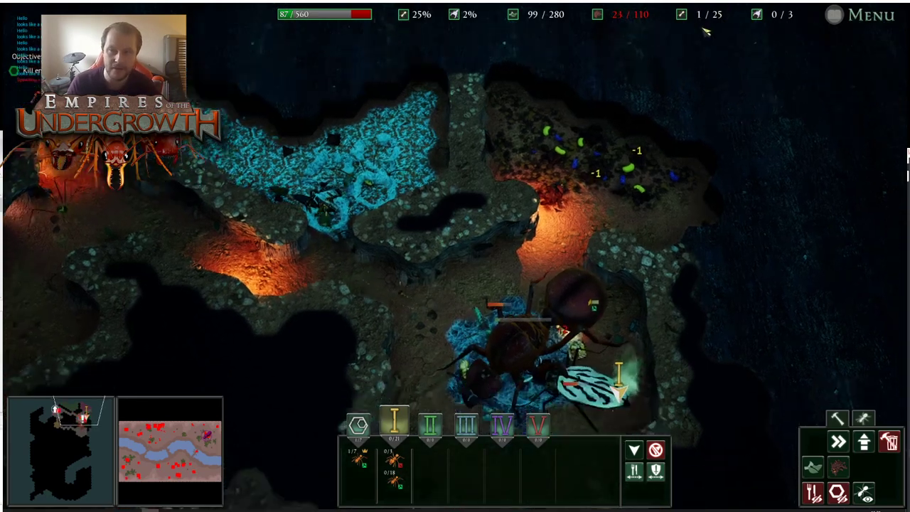
pyautogui.press('s')
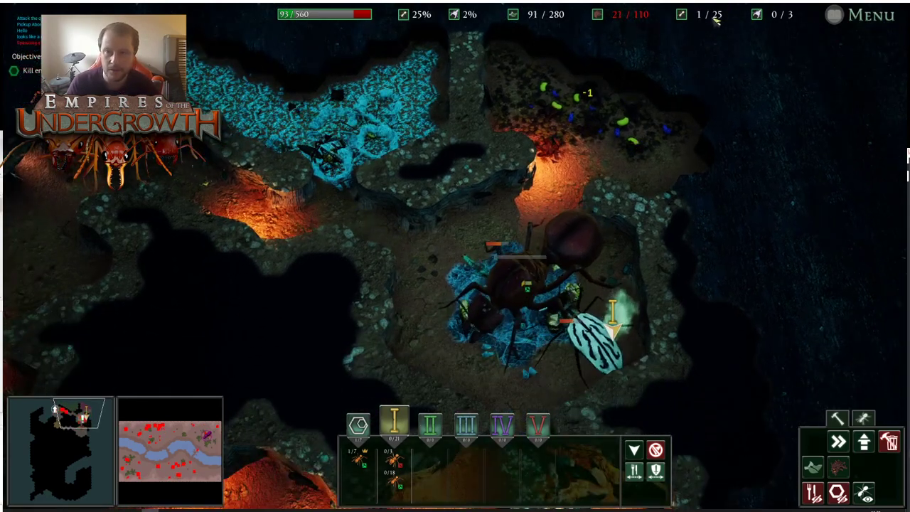
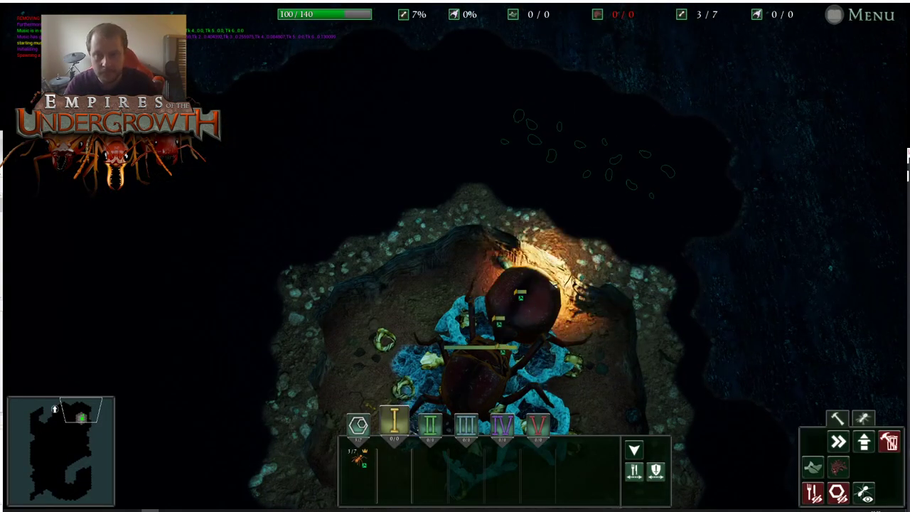
# In the restarted match, mark a tunnel for digging from the queen chamber's west wall towards the outlined cavern in the west
pyautogui.press('a')
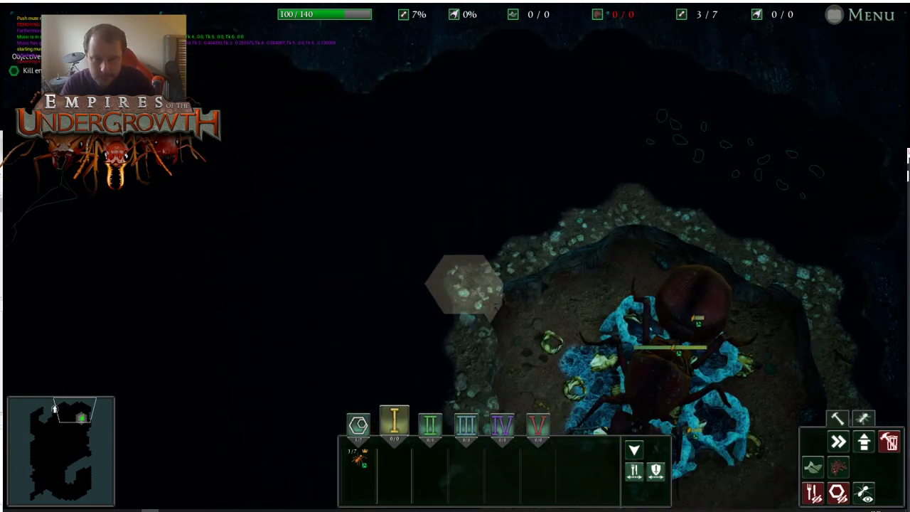
pyautogui.moveTo(464, 284); pyautogui.dragTo(126, 213)
pyautogui.press('a')
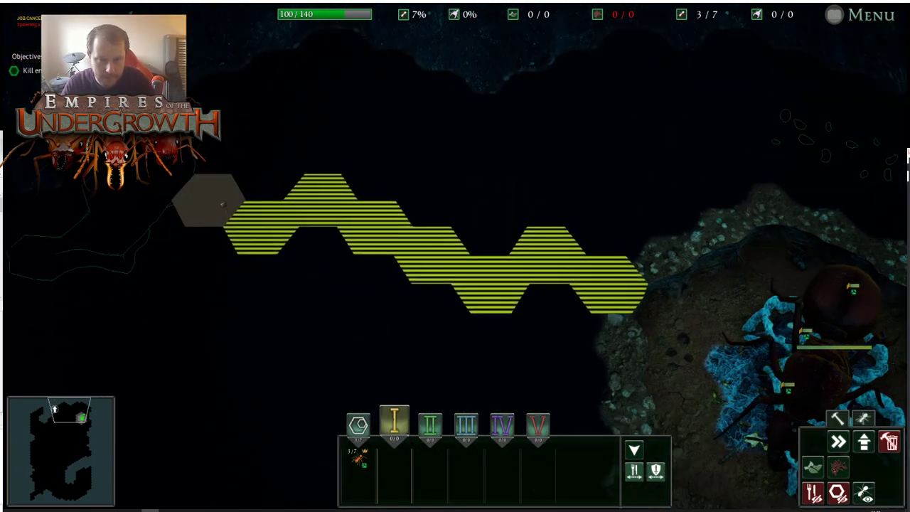
pyautogui.click(220, 204)
pyautogui.press('d')
pyautogui.press('a')
pyautogui.press('s')
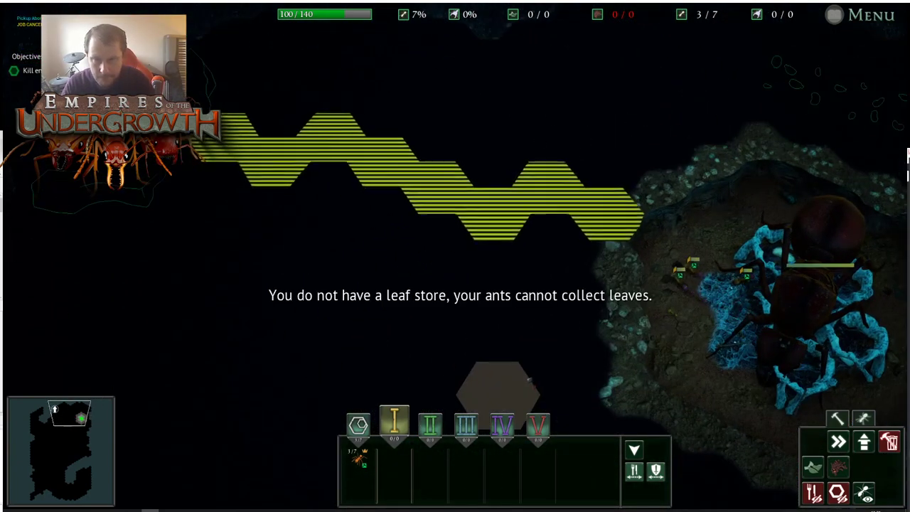
# Follow the workers' progress along the western tunnel and survey the unexcavated ground around it
pyautogui.press('d')
pyautogui.press('w')
pyautogui.press('a')
pyautogui.press('s')
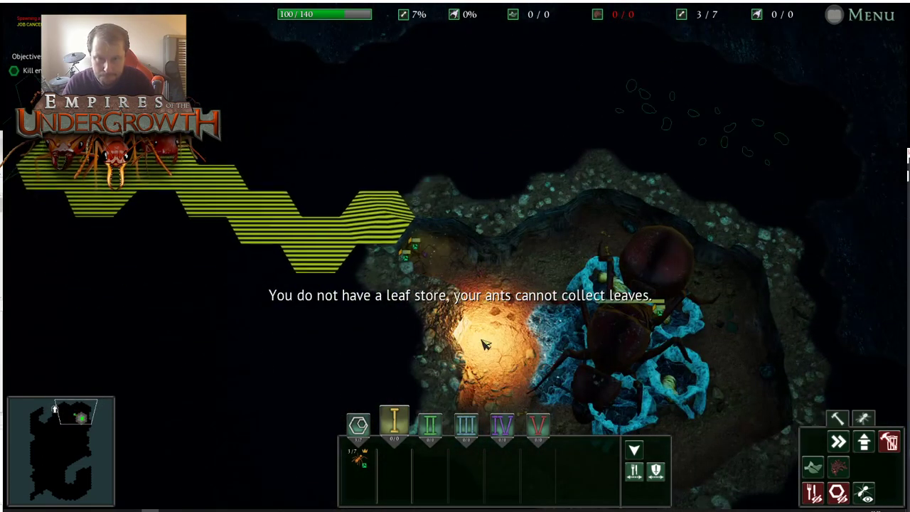
pyautogui.press('a')
pyautogui.press('w')
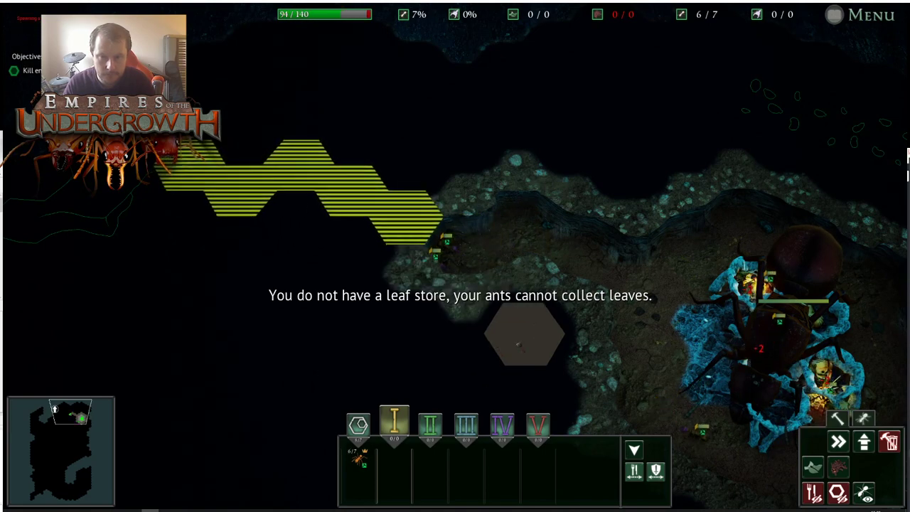
pyautogui.press('a')
pyautogui.press('s')
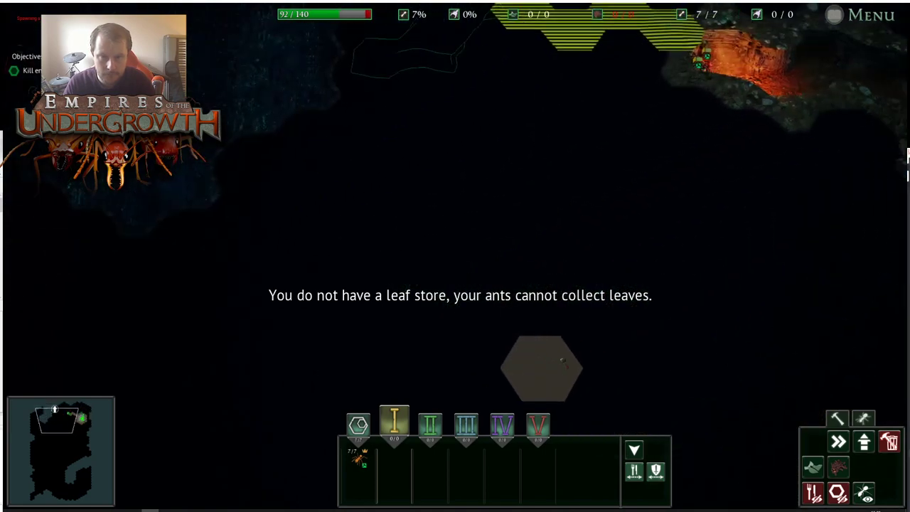
pyautogui.press('d')
pyautogui.press('w')
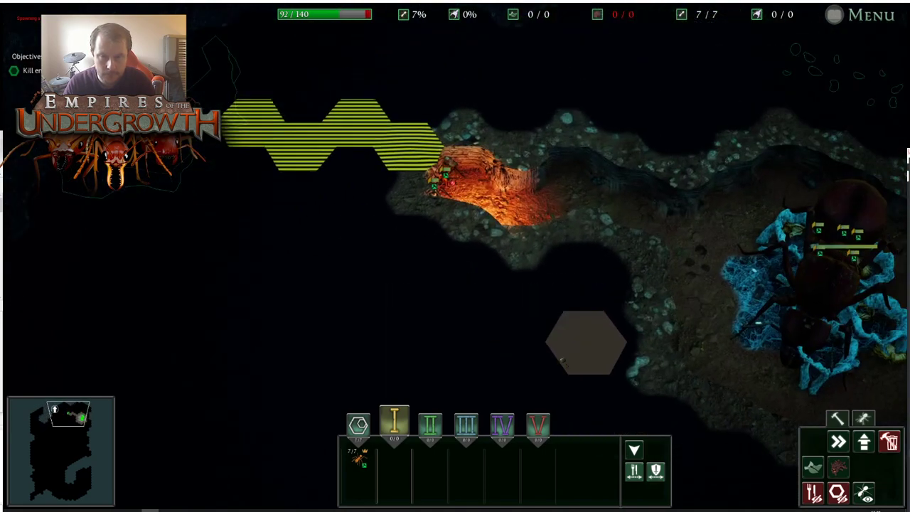
pyautogui.press('a')
pyautogui.press('s')
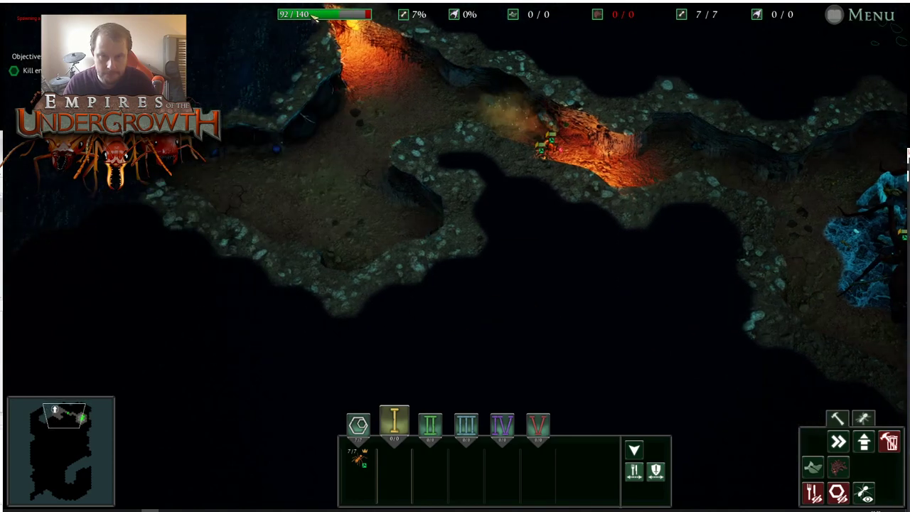
# Mark a strip of wall along the northwest edge of the opened western cavern for digging
pyautogui.moveTo(314, 17); pyautogui.dragTo(189, 177)
pyautogui.press('w')
pyautogui.press('s')
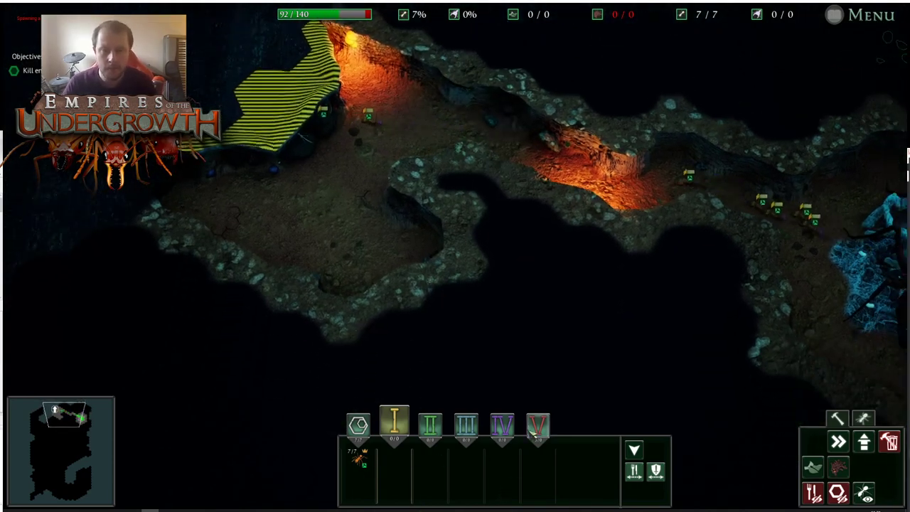
# Mark a chamber for digging south of the western cavern, joined to it by a narrow passage through the cavern's south wall
pyautogui.press('s')
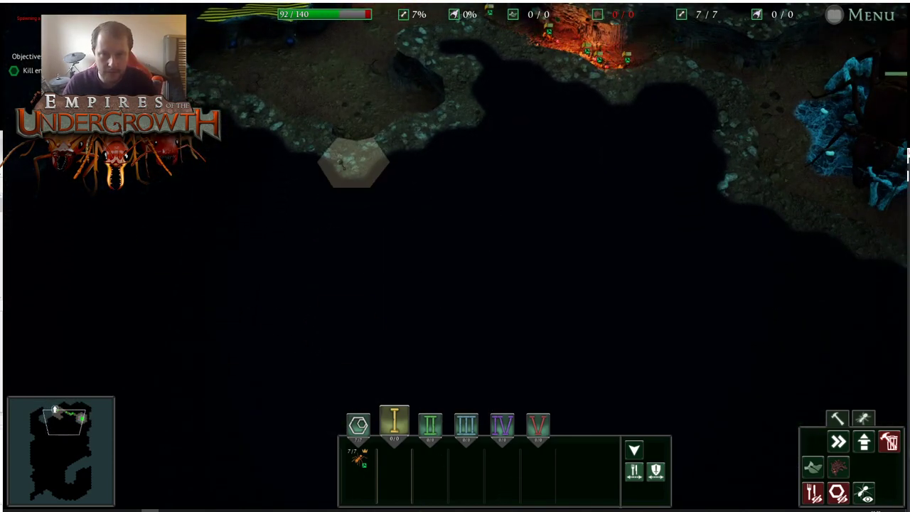
pyautogui.press('w')
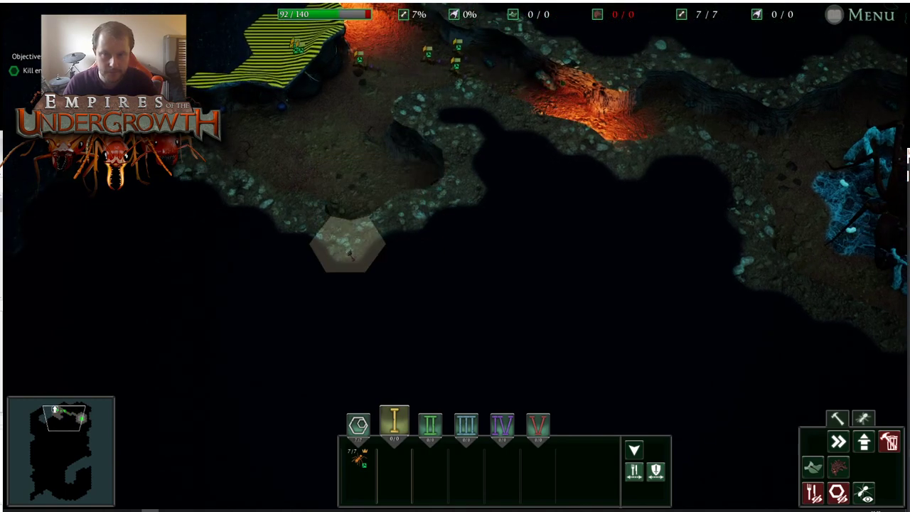
pyautogui.press('s')
pyautogui.press('a')
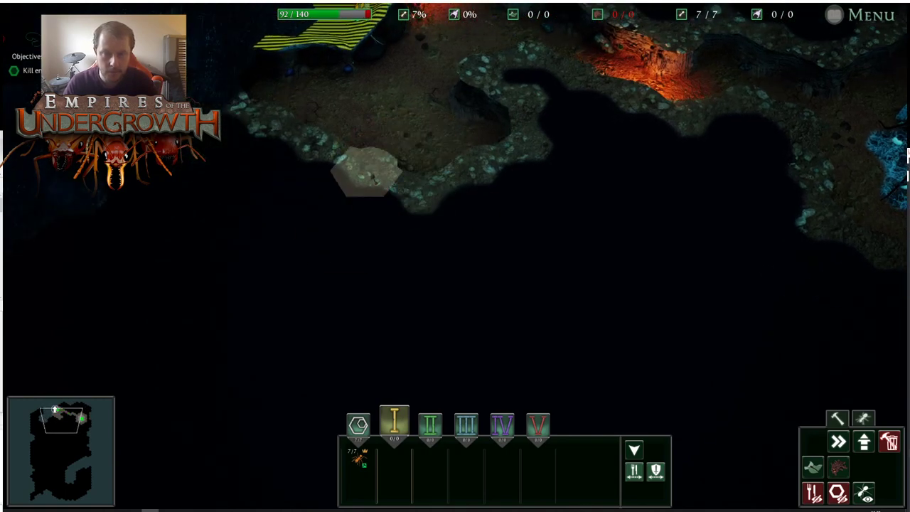
pyautogui.click(366, 175)
pyautogui.click(361, 227)
pyautogui.click(309, 255)
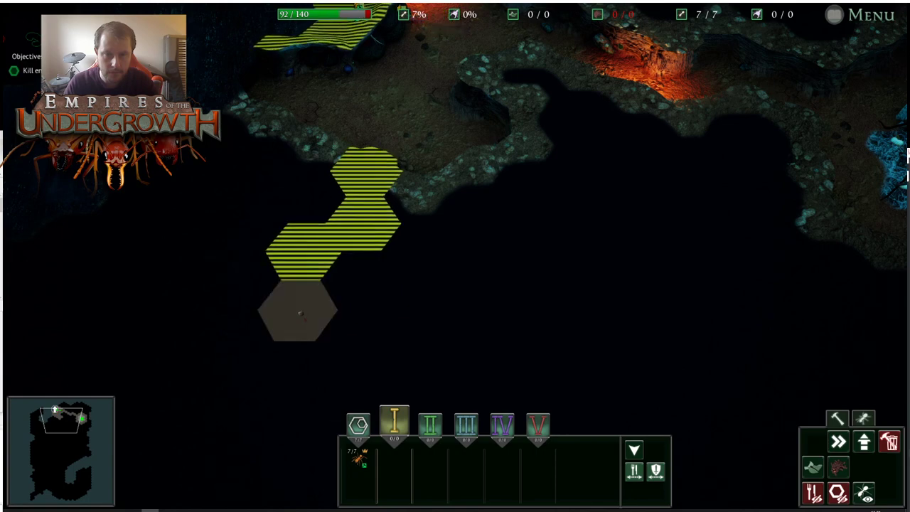
pyautogui.click(299, 311)
pyautogui.click(356, 335)
pyautogui.click(370, 288)
pyautogui.click(407, 292)
pyautogui.click(408, 285)
# Widen the chamber marked for digging south of the western cavern by adding dig tiles along its west and southwest edges
pyautogui.press('d')
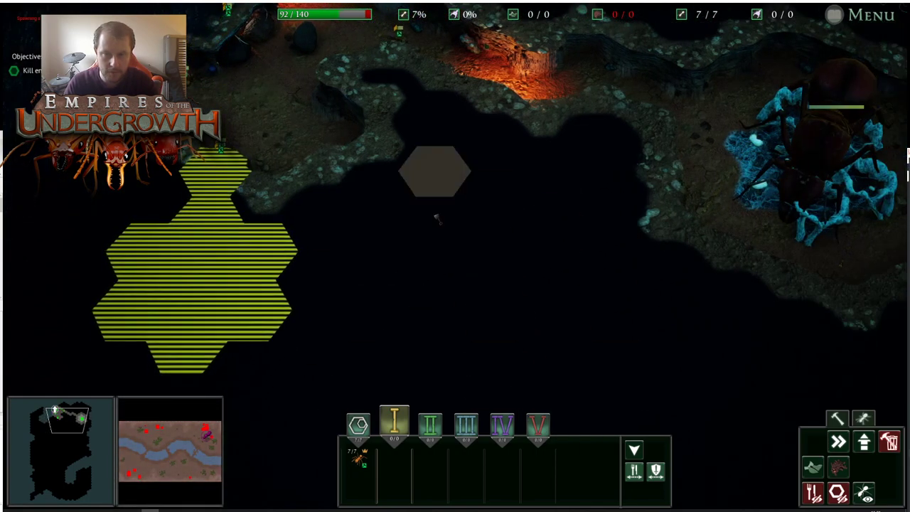
pyautogui.press('s')
pyautogui.press('a')
pyautogui.press('s')
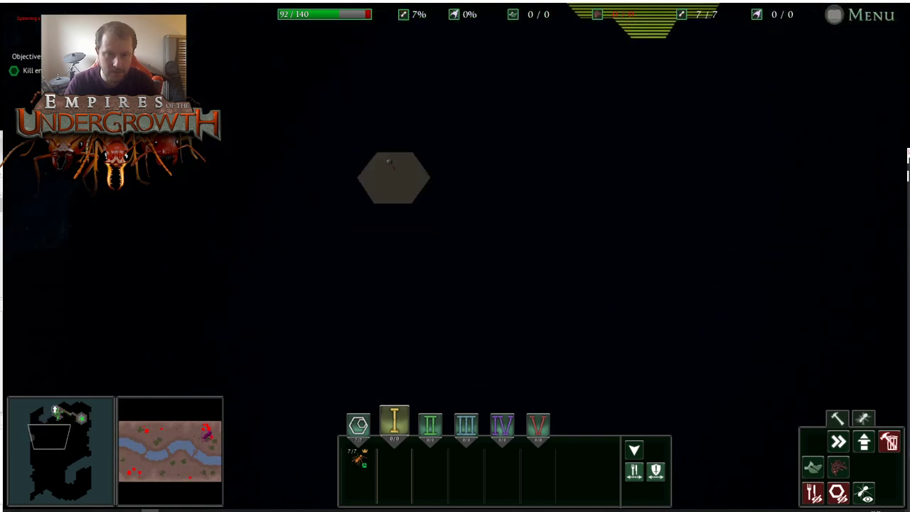
pyautogui.press('d')
pyautogui.press('w')
pyautogui.press('a')
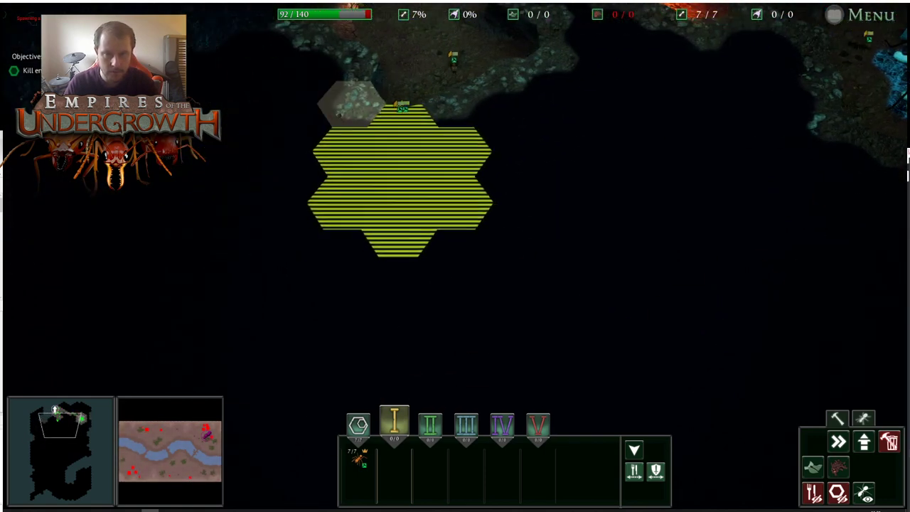
pyautogui.press('a')
pyautogui.click(339, 118)
pyautogui.click(303, 131)
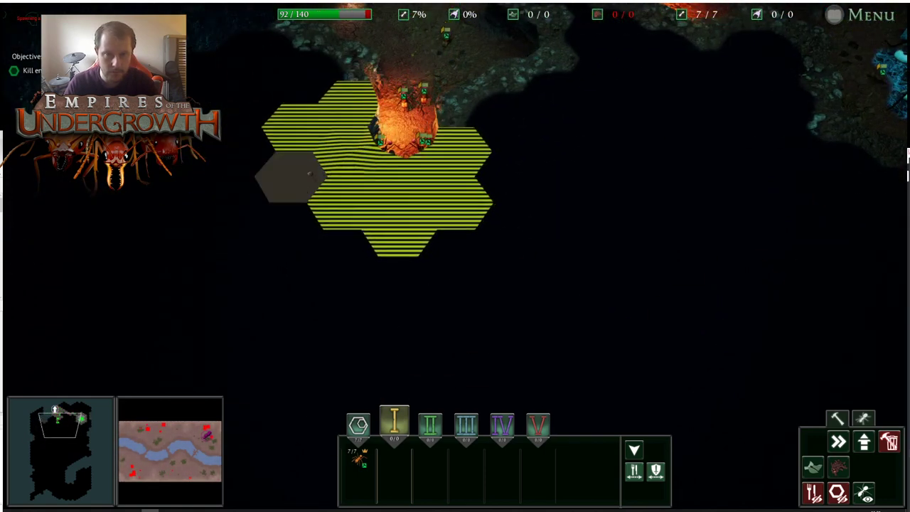
pyautogui.click(306, 188)
pyautogui.click(302, 254)
pyautogui.click(337, 280)
pyautogui.click(355, 281)
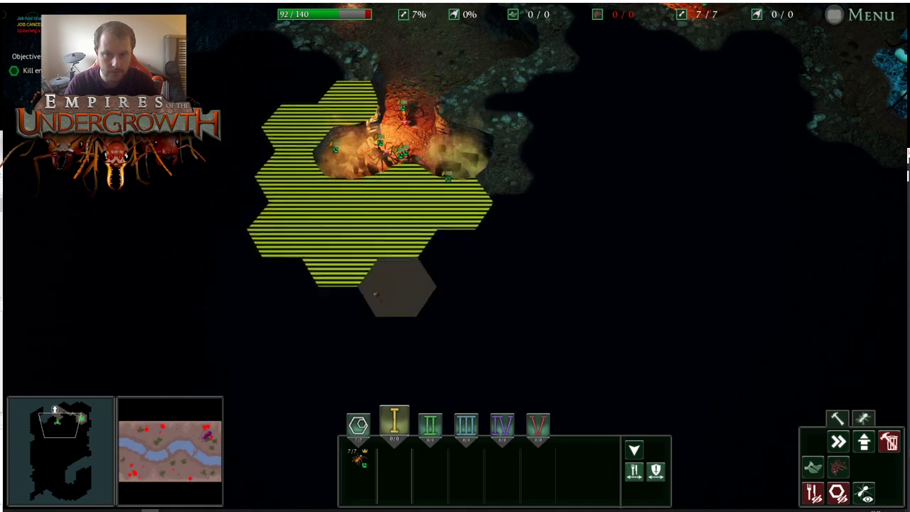
pyautogui.click(462, 256)
# Place a cluster of three leaf store tiles on the floor of the newly dug southern chamber
pyautogui.press('d')
pyautogui.press('w')
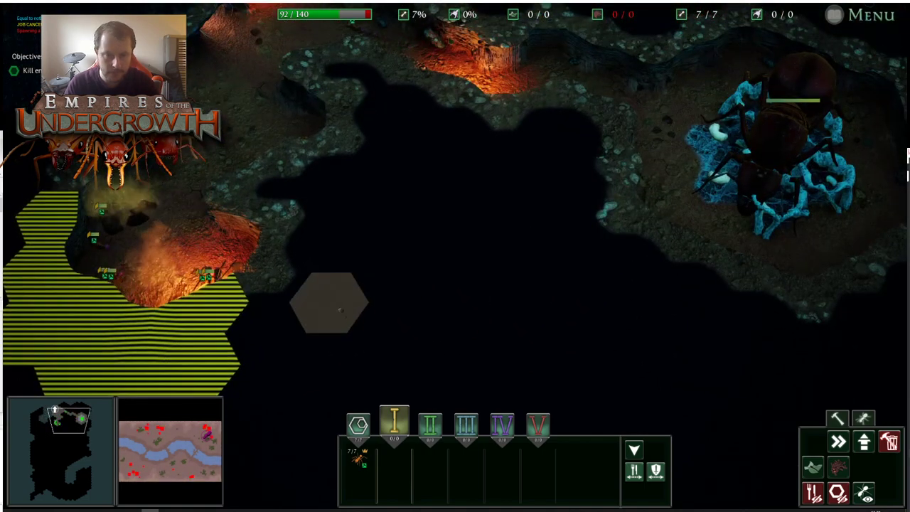
pyautogui.press('a')
pyautogui.press('w')
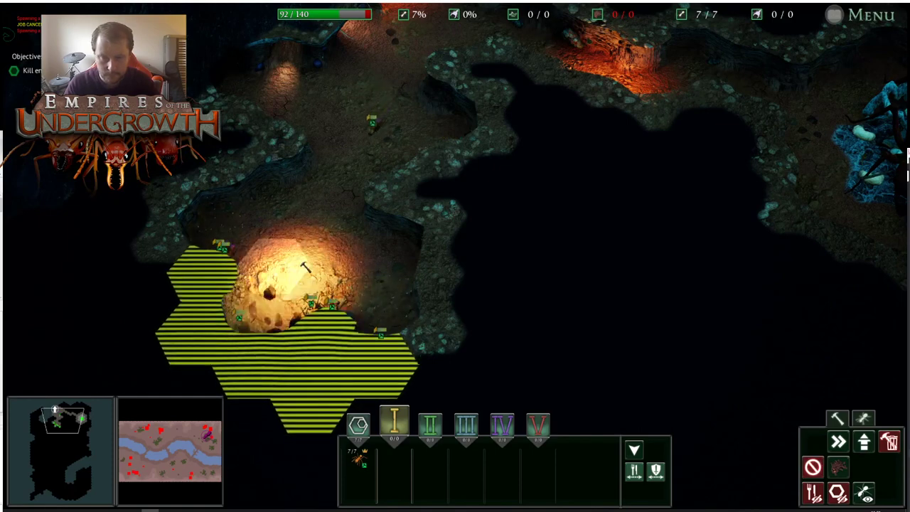
pyautogui.press('w')
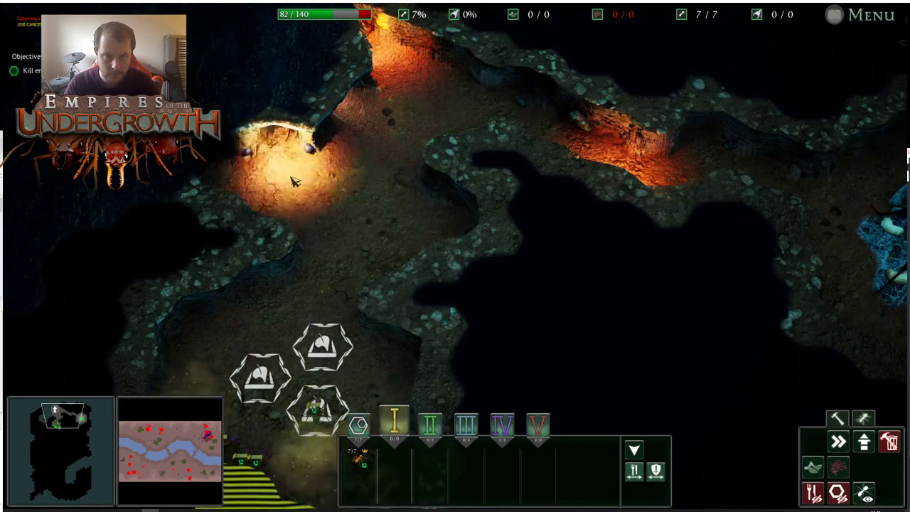
pyautogui.press('s')
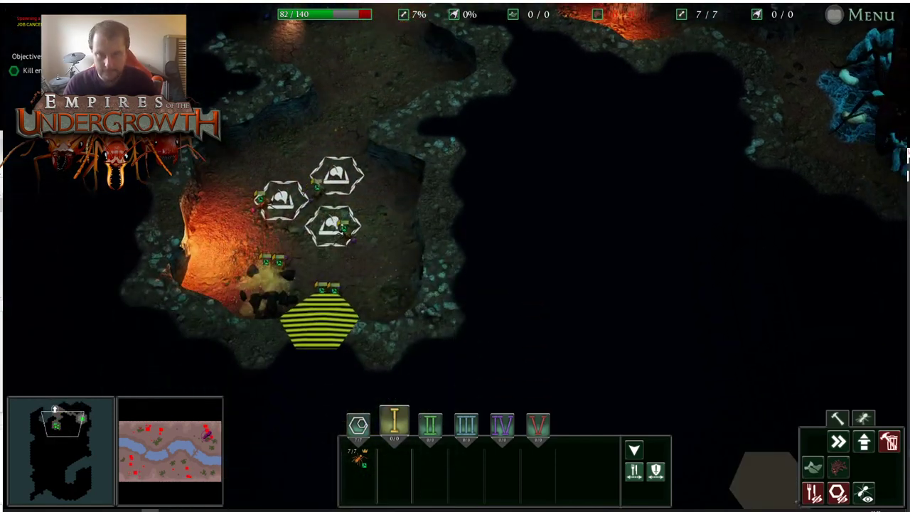
pyautogui.press('w')
pyautogui.press('a')
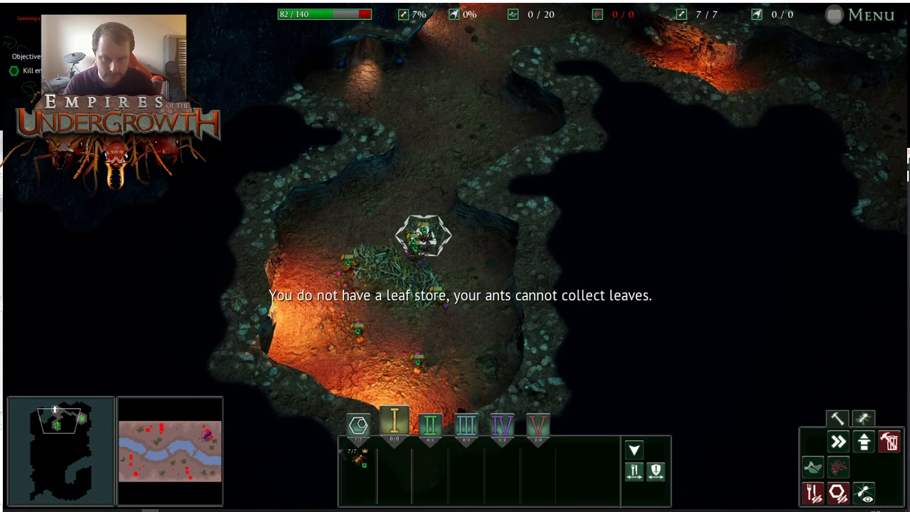
# Assign all seven worker ants to group I and send them to the small leafy plants on the surface
pyautogui.click(209, 439)
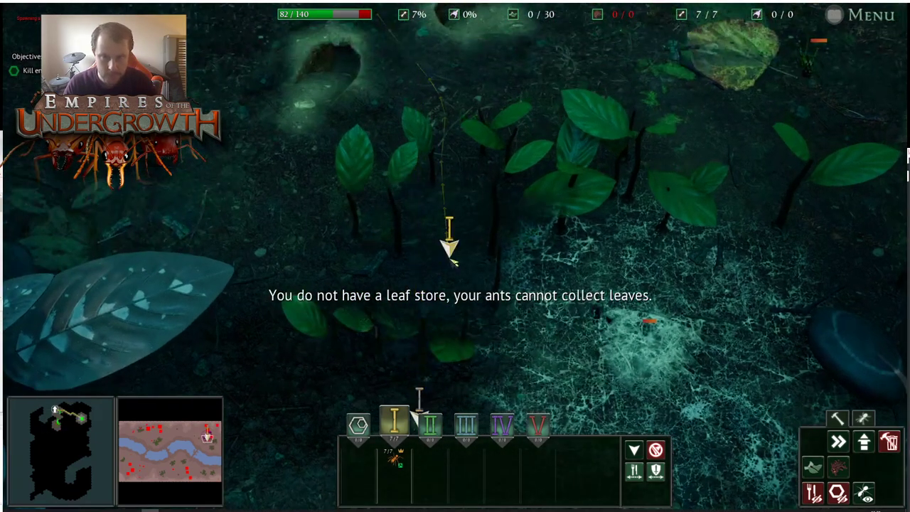
pyautogui.press('d')
pyautogui.press('w')
pyautogui.press('s')
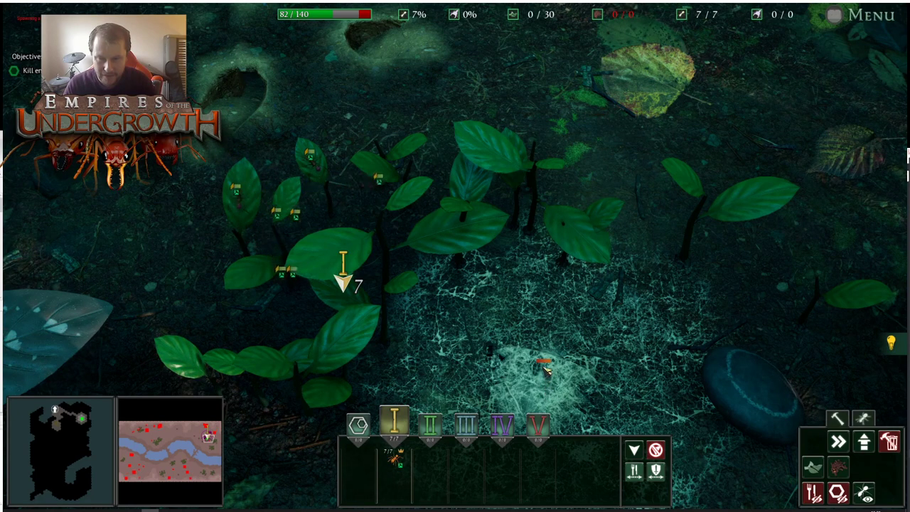
pyautogui.press('s')
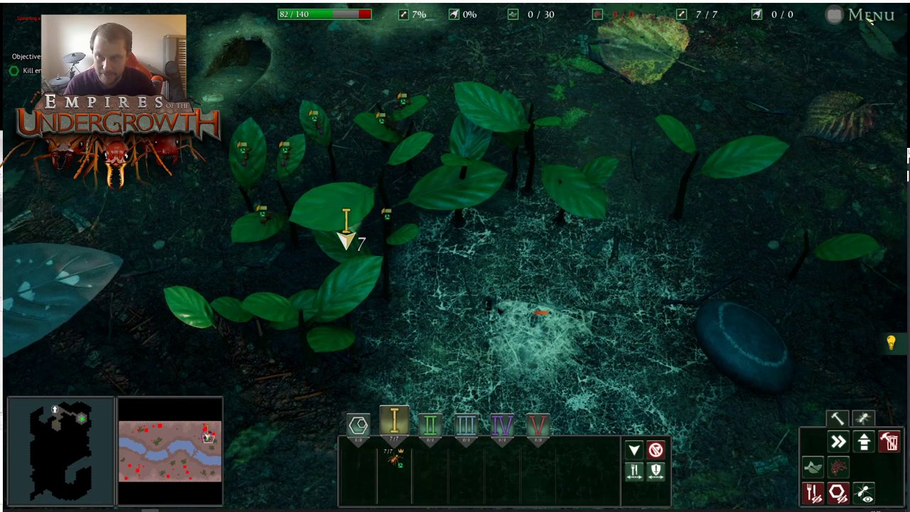
# Pause the game through its menu and resume it
pyautogui.click(867, 16)
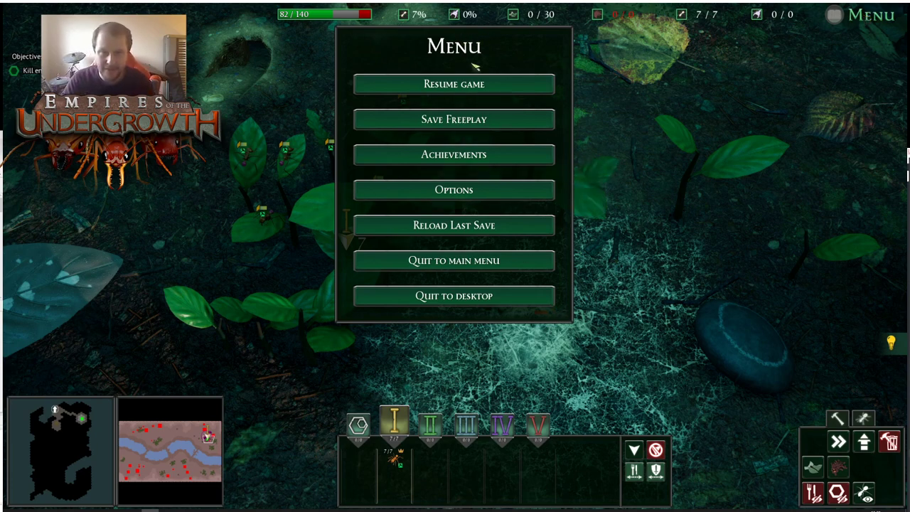
pyautogui.click(456, 89)
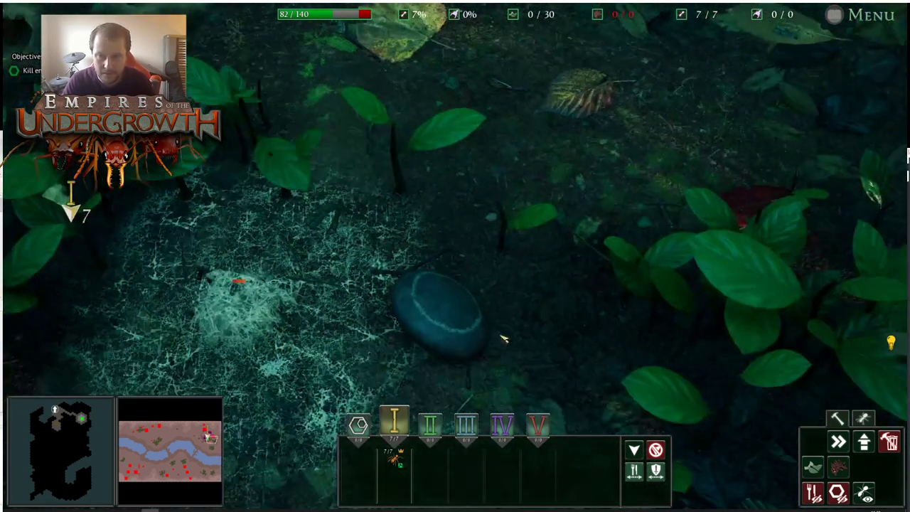
# Redirect the group I ants to the base of the large broad-leaved plant on the surface
pyautogui.press('a')
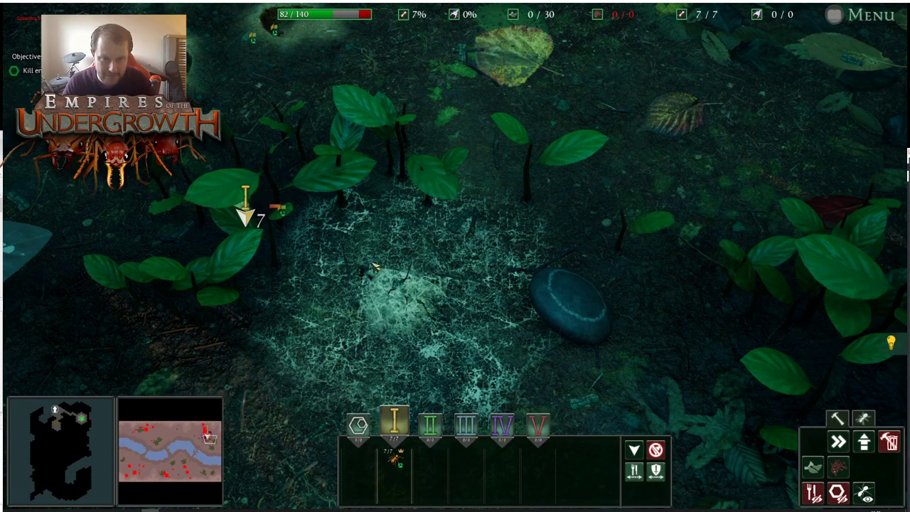
pyautogui.press('w')
pyautogui.press('a')
pyautogui.press('d')
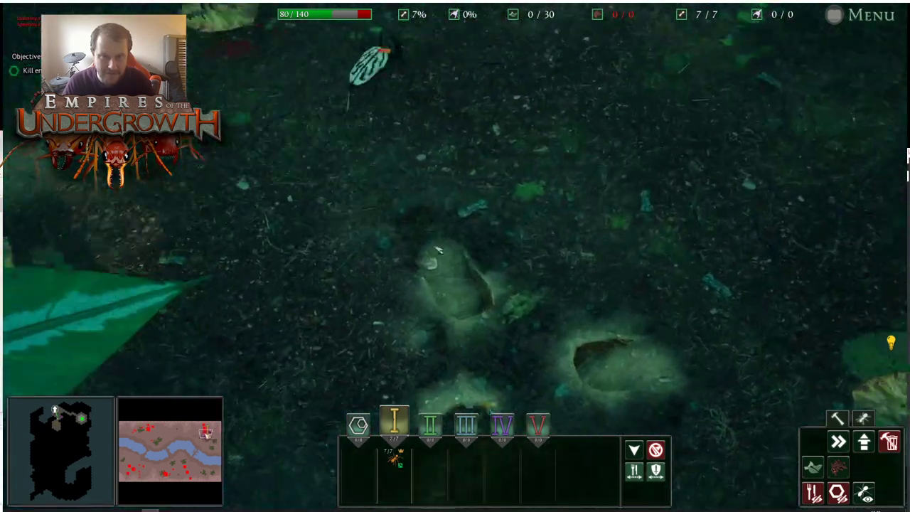
pyautogui.press('d')
pyautogui.press('s')
pyautogui.press('a')
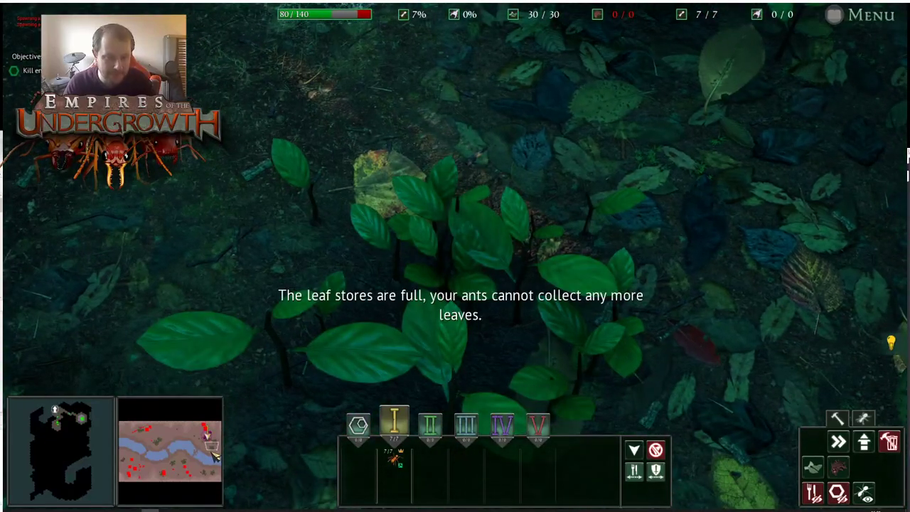
pyautogui.moveTo(212, 453); pyautogui.dragTo(202, 437)
pyautogui.rightClick(407, 281)
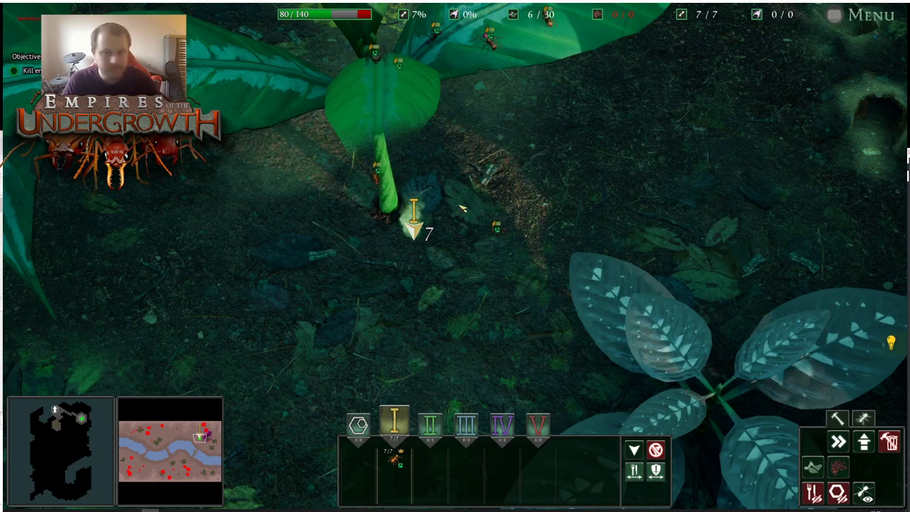
# Place four worker brood tiles along the western edge of the leaf store chamber
pyautogui.click(839, 420)
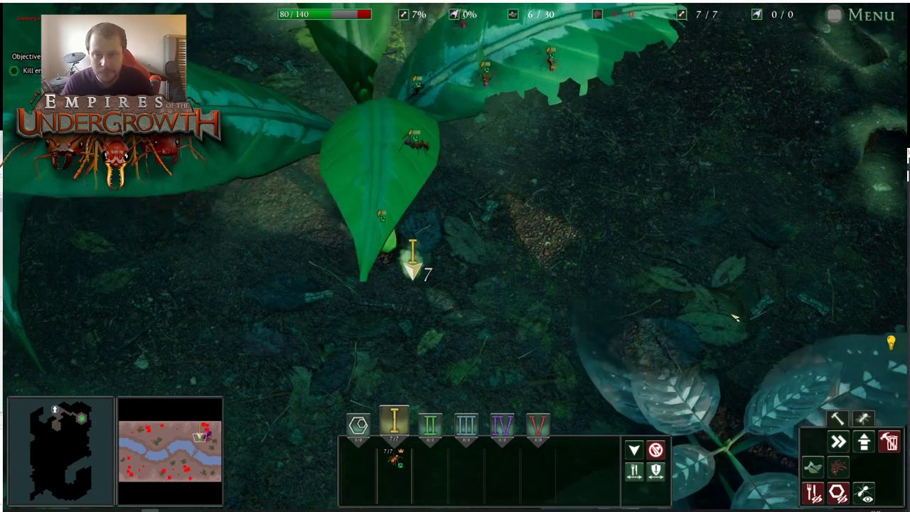
pyautogui.click(862, 419)
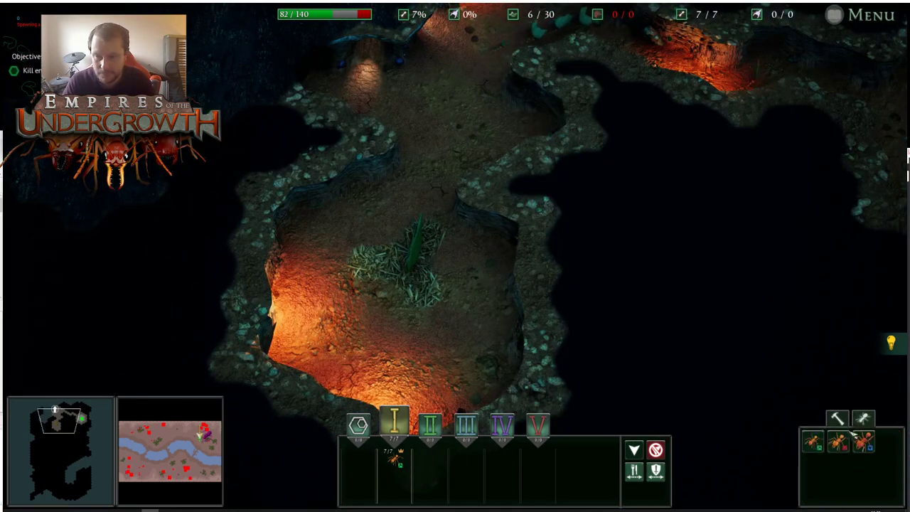
pyautogui.moveTo(377, 219)
pyautogui.mouseDown()
pyautogui.moveTo(303, 349)
pyautogui.moveTo(474, 322)
pyautogui.mouseUp()
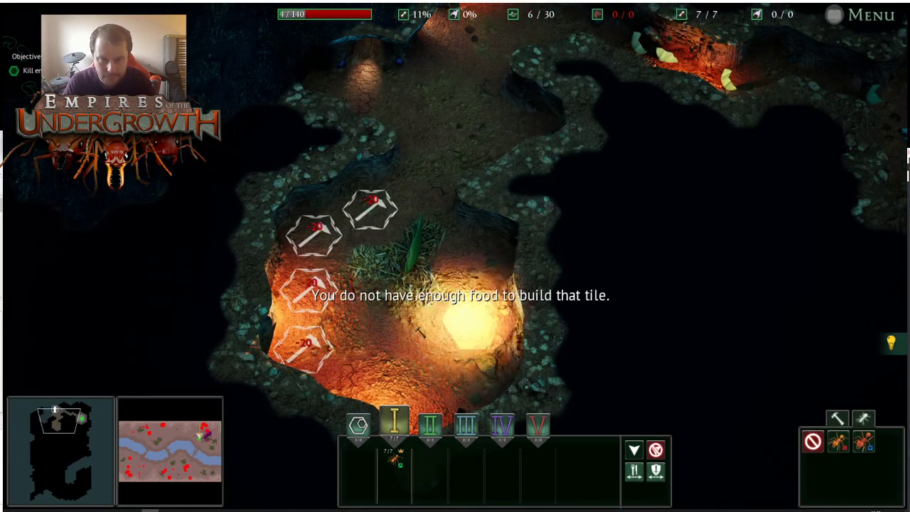
pyautogui.rightClick(510, 335)
# Mark the wall tile above the orange-lit alcove in the tunnel to the queen's chamber for digging
pyautogui.press('d')
pyautogui.press('w')
pyautogui.press('a')
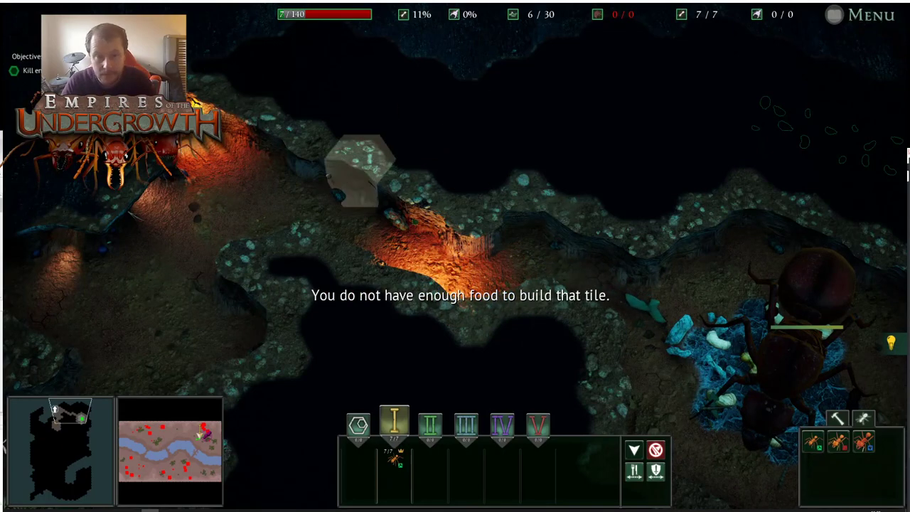
pyautogui.press('w')
pyautogui.press('d')
pyautogui.press('s')
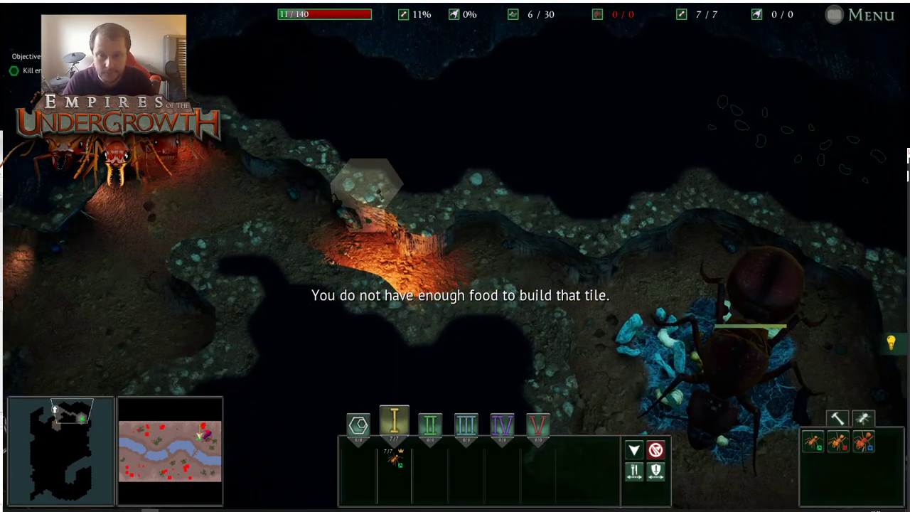
pyautogui.click(422, 213)
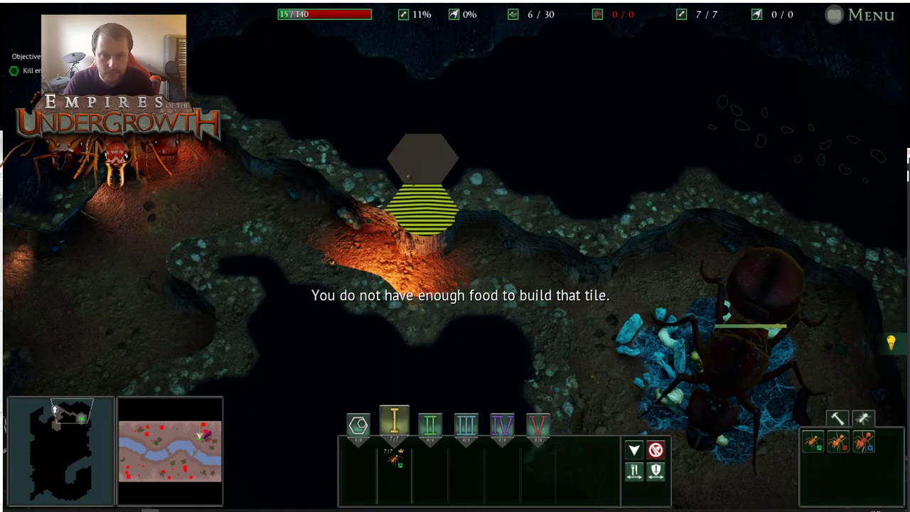
# Survey the unexcavated ground around the queen's chamber and the leaf store chamber for places to dig
pyautogui.press('s')
pyautogui.press('a')
pyautogui.press('a')
pyautogui.press('s')
pyautogui.press('w')
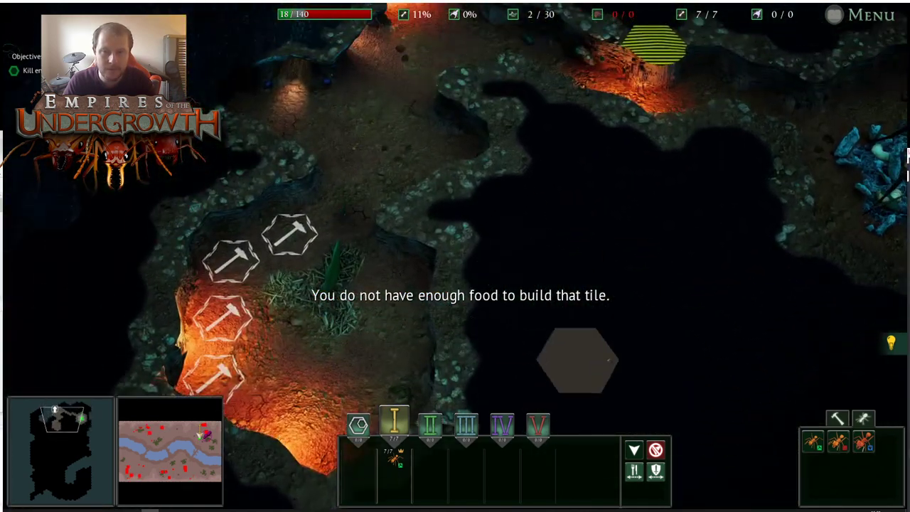
pyautogui.press('d')
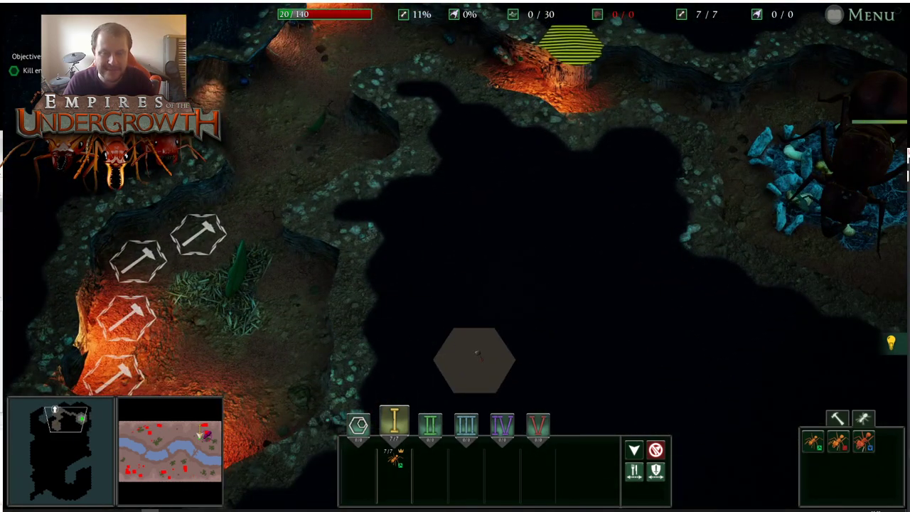
pyautogui.press('d')
pyautogui.press('s')
pyautogui.press('a')
pyautogui.press('d')
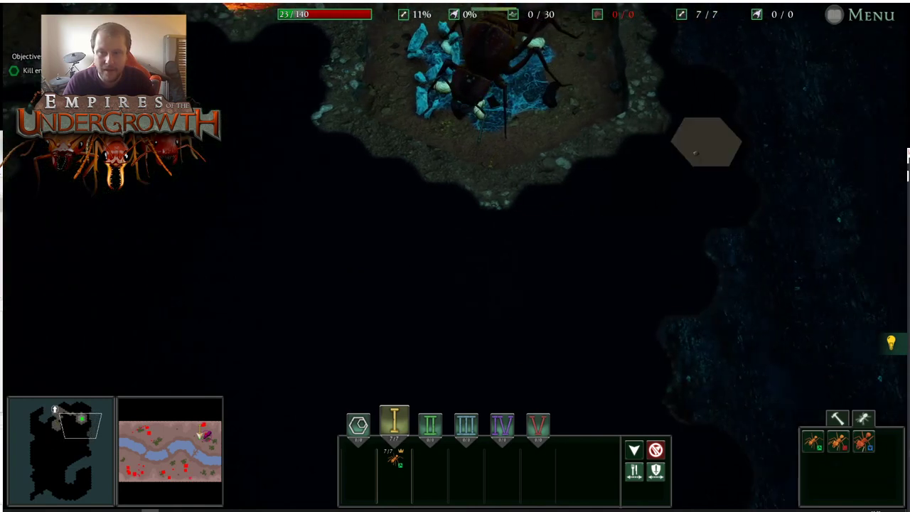
pyautogui.press('w')
pyautogui.press('s')
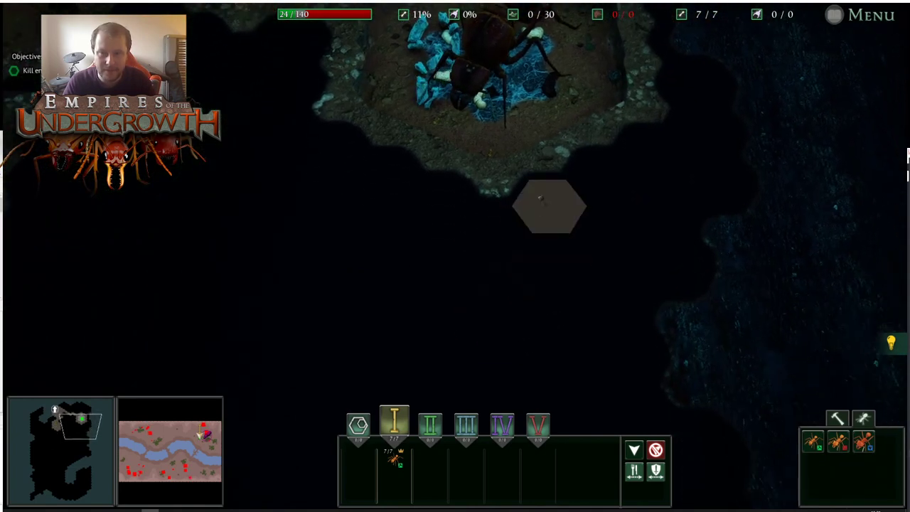
pyautogui.press('a')
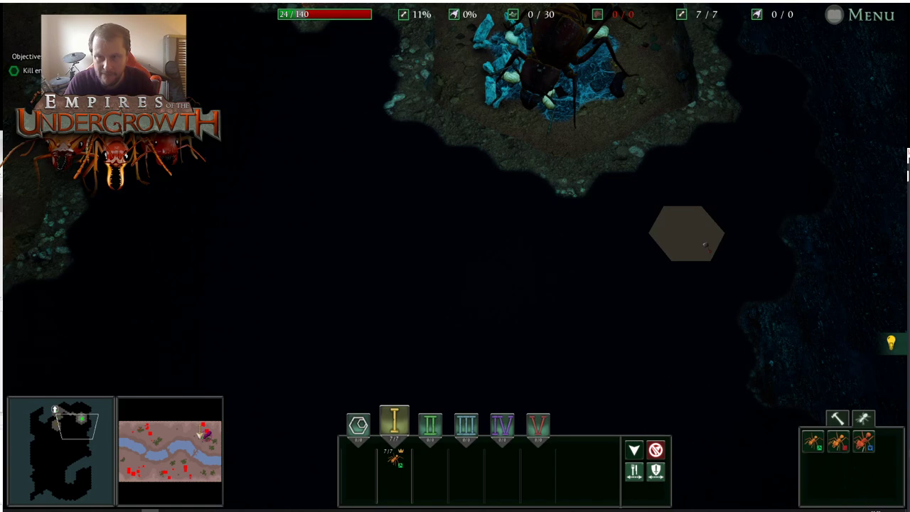
pyautogui.press('w')
pyautogui.press('s')
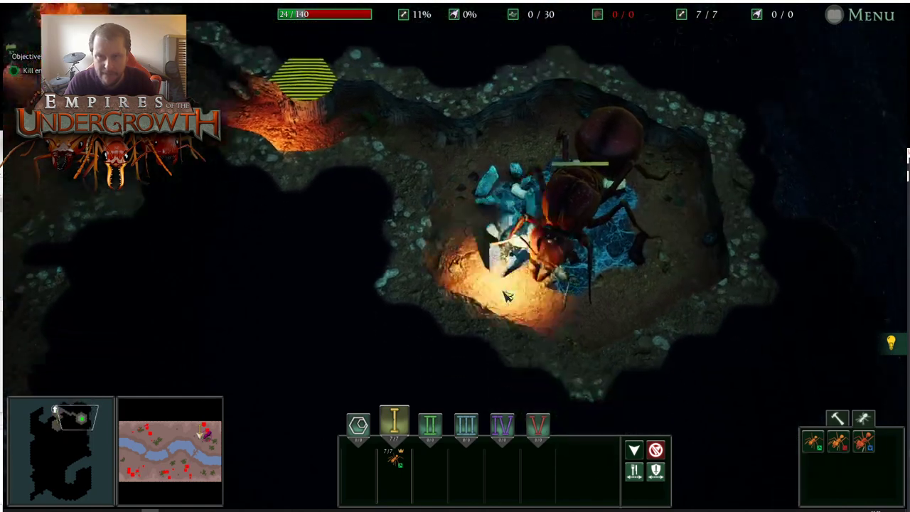
pyautogui.press('a')
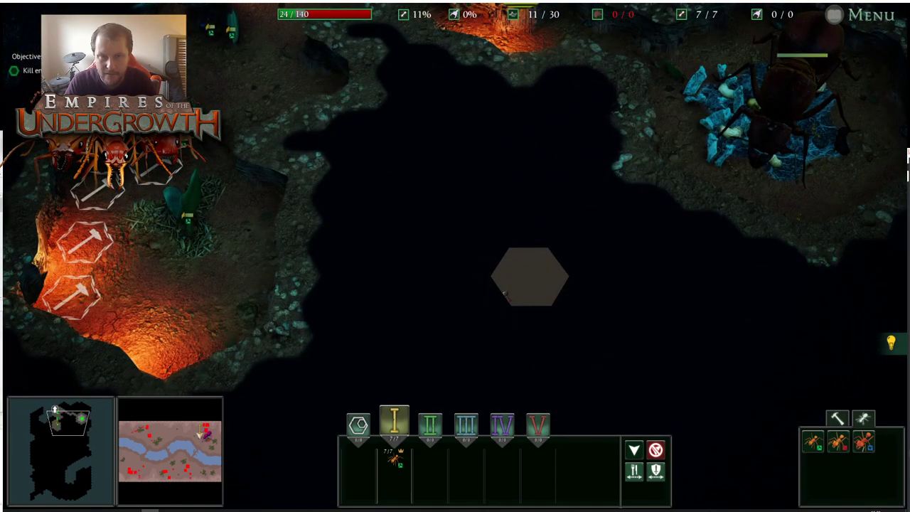
pyautogui.press('a')
pyautogui.press('s')
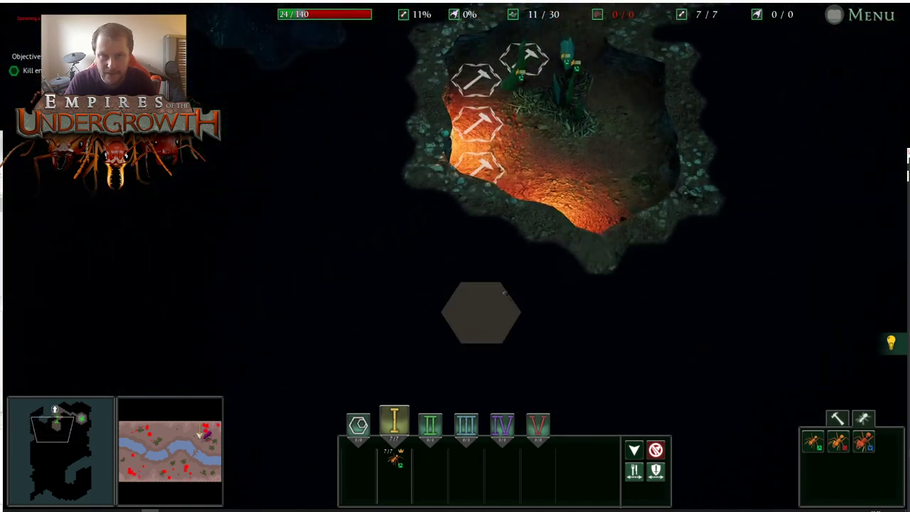
pyautogui.press('w')
pyautogui.press('a')
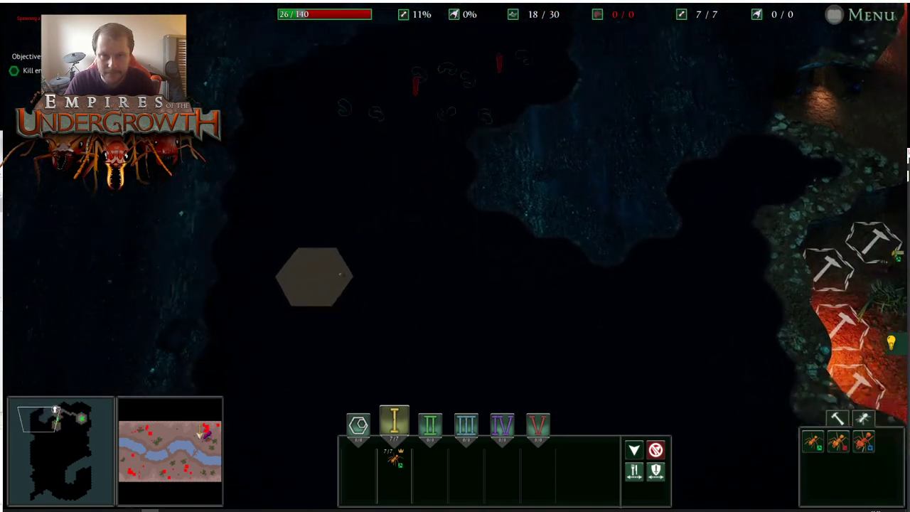
# Mark a connecting passage and a large new chamber west of the leaf store chamber for excavation
pyautogui.press('d')
pyautogui.press('s')
pyautogui.press('w')
pyautogui.press('w')
pyautogui.press('d')
pyautogui.press('a')
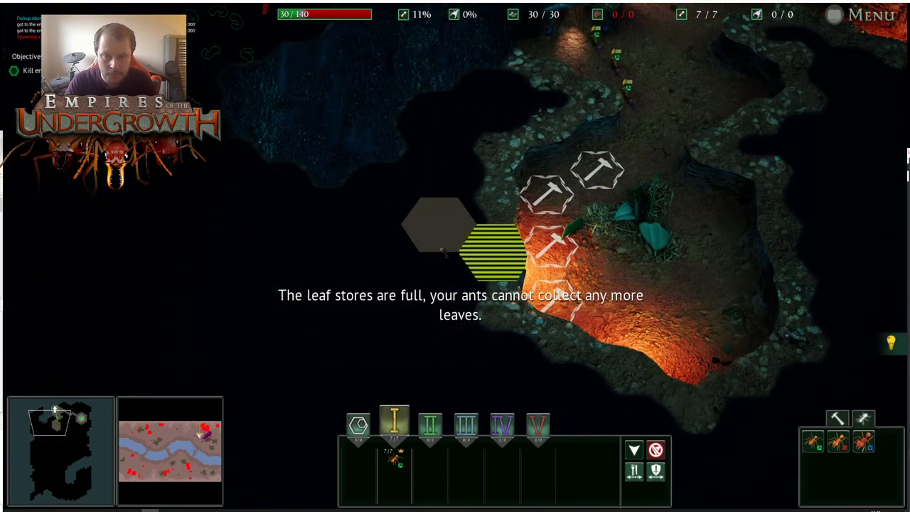
pyautogui.moveTo(369, 272)
pyautogui.mouseDown()
pyautogui.moveTo(260, 381)
pyautogui.moveTo(404, 165)
pyautogui.moveTo(441, 159)
pyautogui.moveTo(461, 134)
pyautogui.mouseUp()
pyautogui.press('a')
pyautogui.press('s')
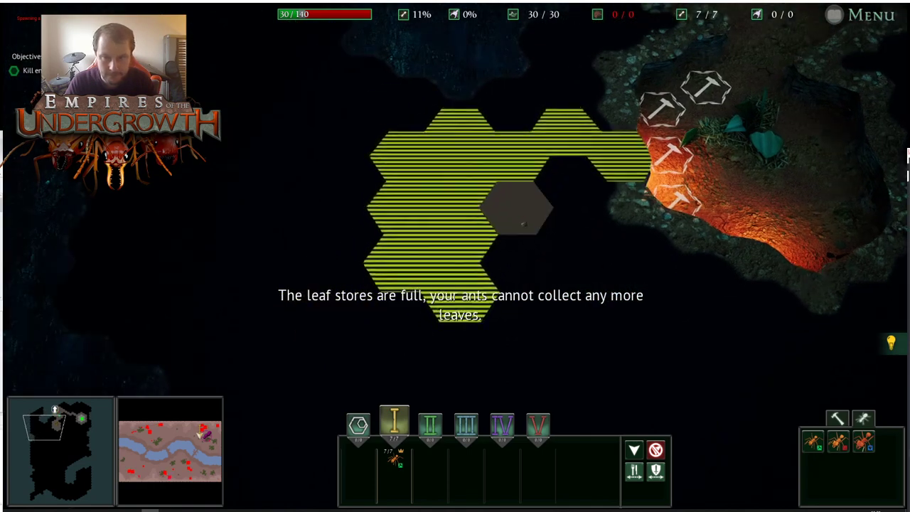
pyautogui.moveTo(518, 207); pyautogui.dragTo(521, 265)
pyautogui.press('d')
pyautogui.press('w')
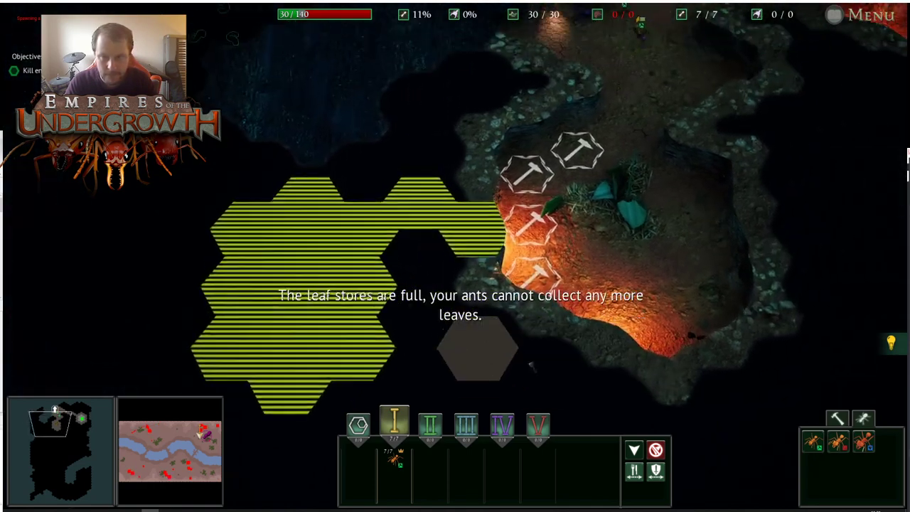
# Take the seven worker ants out of group I and return them to the ungrouped slot
pyautogui.press('d')
pyautogui.press('w')
pyautogui.press('s')
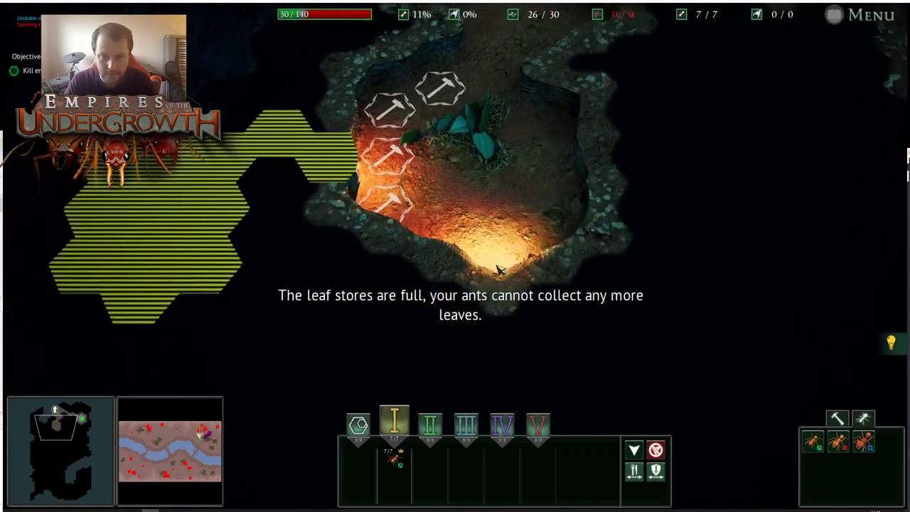
pyautogui.press('w')
pyautogui.press('s')
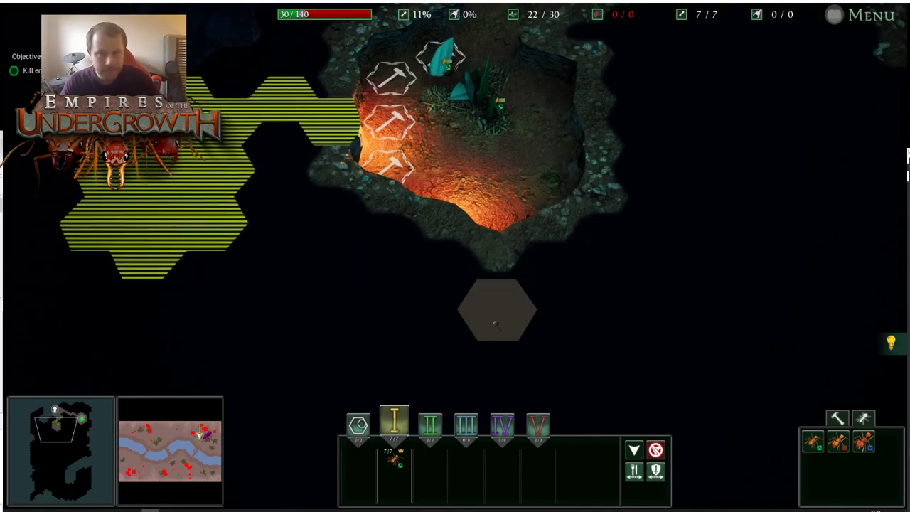
pyautogui.press('w')
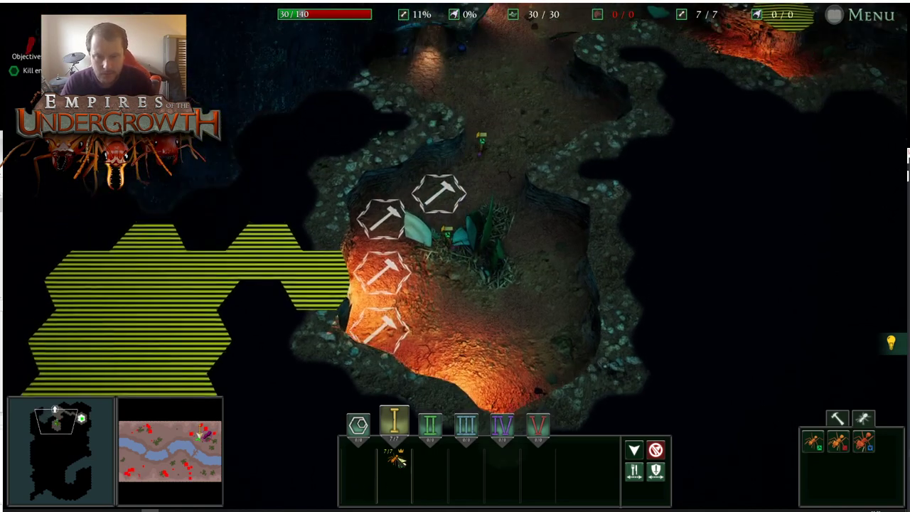
pyautogui.moveTo(398, 461); pyautogui.dragTo(360, 464)
# Mark a chamber north of the queen's tunnel for digging and extend it toward the northwest
pyautogui.press('w')
pyautogui.press('d')
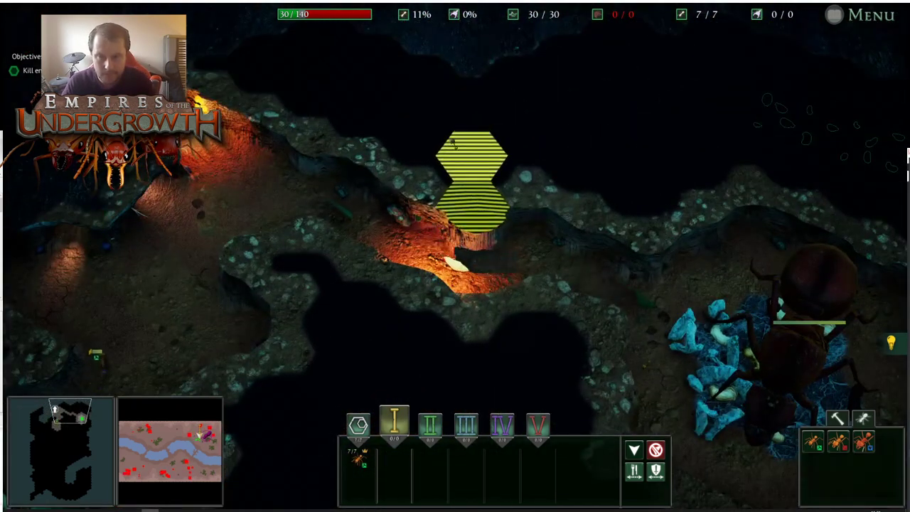
pyautogui.click(471, 109)
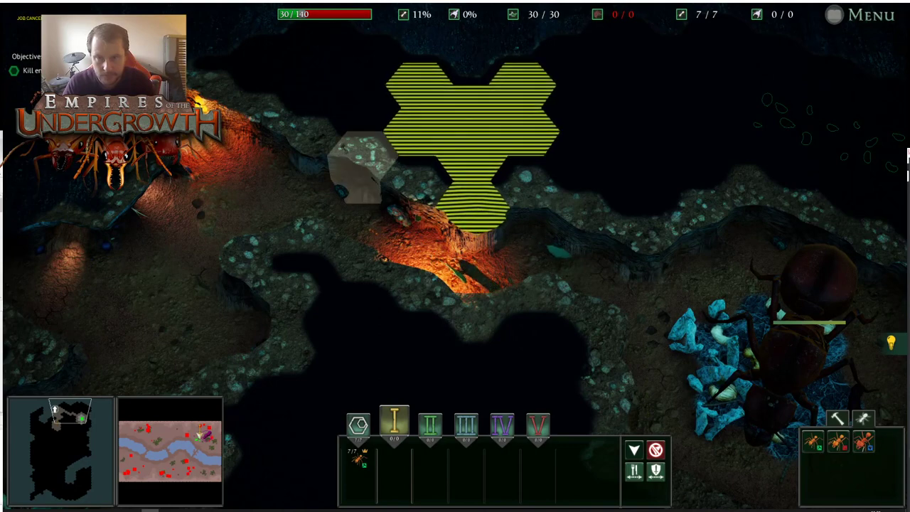
pyautogui.press('d')
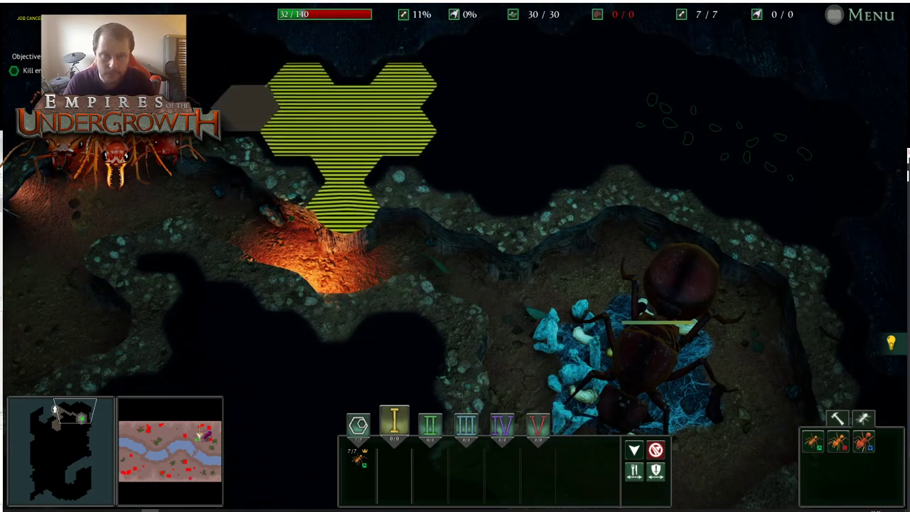
pyautogui.moveTo(254, 118); pyautogui.dragTo(202, 50)
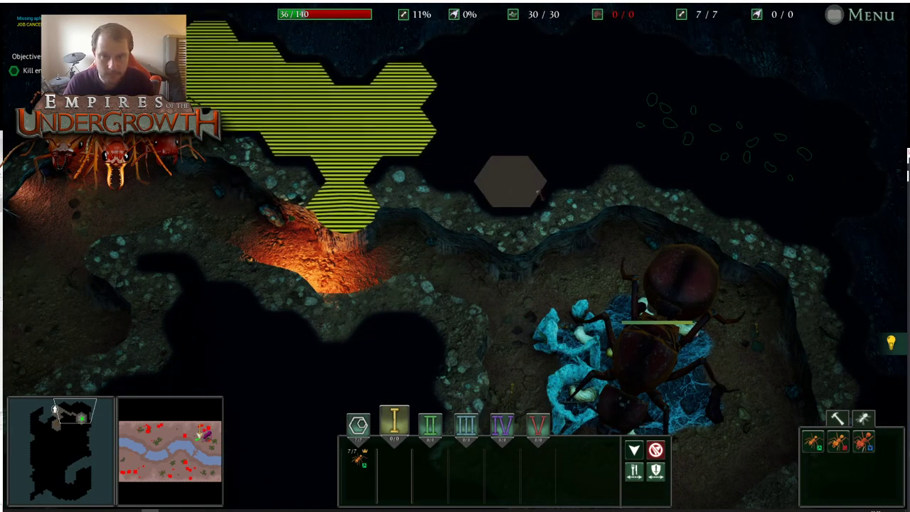
pyautogui.press('a')
pyautogui.press('s')
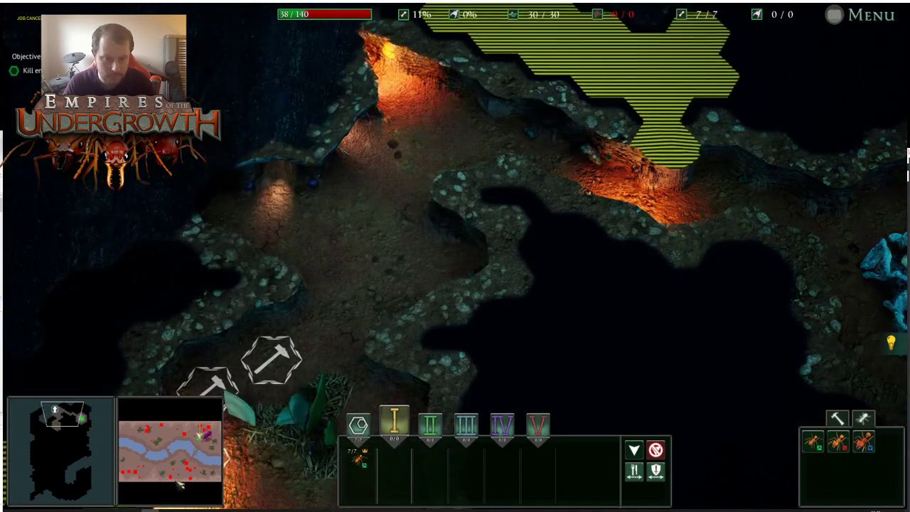
# Inspect the surface plants, leaf litter and nest openings around the group I marker
pyautogui.click(204, 444)
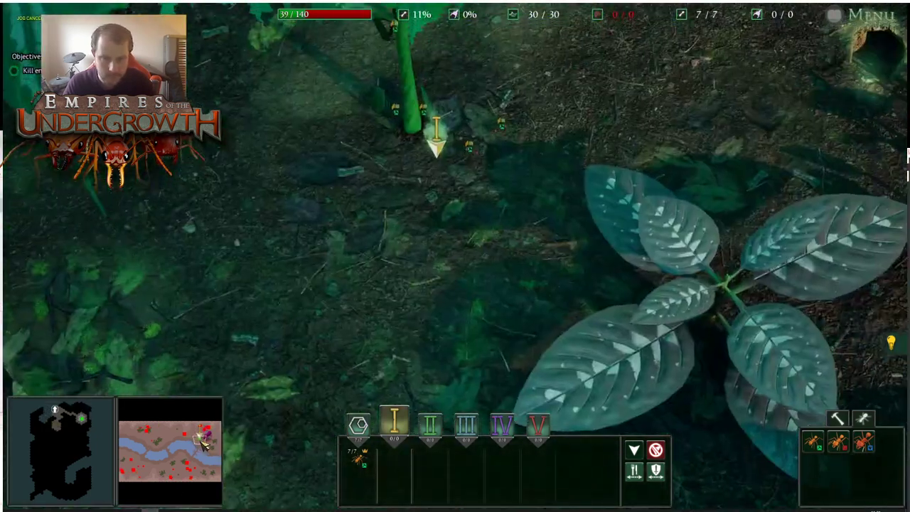
pyautogui.moveTo(204, 444)
pyautogui.mouseDown()
pyautogui.moveTo(196, 430)
pyautogui.moveTo(204, 427)
pyautogui.mouseUp()
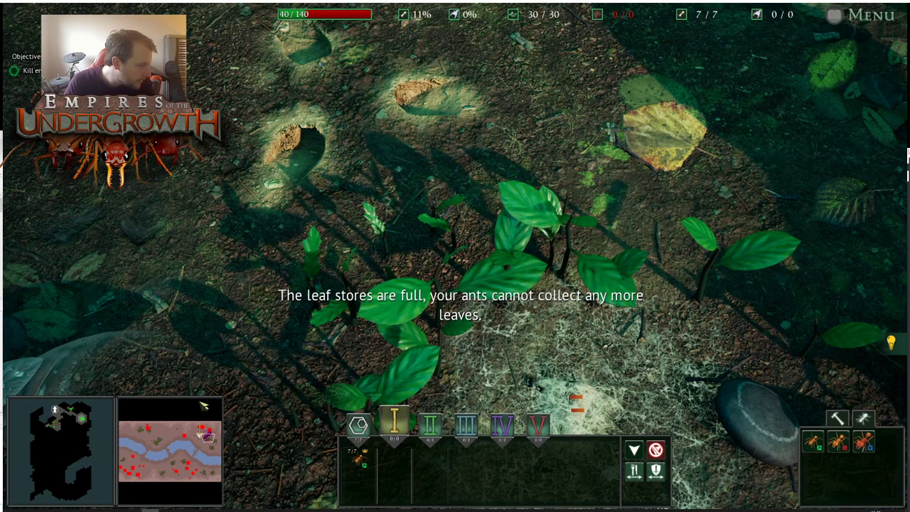
pyautogui.press('a')
pyautogui.press('d')
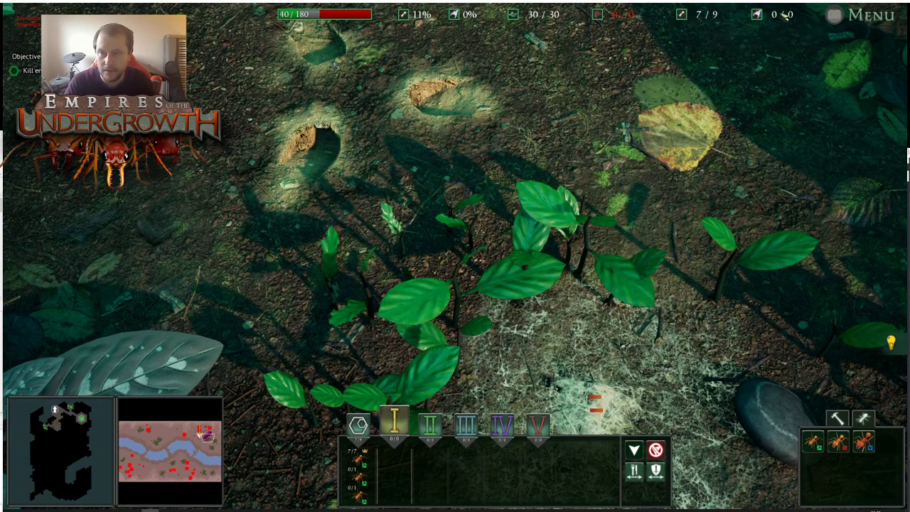
pyautogui.click(199, 439)
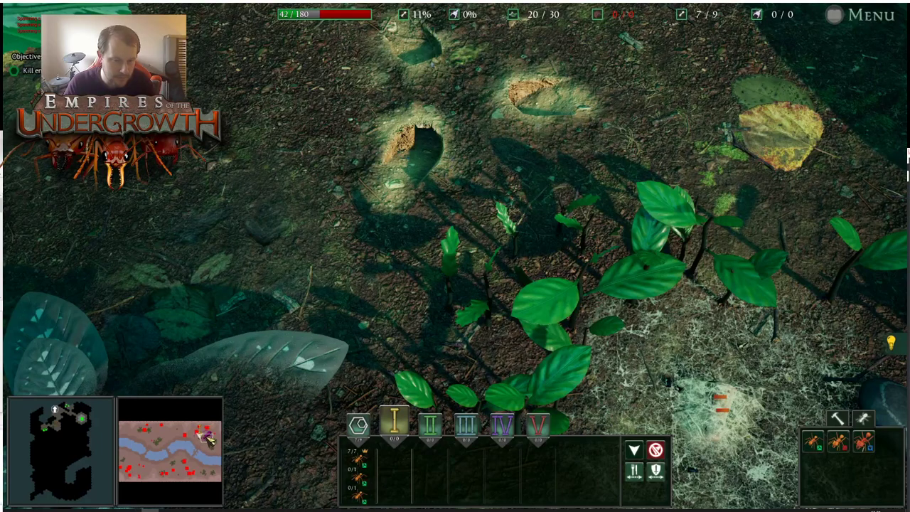
# Demolish the four worker brood tiles running along the west side of the leaf store
pyautogui.click(66, 432)
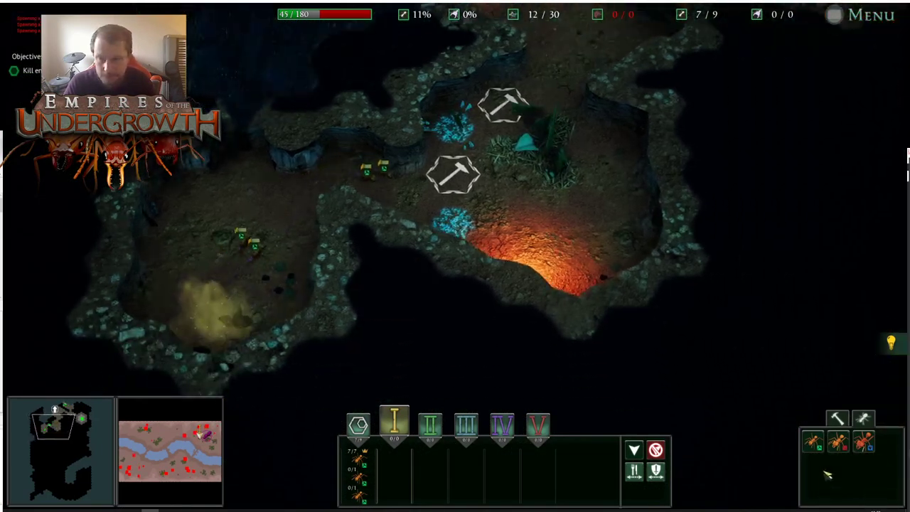
pyautogui.click(813, 442)
pyautogui.press('w')
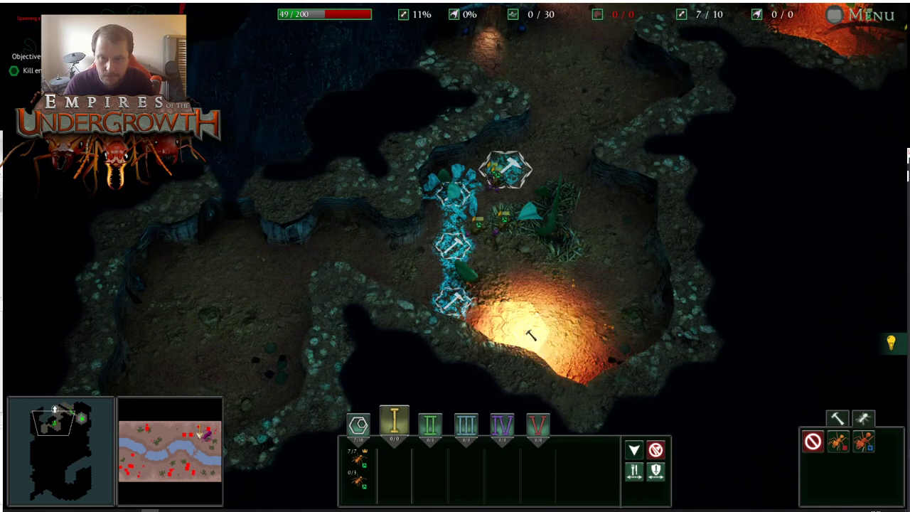
pyautogui.press('w')
pyautogui.click(842, 417)
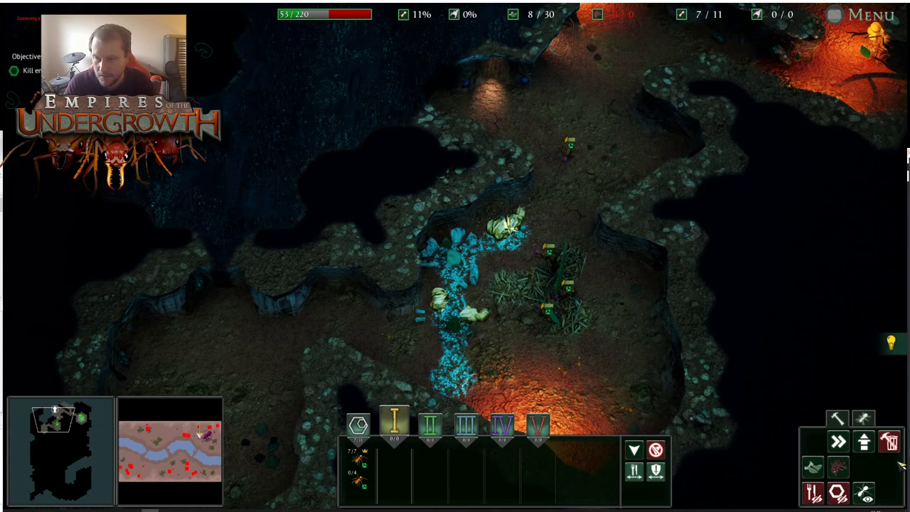
pyautogui.click(813, 467)
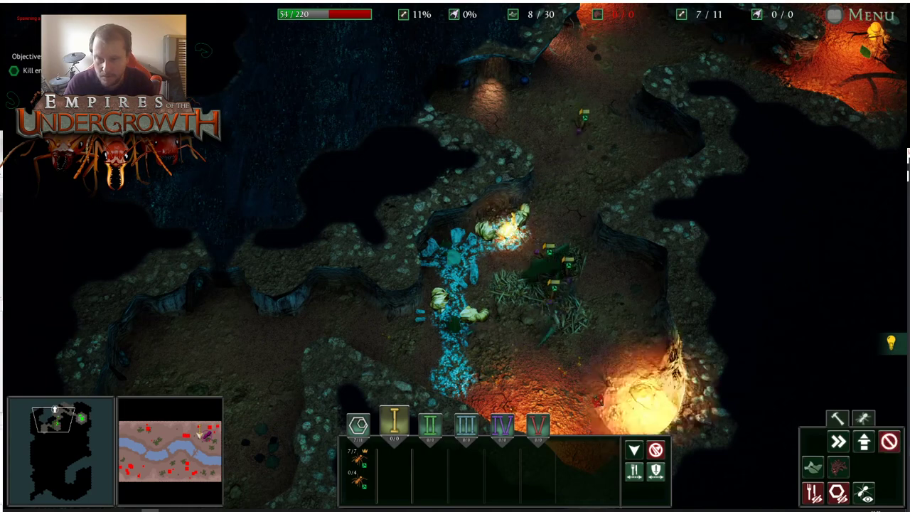
pyautogui.moveTo(452, 374)
pyautogui.mouseDown()
pyautogui.moveTo(448, 341)
pyautogui.moveTo(521, 227)
pyautogui.mouseUp()
pyautogui.press('w')
pyautogui.press('d')
pyautogui.press('w')
pyautogui.press('d')
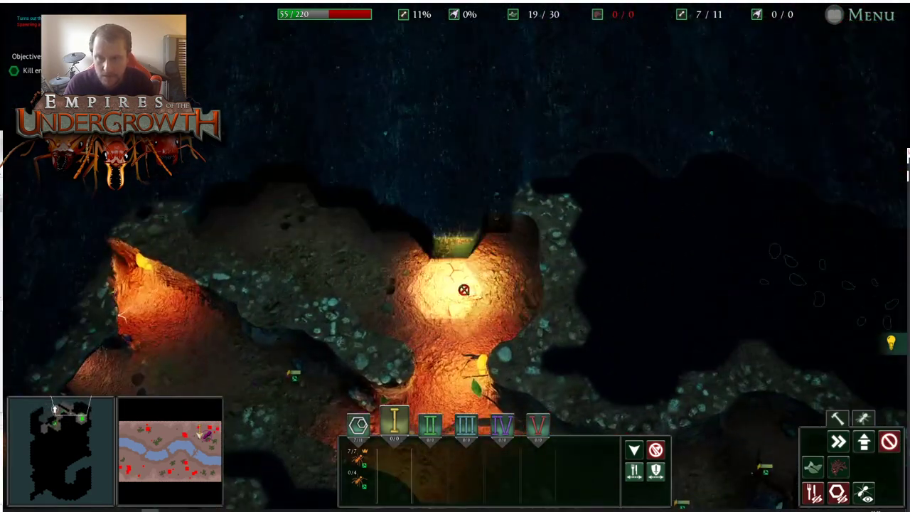
pyautogui.rightClick(496, 364)
# Place two worker brood tiles along the east side of the small chamber north of the queen's tunnel
pyautogui.press('s')
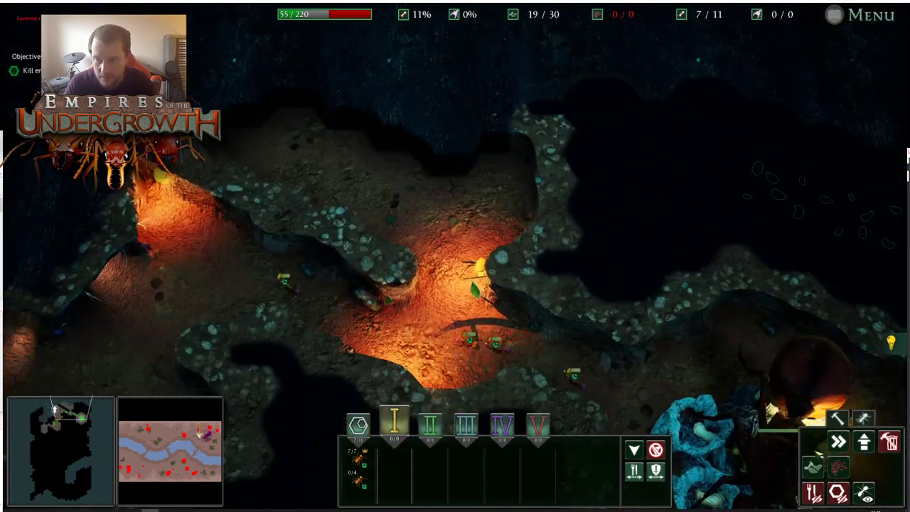
pyautogui.click(863, 418)
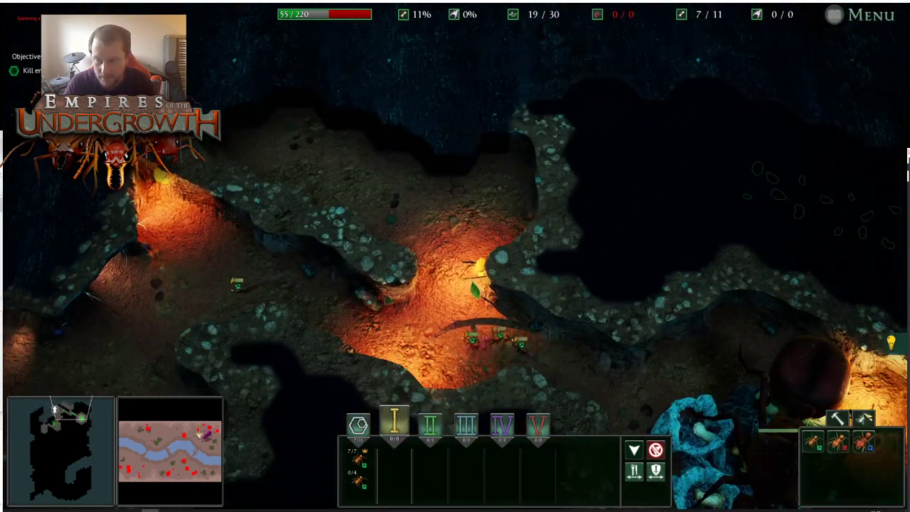
pyautogui.click(514, 179)
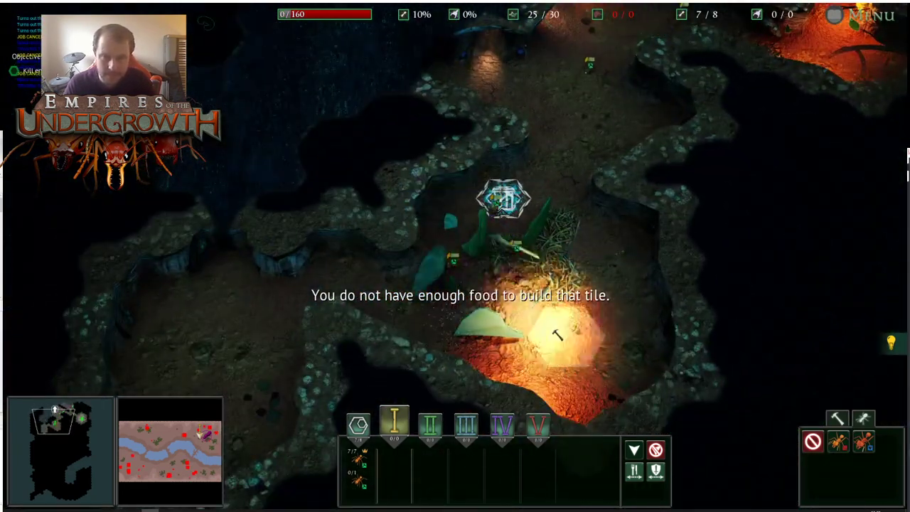
pyautogui.press('w')
pyautogui.press('d')
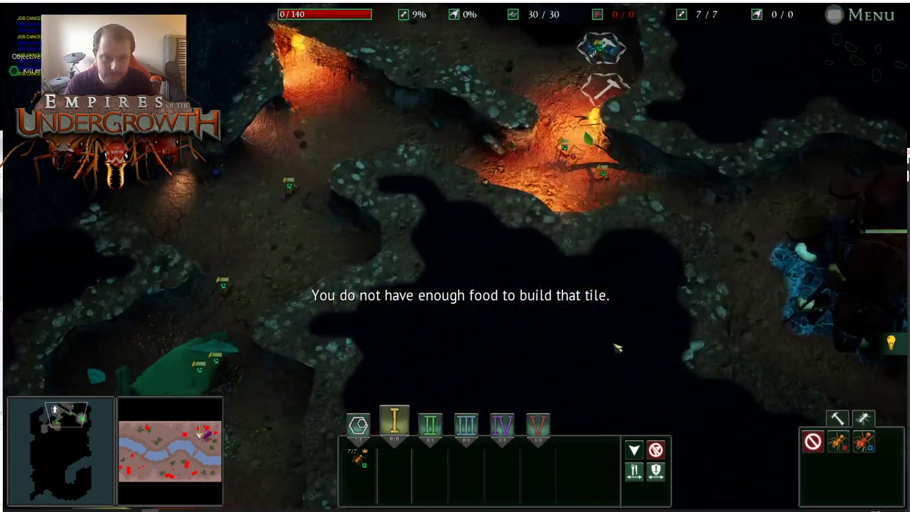
pyautogui.press('w')
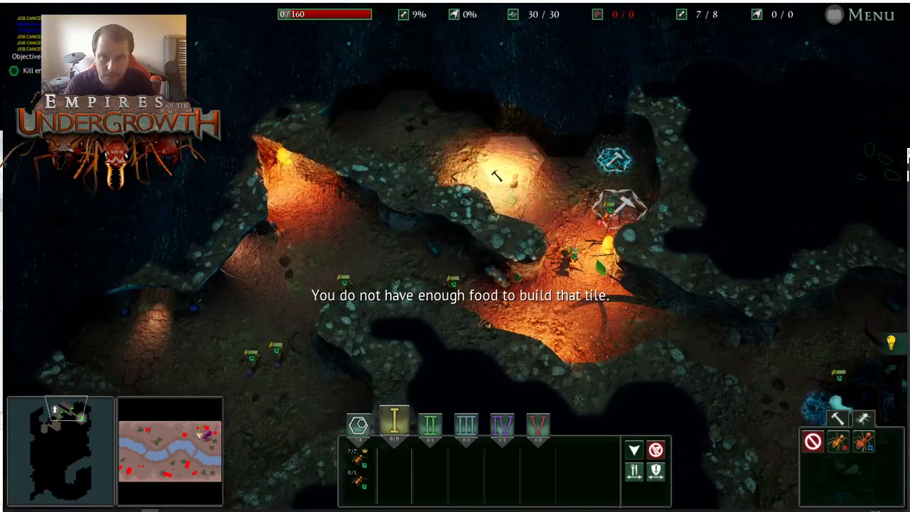
pyautogui.press('s')
pyautogui.press('a')
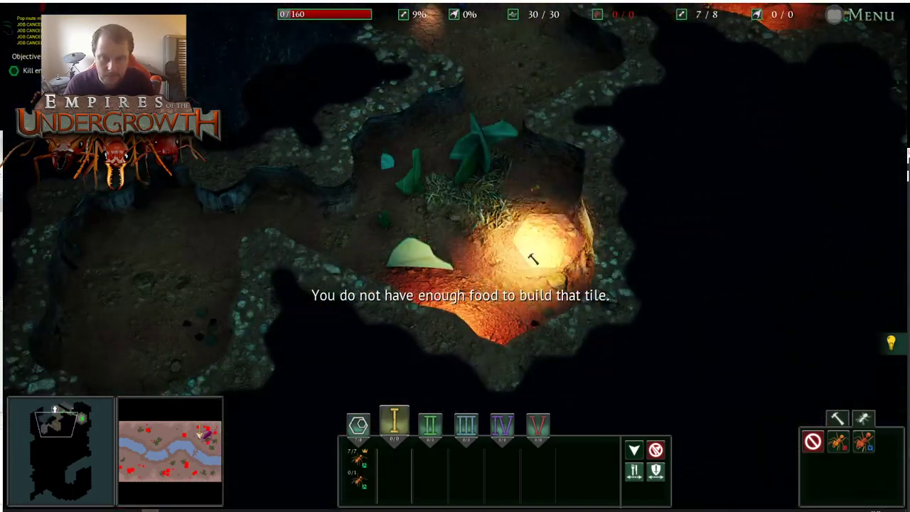
pyautogui.rightClick(533, 258)
pyautogui.press('d')
pyautogui.press('s')
pyautogui.click(839, 420)
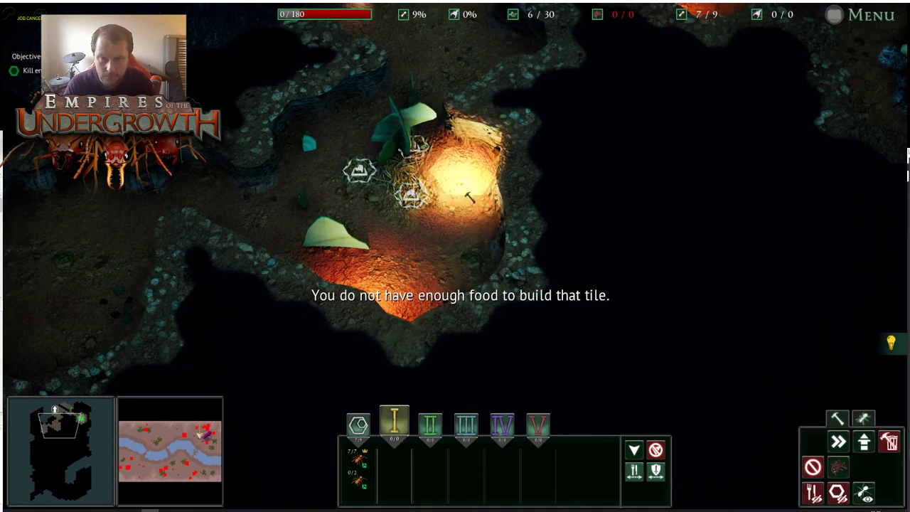
pyautogui.rightClick(377, 235)
# Look over the tunnels between the leaf store chamber, the new brood tiles and the queen's chamber
pyautogui.press('w')
pyautogui.press('d')
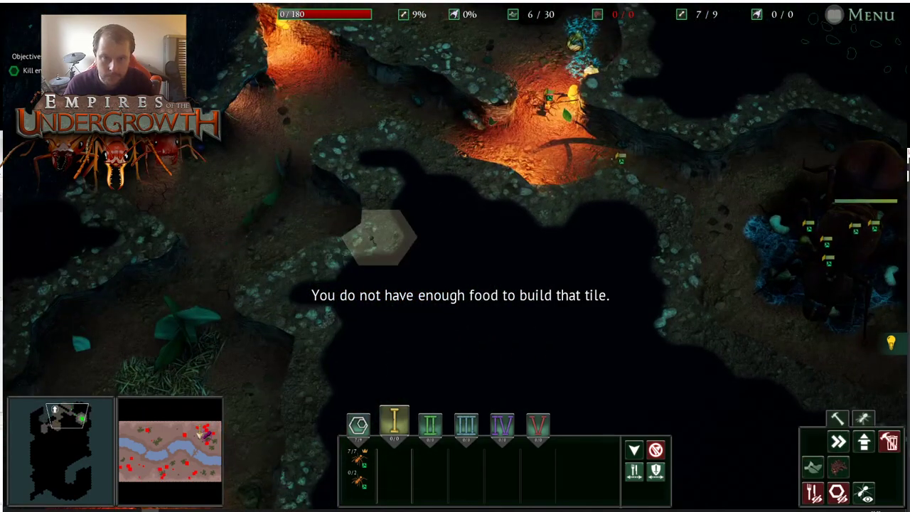
pyautogui.press('a')
pyautogui.press('s')
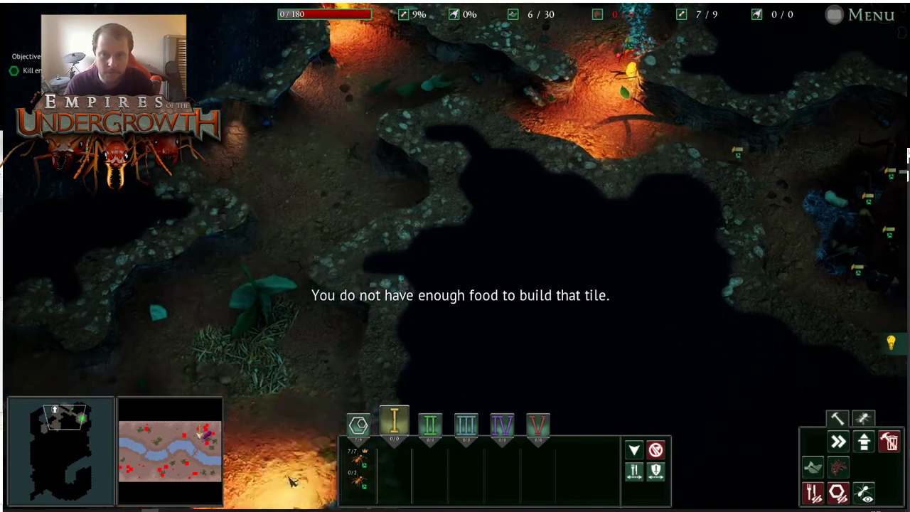
pyautogui.press('a')
pyautogui.press('s')
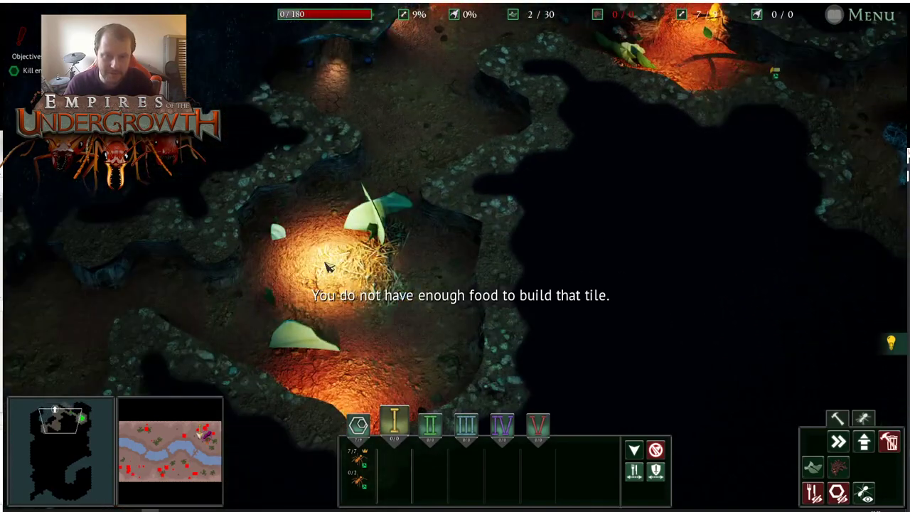
pyautogui.press('a')
pyautogui.press('d')
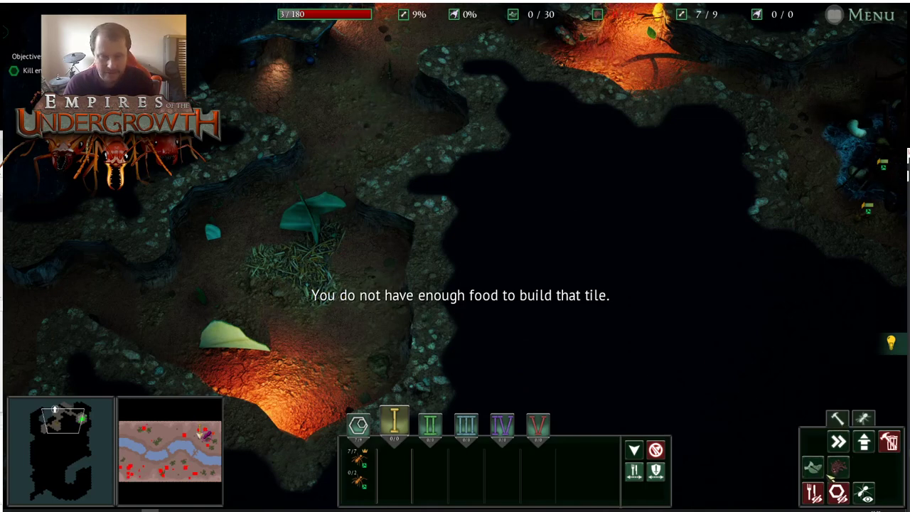
# Place five more leaf store tiles around the existing three in the leaf store chamber
pyautogui.click(868, 419)
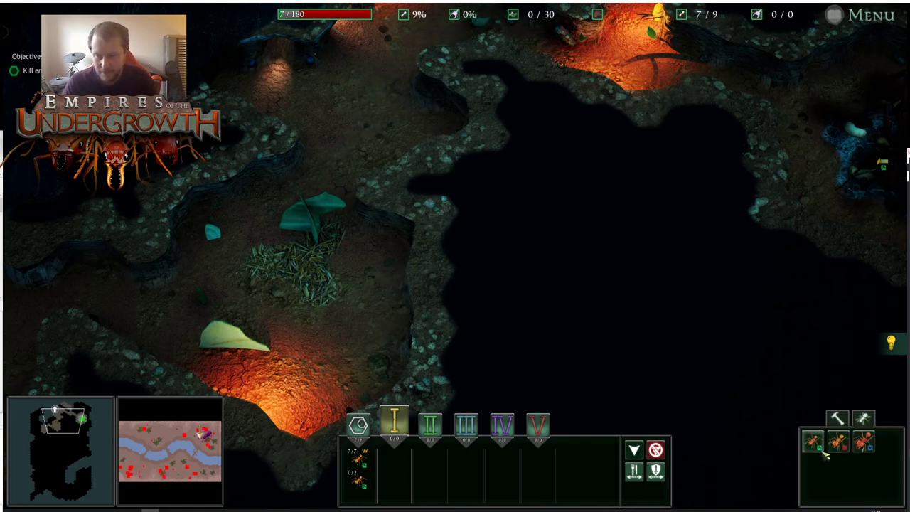
pyautogui.click(838, 419)
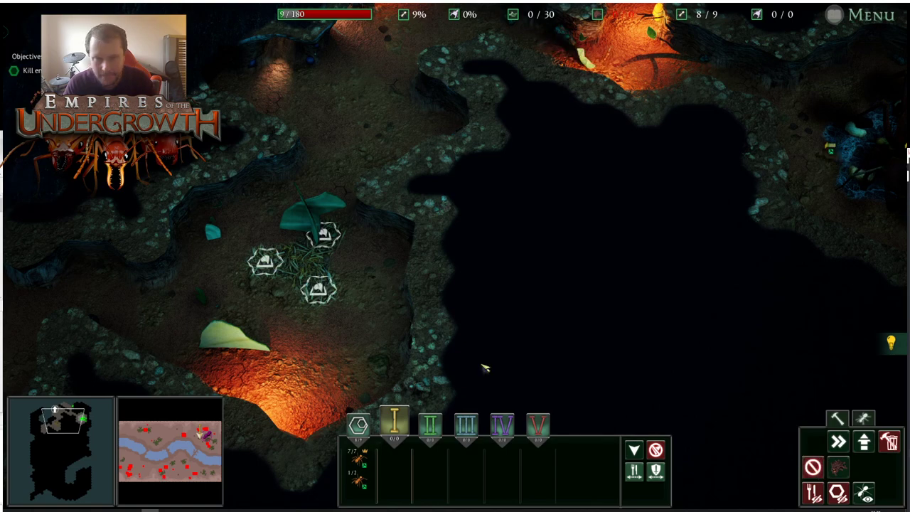
pyautogui.click(377, 260)
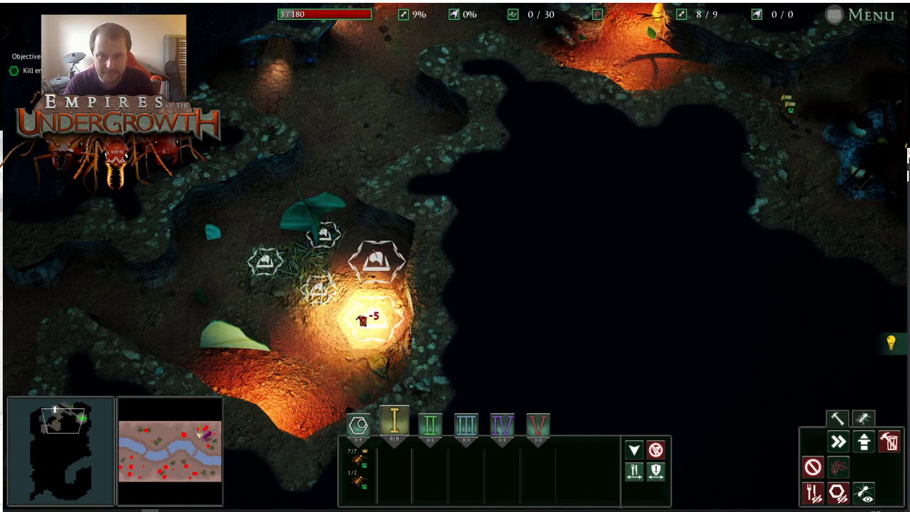
pyautogui.click(363, 319)
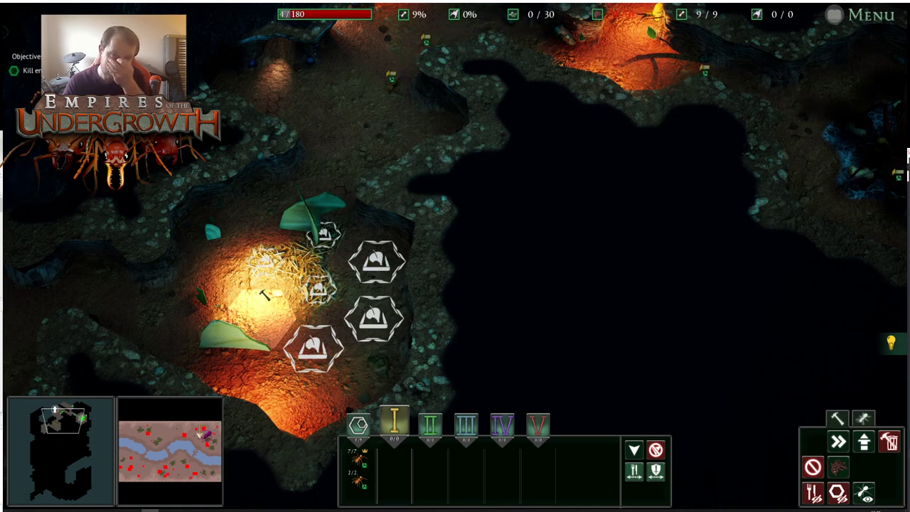
pyautogui.click(265, 299)
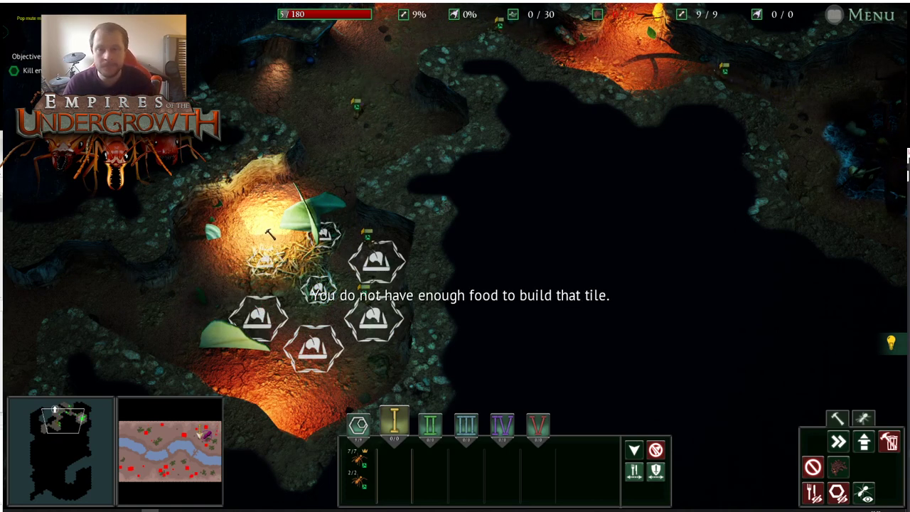
pyautogui.click(270, 210)
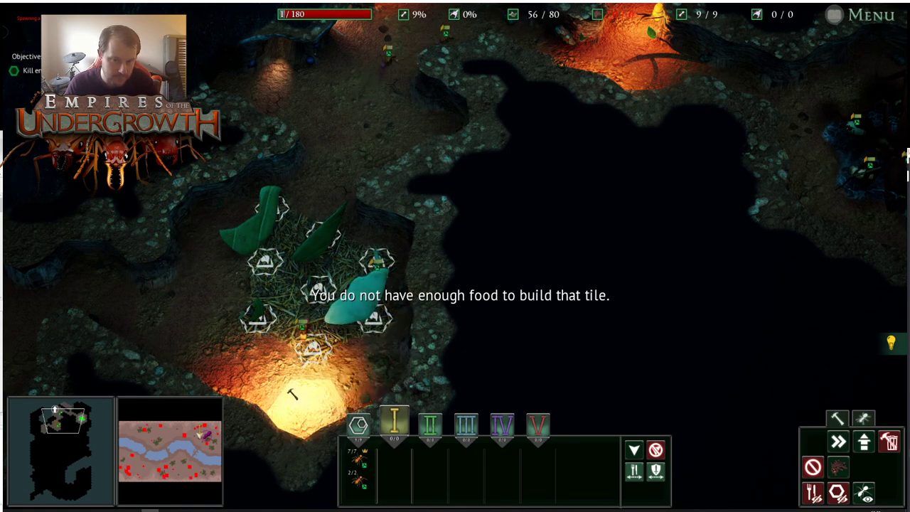
pyautogui.rightClick(232, 211)
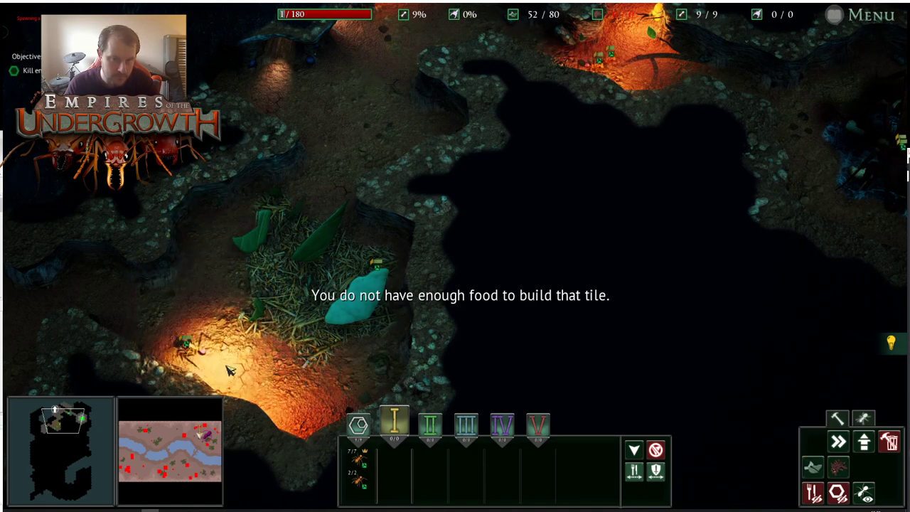
# Place a waste tile near the entrance of the chamber west of the leaf store
pyautogui.press('a')
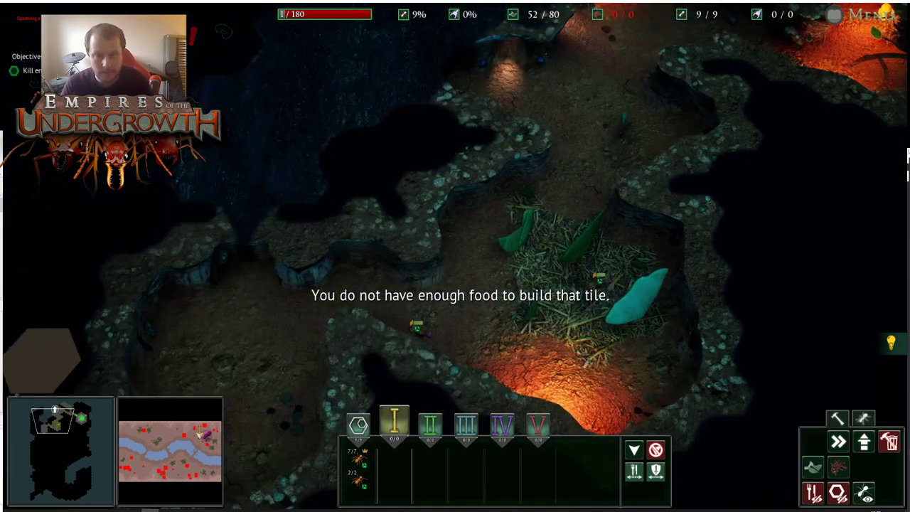
pyautogui.press('a')
pyautogui.press('s')
pyautogui.press('d')
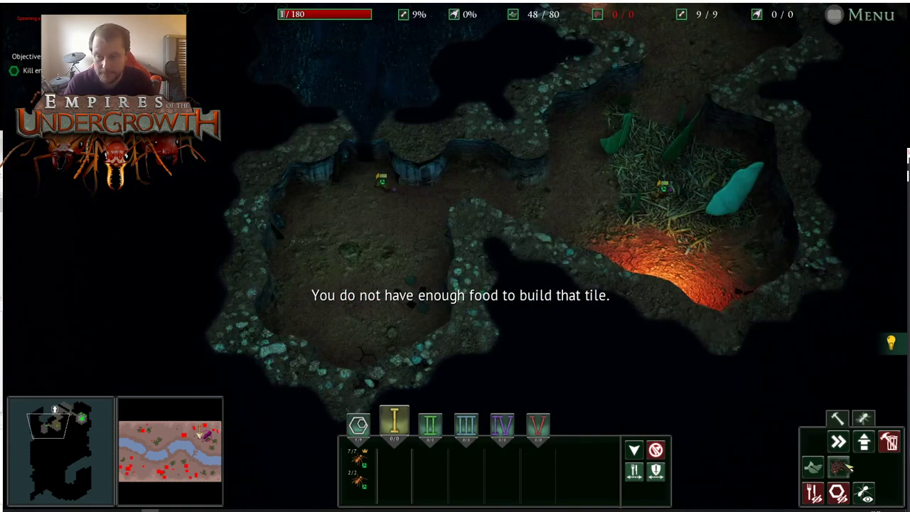
pyautogui.click(418, 211)
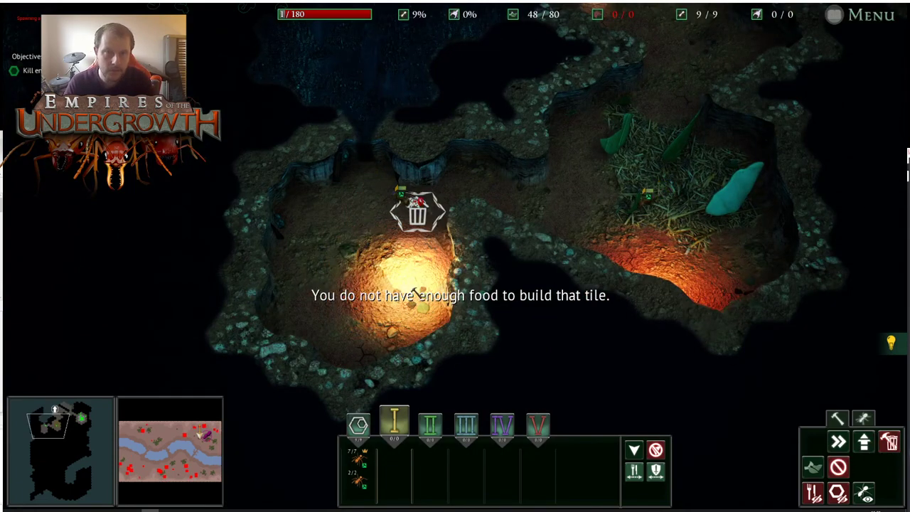
# Place a second waste tile directly south of the first one in the western chamber
pyautogui.press('d')
pyautogui.press('w')
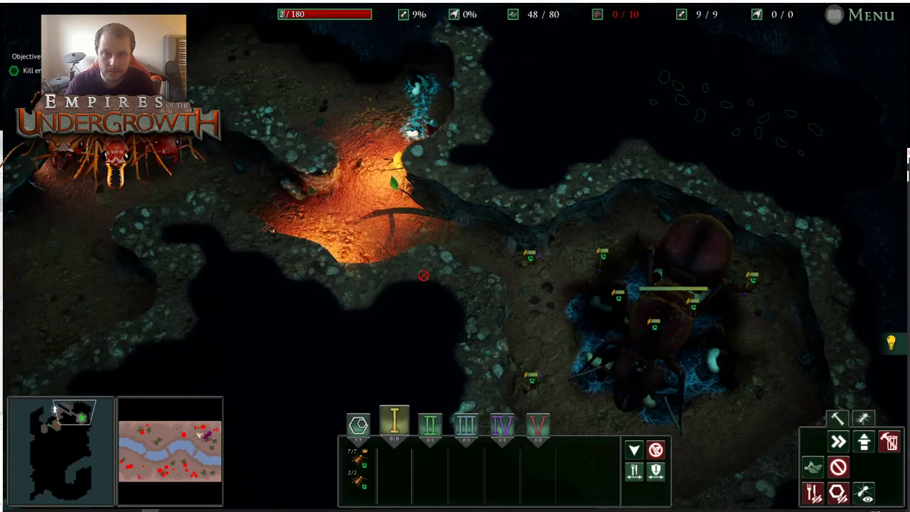
pyautogui.press('a')
pyautogui.press('s')
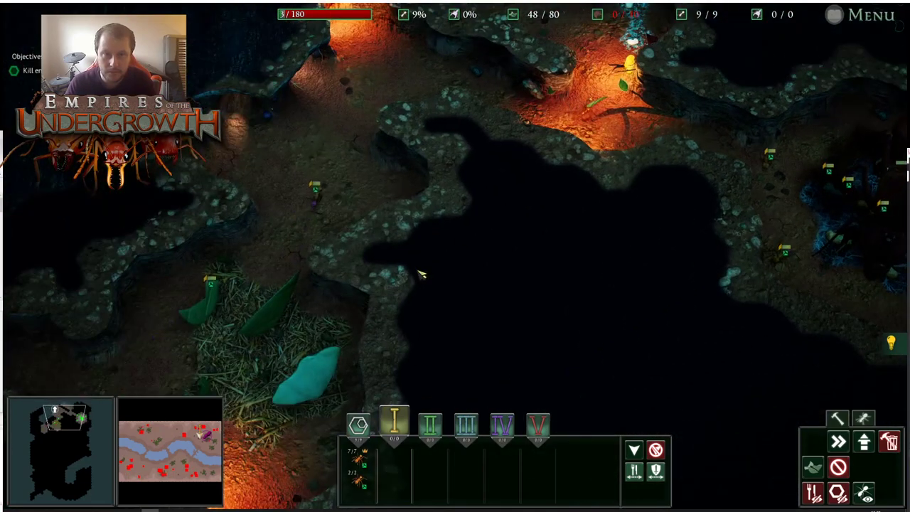
pyautogui.press('a')
pyautogui.press('s')
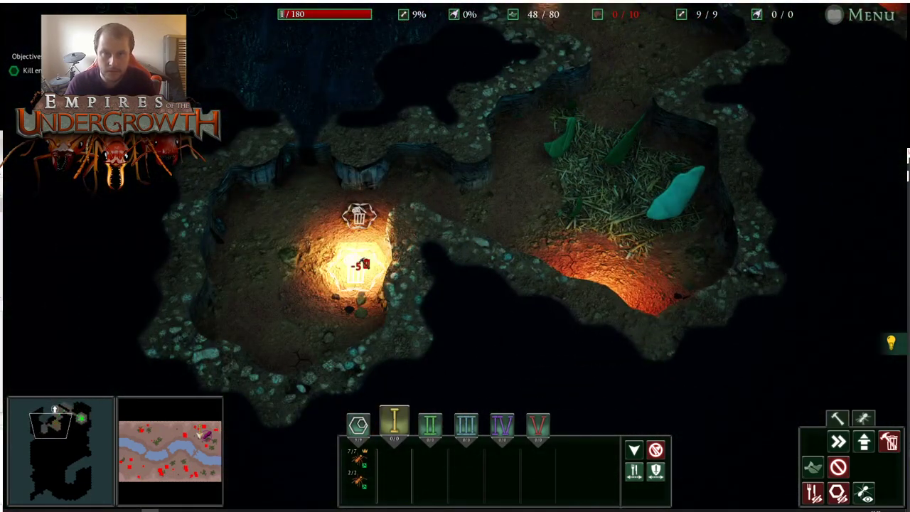
pyautogui.click(358, 266)
pyautogui.press('d')
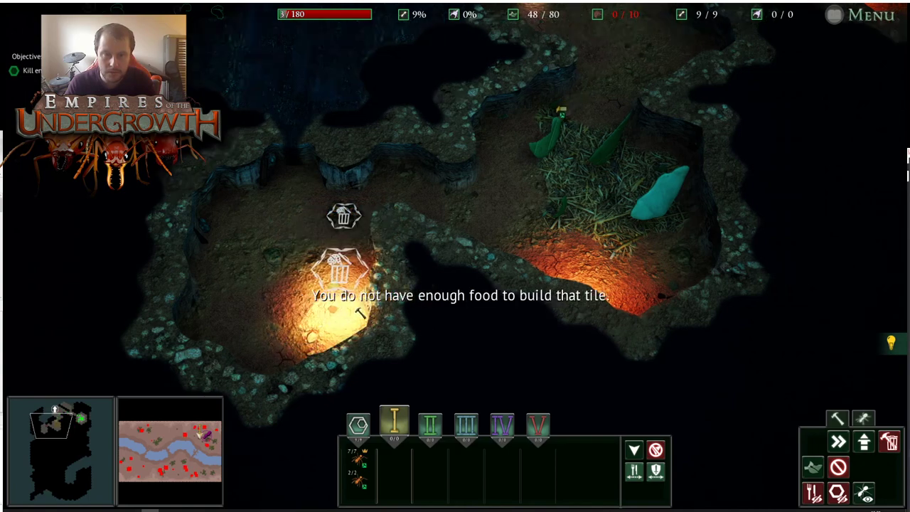
pyautogui.press('w')
pyautogui.press('s')
pyautogui.press('a')
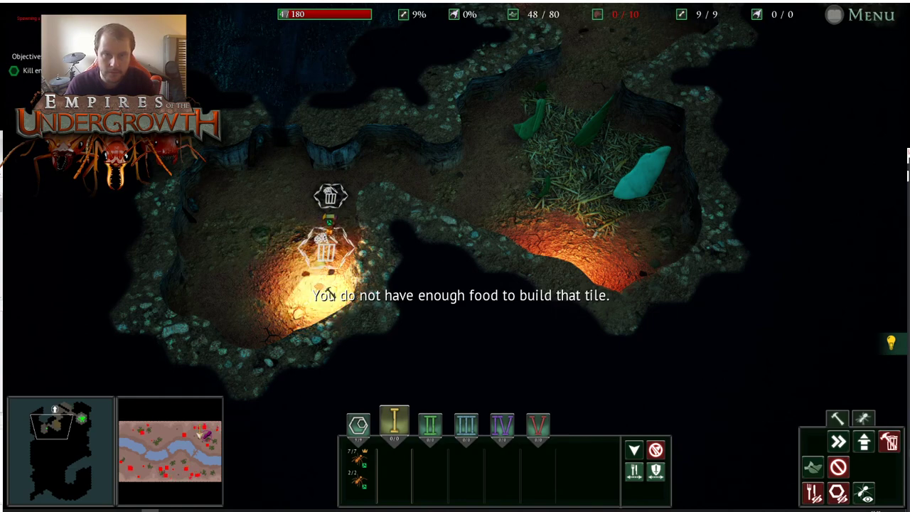
# Place a third waste tile directly south of the two existing ones along the western chamber's east side
pyautogui.press('d')
pyautogui.press('w')
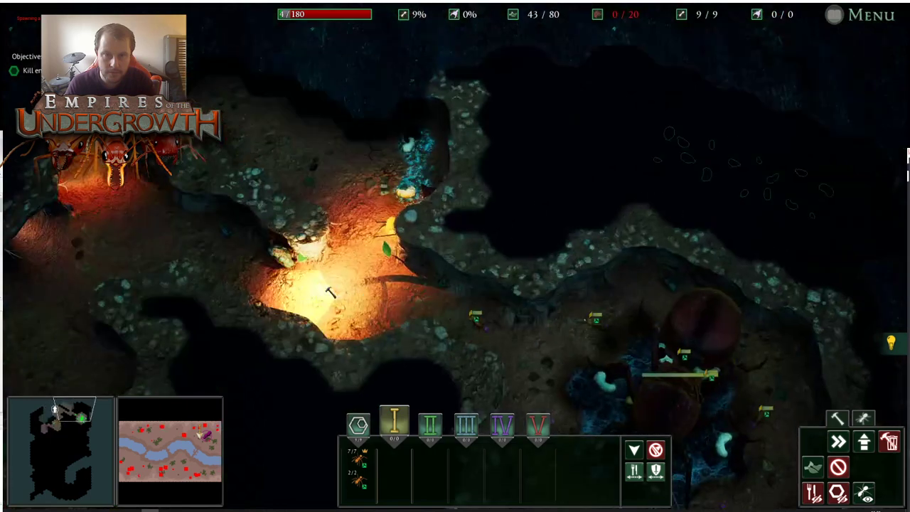
pyautogui.press('s')
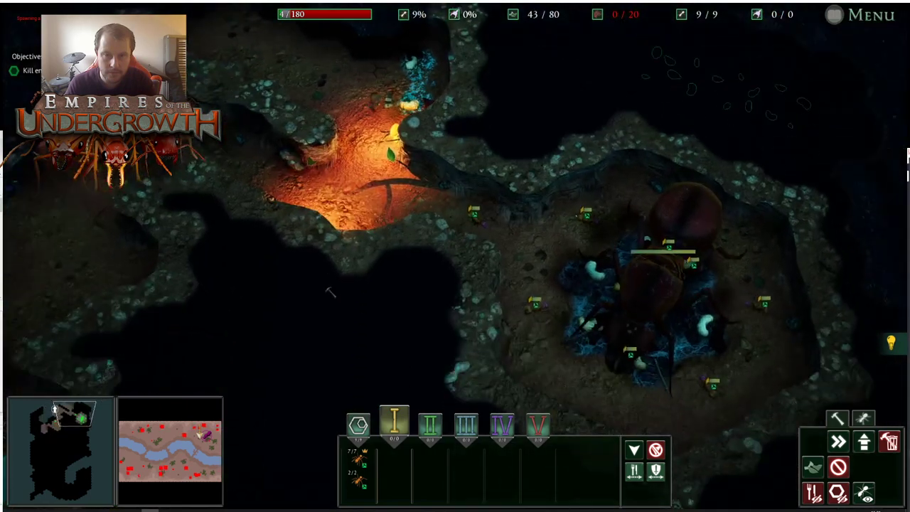
pyautogui.press('a')
pyautogui.press('s')
pyautogui.press('s')
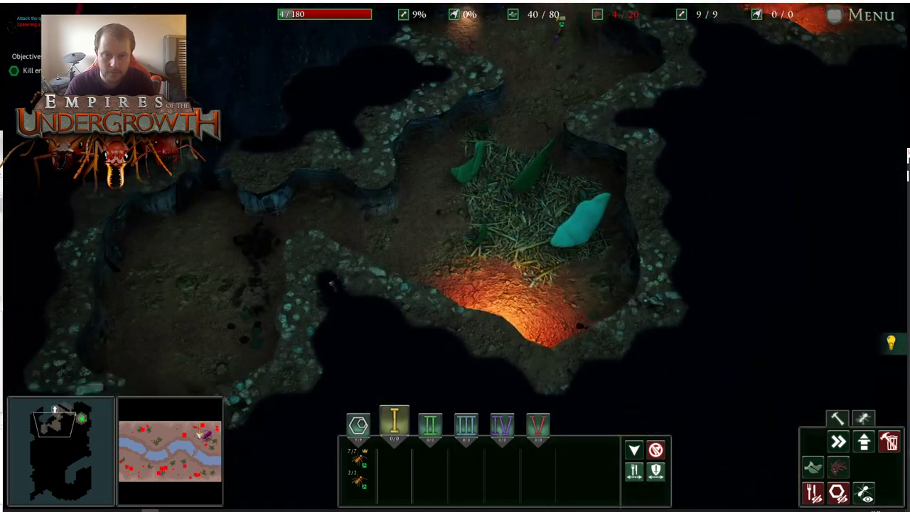
pyautogui.press('a')
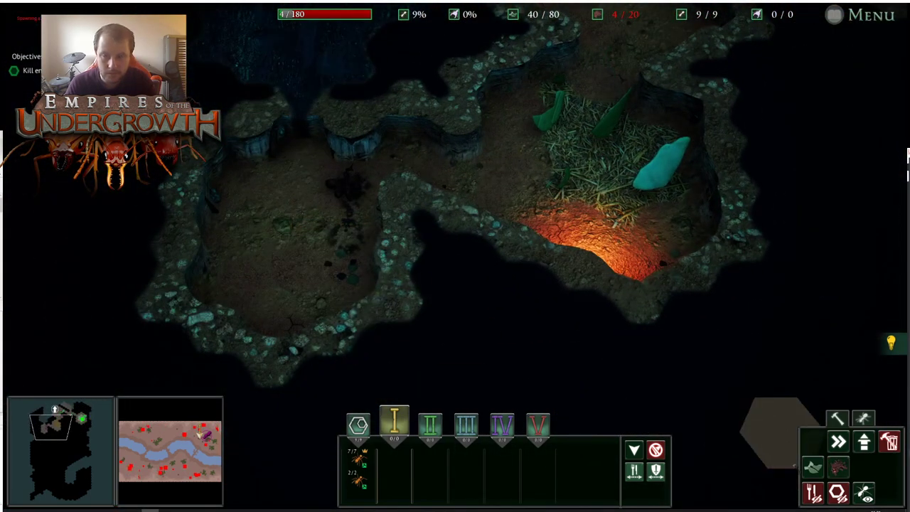
pyautogui.click(345, 286)
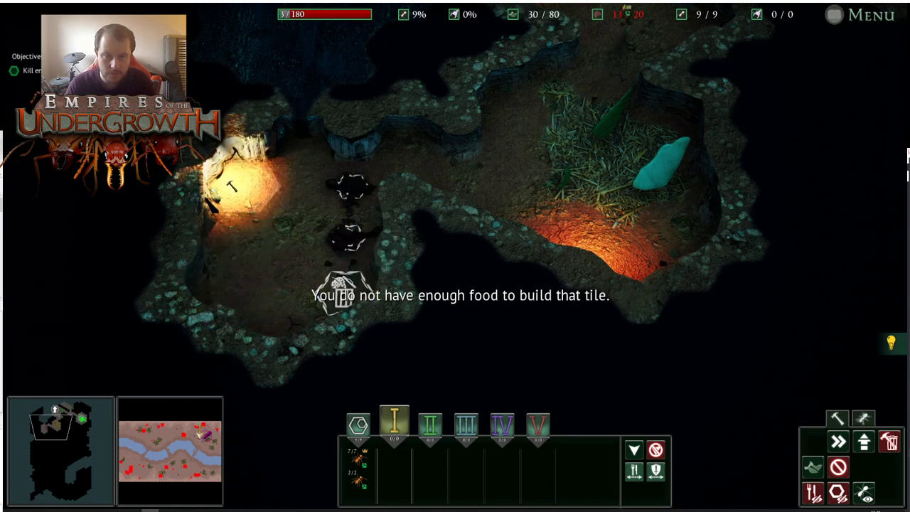
pyautogui.rightClick(226, 182)
# Send the group I marker to the base of the large grey-leaved plant southwest of the nest entrances on the surface
pyautogui.press('Tab')
pyautogui.press('s')
pyautogui.press('d')
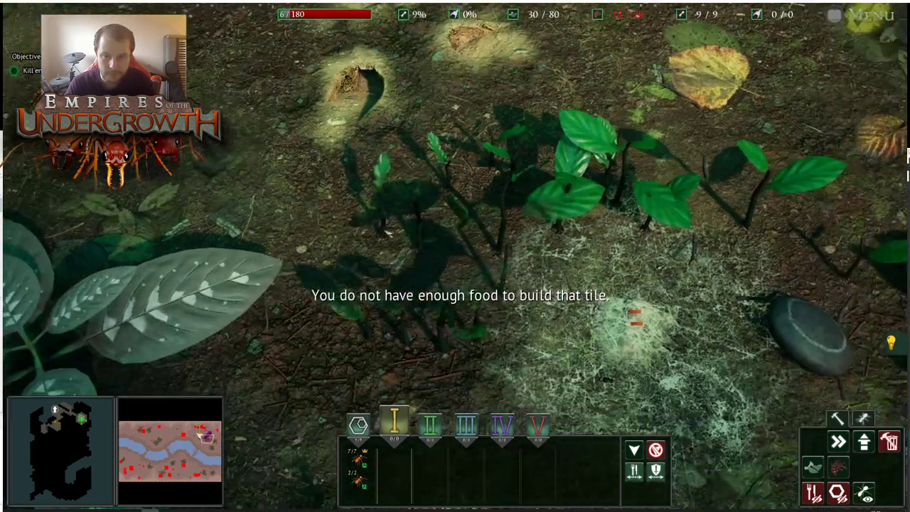
pyautogui.press('a')
pyautogui.rightClick(359, 276)
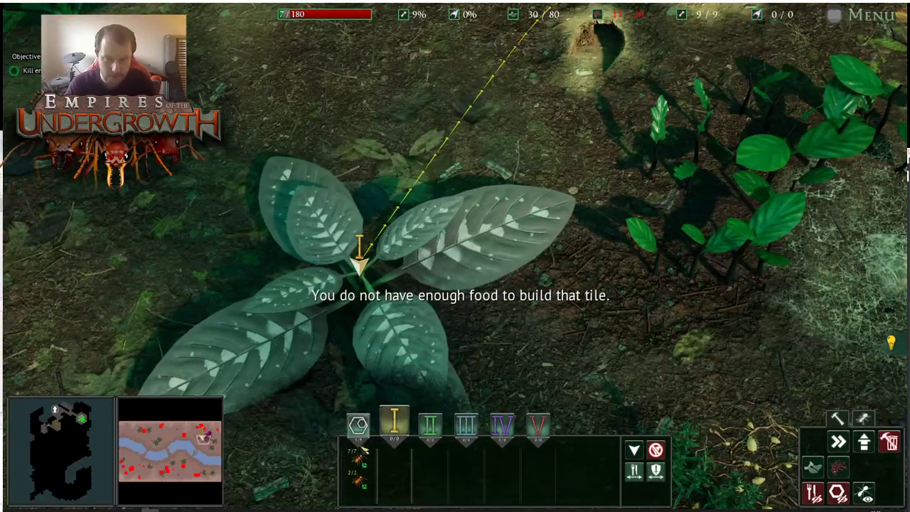
# Assign the brood group of seven leafcutter workers to group I and return to the underground view
pyautogui.moveTo(365, 449); pyautogui.dragTo(403, 466)
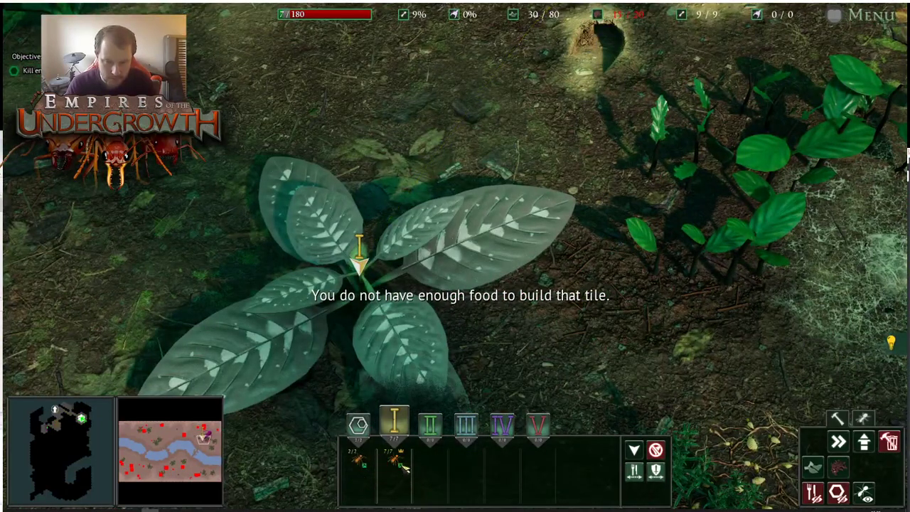
pyautogui.press('a')
pyautogui.press('d')
pyautogui.press('Tab')
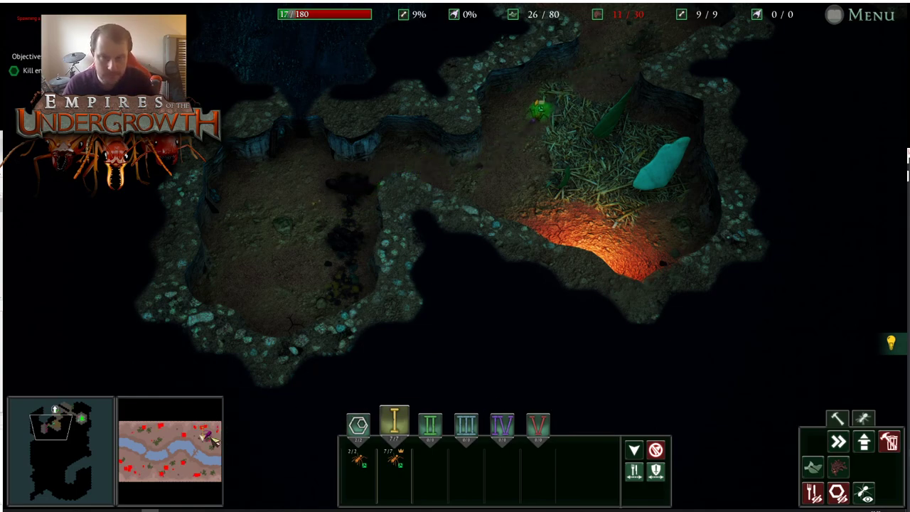
# Look over the surface north of the nest entrances for creatures around the fallen leaves and fungus patches
pyautogui.click(211, 439)
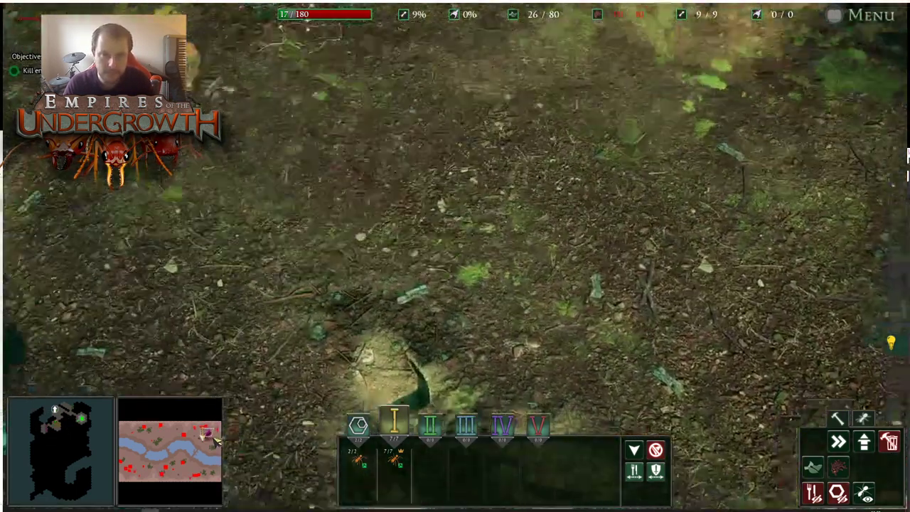
pyautogui.press('a')
pyautogui.press('w')
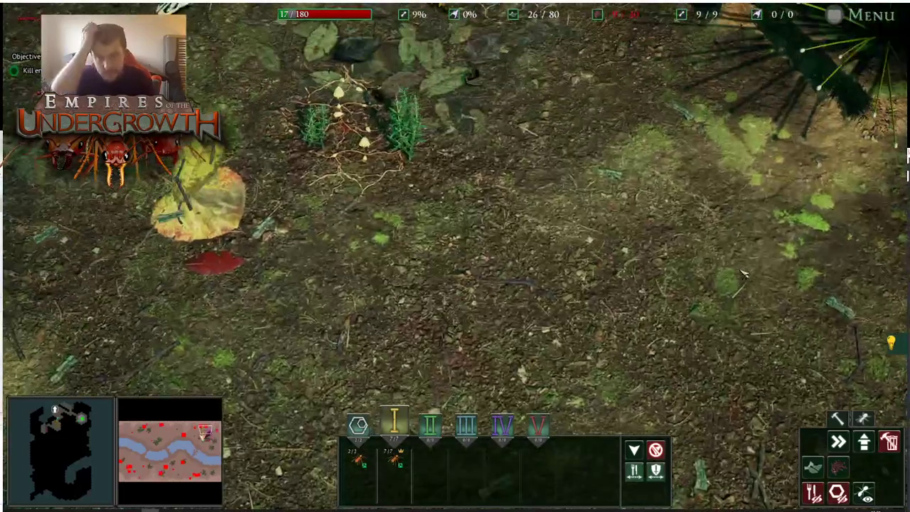
pyautogui.press('w')
pyautogui.press('a')
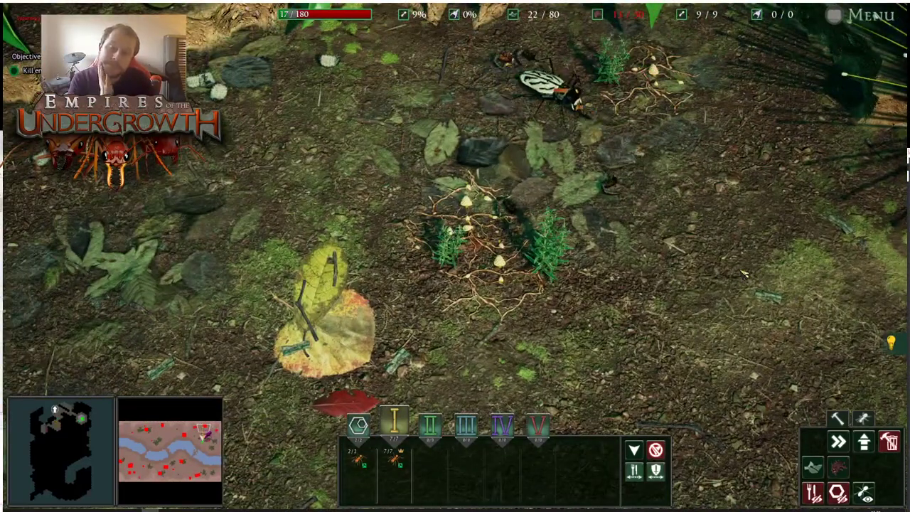
pyautogui.press('d')
pyautogui.press('w')
pyautogui.press('d')
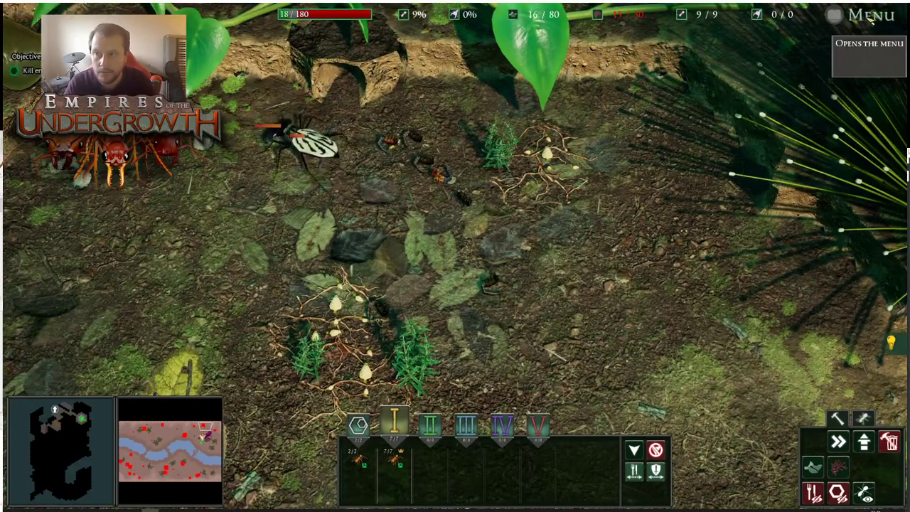
pyautogui.press('s')
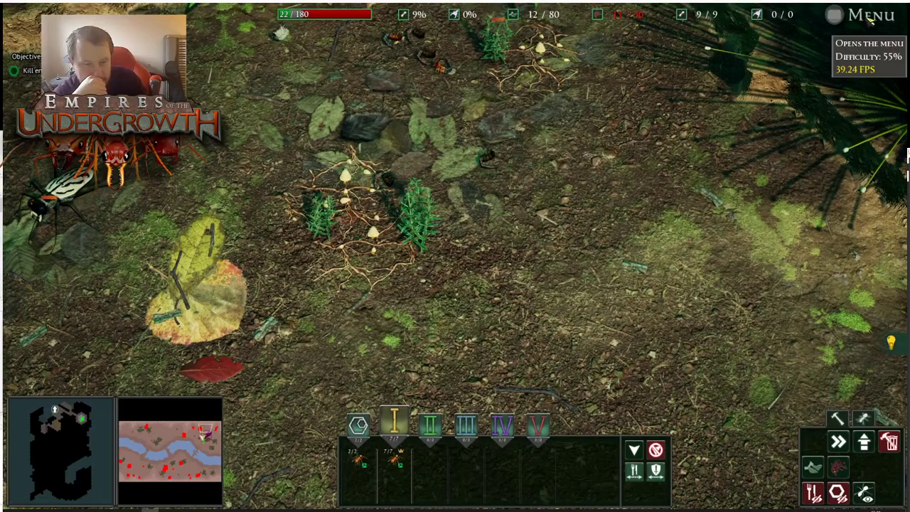
# Examine the partly cut green plant and the grey-leaved plant near the entrances, and return to the nest view
pyautogui.press('s')
pyautogui.press('a')
pyautogui.press('s')
pyautogui.press('a')
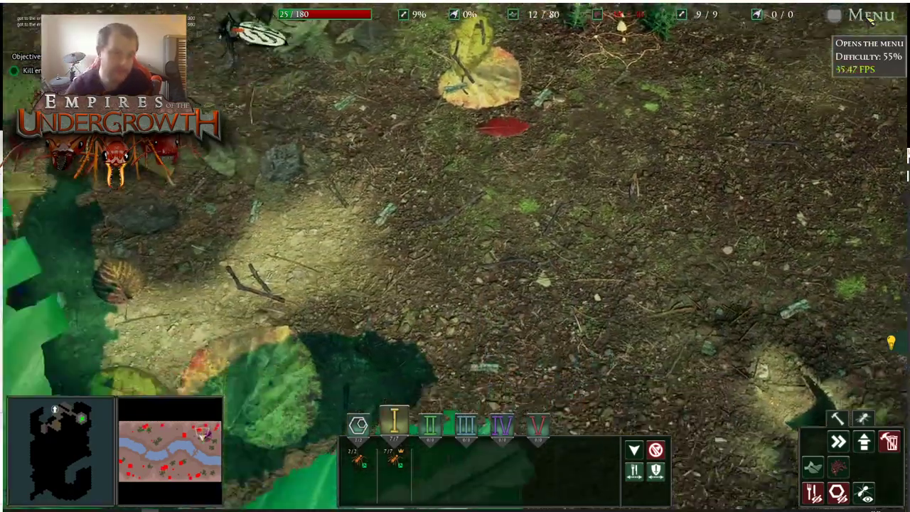
pyautogui.press('a')
pyautogui.press('s')
pyautogui.press('d')
pyautogui.press('a')
pyautogui.press('s')
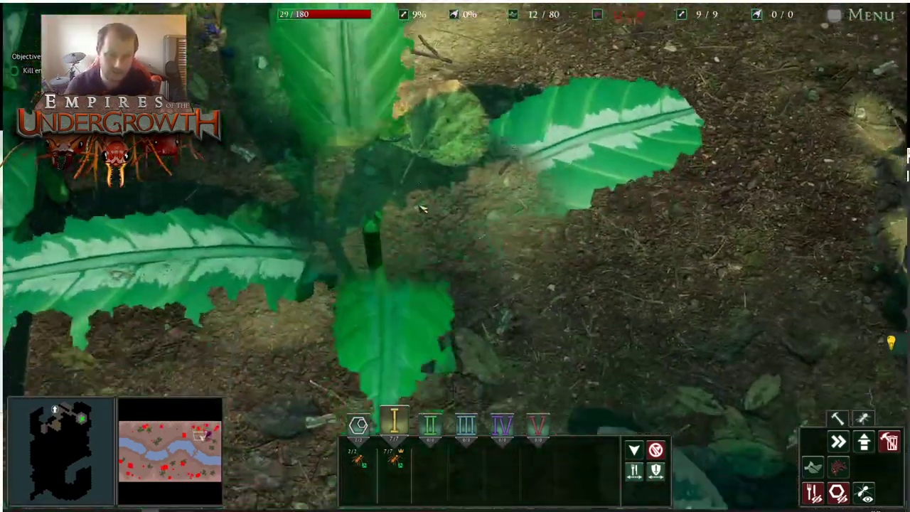
pyautogui.press('s')
pyautogui.press('w')
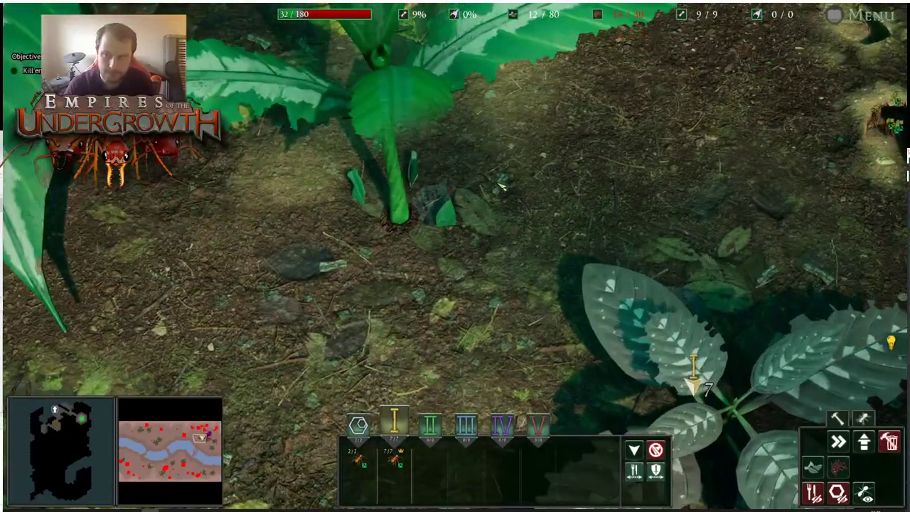
pyautogui.press('d')
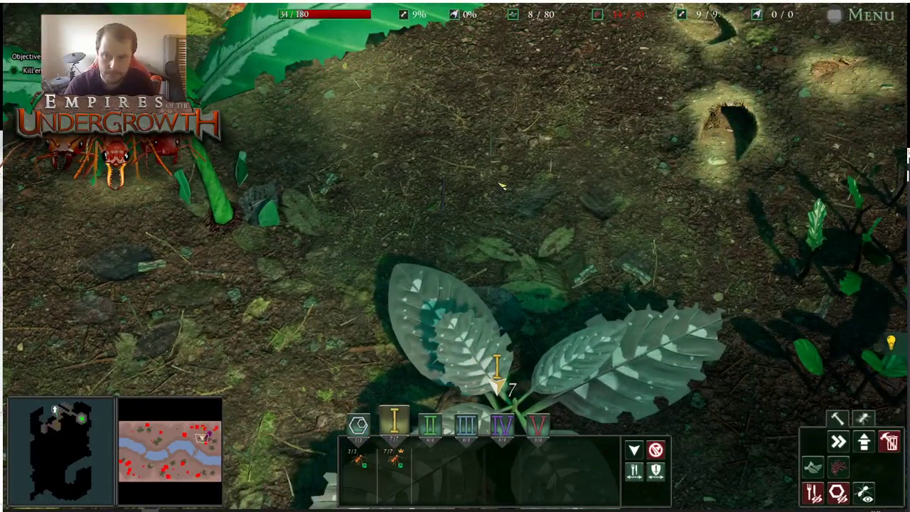
pyautogui.press('d')
pyautogui.press('s')
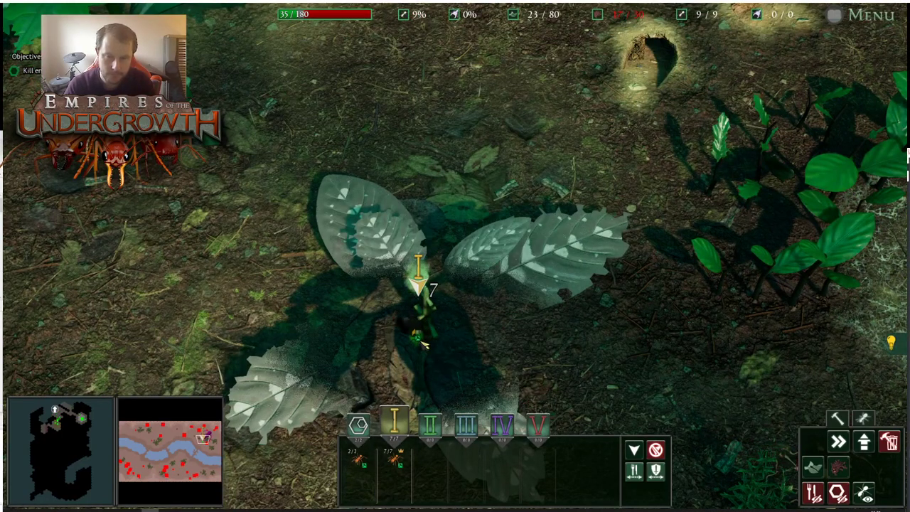
pyautogui.press('Tab')
pyautogui.press('s')
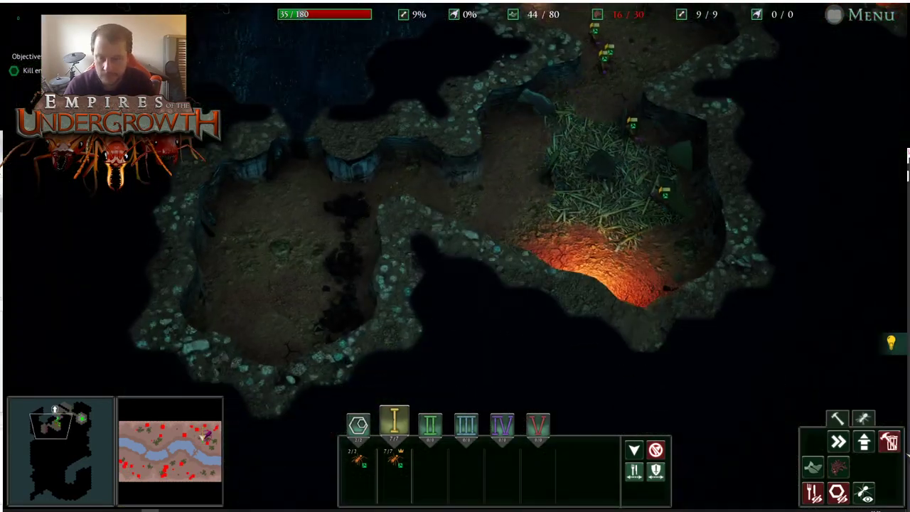
pyautogui.click(840, 471)
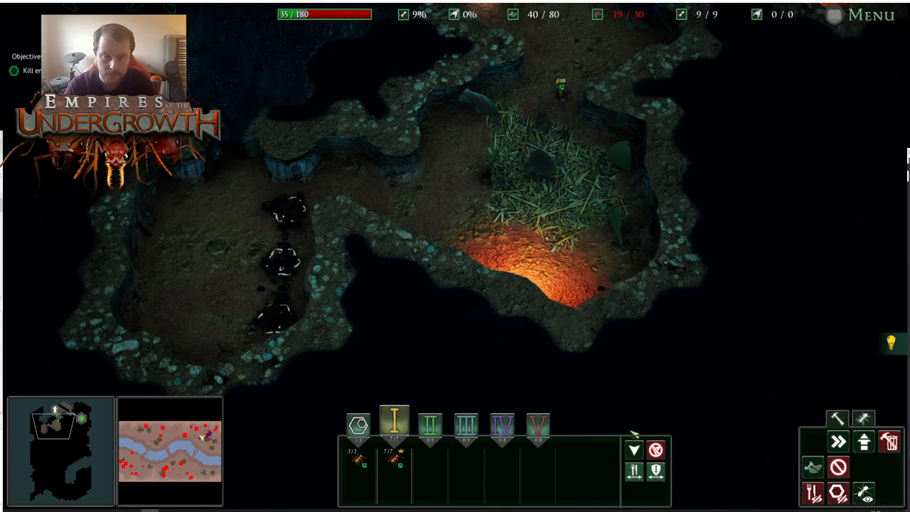
pyautogui.rightClick(298, 207)
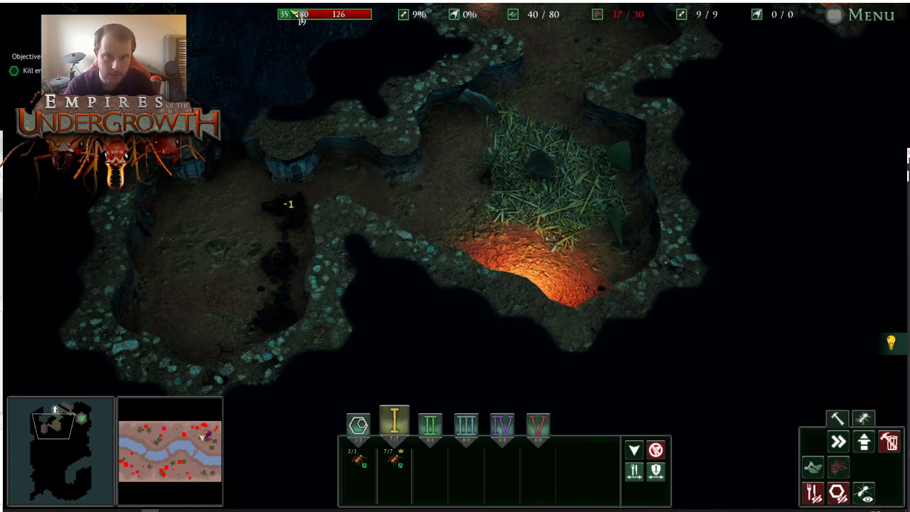
# Place seven more waste tiles in two columns to fill the rest of the western chamber
pyautogui.press('w')
pyautogui.press('w')
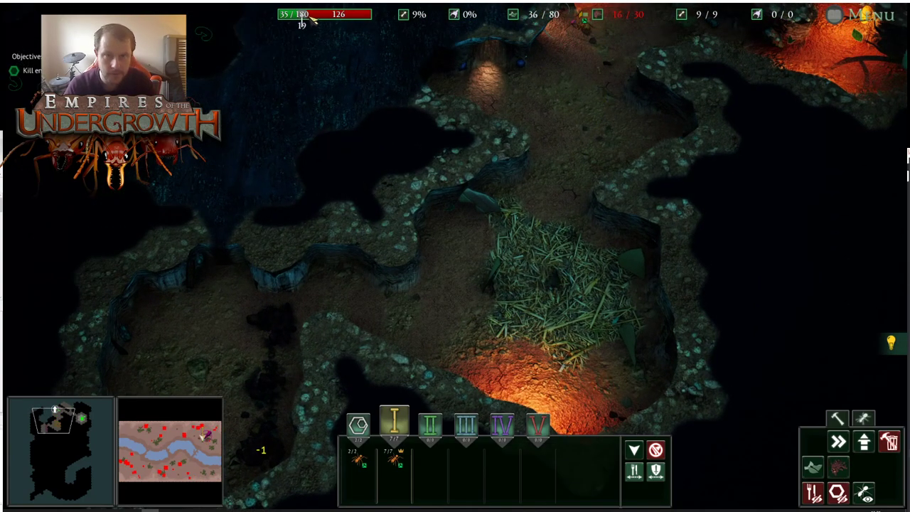
pyautogui.press('d')
pyautogui.press('a')
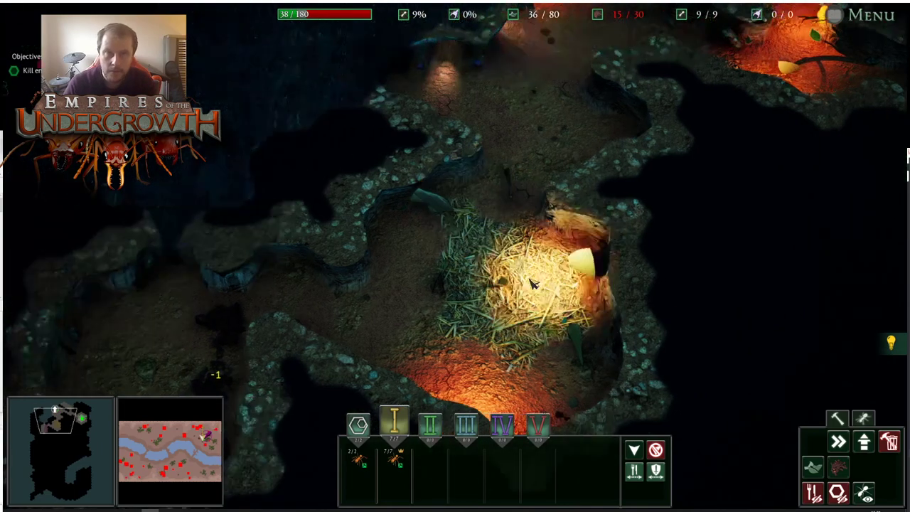
pyautogui.press('a')
pyautogui.press('s')
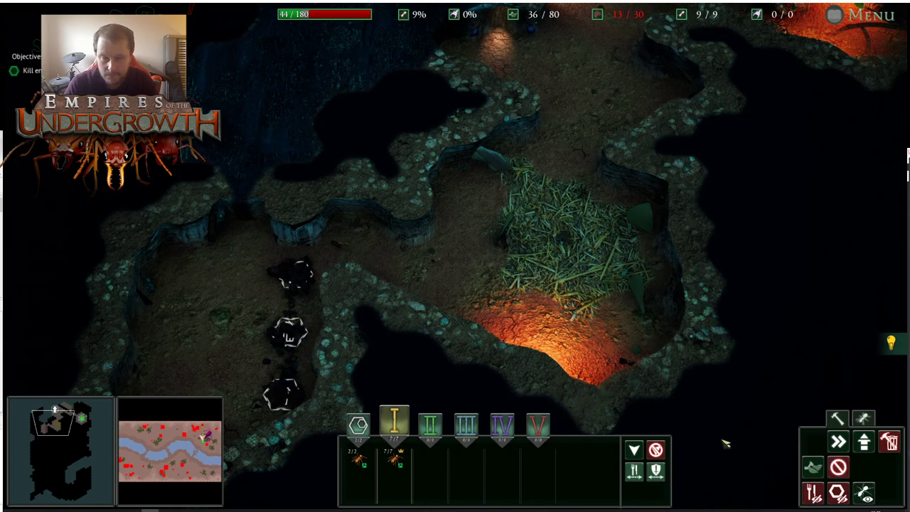
pyautogui.press('a')
pyautogui.press('s')
pyautogui.moveTo(354, 192); pyautogui.dragTo(408, 168)
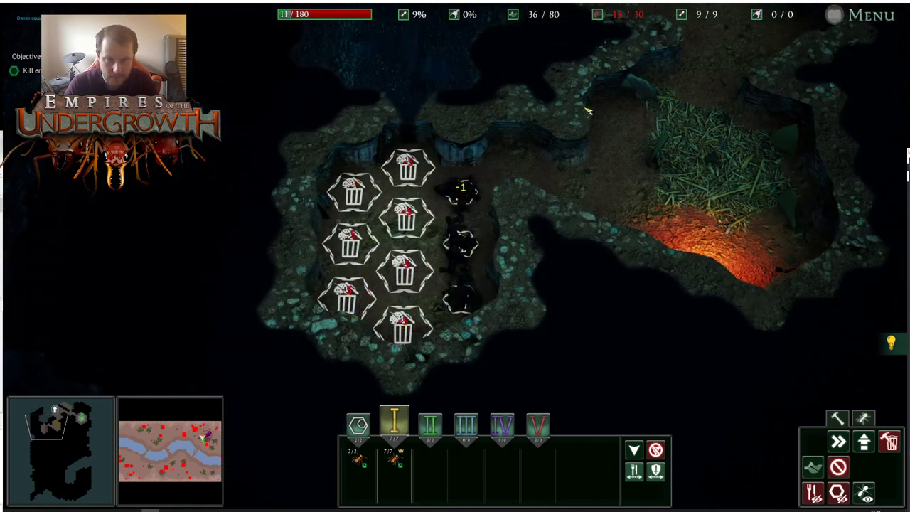
# Return to the harvested grey-leaved plant on the surface and turn on the display of food amounts
pyautogui.press('w')
pyautogui.press('d')
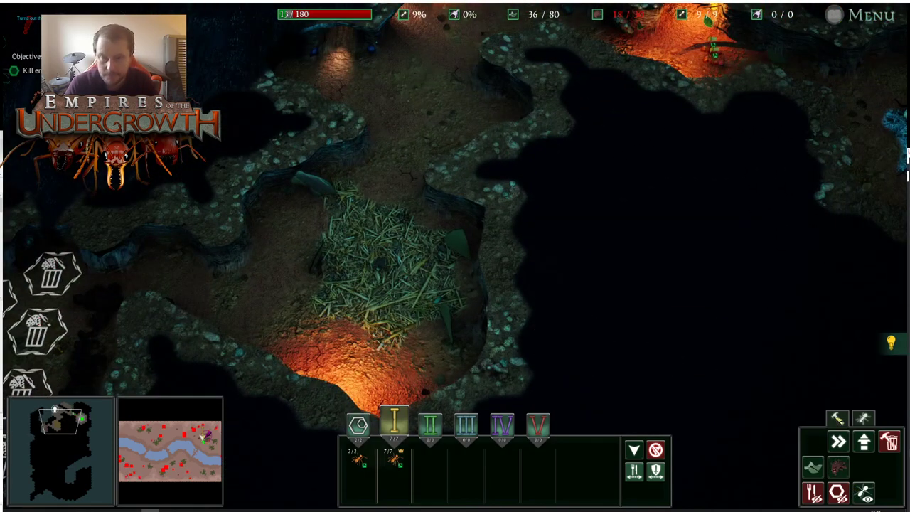
pyautogui.press('w')
pyautogui.press('d')
pyautogui.press('Tab')
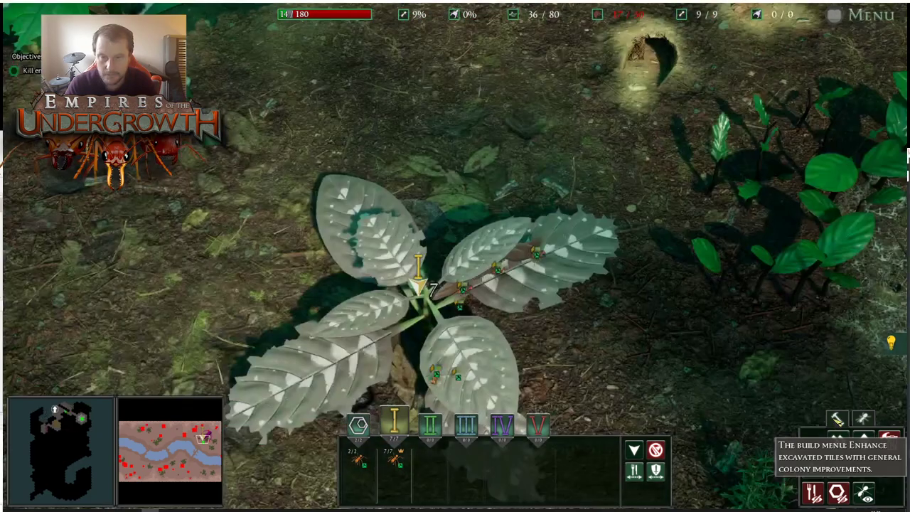
pyautogui.press('w')
pyautogui.press('d')
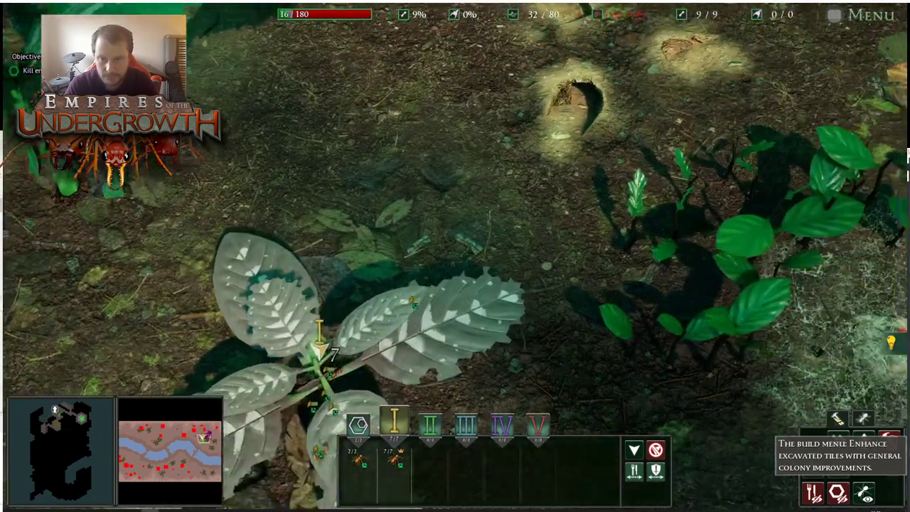
pyautogui.press('w')
pyautogui.press('a')
pyautogui.press('s')
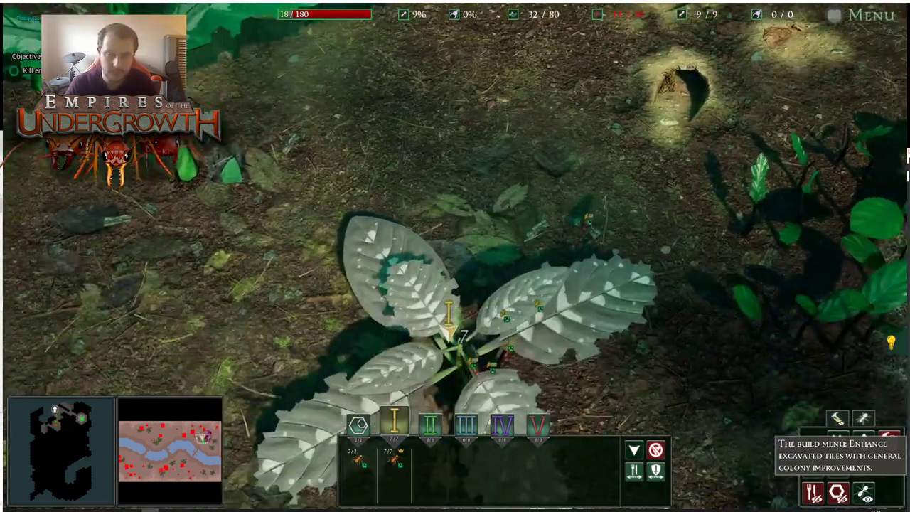
pyautogui.click(813, 493)
# Check the leaf amounts on the grey-leaved plant and the small plants around the web and the dark pebble
pyautogui.press('s')
pyautogui.press('d')
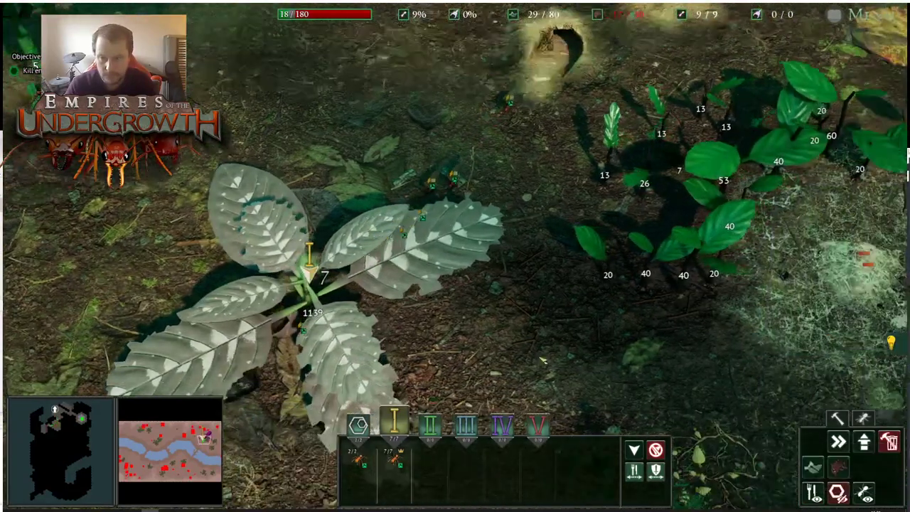
pyautogui.press('w')
pyautogui.press('d')
pyautogui.press('d')
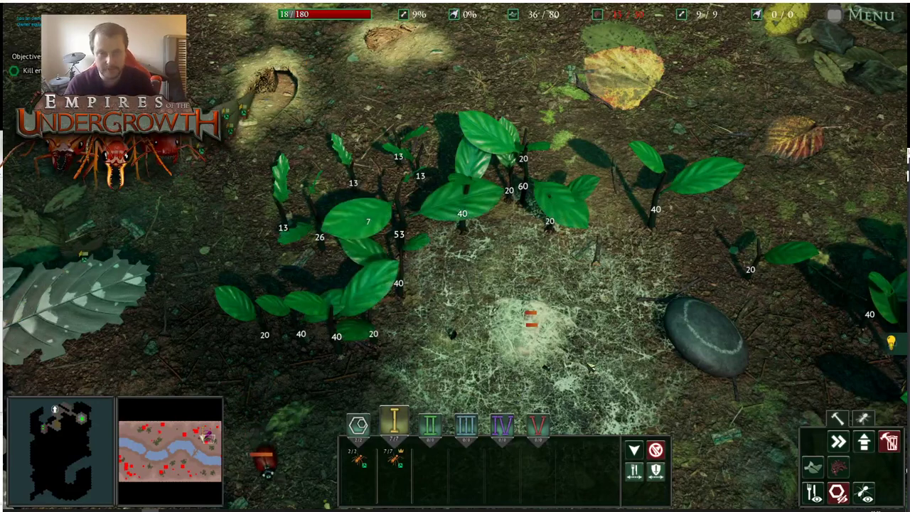
pyautogui.press('d')
pyautogui.press('s')
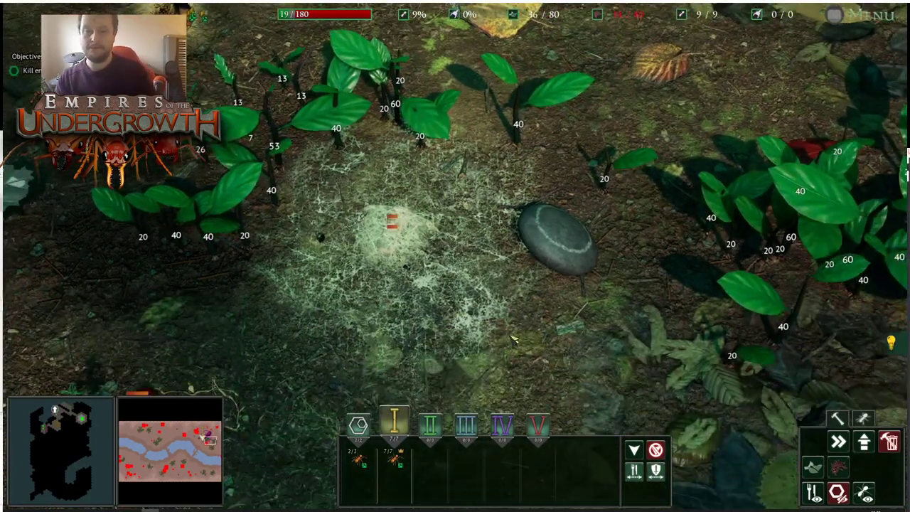
pyautogui.press('a')
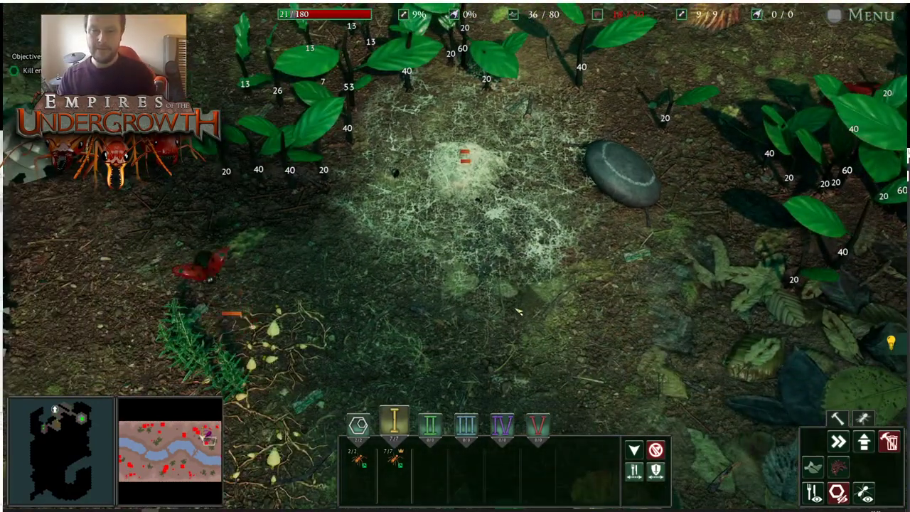
pyautogui.press('d')
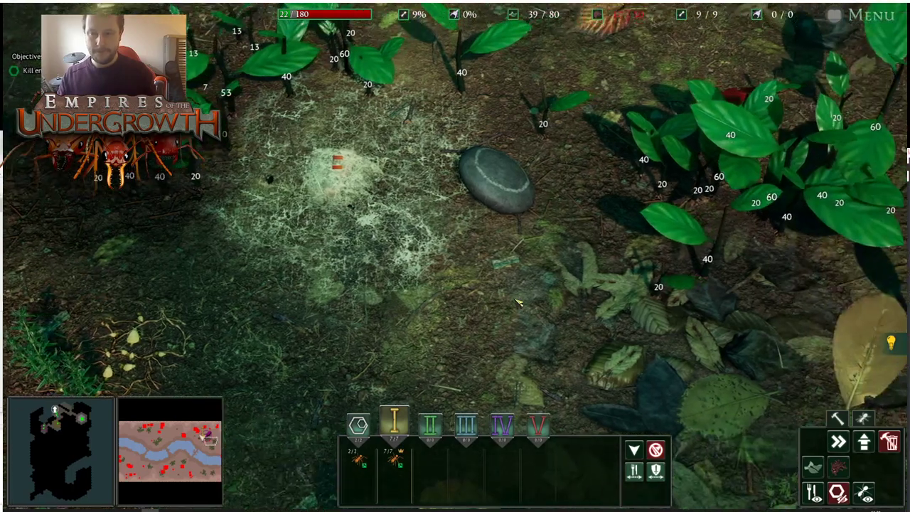
# Examine the leafy plants beyond the dark pebble and the ground on the southern bank of the river
pyautogui.press('d')
pyautogui.press('w')
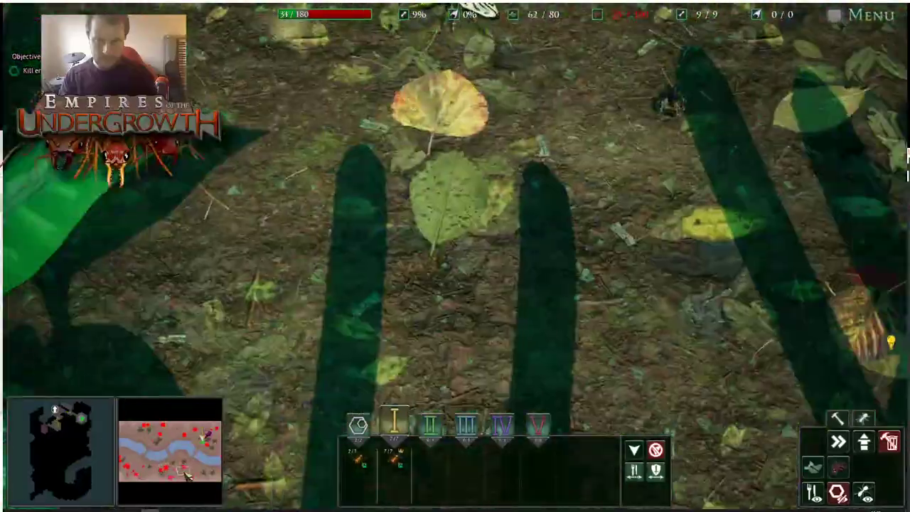
pyautogui.click(185, 478)
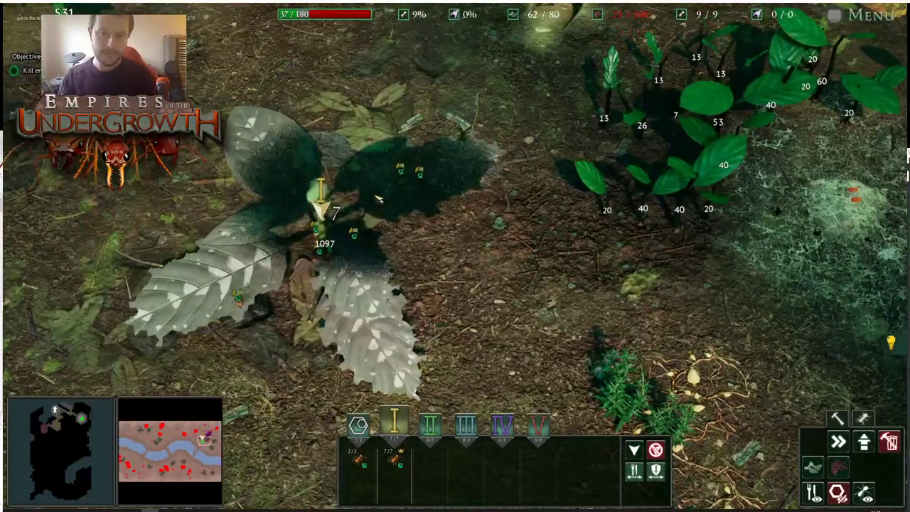
# Return to the nest and place two leafcutter worker brood tiles beside the small northern brood patch
pyautogui.press('Tab')
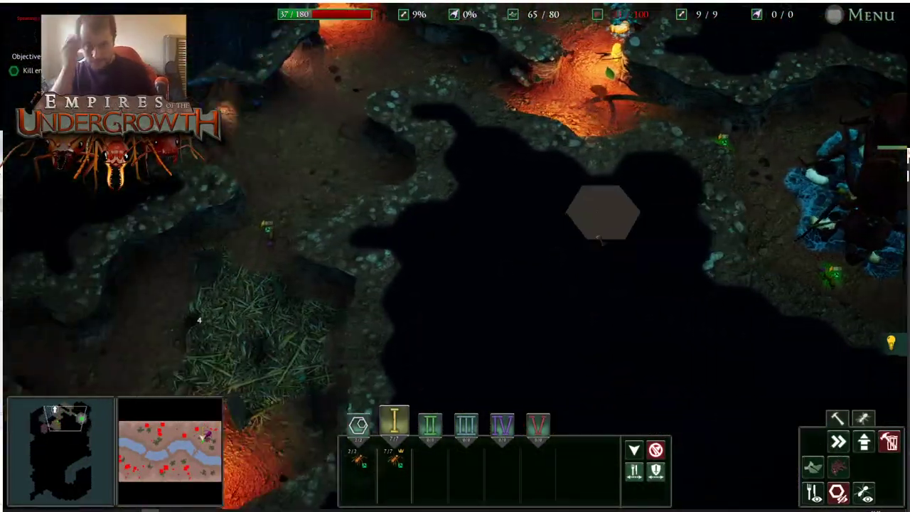
pyautogui.press('w')
pyautogui.press('d')
pyautogui.press('d')
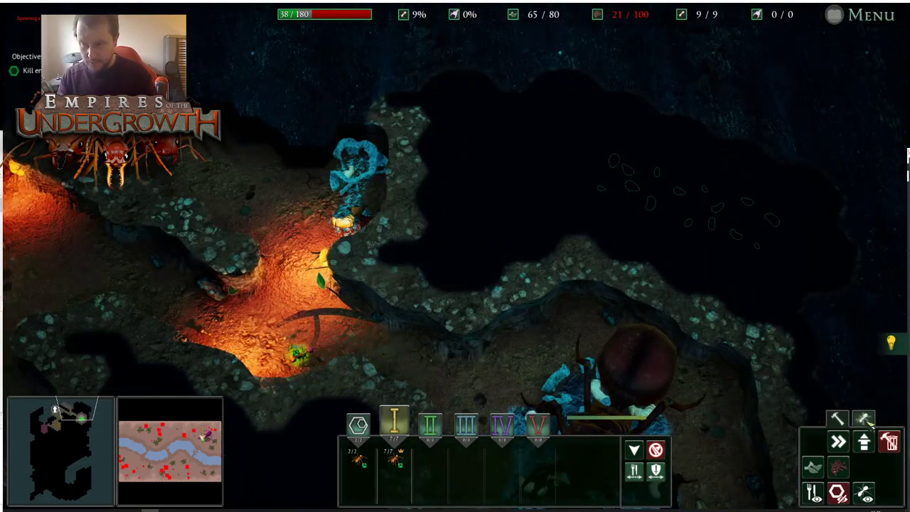
pyautogui.click(866, 421)
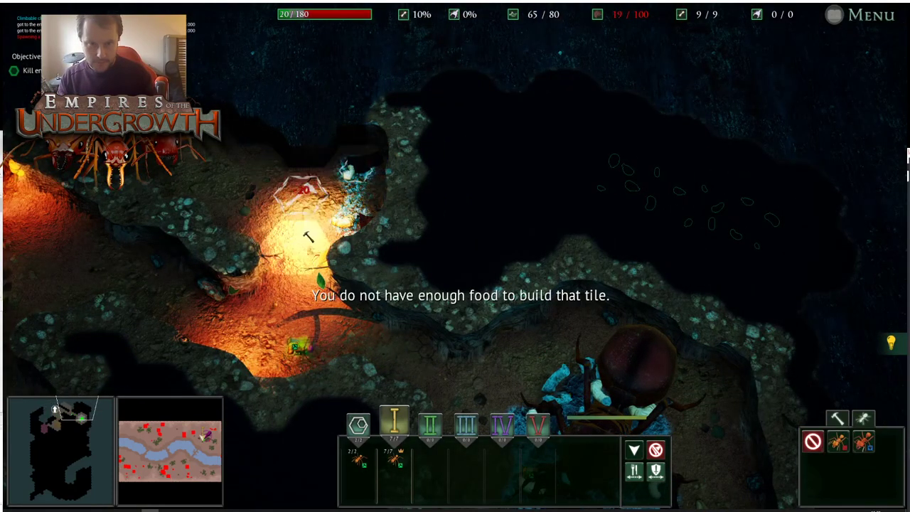
pyautogui.click(813, 442)
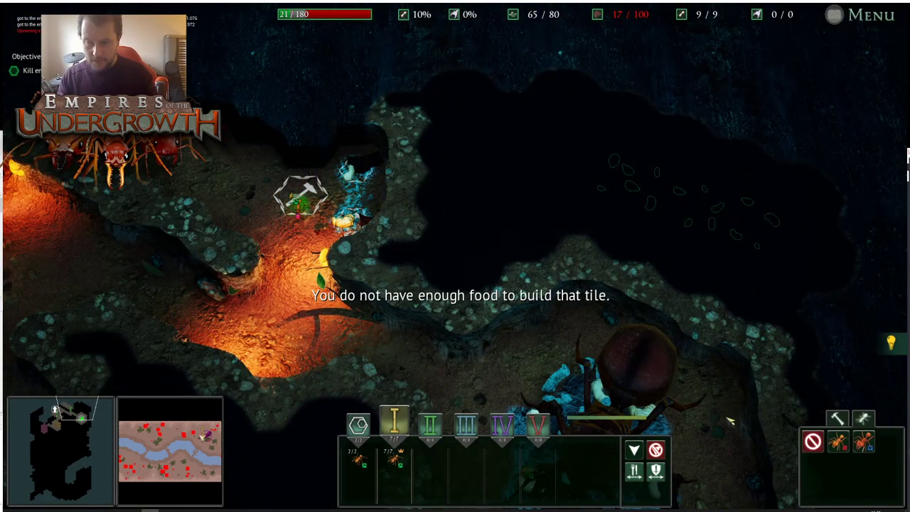
pyautogui.press('Tab')
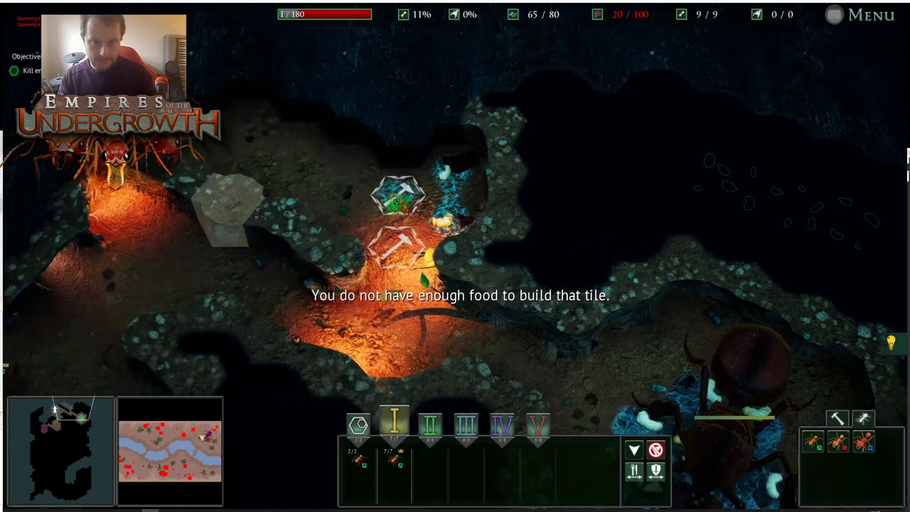
# Check the leaf harvest on the grey-leaved plant and the small plants and ladybird near the web
pyautogui.press('w')
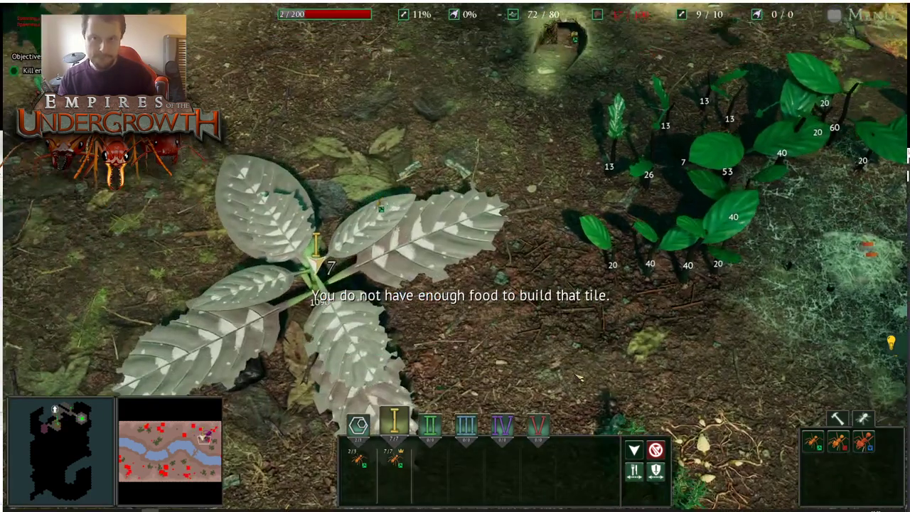
pyautogui.press('d')
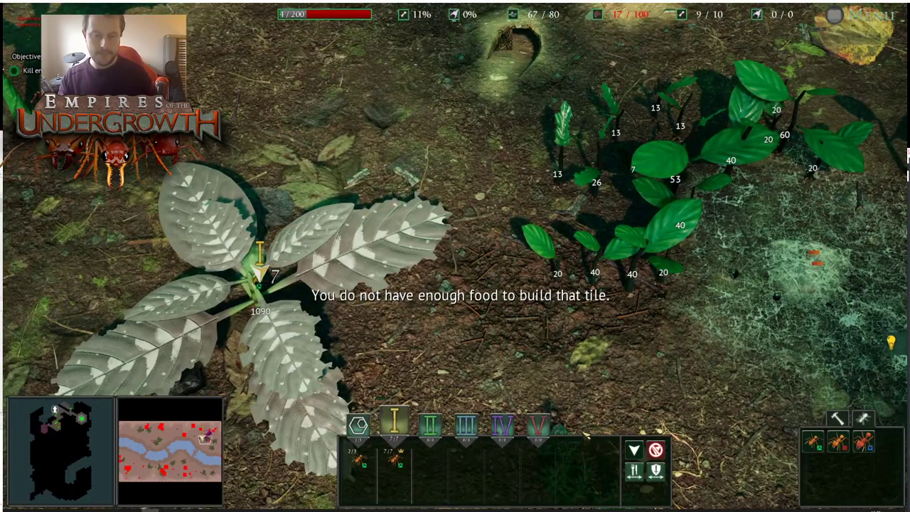
pyautogui.press('s')
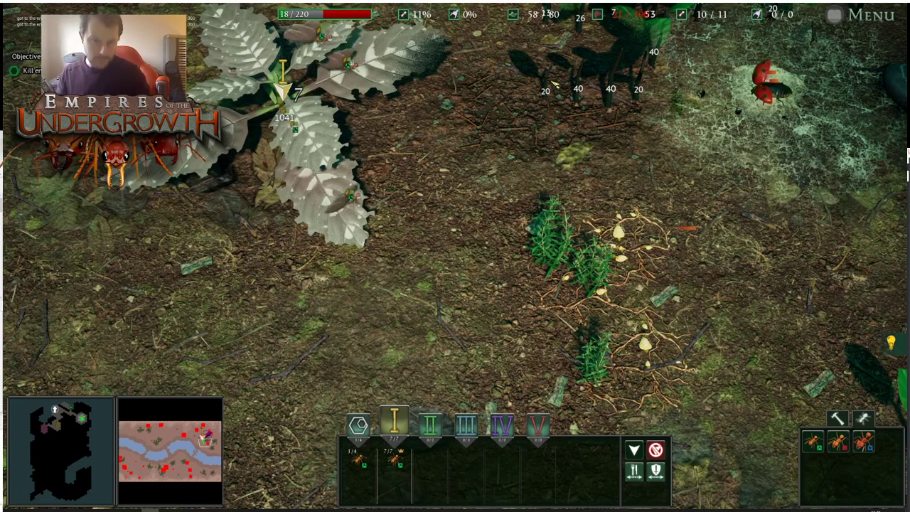
pyautogui.press('w')
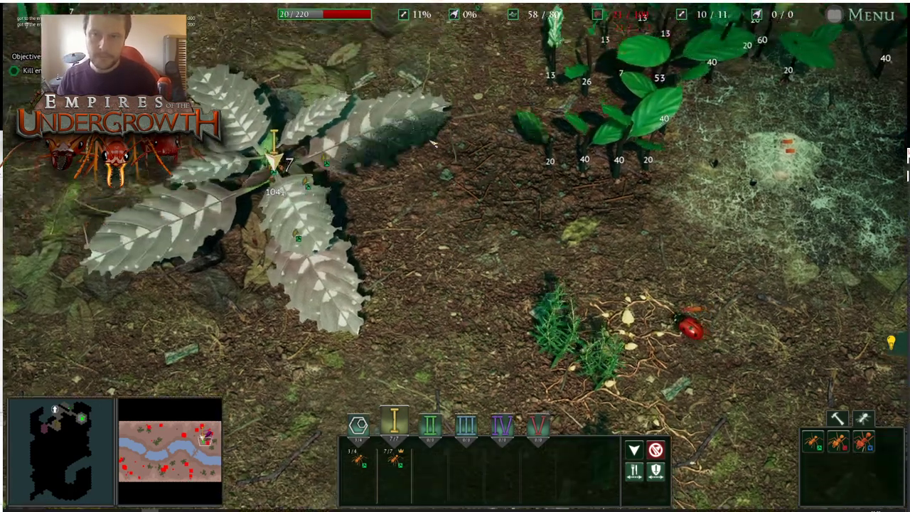
pyautogui.press('w')
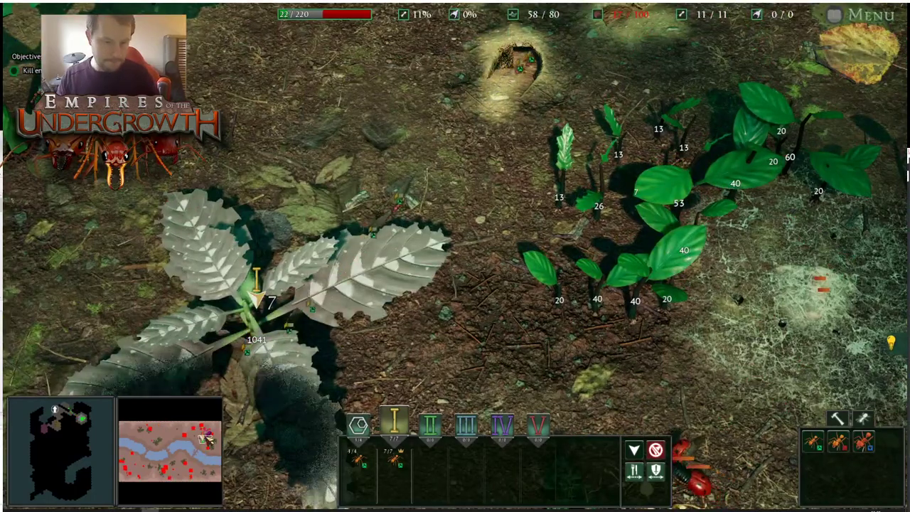
# Examine the surface around the three nest entrances, from the open ground to the neighbouring large green leaf
pyautogui.click(207, 437)
pyautogui.press('w')
pyautogui.press('d')
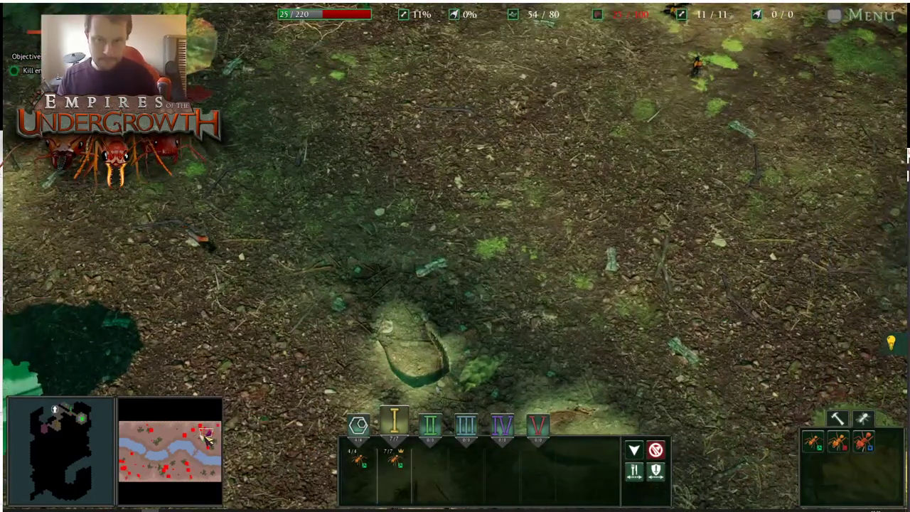
pyautogui.press('a')
pyautogui.press('s')
pyautogui.press('s')
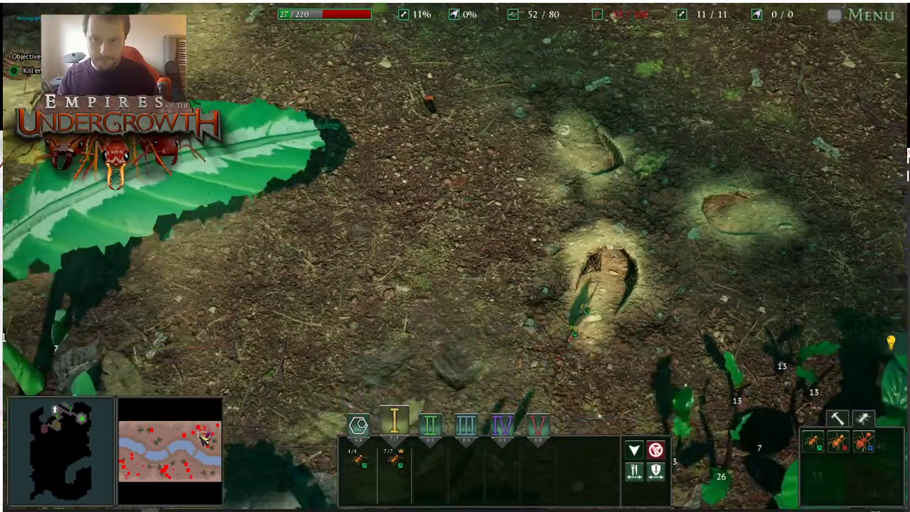
pyautogui.press('d')
pyautogui.press('s')
pyautogui.press('w')
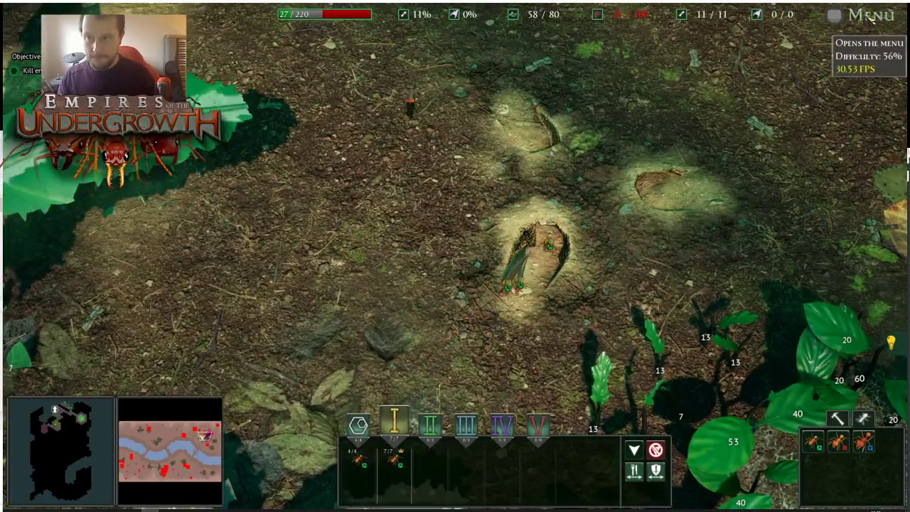
# Return to the nest and add one worker brood tile at the northwest edge of the northern brood patch
pyautogui.press('Tab')
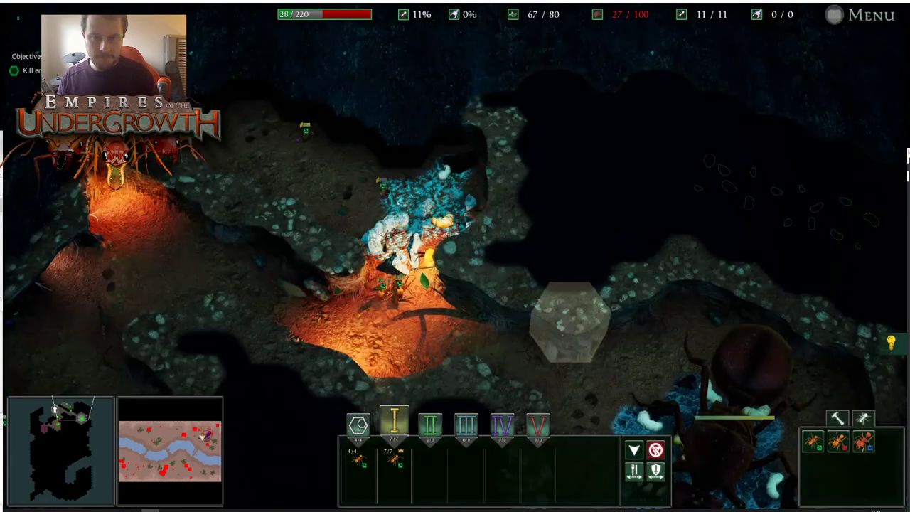
pyautogui.press('a')
pyautogui.press('s')
pyautogui.click(815, 442)
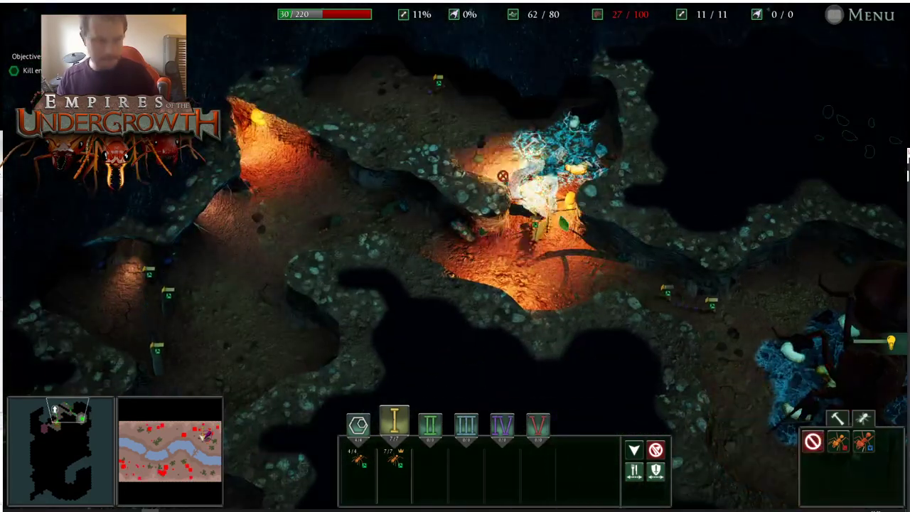
pyautogui.click(427, 204)
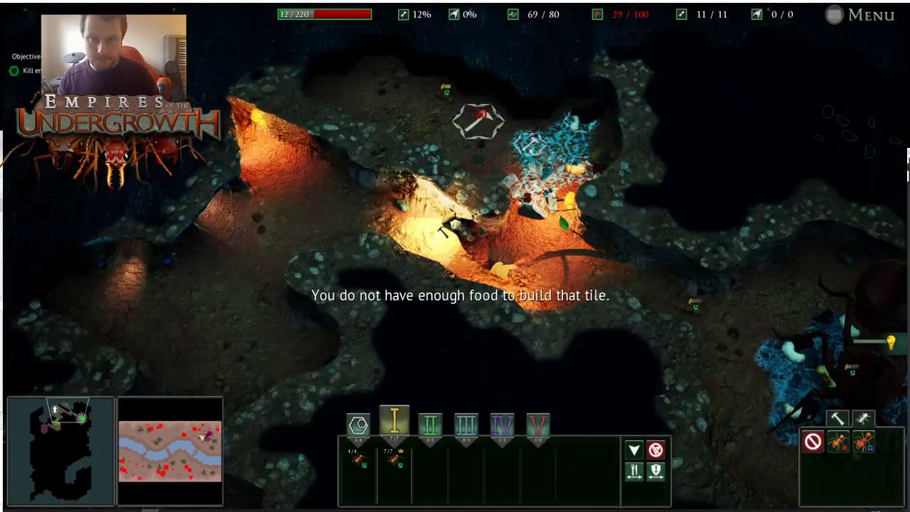
pyautogui.press('a')
pyautogui.press('s')
pyautogui.rightClick(488, 175)
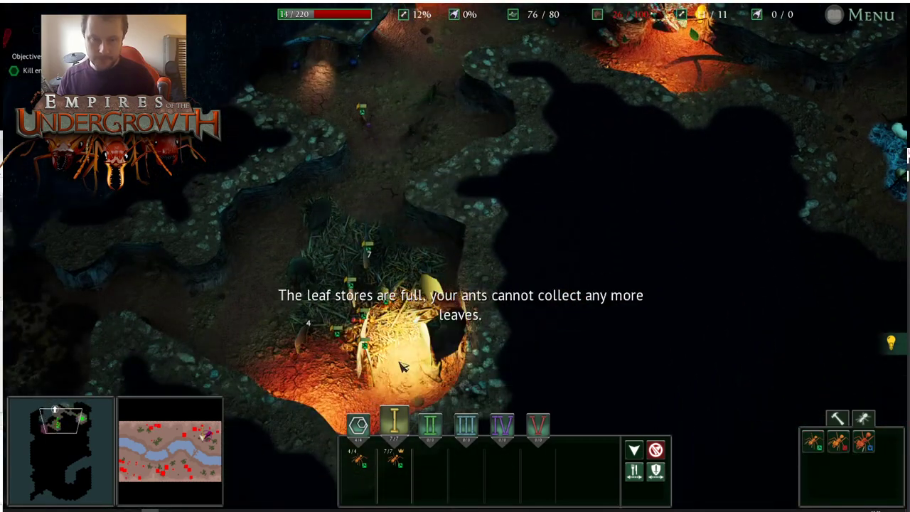
# Place four leaf store tiles along the western and southwestern edge of the existing leaf store
pyautogui.press('a')
pyautogui.press('s')
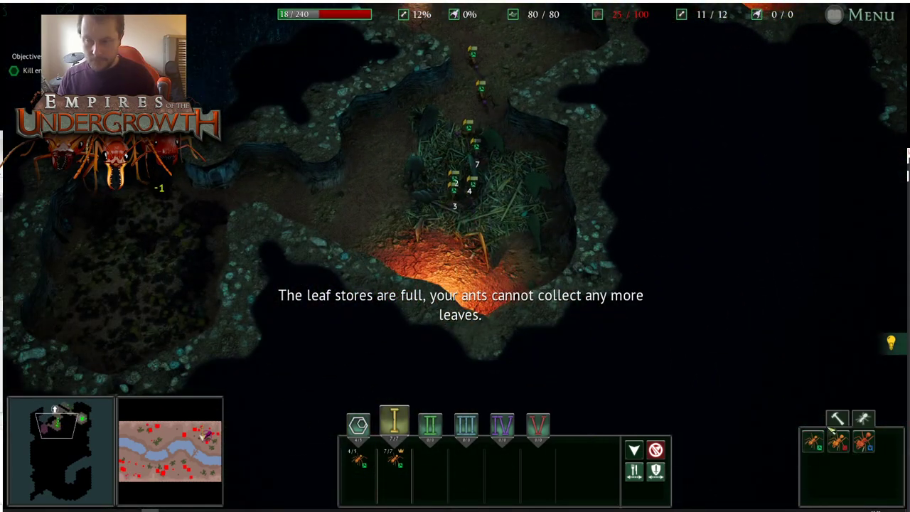
pyautogui.click(837, 419)
pyautogui.press('s')
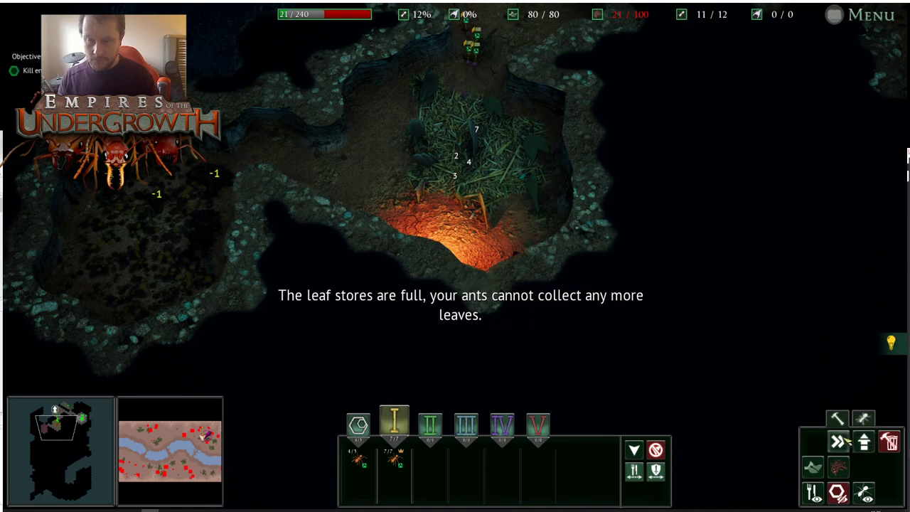
pyautogui.click(815, 468)
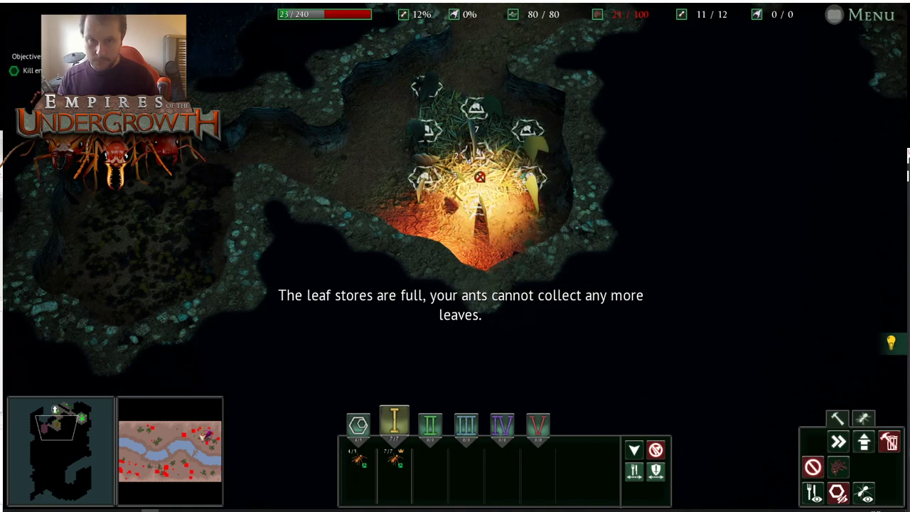
pyautogui.moveTo(377, 107); pyautogui.dragTo(480, 242)
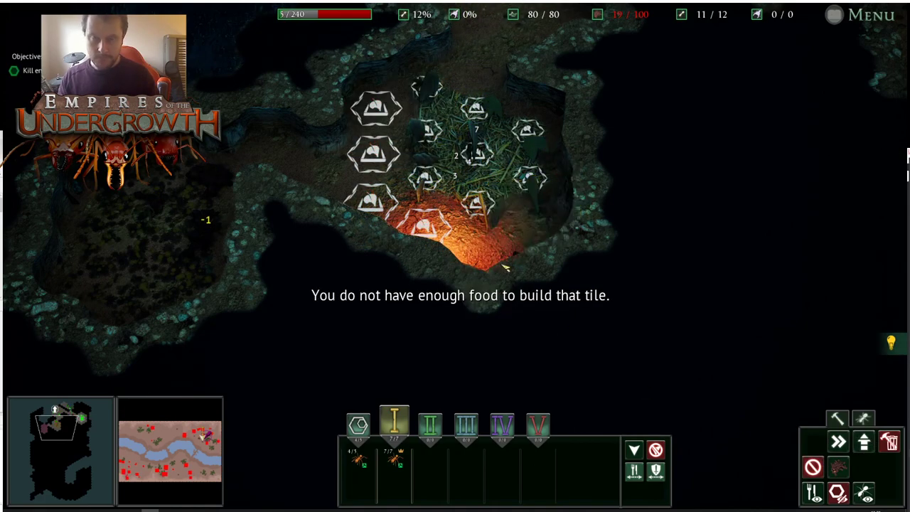
pyautogui.press('w')
pyautogui.rightClick(488, 210)
# Place four double-arrow path tiles in a line along the passage from the entrance tunnels towards the queen's chamber
pyautogui.press('d')
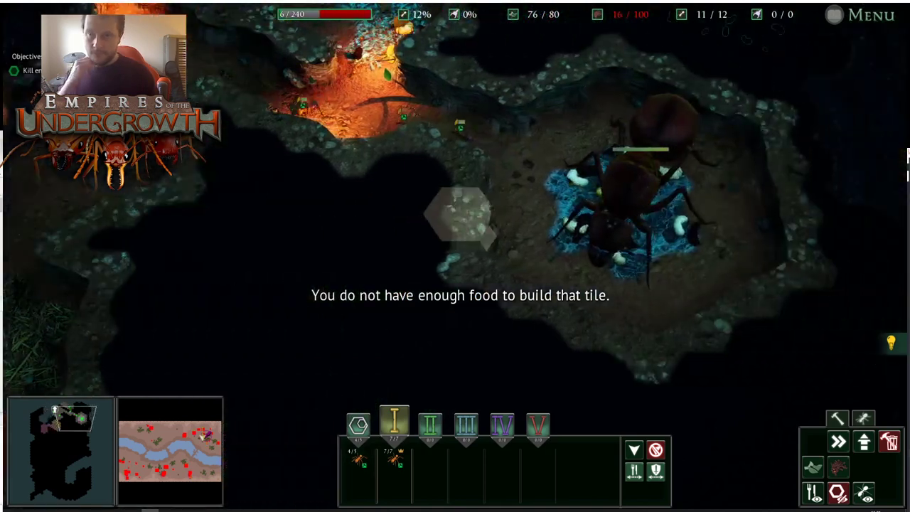
pyautogui.press('w')
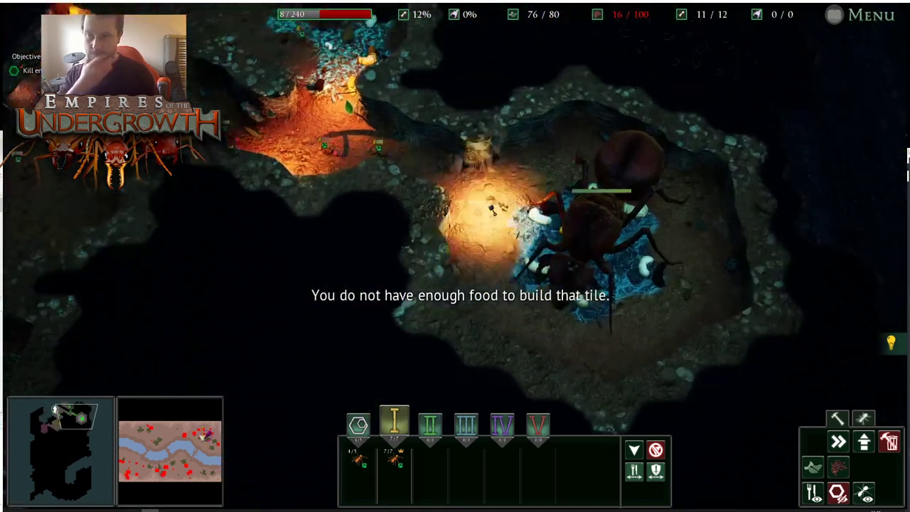
pyautogui.press('a')
pyautogui.press('s')
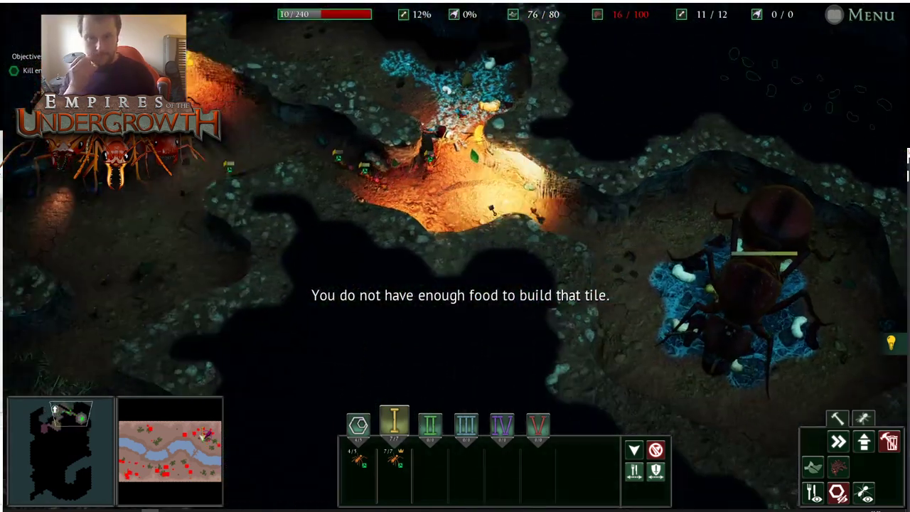
pyautogui.press('s')
pyautogui.press('a')
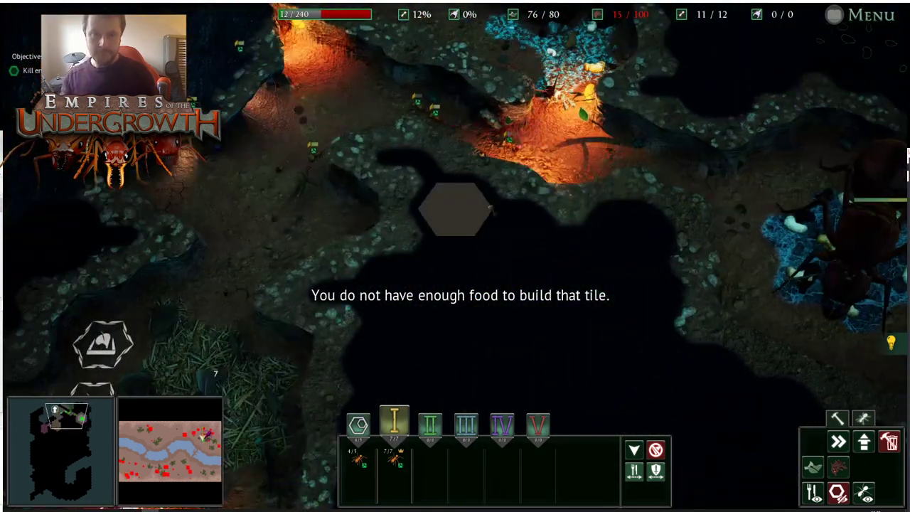
pyautogui.press('a')
pyautogui.press('s')
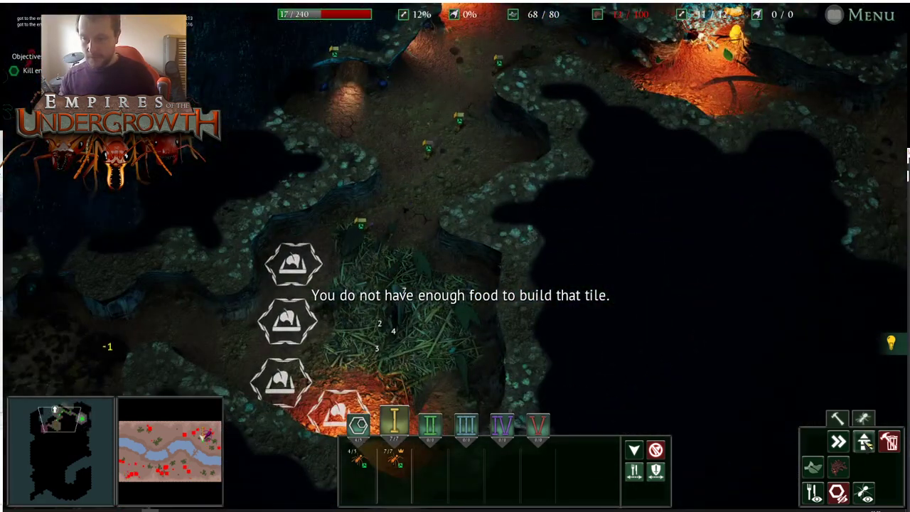
pyautogui.click(839, 441)
pyautogui.press('w')
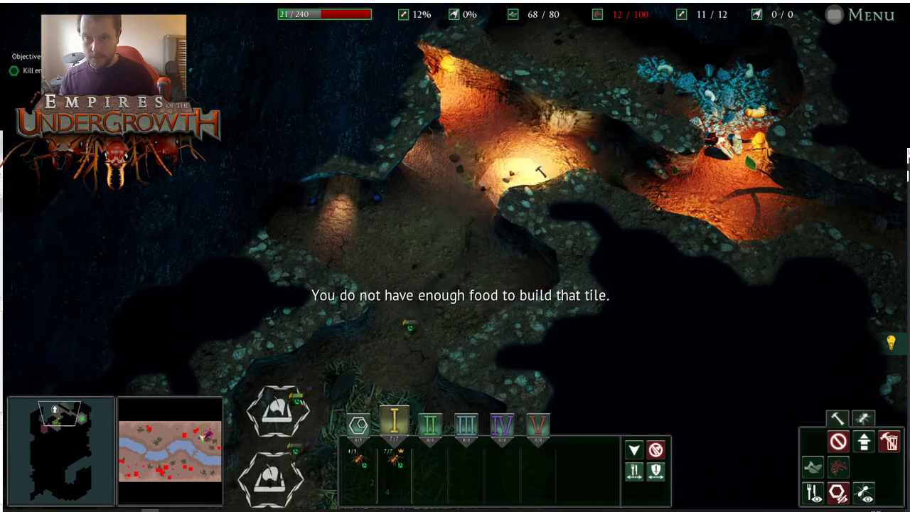
pyautogui.moveTo(561, 155); pyautogui.dragTo(740, 227)
pyautogui.press('d')
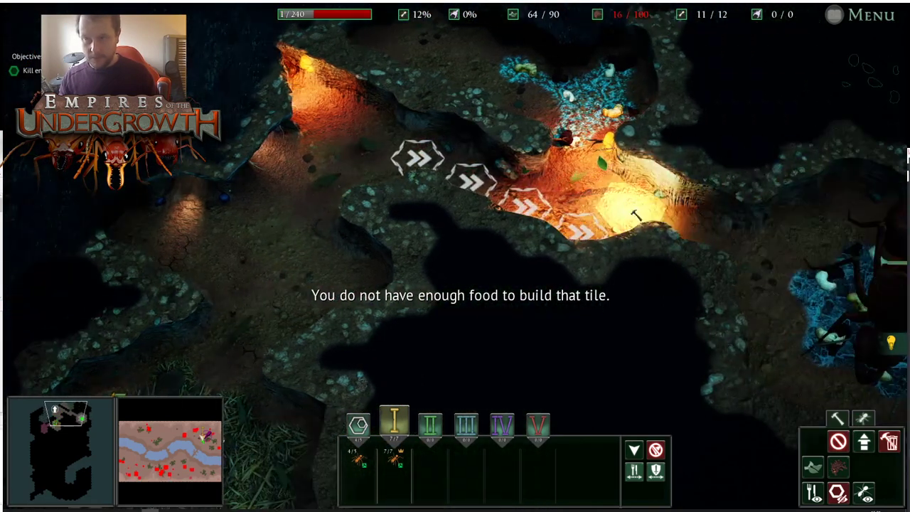
pyautogui.press('d')
pyautogui.rightClick(540, 187)
pyautogui.press('a')
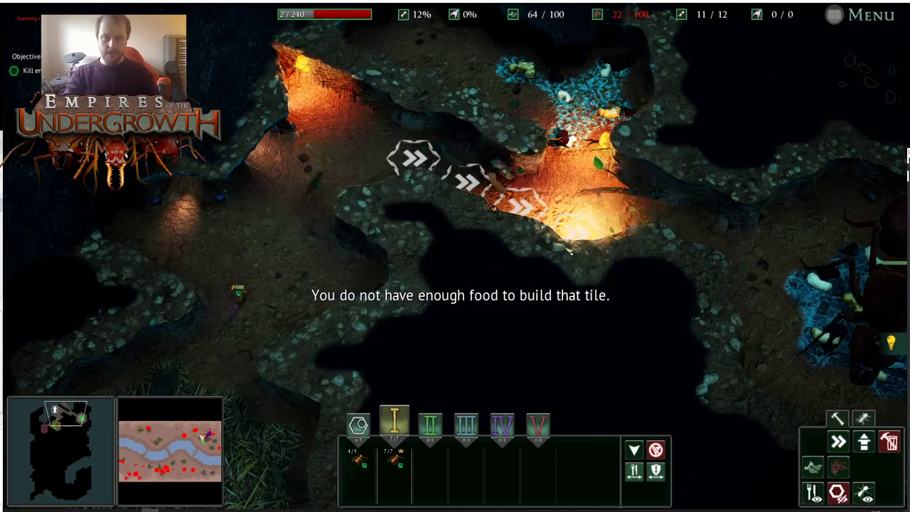
# Examine the surface between the nest entrances, the grey-leaved plant and the small green plants beside the web
pyautogui.press('Tab')
pyautogui.press('d')
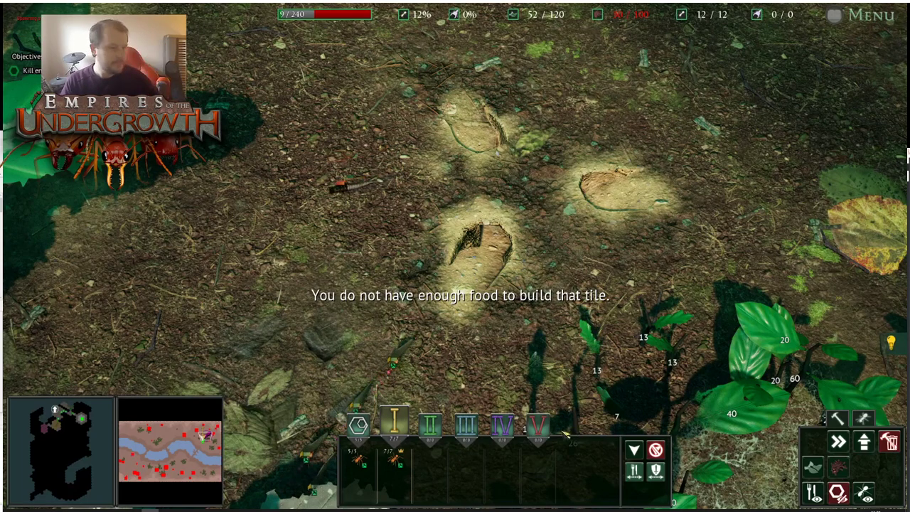
pyautogui.press('a')
pyautogui.press('s')
pyautogui.press('s')
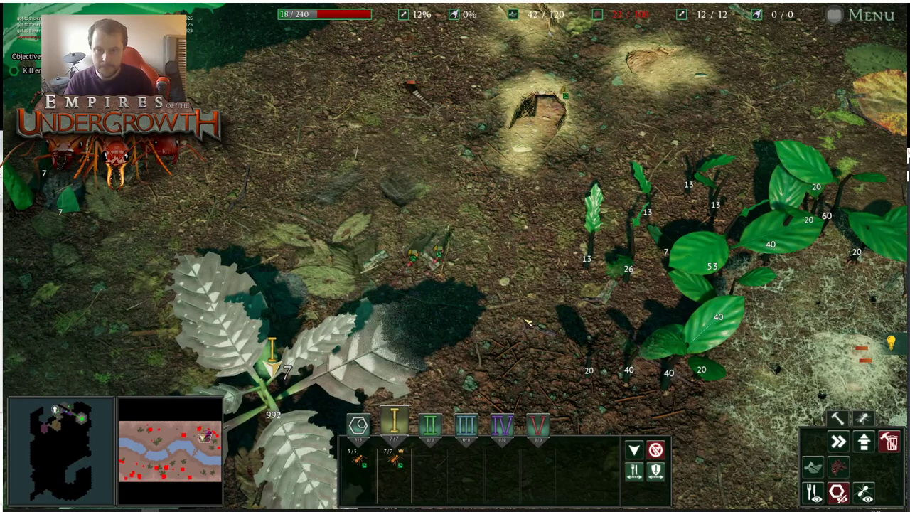
pyautogui.press('w')
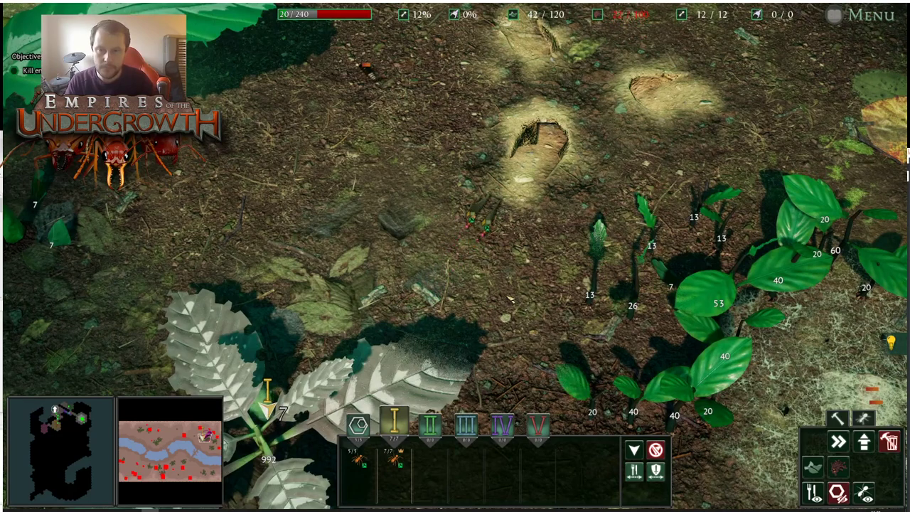
pyautogui.press('d')
pyautogui.press('d')
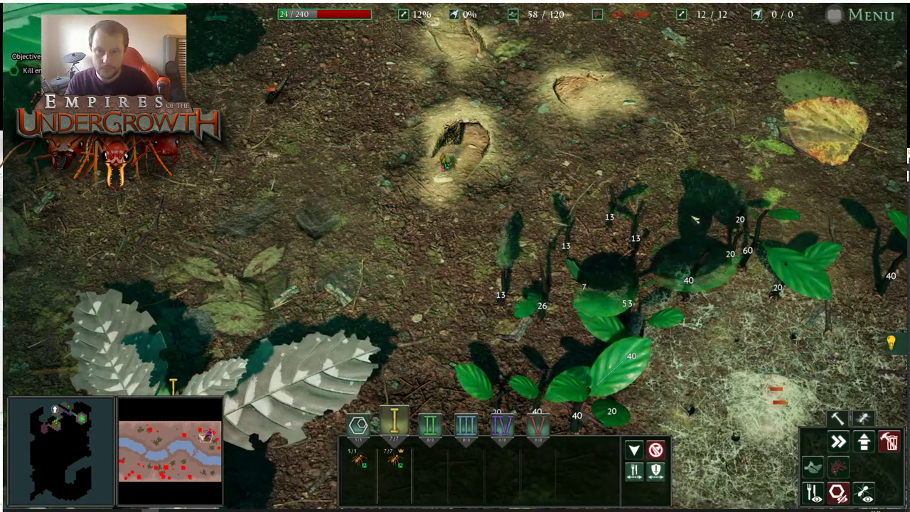
pyautogui.press('d')
pyautogui.press('w')
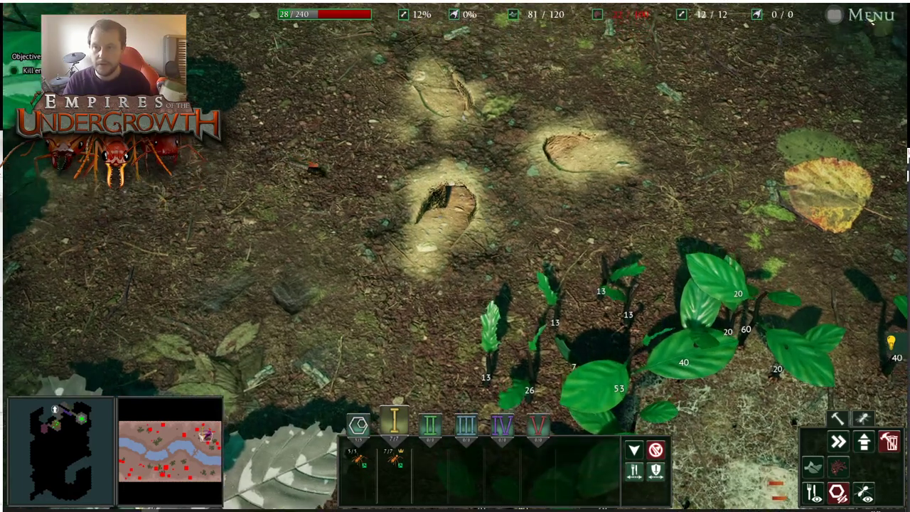
pyautogui.click(862, 15)
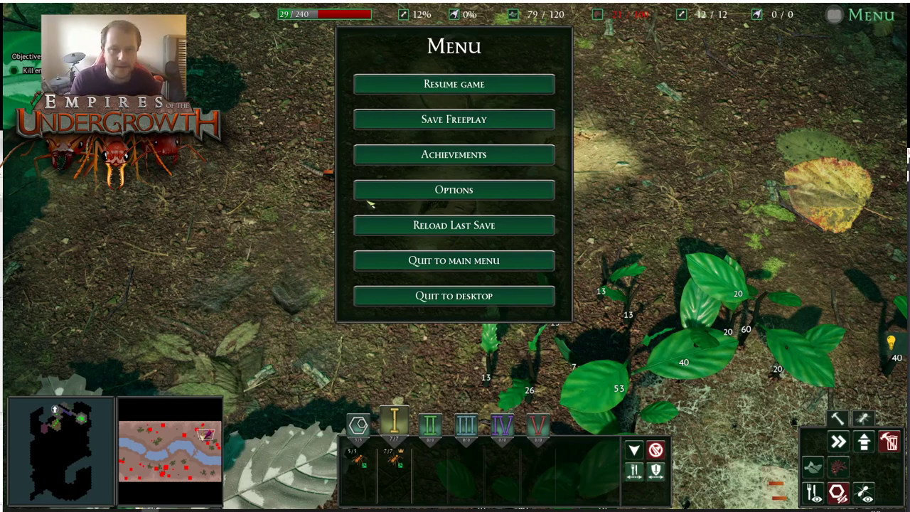
pyautogui.click(495, 87)
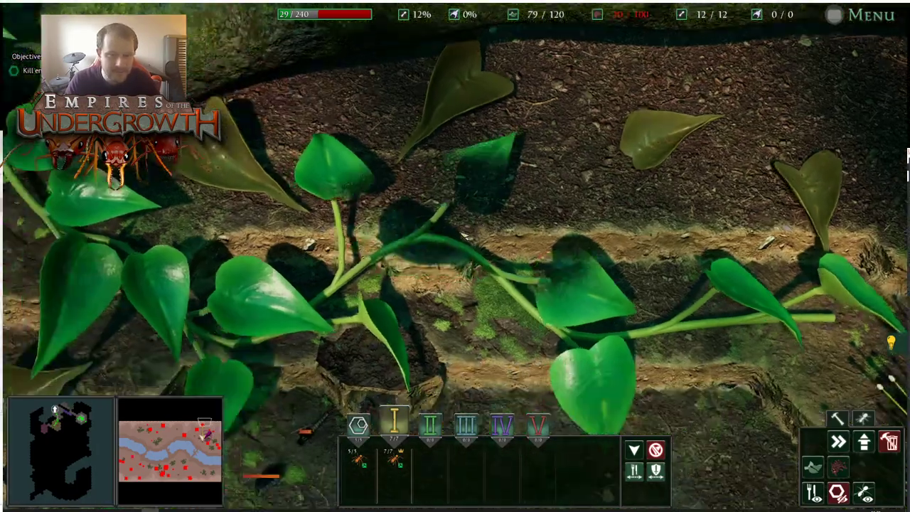
# Examine the surface from the vine along the rocky ledge to the nest entrances and the grey-leaved plant being harvested
pyautogui.press('a')
pyautogui.press('s')
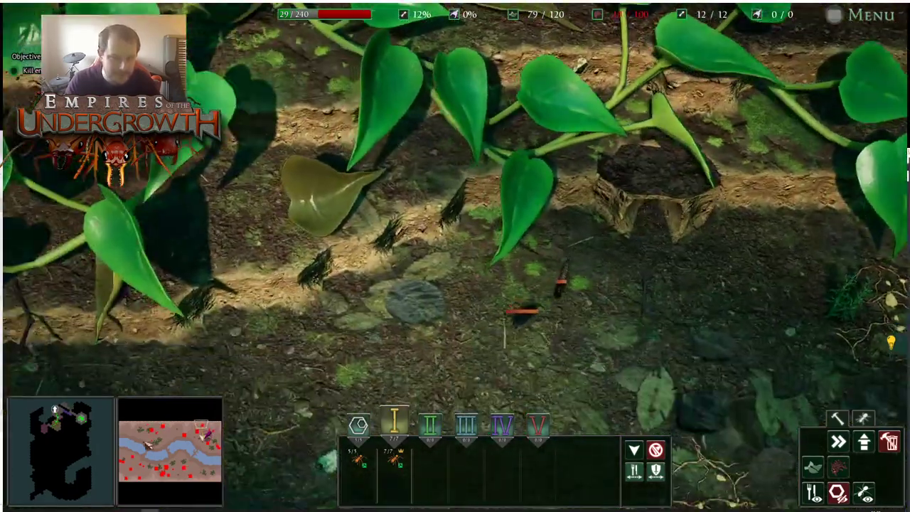
pyautogui.press('w')
pyautogui.press('d')
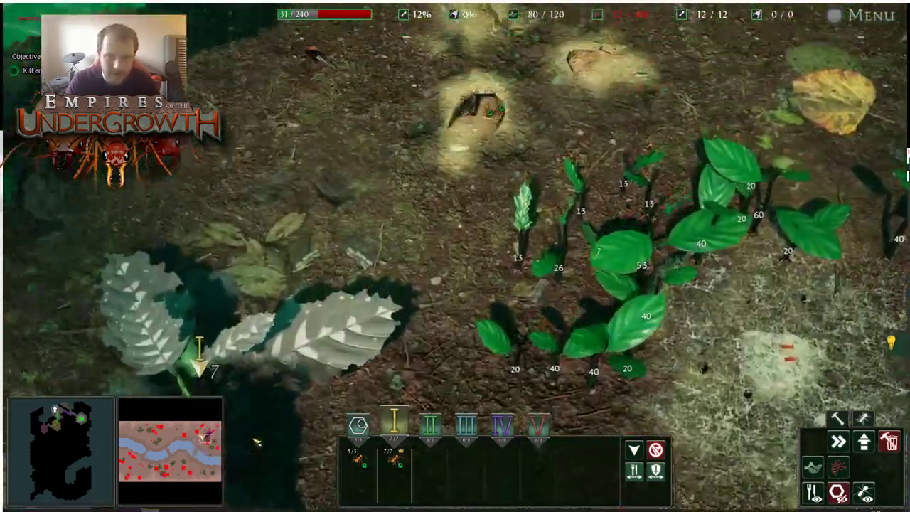
pyautogui.press('a')
pyautogui.press('a')
pyautogui.press('s')
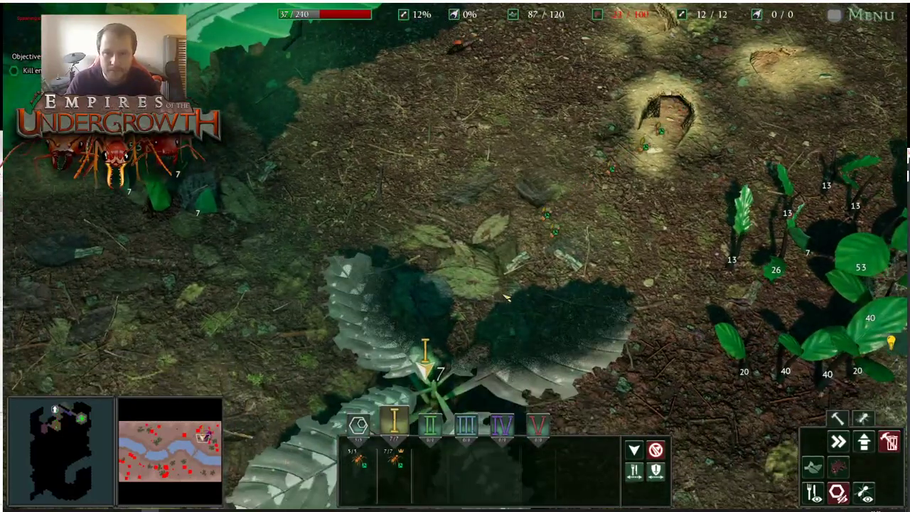
pyautogui.press('d')
pyautogui.press('w')
pyautogui.press('s')
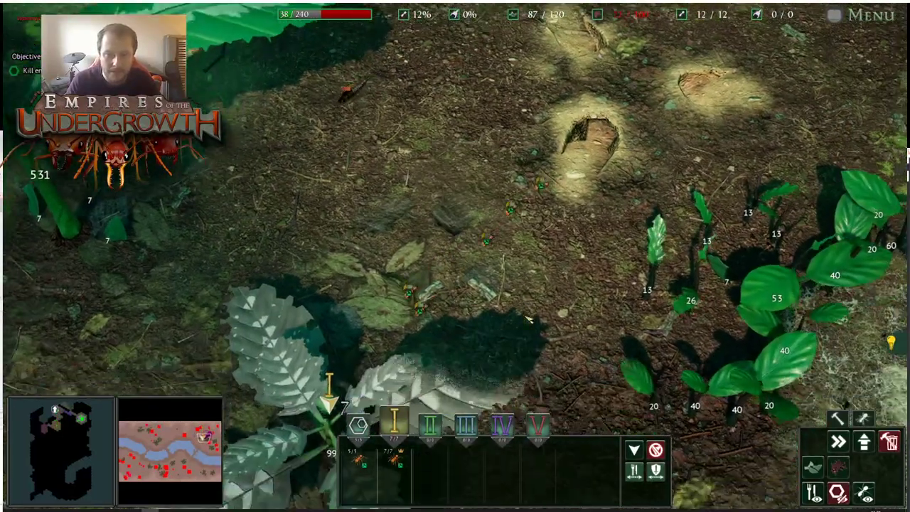
pyautogui.press('a')
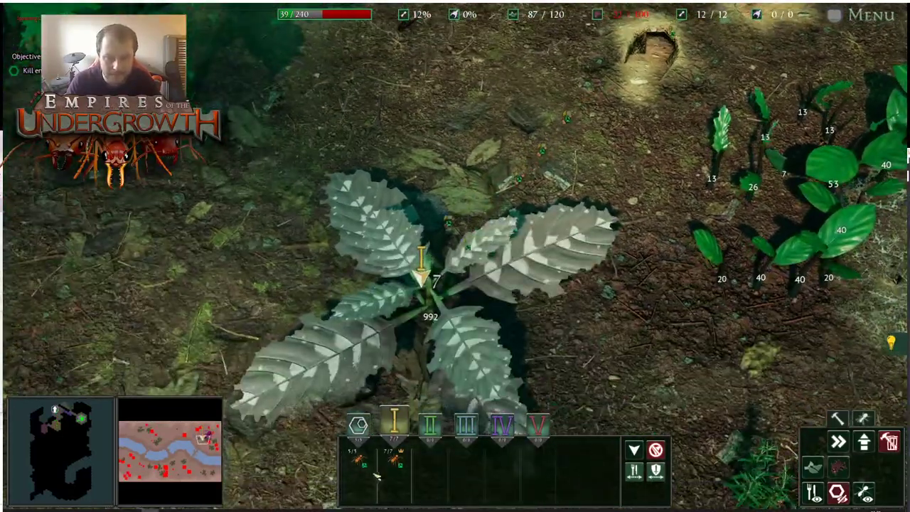
# Return to the nest and place two worker brood tiles along the southwest edge of the northern brood patch
pyautogui.press('Tab')
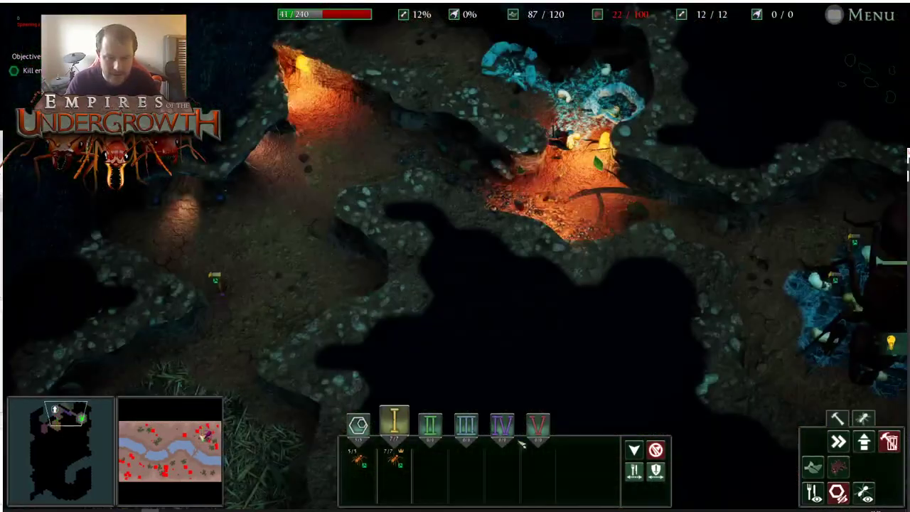
pyautogui.press('w')
pyautogui.press('d')
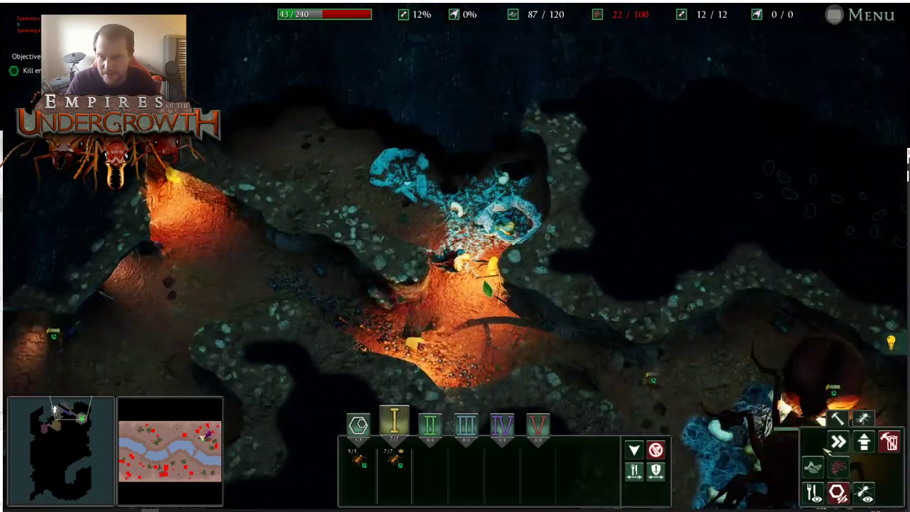
pyautogui.click(864, 418)
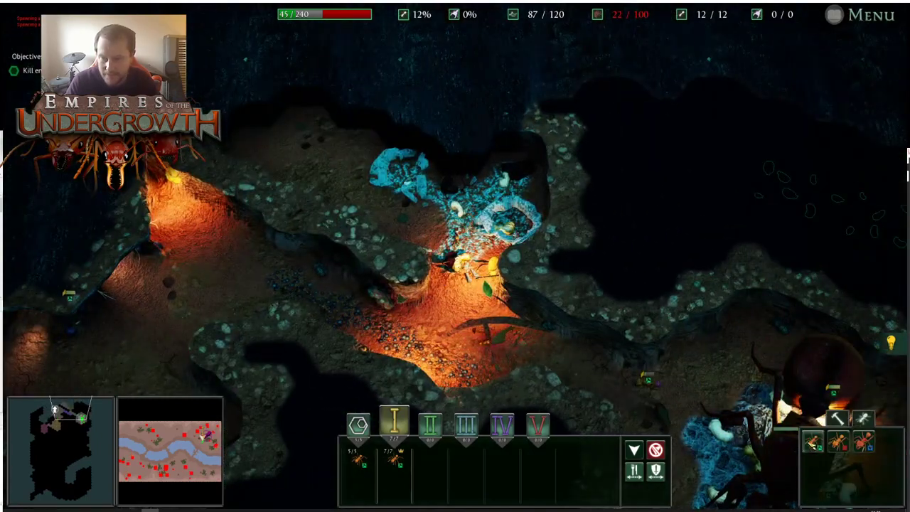
pyautogui.click(839, 442)
pyautogui.click(407, 231)
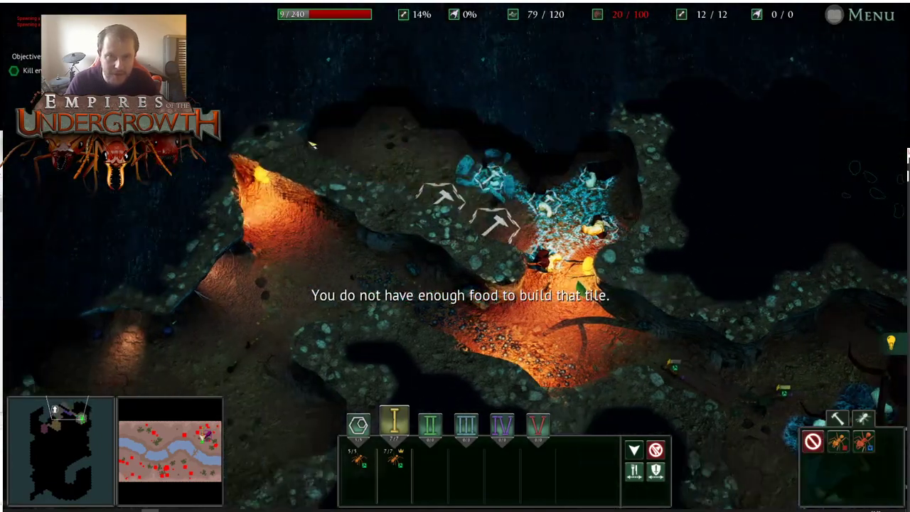
# Switch to the surface and examine the grey-leaved plant, the large green plant to its northwest and the nest entrances
pyautogui.press('Tab')
pyautogui.press('s')
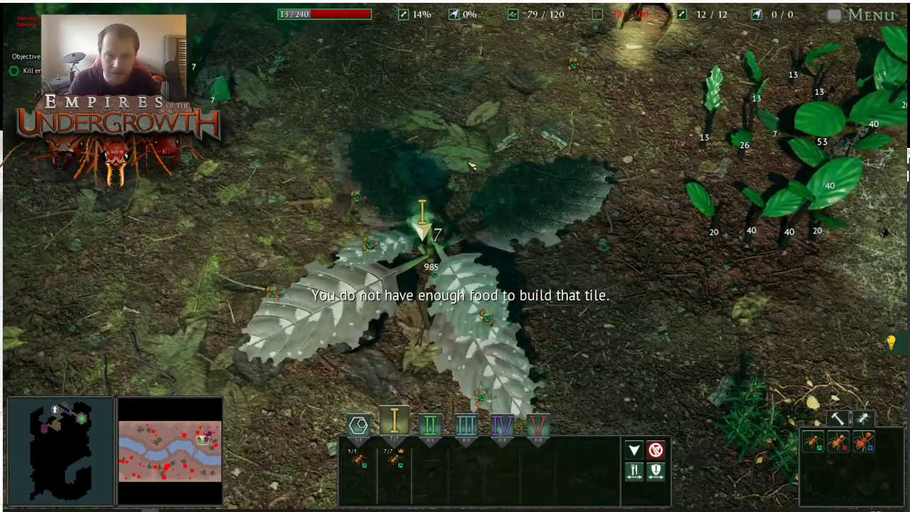
pyautogui.press('a')
pyautogui.press('w')
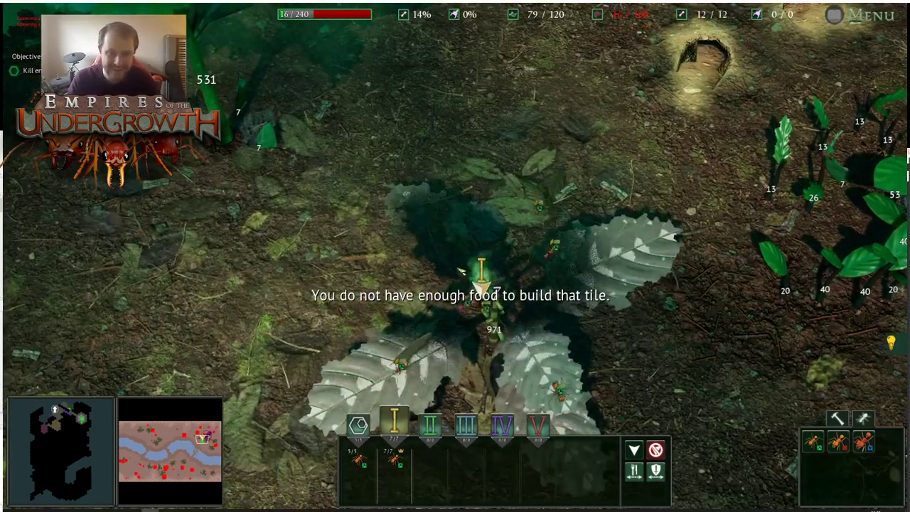
pyautogui.press('d')
pyautogui.press('d')
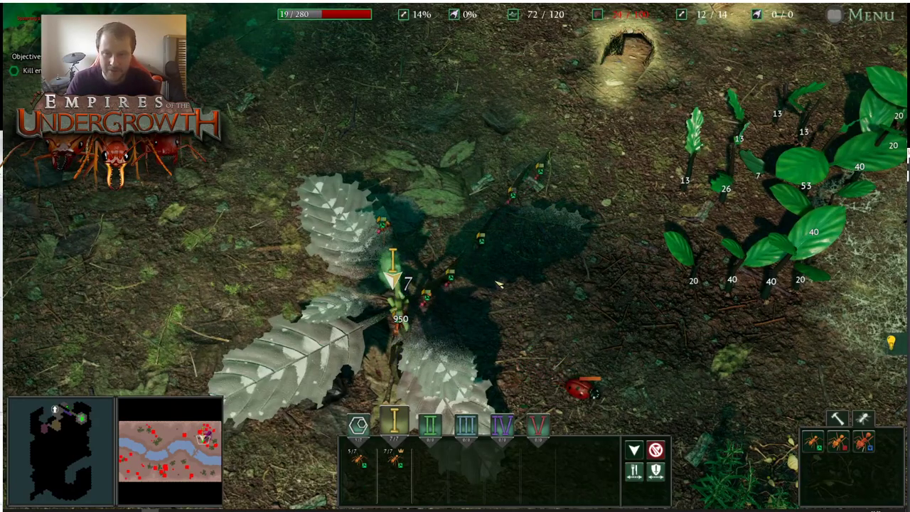
pyautogui.press('w')
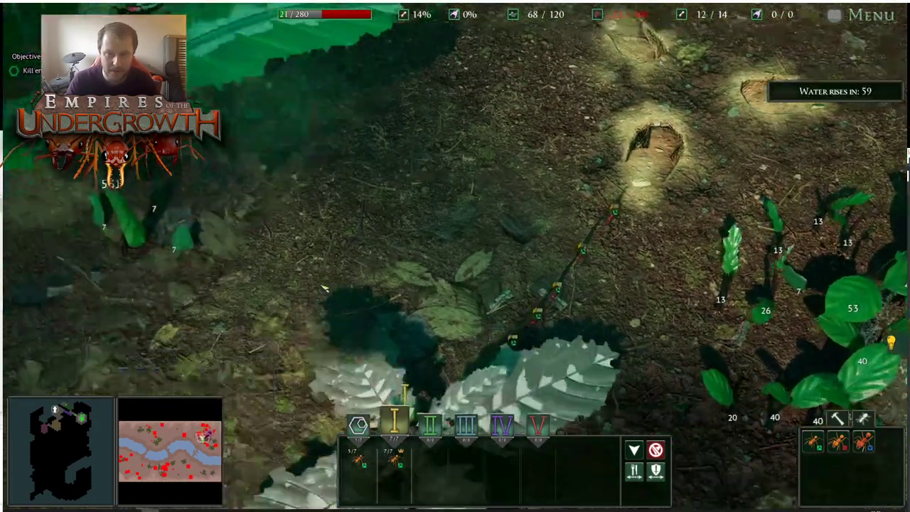
pyautogui.press('a')
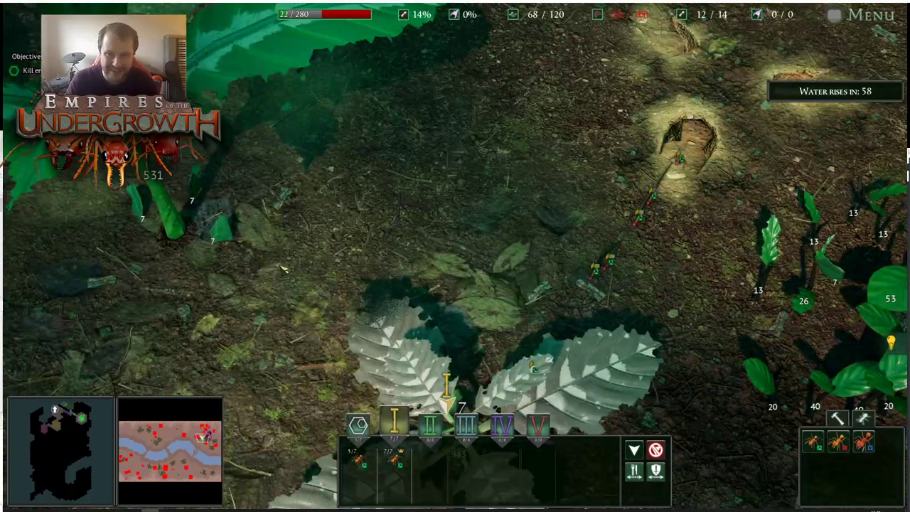
pyautogui.press('w')
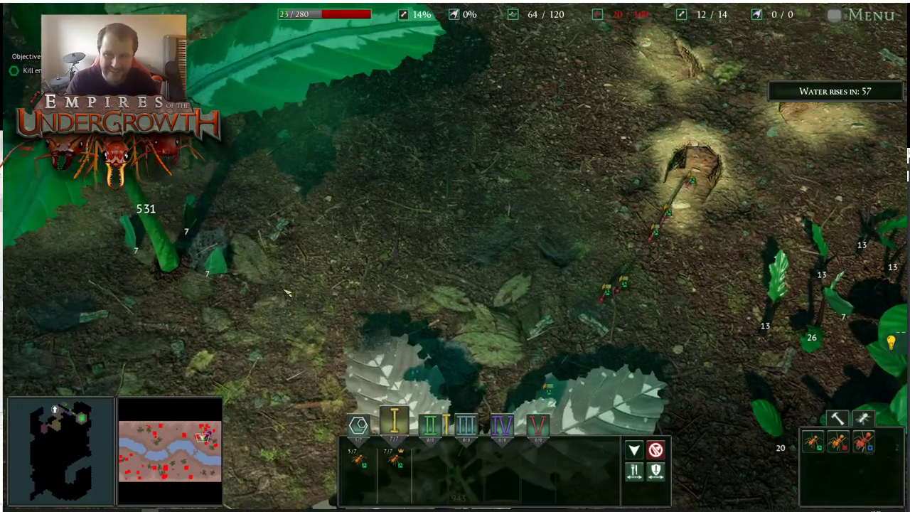
pyautogui.press('a')
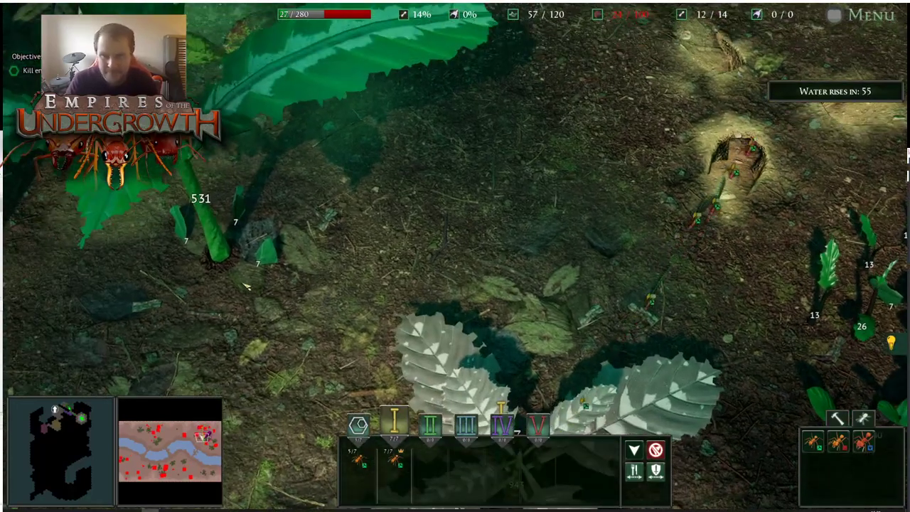
pyautogui.press('w')
pyautogui.press('d')
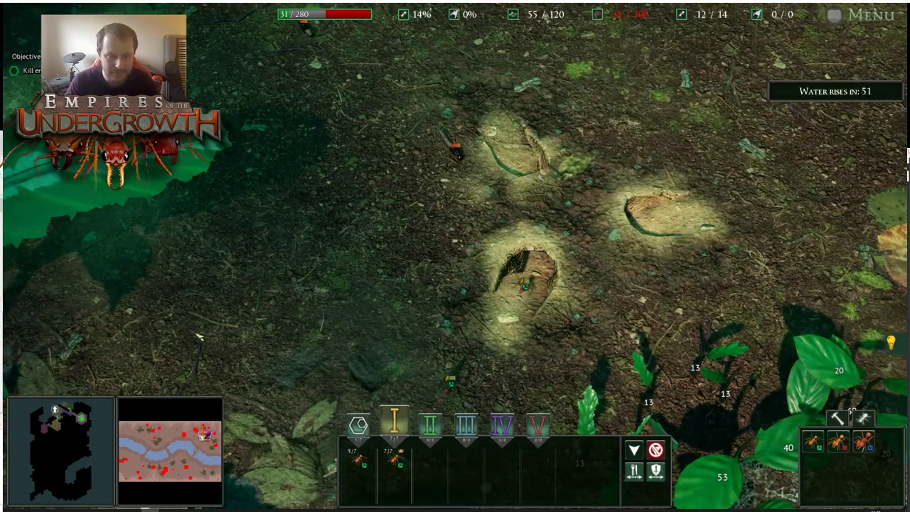
# In the nest, mark an opening on the leaf store's east side and a block of rock tiles beyond it for digging
pyautogui.press('Tab')
pyautogui.scroll(-1, 256, 406)
pyautogui.press('s')
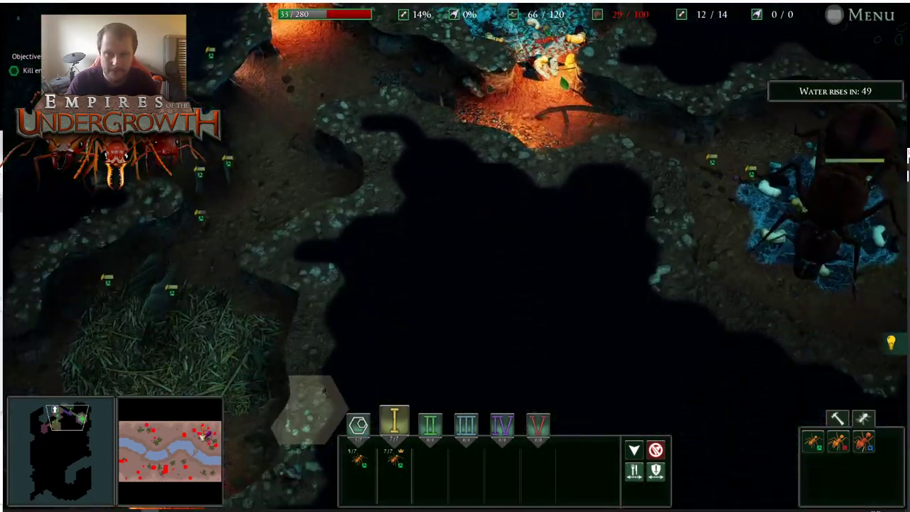
pyautogui.press('w')
pyautogui.press('d')
pyautogui.press('s')
pyautogui.press('a')
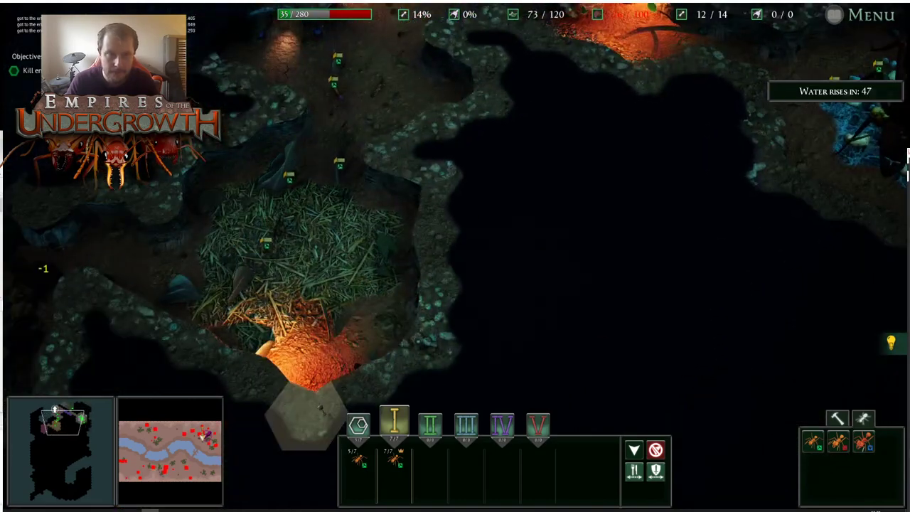
pyautogui.press('d')
pyautogui.press('w')
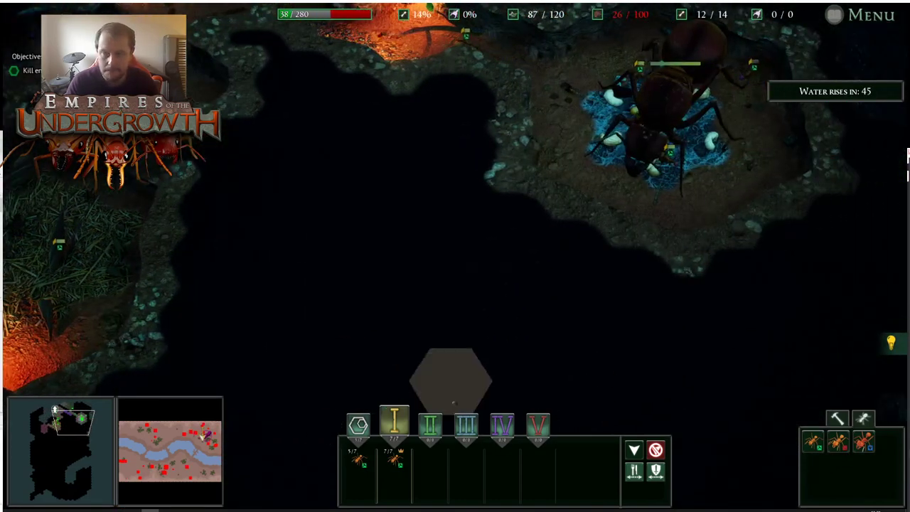
pyautogui.press('a')
pyautogui.press('s')
pyautogui.press('w')
pyautogui.press('d')
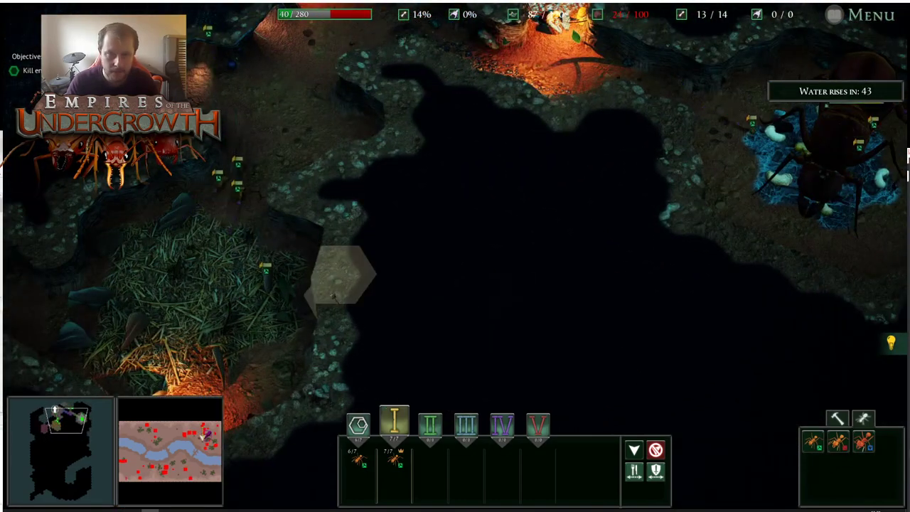
pyautogui.click(333, 294)
pyautogui.moveTo(398, 240); pyautogui.dragTo(399, 301)
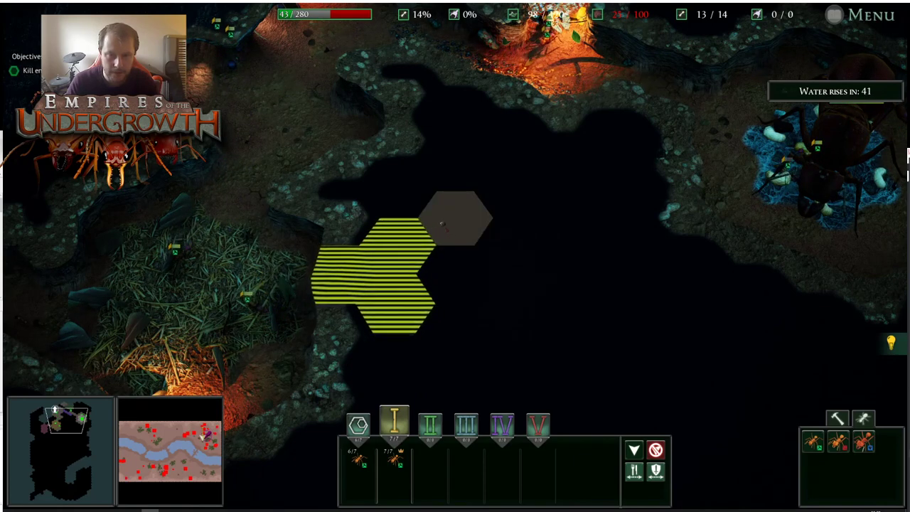
pyautogui.moveTo(442, 225)
pyautogui.mouseDown()
pyautogui.moveTo(469, 329)
pyautogui.moveTo(521, 319)
pyautogui.moveTo(518, 299)
pyautogui.mouseUp()
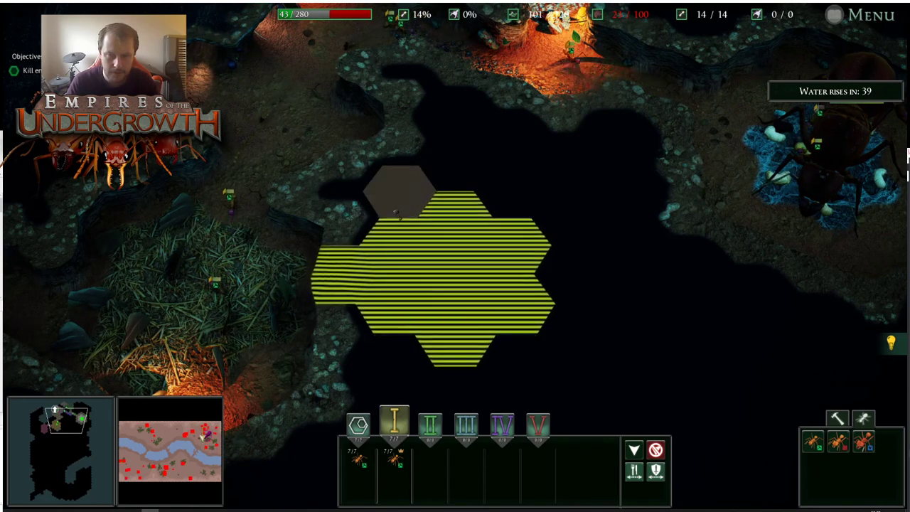
# Extend the marked dig area east of the leaf store with further tiles along its northern and southern edges
pyautogui.click(397, 213)
pyautogui.click(453, 181)
pyautogui.click(506, 202)
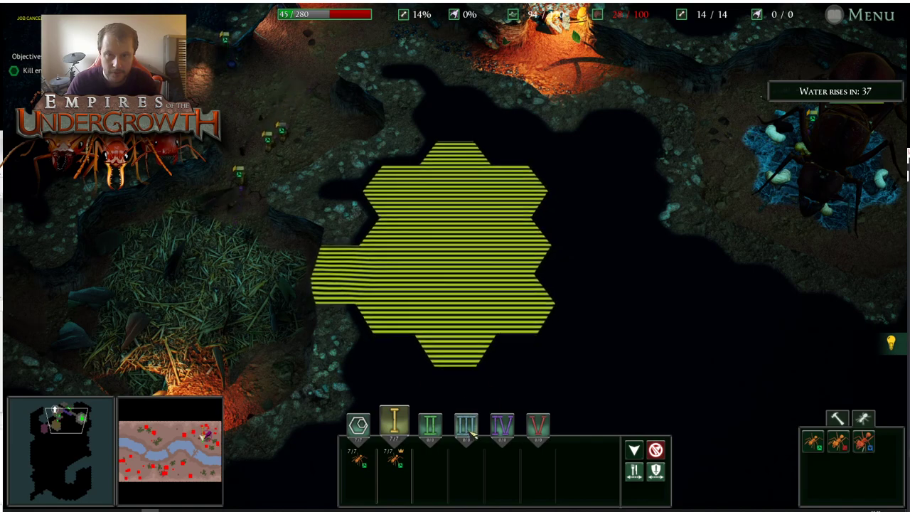
pyautogui.click(415, 368)
pyautogui.click(458, 403)
pyautogui.click(523, 369)
pyautogui.press('s')
pyautogui.press('a')
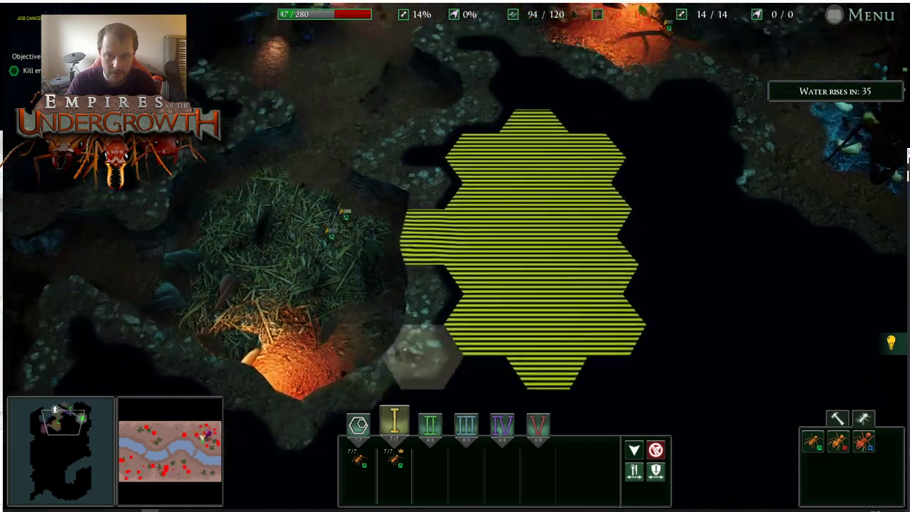
# Switch to the surface and watch the workers and approaching insects between the grey-leaved plant and the nest entrance
pyautogui.press('Tab')
pyautogui.press('s')
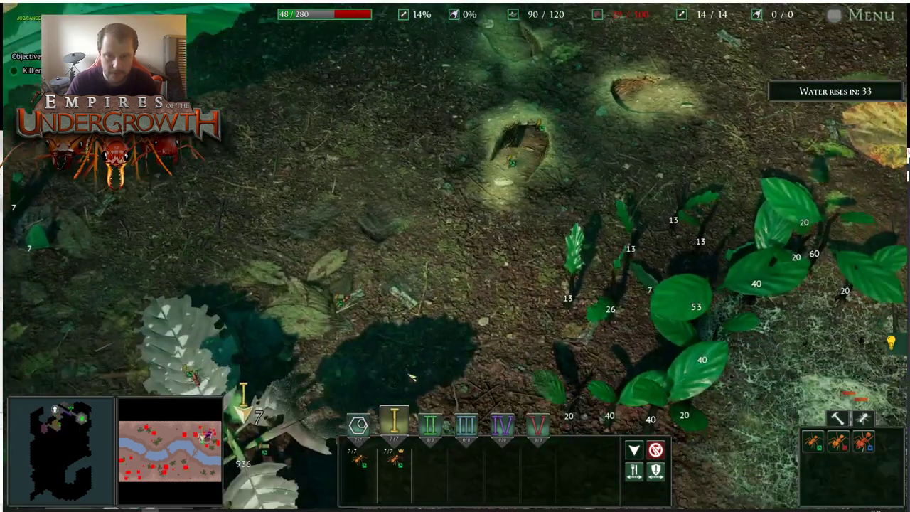
pyautogui.press('a')
pyautogui.press('s')
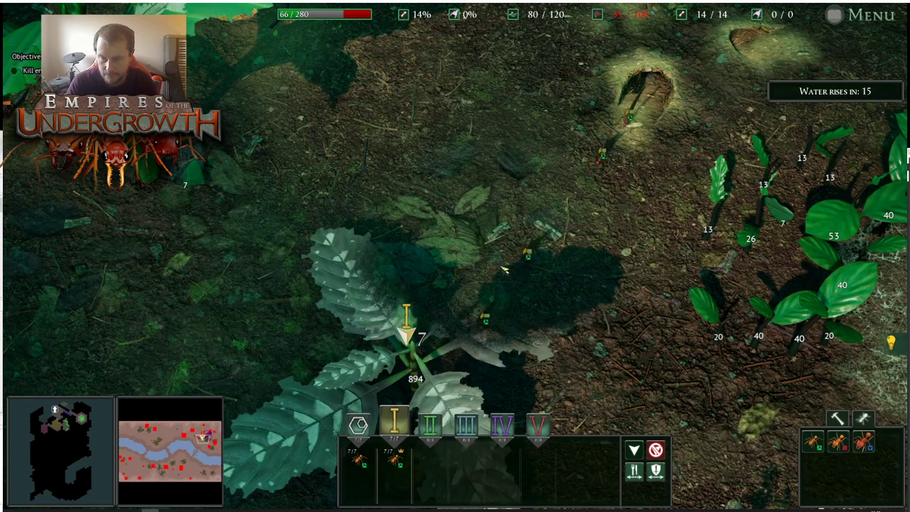
pyautogui.press('w')
pyautogui.press('d')
pyautogui.press('s')
pyautogui.press('a')
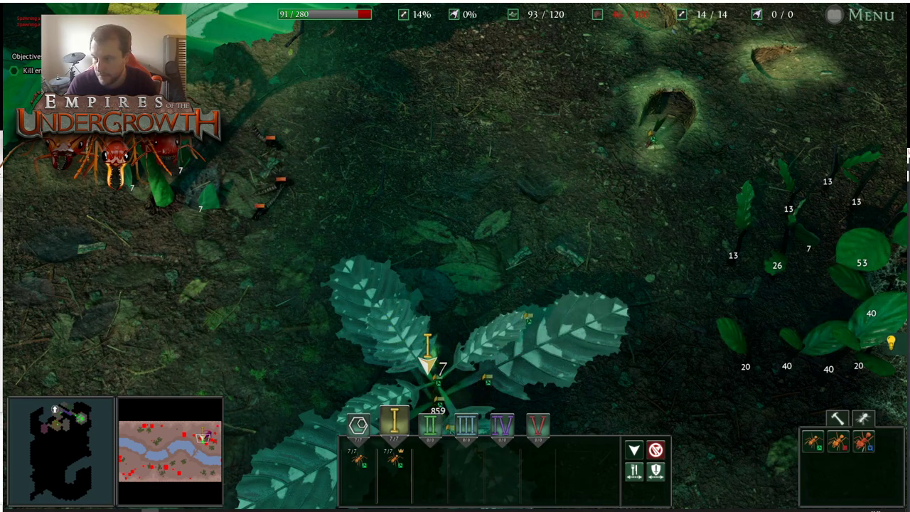
pyautogui.press('s')
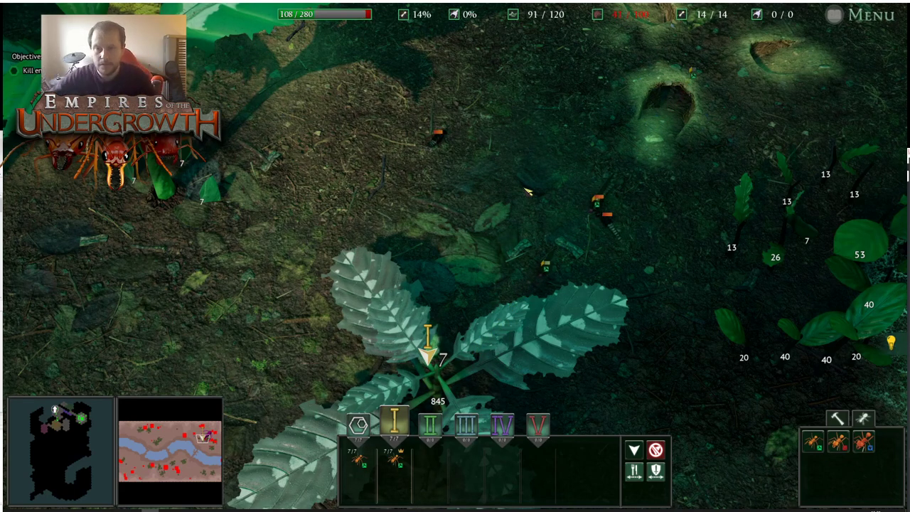
pyautogui.press('w')
pyautogui.press('d')
pyautogui.press('s')
pyautogui.press('w')
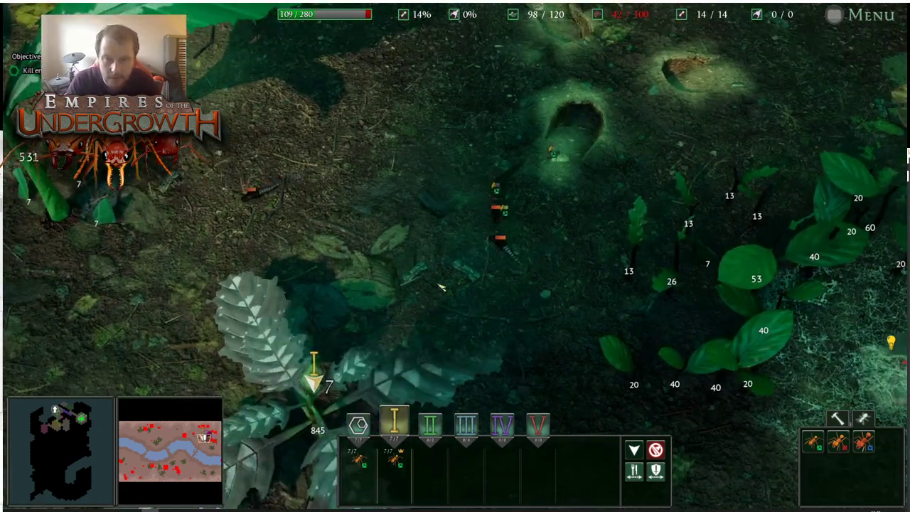
# Switch off the shield behaviour for ant group I and move its marker into the nest passage north of the leaf store
pyautogui.click(658, 473)
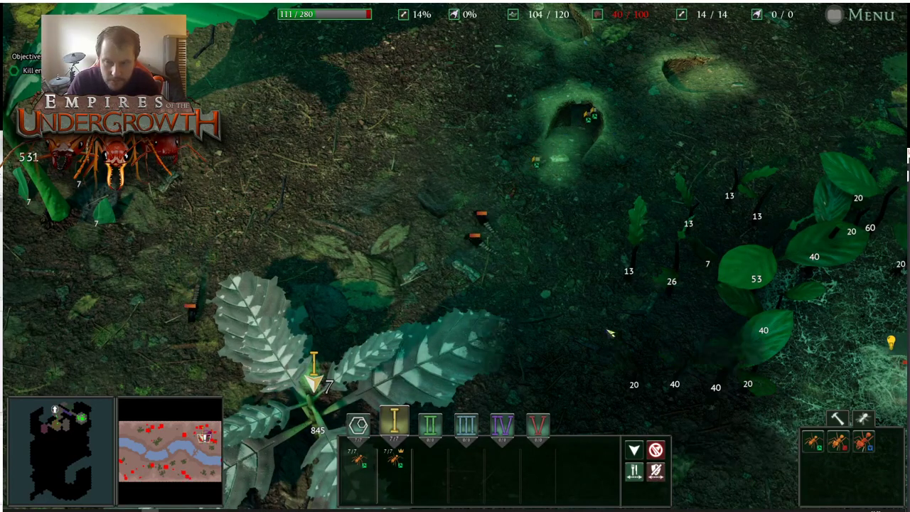
pyautogui.press('w')
pyautogui.press('Tab')
pyautogui.rightClick(333, 117)
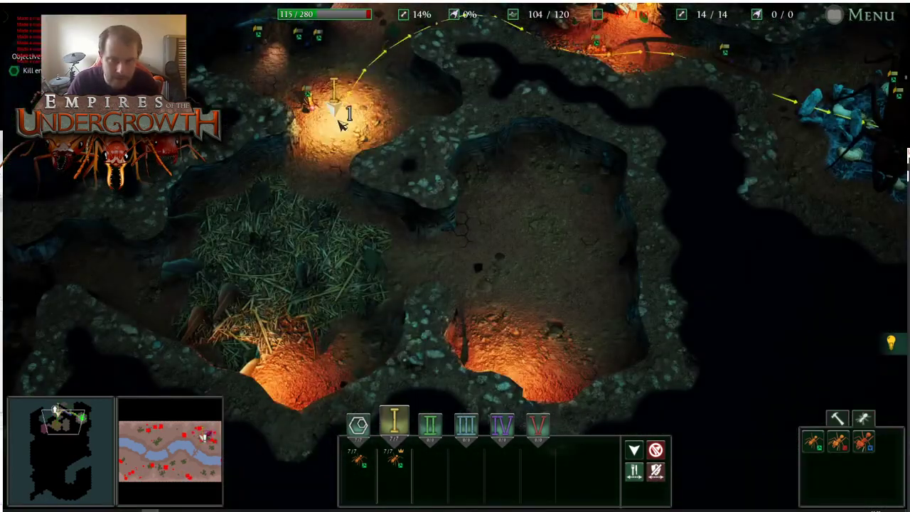
# Place a media ant nursery tile at the western side of the newly dug chamber east of the leaf store
pyautogui.press('w')
pyautogui.press('w')
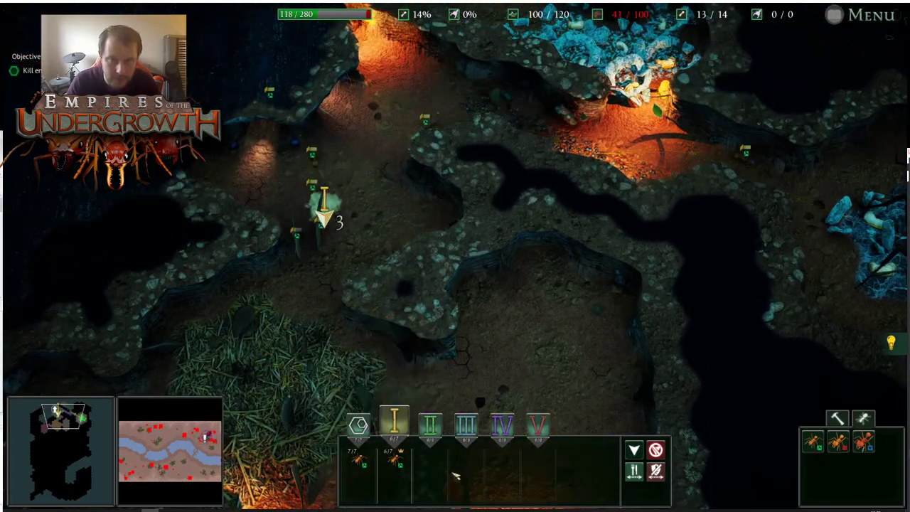
pyautogui.press('d')
pyautogui.press('s')
pyautogui.press('a')
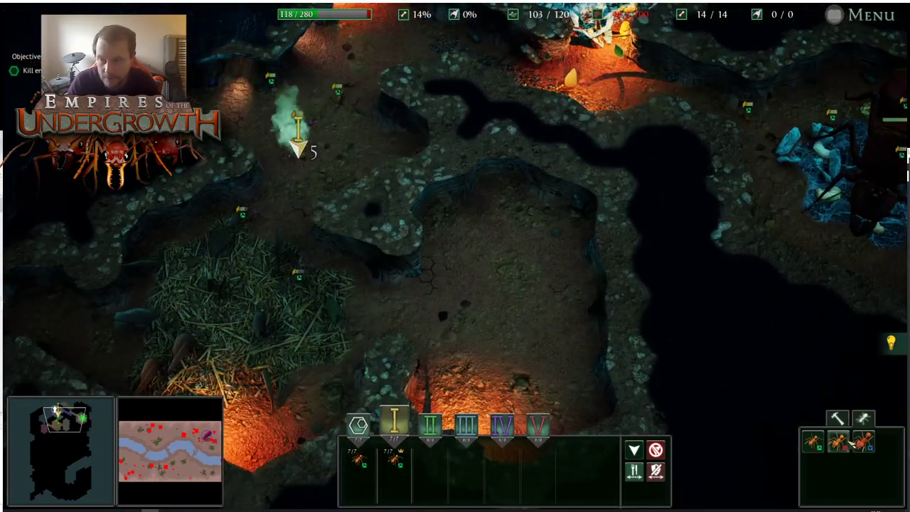
pyautogui.click(839, 441)
pyautogui.click(448, 288)
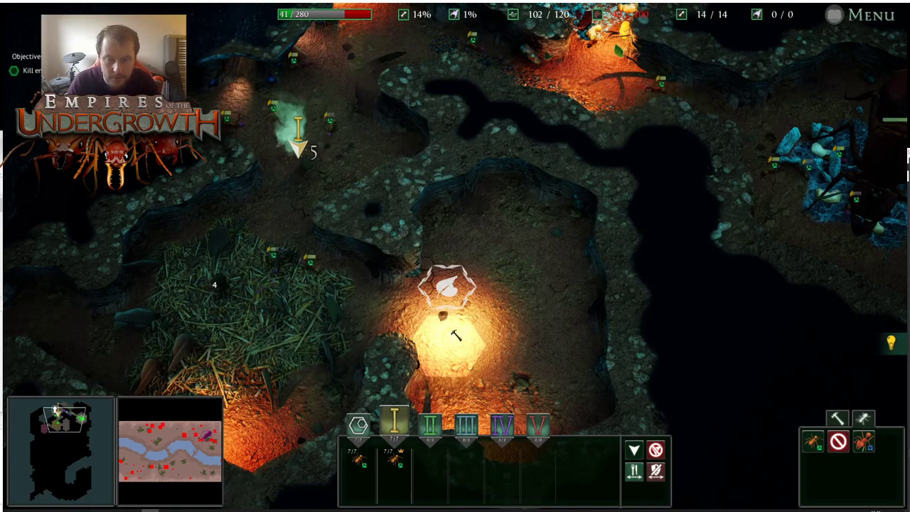
# Switch to the surface and move ant group I's marker to the base of the grey-leaved plant
pyautogui.click(207, 444)
pyautogui.press('s')
pyautogui.press('d')
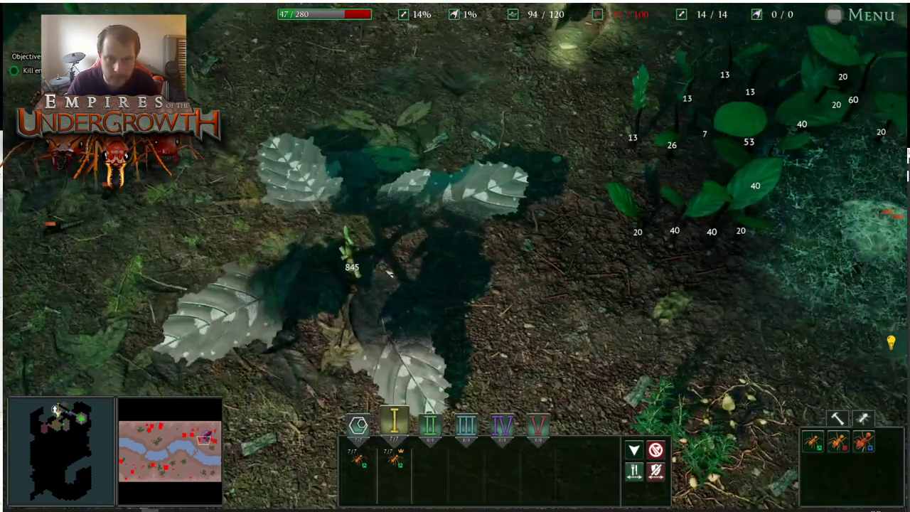
pyautogui.rightClick(369, 260)
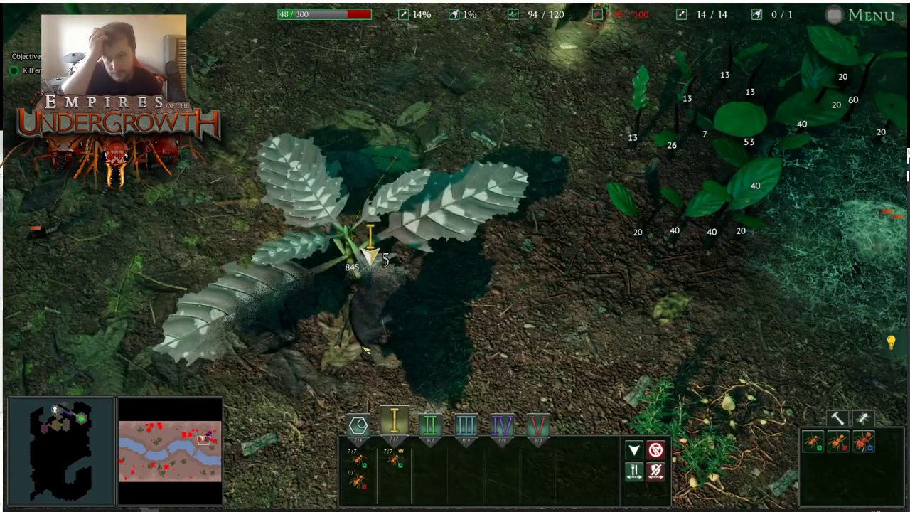
# Add the ungrouped brood of seven workers to ant group I and follow them to the grey-leaved plant
pyautogui.press('w')
pyautogui.press('Tab')
pyautogui.press('Tab')
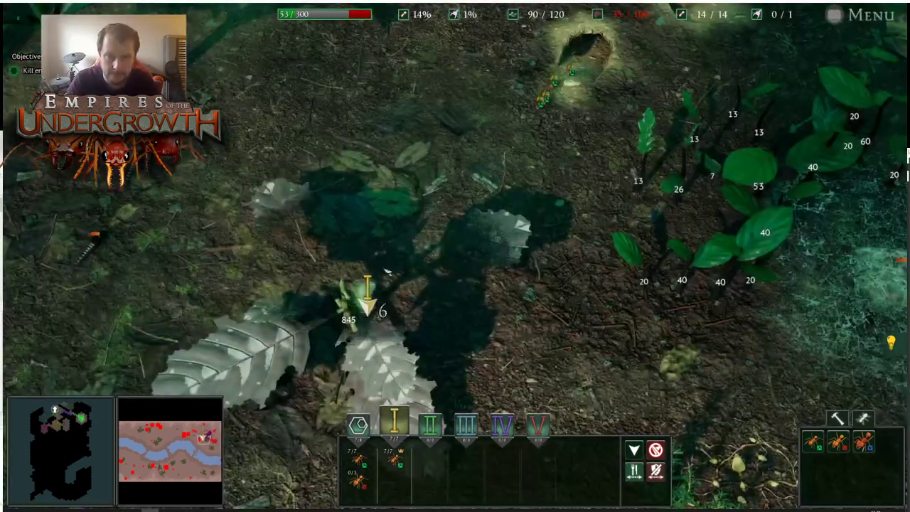
pyautogui.moveTo(359, 459); pyautogui.dragTo(400, 444)
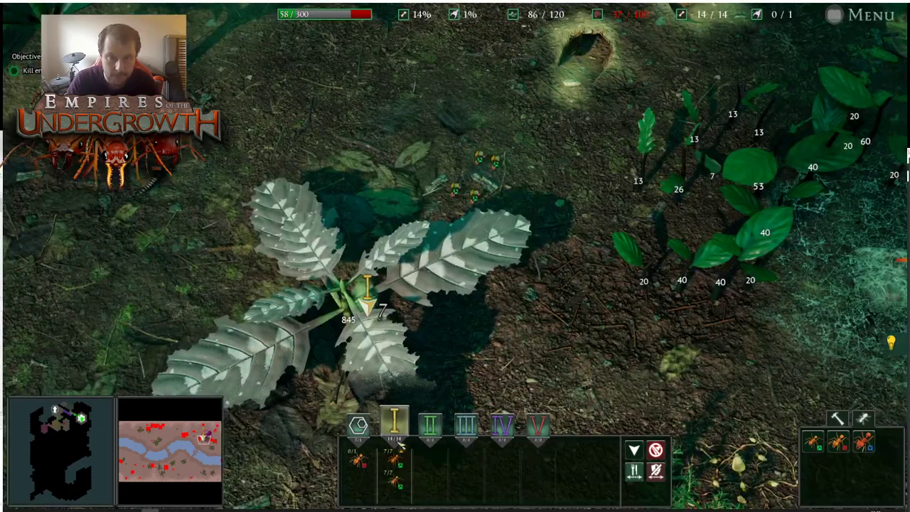
pyautogui.press('a')
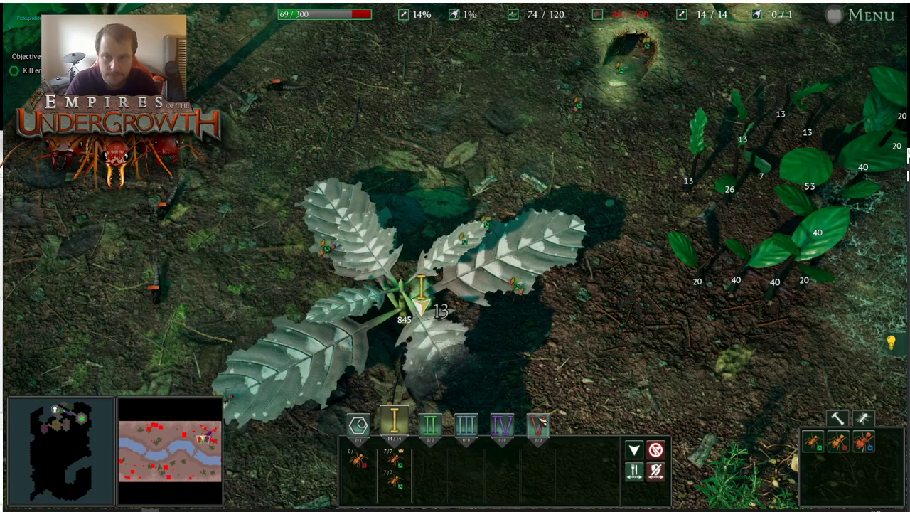
pyautogui.press('d')
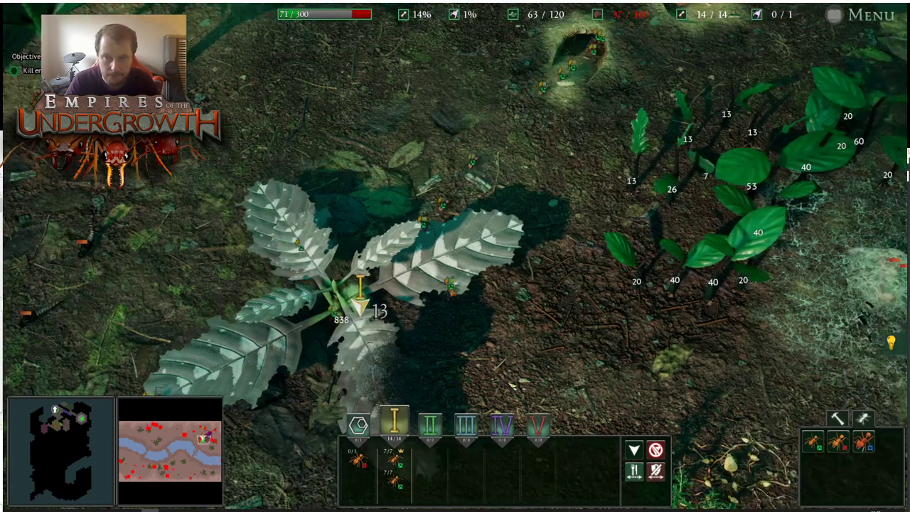
pyautogui.press('a')
pyautogui.press('w')
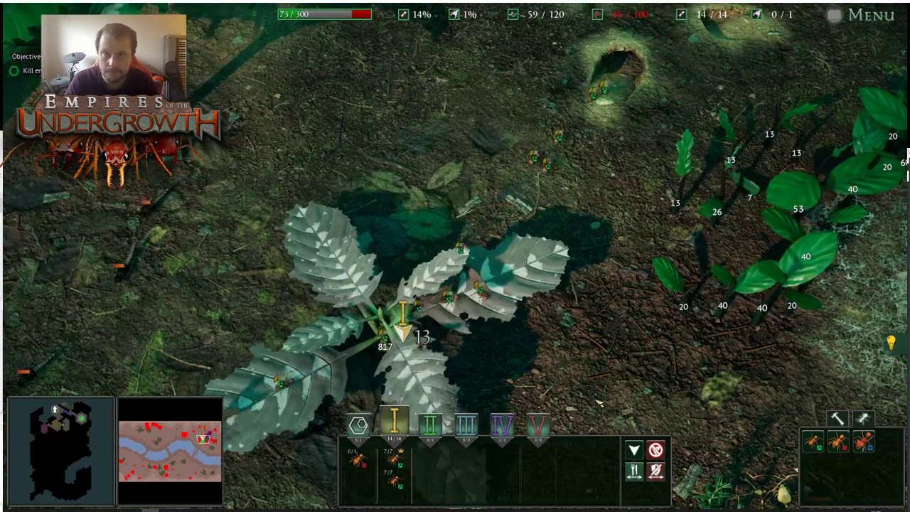
# Back in the nest, place two more leaf storage tiles at the southeastern edge of the leaf store
pyautogui.press('Tab')
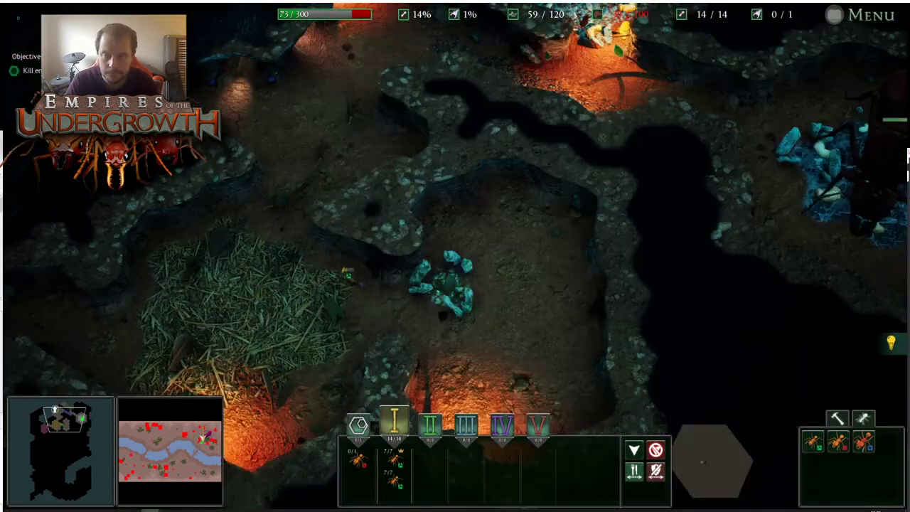
pyautogui.press('a')
pyautogui.press('s')
pyautogui.click(838, 418)
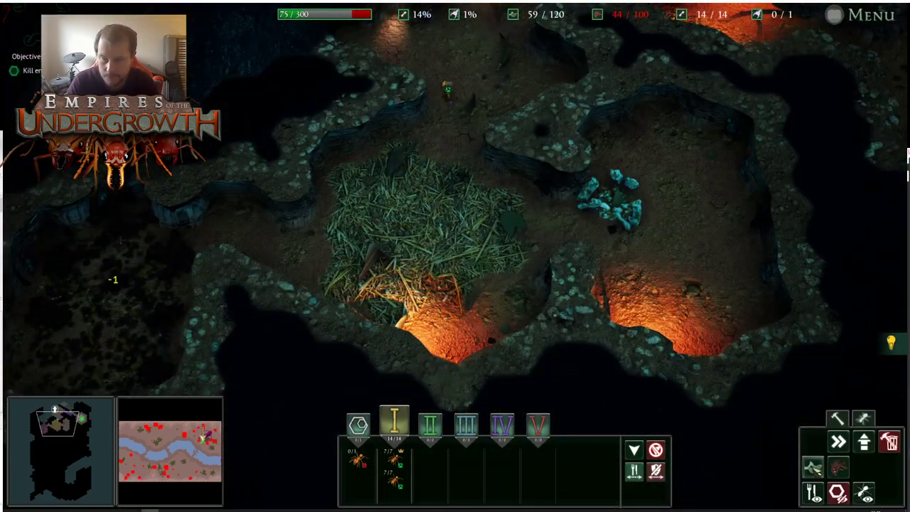
pyautogui.click(813, 467)
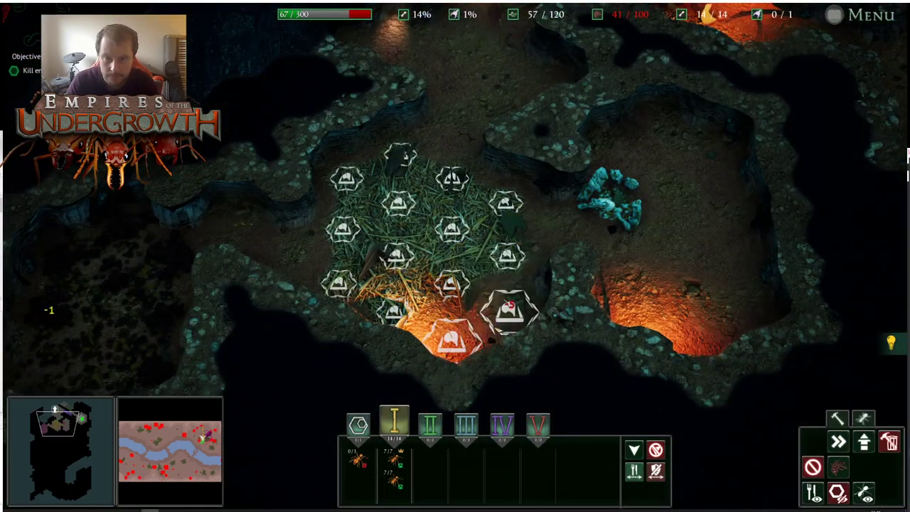
pyautogui.rightClick(496, 187)
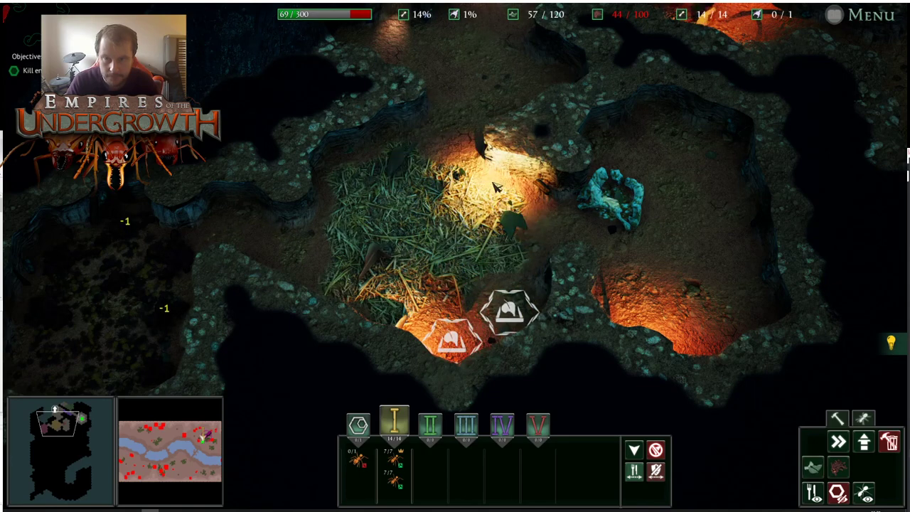
# Place a second media ant nursery tile directly north of the first one in the chamber east of the leaf store
pyautogui.press('Tab')
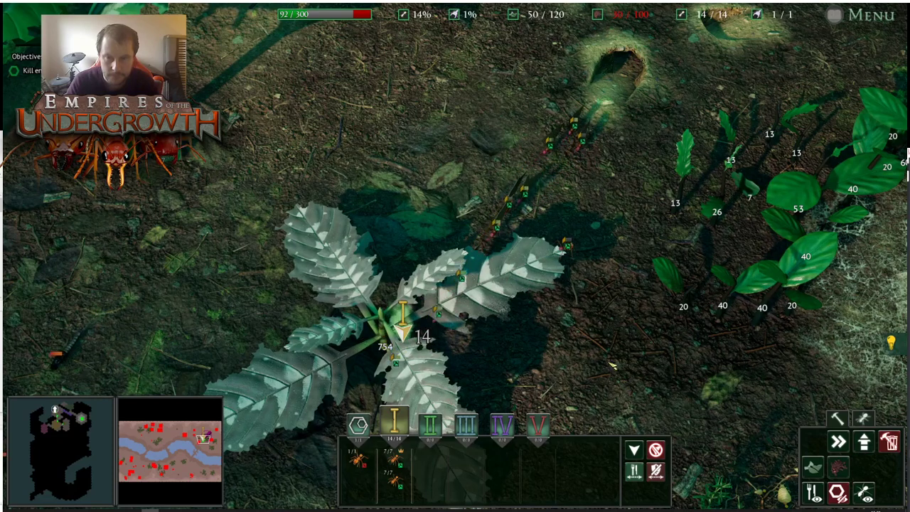
pyautogui.press('w')
pyautogui.press('d')
pyautogui.press('Tab')
pyautogui.press('w')
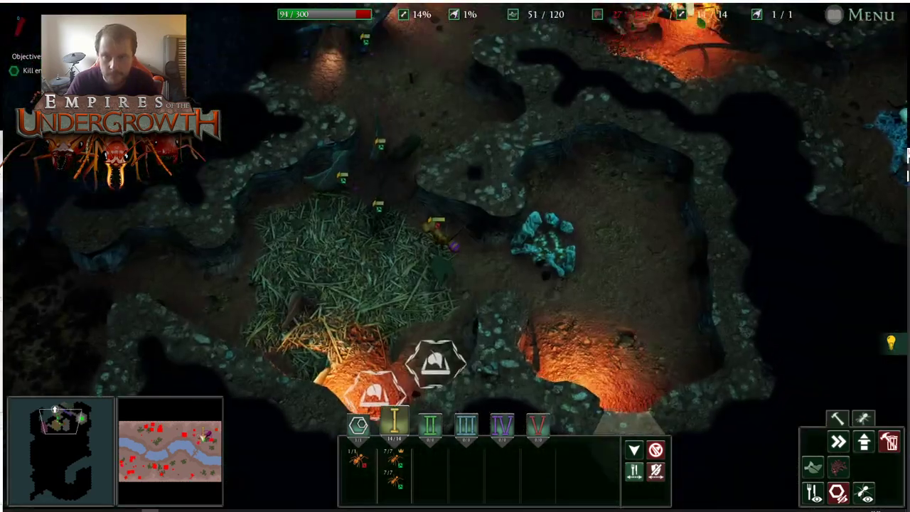
pyautogui.press('w')
pyautogui.press('d')
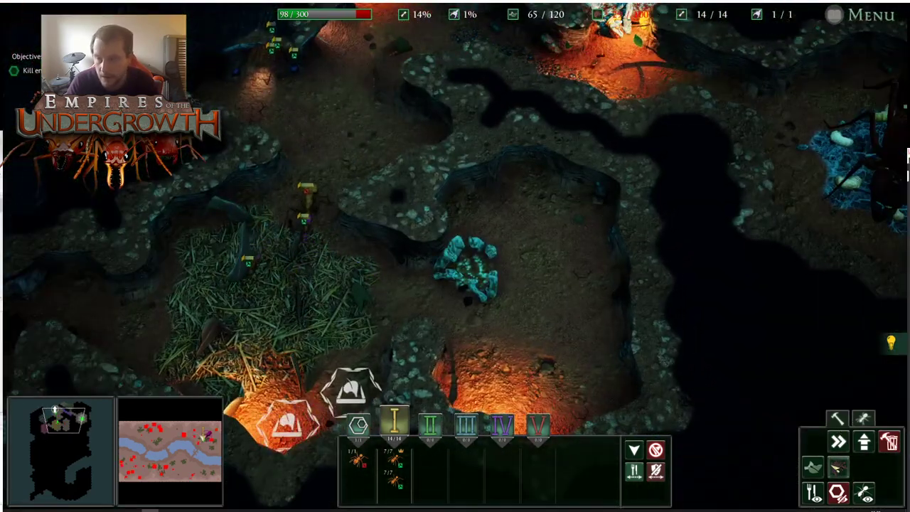
pyautogui.click(839, 468)
pyautogui.click(838, 441)
pyautogui.click(488, 220)
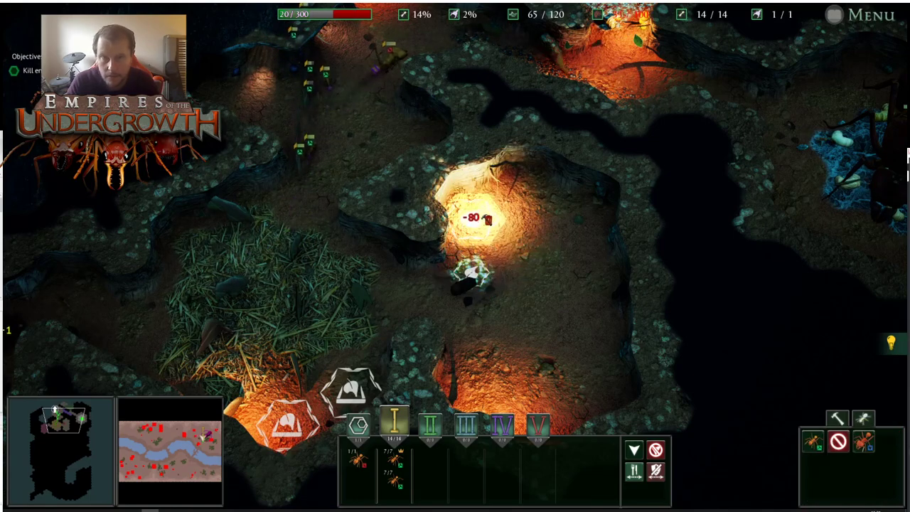
pyautogui.press('w')
pyautogui.press('d')
pyautogui.rightClick(527, 310)
# Switch to the surface and watch the workers harvesting the grey-leaved plant and the insects around it
pyautogui.press('Tab')
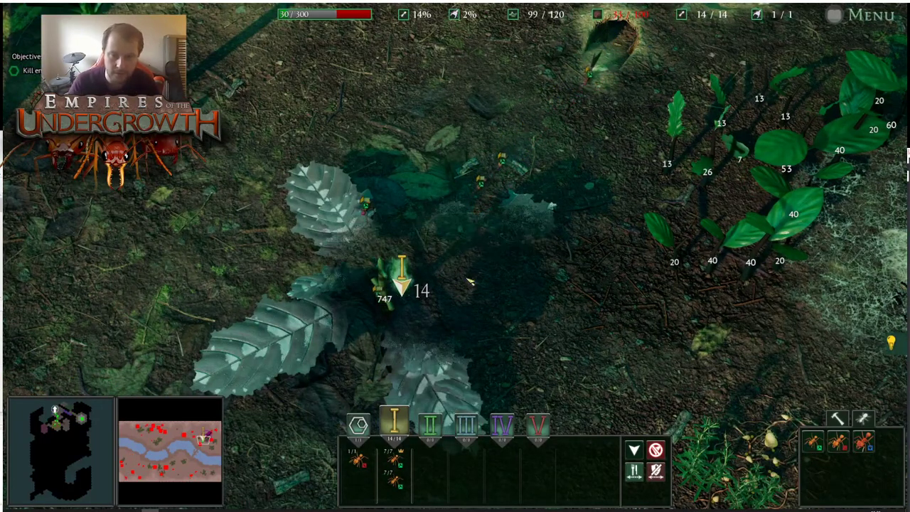
pyautogui.press('s')
pyautogui.press('w')
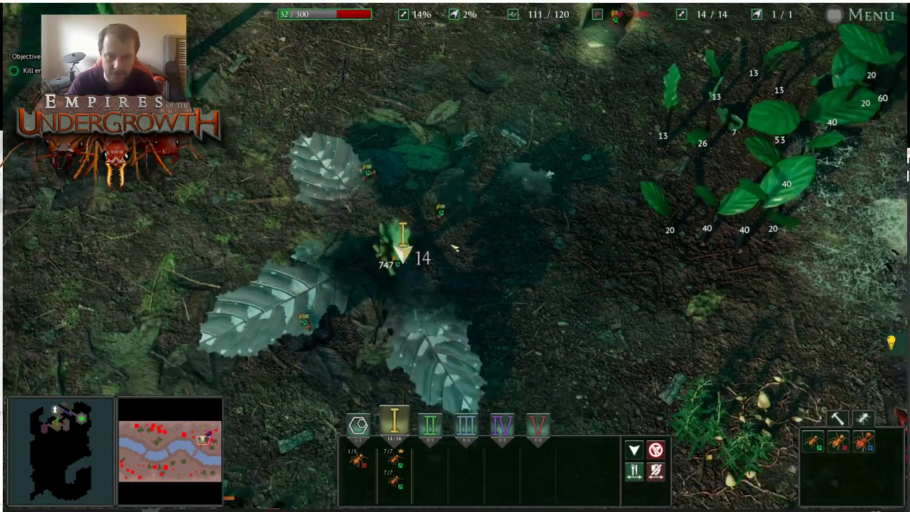
pyautogui.press('s')
pyautogui.press('s')
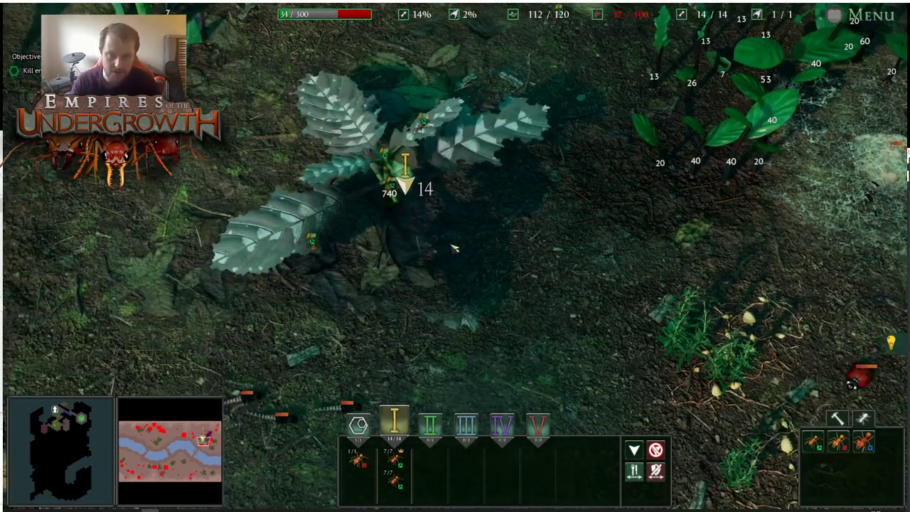
pyautogui.press('w')
pyautogui.press('w')
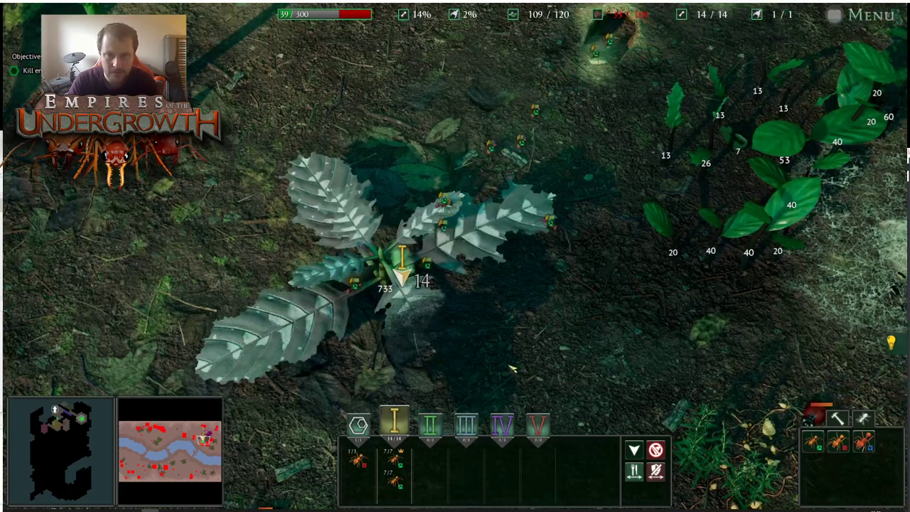
pyautogui.press('w')
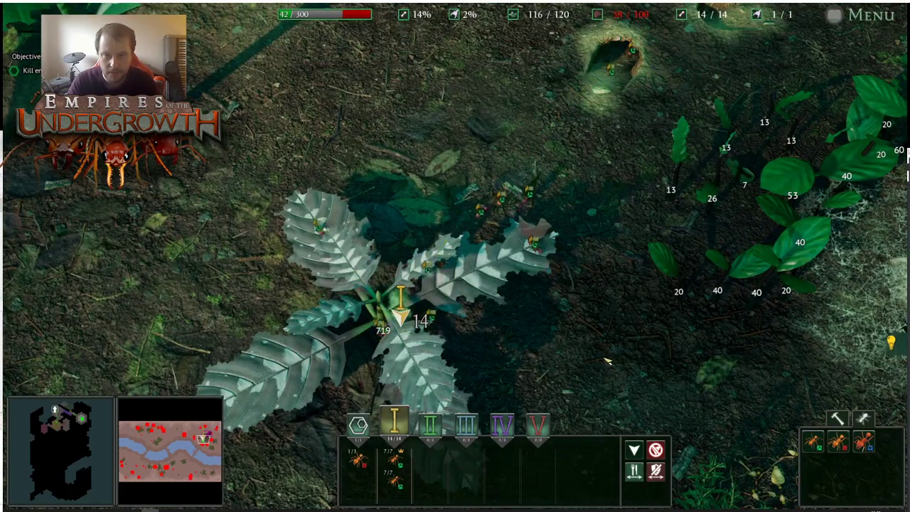
# Return to the nest and lay two double-chevron path tiles in the passage west of the leaf store
pyautogui.press('Tab')
pyautogui.press('s')
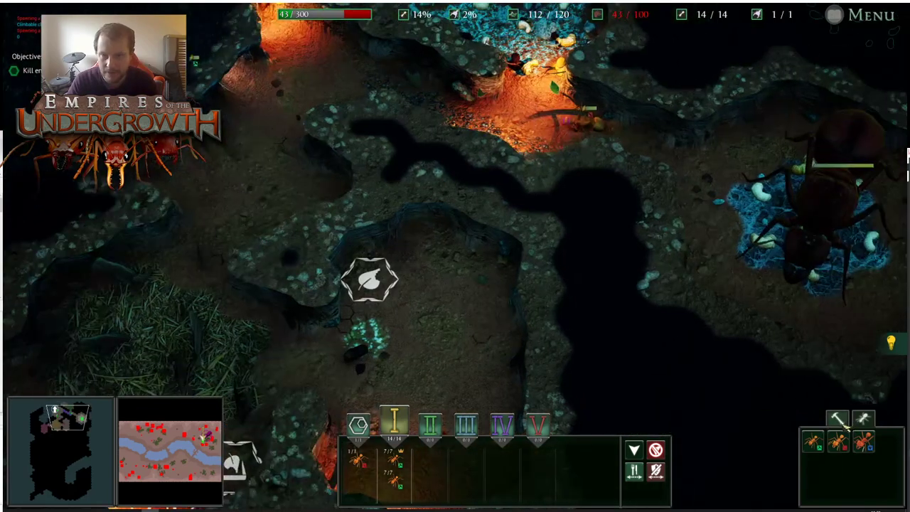
pyautogui.click(845, 446)
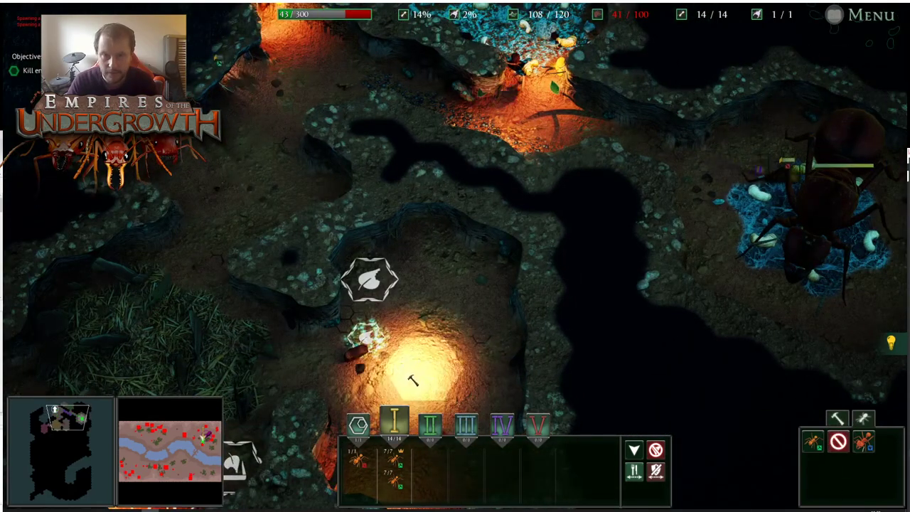
pyautogui.press('w')
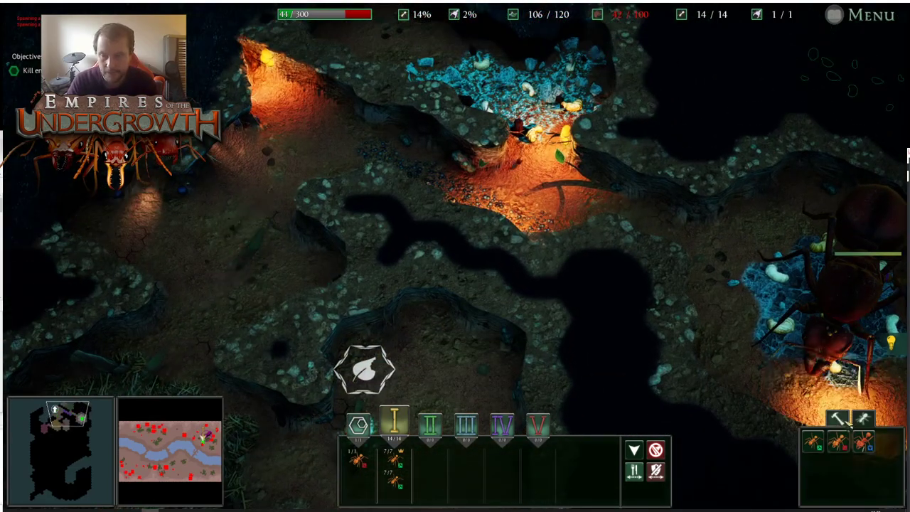
pyautogui.click(838, 418)
pyautogui.click(839, 442)
pyautogui.press('a')
pyautogui.press('s')
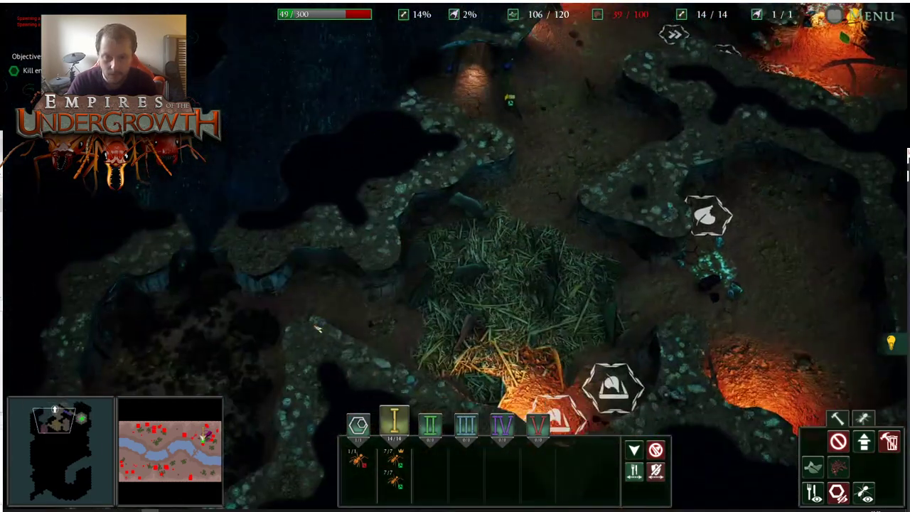
pyautogui.click(318, 299)
pyautogui.click(381, 319)
# Lay double-chevron path tiles along the passage north of the leaf store, plus one in the lit alcove further east
pyautogui.press('w')
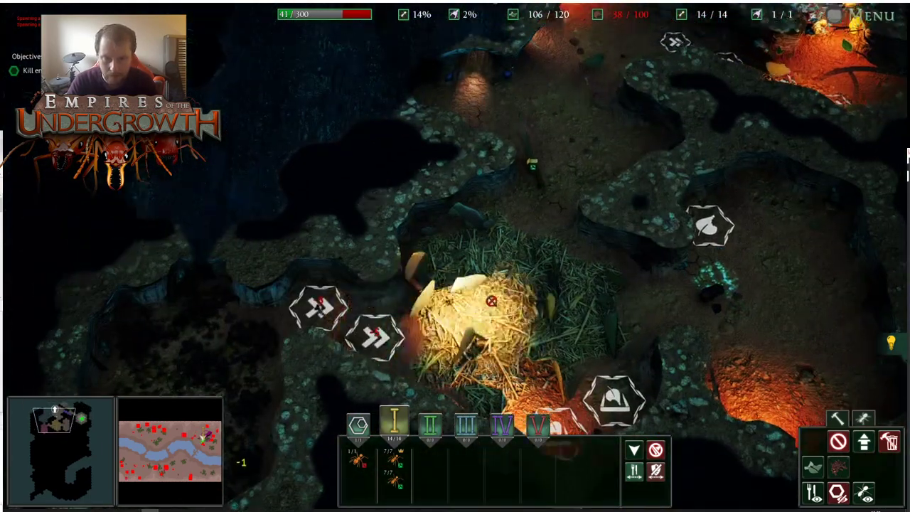
pyautogui.press('d')
pyautogui.press('a')
pyautogui.press('s')
pyautogui.press('a')
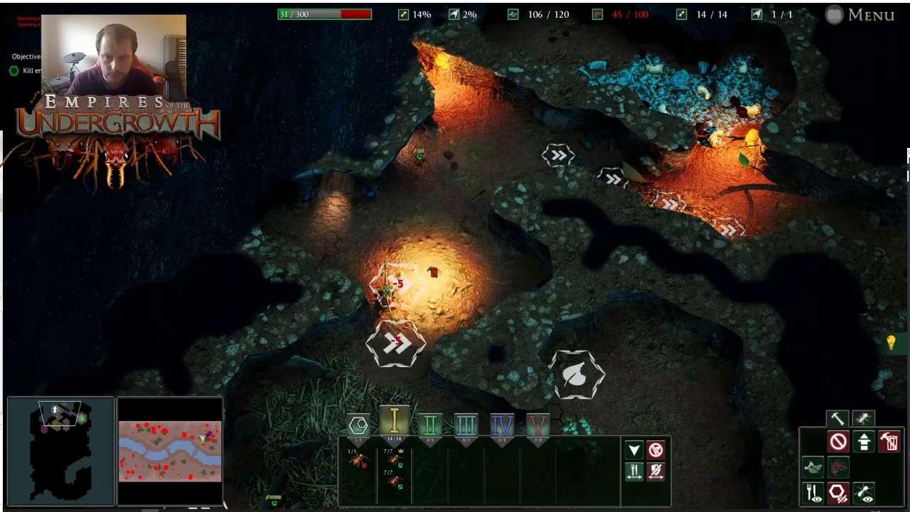
pyautogui.moveTo(433, 272)
pyautogui.mouseDown()
pyautogui.moveTo(480, 157)
pyautogui.moveTo(517, 169)
pyautogui.mouseUp()
pyautogui.press('d')
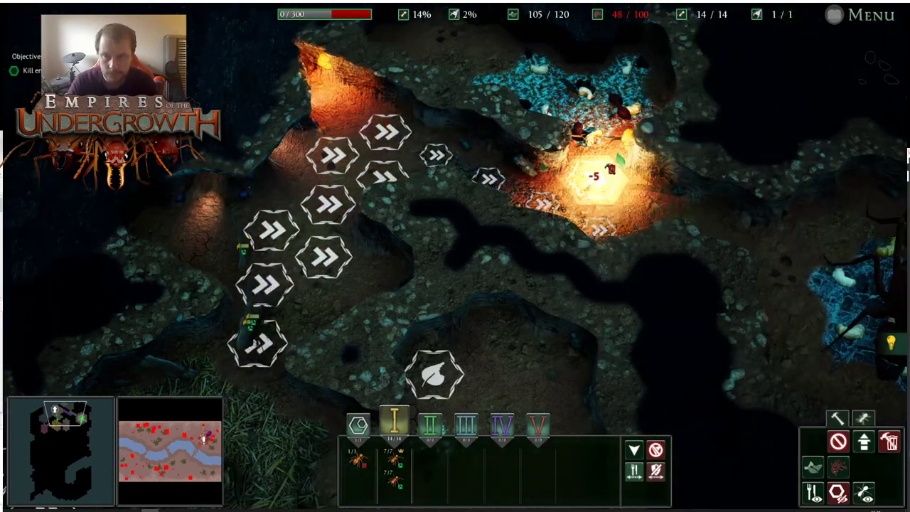
# Look over the tunnels around the queen's chamber and bring up the brood tiles to check the media ant nursery tile
pyautogui.press('d')
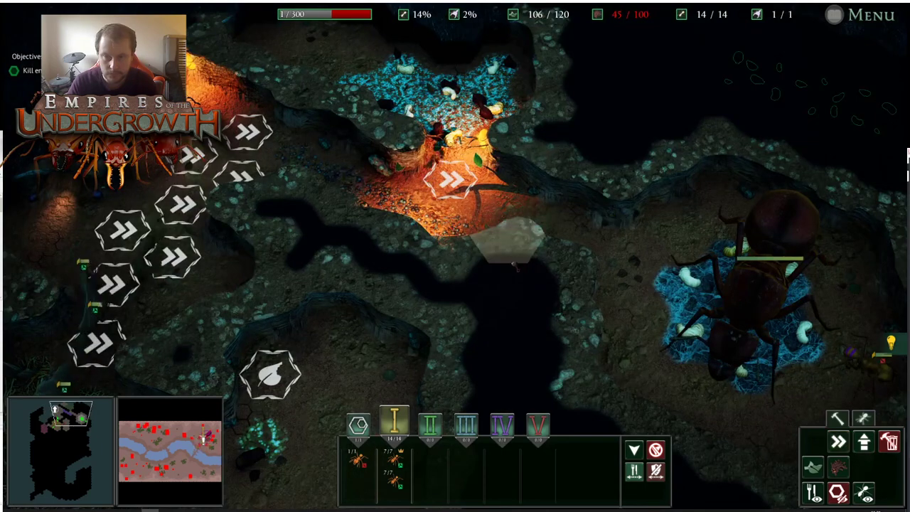
pyautogui.press('s')
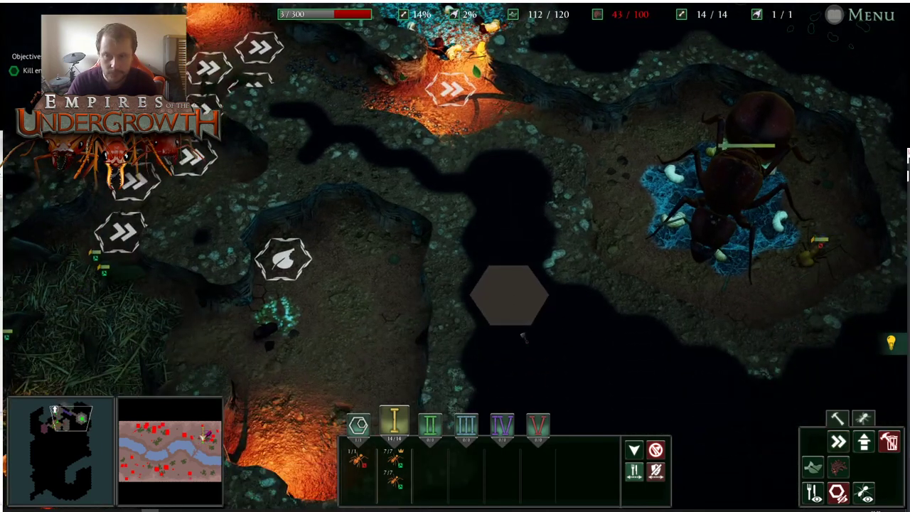
pyautogui.press('w')
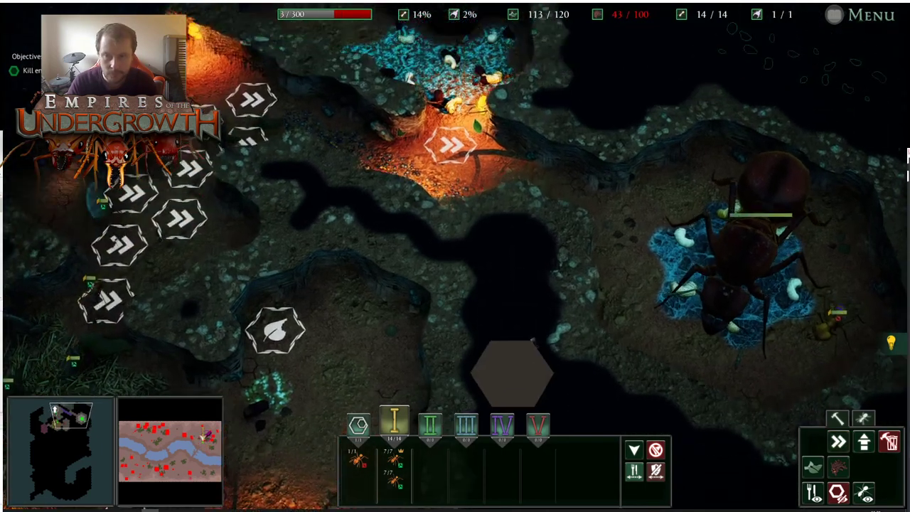
pyautogui.press('a')
pyautogui.press('s')
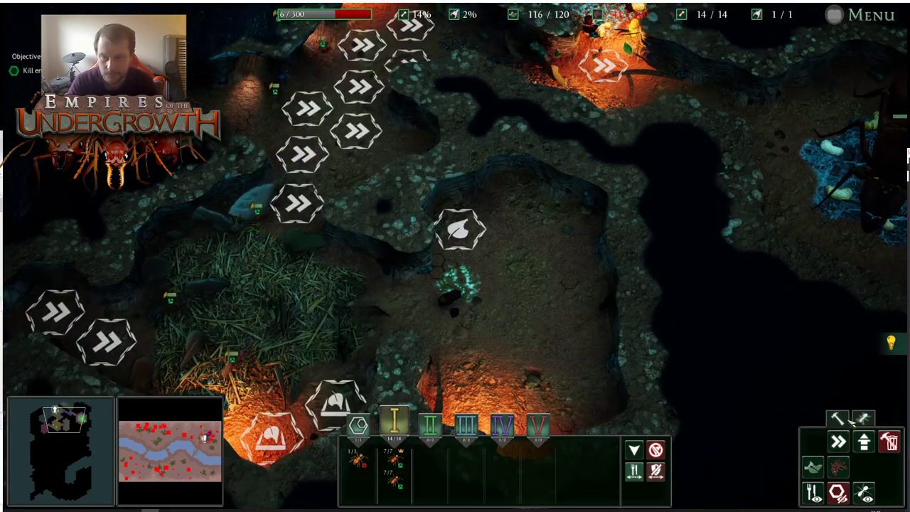
pyautogui.click(864, 418)
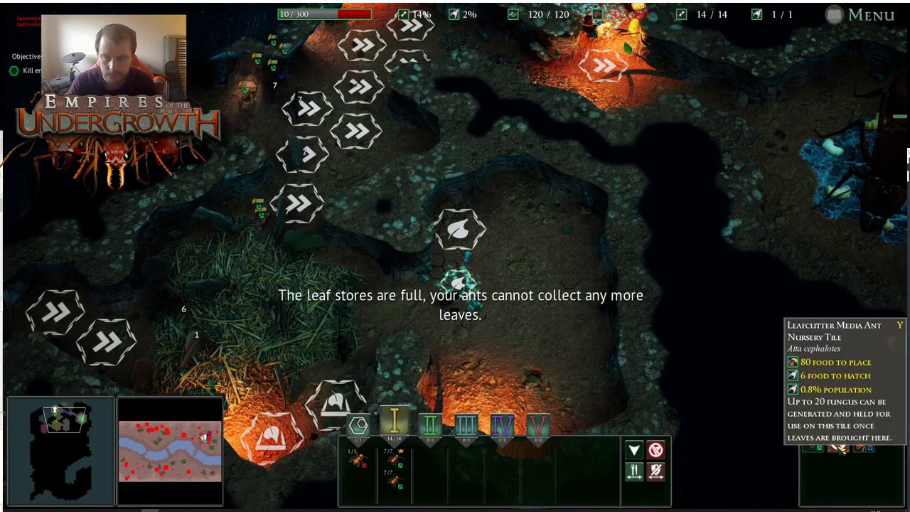
# Try to place a leafcutter media ant nursery tile next to the nursery tile in the chamber east of the leaf store
pyautogui.click(840, 447)
pyautogui.click(510, 273)
pyautogui.rightClick(562, 323)
pyautogui.press('a')
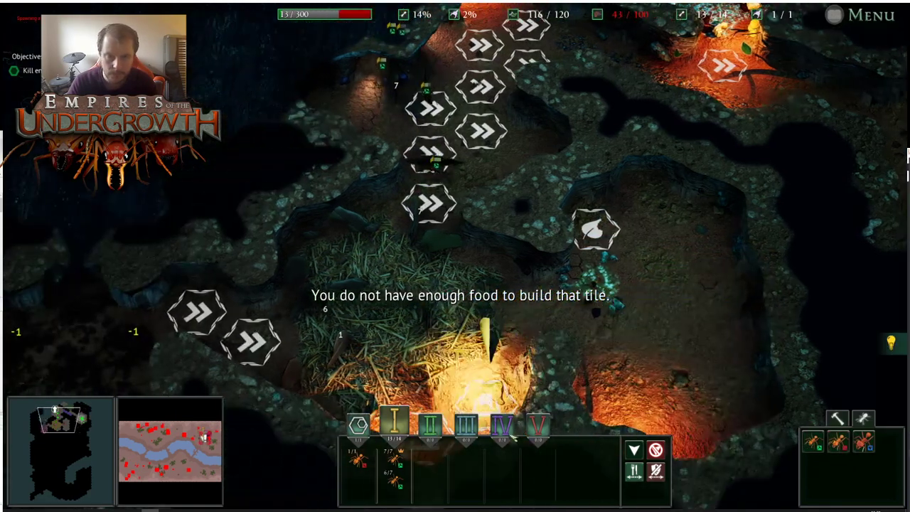
# Mark three adjoining leaf storage tiles in the middle of the leaf store for upgrading
pyautogui.press('s')
pyautogui.click(838, 419)
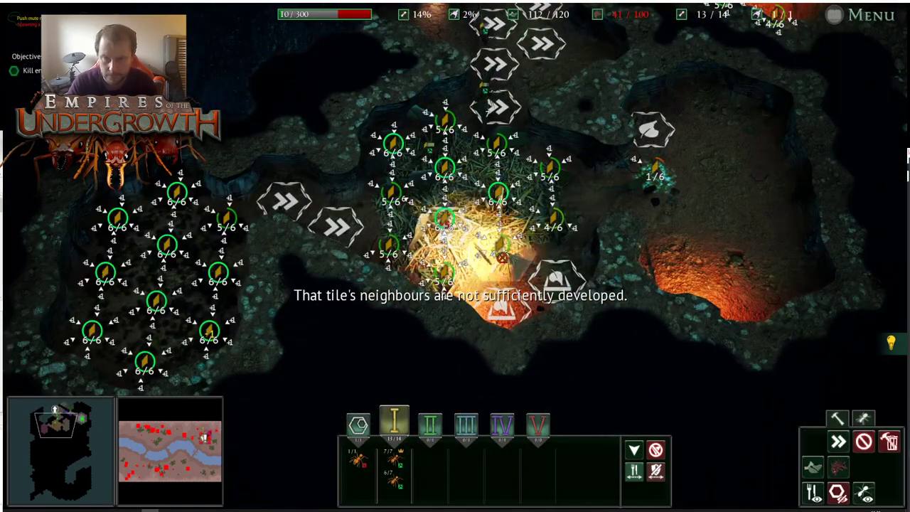
pyautogui.rightClick(519, 314)
pyautogui.press('s')
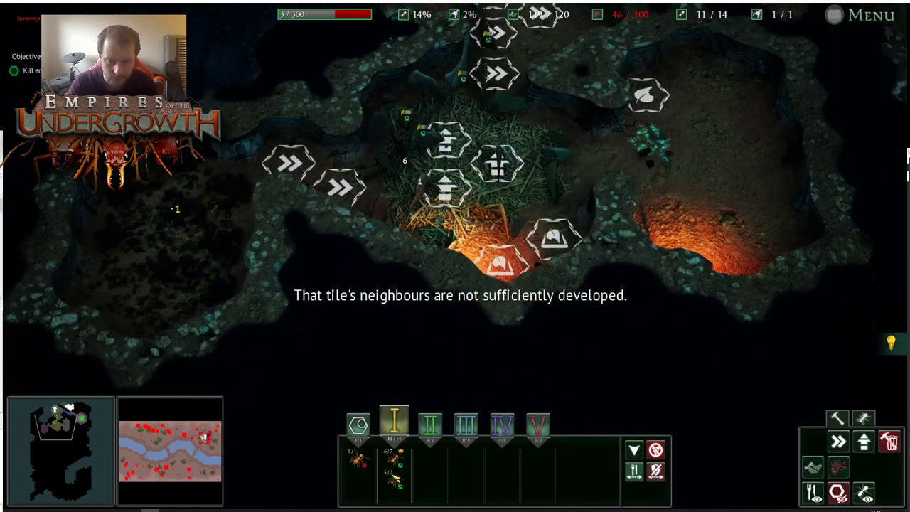
# Switch to the surface and check the insects between the nest entrance and the grey-leaved plant
pyautogui.click(206, 437)
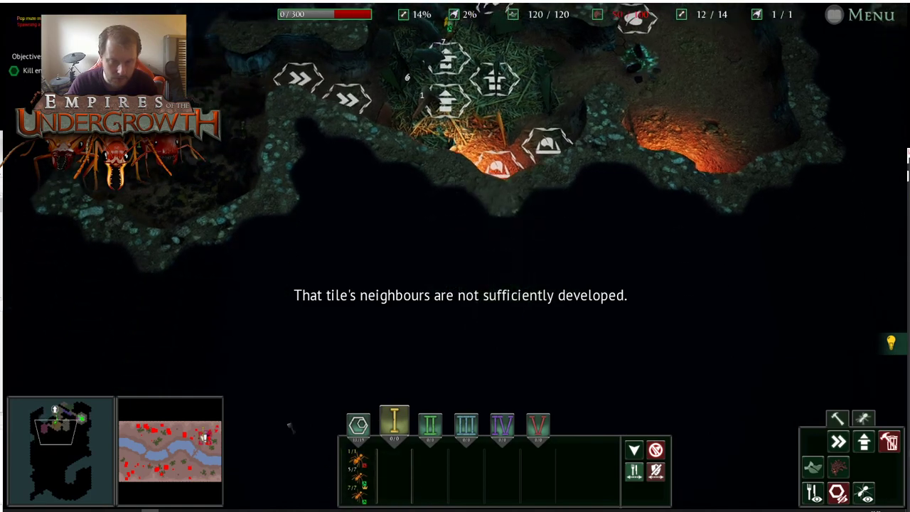
pyautogui.press('d')
pyautogui.press('d')
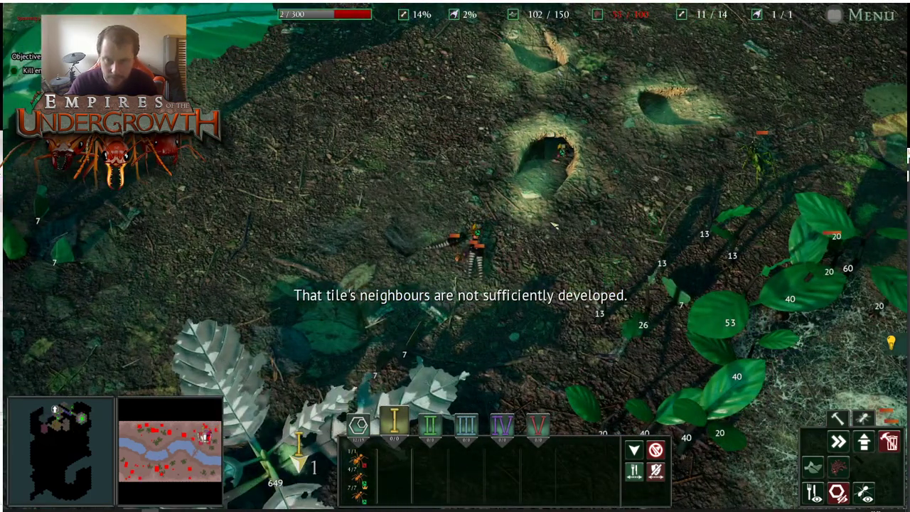
pyautogui.press('s')
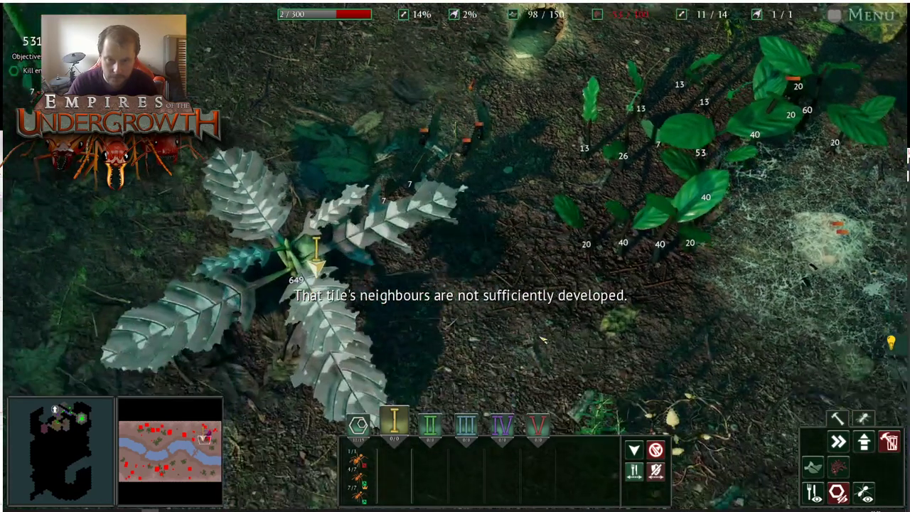
pyautogui.press('w')
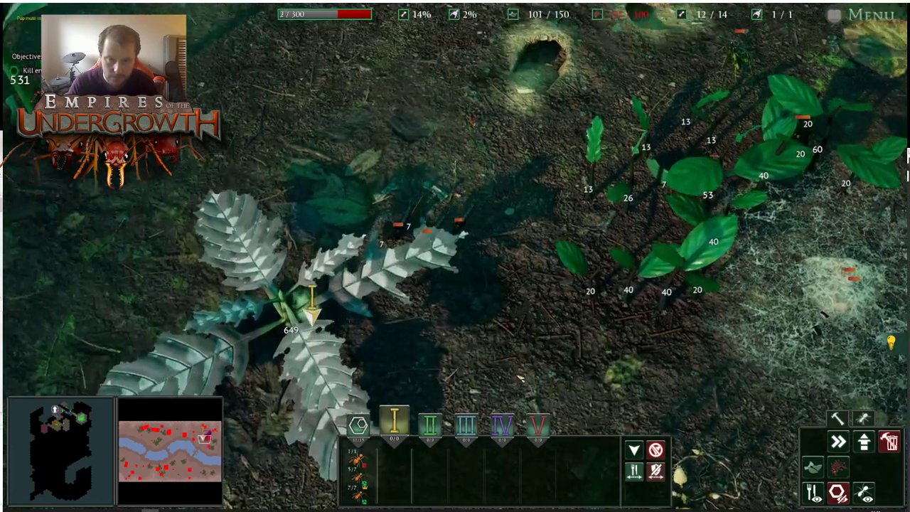
pyautogui.press('w')
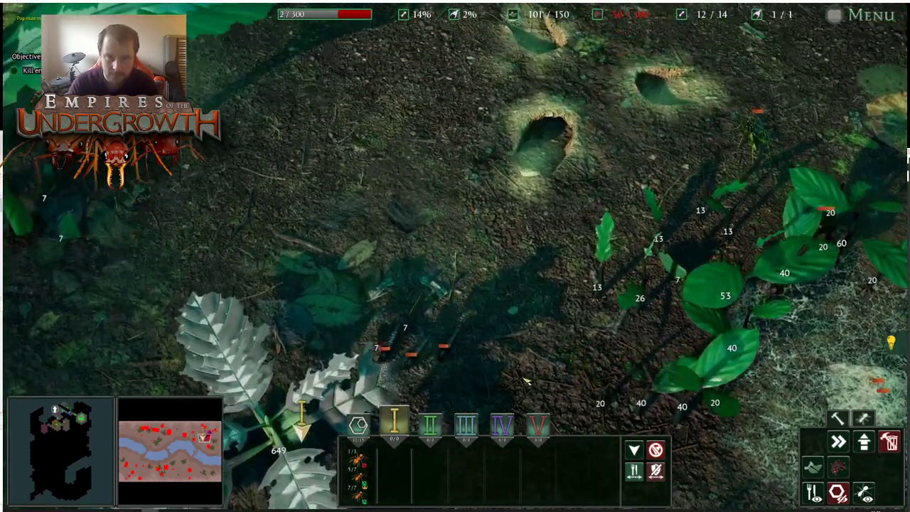
# Return to the nest and check construction progress on the path tiles, the leaf store and the nursery chamber
pyautogui.press('Tab')
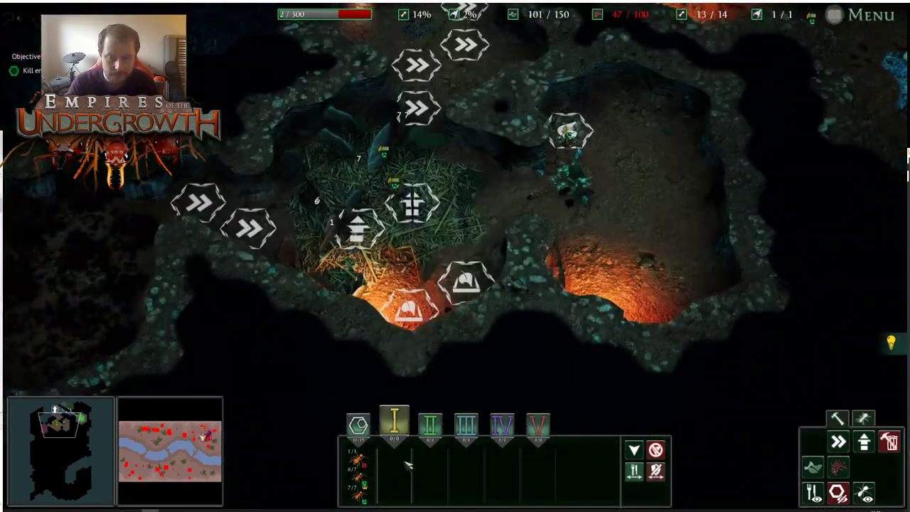
pyautogui.press('w')
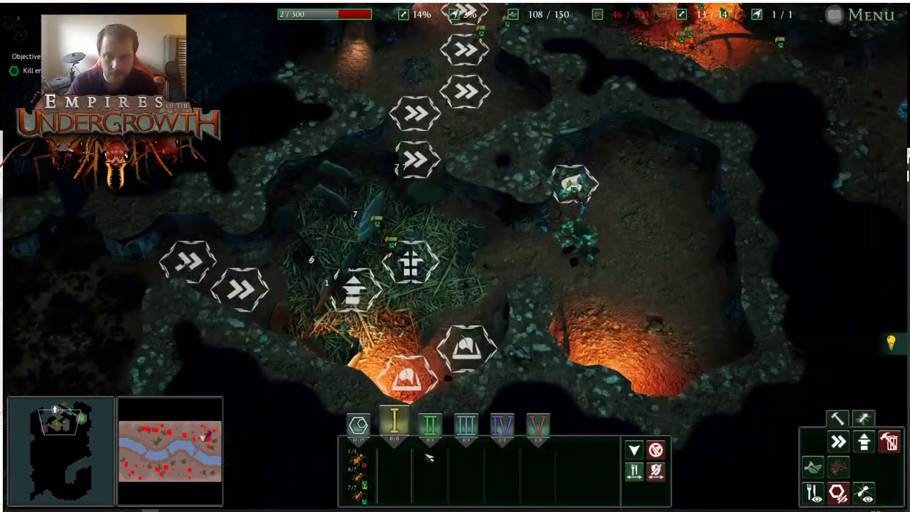
pyautogui.press('d')
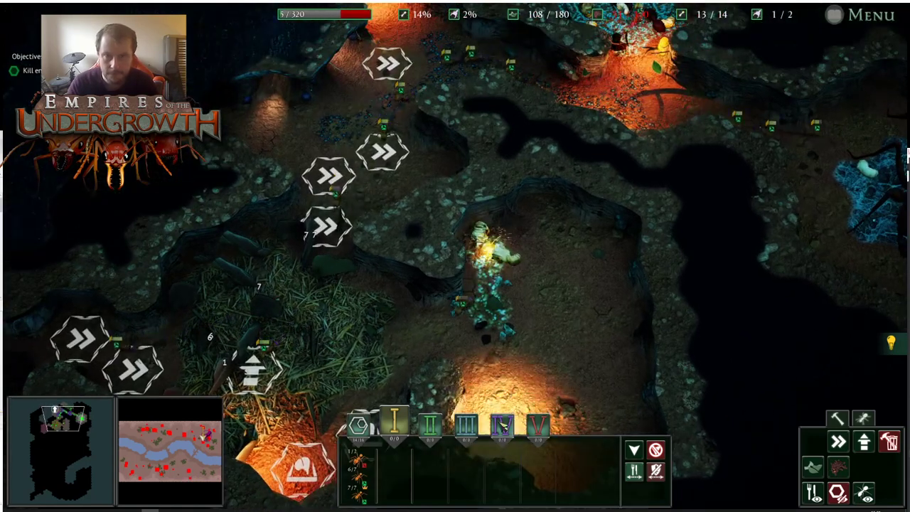
pyautogui.press('w')
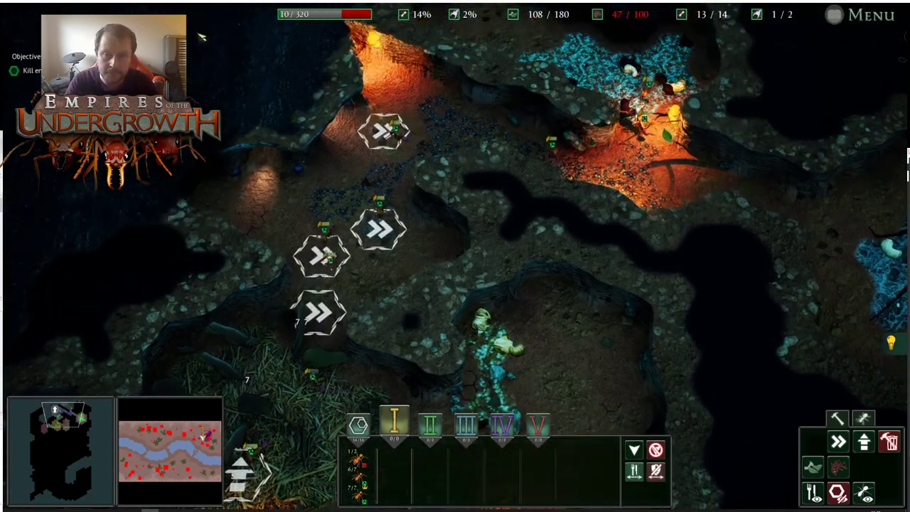
pyautogui.press('s')
pyautogui.press('a')
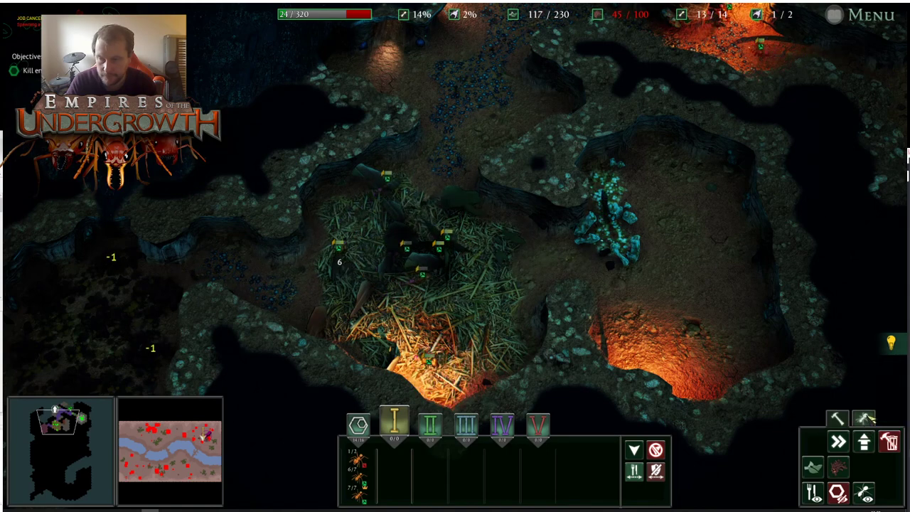
# Select the media ant nursery tile and survey the nursery chamber, queen's chamber and leaf store for a spot to place it
pyautogui.click(859, 419)
pyautogui.click(842, 446)
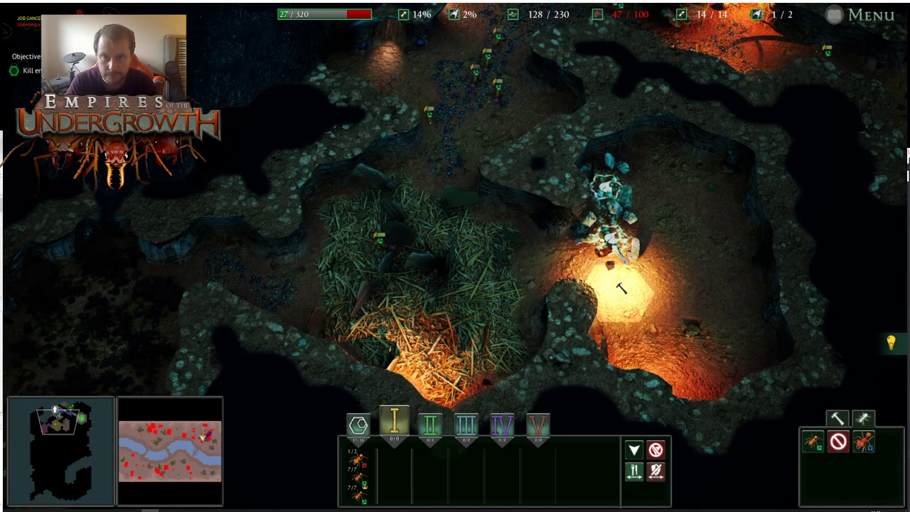
pyautogui.press('w')
pyautogui.press('d')
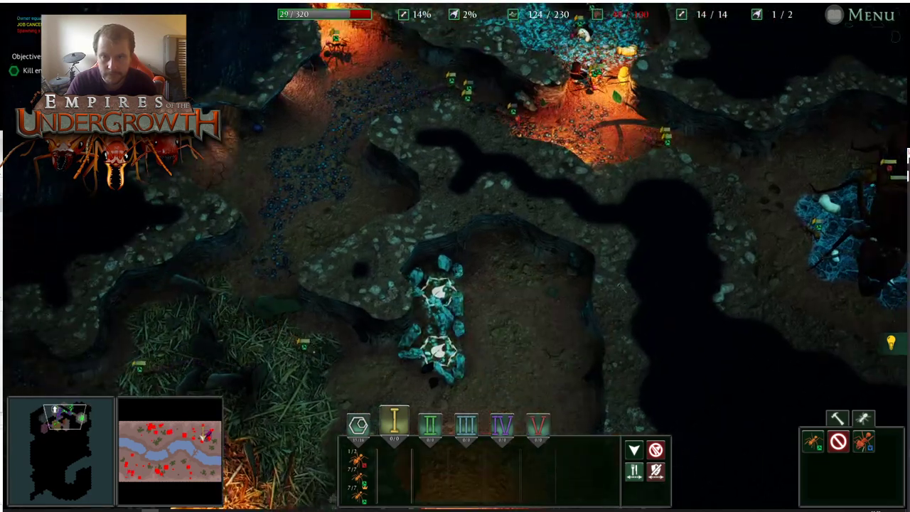
pyautogui.press('w')
pyautogui.press('d')
pyautogui.press('s')
pyautogui.press('a')
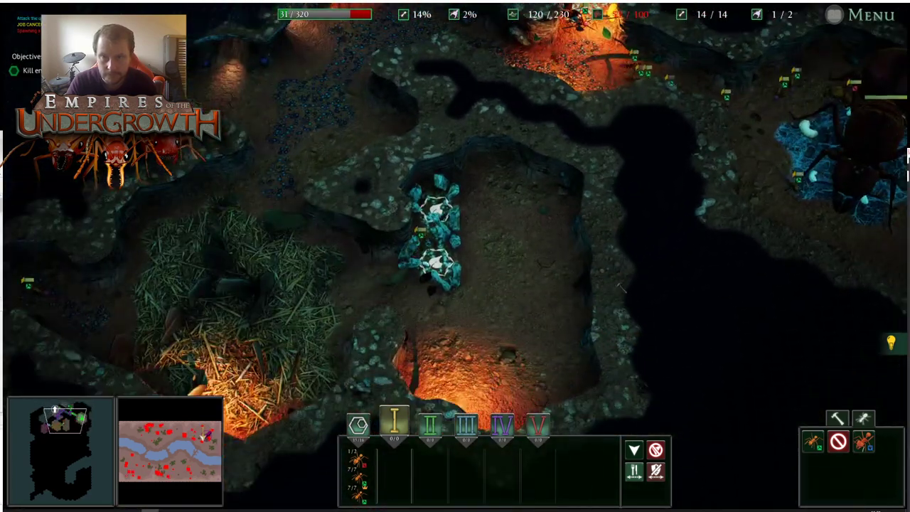
pyautogui.press('a')
pyautogui.press('s')
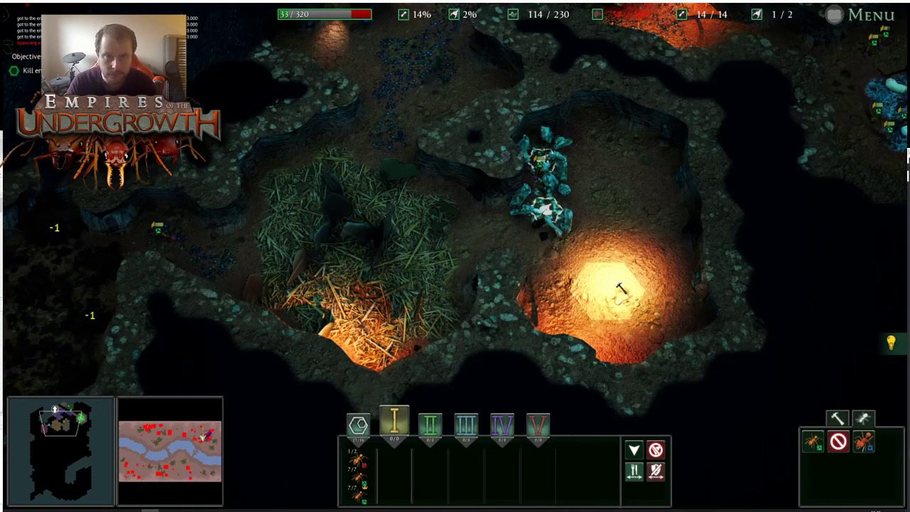
pyautogui.press('a')
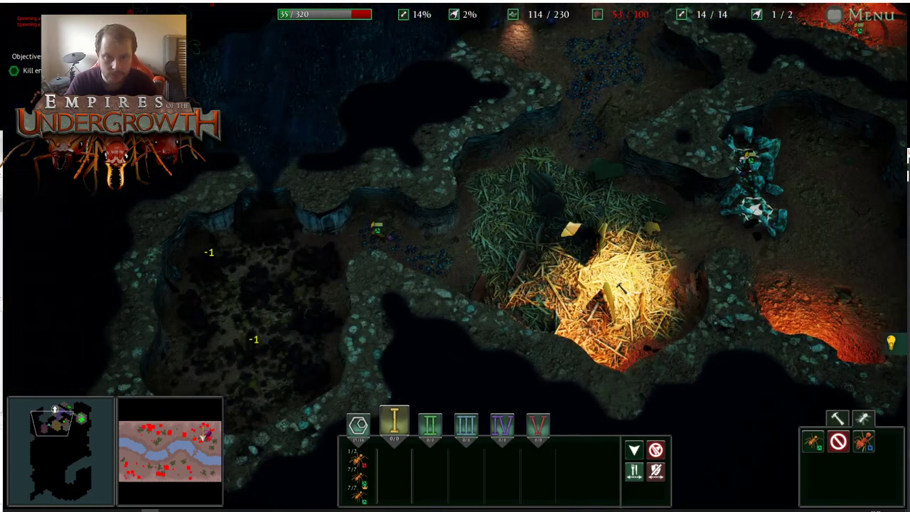
pyautogui.press('d')
pyautogui.press('w')
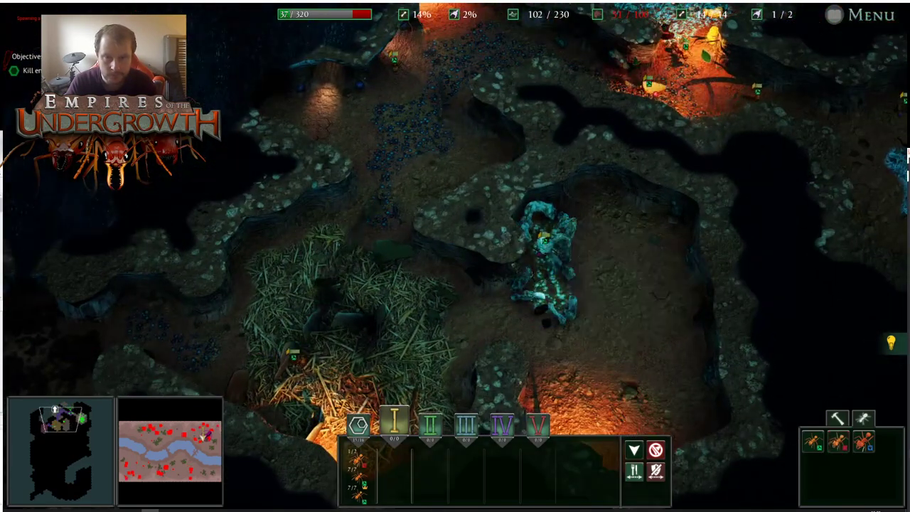
# Try again to place a media ant nursery tile in the open floor of the nursery chamber
pyautogui.press('d')
pyautogui.press('s')
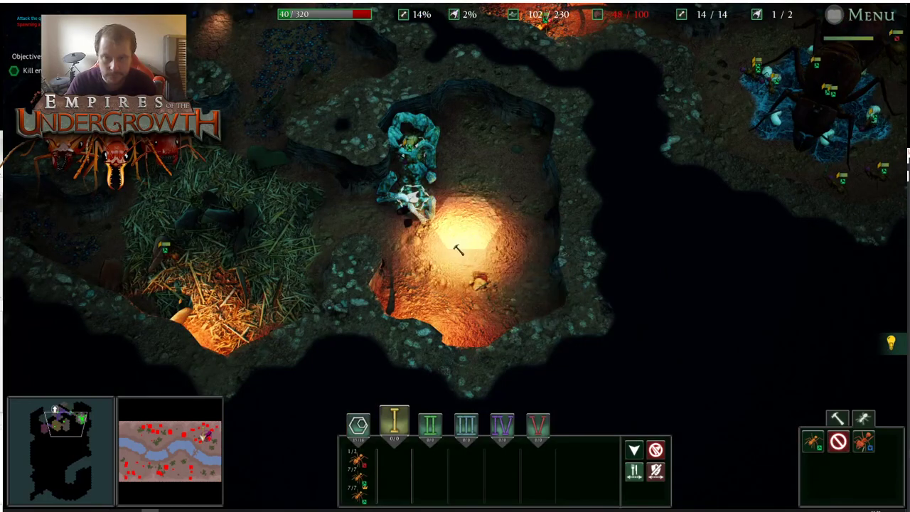
pyautogui.press('w')
pyautogui.press('d')
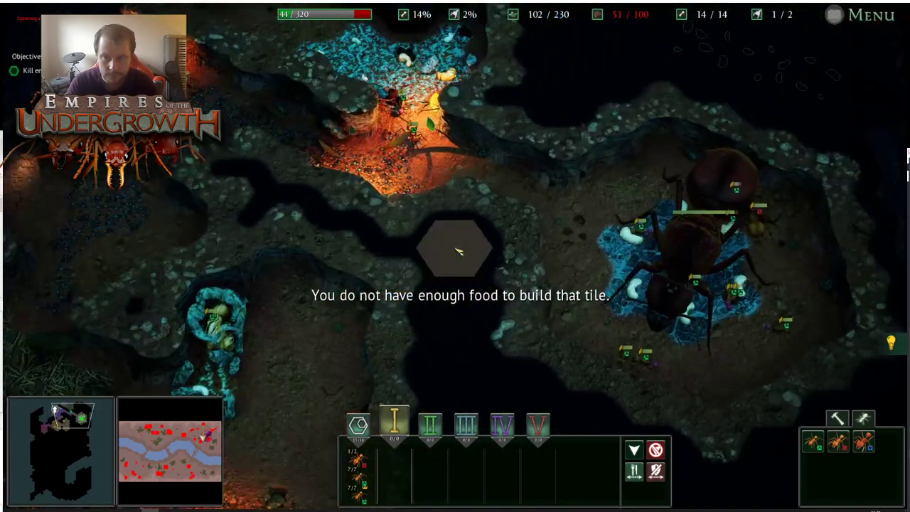
pyautogui.press('a')
pyautogui.press('s')
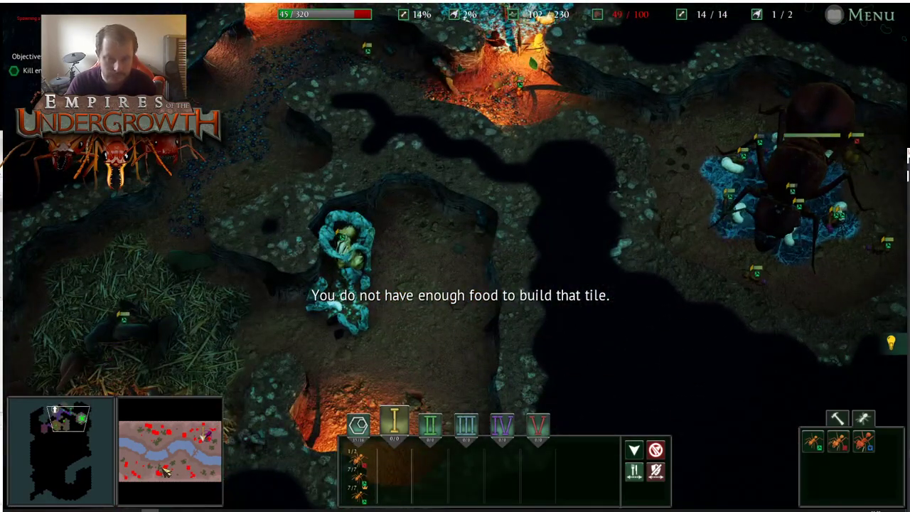
# Put the two media ants and seven workers in group I and send them to the ground north of the grey-leaved plant
pyautogui.click(205, 440)
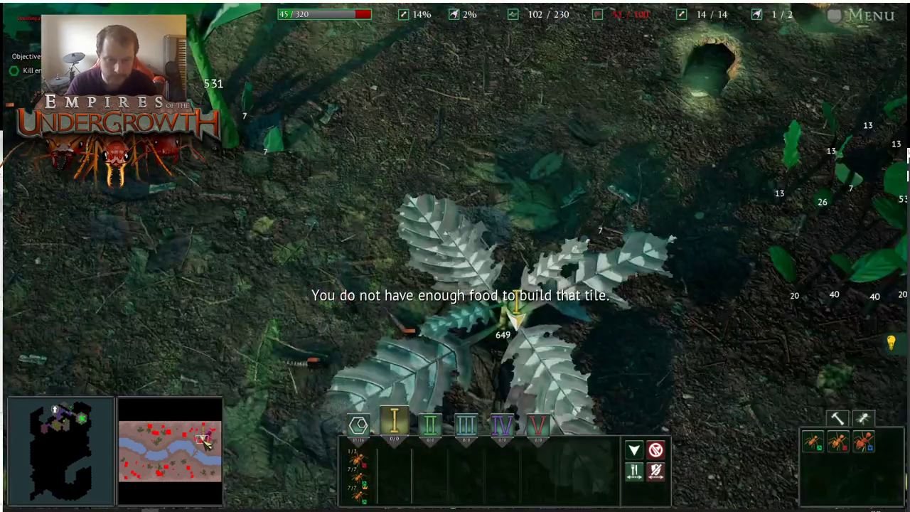
pyautogui.moveTo(203, 440); pyautogui.dragTo(202, 439)
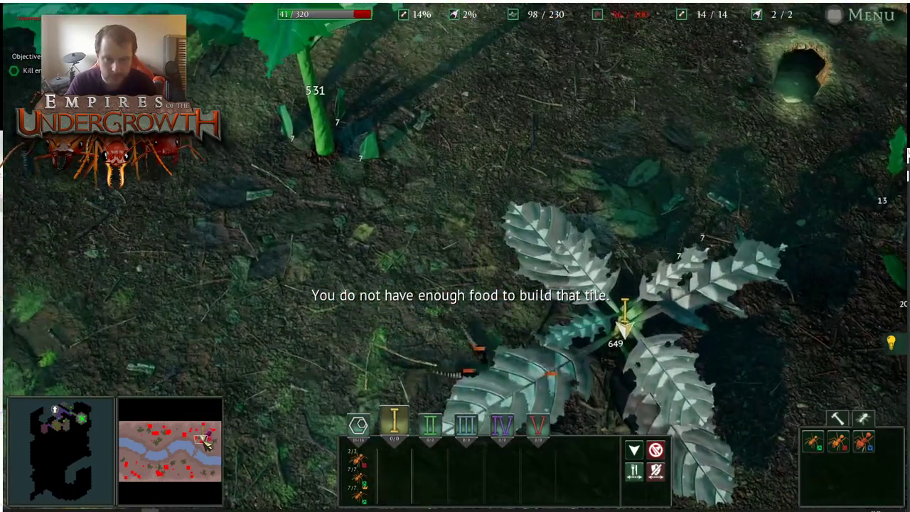
pyautogui.press('s')
pyautogui.press('d')
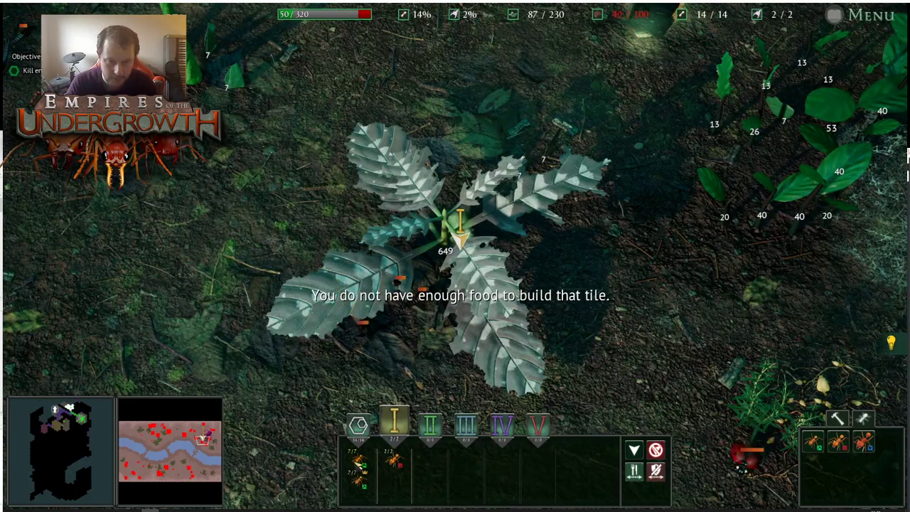
pyautogui.press('w')
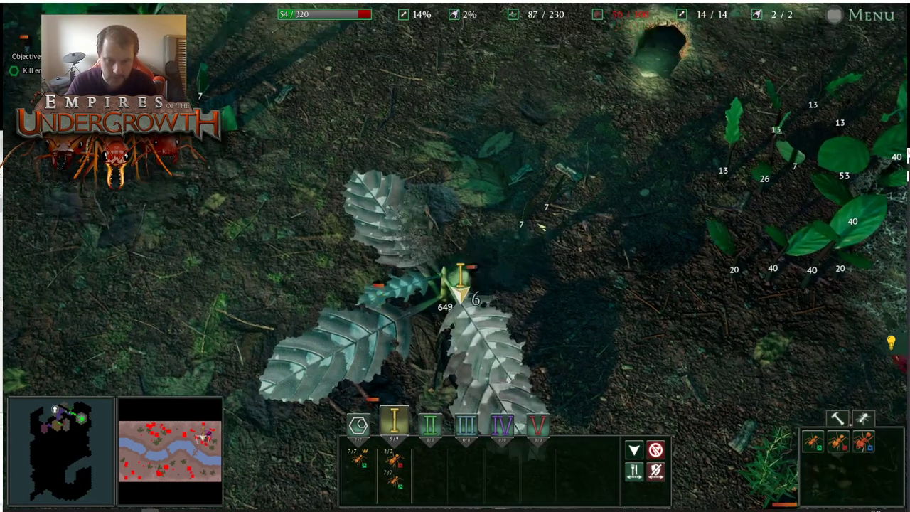
pyautogui.rightClick(505, 141)
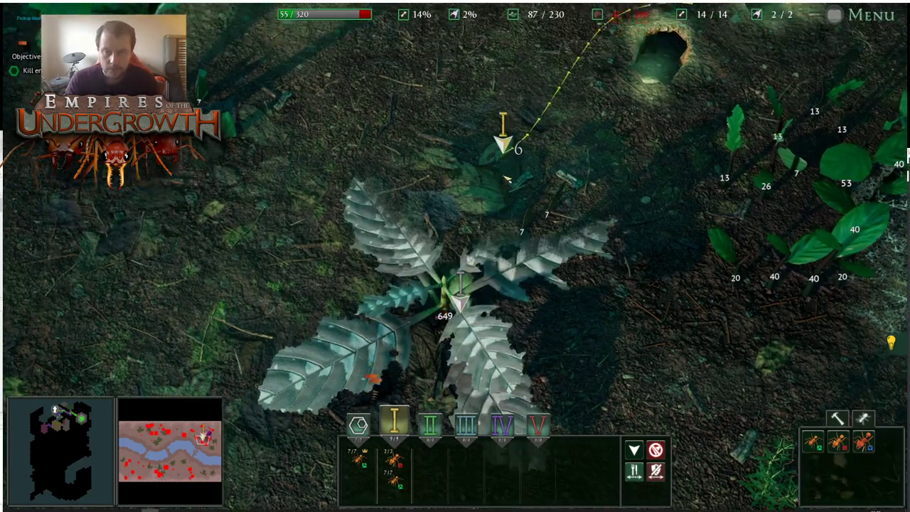
pyautogui.press('w')
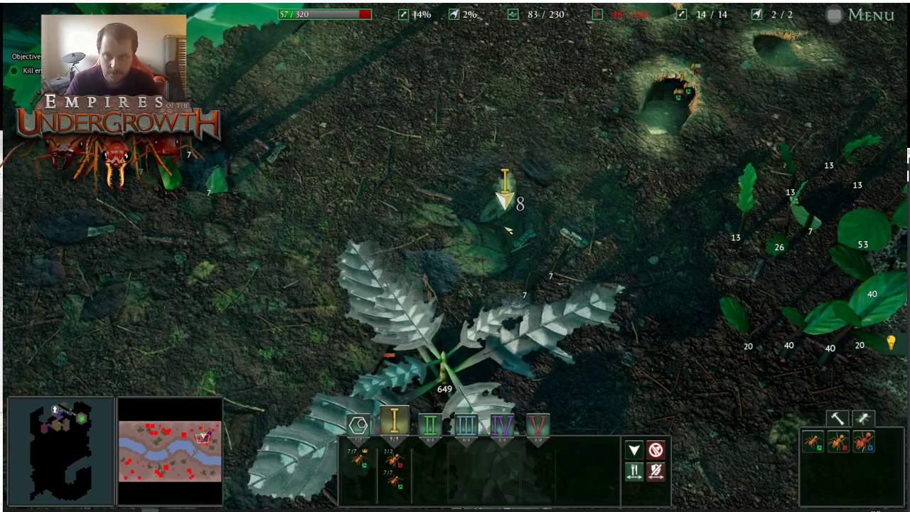
pyautogui.press('s')
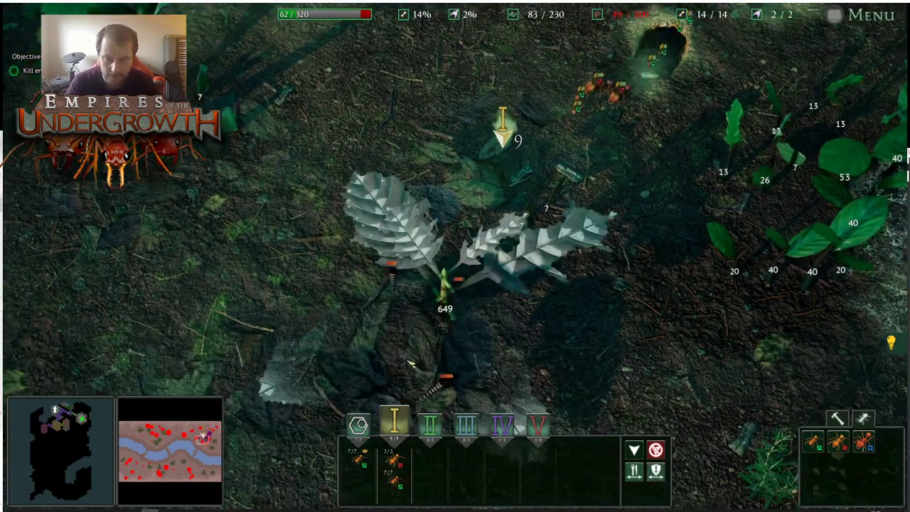
# Order group I to the ground just southwest of the grey-leaved plant's stem and follow their fight with the insects
pyautogui.rightClick(407, 354)
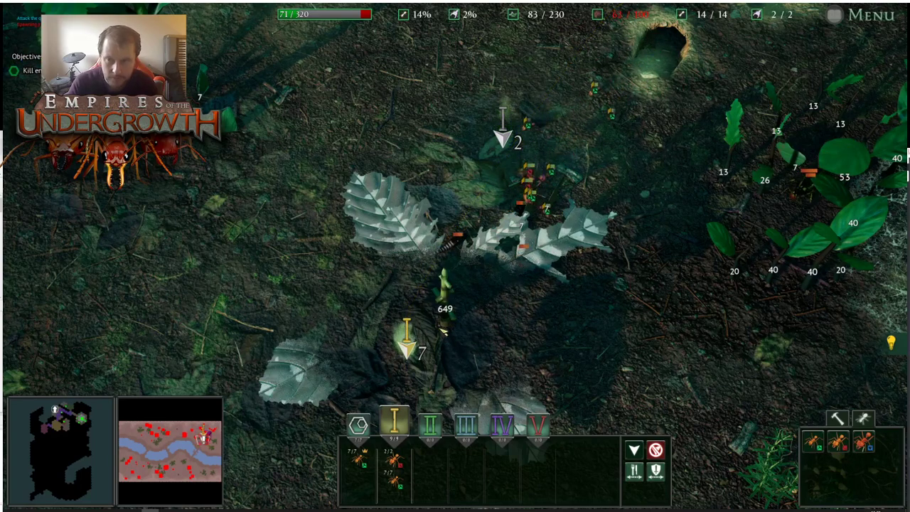
pyautogui.press('d')
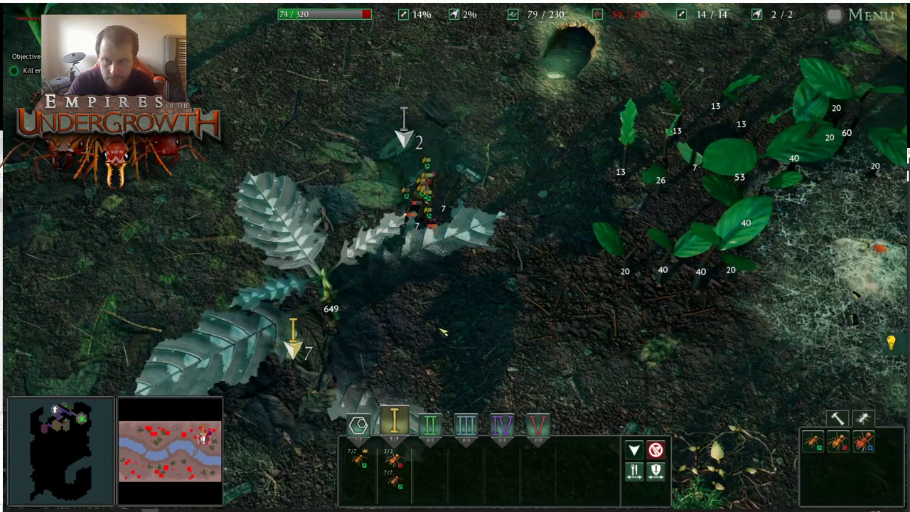
pyautogui.press('d')
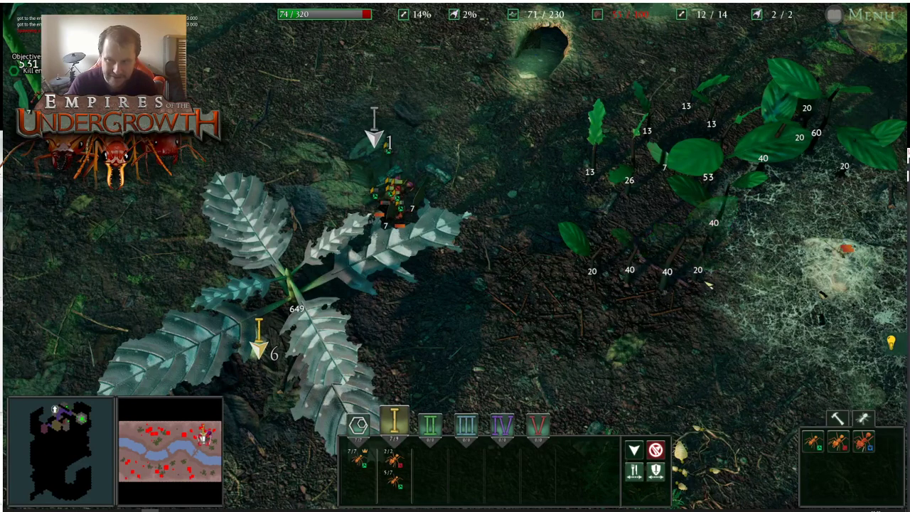
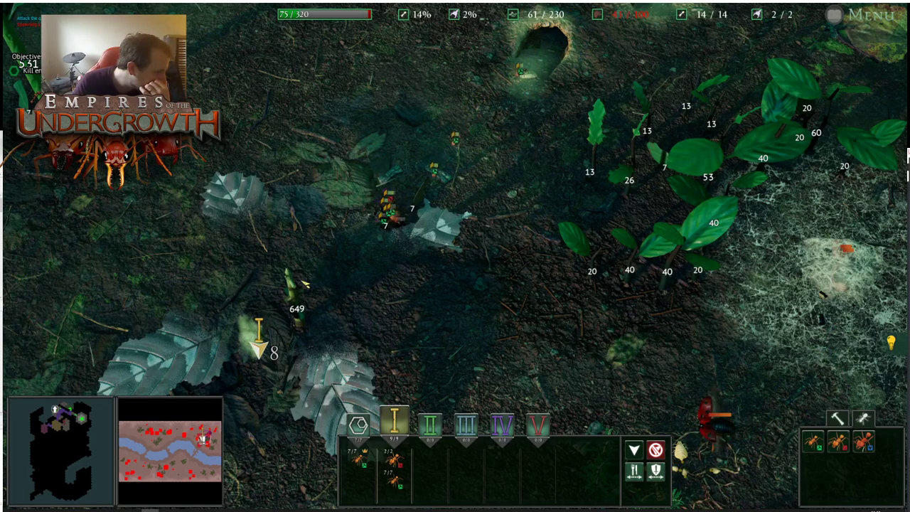
pyautogui.press('a')
pyautogui.press('s')
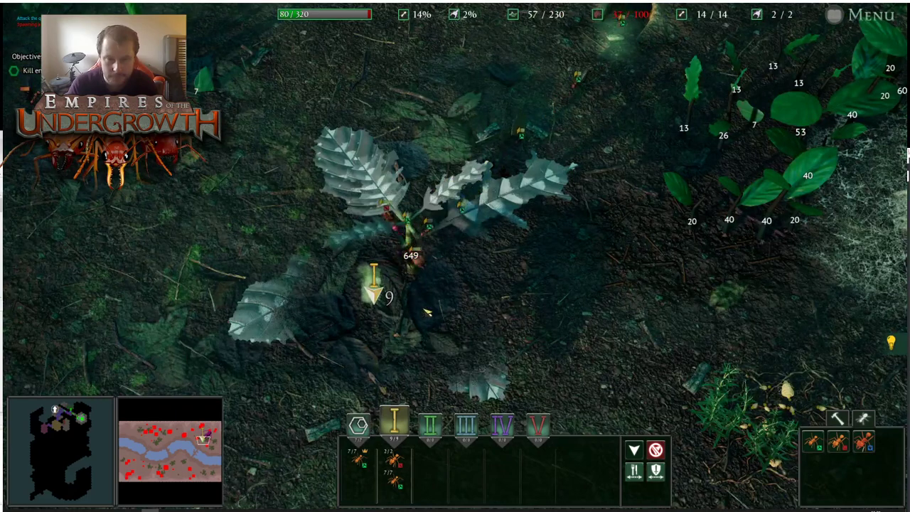
# Place a media ant nursery tile against the north wall of the nursery chamber, northeast of the two existing tiles
pyautogui.press('Tab')
pyautogui.press('s')
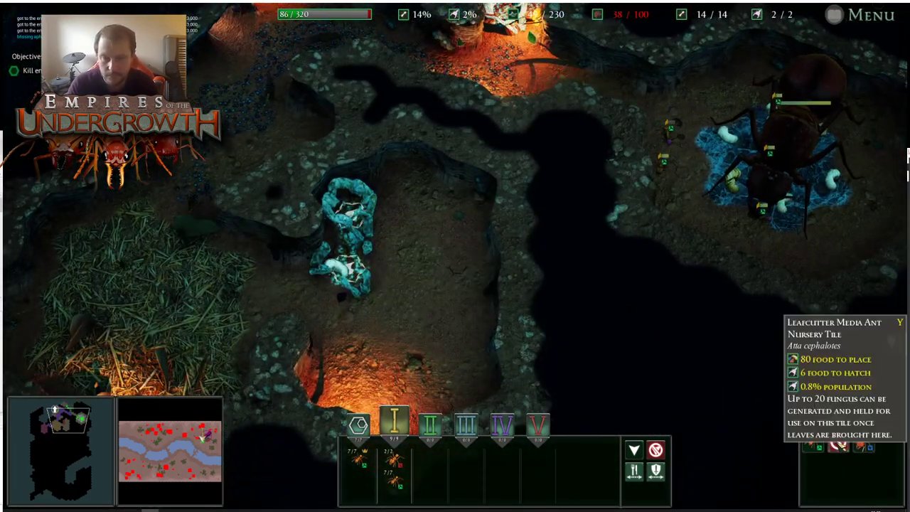
pyautogui.press('a')
pyautogui.press('s')
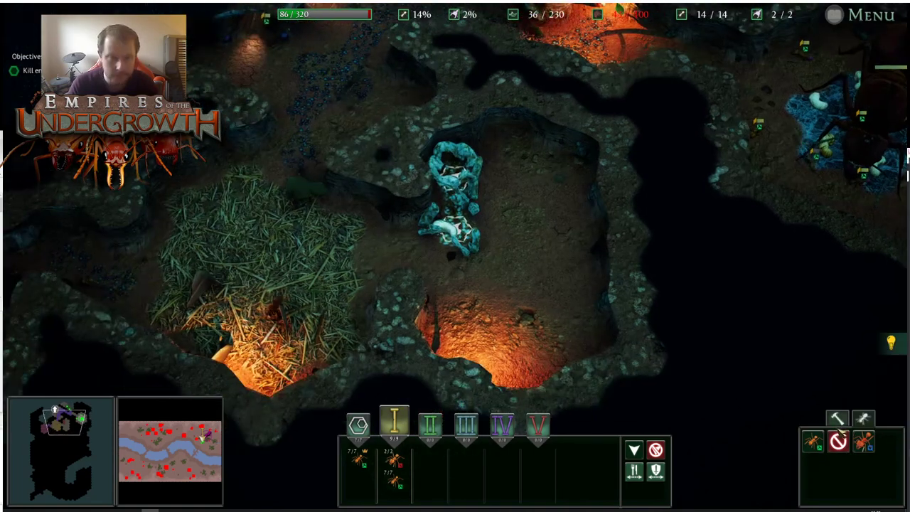
pyautogui.press('w')
pyautogui.press('a')
pyautogui.press('s')
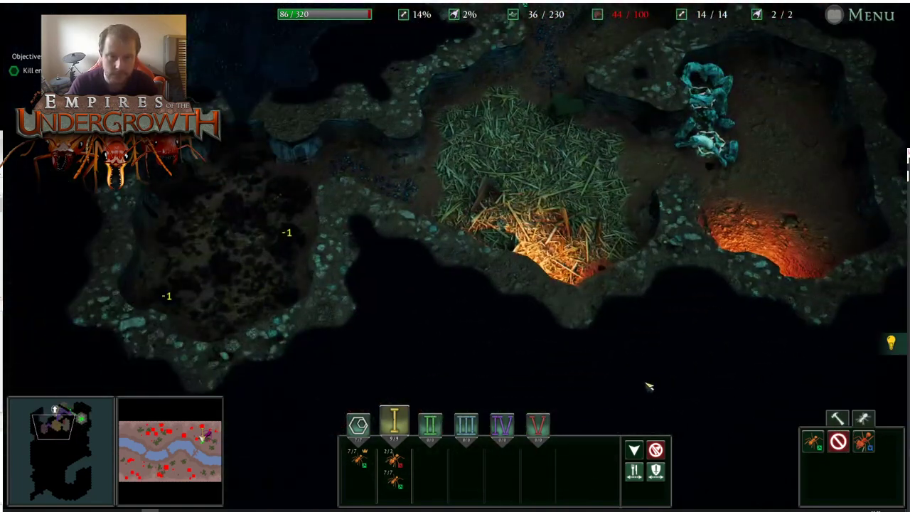
pyautogui.press('d')
pyautogui.press('w')
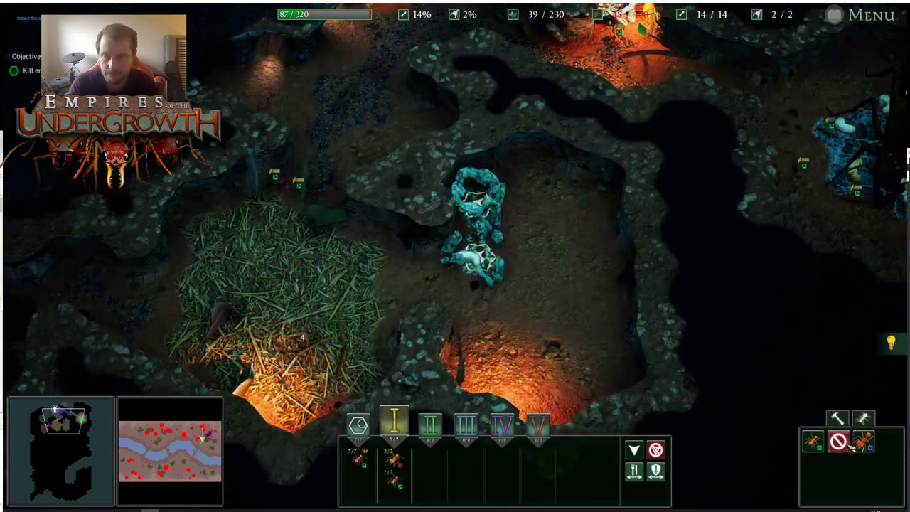
pyautogui.click(525, 187)
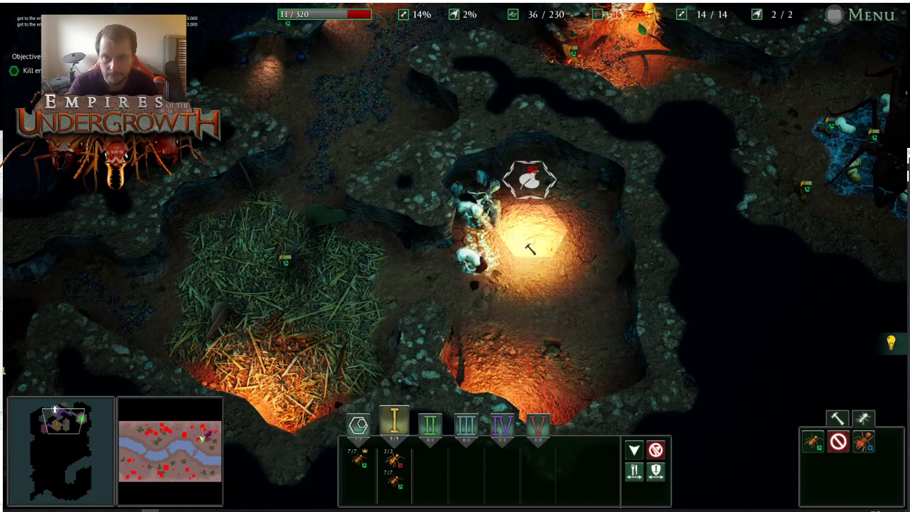
# Check on group I and the workers harvesting the grey-leaved plant on the surface, up to the nest entrance
pyautogui.press('Tab')
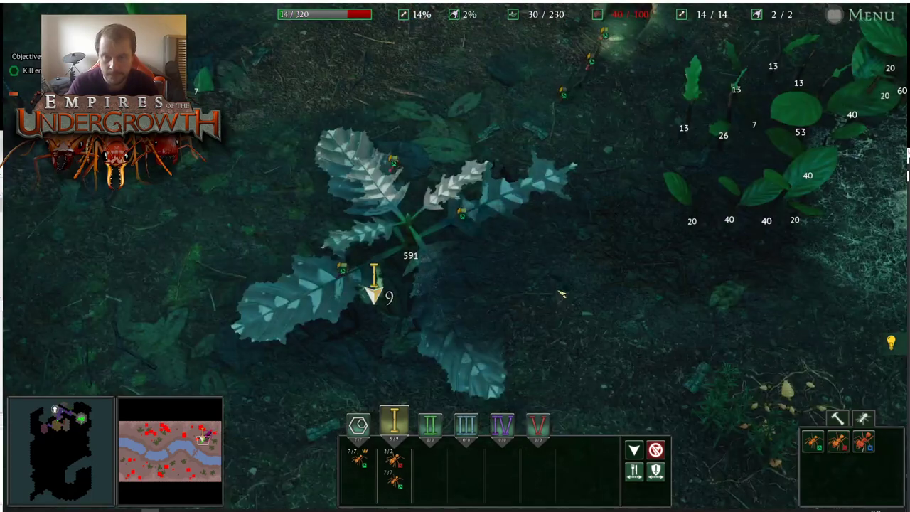
pyautogui.press('d')
pyautogui.press('w')
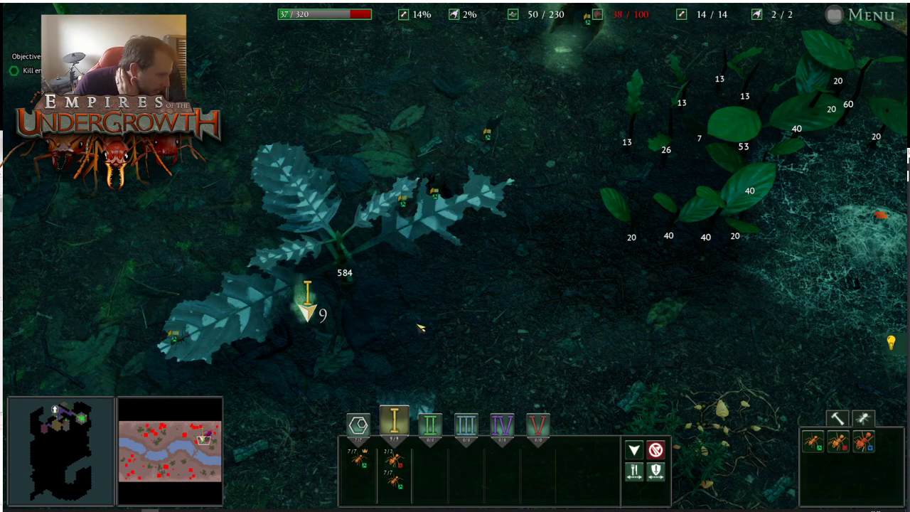
pyautogui.press('w')
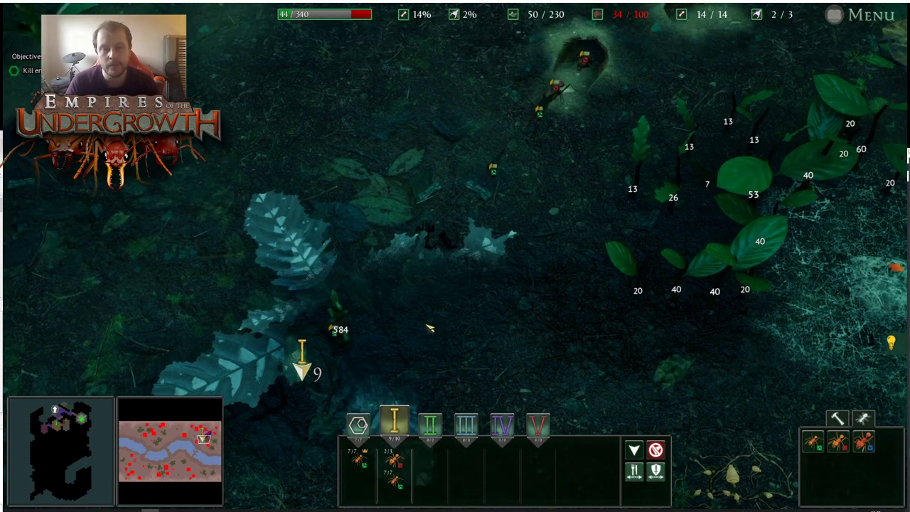
pyautogui.press('s')
pyautogui.press('a')
pyautogui.press('d')
pyautogui.press('w')
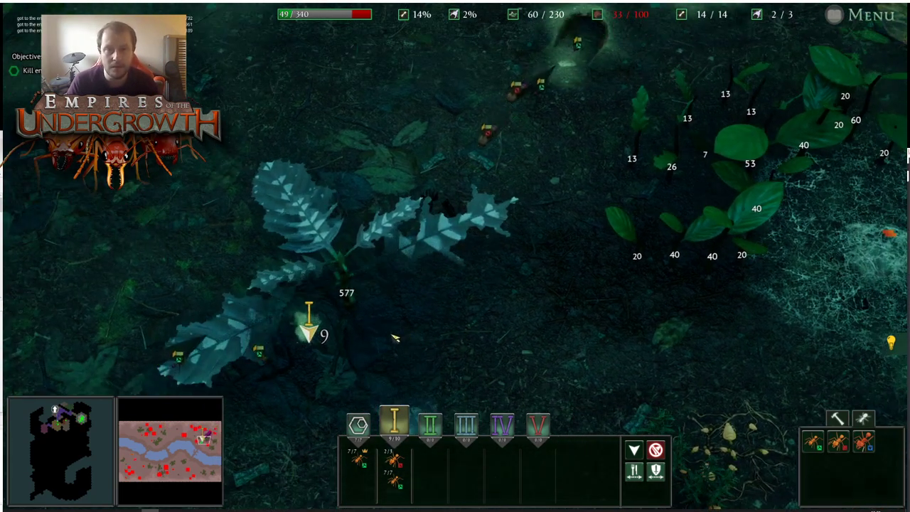
# Try to place another media ant nursery tile in the northern part of the nursery chamber
pyautogui.press('Tab')
pyautogui.press('s')
pyautogui.press('d')
pyautogui.click(838, 442)
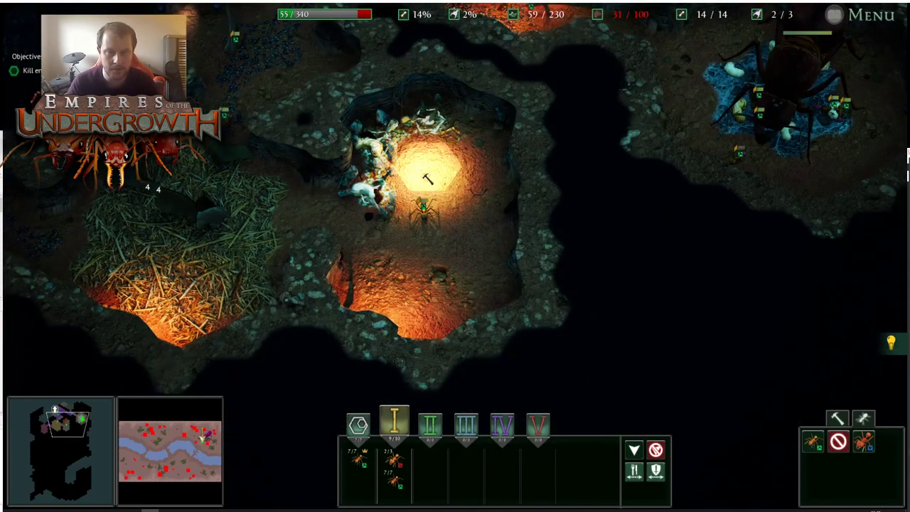
pyautogui.press('w')
pyautogui.click(422, 229)
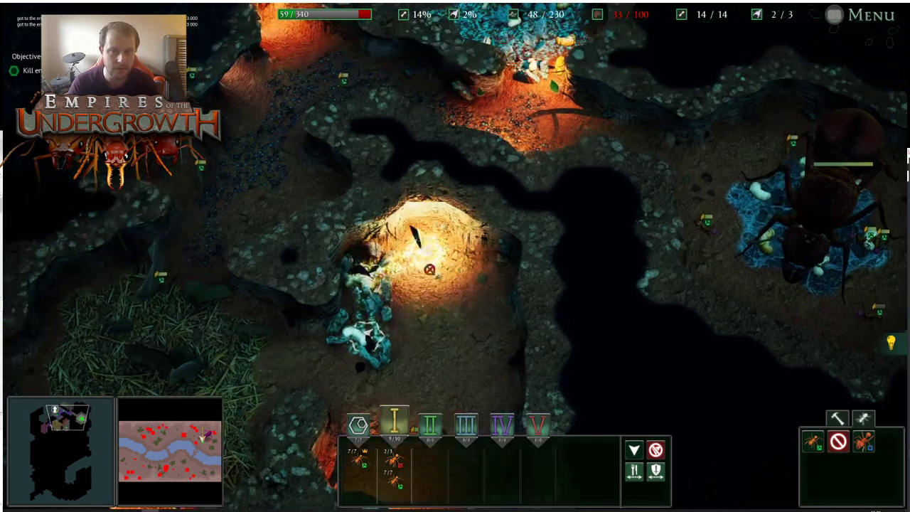
pyautogui.rightClick(423, 263)
# Place three worker nursery tiles in the open floor at the west end of the northern brood chamber
pyautogui.press('w')
pyautogui.press('d')
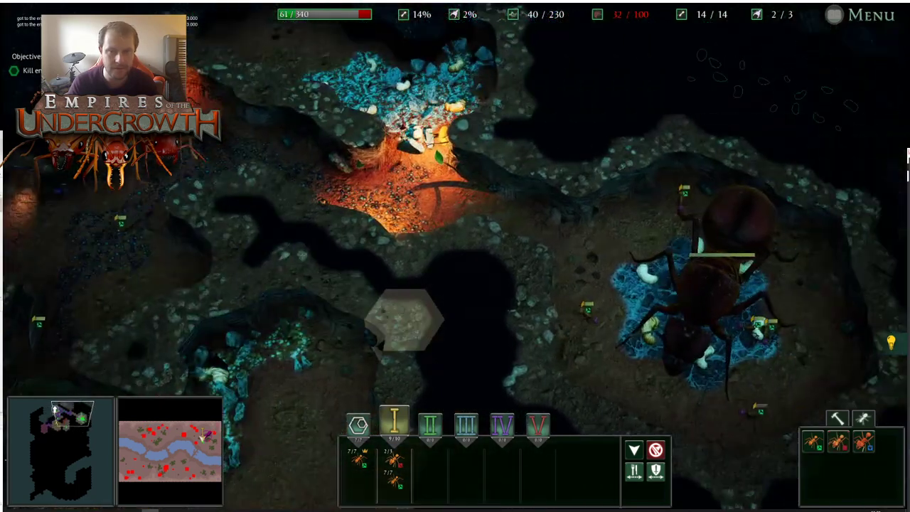
pyautogui.press('s')
pyautogui.press('a')
pyautogui.press('a')
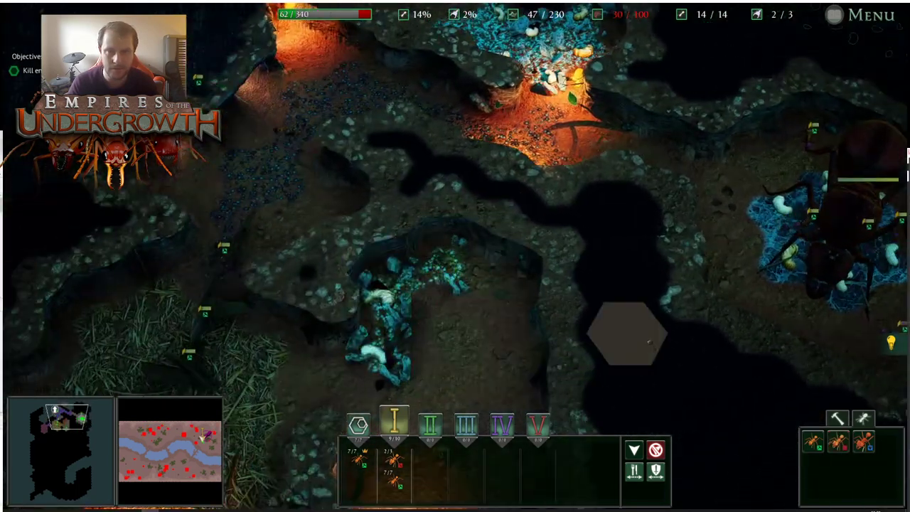
pyautogui.press('w')
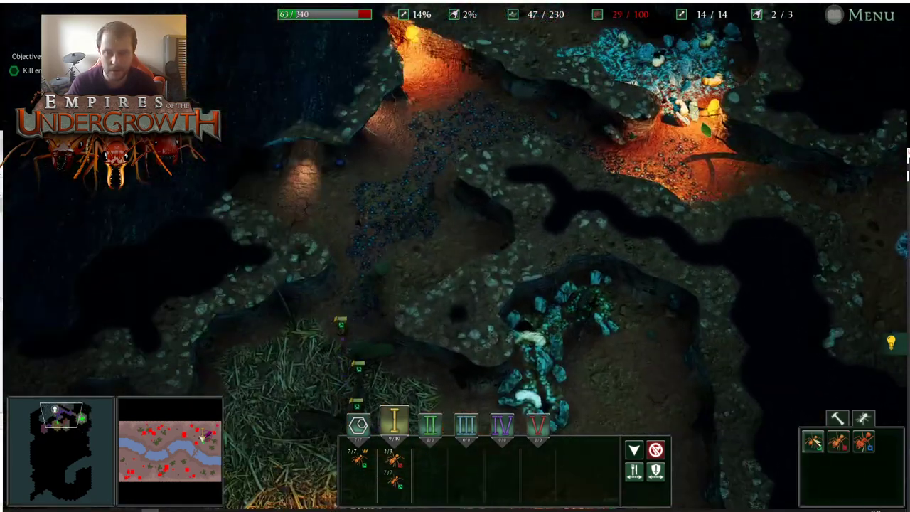
pyautogui.press('w')
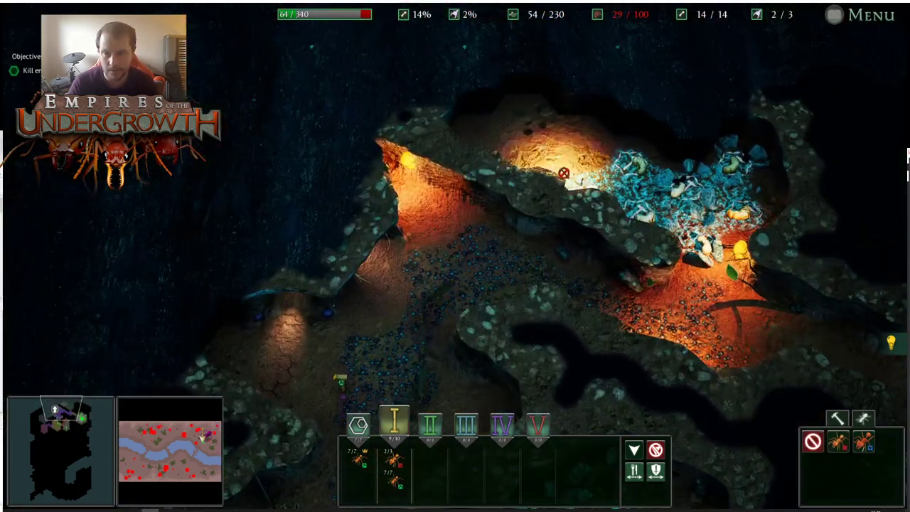
pyautogui.click(478, 134)
pyautogui.click(547, 108)
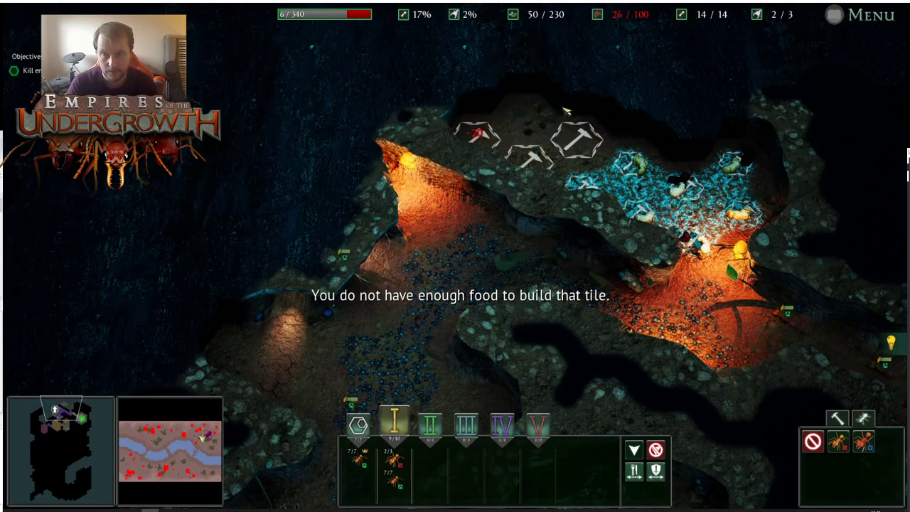
pyautogui.press('d')
pyautogui.press('s')
pyautogui.rightClick(432, 104)
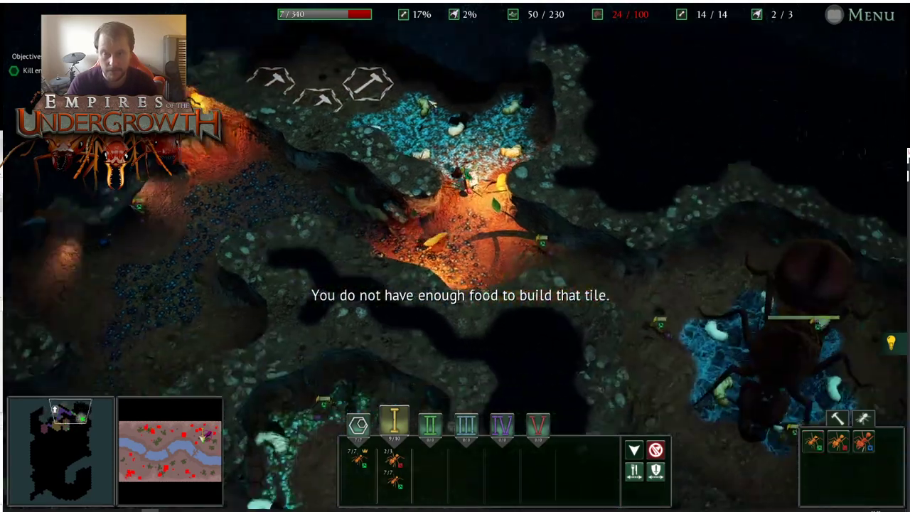
# Inspect the tile levels in the leaf store and nursery chamber, and try to place a media ant nursery tile east of the existing ones
pyautogui.press('d')
pyautogui.press('s')
pyautogui.press('a')
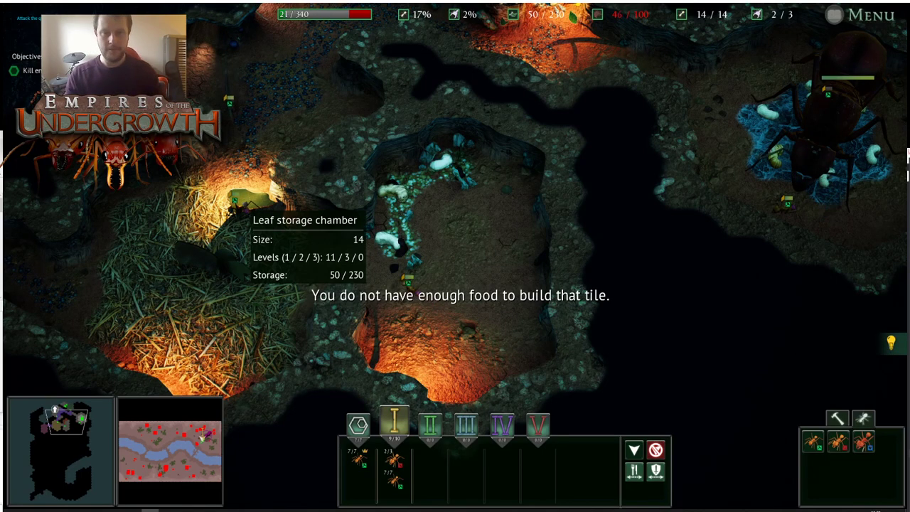
pyautogui.press('alt')
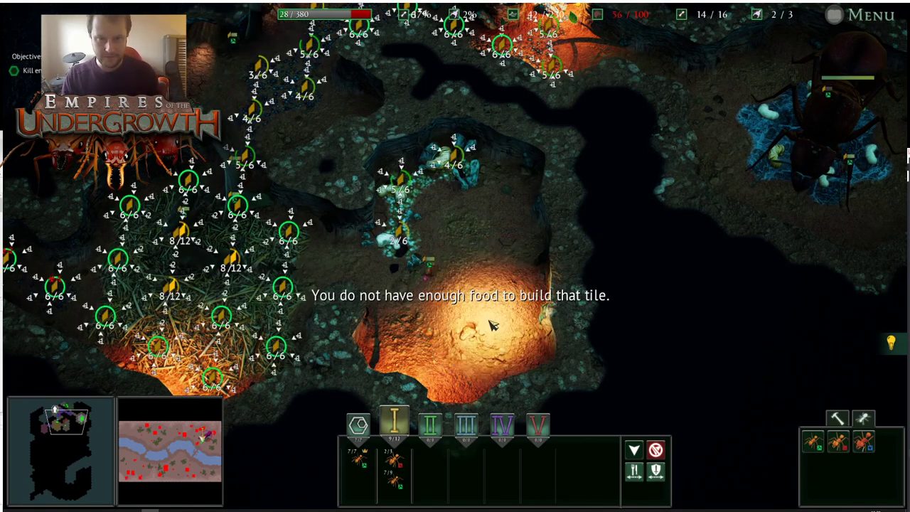
pyautogui.press('a')
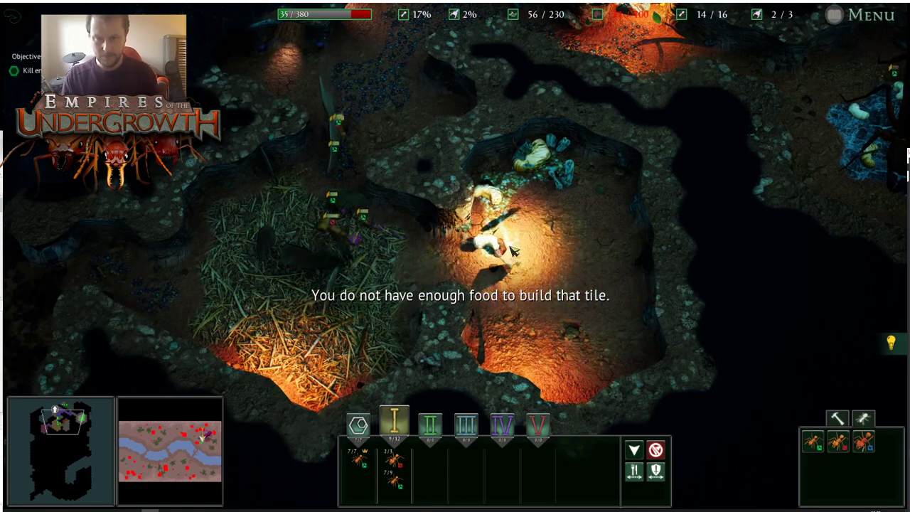
pyautogui.scroll(-3, 513, 251)
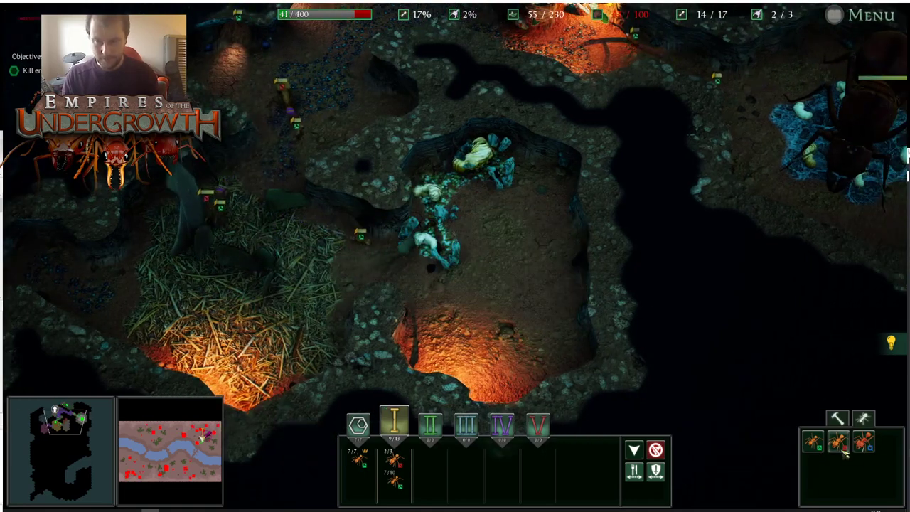
pyautogui.click(843, 450)
pyautogui.click(495, 228)
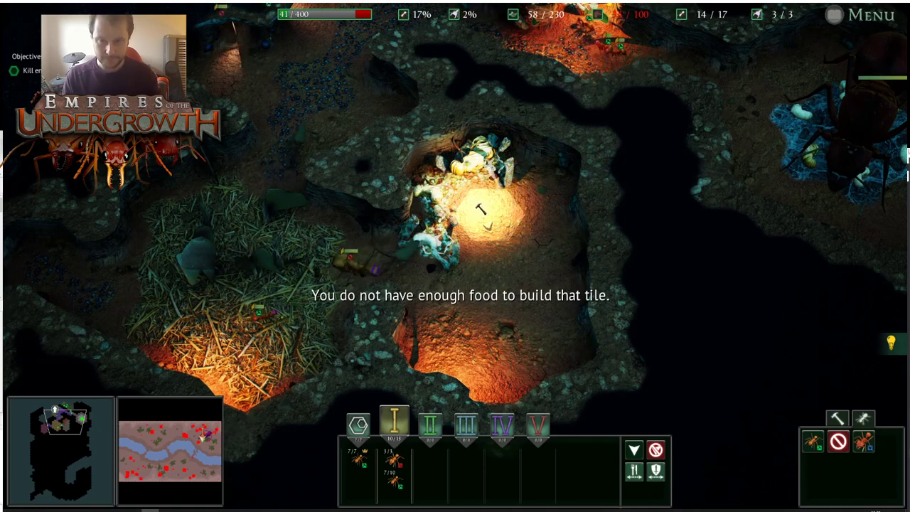
# Check the surface around the grey-leaved plant and survey the leaf store and media ant nursery chamber
pyautogui.press('Tab')
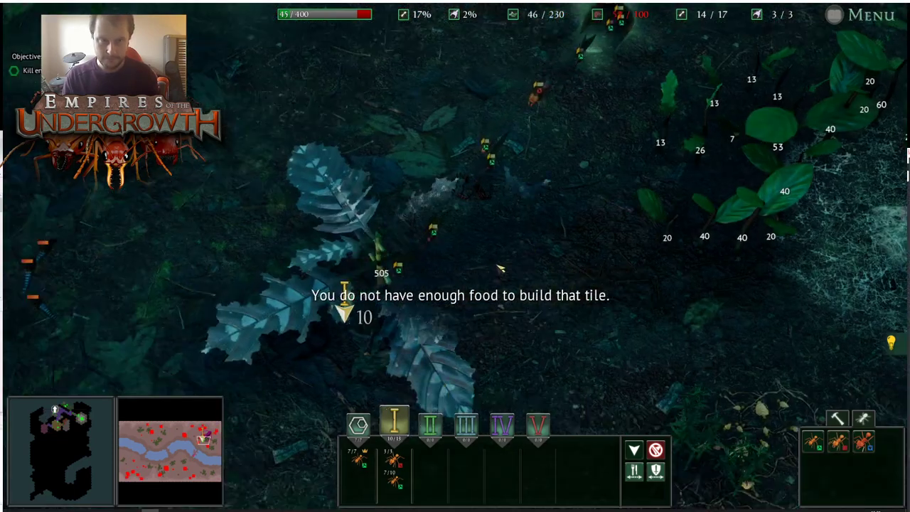
pyautogui.hotkey('w', 'd')
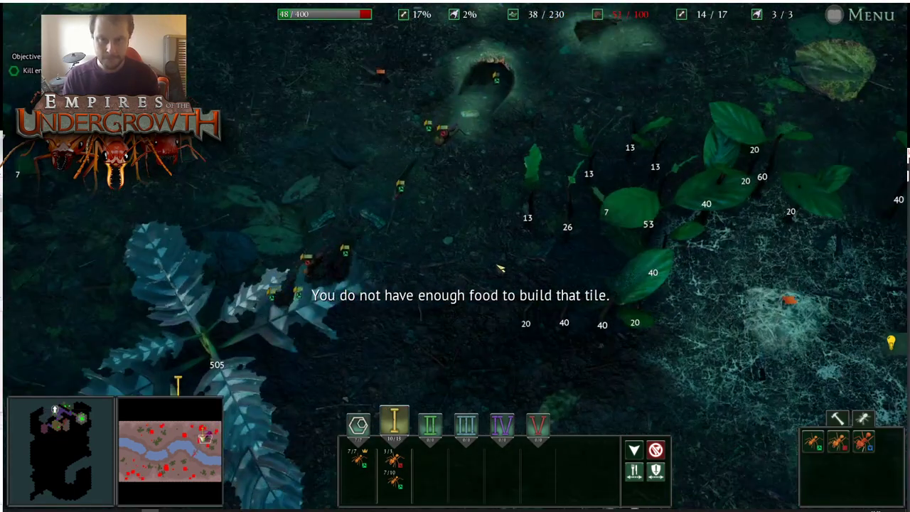
pyautogui.hotkey('s', 'a')
pyautogui.press('Tab')
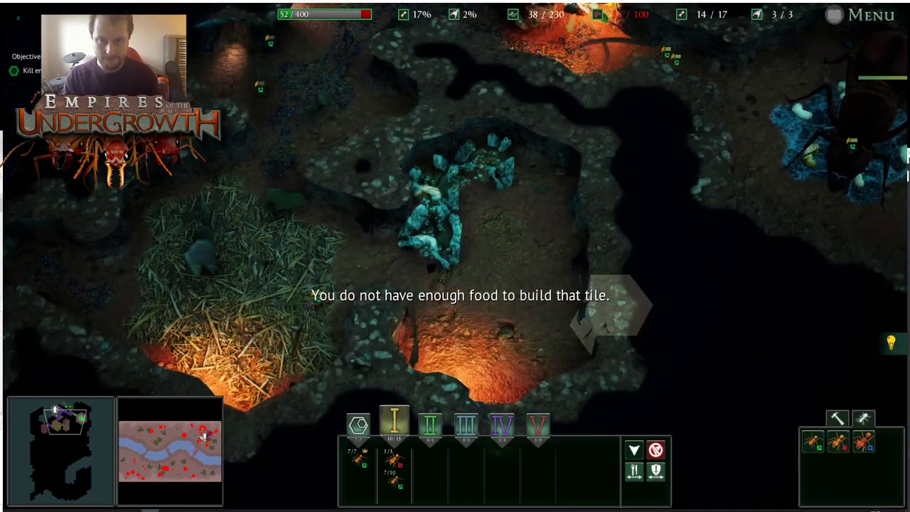
pyautogui.press('a')
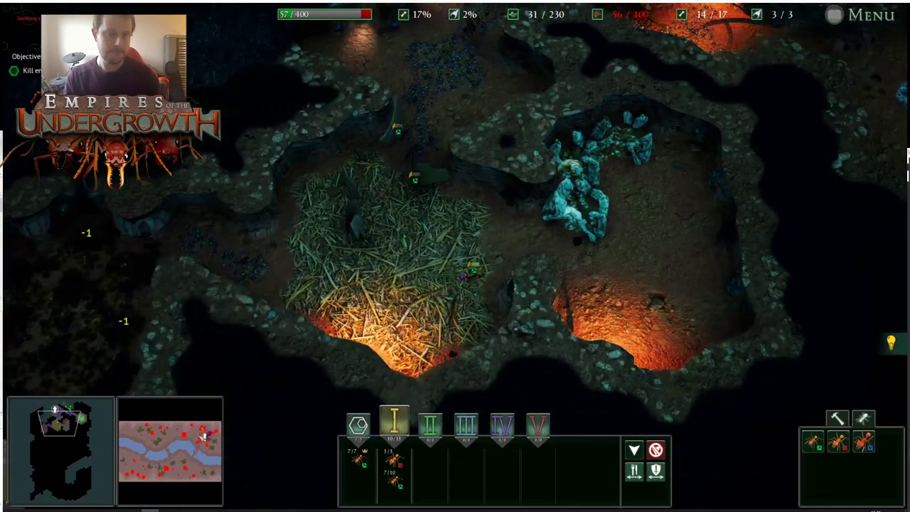
pyautogui.press('s')
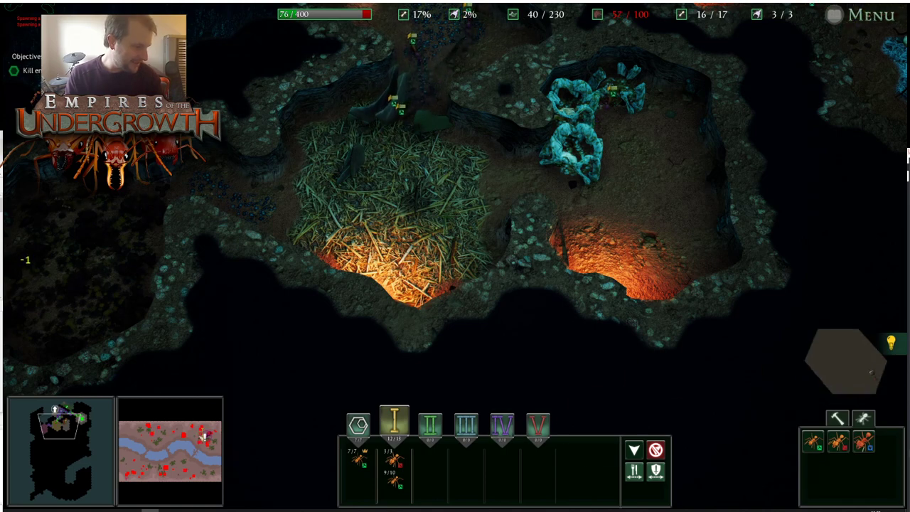
pyautogui.press('d')
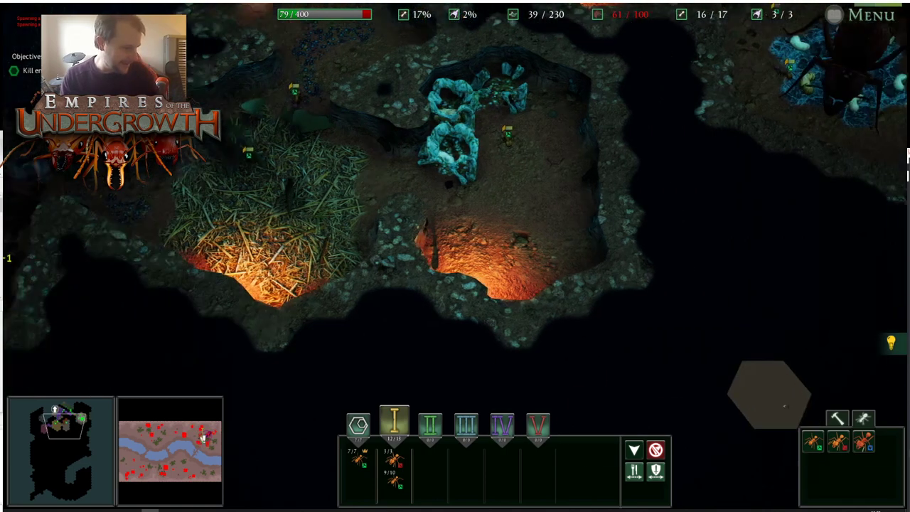
pyautogui.press('w')
pyautogui.press('d')
pyautogui.press('a')
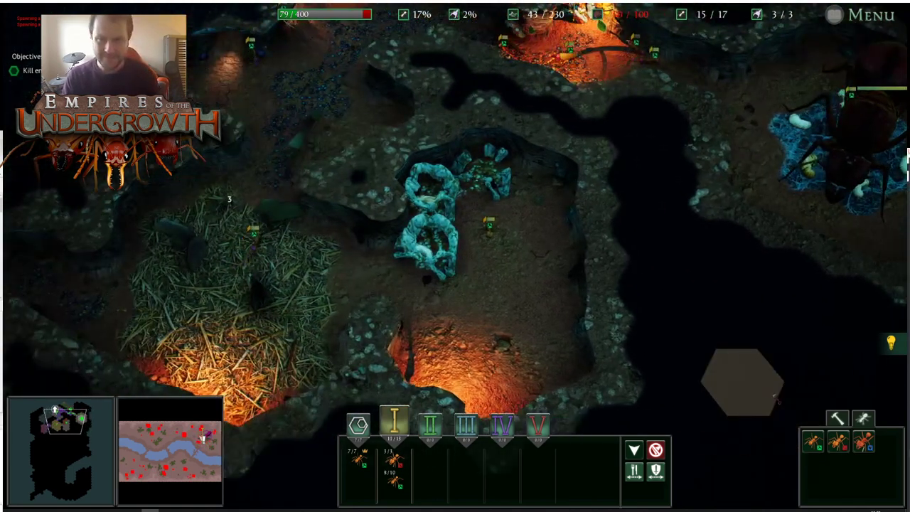
pyautogui.press('w')
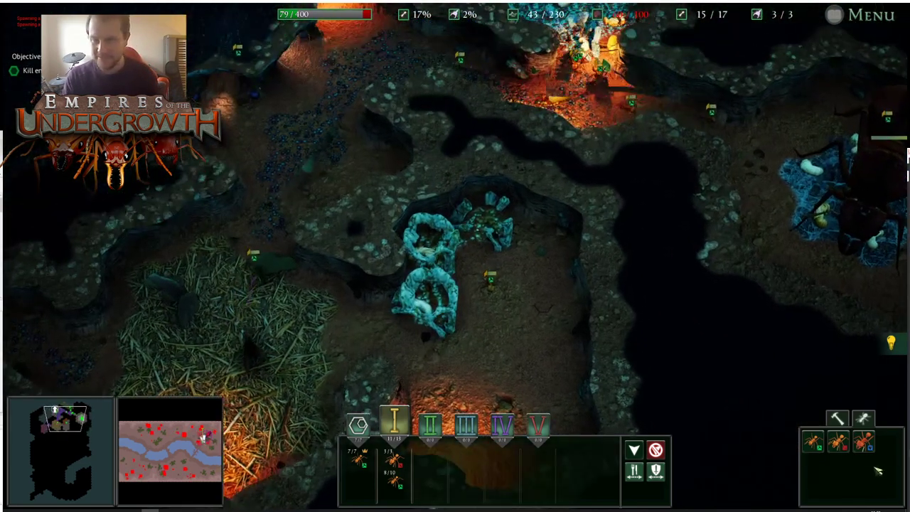
# Try again to place a media ant nursery tile just south of the one on the chamber's north wall
pyautogui.click(845, 443)
pyautogui.click(506, 278)
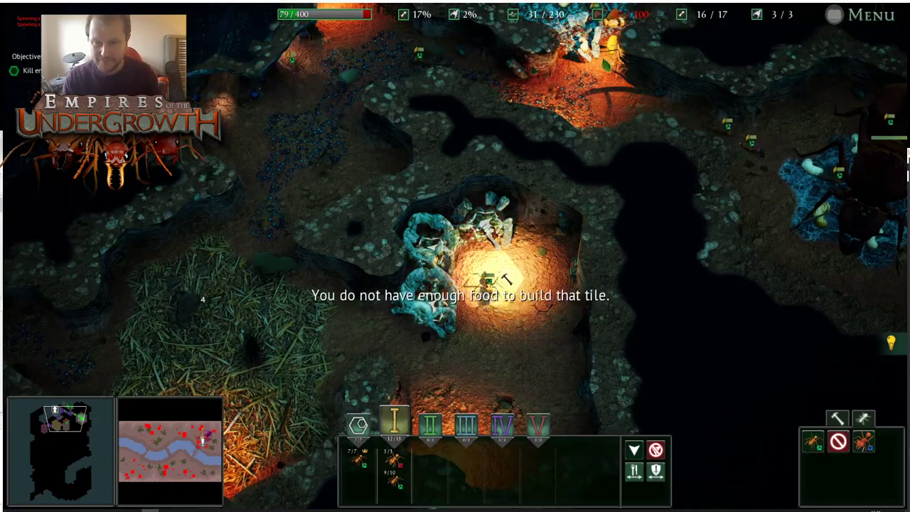
pyautogui.press('a')
pyautogui.press('s')
pyautogui.rightClick(575, 316)
# Place a media ant nursery tile directly south of the one on the chamber's north wall
pyautogui.press('space')
pyautogui.press('space')
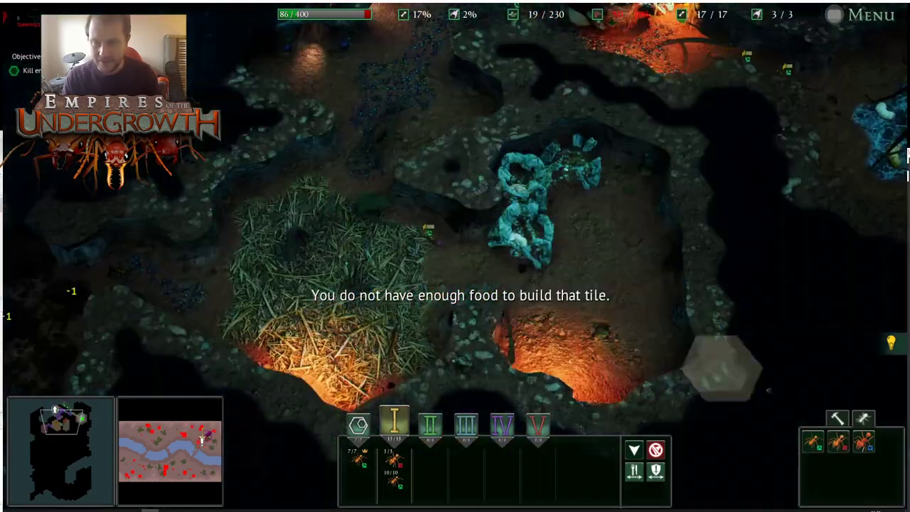
pyautogui.click(839, 441)
pyautogui.click(578, 215)
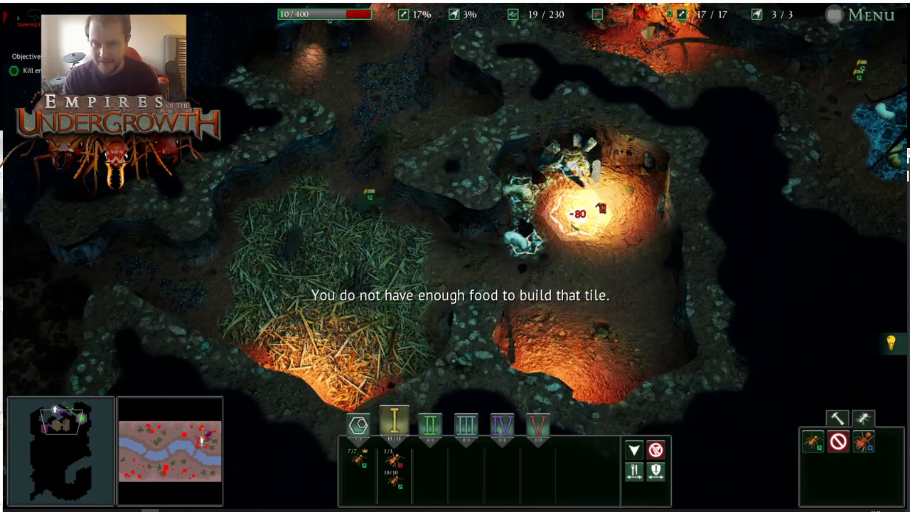
pyautogui.rightClick(653, 201)
# Place a worker nursery tile on the open floor at the northwest edge of the northern brood chamber
pyautogui.press('d')
pyautogui.press('w')
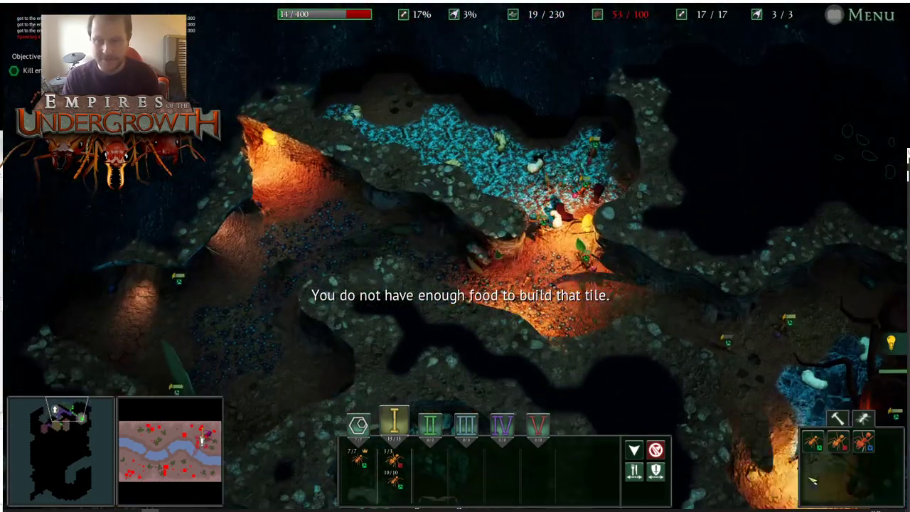
pyautogui.click(814, 440)
pyautogui.click(404, 90)
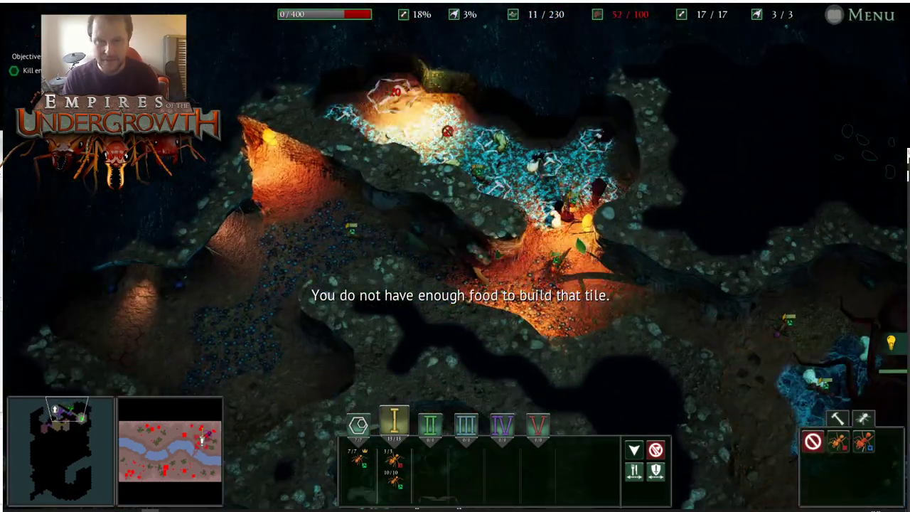
# Cancel the nursery tile placement and return to the surface view around the grey-leaved plant
pyautogui.rightClick(447, 132)
pyautogui.press('d')
pyautogui.press('s')
pyautogui.press('a')
pyautogui.press('w')
pyautogui.press('Tab')
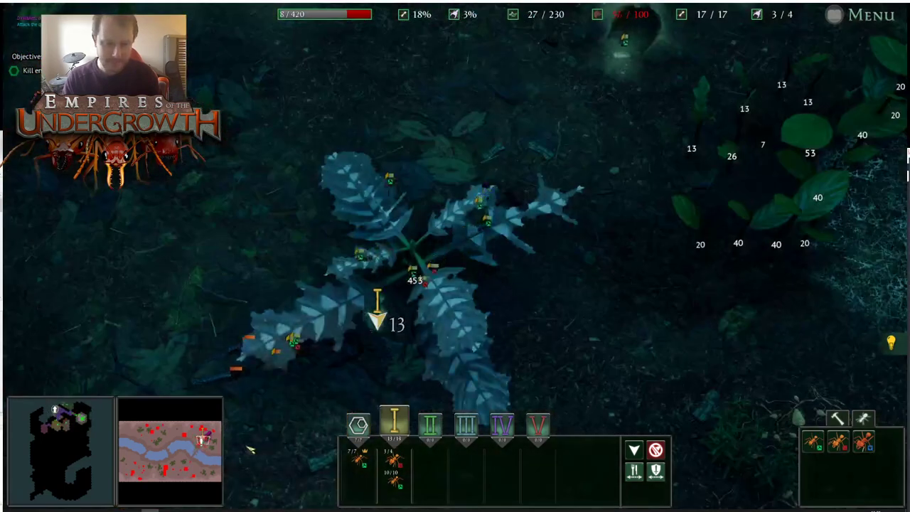
# Forbid group I from gathering and rally it on the open ground southwest of the grey-leaved plant
pyautogui.press('a')
pyautogui.press('s')
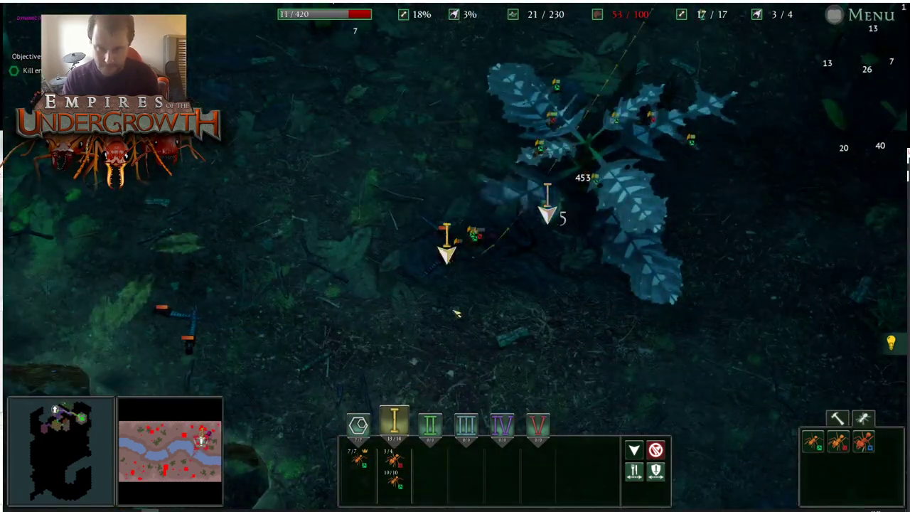
pyautogui.press('s')
pyautogui.press('s')
pyautogui.click(635, 471)
pyautogui.press('w')
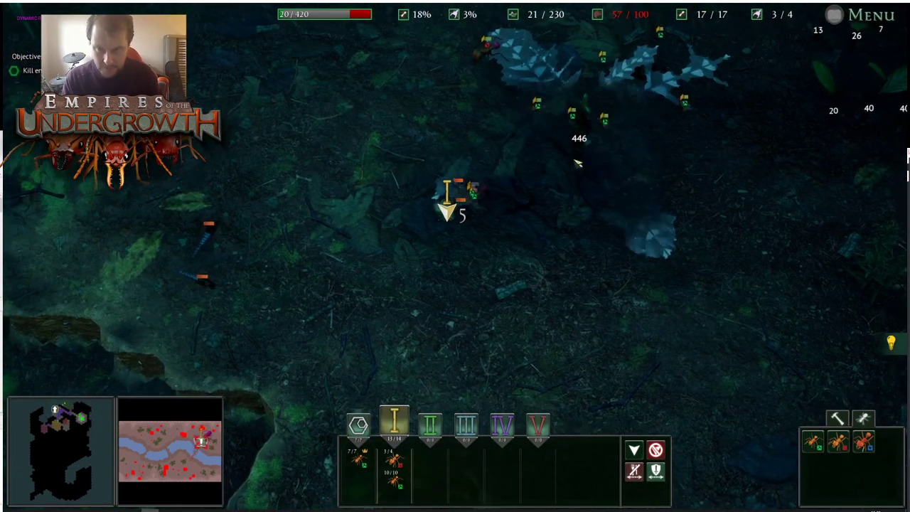
pyautogui.rightClick(440, 246)
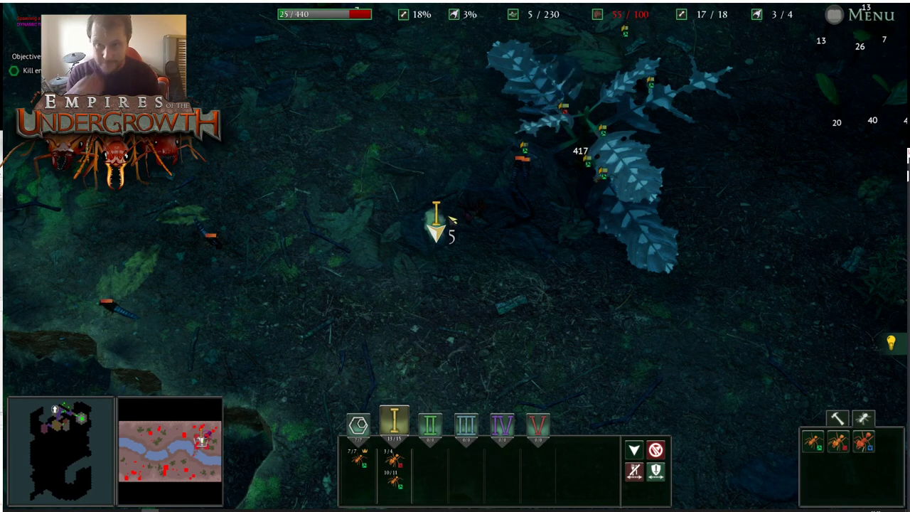
# Watch group I and the surrounding creatures at the grey-leaved plant
pyautogui.press('d')
pyautogui.press('w')
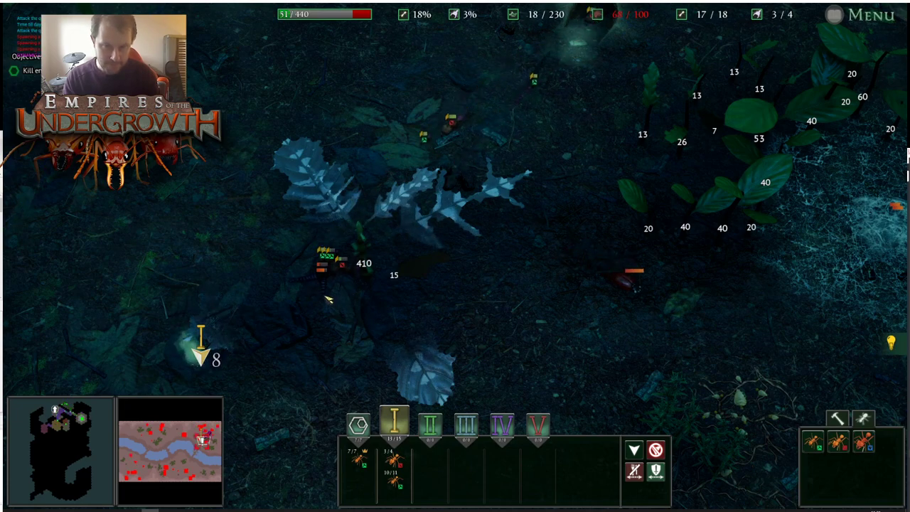
pyautogui.press('w')
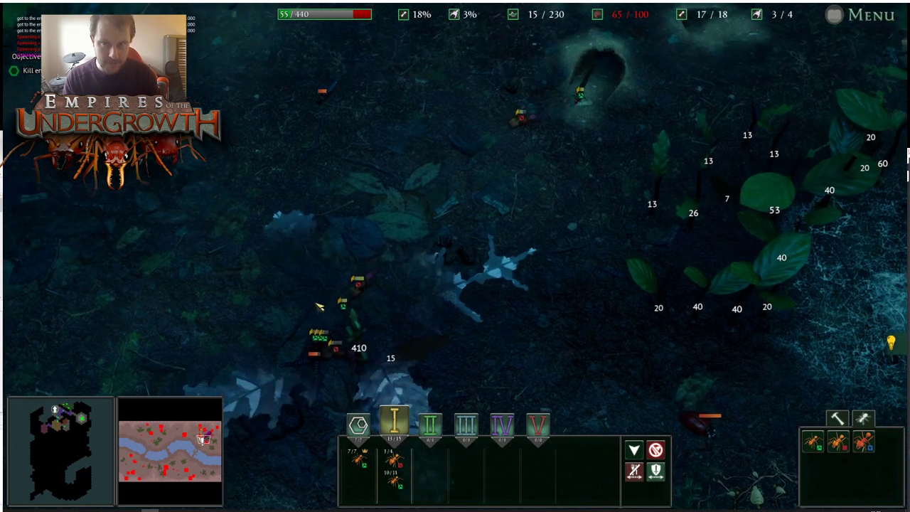
pyautogui.press('s')
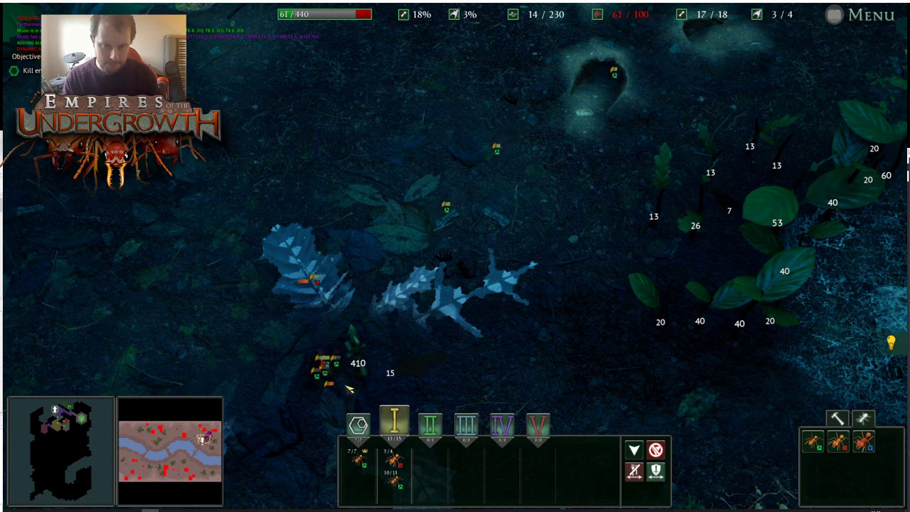
pyautogui.press('s')
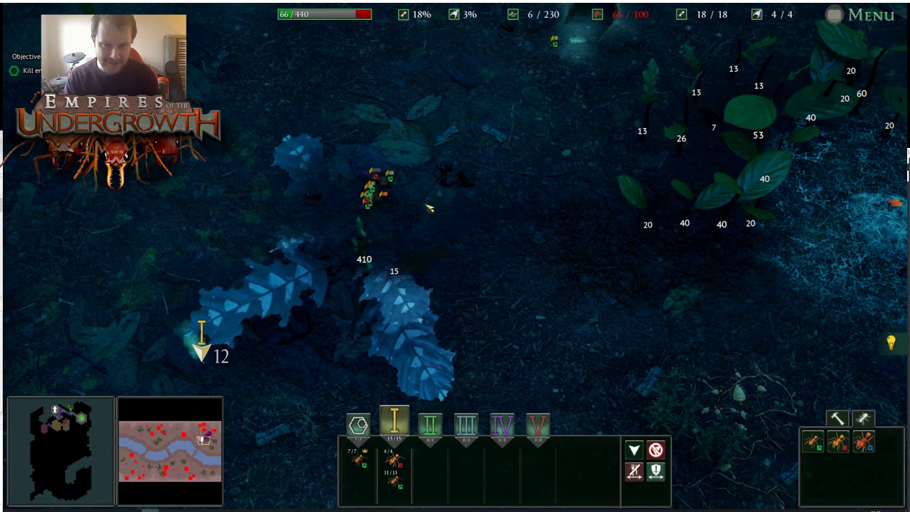
# Allow group I to gather food again around the grey-leaved plant
pyautogui.press('w')
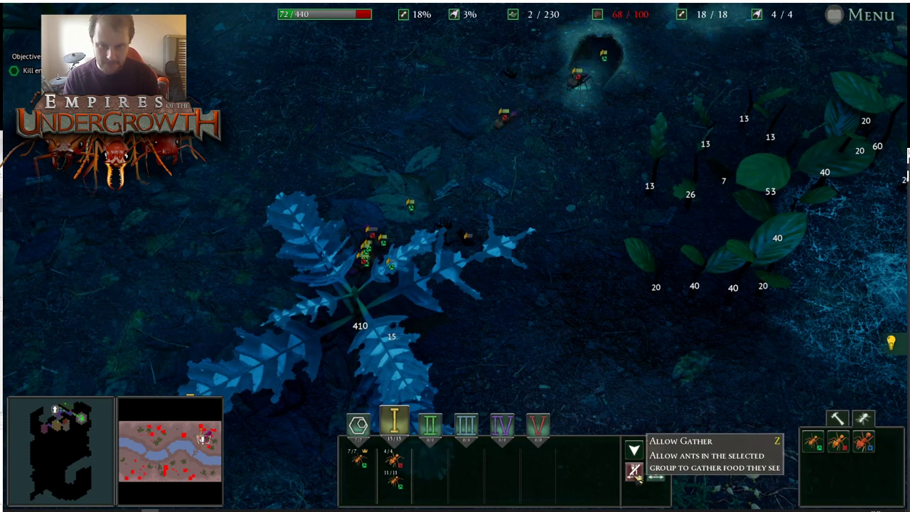
pyautogui.press('w')
pyautogui.press('d')
pyautogui.press('w')
pyautogui.press('d')
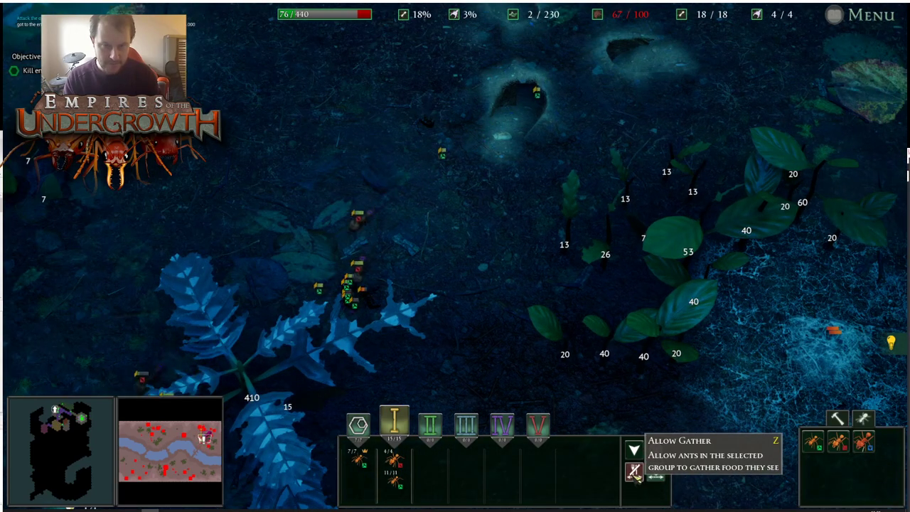
pyautogui.click(633, 472)
pyautogui.press('s')
pyautogui.press('a')
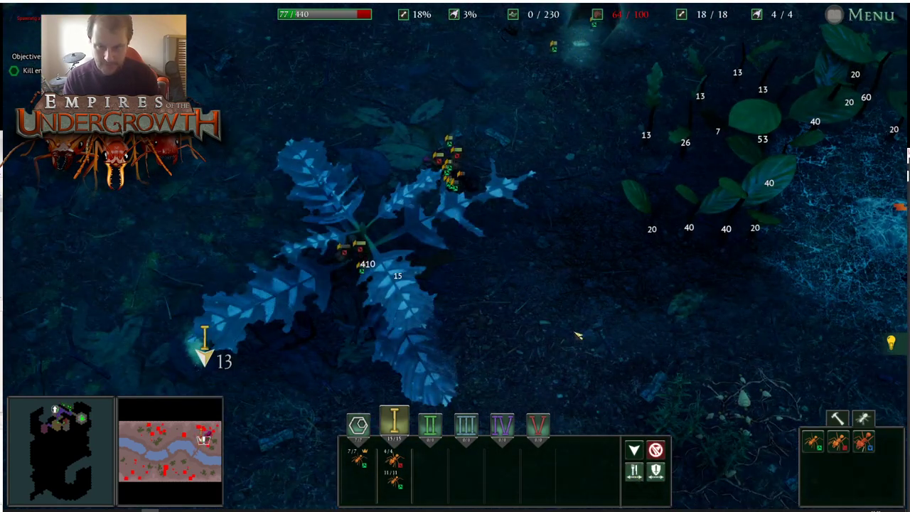
pyautogui.scroll(3, 477, 199)
pyautogui.press('w')
pyautogui.press('d')
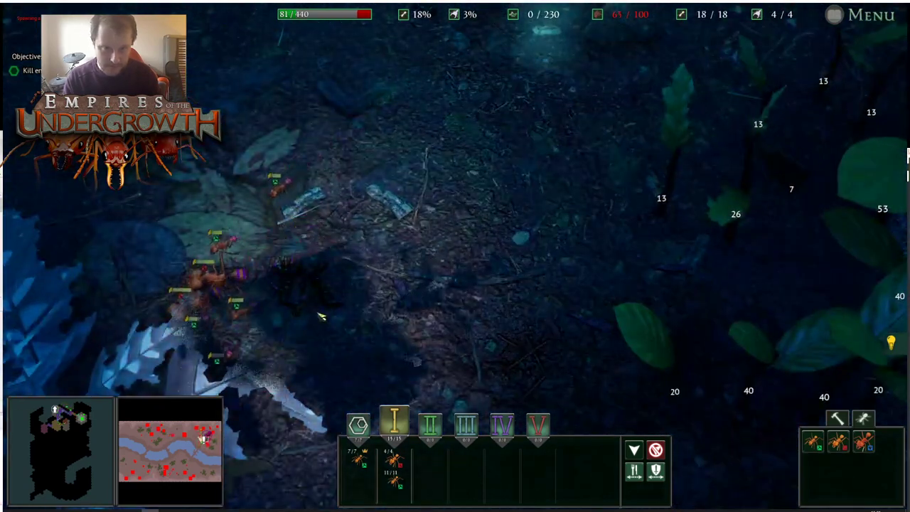
pyautogui.scroll(-3, 322, 315)
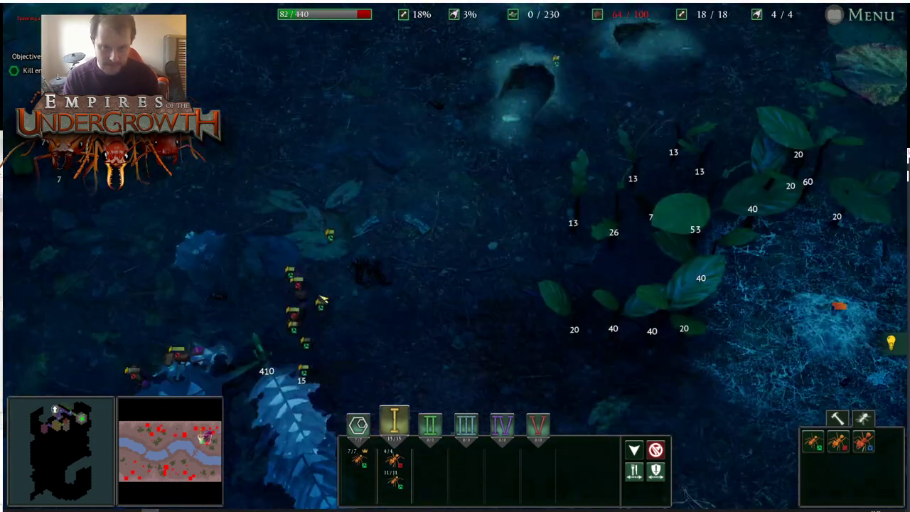
pyautogui.press('s')
pyautogui.press('a')
# Place a media ant nursery tile in the nursery chamber's northeast corner and try to add another just south of it
pyautogui.press('Tab')
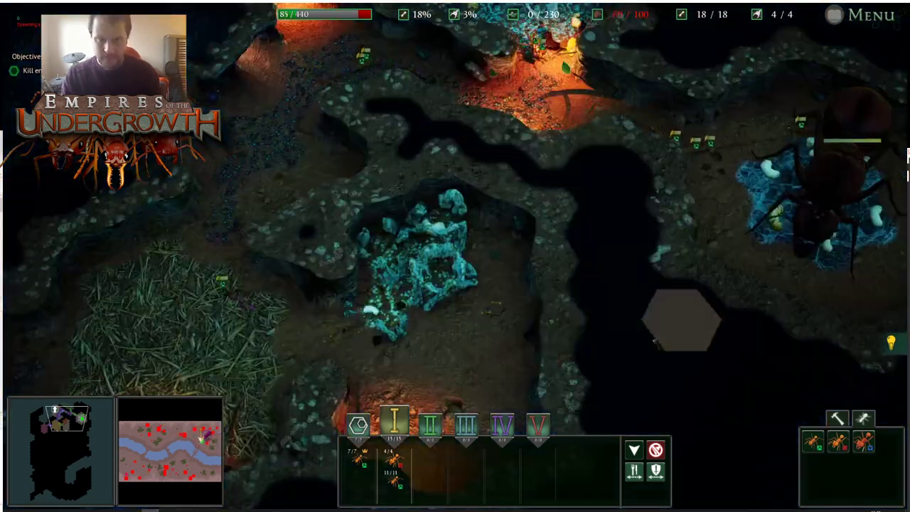
pyautogui.press('d')
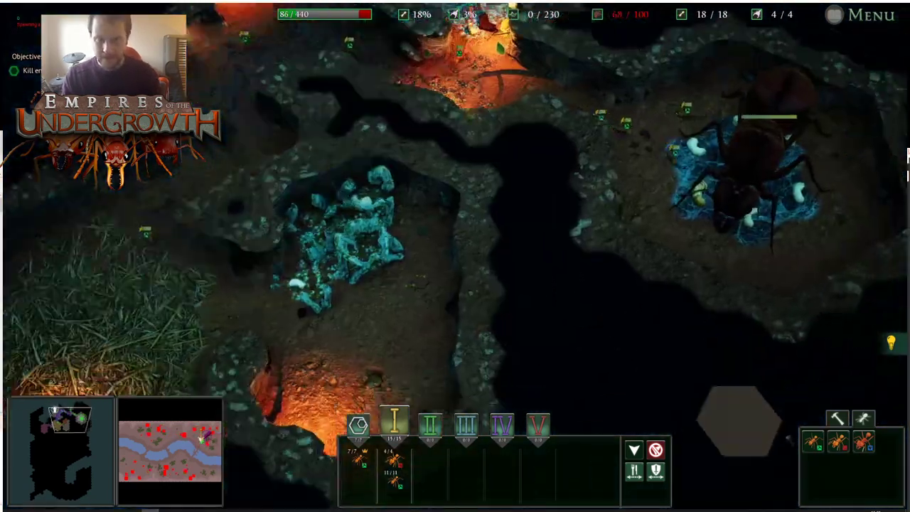
pyautogui.press('a')
pyautogui.press('s')
pyautogui.click(839, 441)
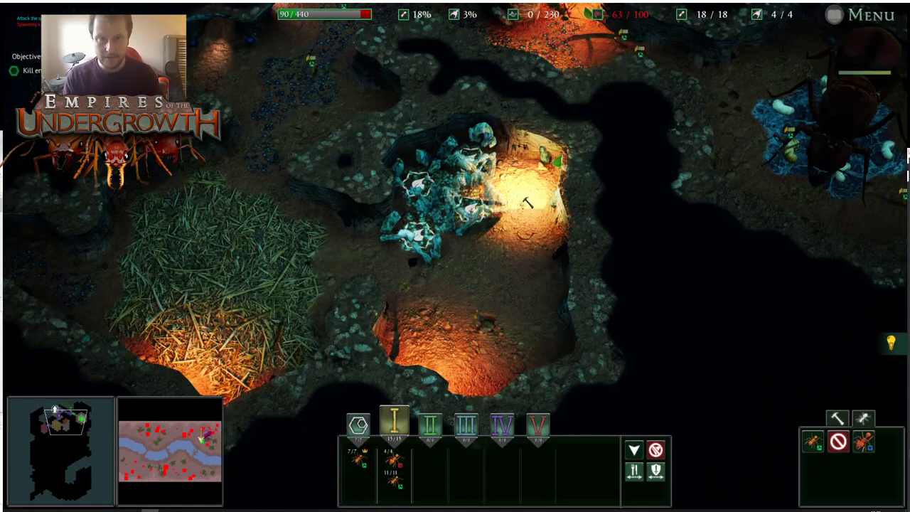
pyautogui.click(526, 201)
pyautogui.click(527, 259)
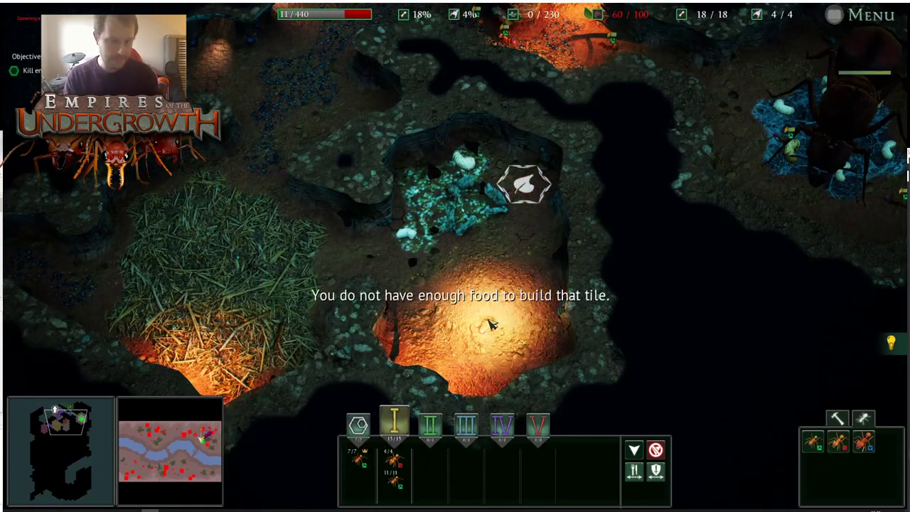
# Survey the surface from the grey-leaved plant to the nest entrances and the large beetle beside them
pyautogui.press('Tab')
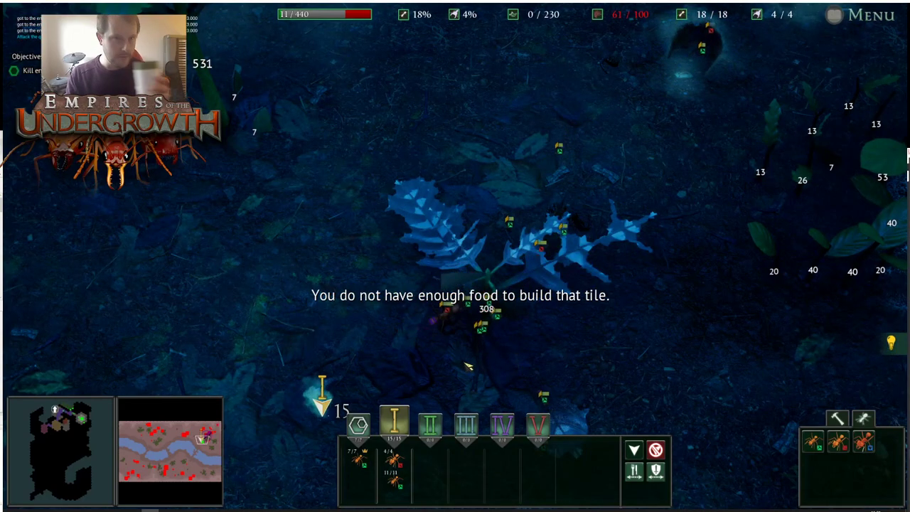
pyautogui.press('d')
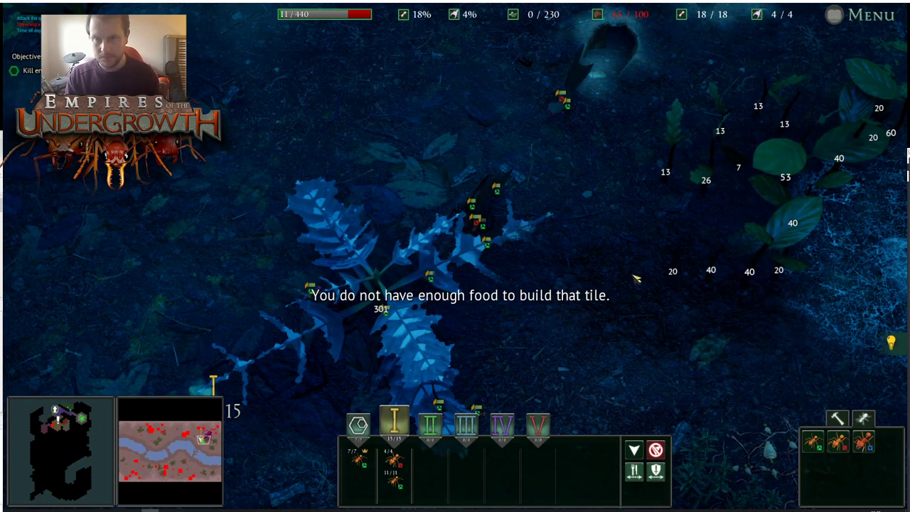
pyautogui.press('w')
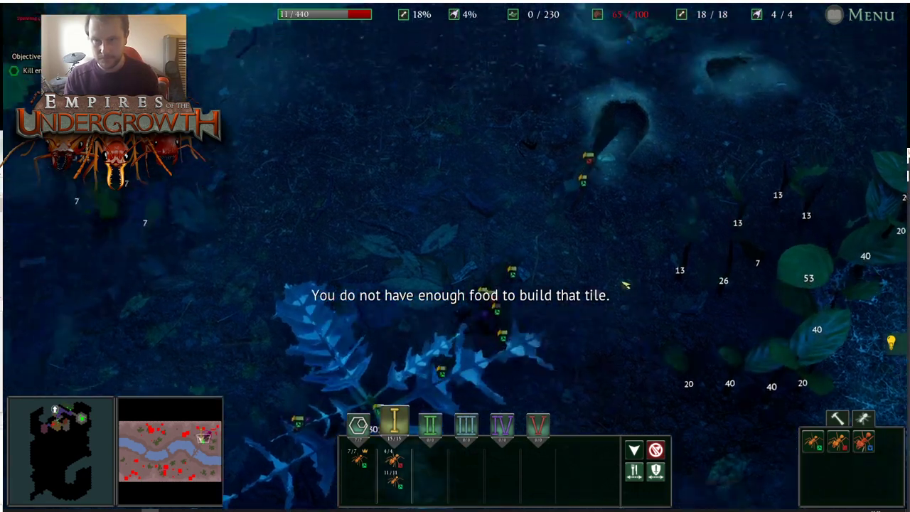
pyautogui.press('d')
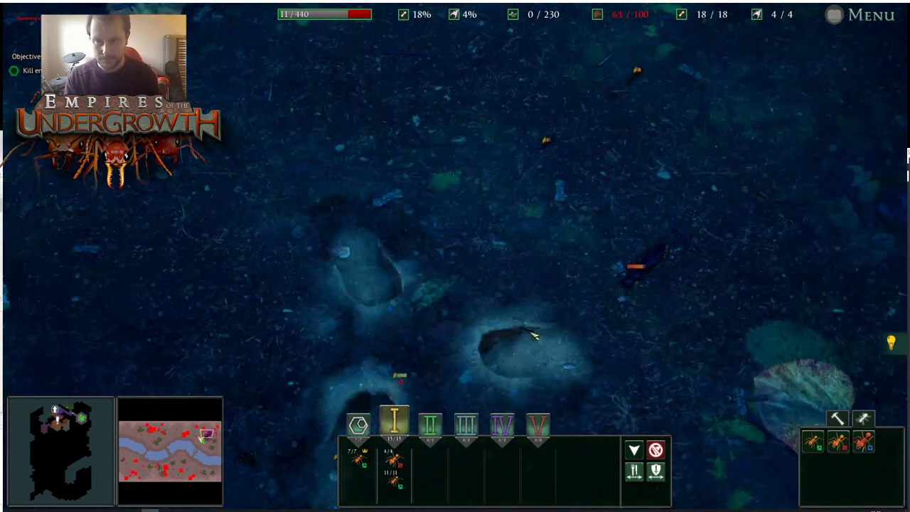
pyautogui.press('s')
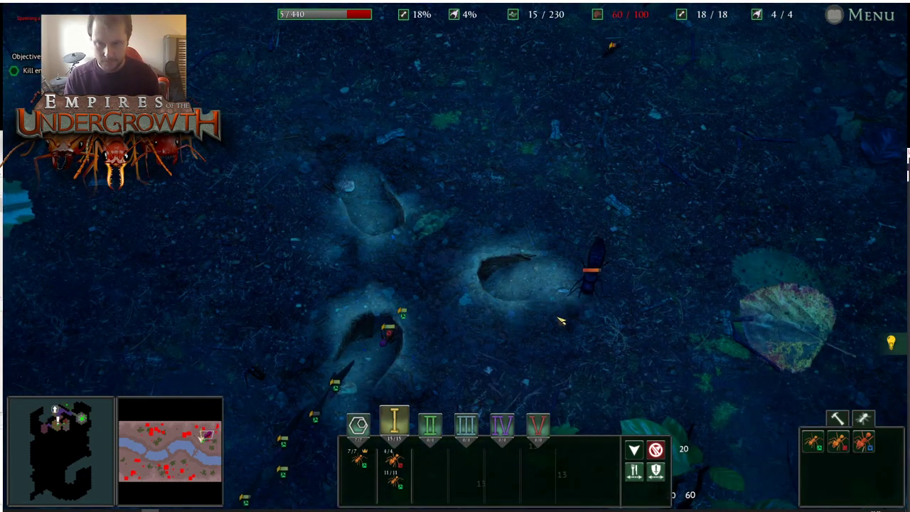
pyautogui.press('a')
pyautogui.press('s')
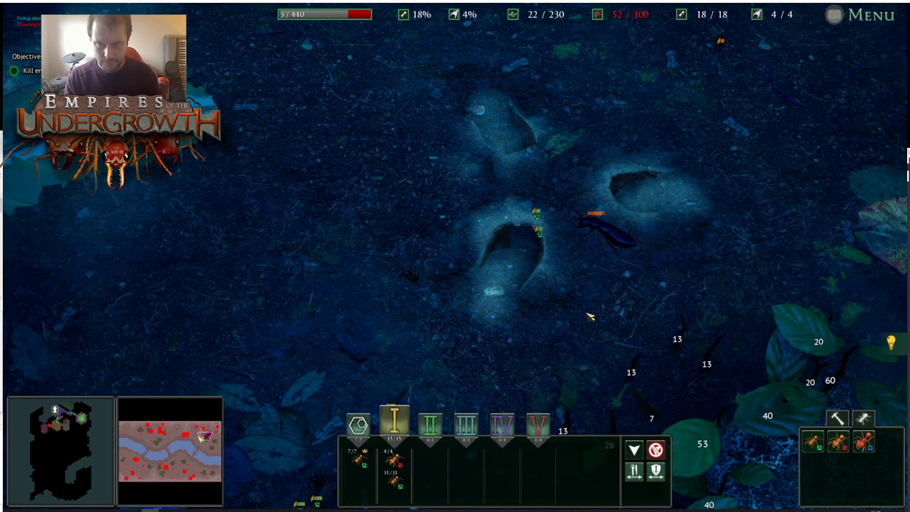
pyautogui.press('d')
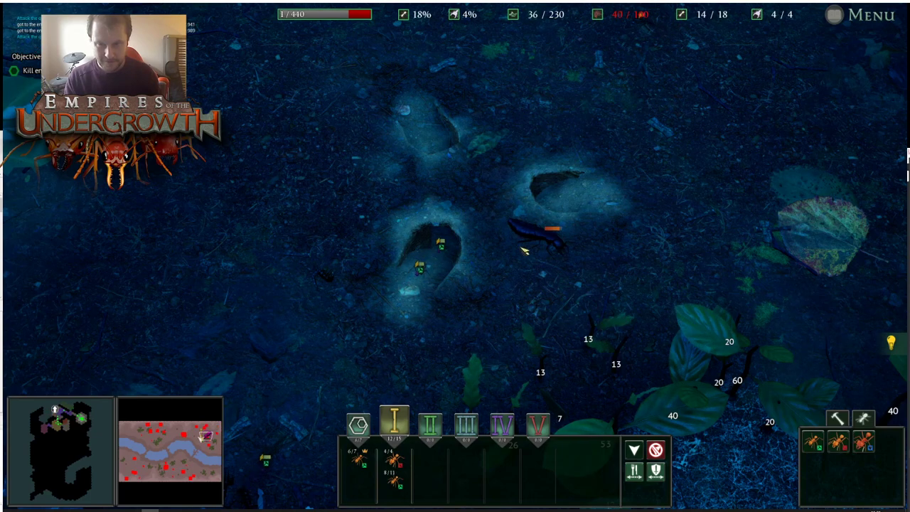
# Mark the two rock tiles north of the media ant nursery chamber for digging, linking it to the passage above
pyautogui.press('Tab')
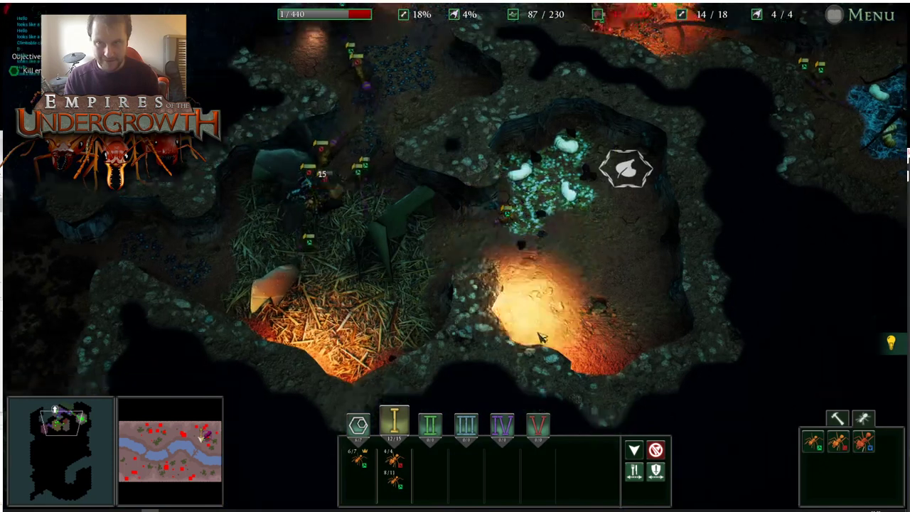
pyautogui.press('a')
pyautogui.press('s')
pyautogui.press('d')
pyautogui.press('w')
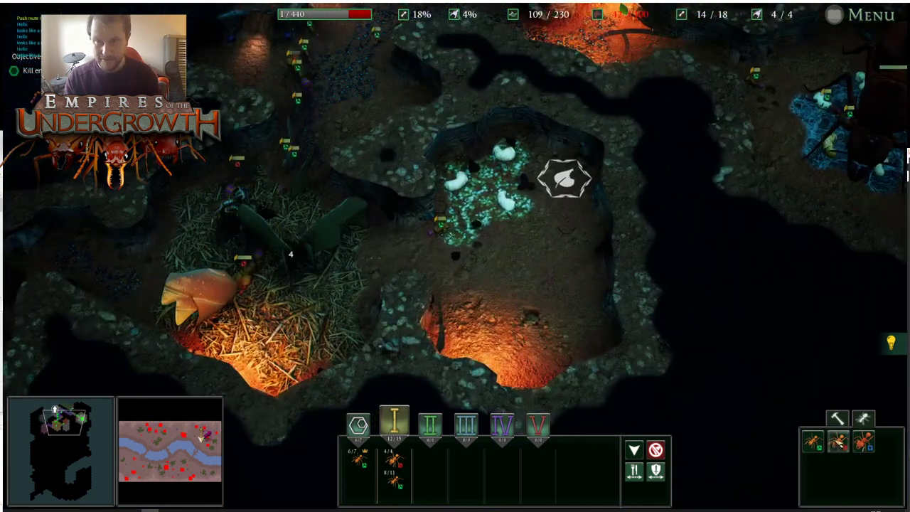
pyautogui.press('w')
pyautogui.press('w')
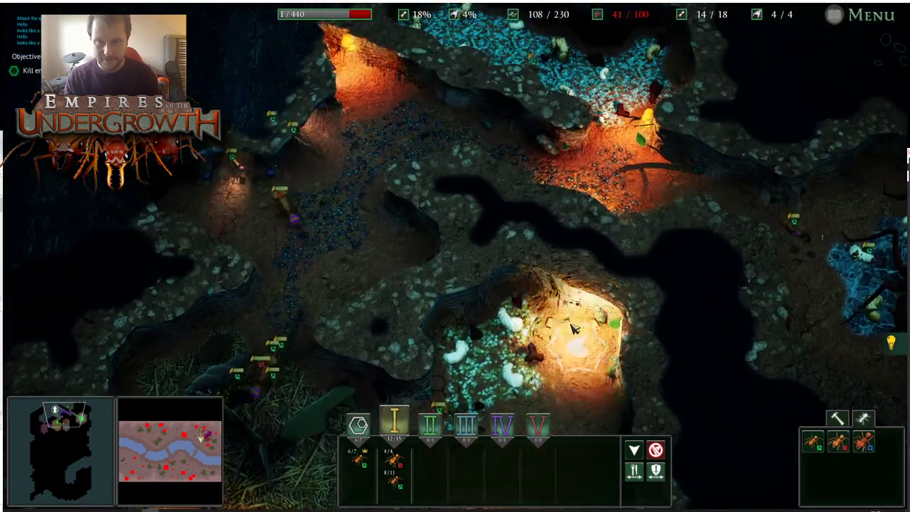
pyautogui.press('s')
pyautogui.click(590, 213)
pyautogui.click(580, 167)
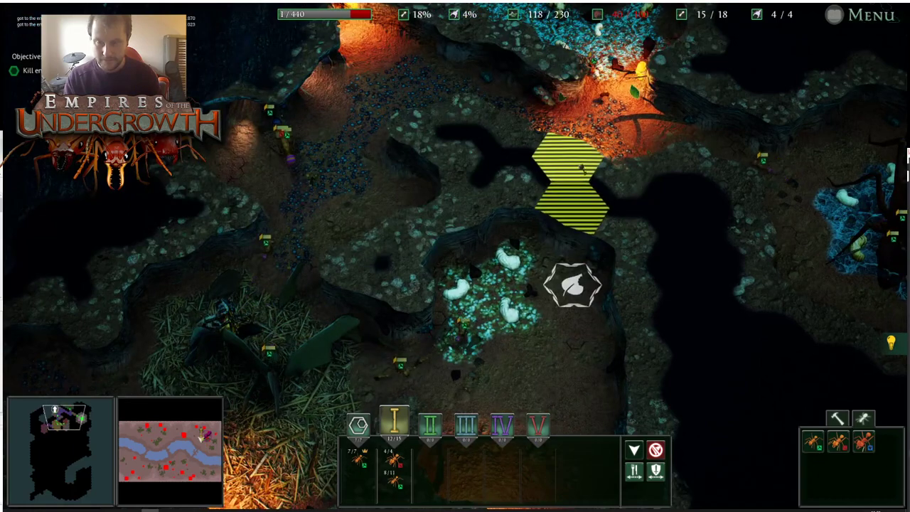
# Survey the leaf store and the media ant nursery chamber underground
pyautogui.press('s')
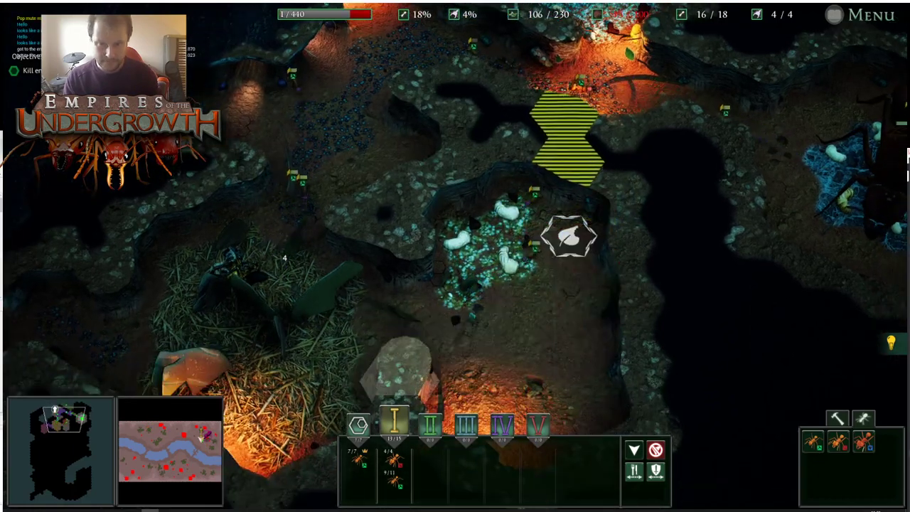
pyautogui.press('a')
pyautogui.press('s')
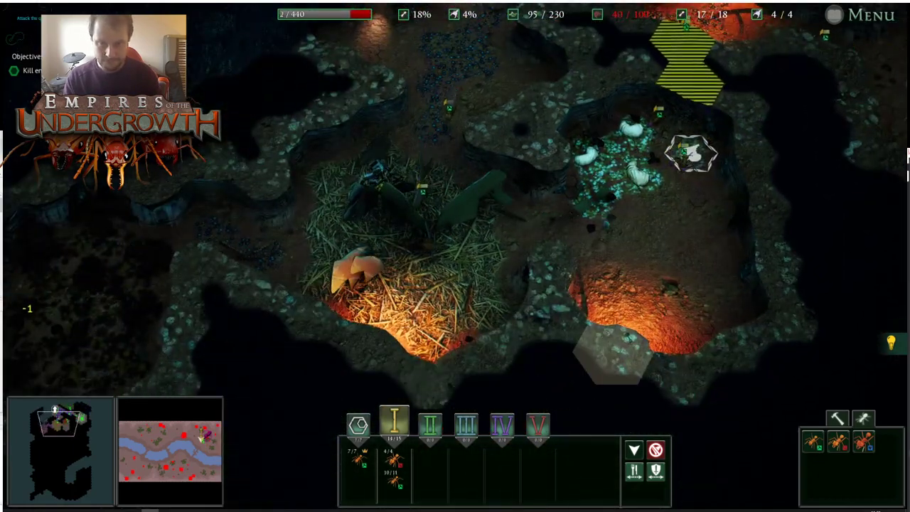
pyautogui.press('d')
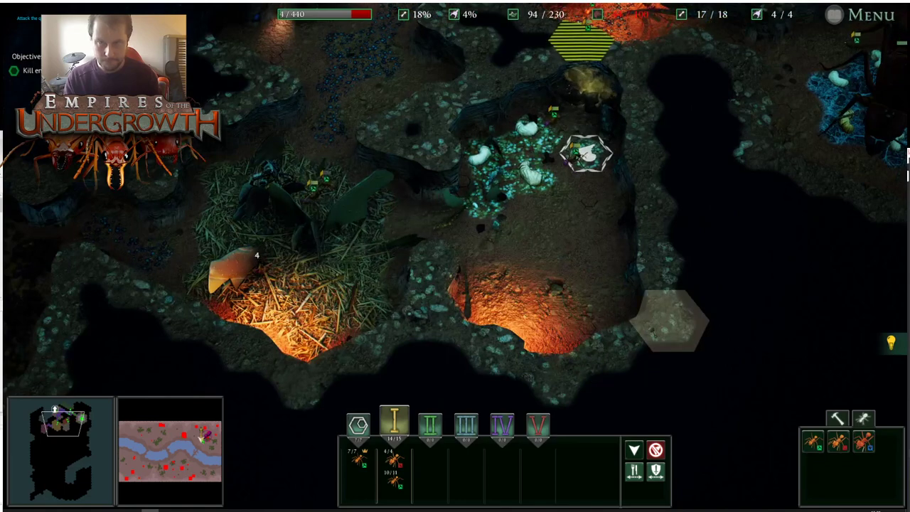
pyautogui.press('a')
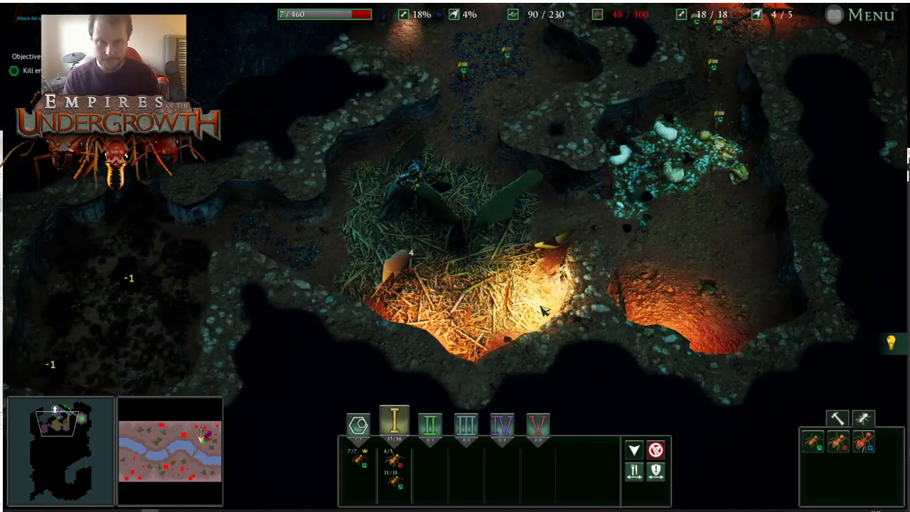
# Rally group I on the surface just south of the nest entrance beside the beetle and forbid it from gathering
pyautogui.press('Tab')
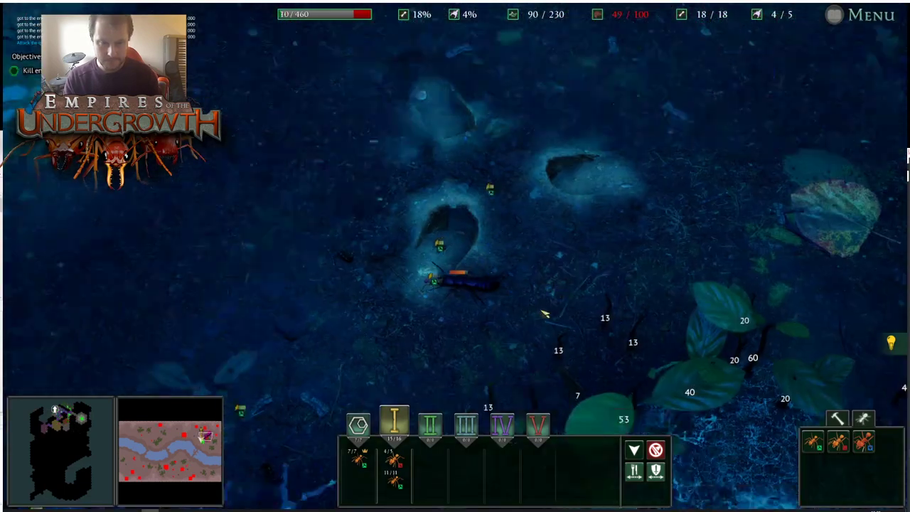
pyautogui.press('w')
pyautogui.press('s')
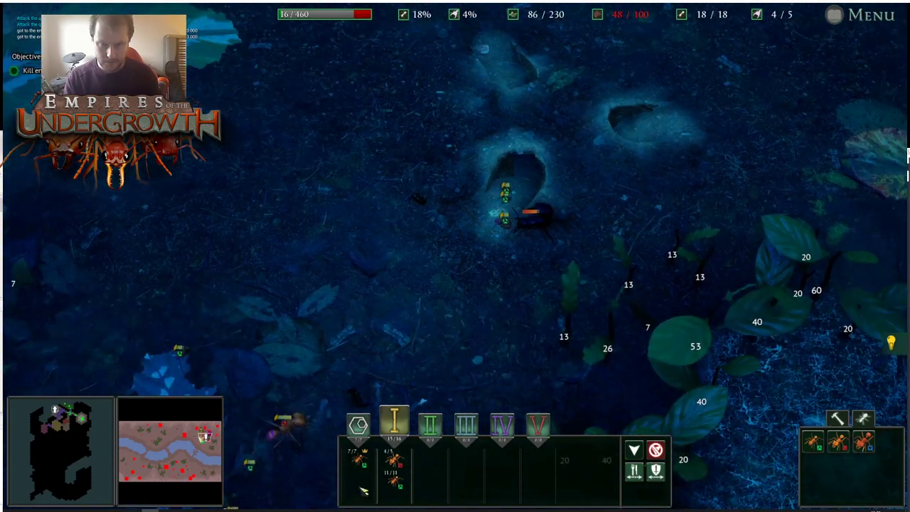
pyautogui.rightClick(509, 269)
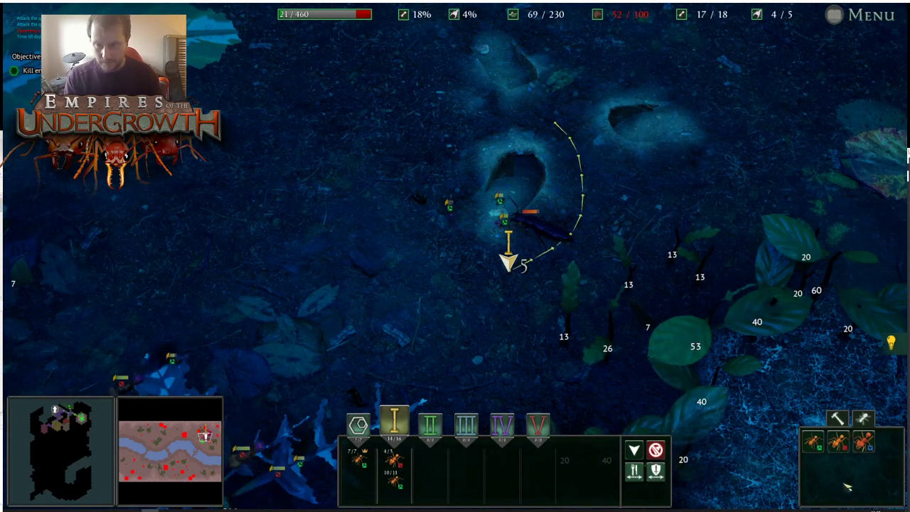
pyautogui.press('s')
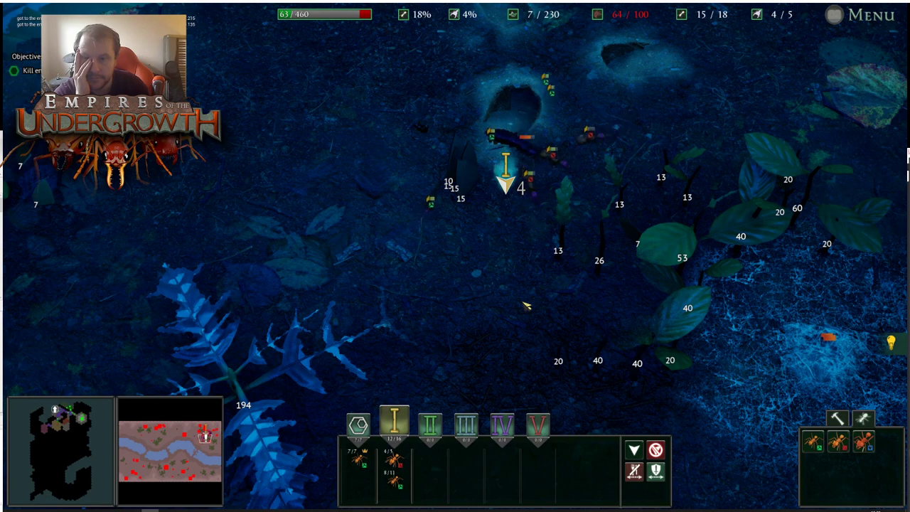
pyautogui.press('d')
pyautogui.press('w')
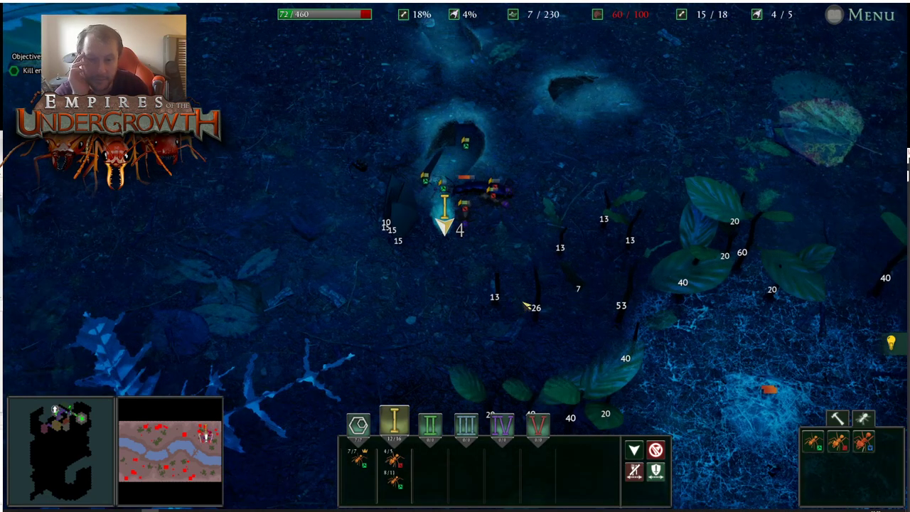
pyautogui.press('w')
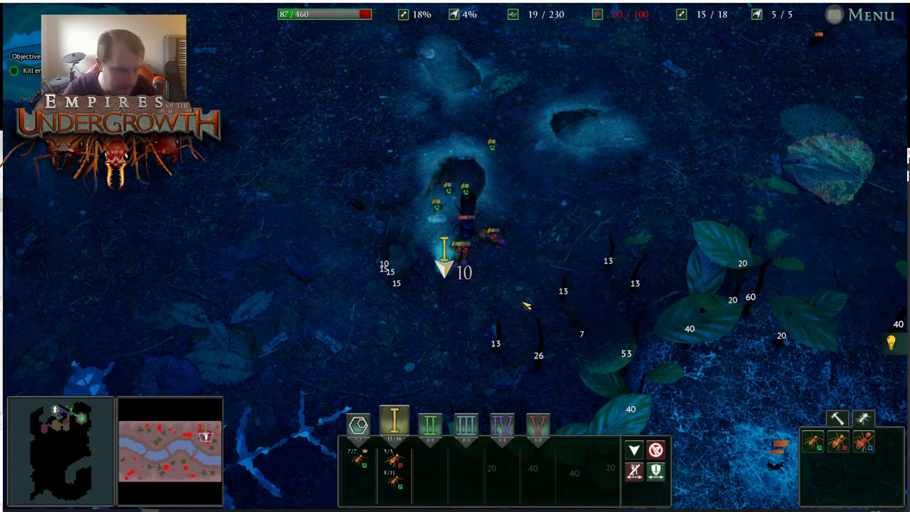
# Scout the ground around the nest entrance and send group I to the pale spiny plant southwest of it
pyautogui.press('w')
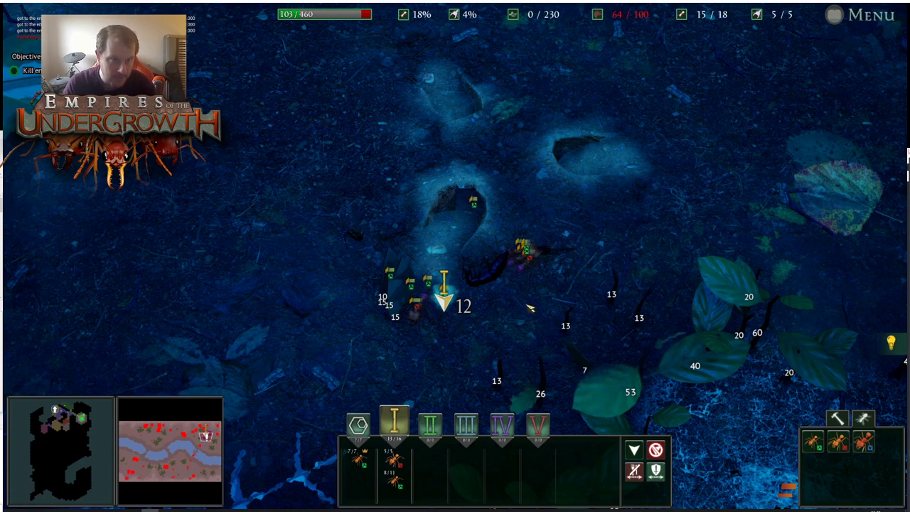
pyautogui.press('w')
pyautogui.press('a')
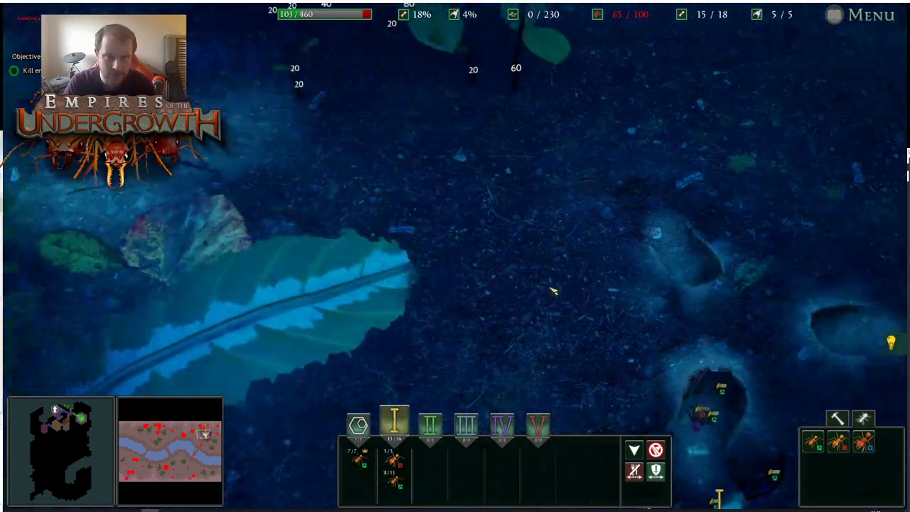
pyautogui.press('s')
pyautogui.press('a')
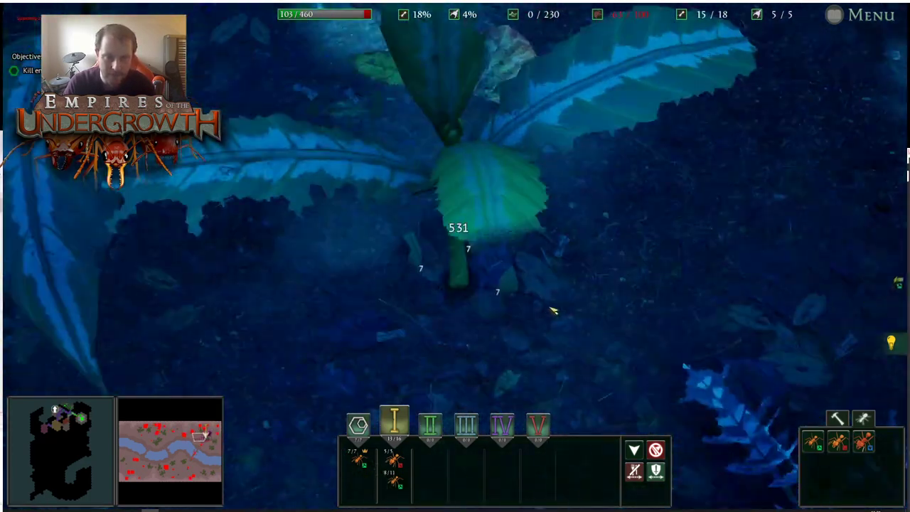
pyautogui.press('s')
pyautogui.press('d')
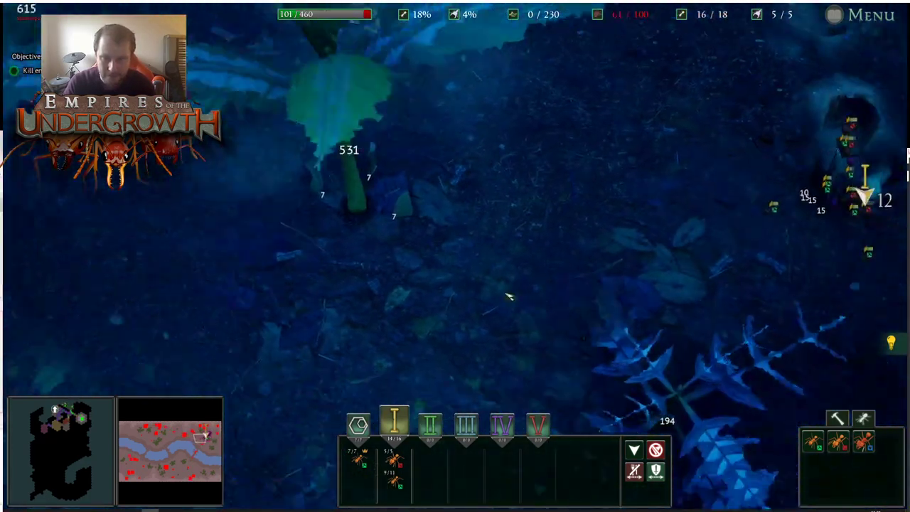
pyautogui.rightClick(462, 320)
pyautogui.press('s')
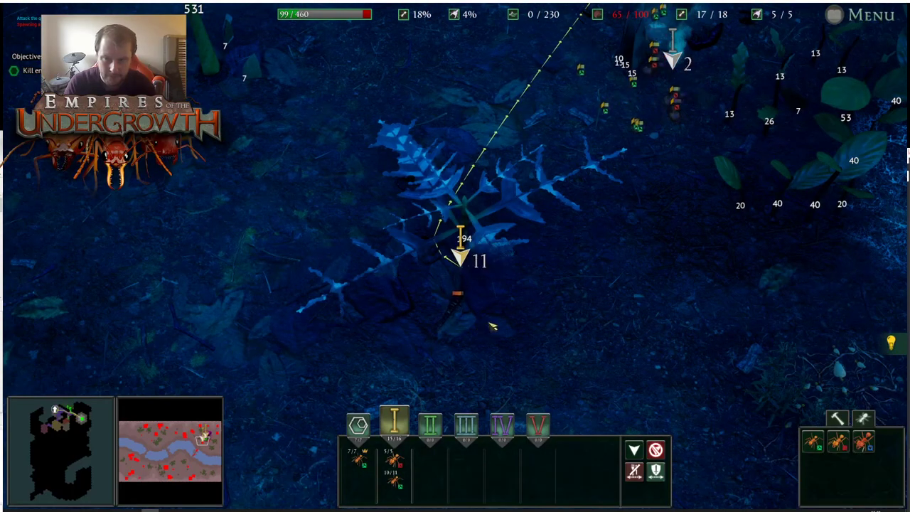
# Switch on food gathering for group I at the spiny plant and keep watch on its ants
pyautogui.click(630, 473)
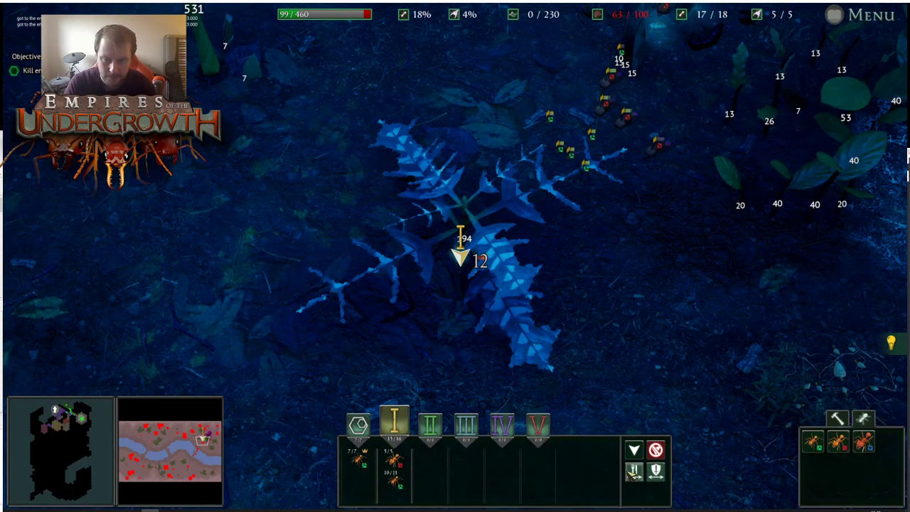
pyautogui.press('w')
pyautogui.press('d')
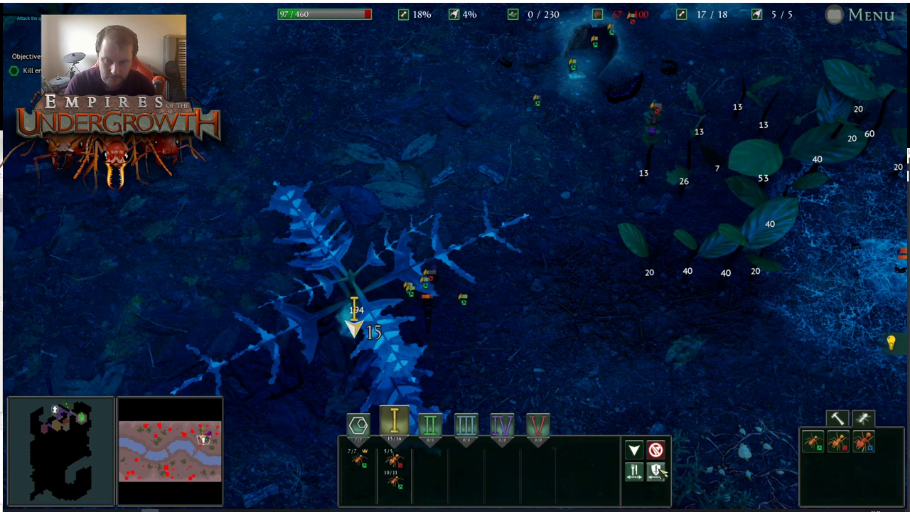
pyautogui.press('s')
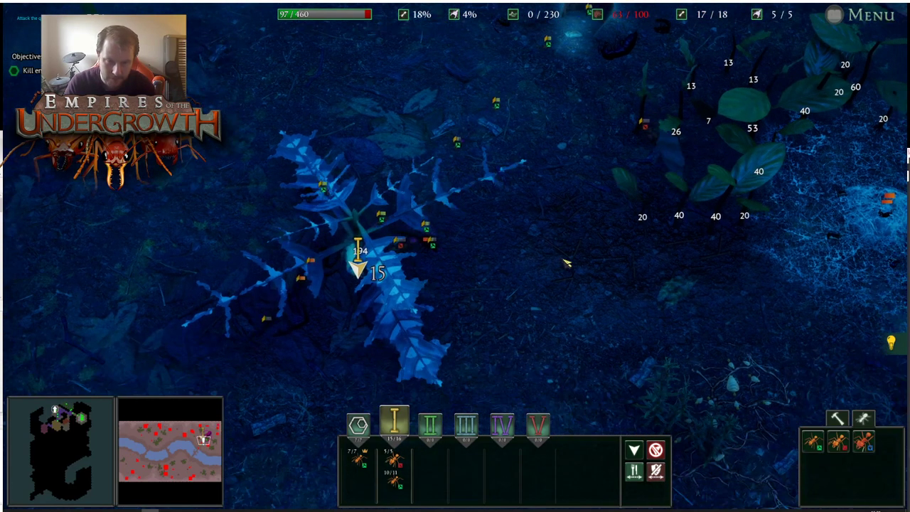
pyautogui.press('a')
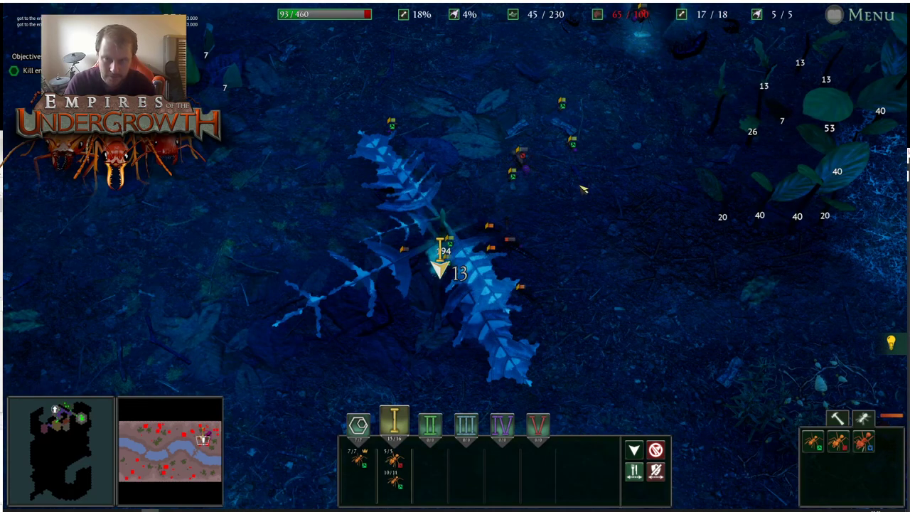
pyautogui.press('s')
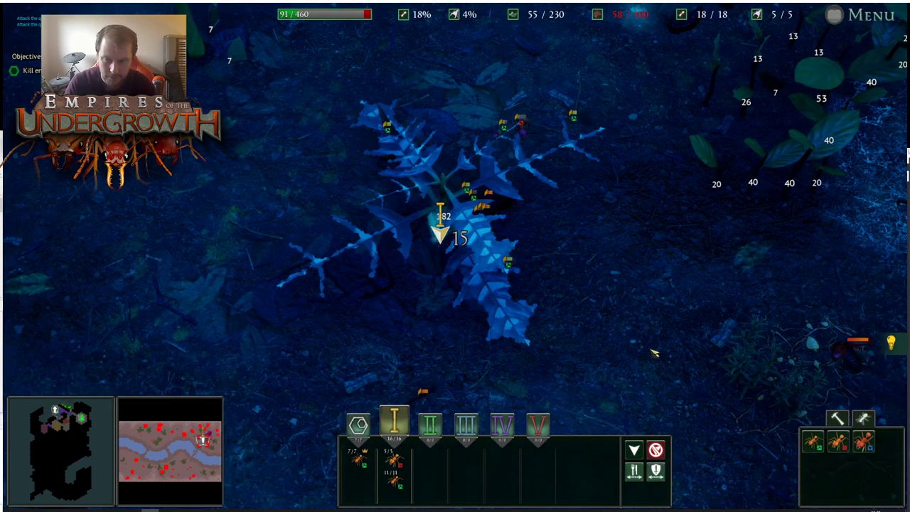
pyautogui.press('w')
pyautogui.press('d')
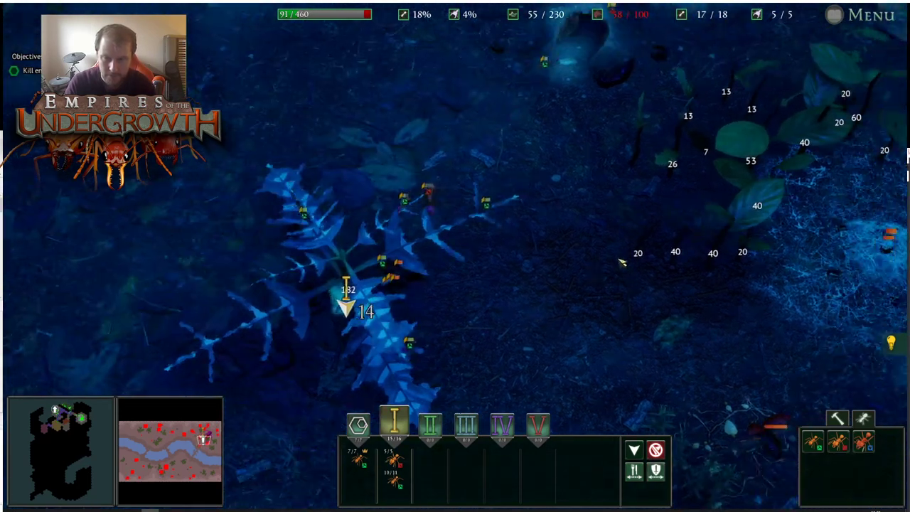
# Add a brood tile for the red-marked ant type in the underground brood chamber, then return to the surface
pyautogui.press('Tab')
pyautogui.press('s')
pyautogui.press('a')
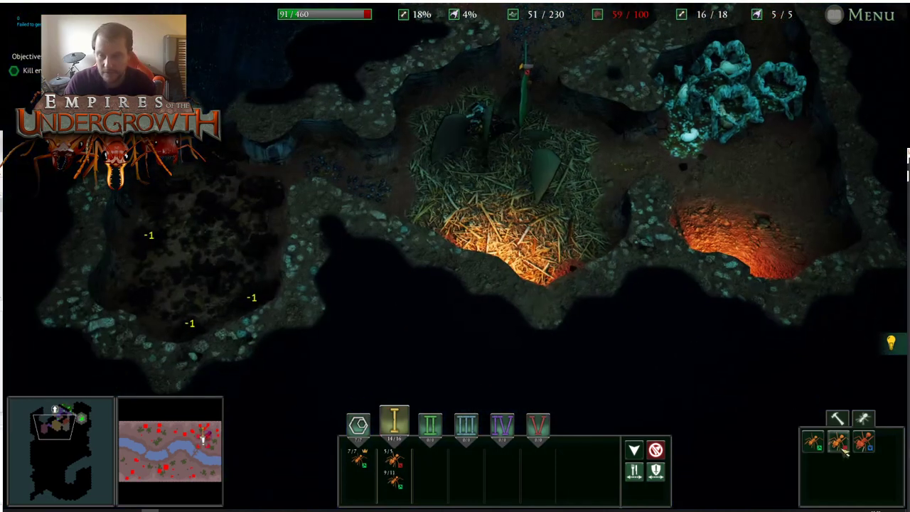
pyautogui.click(843, 449)
pyautogui.press('w')
pyautogui.press('d')
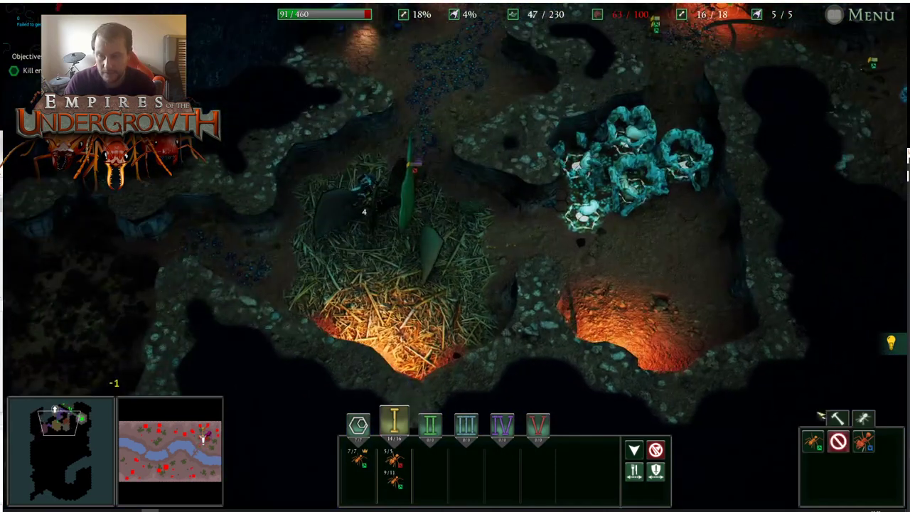
pyautogui.click(653, 240)
pyautogui.press('Tab')
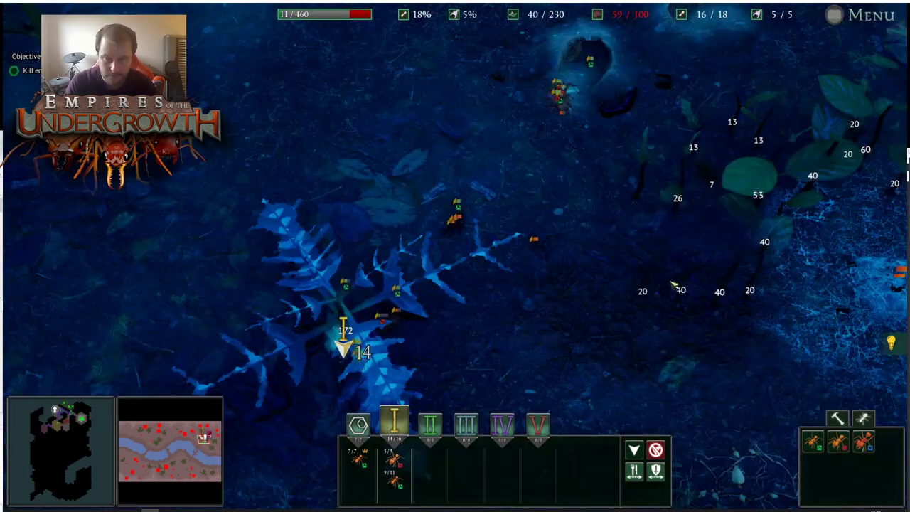
# Move the green-marked worker ants into group II and send that group to the large broad-leafed plant in the west
pyautogui.press('s')
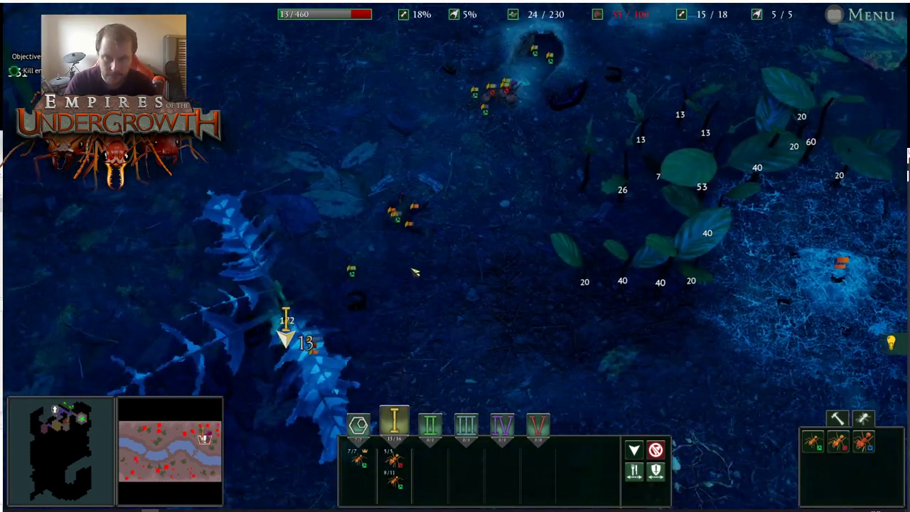
pyautogui.press('a')
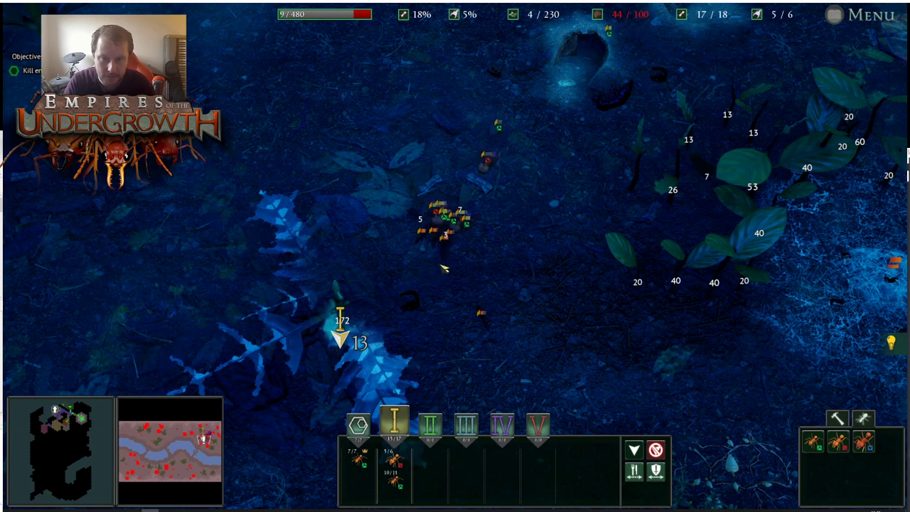
pyautogui.press('s')
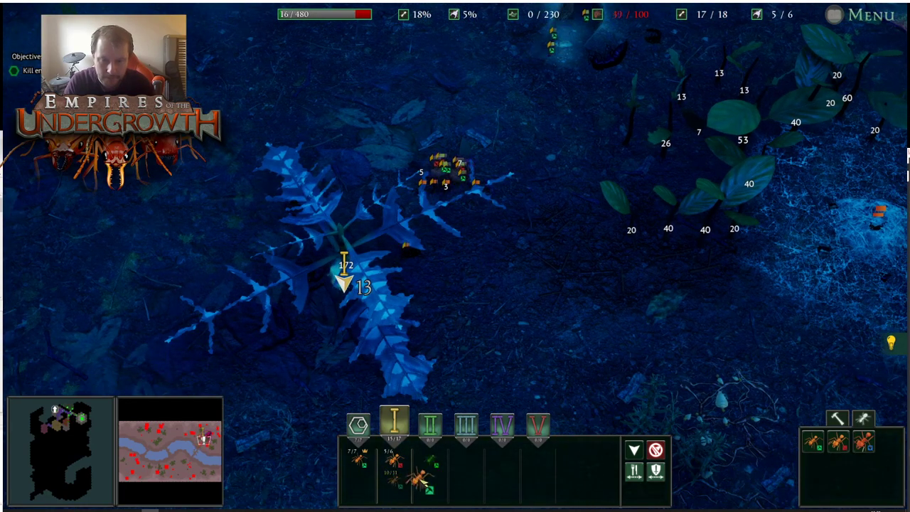
pyautogui.click(430, 425)
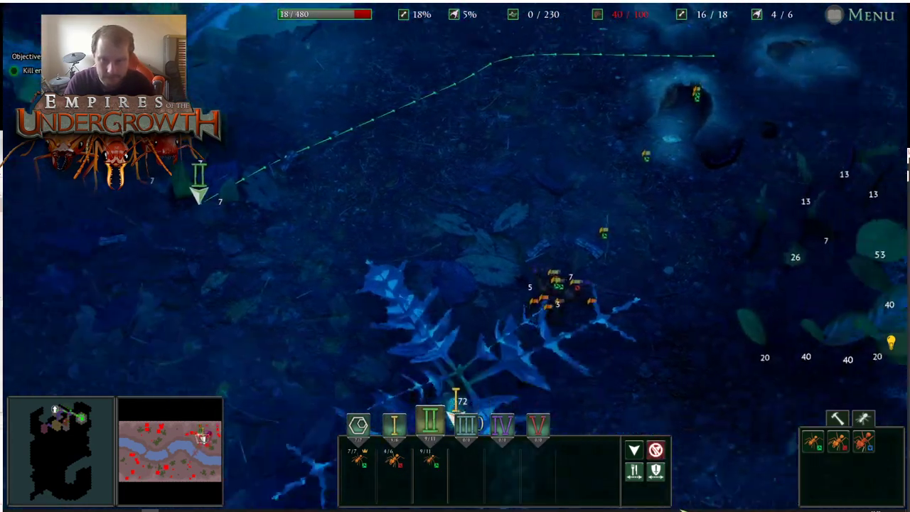
# Pull group I back from the spiny plant and direct it at the enemy insects southwest of the nest entrance
pyautogui.press('1')
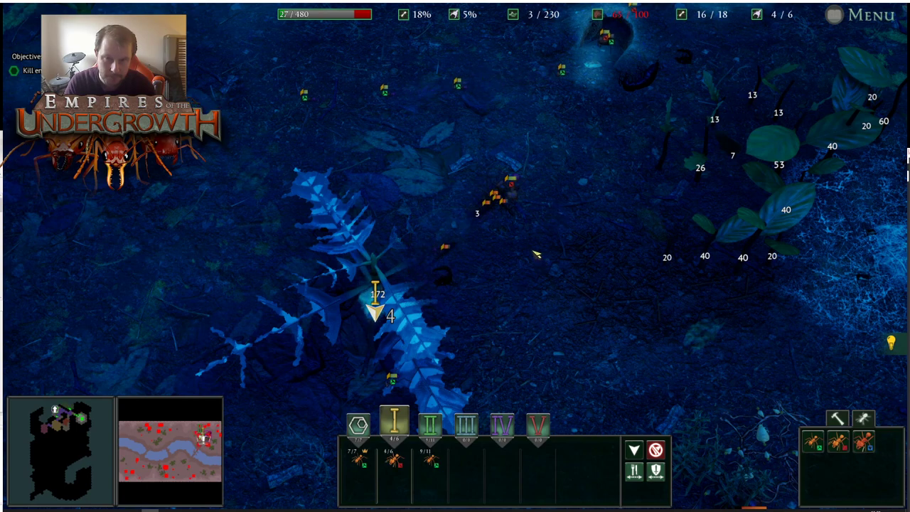
pyautogui.press('w')
pyautogui.press('d')
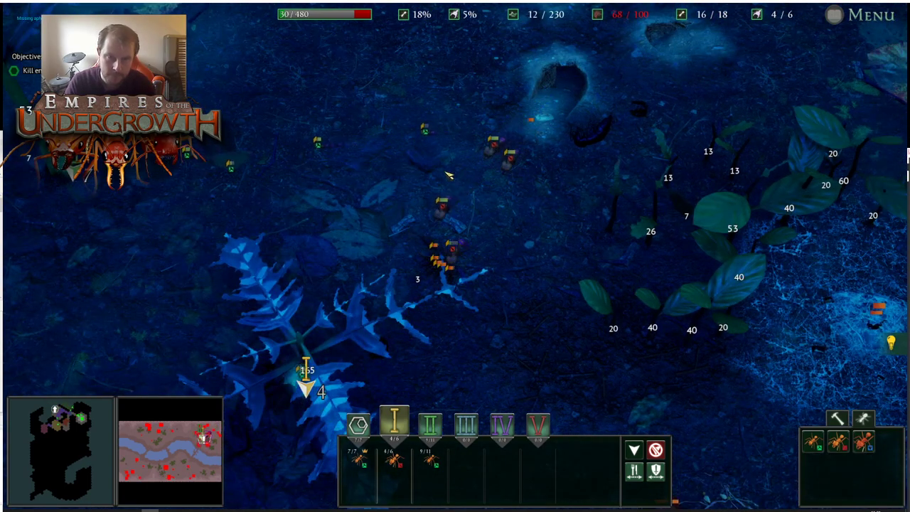
pyautogui.rightClick(449, 174)
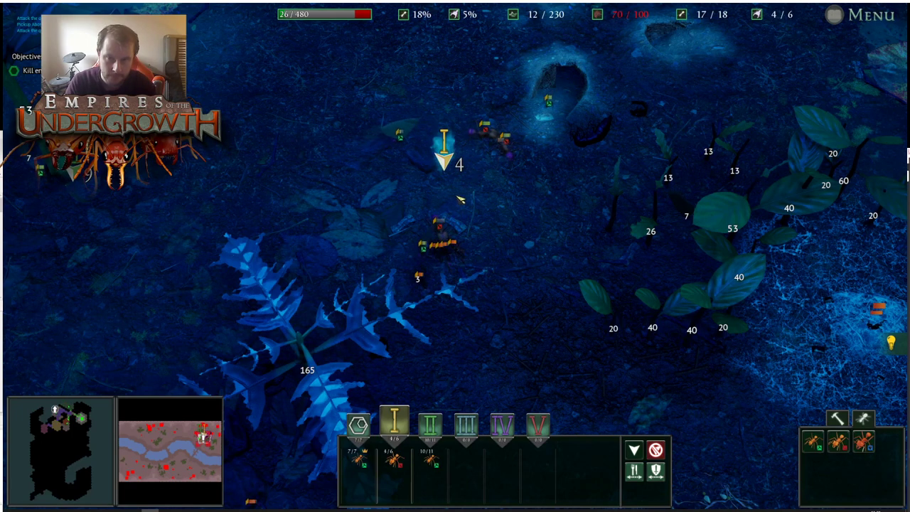
pyautogui.rightClick(459, 227)
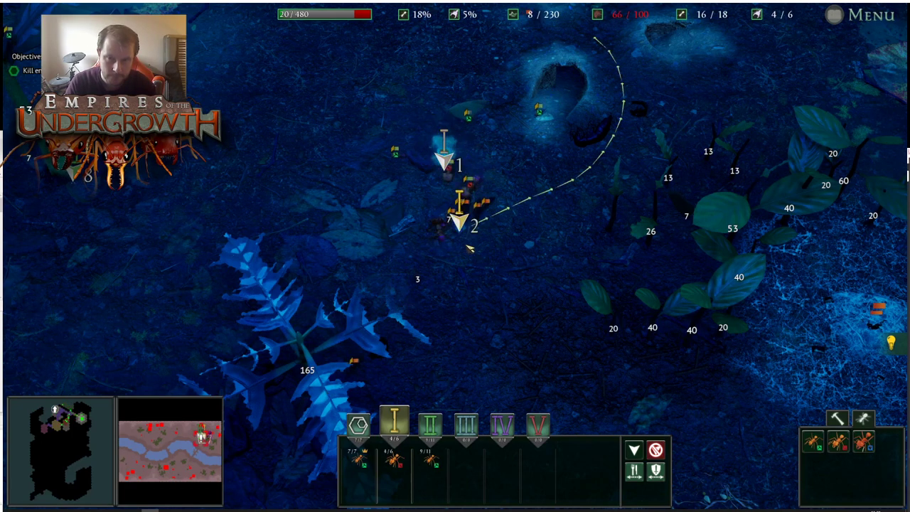
pyautogui.press('w')
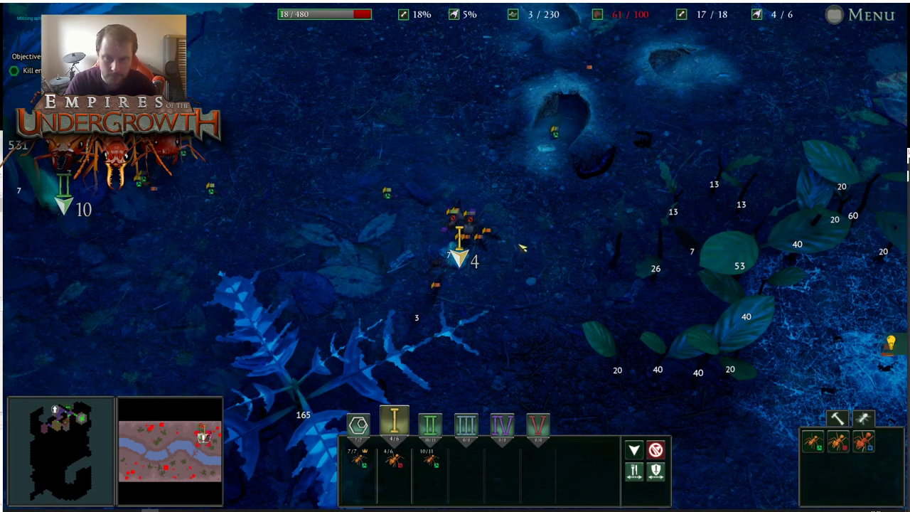
# Inspect the underground brood chamber and examine the fight beside the nest entrance up close
pyautogui.press('Tab')
pyautogui.press('d')
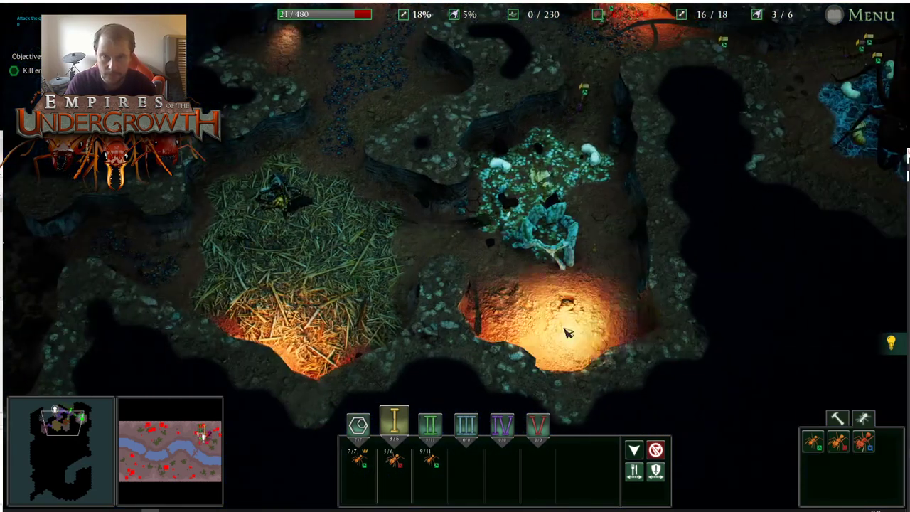
pyautogui.press('Tab')
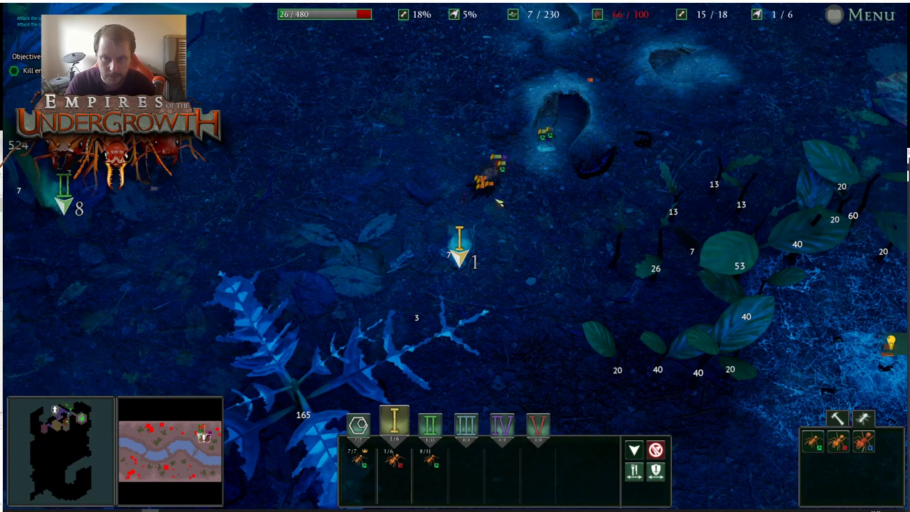
pyautogui.scroll(4, 500, 202)
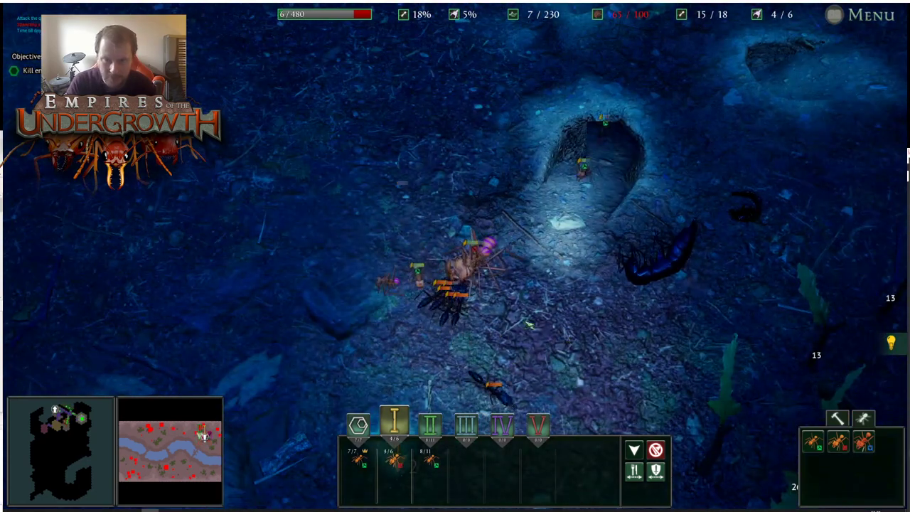
pyautogui.press('s')
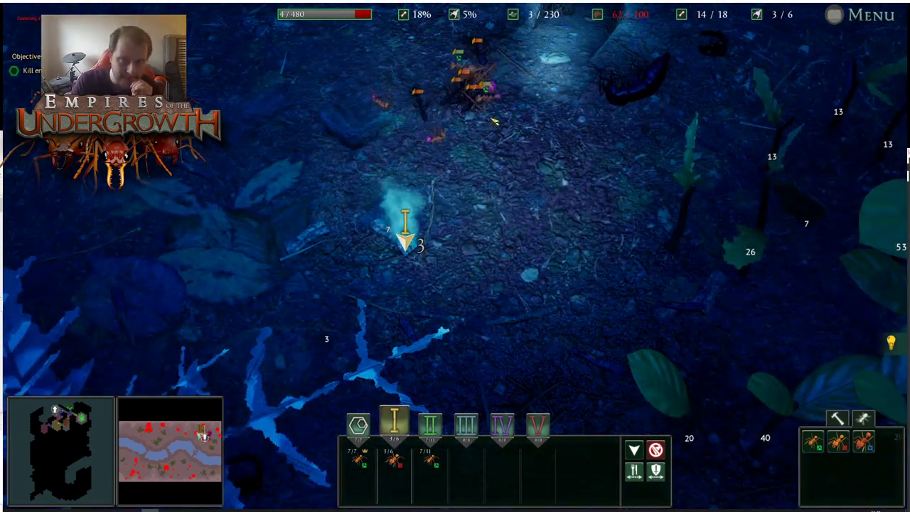
pyautogui.scroll(1, 549, 119)
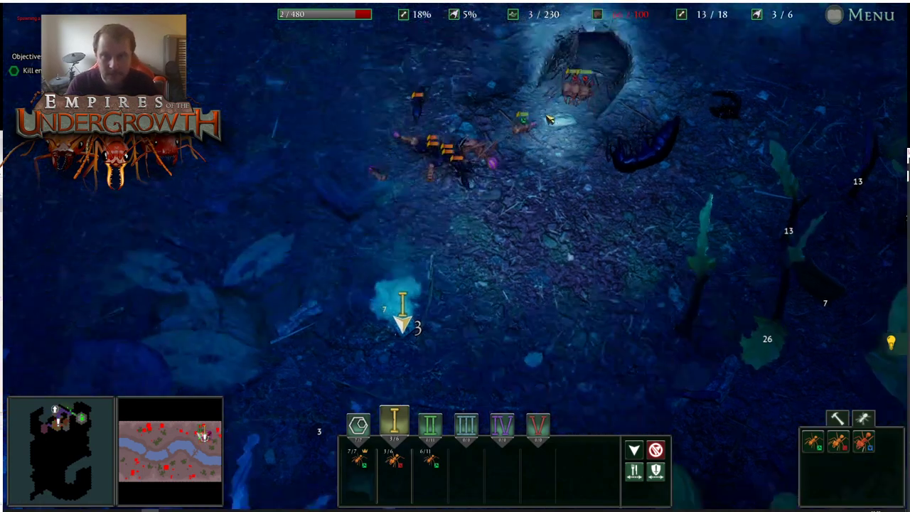
pyautogui.scroll(2, 549, 120)
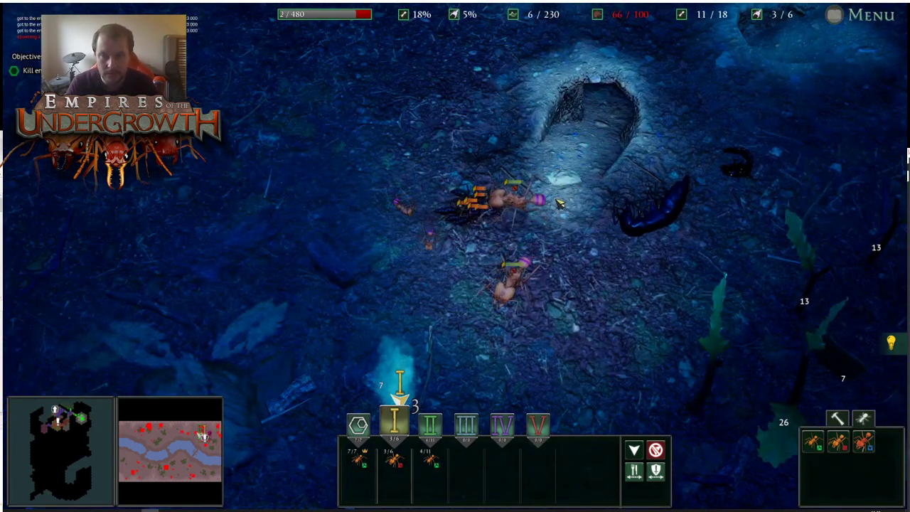
# Go underground and order group I to retreat to the tunnel junction northwest of the brood chamber
pyautogui.press('w')
pyautogui.press('d')
pyautogui.press('Tab')
pyautogui.rightClick(272, 130)
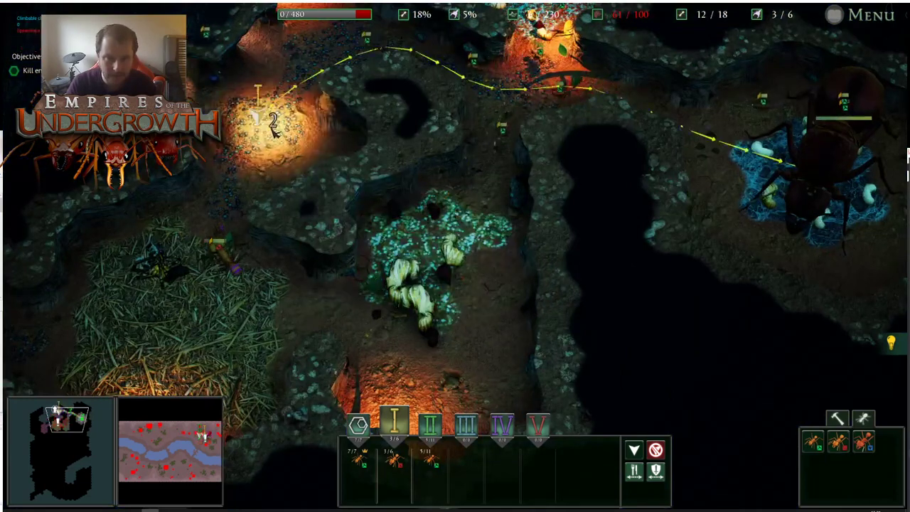
pyautogui.press('s')
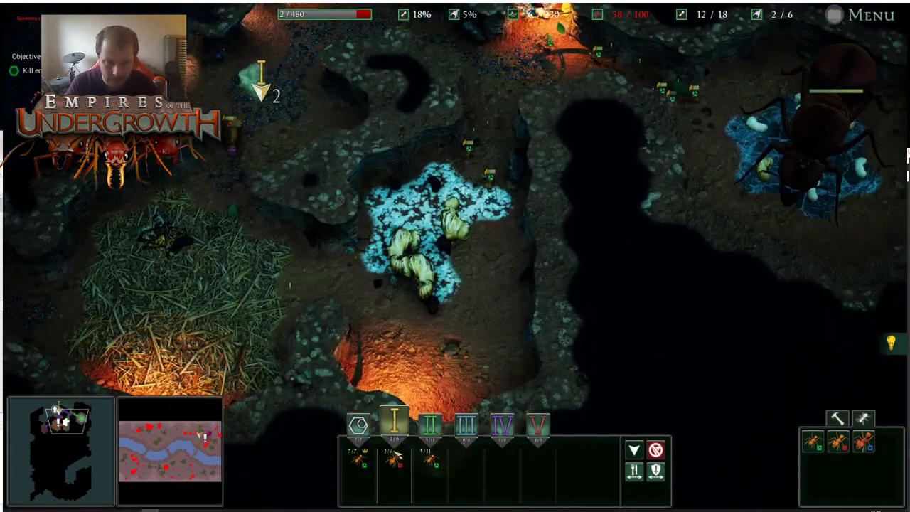
# Reassign the ants of groups I and II to the hexagon-marked nest group, leaving the emptied group I selected
pyautogui.moveTo(395, 455); pyautogui.dragTo(359, 462)
pyautogui.moveTo(431, 459); pyautogui.dragTo(359, 470)
pyautogui.press('w')
pyautogui.click(362, 430)
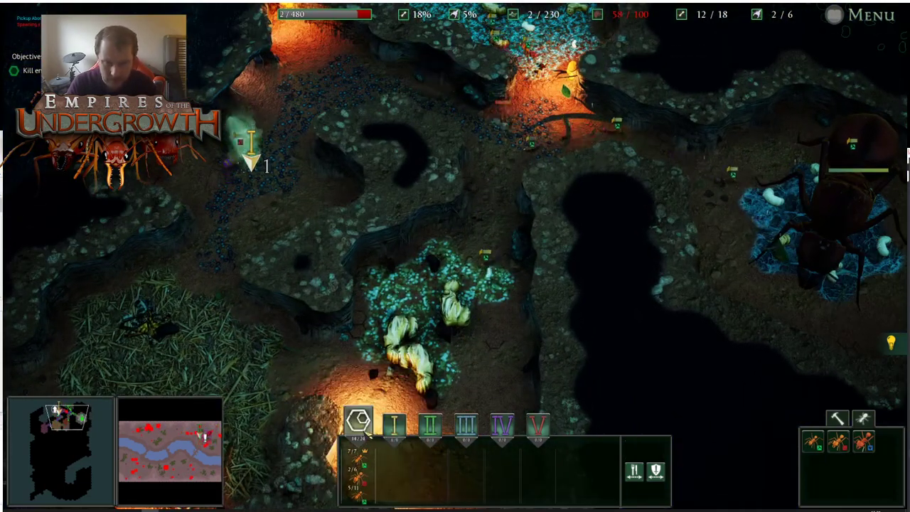
pyautogui.click(394, 425)
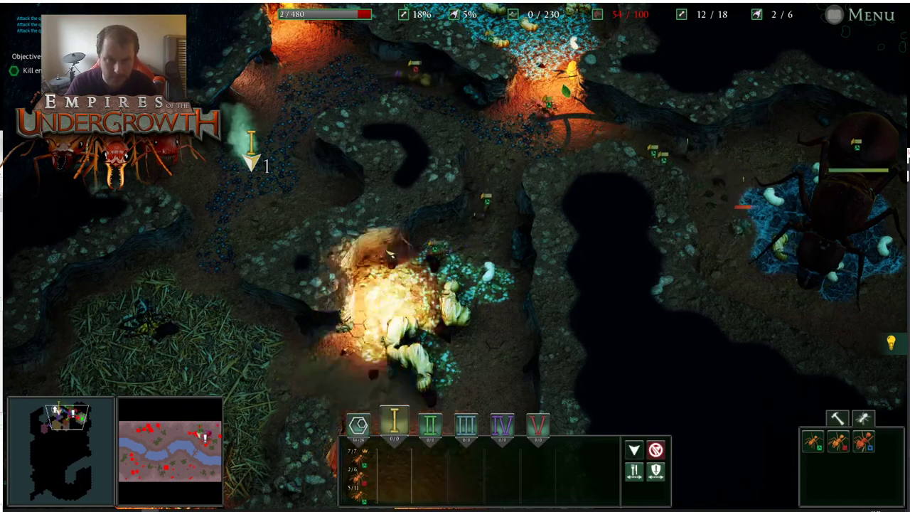
pyautogui.press('w')
pyautogui.press('a')
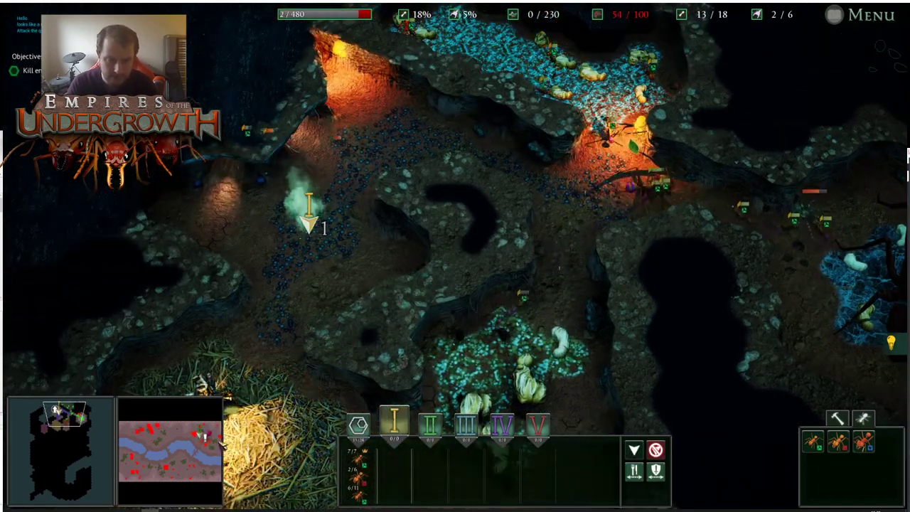
pyautogui.press('w')
pyautogui.press('d')
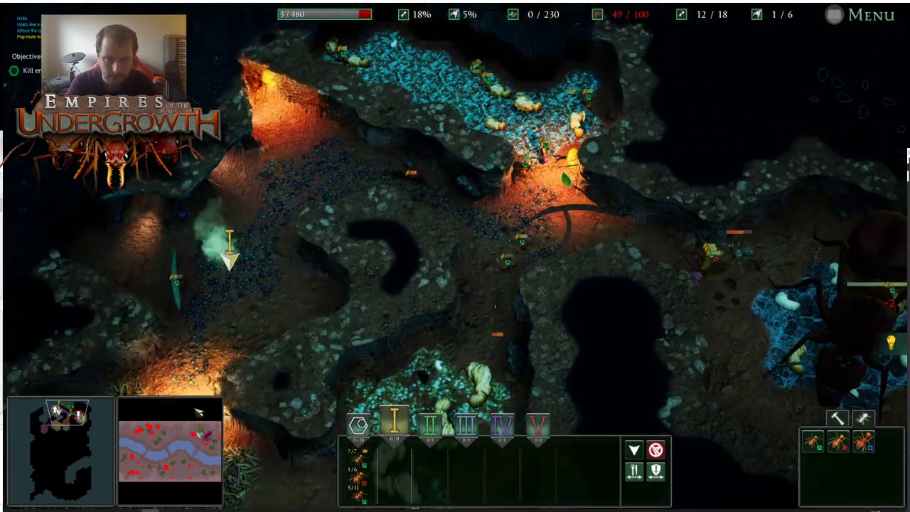
# Follow the enemy insects from the fungus tunnel entrance into the queen's chamber and examine the attack on the queen up close
pyautogui.press('d')
pyautogui.press('d')
pyautogui.press('s')
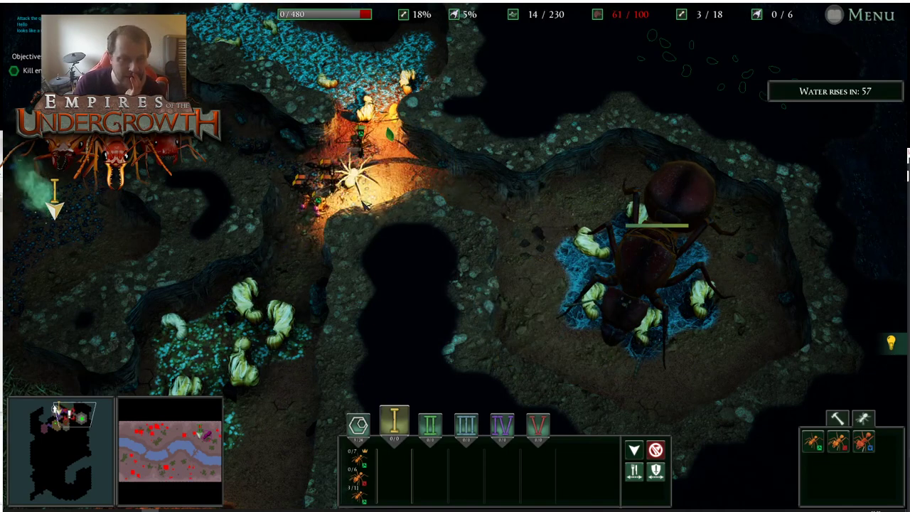
pyautogui.press('d')
pyautogui.press('w')
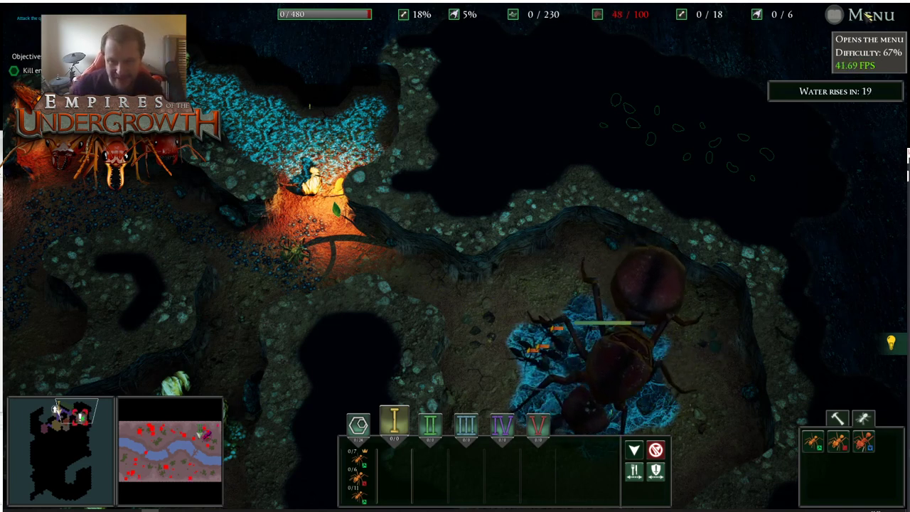
pyautogui.press('w')
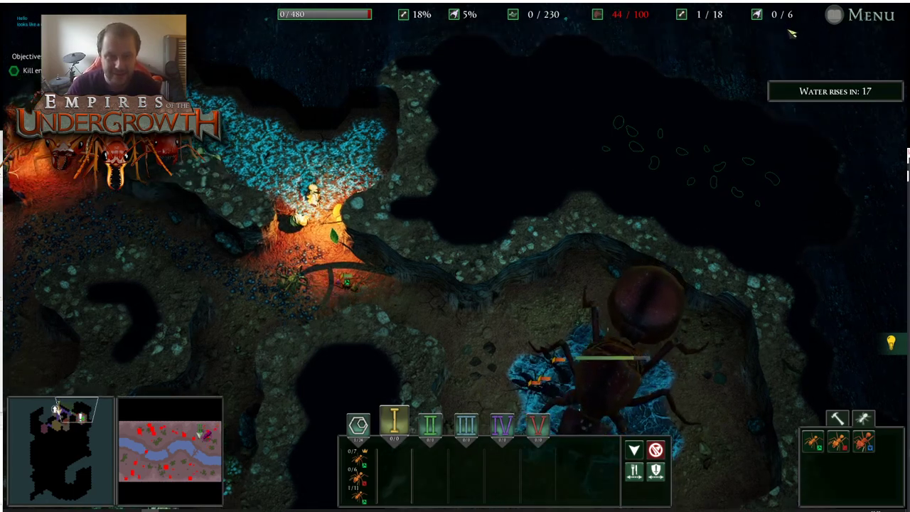
pyautogui.press('s')
pyautogui.press('d')
pyautogui.scroll(3, 426, 220)
pyautogui.press('a')
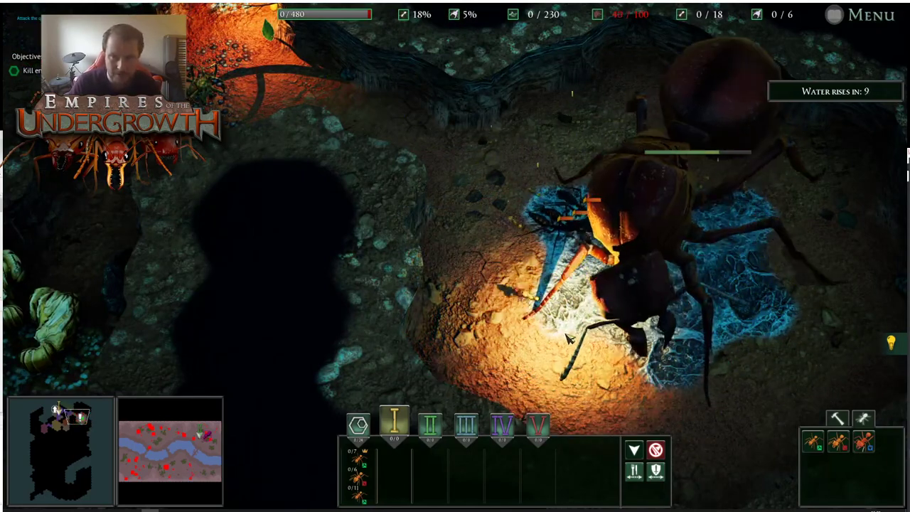
pyautogui.scroll(-4, 569, 339)
pyautogui.scroll(1, 590, 335)
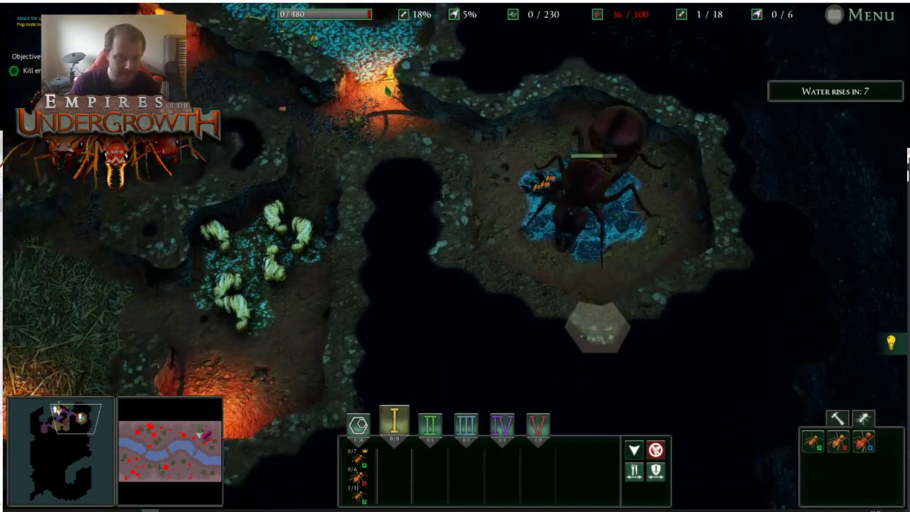
pyautogui.press('a')
pyautogui.press('d')
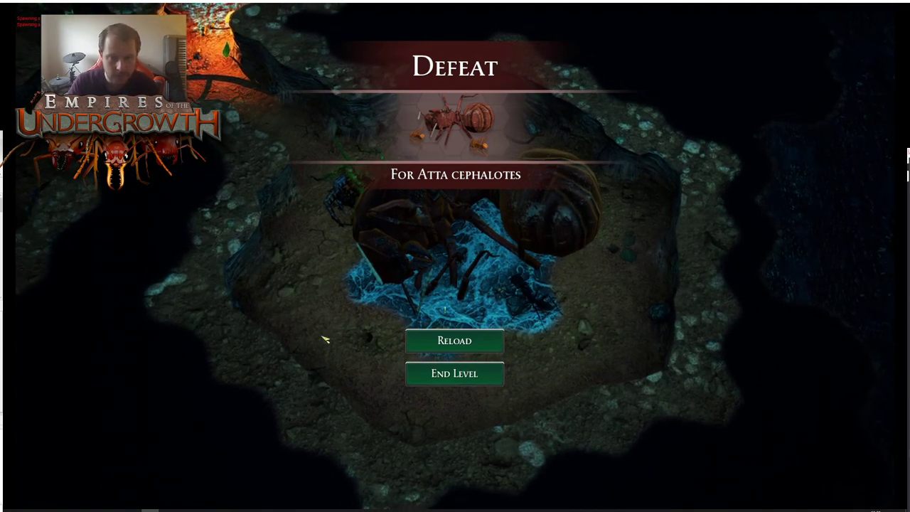
# Stop the play session, leave the full-screen viewport and review the blueprint runtime errors in the MenuLab2 message log
pyautogui.press('Escape')
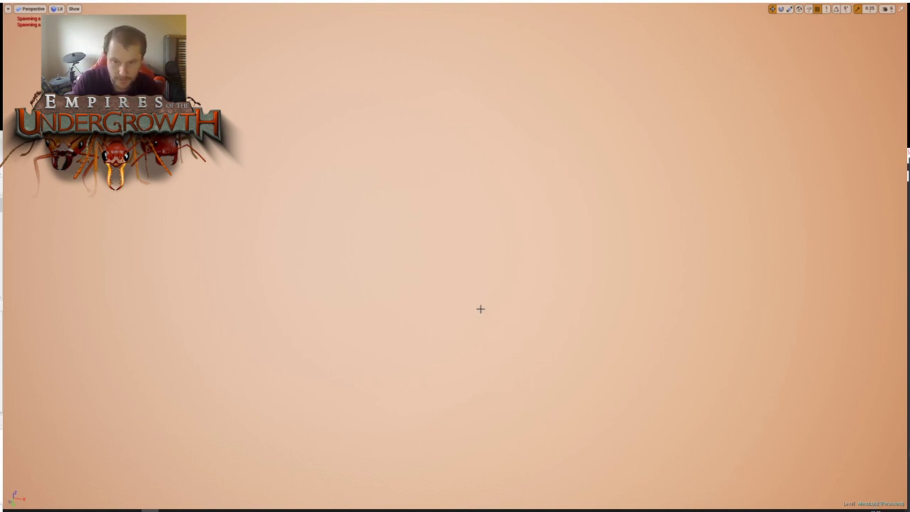
pyautogui.press('F11')
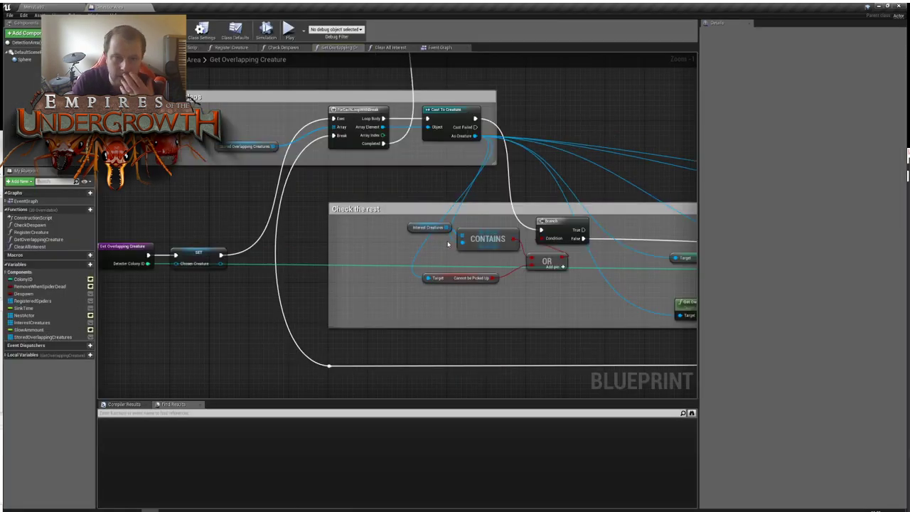
pyautogui.click(31, 7)
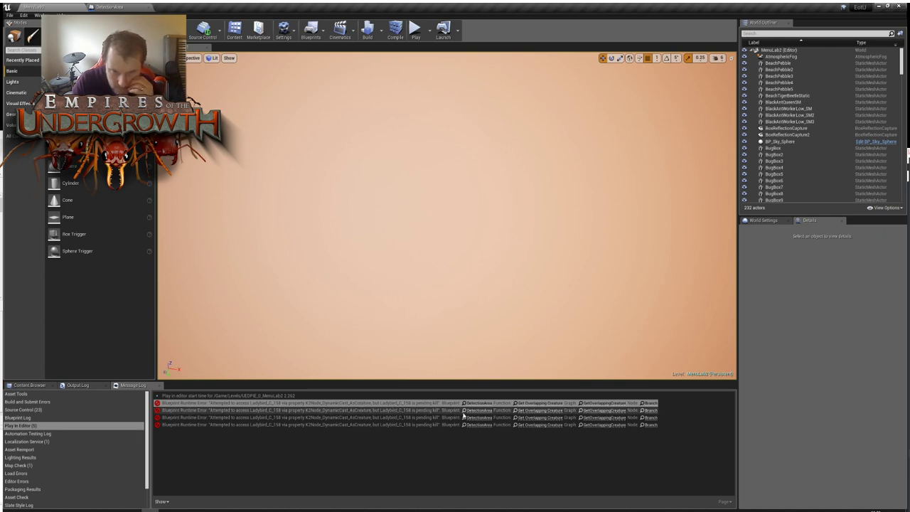
# In DetectionArea's Get Overlapping Creature graph, add an IsValid node fed by the loop's Array Element
pyautogui.click(112, 6)
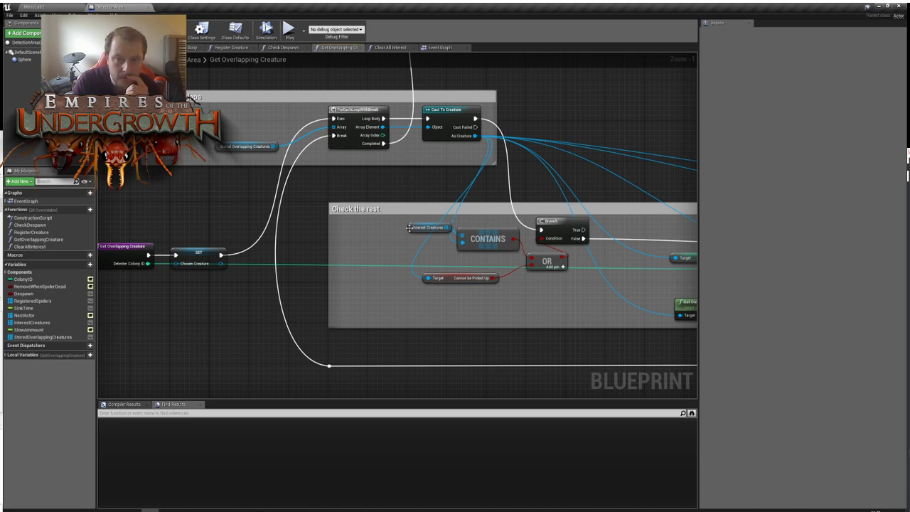
pyautogui.moveTo(565, 125); pyautogui.dragTo(500, 135, button='right')
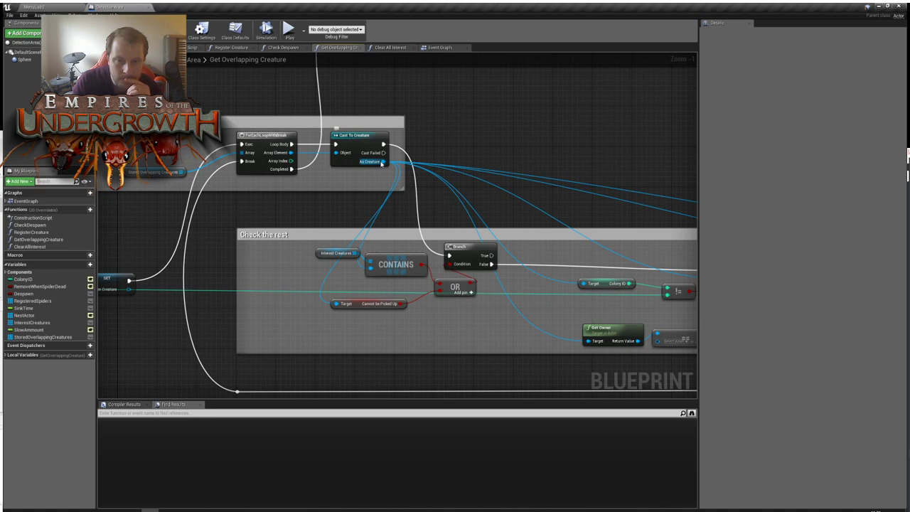
pyautogui.moveTo(382, 162); pyautogui.dragTo(431, 181)
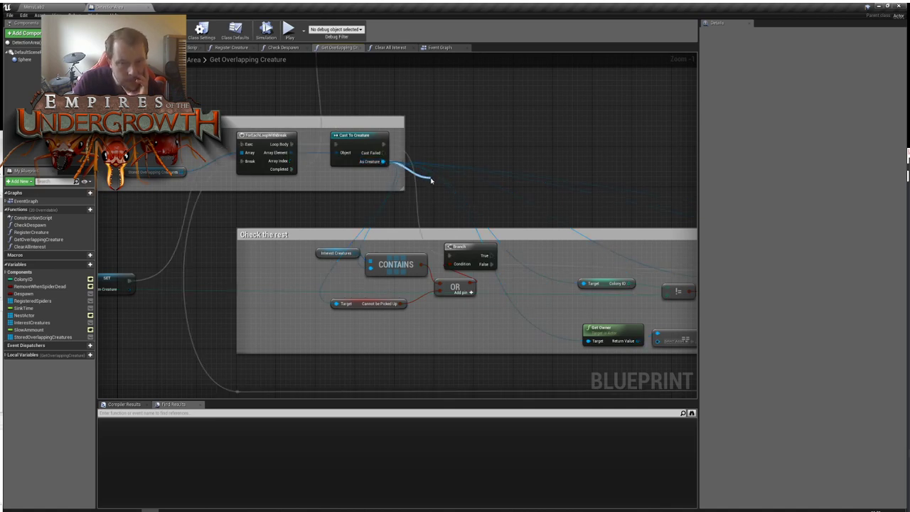
pyautogui.moveTo(456, 151); pyautogui.dragTo(455, 148)
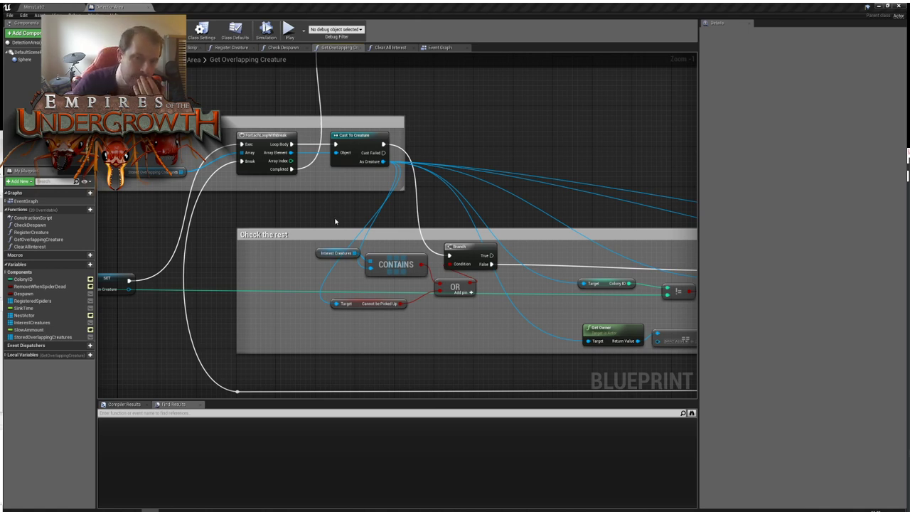
pyautogui.moveTo(286, 152); pyautogui.dragTo(330, 202)
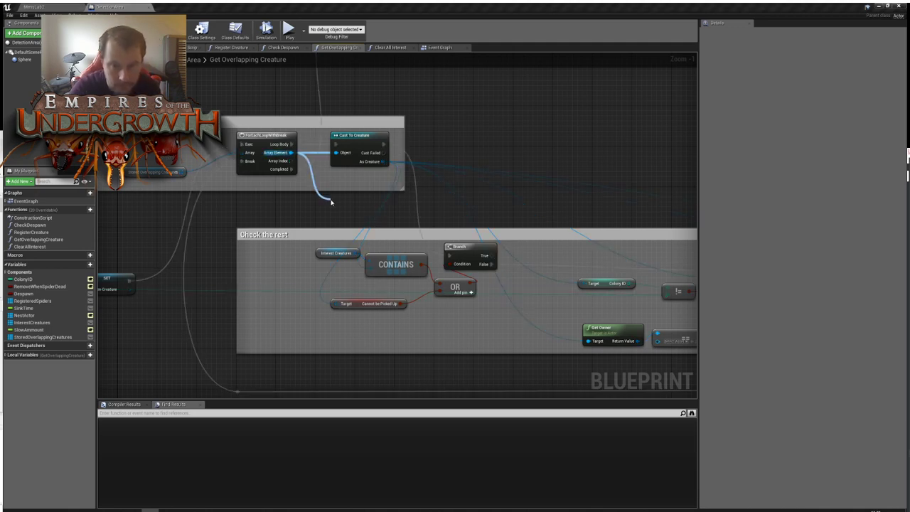
pyautogui.moveTo(330, 202); pyautogui.dragTo(331, 200)
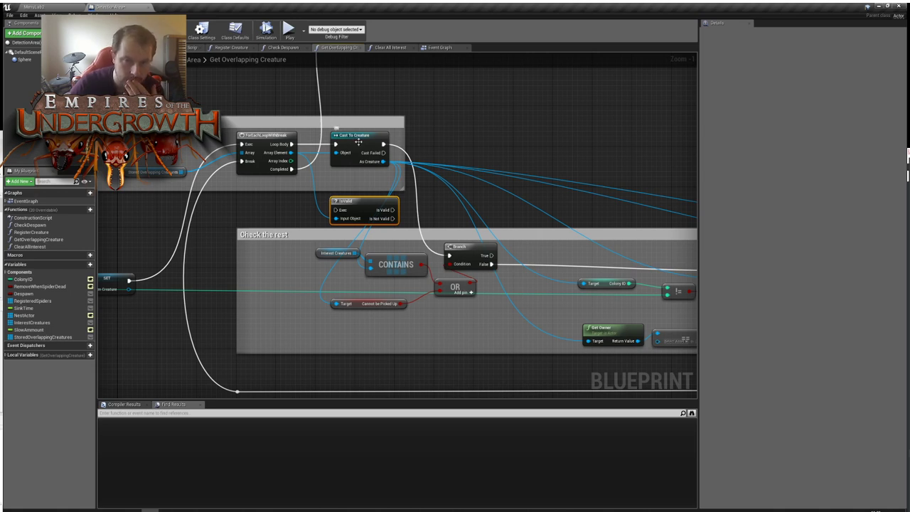
# Insert the IsValid node between ForEachLoopWithBreak and Cast To Creature, wiring Loop Body into Exec and Is Valid into the cast
pyautogui.moveTo(359, 143); pyautogui.dragTo(433, 142)
pyautogui.moveTo(378, 173); pyautogui.dragTo(476, 165, button='right')
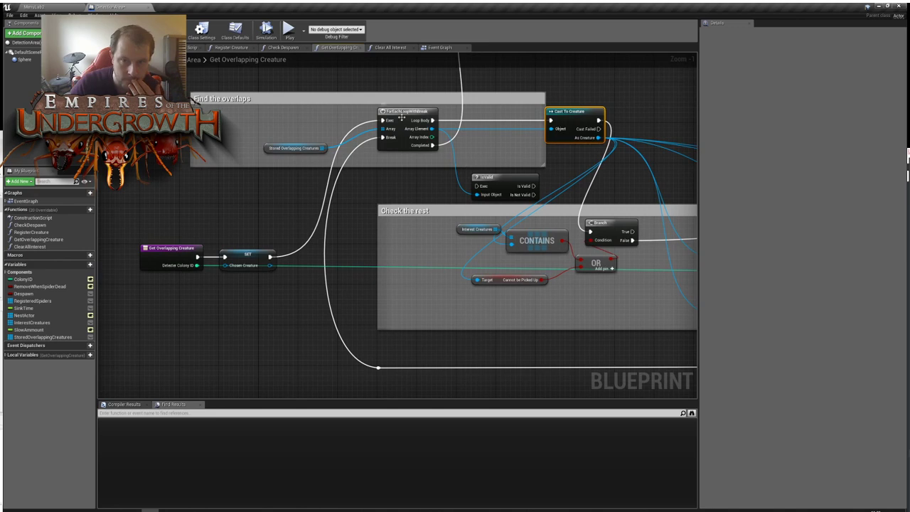
pyautogui.moveTo(510, 186); pyautogui.dragTo(506, 120)
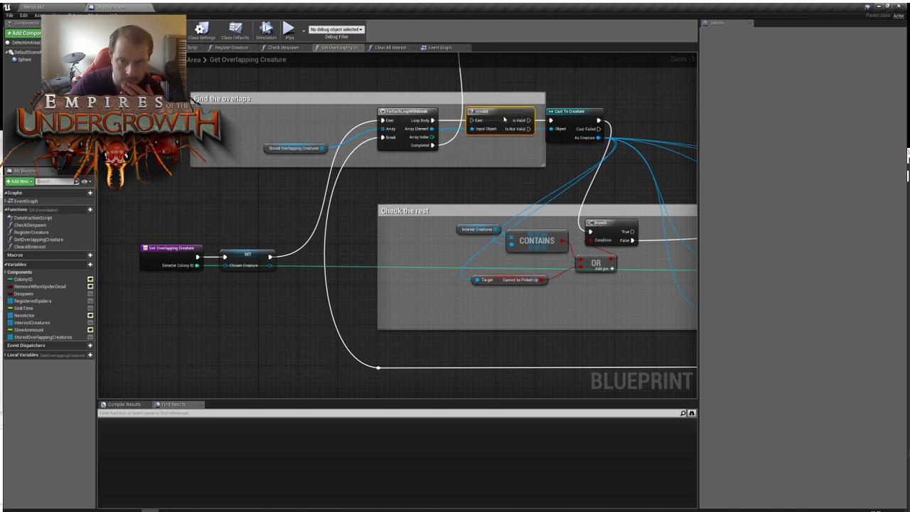
pyautogui.moveTo(433, 121); pyautogui.dragTo(470, 120)
pyautogui.moveTo(527, 120); pyautogui.dragTo(368, 168, button='right')
pyautogui.moveTo(369, 169); pyautogui.dragTo(392, 169)
pyautogui.moveTo(537, 150); pyautogui.dragTo(452, 126, button='right')
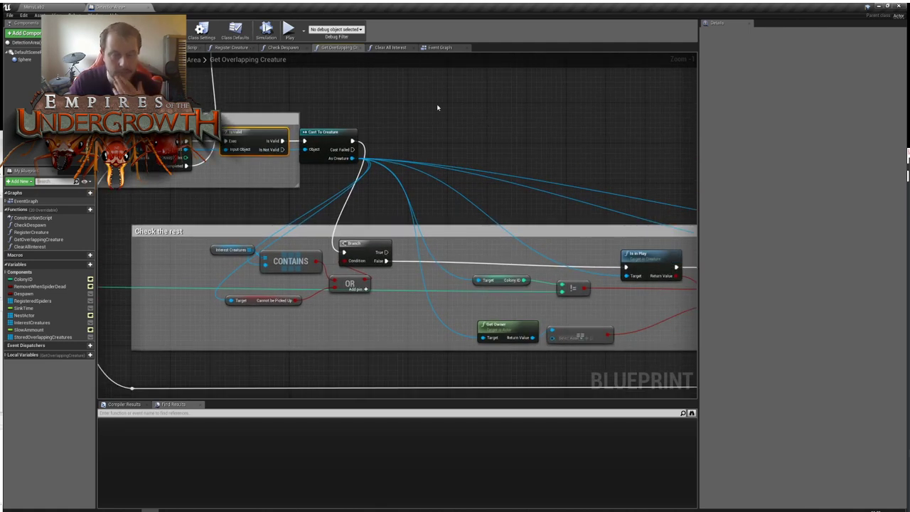
pyautogui.moveTo(245, 137); pyautogui.dragTo(241, 139)
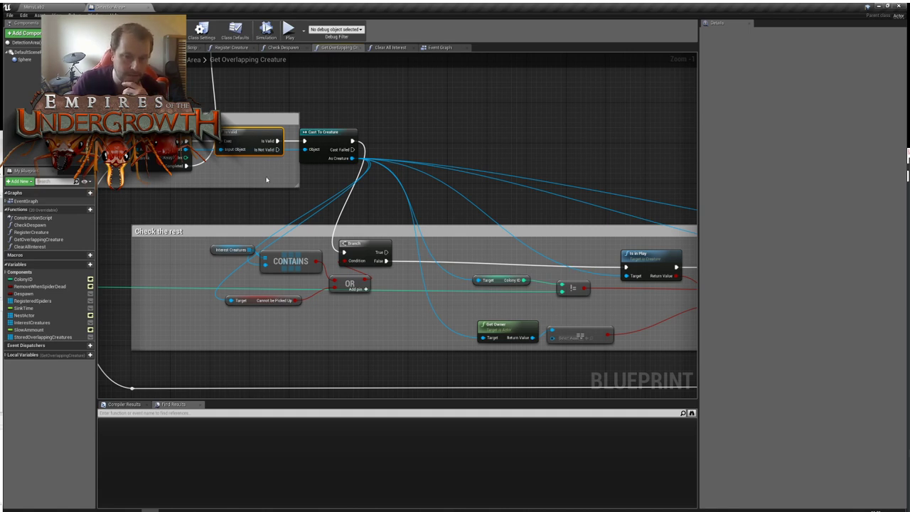
# Widen the overlaps comment box above "Check the rest" so it encloses the Cast To Creature node
pyautogui.moveTo(562, 179); pyautogui.dragTo(680, 167, button='right')
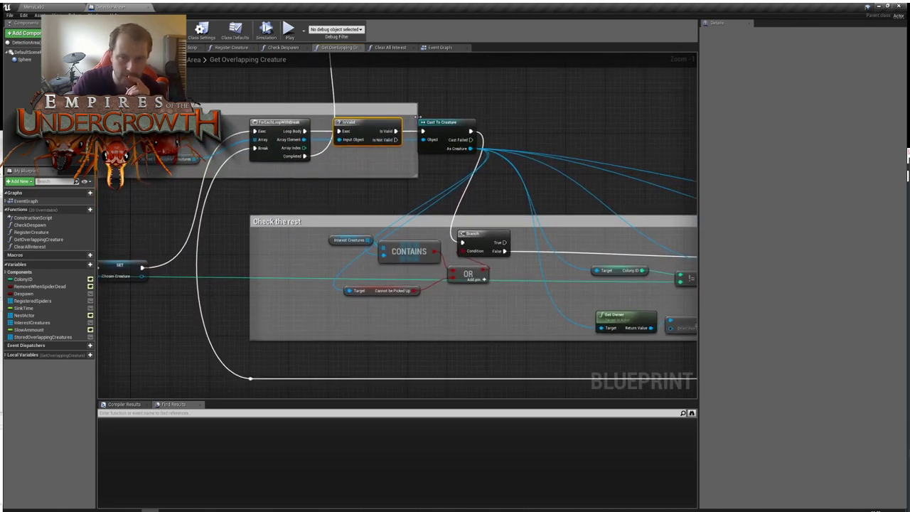
pyautogui.moveTo(418, 117); pyautogui.dragTo(503, 125)
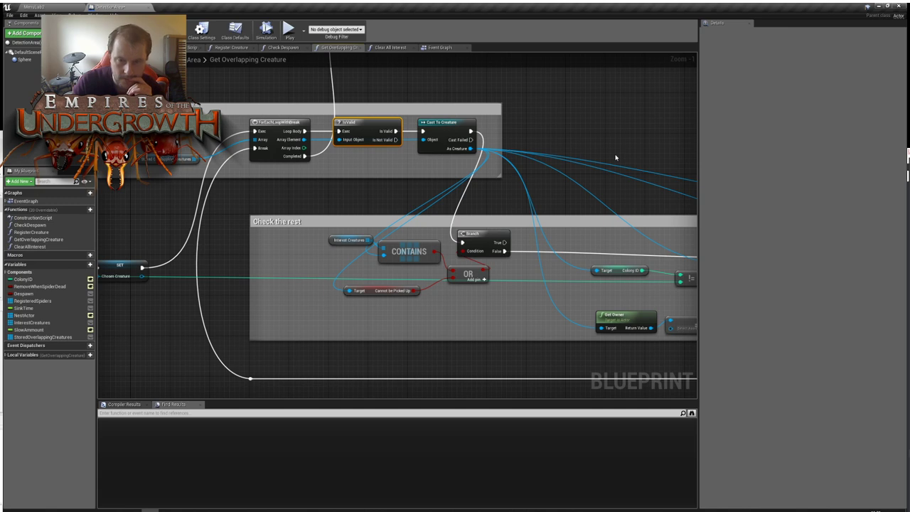
pyautogui.moveTo(615, 158); pyautogui.dragTo(638, 145, button='right')
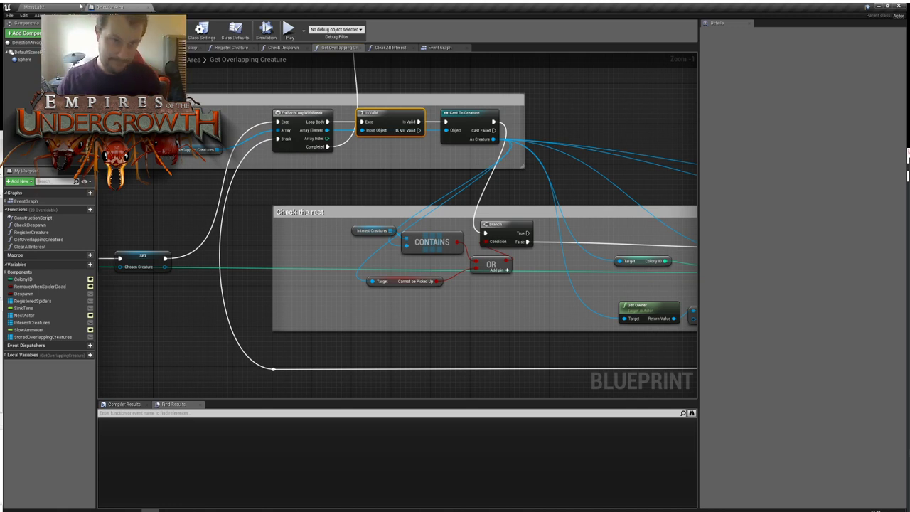
# Return to the MenuLab2 level editor and open the UI content folder
pyautogui.click(78, 7)
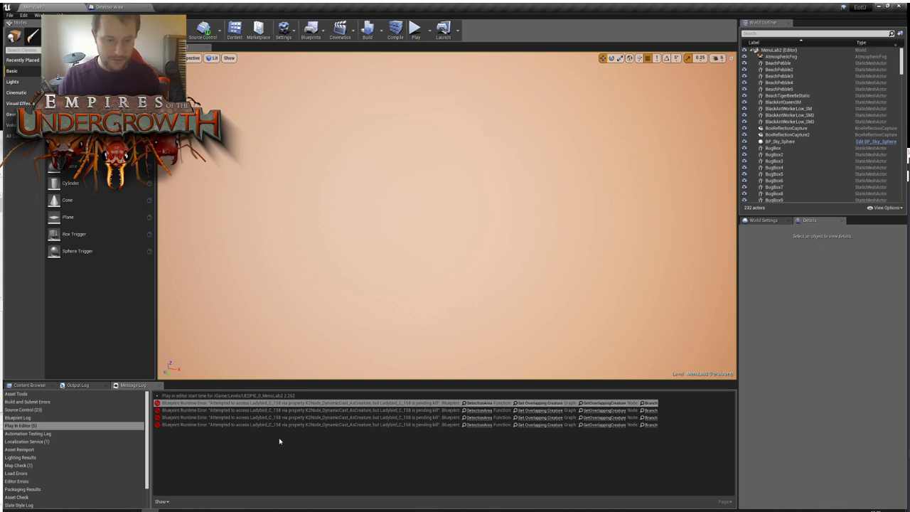
pyautogui.click(29, 385)
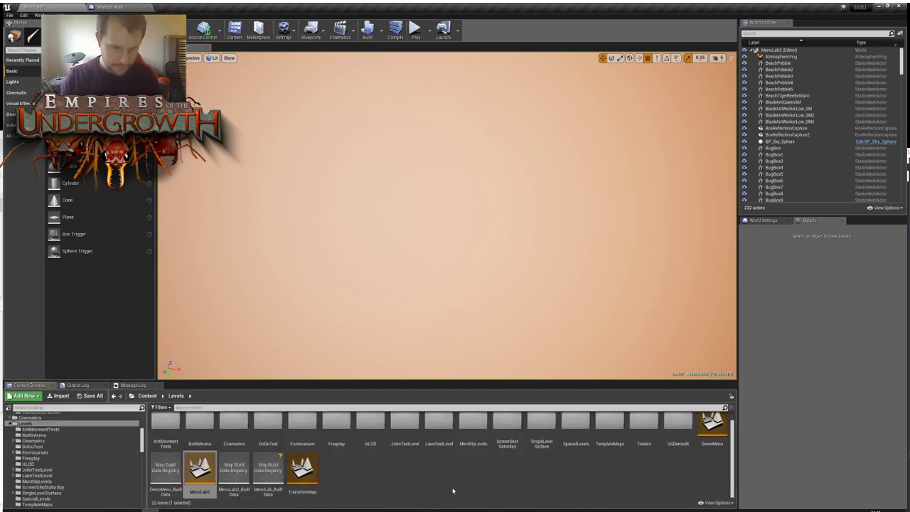
pyautogui.click(433, 468)
pyautogui.scroll(1, 441, 472)
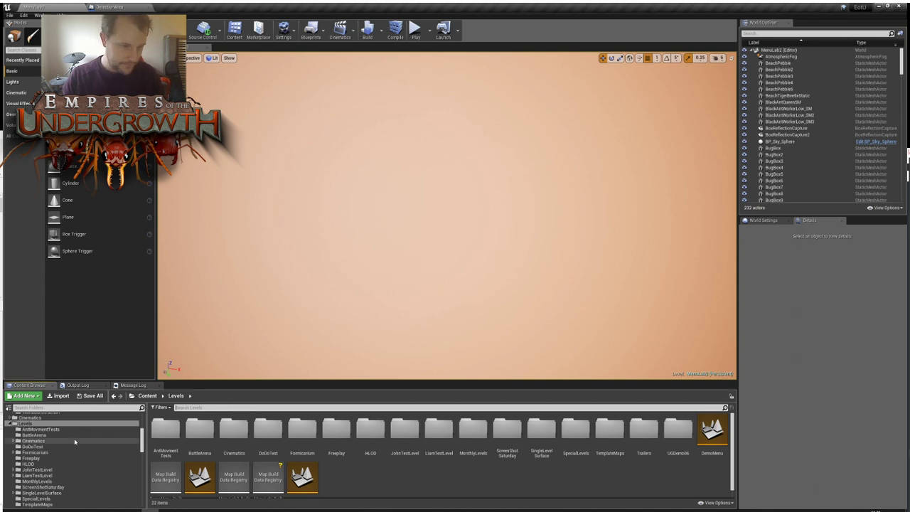
pyautogui.scroll(-3, 46, 477)
pyautogui.scroll(-3, 45, 477)
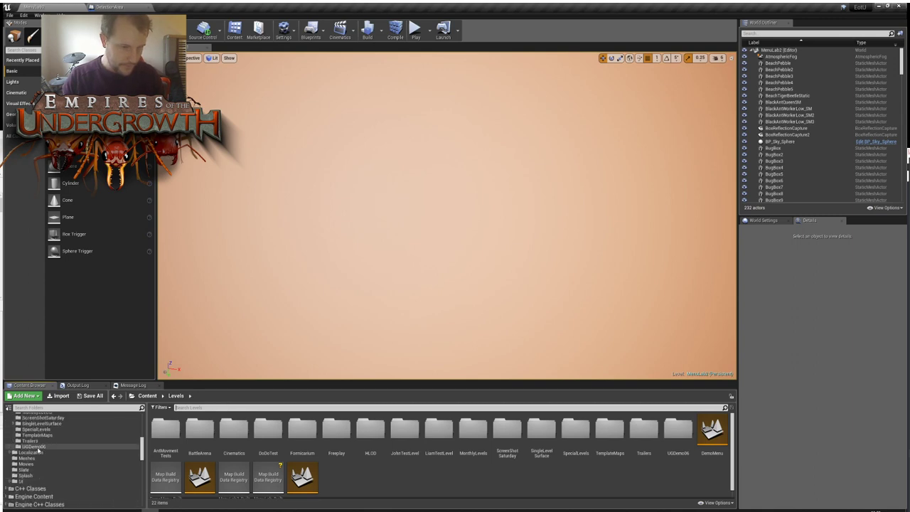
pyautogui.click(63, 482)
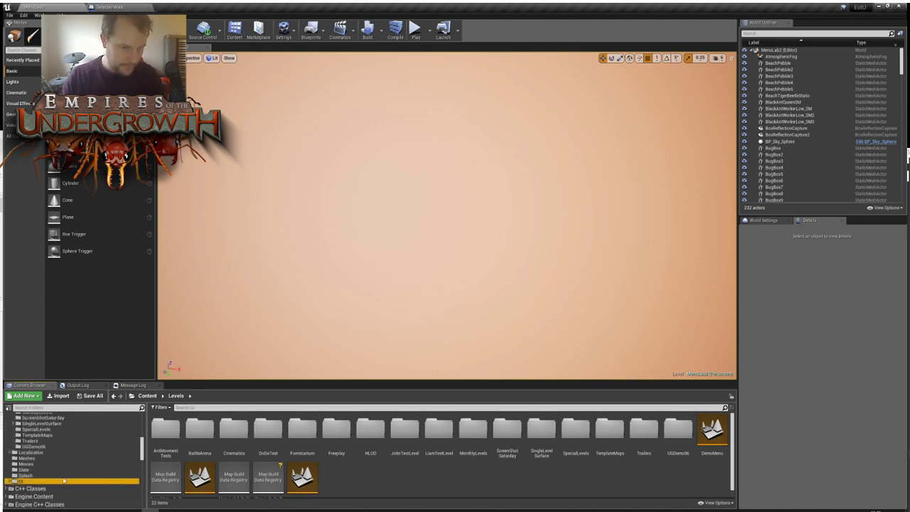
# Search the UI folder for "freepla" and open the FreeplaySetup widget
pyautogui.click(237, 407)
pyautogui.write('fin')
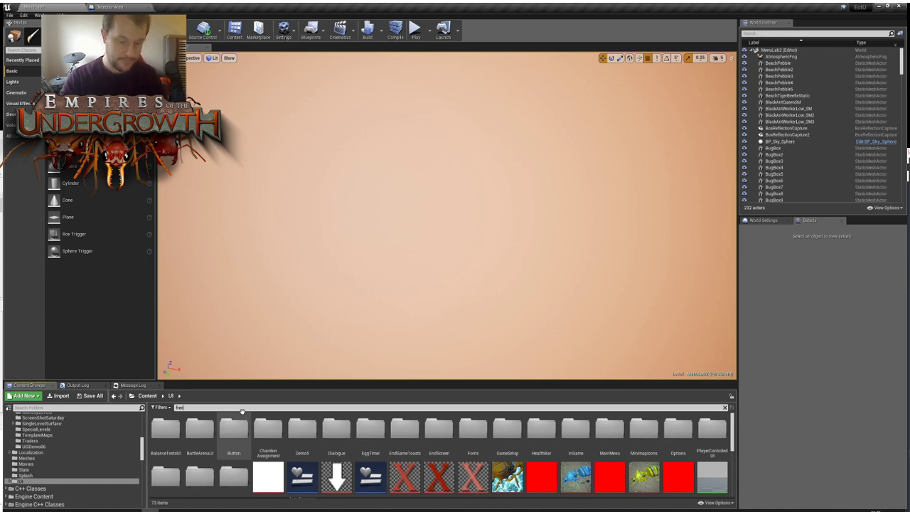
pyautogui.write('play')
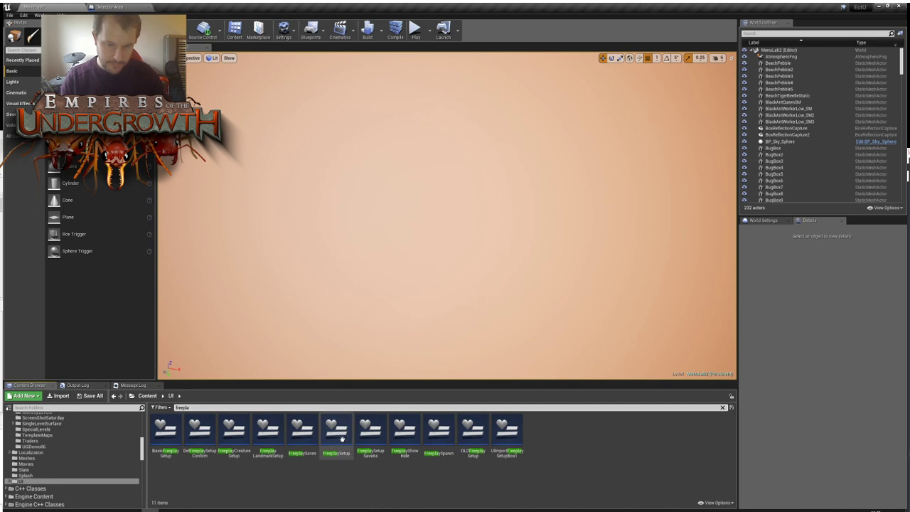
pyautogui.click(342, 440)
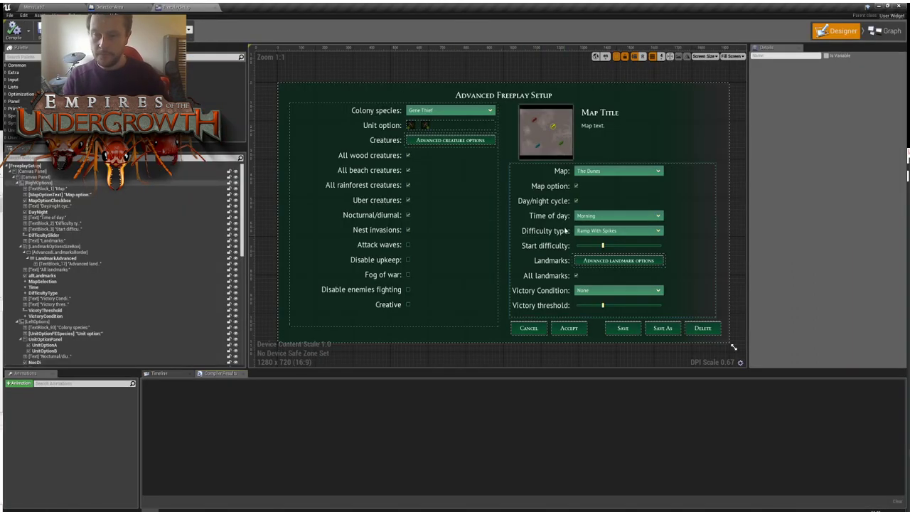
# Select the Start difficulty slider in the Advanced Freeplay Setup layout and examine its Value property
pyautogui.click(604, 245)
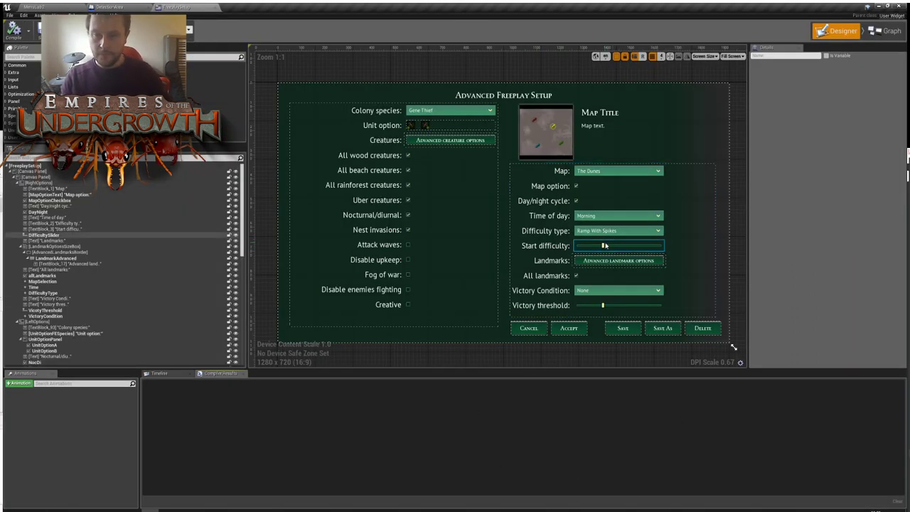
pyautogui.click(604, 245)
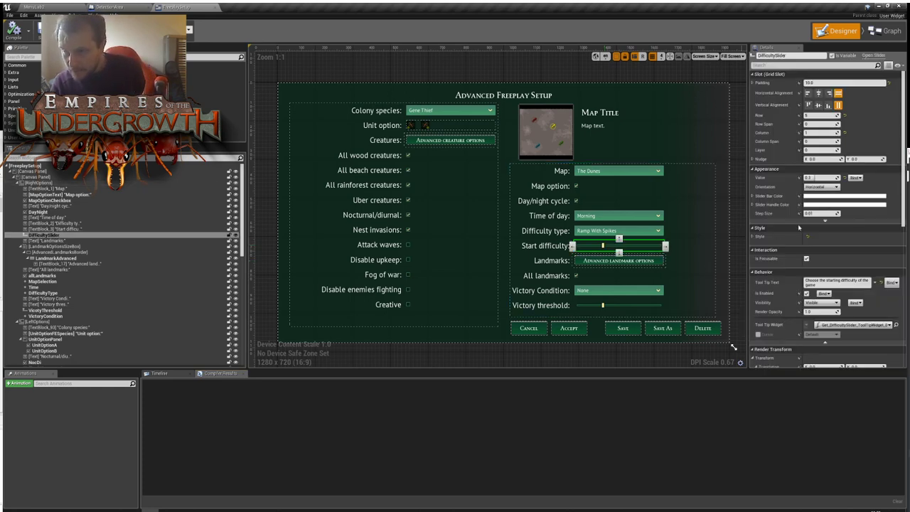
pyautogui.click(811, 178)
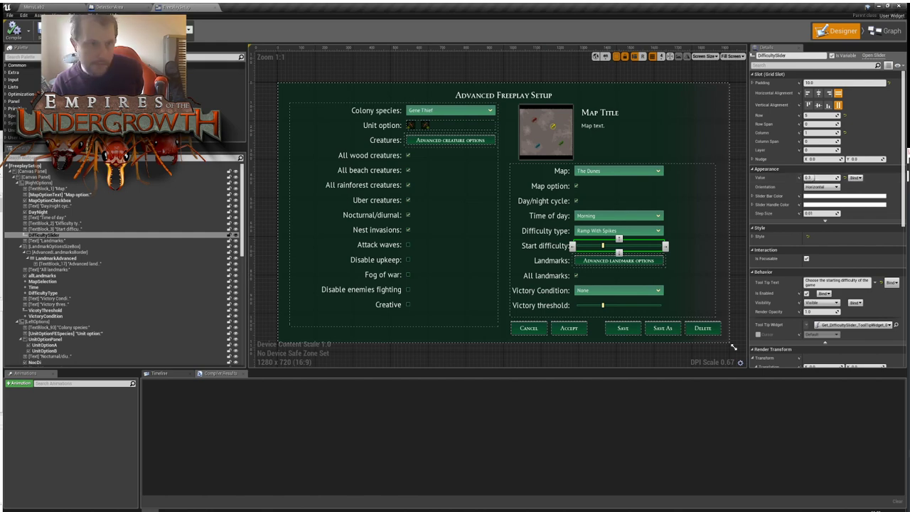
# Return to the MenuLab2 level and start a new play session in the editor
pyautogui.click(73, 6)
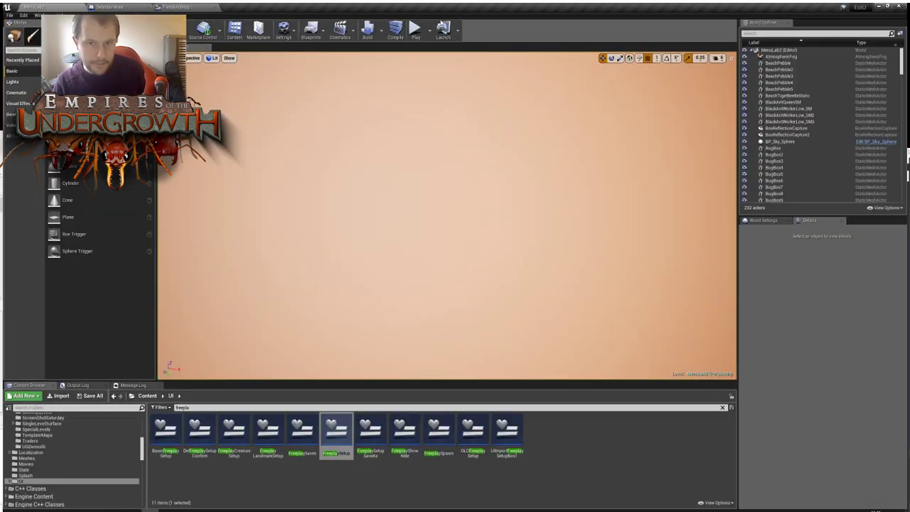
pyautogui.click(415, 29)
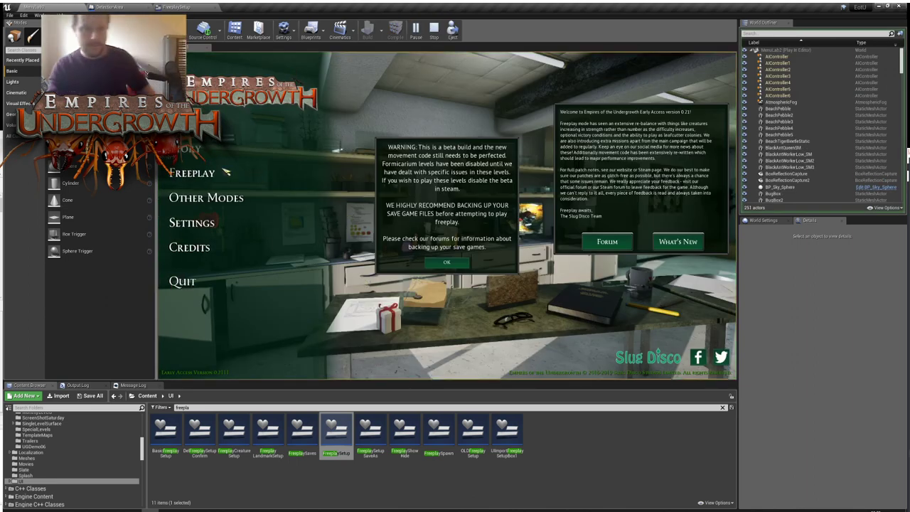
# Check the Start difficulty slider in the advanced setup of a new freeplay game and end the play session
pyautogui.click(174, 171)
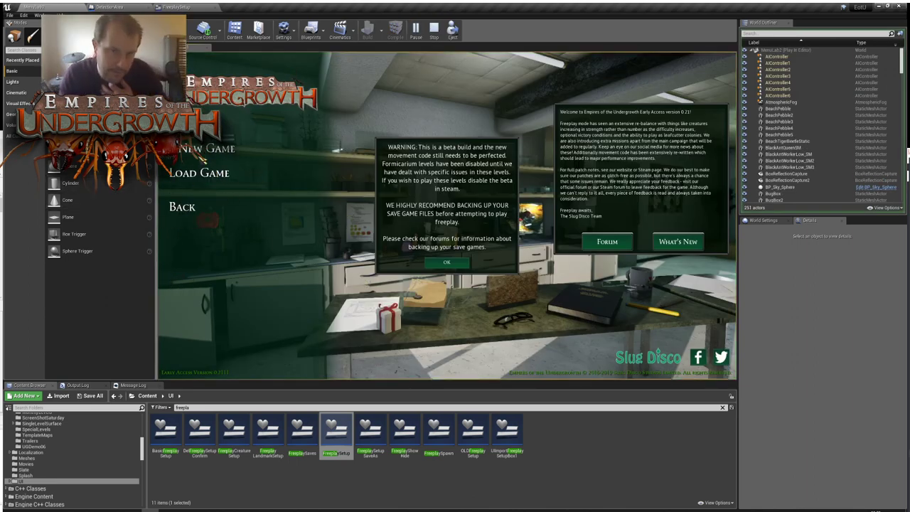
pyautogui.click(208, 149)
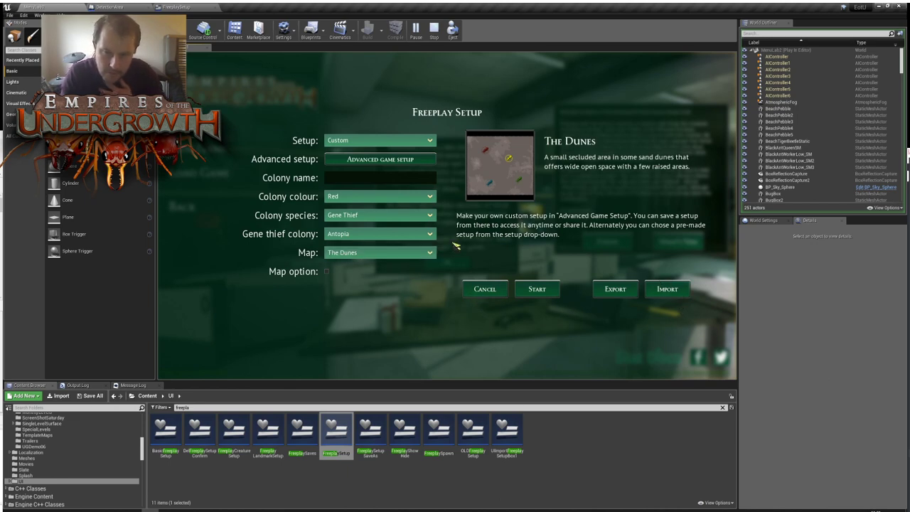
pyautogui.click(373, 159)
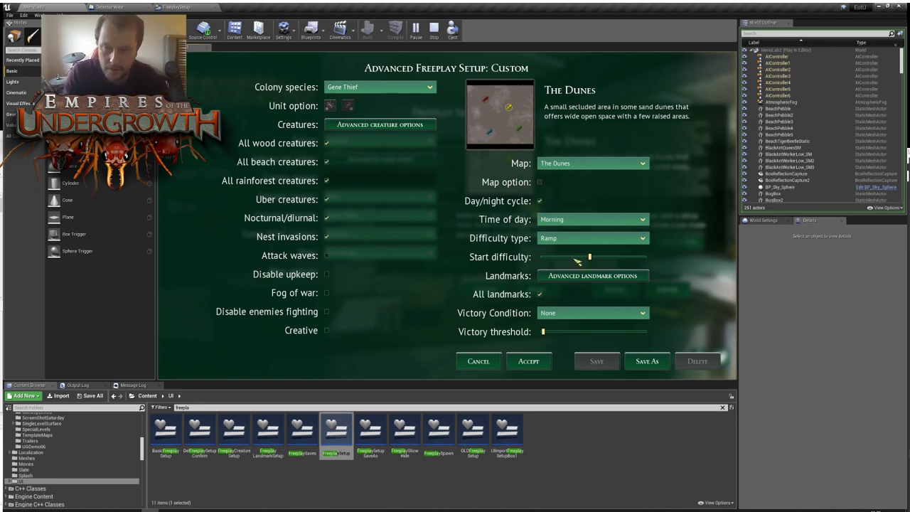
pyautogui.press('Escape')
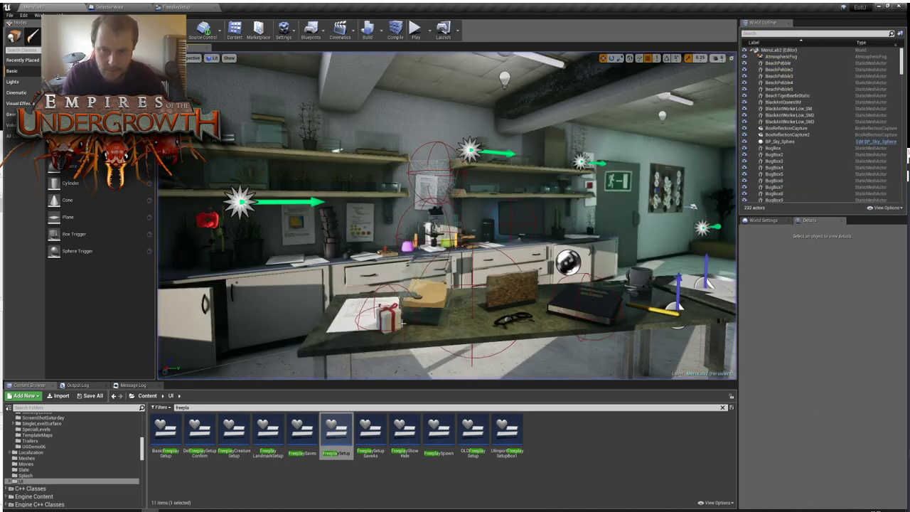
# Find the references to the DifficultySlider variable in FreeplaySetup's graph and jump to its use in the Event Graph
pyautogui.click(197, 6)
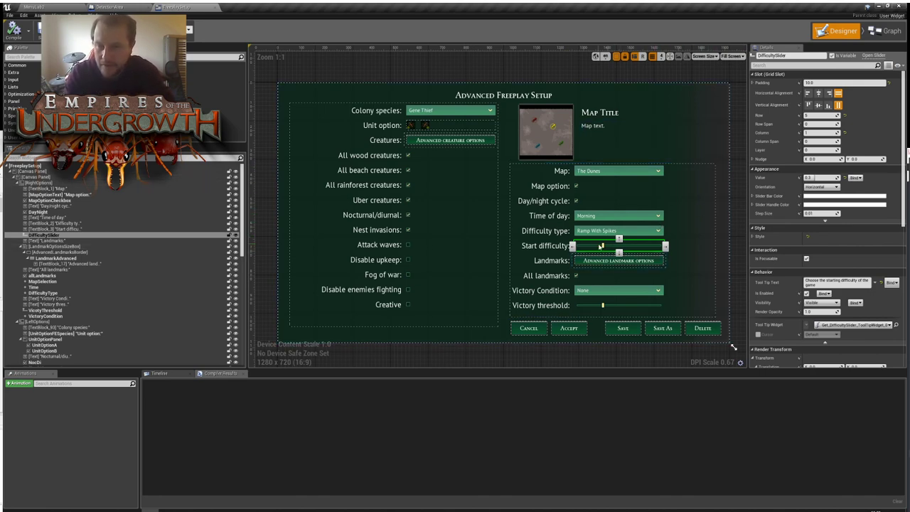
pyautogui.click(873, 38)
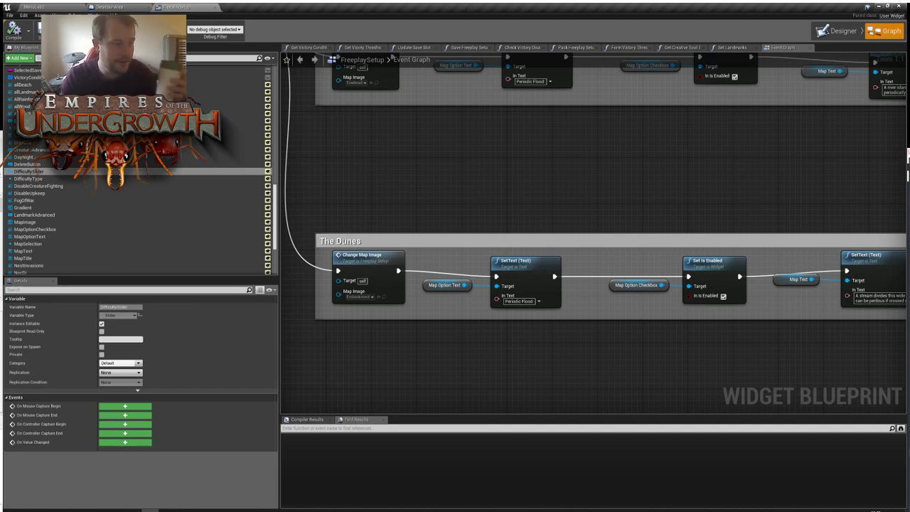
pyautogui.moveTo(446, 158); pyautogui.dragTo(447, 206, button='right')
pyautogui.scroll(-1, 448, 207)
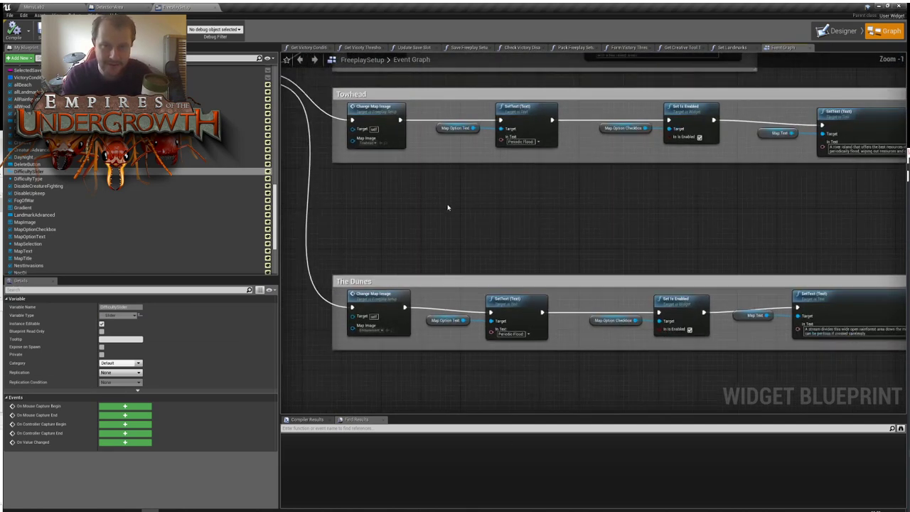
pyautogui.scroll(-5, 448, 207)
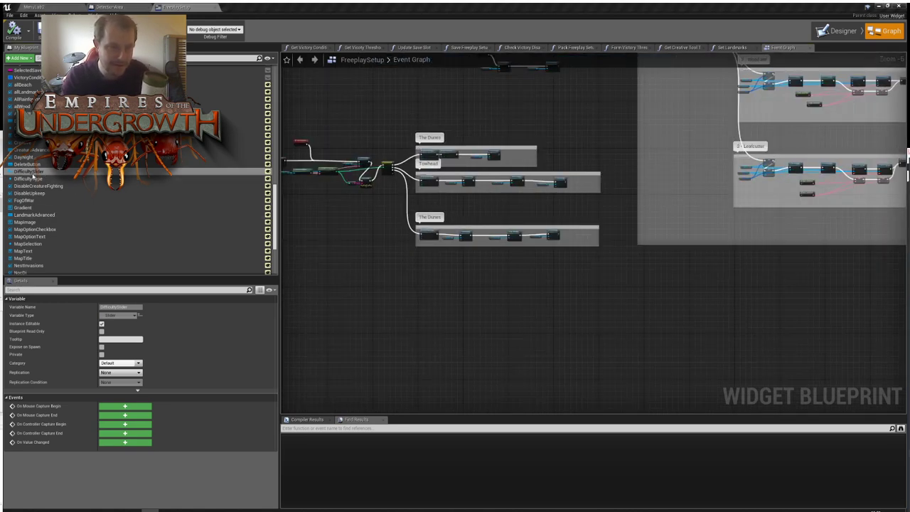
pyautogui.click(75, 187)
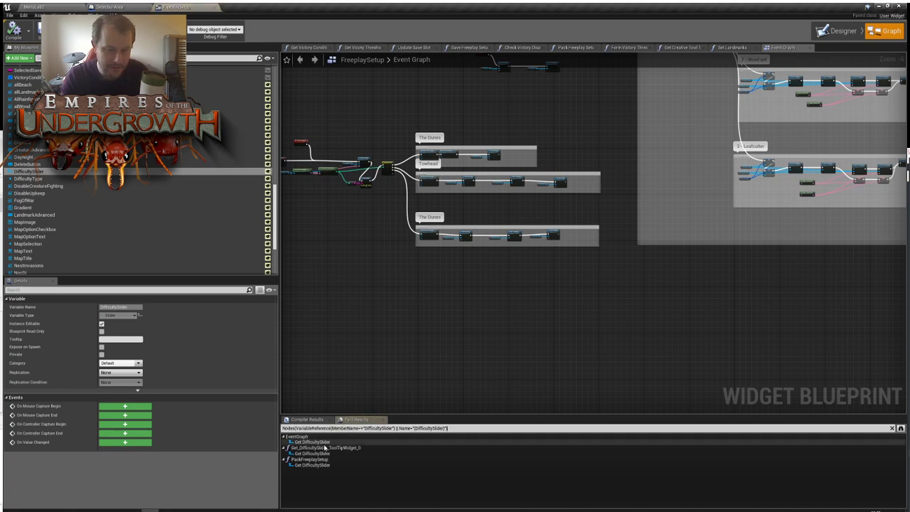
pyautogui.doubleClick(325, 445)
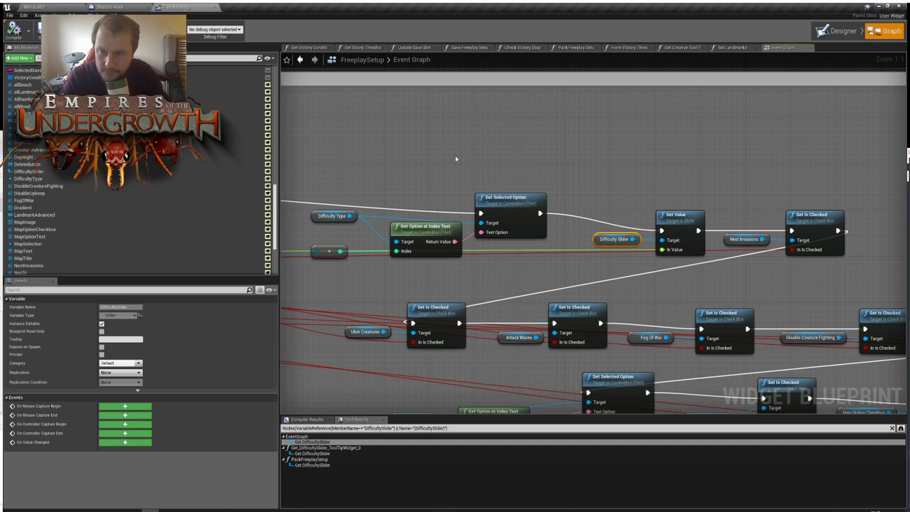
# Trace the slider's Set Value input back through Break FreeplaySetup to the Current Setup pin of the Setup event
pyautogui.moveTo(571, 170); pyautogui.dragTo(909, 140, button='right')
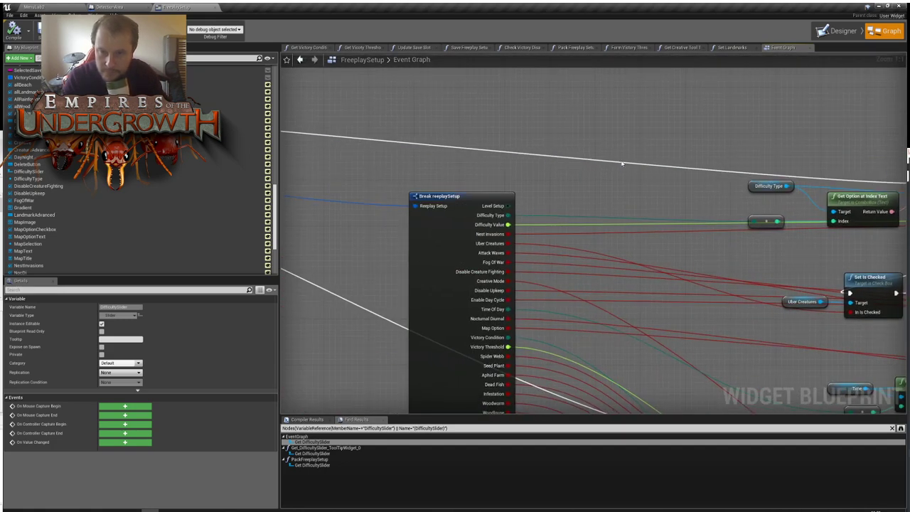
pyautogui.moveTo(463, 171); pyautogui.dragTo(779, 154, button='right')
pyautogui.scroll(-7, 776, 155)
pyautogui.scroll(7, 608, 150)
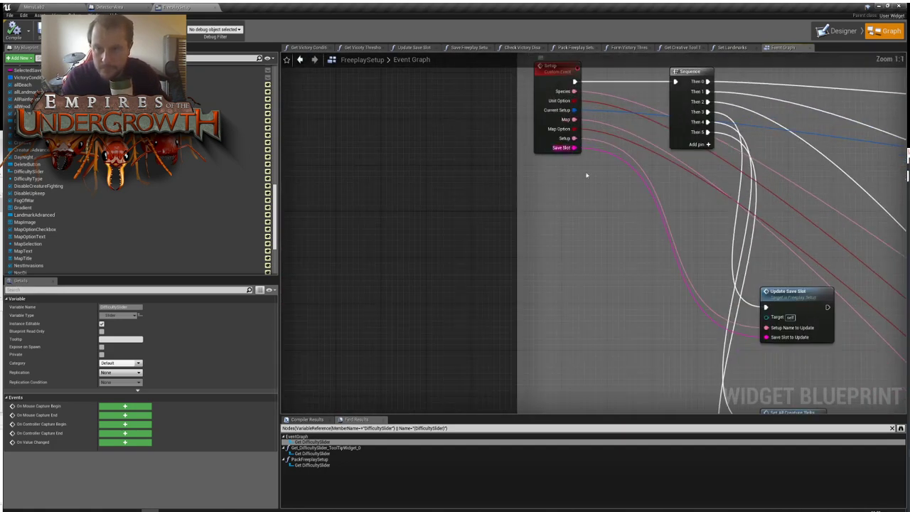
pyautogui.moveTo(587, 175); pyautogui.dragTo(529, 258, button='right')
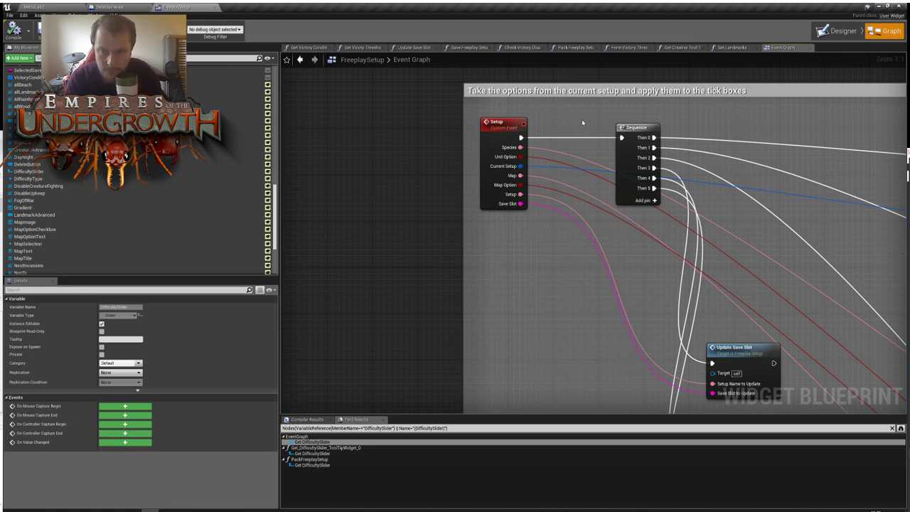
pyautogui.moveTo(689, 131); pyautogui.dragTo(283, 94, button='right')
pyautogui.scroll(-2, 397, 152)
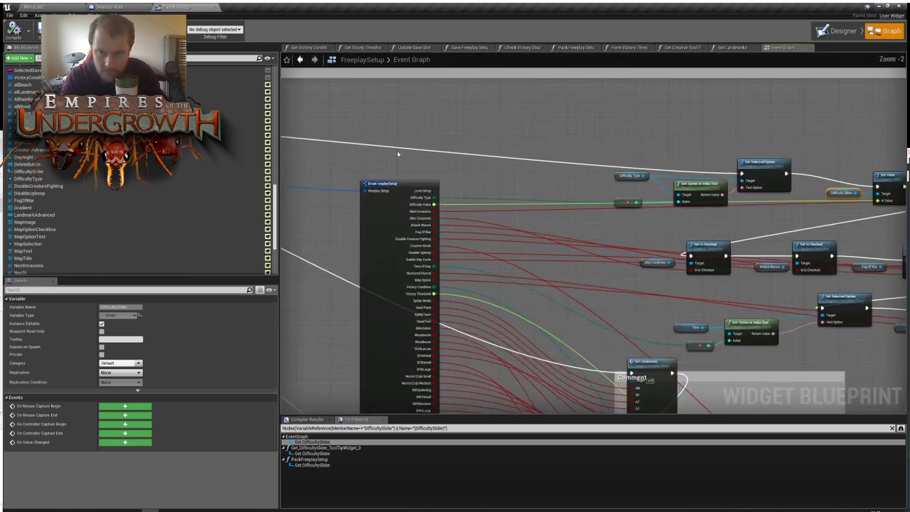
pyautogui.moveTo(397, 150); pyautogui.dragTo(864, 173, button='right')
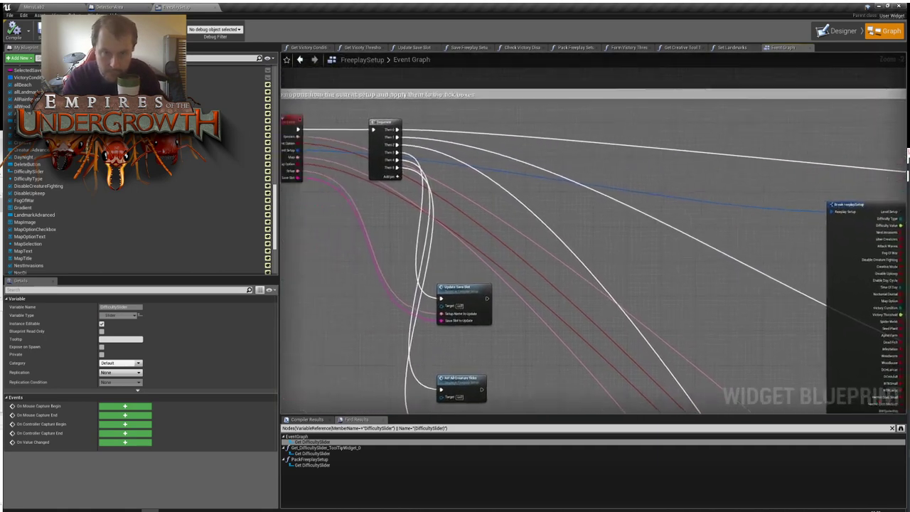
pyautogui.moveTo(763, 204); pyautogui.dragTo(801, 212, button='right')
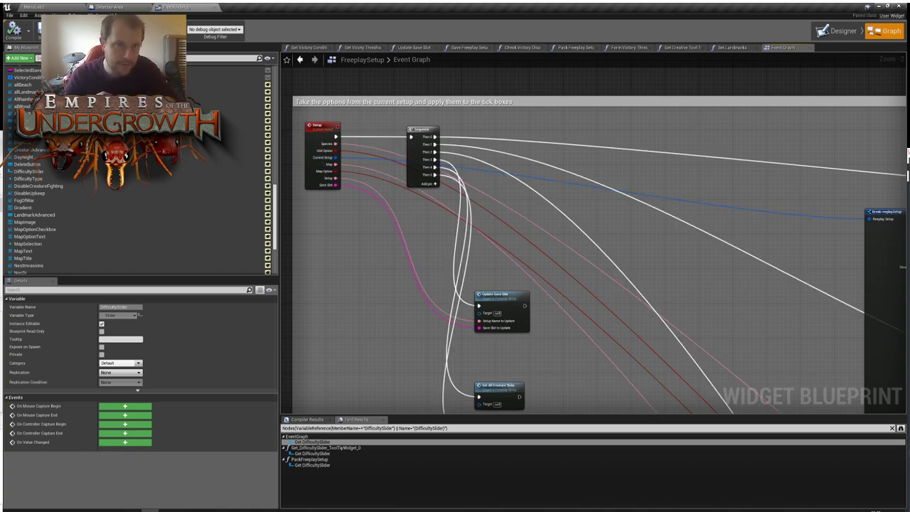
# Open the BasicFreeplaySetup widget from the UI folder and show its event graph
pyautogui.click(89, 6)
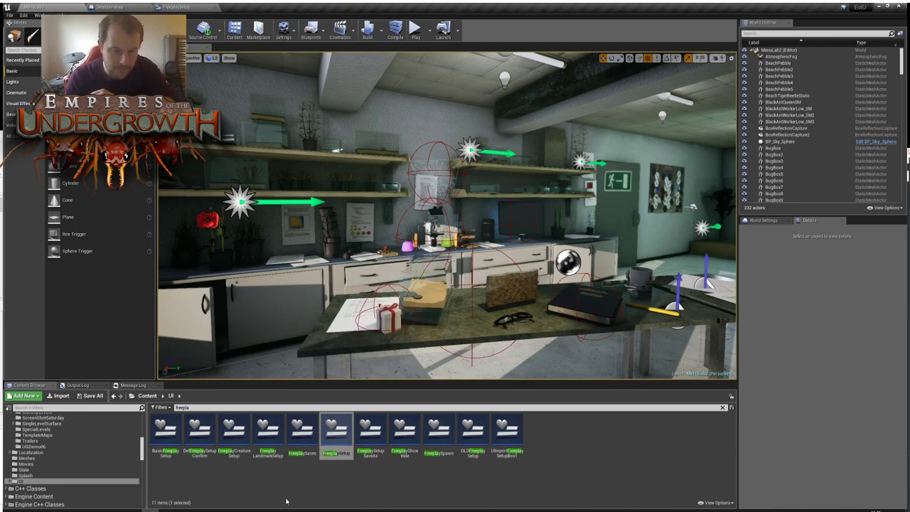
pyautogui.click(163, 428)
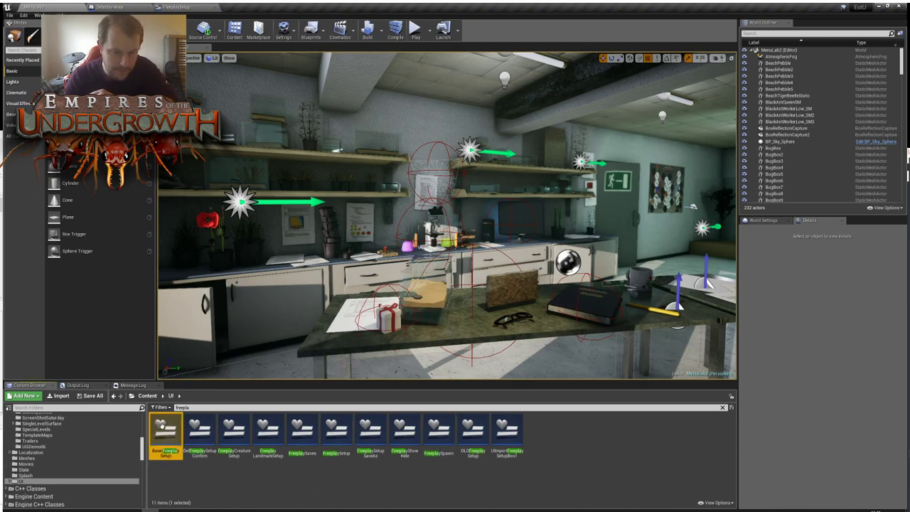
pyautogui.doubleClick(163, 428)
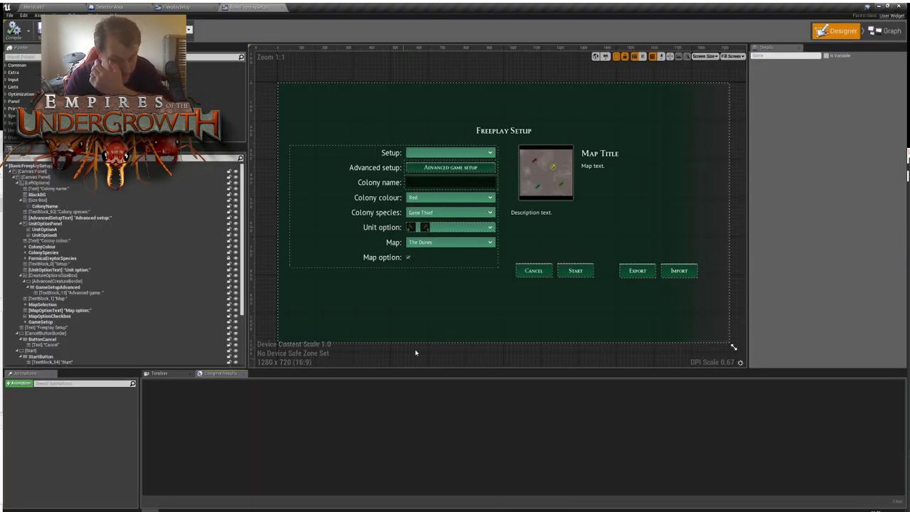
pyautogui.click(901, 31)
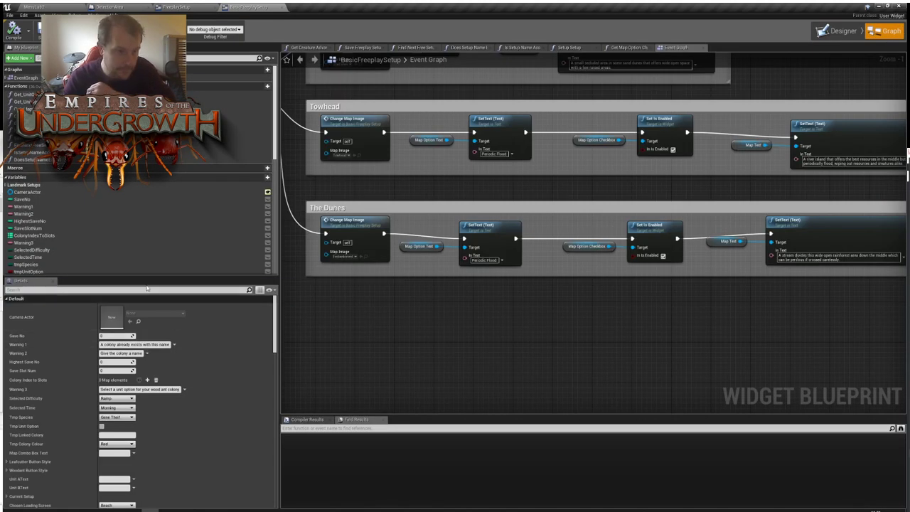
# Look through BasicFreeplaySetup's event graph and variable list for where the advanced setup is passed its difficulty
pyautogui.scroll(-10, 151, 228)
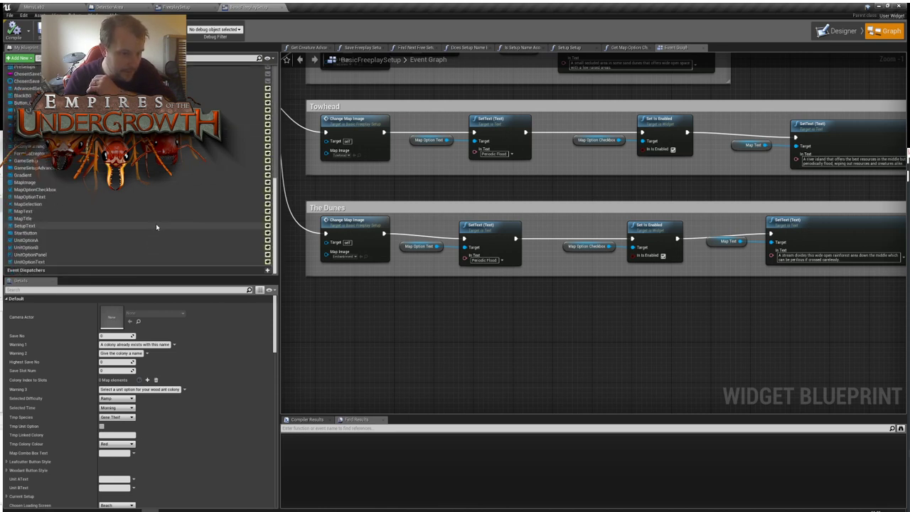
pyautogui.scroll(-10, 481, 362)
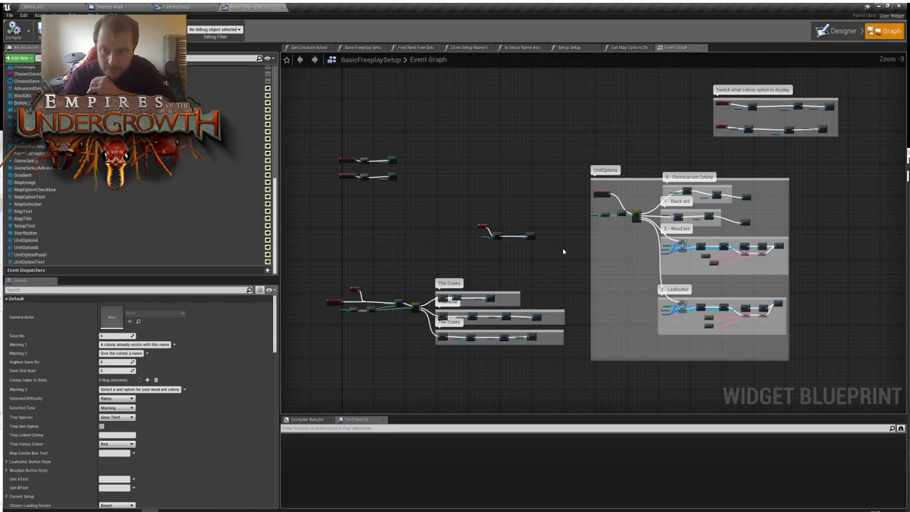
pyautogui.moveTo(562, 249); pyautogui.dragTo(640, 230, button='right')
pyautogui.scroll(4, 559, 283)
pyautogui.scroll(4, 569, 274)
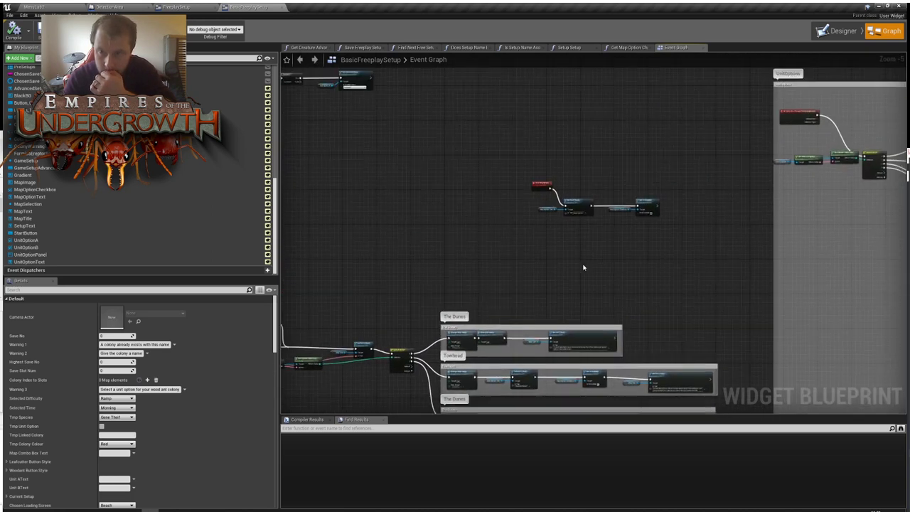
pyautogui.moveTo(488, 203); pyautogui.dragTo(284, 213, button='right')
pyautogui.scroll(-4, 624, 350)
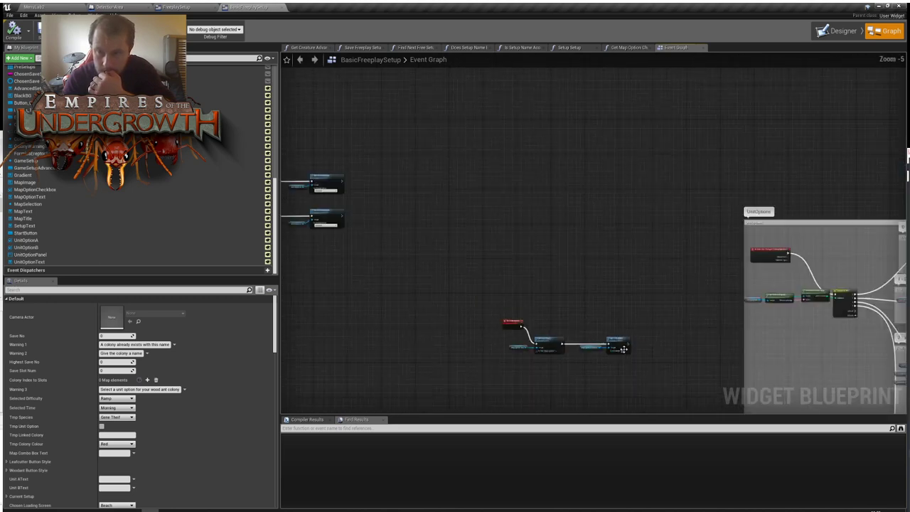
pyautogui.moveTo(624, 350); pyautogui.dragTo(315, 280, button='right')
pyautogui.moveTo(421, 309); pyautogui.dragTo(336, 412, button='right')
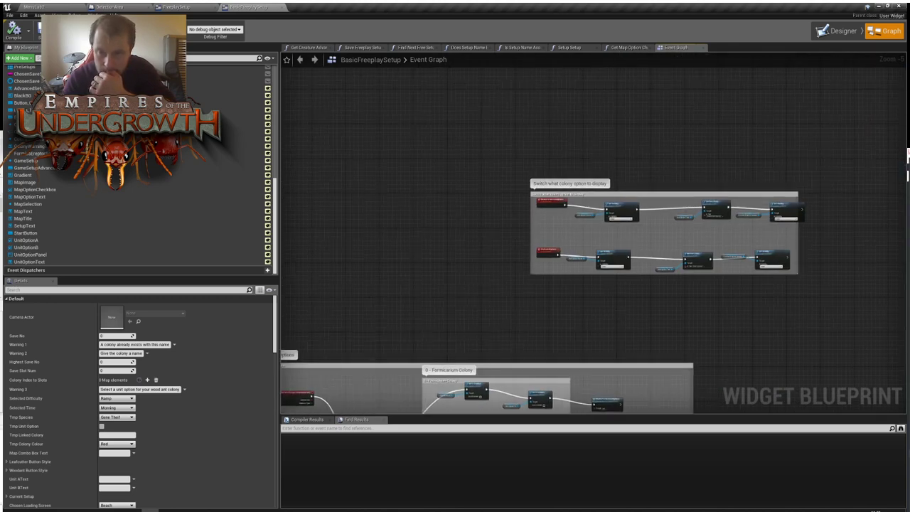
pyautogui.moveTo(534, 325); pyautogui.dragTo(569, 300, button='right')
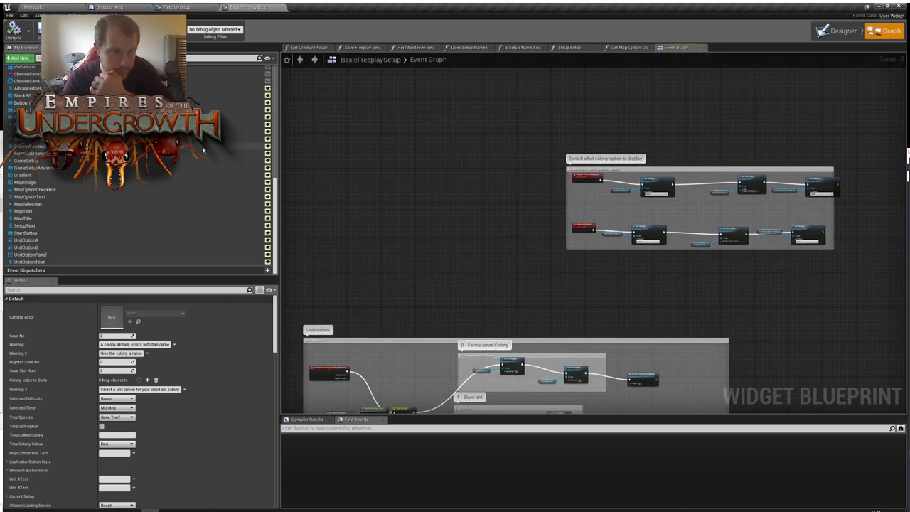
pyautogui.scroll(3, 135, 220)
pyautogui.scroll(2, 135, 219)
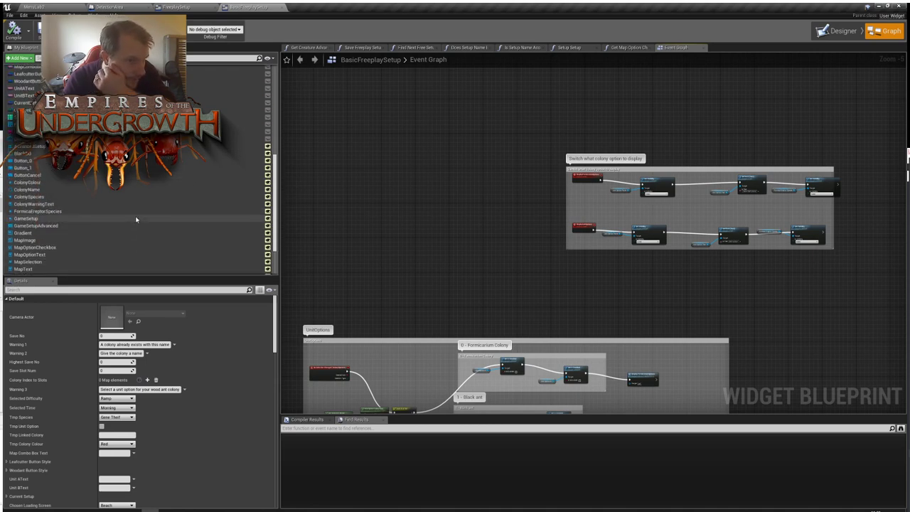
pyautogui.scroll(3, 73, 181)
pyautogui.scroll(10, 73, 180)
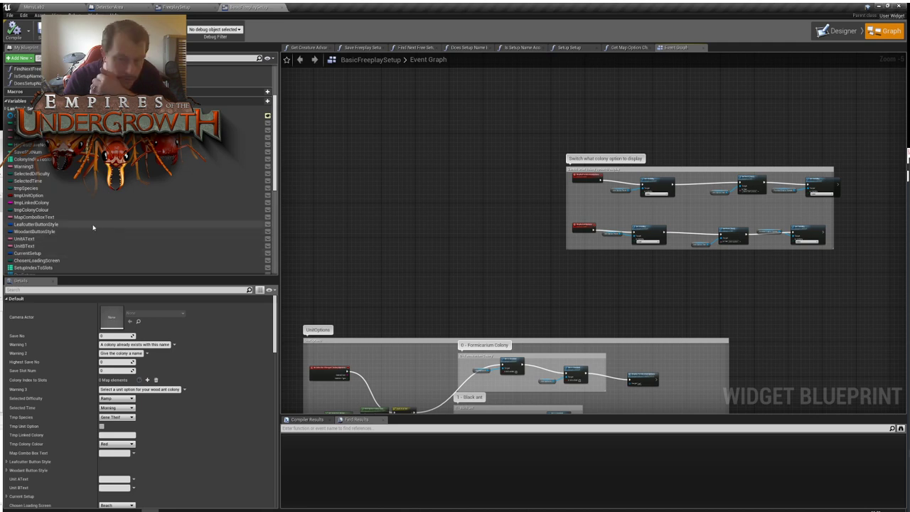
# Select the Advanced game setup button in the widget layout and open its On Released event in the graph
pyautogui.click(842, 32)
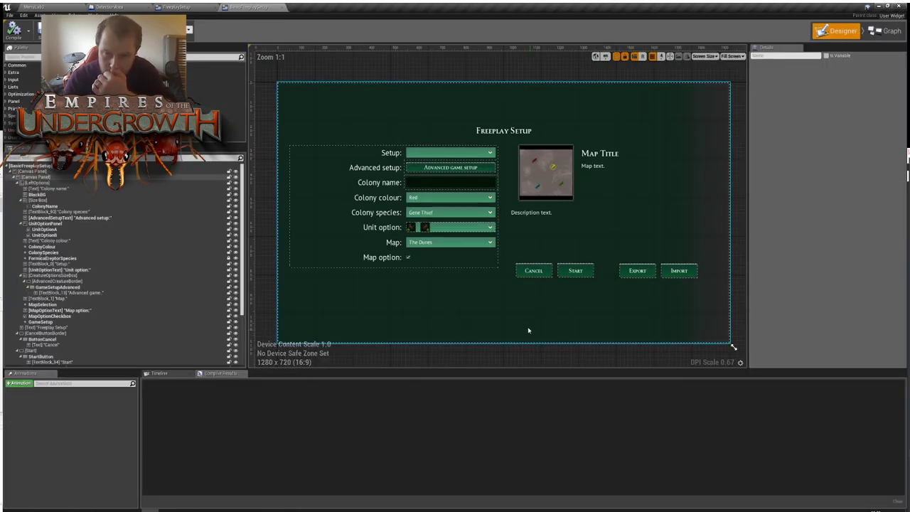
pyautogui.click(455, 169)
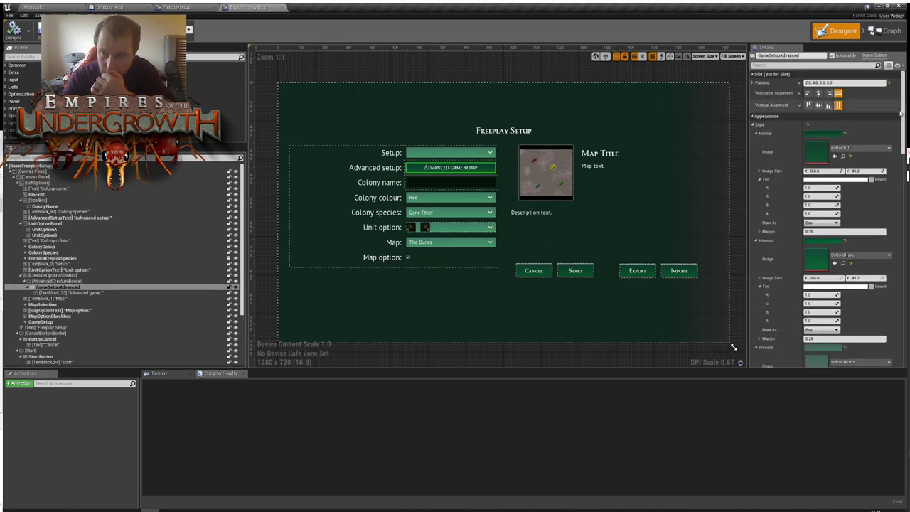
pyautogui.scroll(-10, 821, 341)
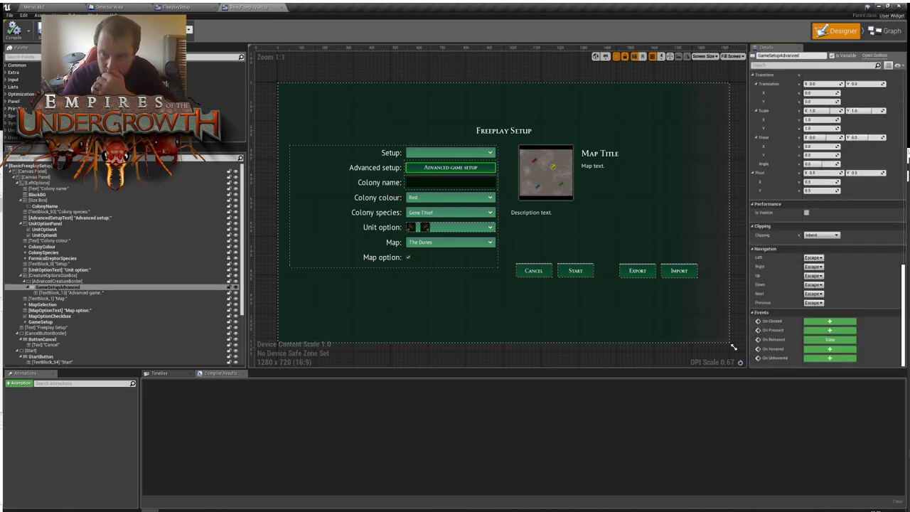
pyautogui.click(830, 339)
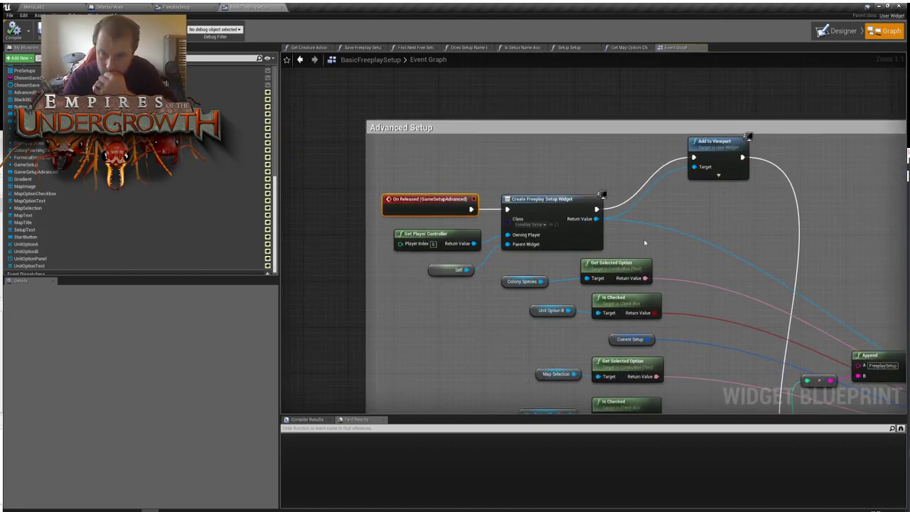
# Select the Current Setup variable feeding the Setup call and set its default Difficulty Value to 0.3
pyautogui.moveTo(643, 239); pyautogui.dragTo(265, 26, button='right')
pyautogui.moveTo(262, 129); pyautogui.dragTo(437, 169, button='right')
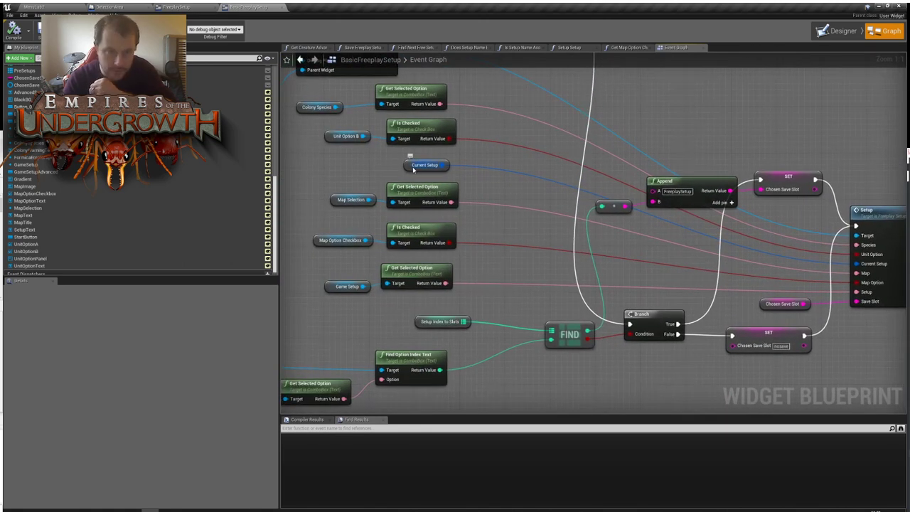
pyautogui.click(419, 167)
pyautogui.scroll(-1, 213, 443)
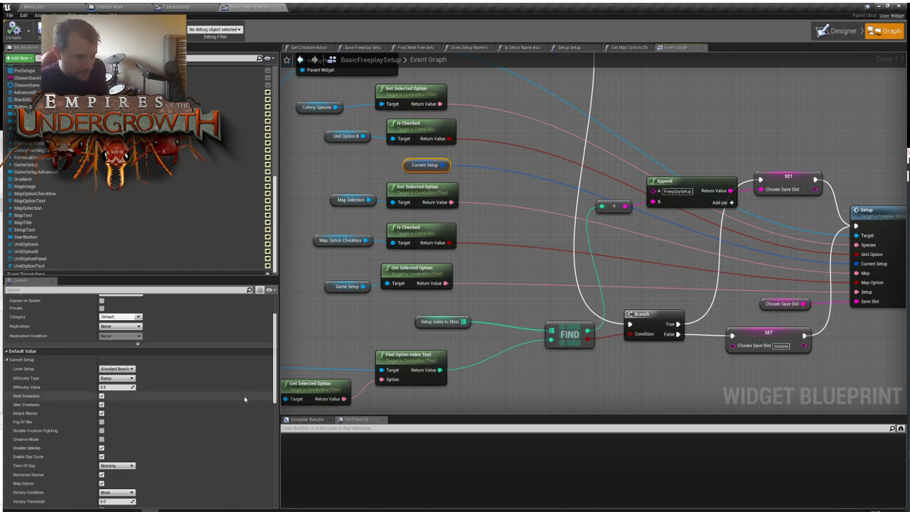
pyautogui.click(114, 388)
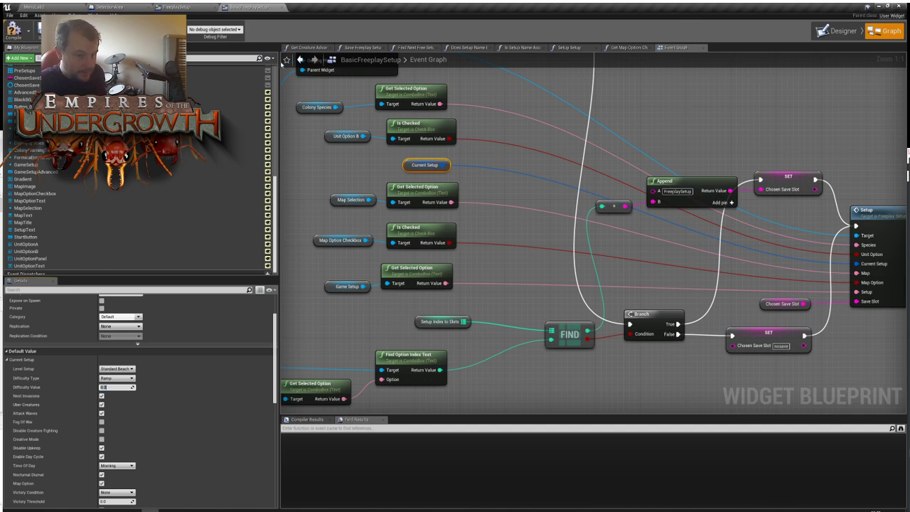
# Compile the BasicFreeplaySetup widget and show the difficulty nodes in FreeplaySetup's event graph
pyautogui.click(14, 31)
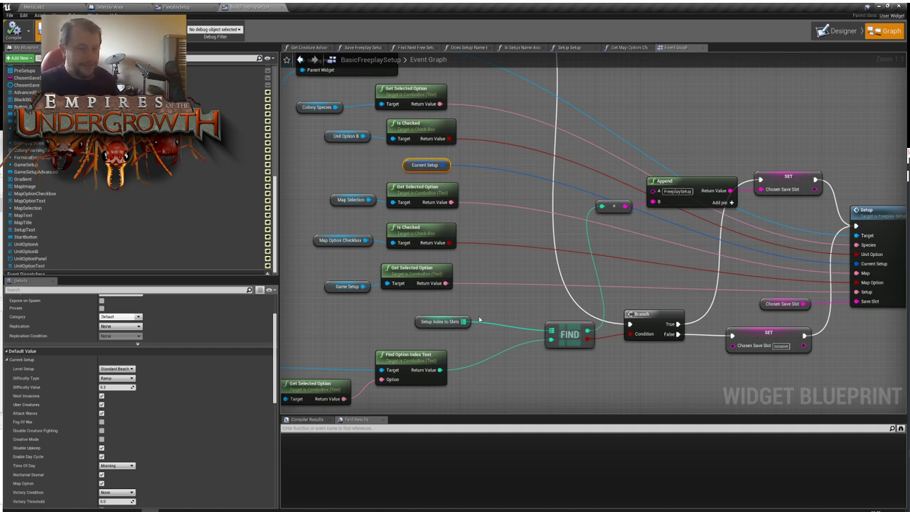
pyautogui.click(174, 7)
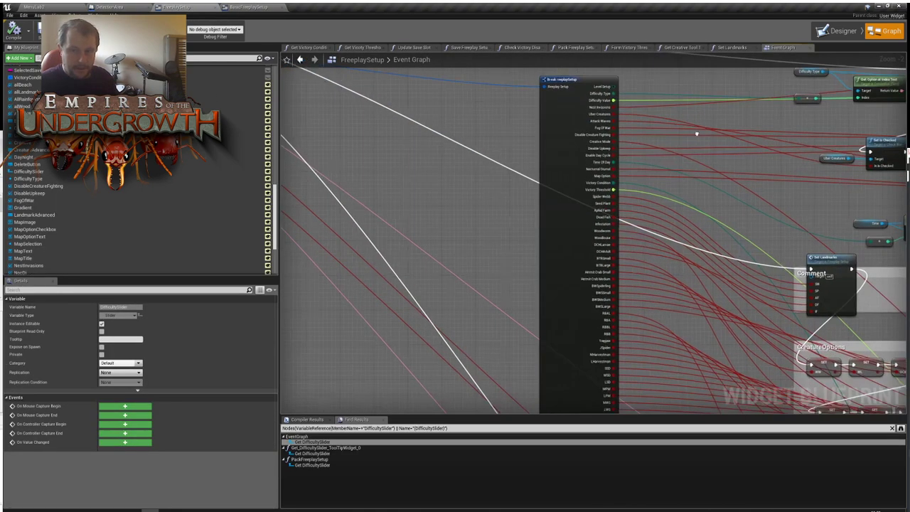
pyautogui.moveTo(697, 134); pyautogui.dragTo(315, 185, button='right')
# Examine the overlap loop, validity check and return node in DetectionArea's Get Overlapping Creature function
pyautogui.click(109, 7)
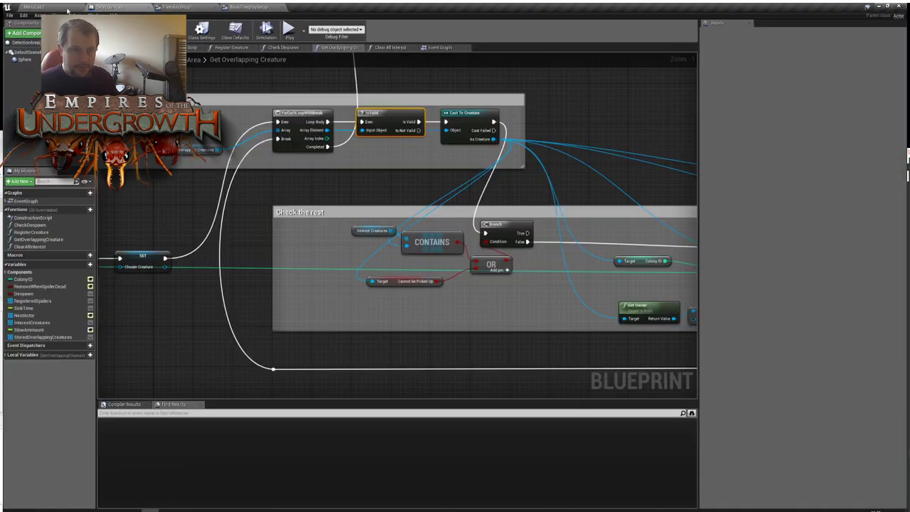
pyautogui.moveTo(602, 132); pyautogui.dragTo(127, 81, button='right')
pyautogui.moveTo(386, 132); pyautogui.dragTo(715, 192, button='right')
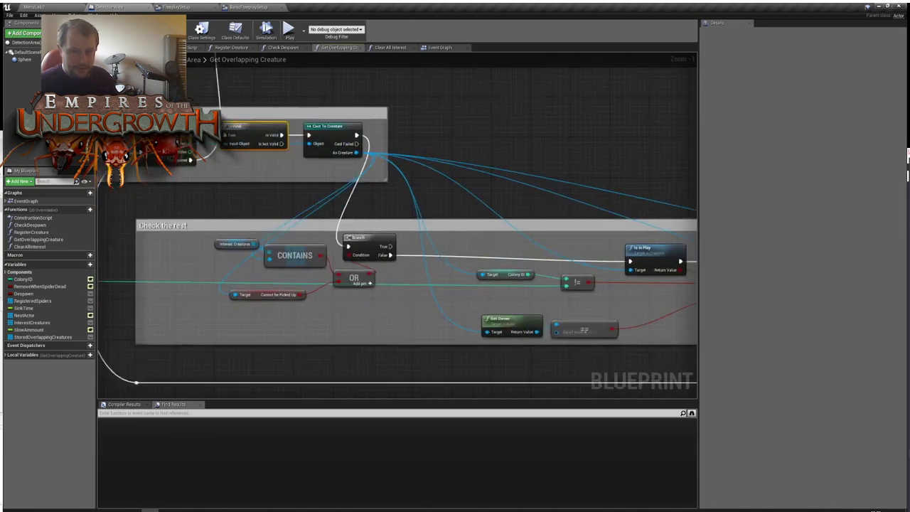
pyautogui.moveTo(464, 141); pyautogui.dragTo(638, 192, button='right')
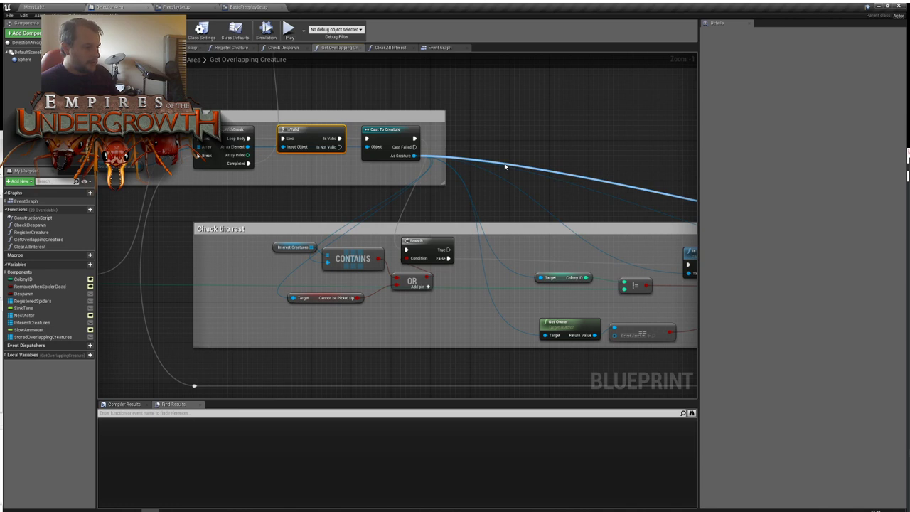
pyautogui.moveTo(531, 141); pyautogui.dragTo(564, 272, button='right')
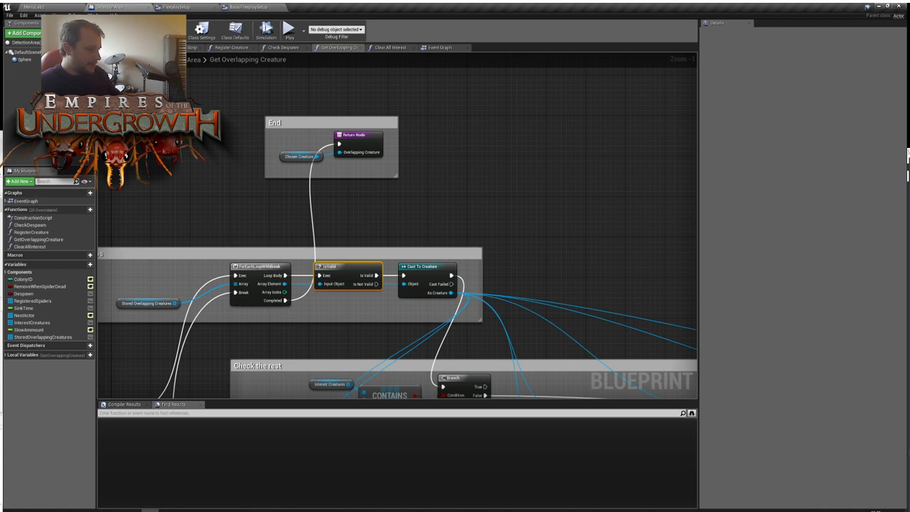
pyautogui.moveTo(127, 138); pyautogui.dragTo(178, 178, button='right')
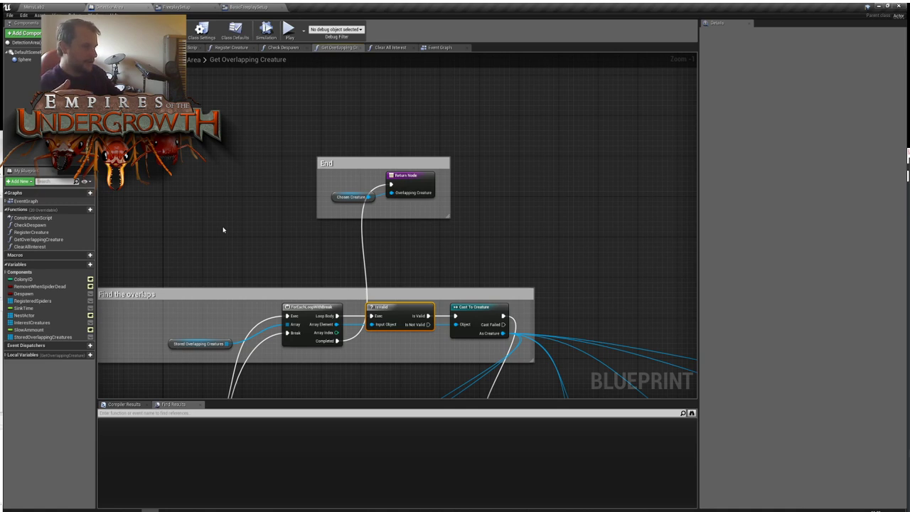
# Start a playtest from the MenuLab2 level and open the setup screen for a new freeplay game
pyautogui.click(33, 6)
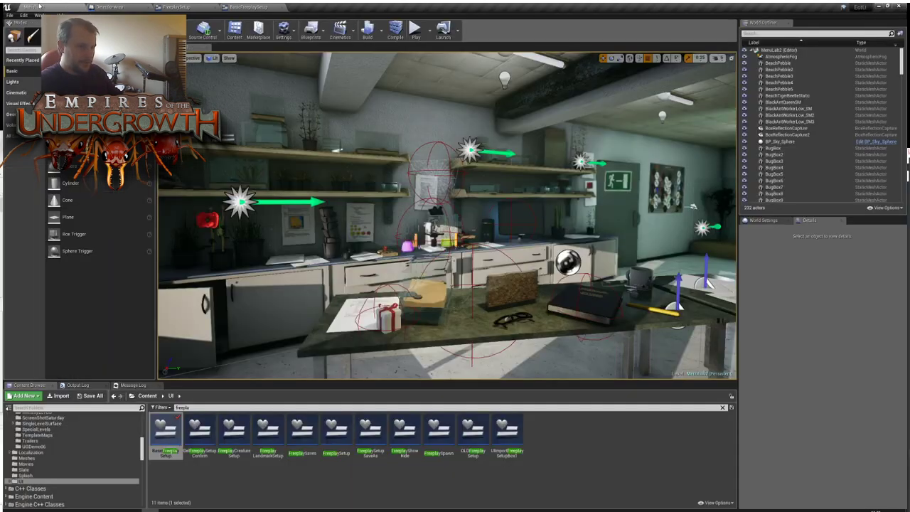
pyautogui.click(249, 6)
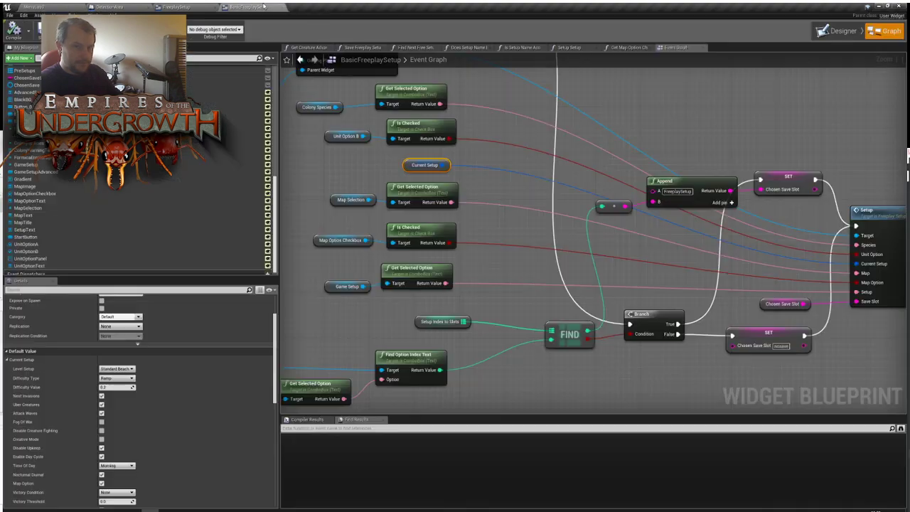
pyautogui.click(183, 6)
pyautogui.click(33, 6)
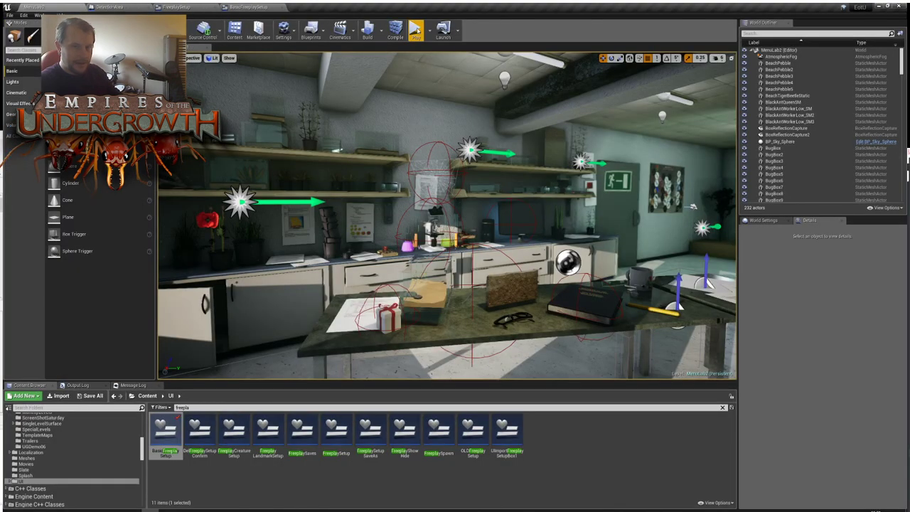
pyautogui.click(416, 32)
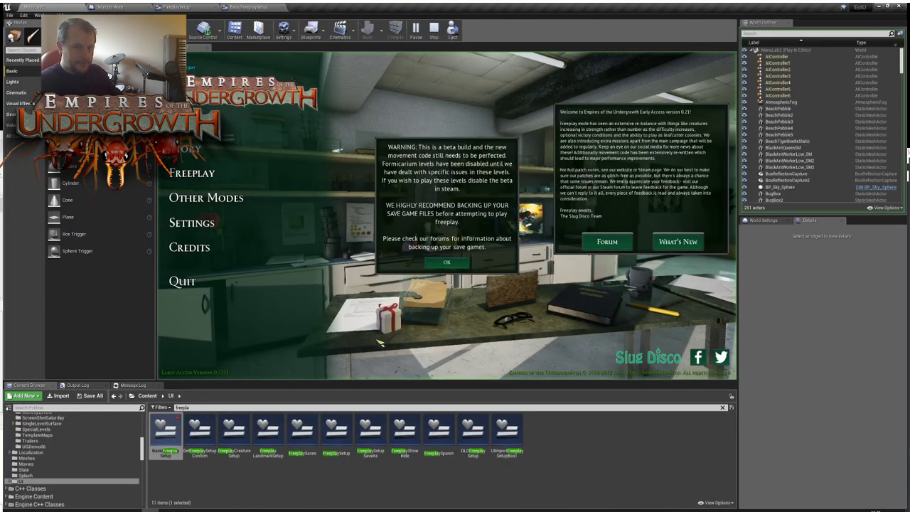
pyautogui.click(200, 174)
pyautogui.click(214, 150)
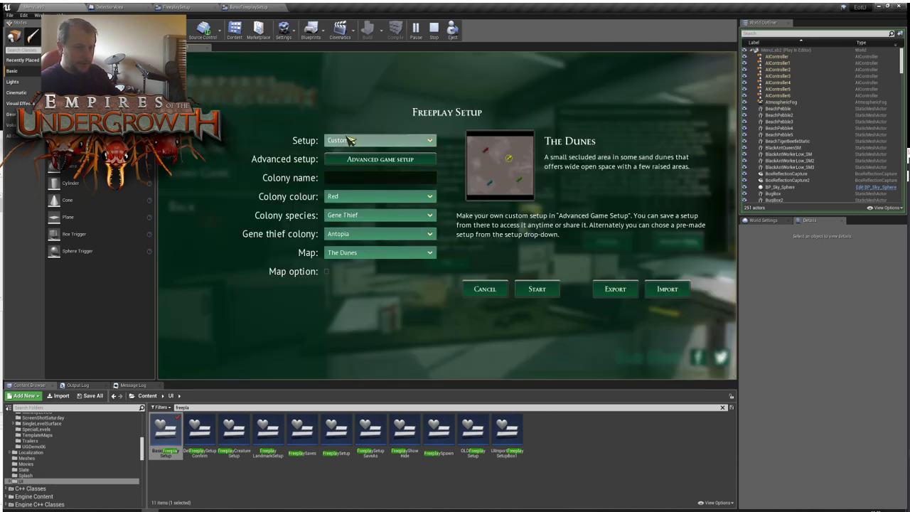
# Check the Setup presets and the start difficulty in the advanced game setup, and end the playtest
pyautogui.click(347, 142)
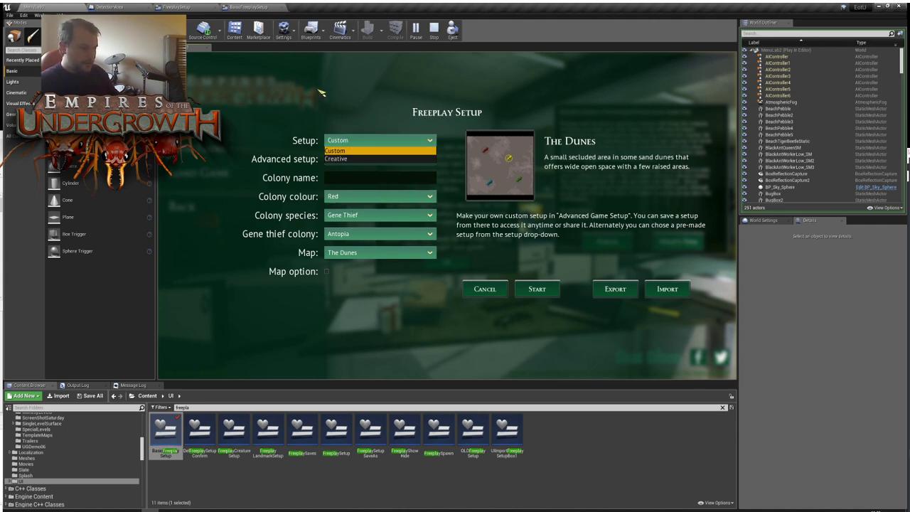
pyautogui.click(279, 105)
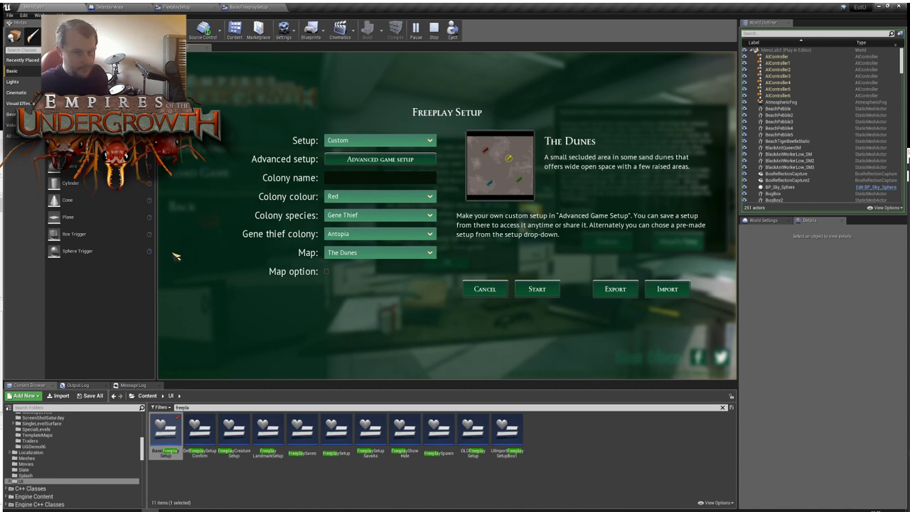
pyautogui.click(416, 161)
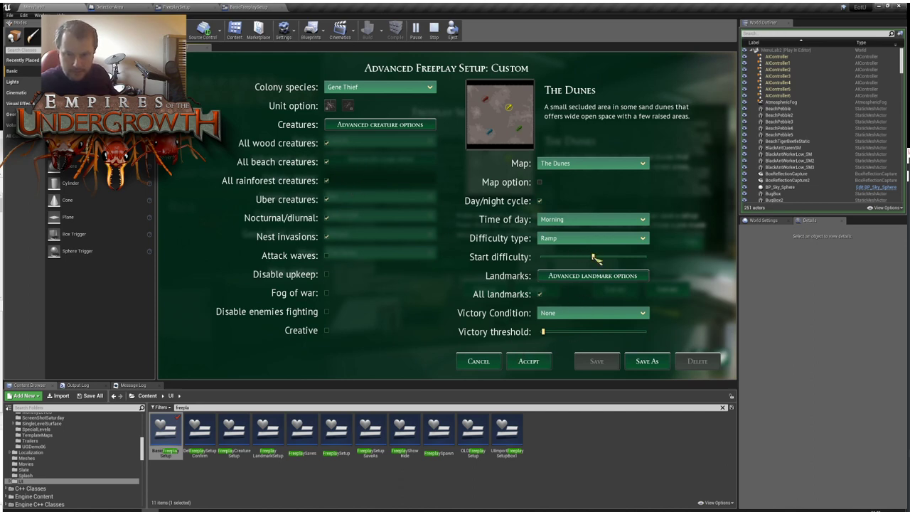
pyautogui.click(490, 361)
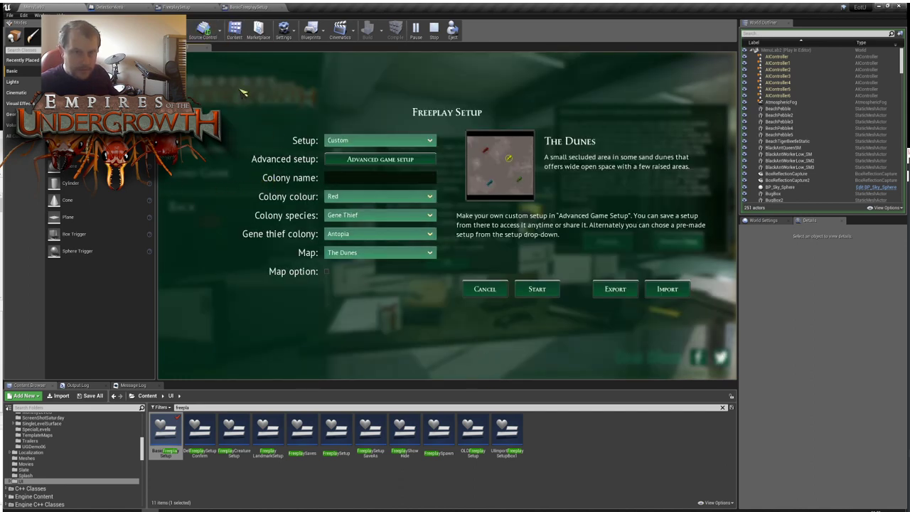
pyautogui.press('Escape')
# Set a breakpoint on the Setup call in the Advanced Setup section of BasicFreeplaySetup's event graph
pyautogui.click(267, 7)
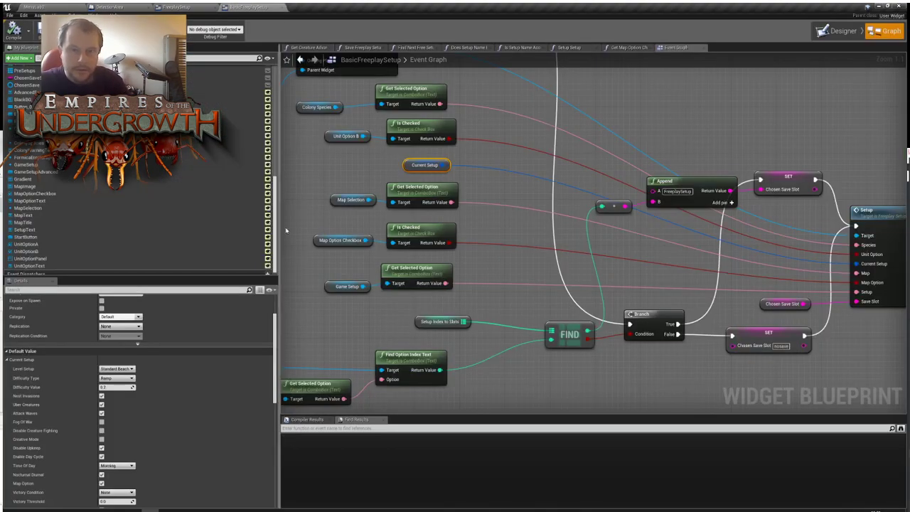
pyautogui.moveTo(522, 165); pyautogui.dragTo(668, 345, button='right')
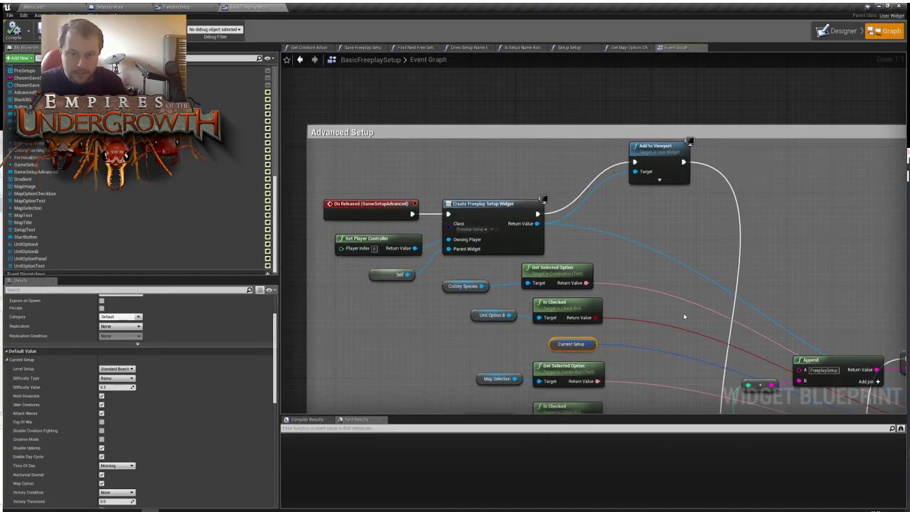
pyautogui.moveTo(679, 312); pyautogui.dragTo(503, 128, button='right')
pyautogui.scroll(1, 32, 400)
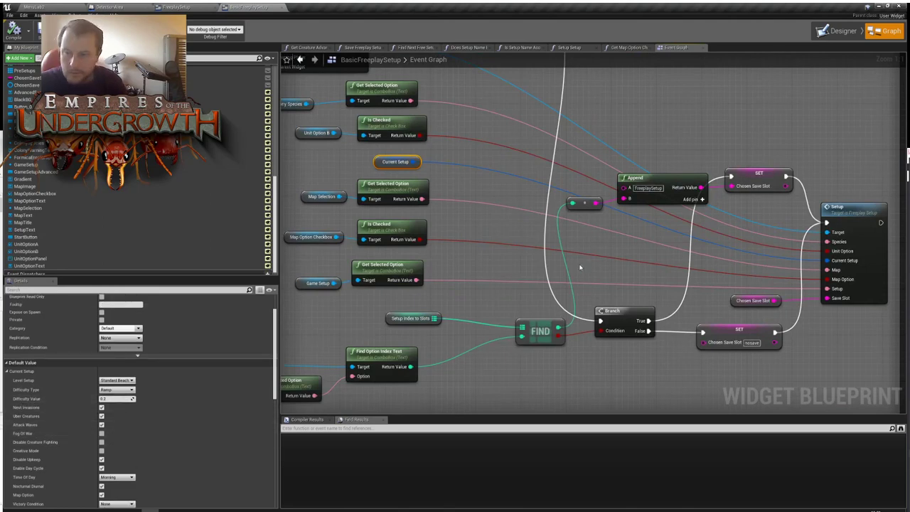
pyautogui.moveTo(498, 209); pyautogui.dragTo(440, 233, button='right')
pyautogui.click(795, 237)
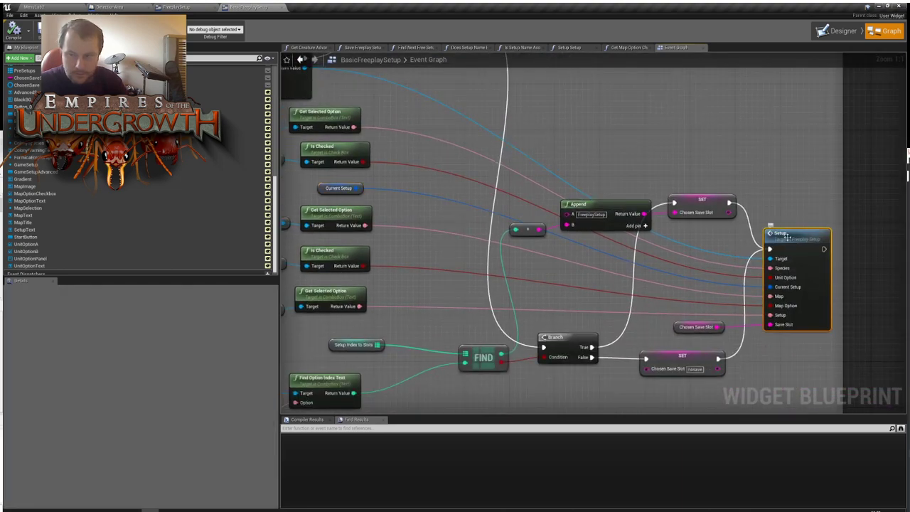
# Playtest the level again and open the advanced game setup of a new freeplay game to reach the breakpoint
pyautogui.click(35, 7)
pyautogui.click(417, 30)
pyautogui.click(416, 28)
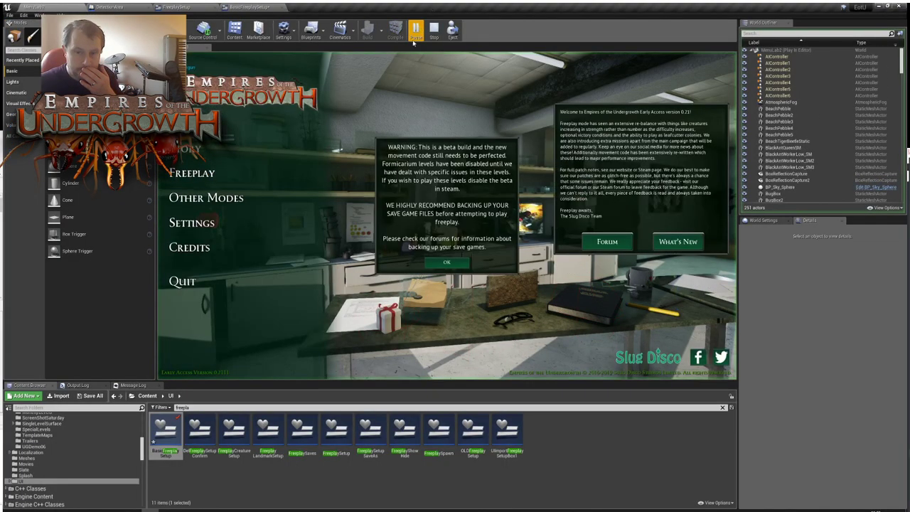
pyautogui.click(213, 169)
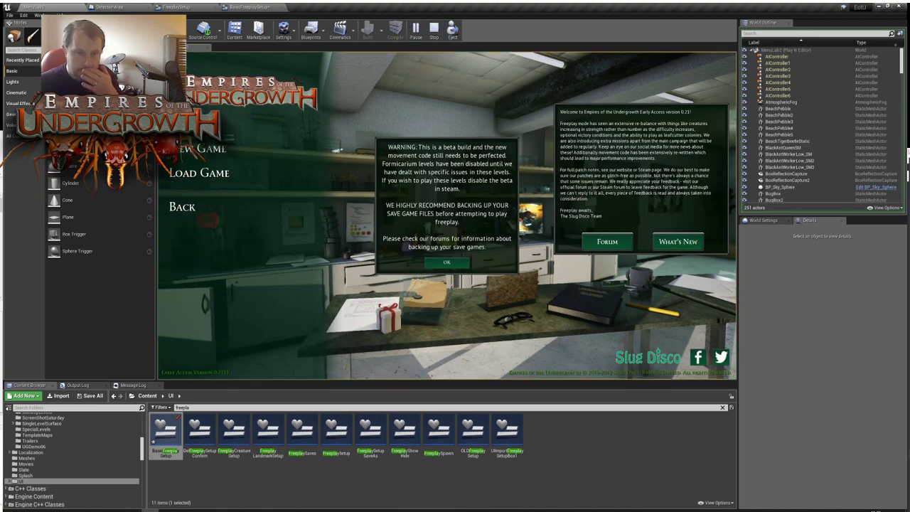
pyautogui.click(190, 153)
pyautogui.click(349, 161)
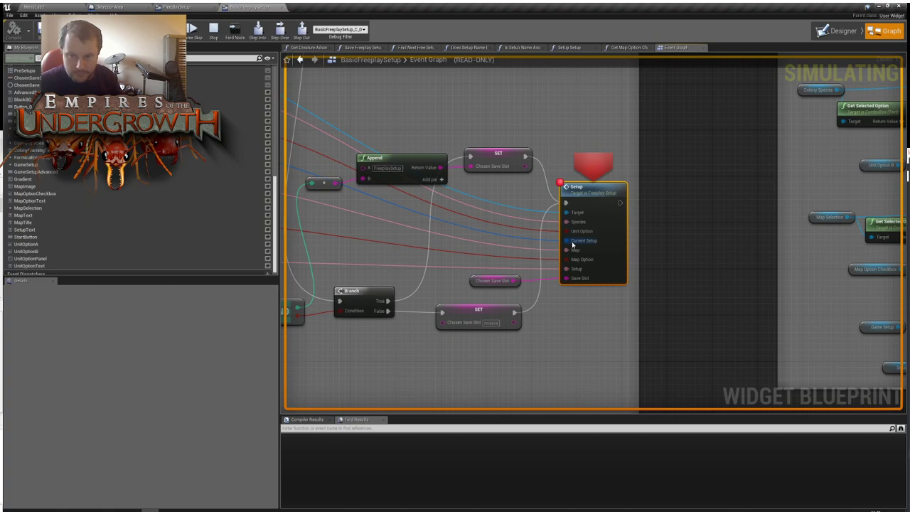
# Inspect the Current Setup variable feeding the paused Setup call and clear the breakpoint on that call
pyautogui.moveTo(573, 244); pyautogui.dragTo(788, 328, button='right')
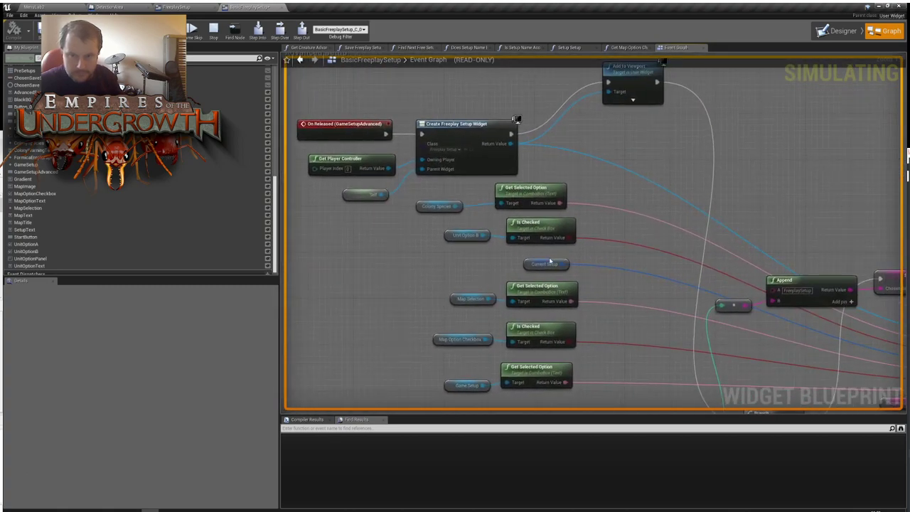
pyautogui.click(527, 264)
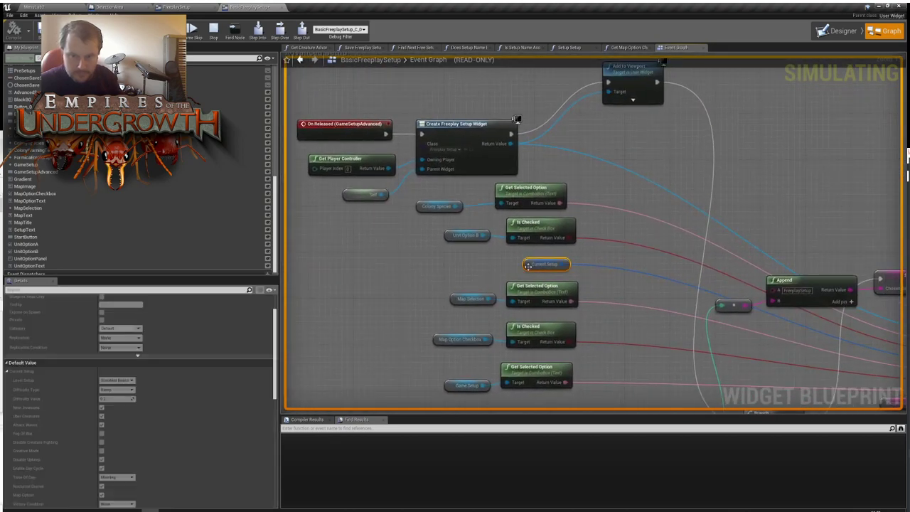
pyautogui.moveTo(654, 297); pyautogui.dragTo(371, 167, button='right')
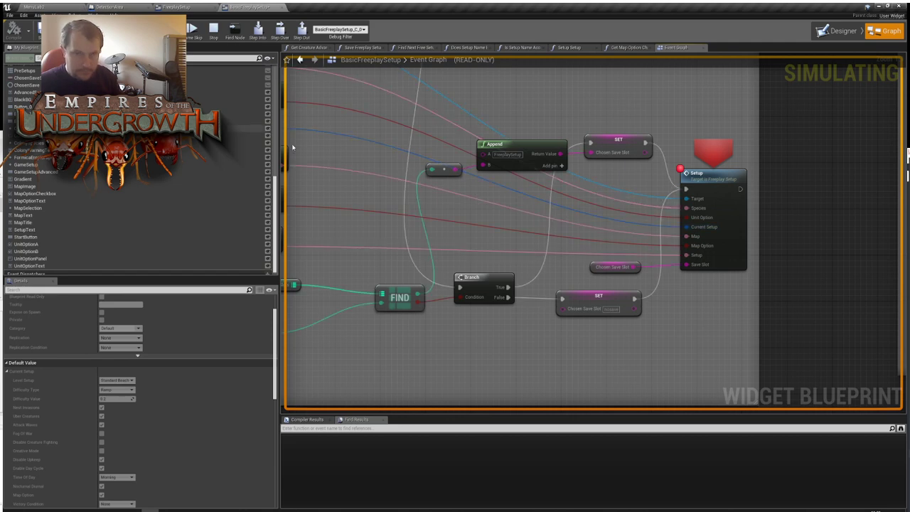
pyautogui.click(688, 186)
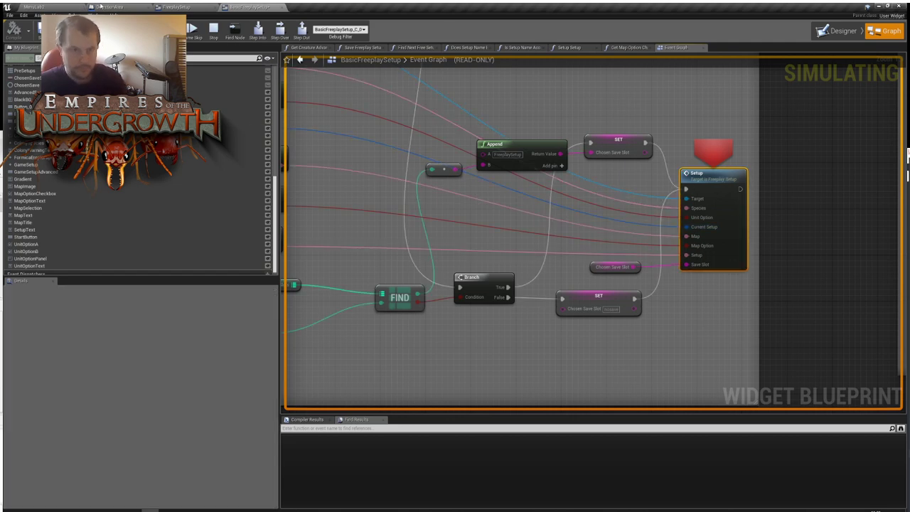
# Try the start difficulty slider at about a third of its range in the running game and stop the playtest
pyautogui.click(50, 7)
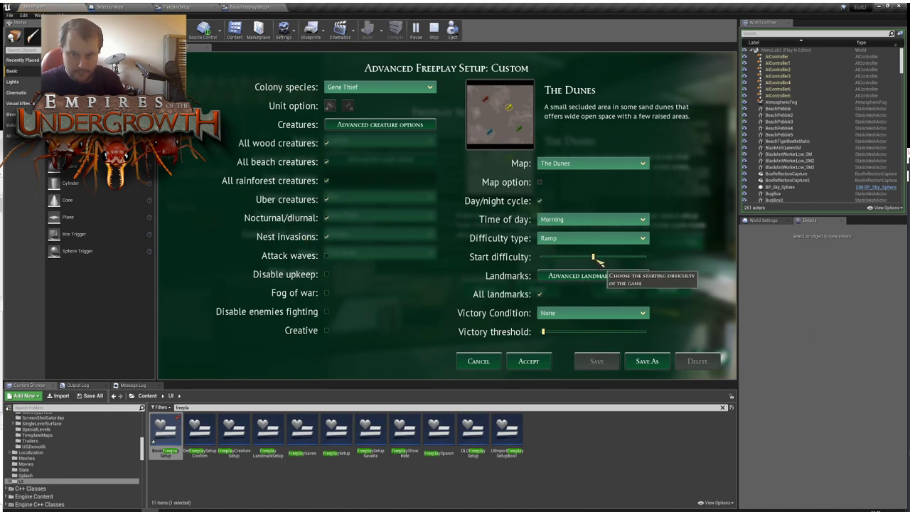
pyautogui.moveTo(593, 257); pyautogui.dragTo(574, 254)
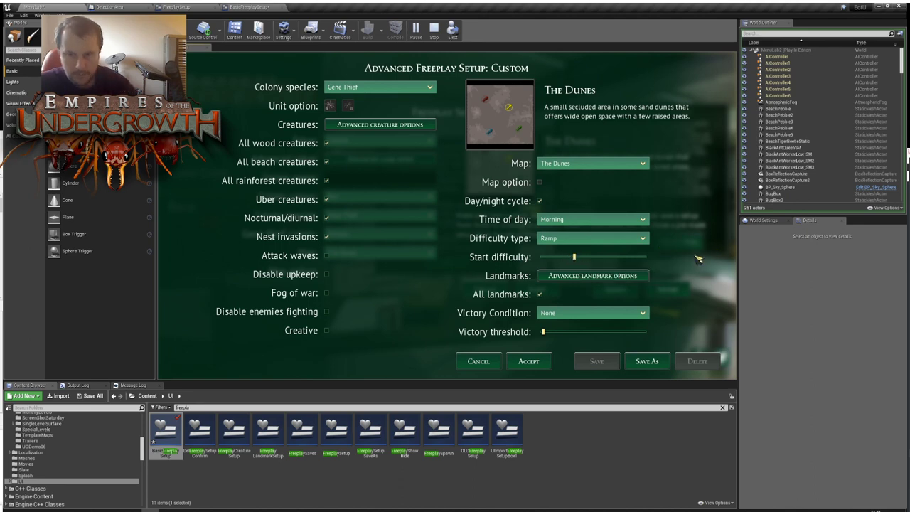
pyautogui.press('Escape')
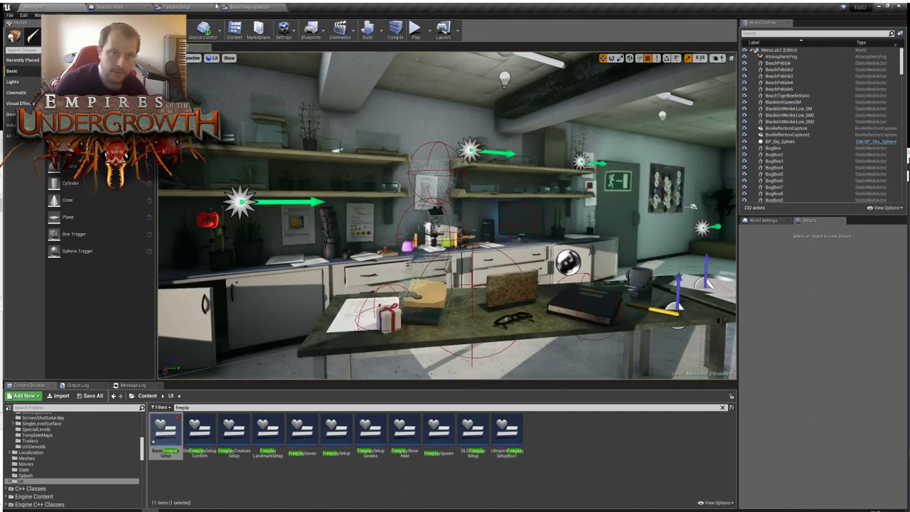
pyautogui.click(181, 7)
pyautogui.click(108, 7)
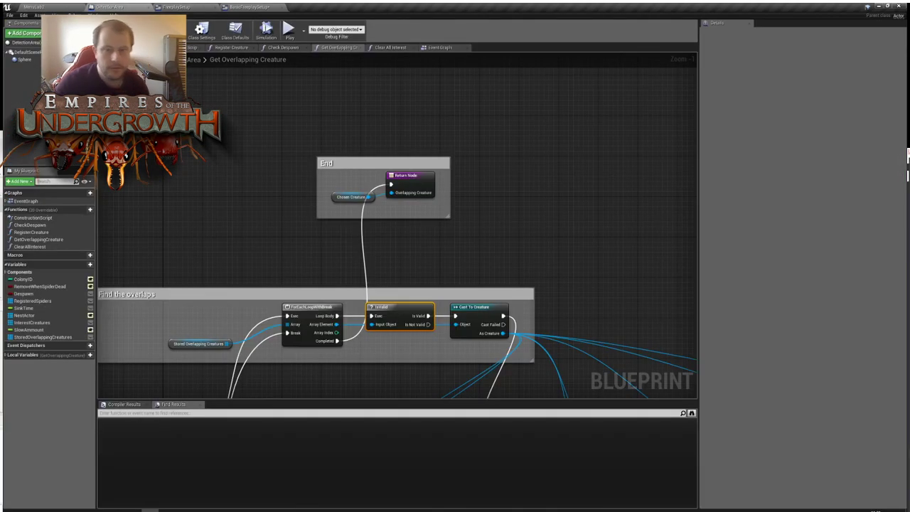
pyautogui.moveTo(552, 356); pyautogui.dragTo(274, 160, button='right')
pyautogui.scroll(-4, 640, 131)
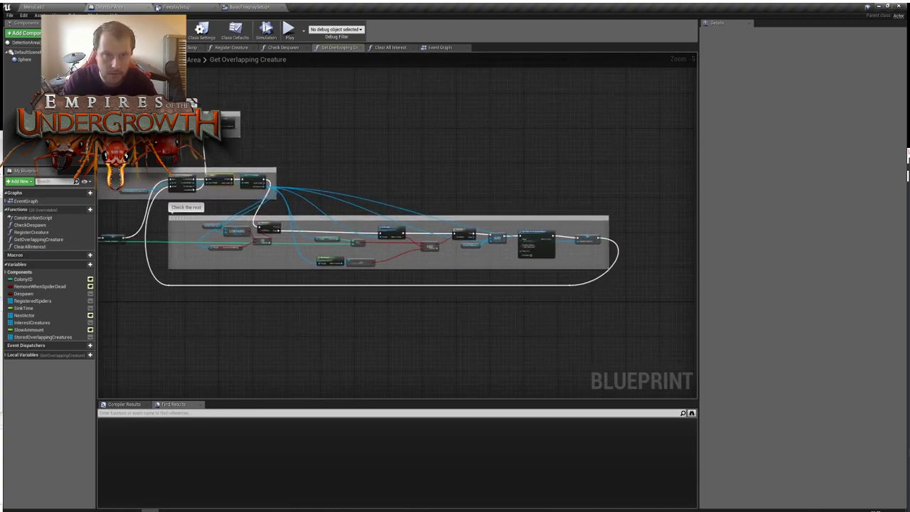
pyautogui.click(66, 6)
pyautogui.click(175, 6)
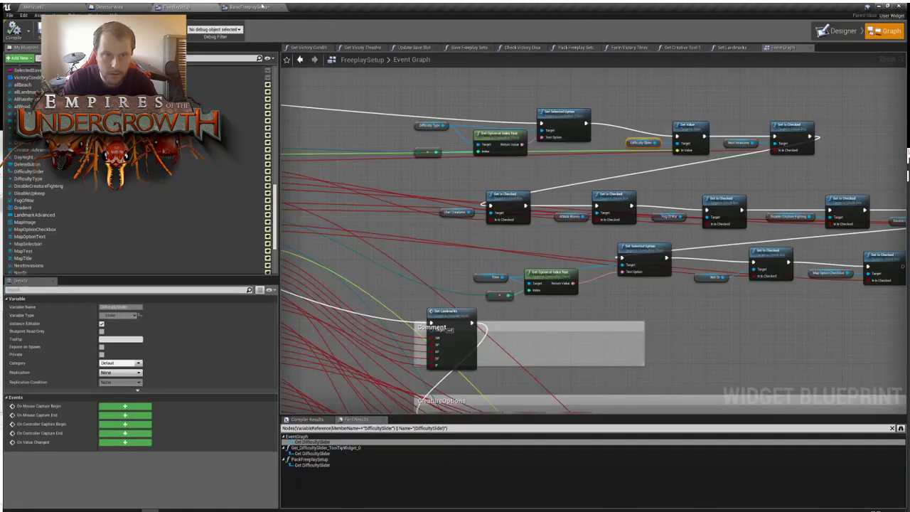
# Open the Setup event in FreeplaySetup from BasicFreeplaySetup's Setup call and trace its input to the Break FreeplaySetup node
pyautogui.click(250, 7)
pyautogui.moveTo(708, 360); pyautogui.dragTo(472, 348, button='right')
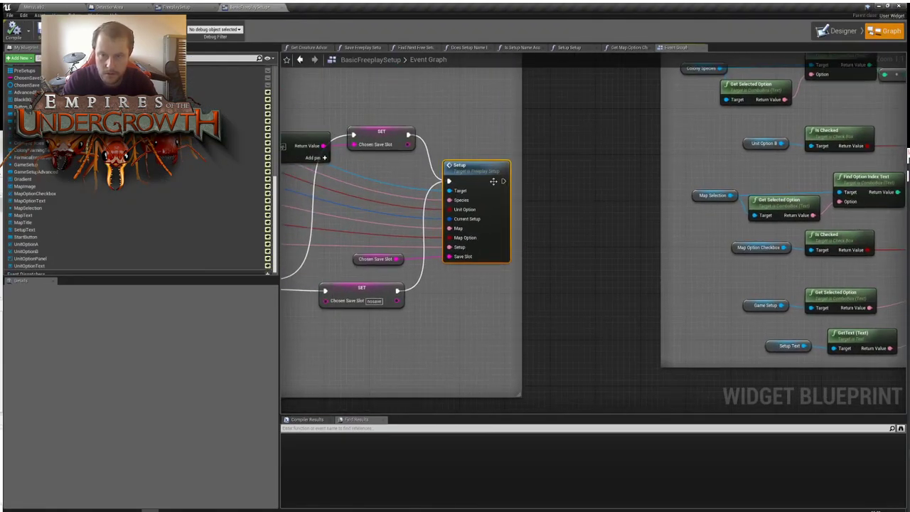
pyautogui.doubleClick(493, 182)
pyautogui.scroll(2, 878, 299)
pyautogui.moveTo(877, 299); pyautogui.dragTo(559, 207, button='right')
pyautogui.moveTo(898, 252); pyautogui.dragTo(537, 206, button='right')
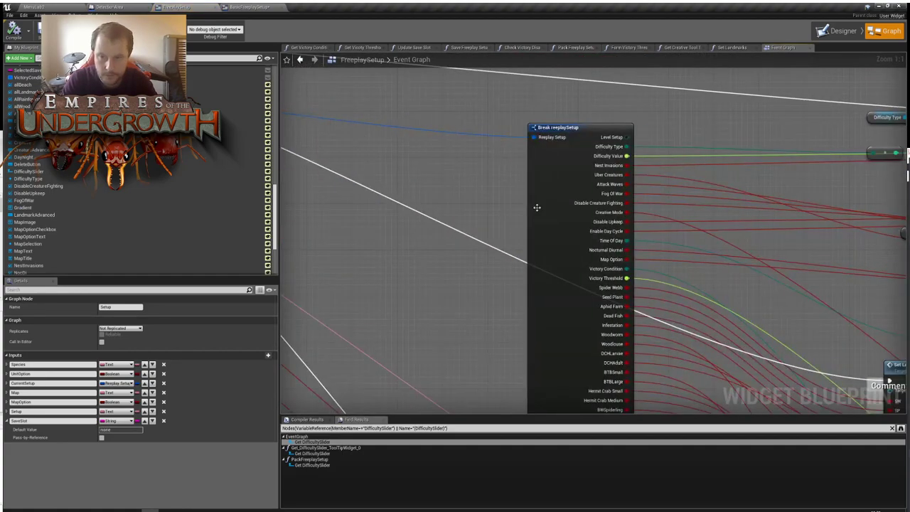
# Open the tooltip widget binding function of the DifficultySlider from the FreeplaySetup widget layout
pyautogui.moveTo(712, 197); pyautogui.dragTo(648, 212, button='right')
pyautogui.click(838, 31)
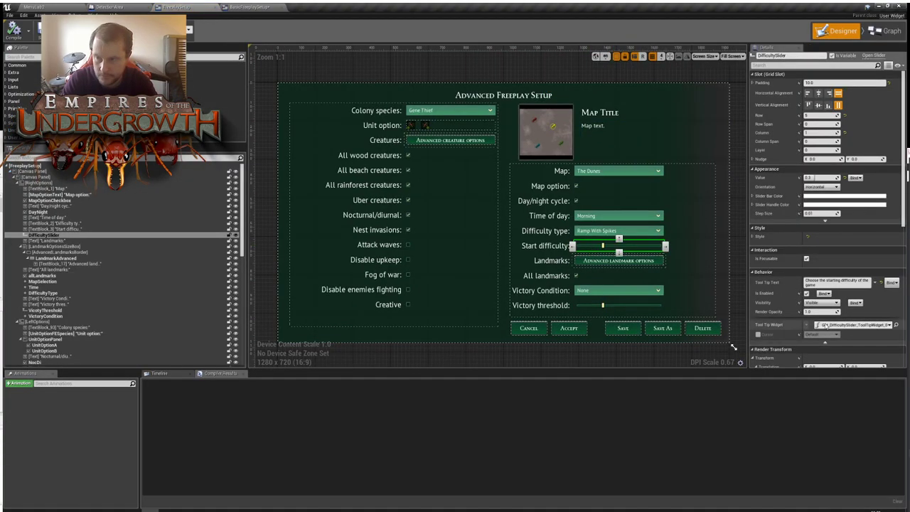
pyautogui.click(897, 325)
pyautogui.moveTo(662, 358); pyautogui.dragTo(600, 349, button='right')
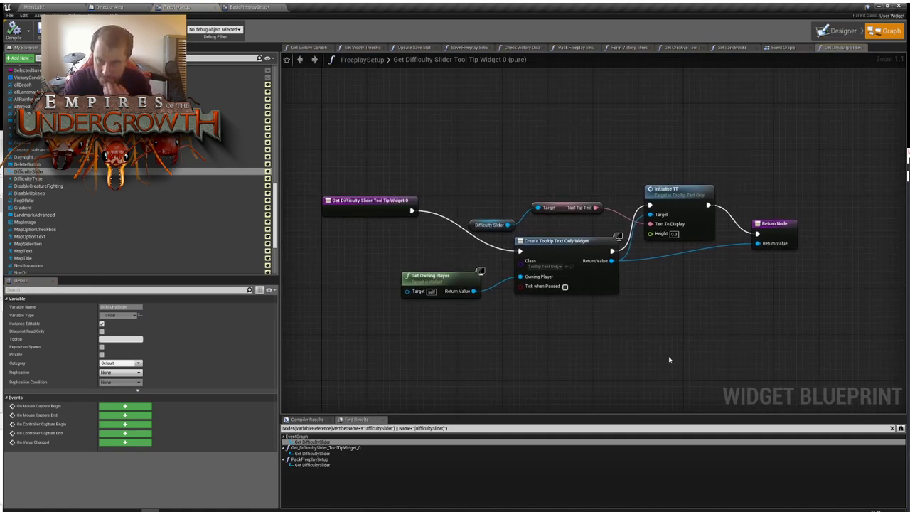
pyautogui.moveTo(729, 385); pyautogui.dragTo(620, 351, button='right')
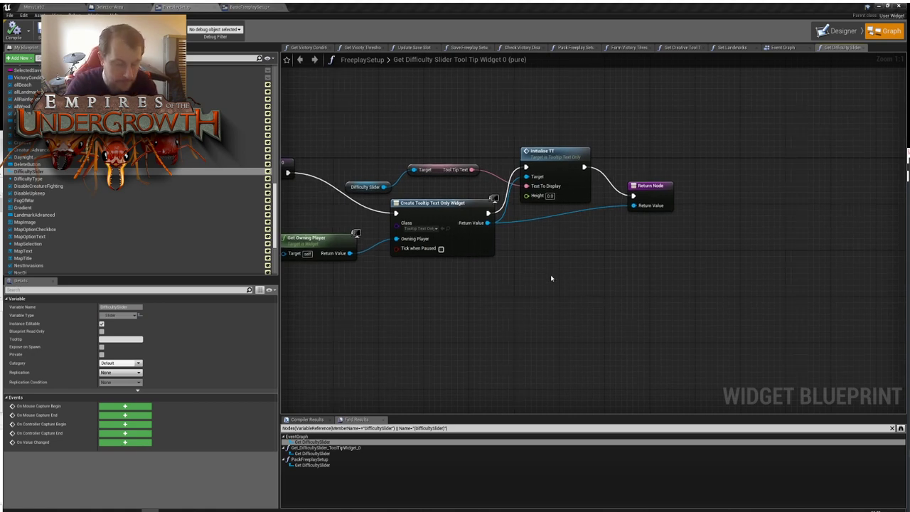
# Add a string Append node fed by the slider's Tool Tip Text, with a colon separator in B and a third input pin
pyautogui.hotkey('ctrl', 'v')
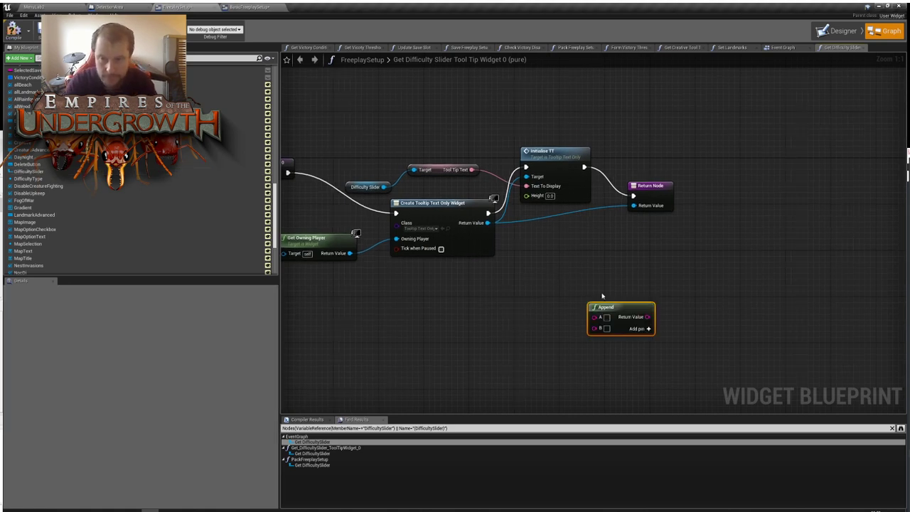
pyautogui.moveTo(514, 269); pyautogui.dragTo(575, 282, button='right')
pyautogui.moveTo(533, 182); pyautogui.dragTo(654, 331)
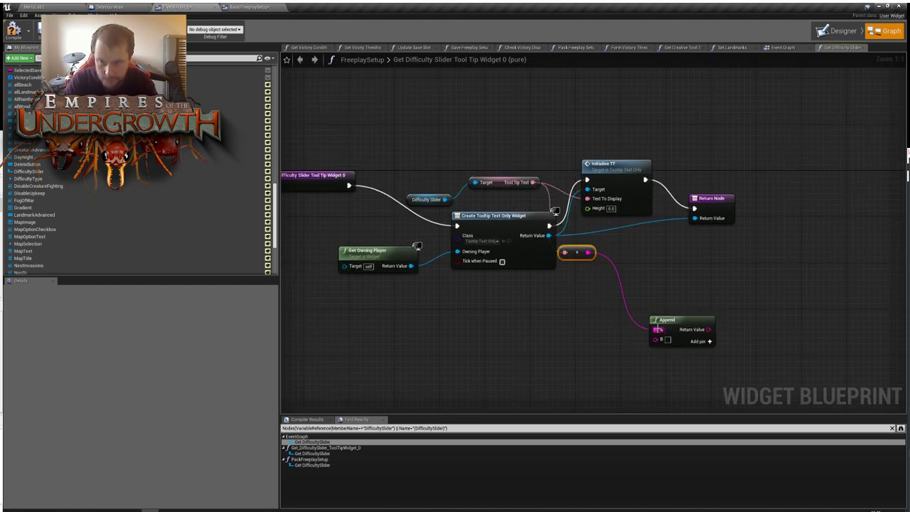
pyautogui.moveTo(677, 319); pyautogui.dragTo(643, 250)
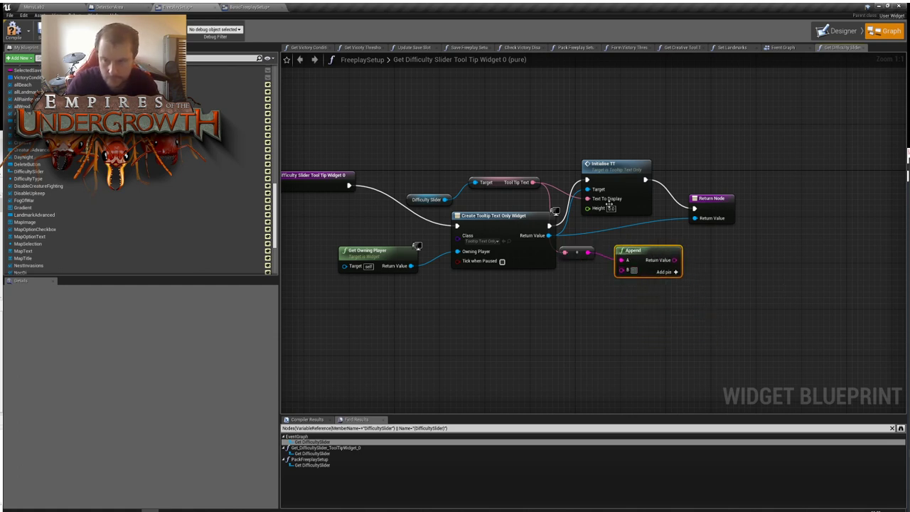
pyautogui.click(676, 272)
pyautogui.moveTo(722, 133); pyautogui.dragTo(759, 143, button='right')
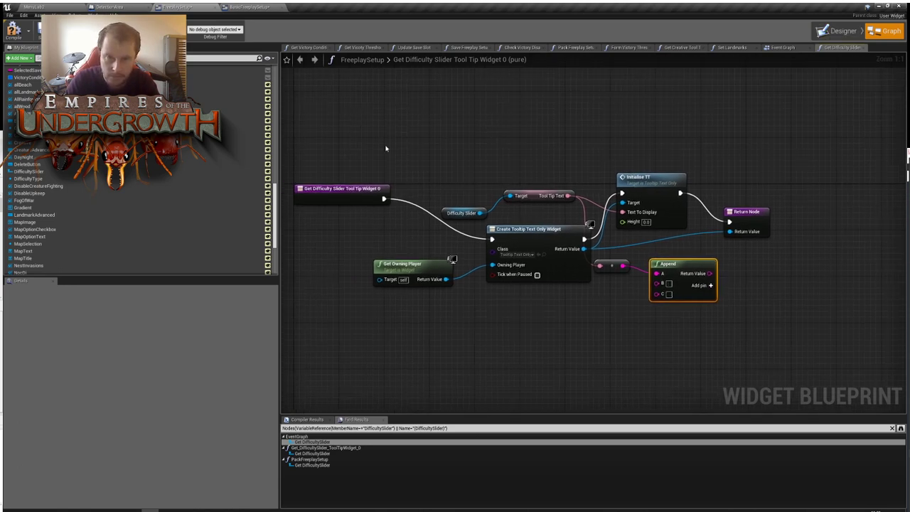
pyautogui.moveTo(431, 159); pyautogui.dragTo(484, 152, button='right')
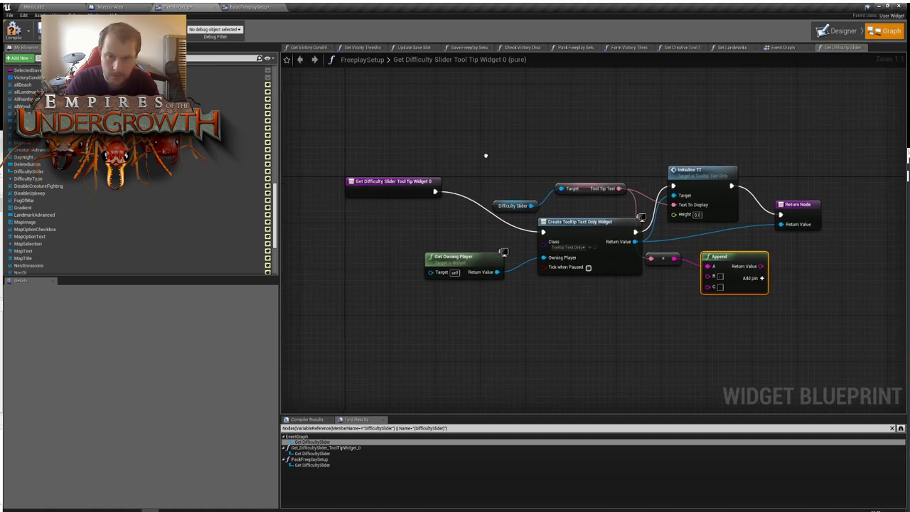
# Add a Difficulty Slider reference below the tooltip graph and read its current value with a Get Value node
pyautogui.click(840, 32)
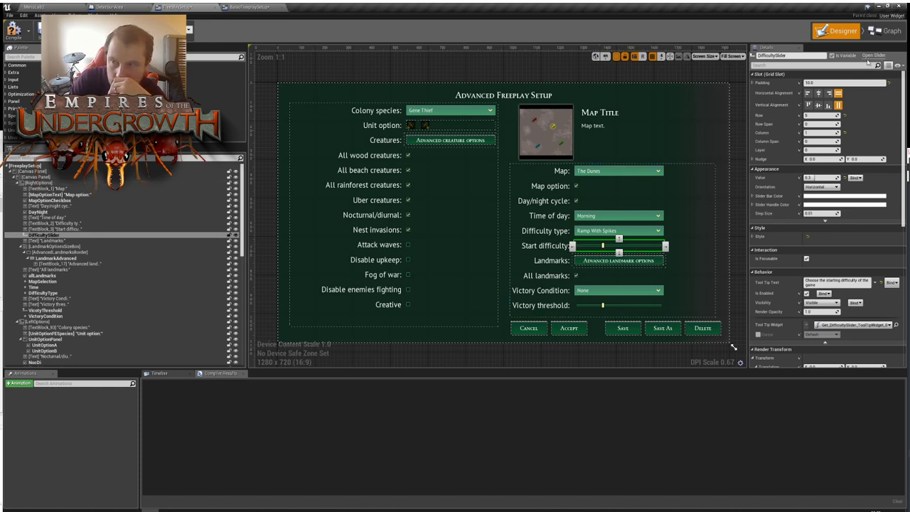
pyautogui.click(887, 31)
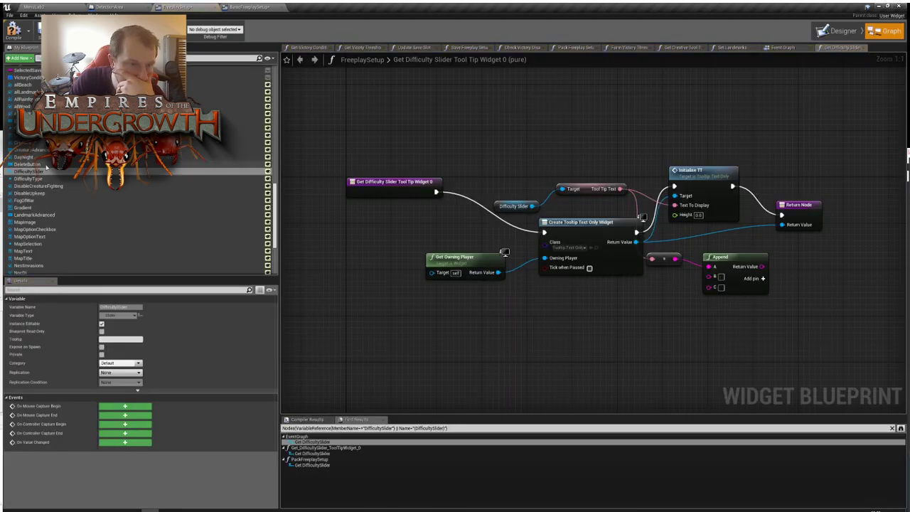
pyautogui.click(56, 173)
pyautogui.moveTo(553, 339); pyautogui.dragTo(628, 337)
pyautogui.click(563, 344)
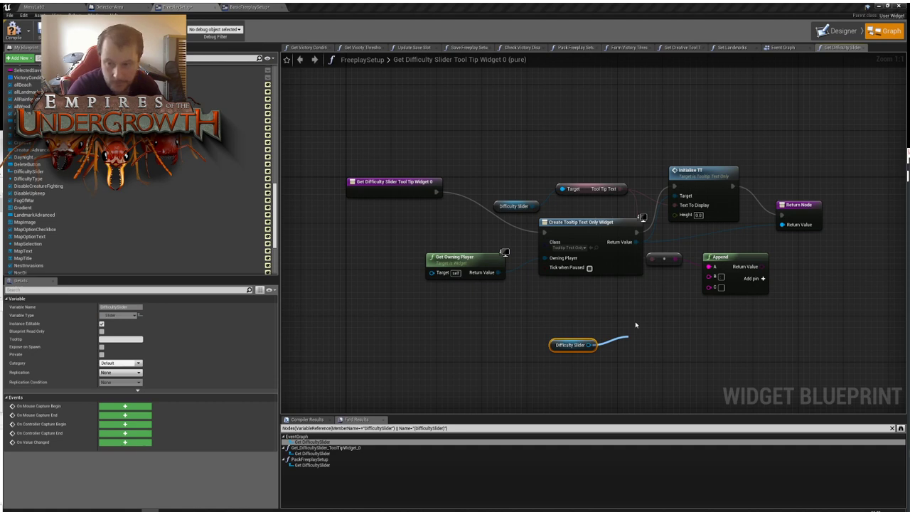
pyautogui.click(636, 324)
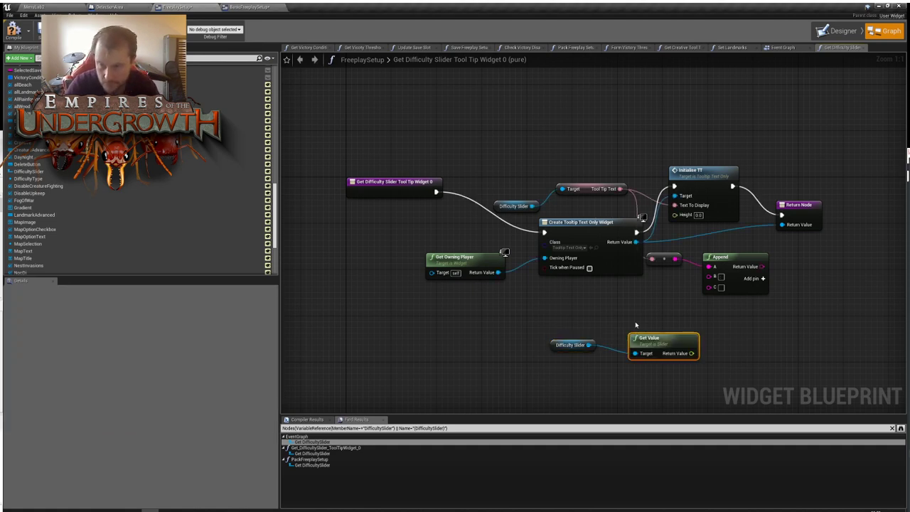
# Multiply the slider's Get Value result by 100 and arrange the three nodes below the Create Tooltip node
pyautogui.moveTo(659, 337); pyautogui.dragTo(720, 357)
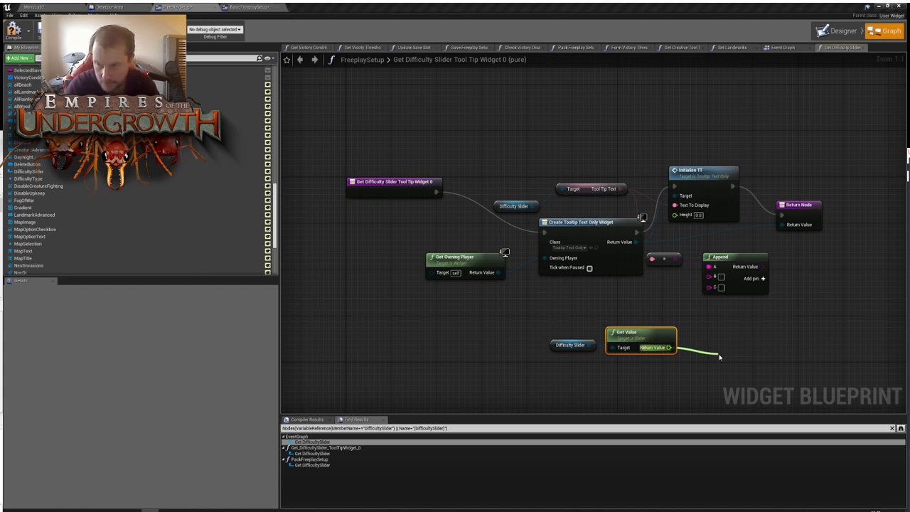
pyautogui.click(790, 408)
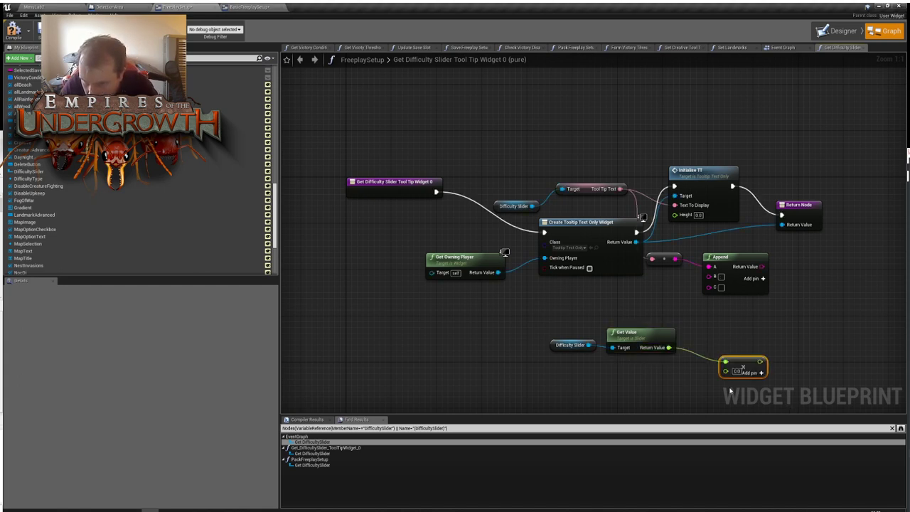
pyautogui.click(737, 372)
pyautogui.write('100')
pyautogui.press('Return')
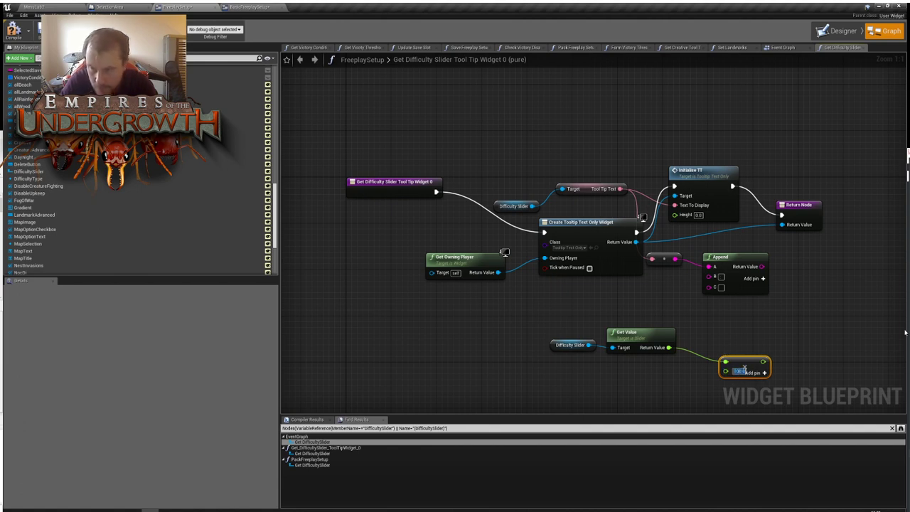
pyautogui.press('Return')
pyautogui.moveTo(737, 365); pyautogui.dragTo(707, 354)
pyautogui.moveTo(587, 310); pyautogui.dragTo(609, 344)
pyautogui.click(647, 379)
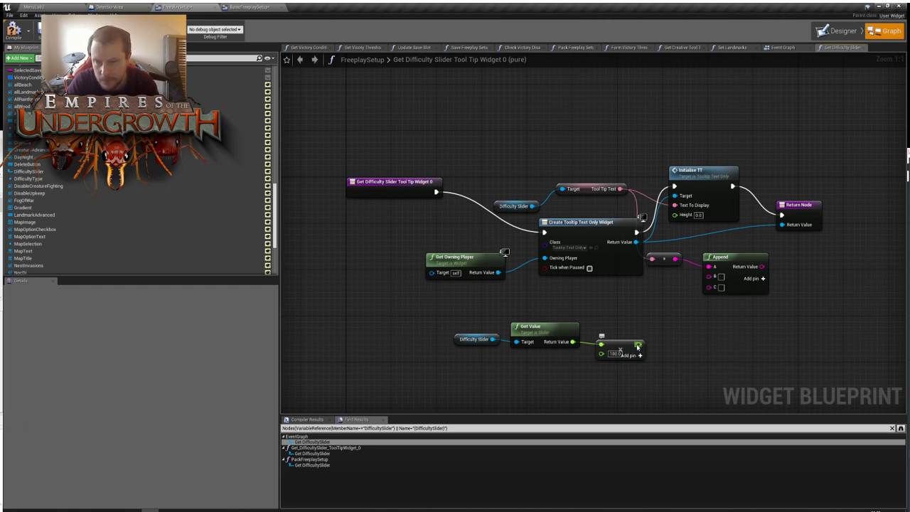
# Convert the multiplied value with a ToText (float) node and set its Maximum Fractional Digits to 0
pyautogui.moveTo(638, 347); pyautogui.dragTo(658, 310)
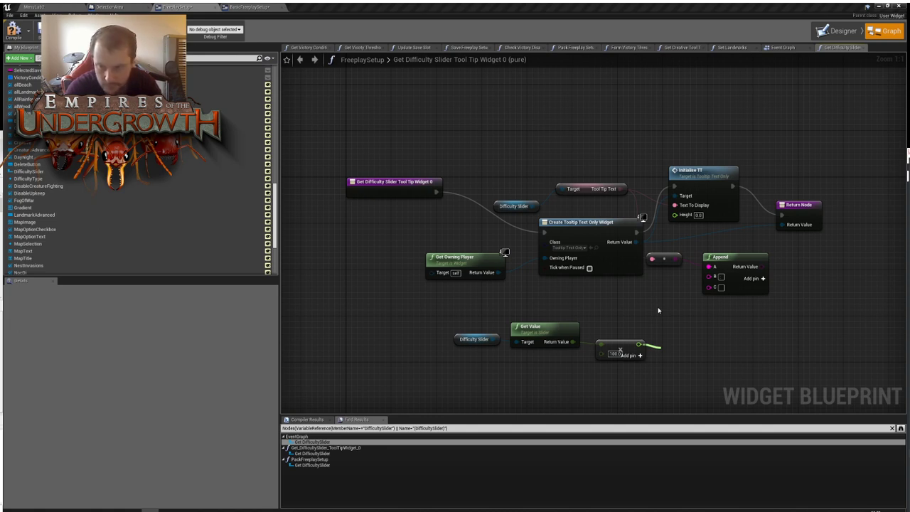
pyautogui.press('Return')
pyautogui.click(707, 376)
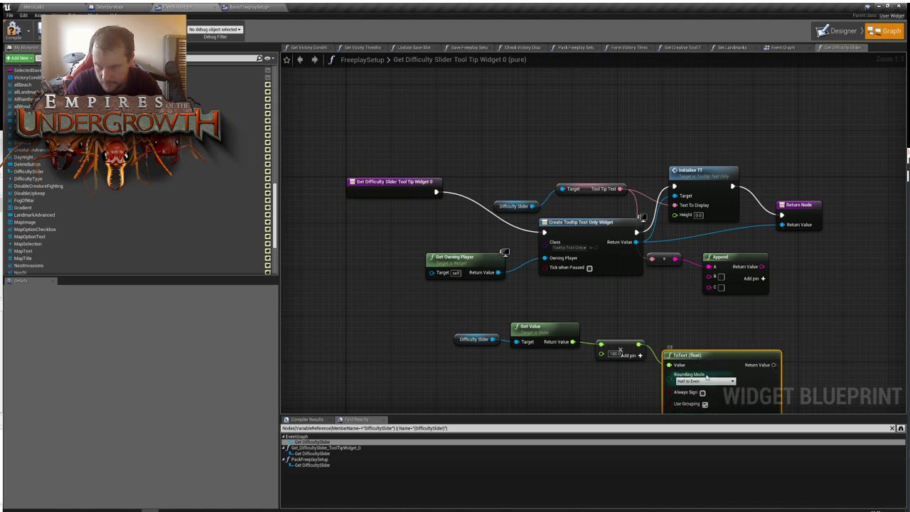
pyautogui.moveTo(813, 368); pyautogui.dragTo(780, 209, button='right')
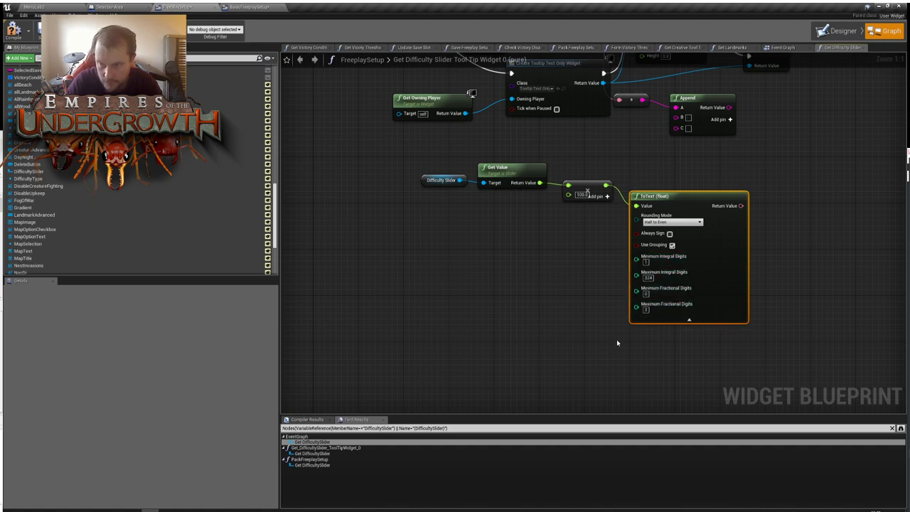
pyautogui.click(647, 310)
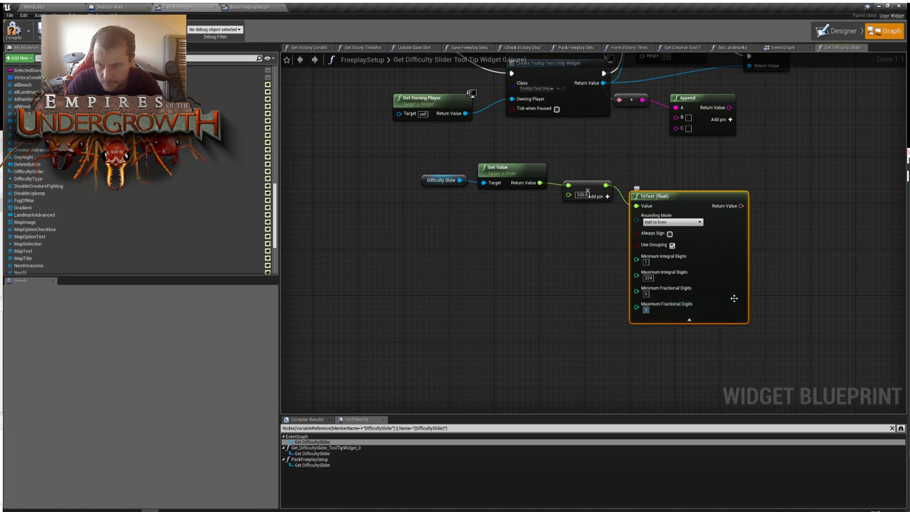
pyautogui.write('0')
pyautogui.click(786, 204)
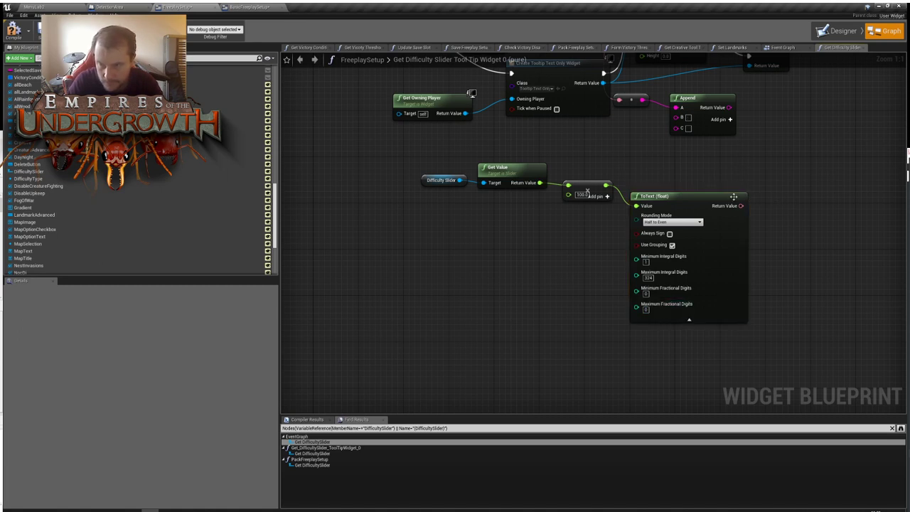
# Connect the converted value to Append input C and add a fourth input D containing "%"
pyautogui.moveTo(706, 197); pyautogui.dragTo(677, 129)
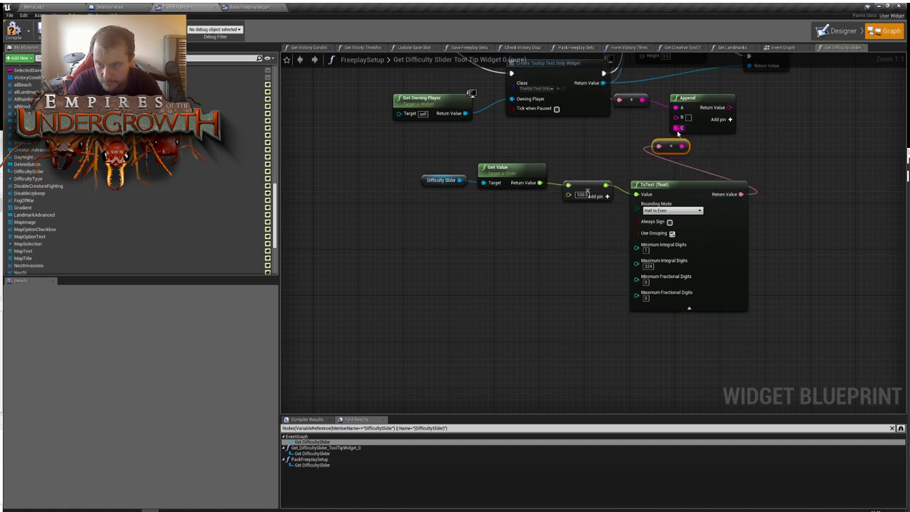
pyautogui.click(721, 120)
pyautogui.moveTo(690, 103); pyautogui.dragTo(723, 109)
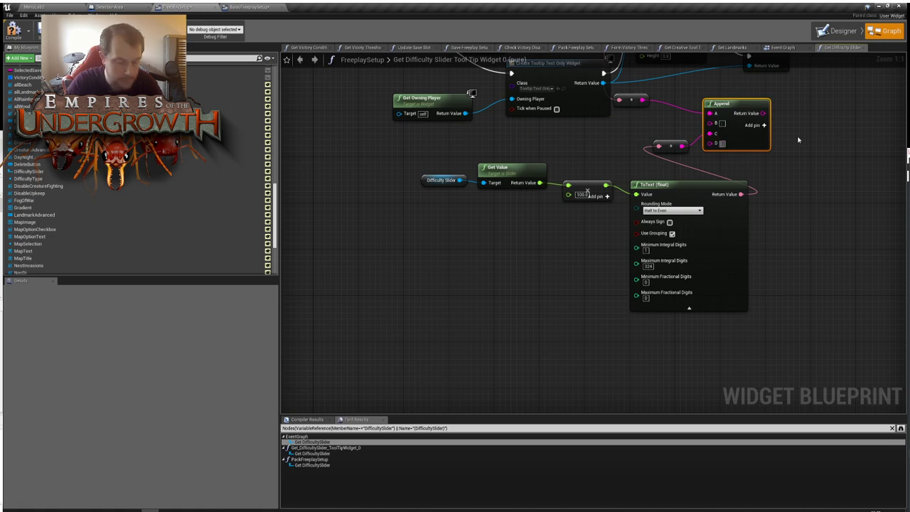
pyautogui.write('%')
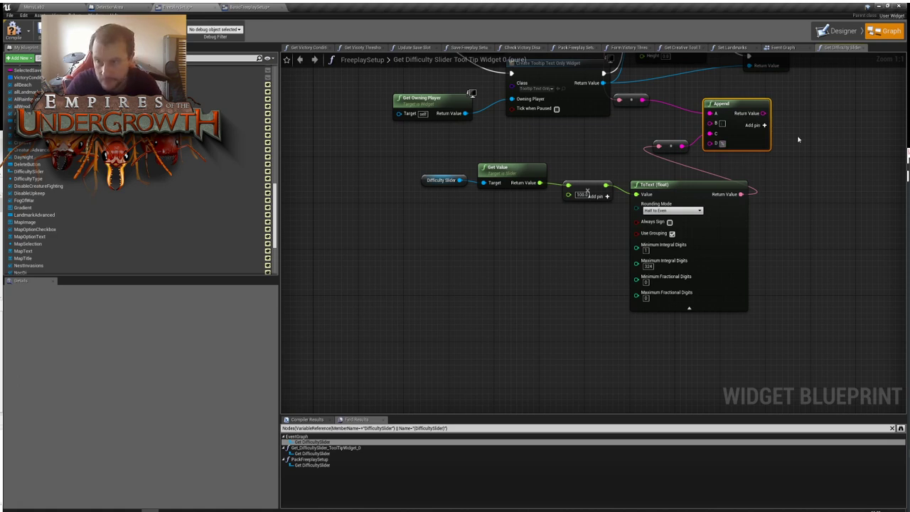
pyautogui.click(798, 140)
# Make room before Initialise TT, wire the Append result through ToText (string) into Text To Display, and compile the blueprint
pyautogui.moveTo(798, 140); pyautogui.dragTo(640, 267, button='right')
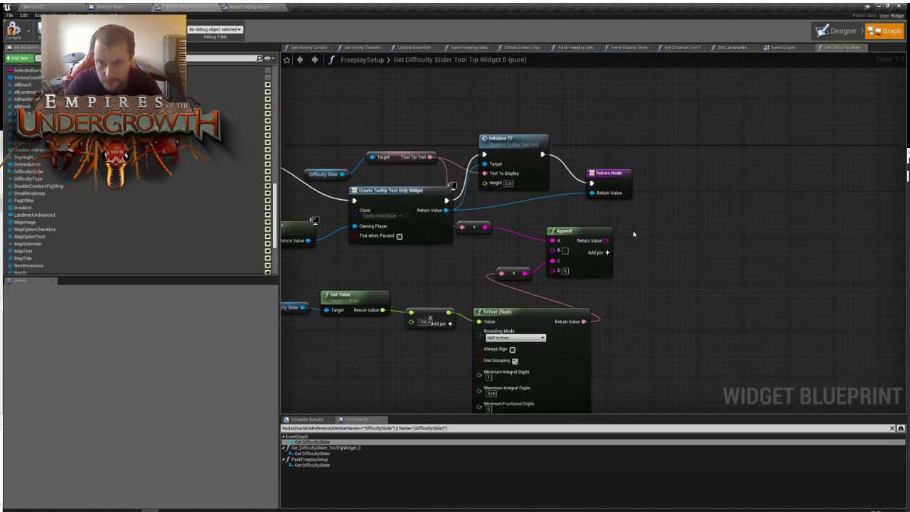
pyautogui.moveTo(473, 98); pyautogui.dragTo(834, 173)
pyautogui.moveTo(606, 240); pyautogui.dragTo(710, 167)
pyautogui.click(679, 253)
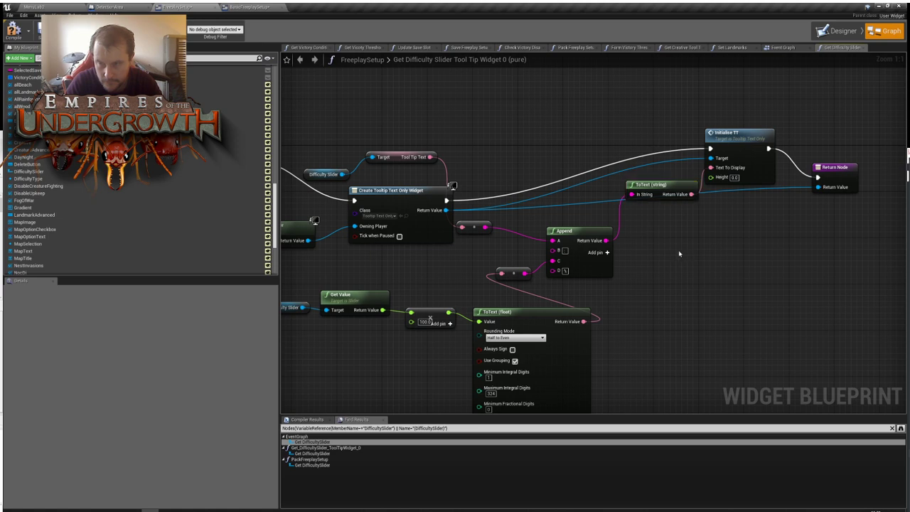
pyautogui.moveTo(606, 245); pyautogui.dragTo(632, 168, button='right')
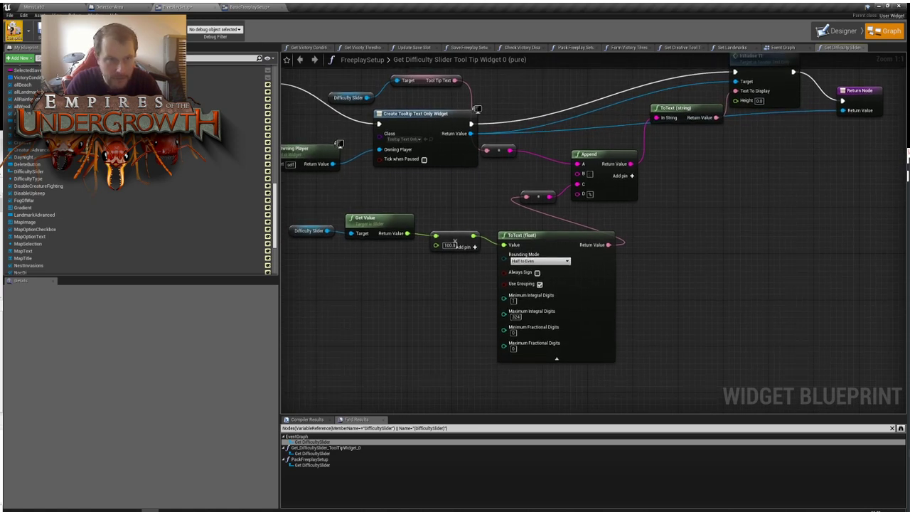
pyautogui.press('F7')
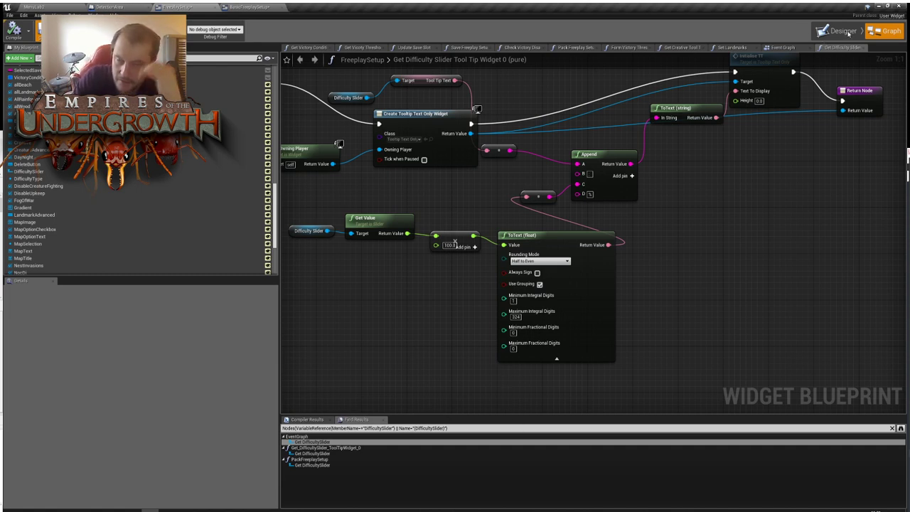
# Playtest the menu level again and open the advanced setup of a new freeplay game
pyautogui.click(845, 31)
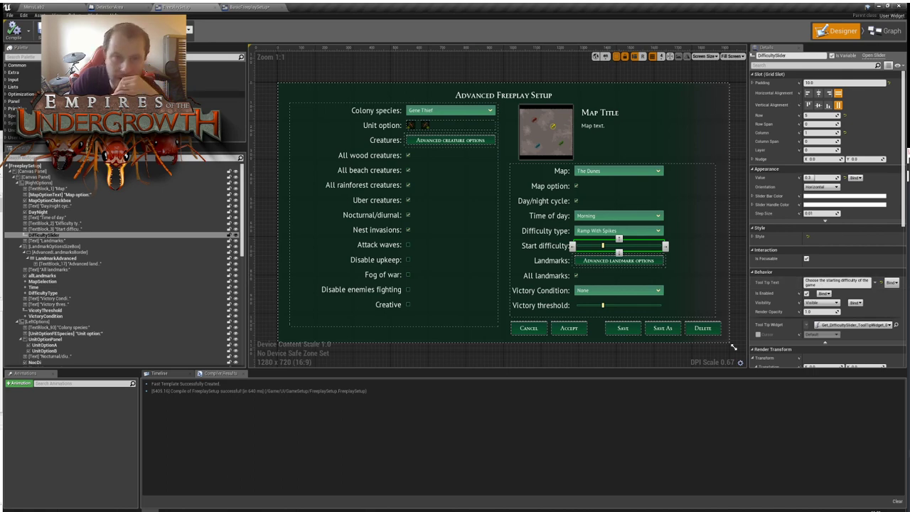
pyautogui.click(37, 7)
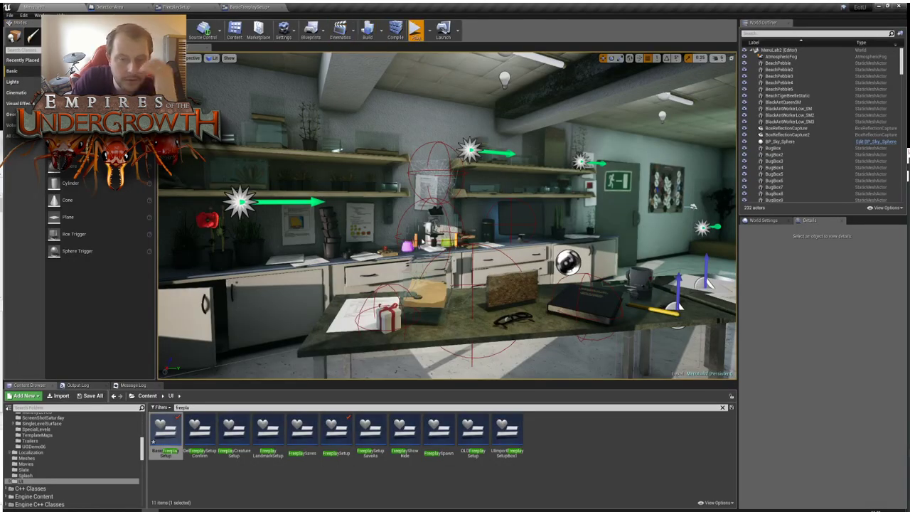
pyautogui.click(415, 30)
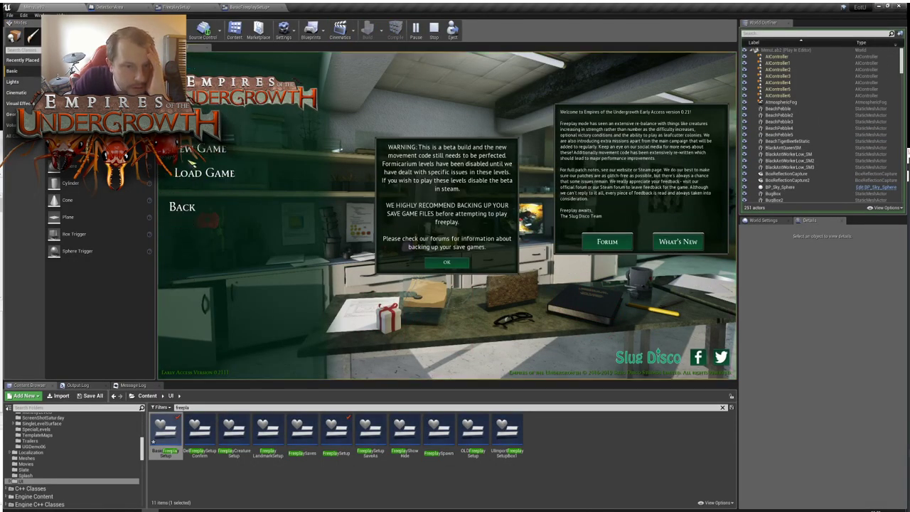
pyautogui.click(198, 151)
pyautogui.click(326, 161)
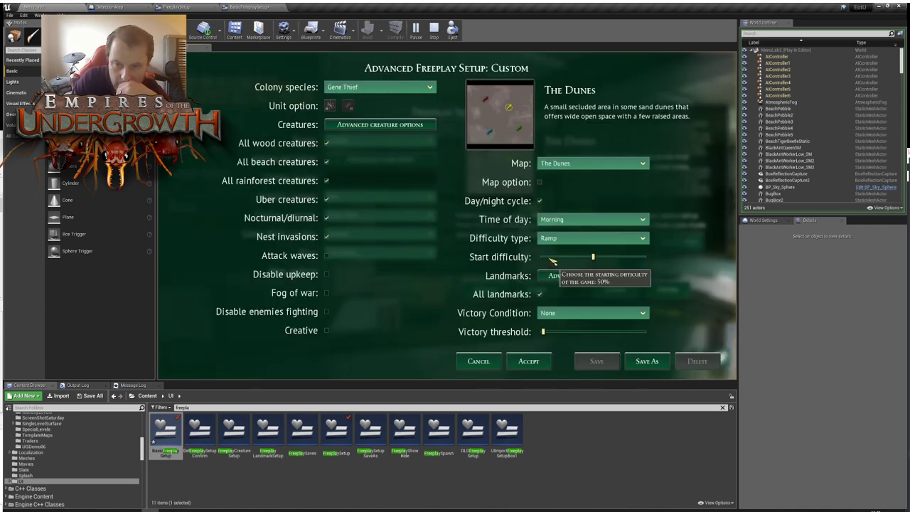
# Test the start difficulty slider at several positions, try the victory threshold slider with the Biomass victory condition, and end the playtest
pyautogui.moveTo(593, 258); pyautogui.dragTo(567, 258)
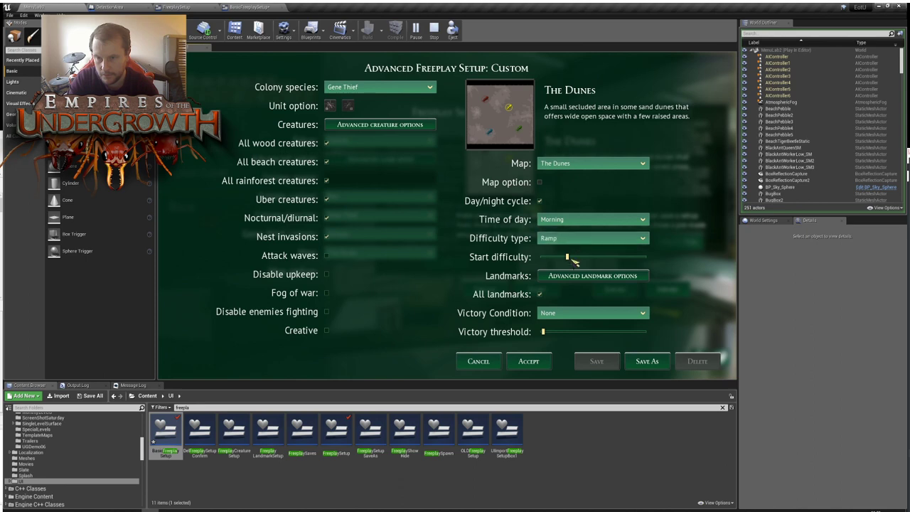
pyautogui.moveTo(571, 261); pyautogui.dragTo(604, 260)
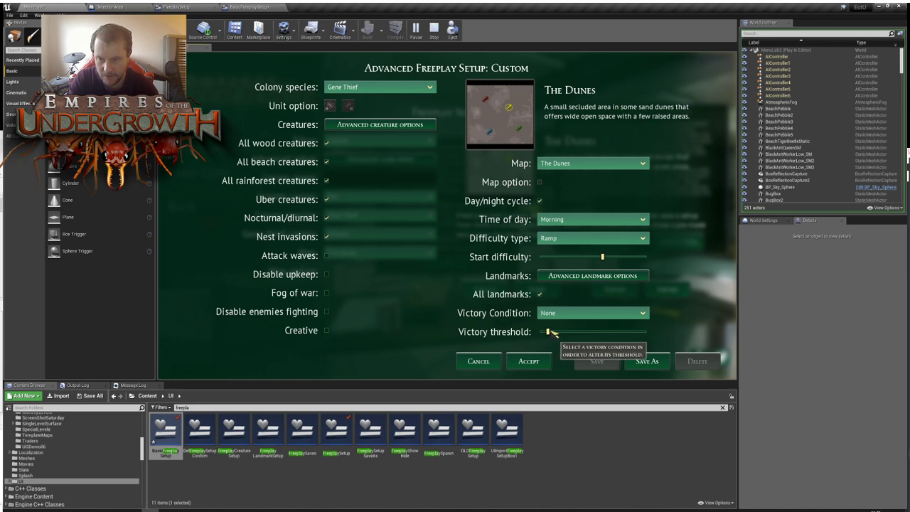
pyautogui.click(572, 318)
pyautogui.click(569, 320)
pyautogui.click(567, 317)
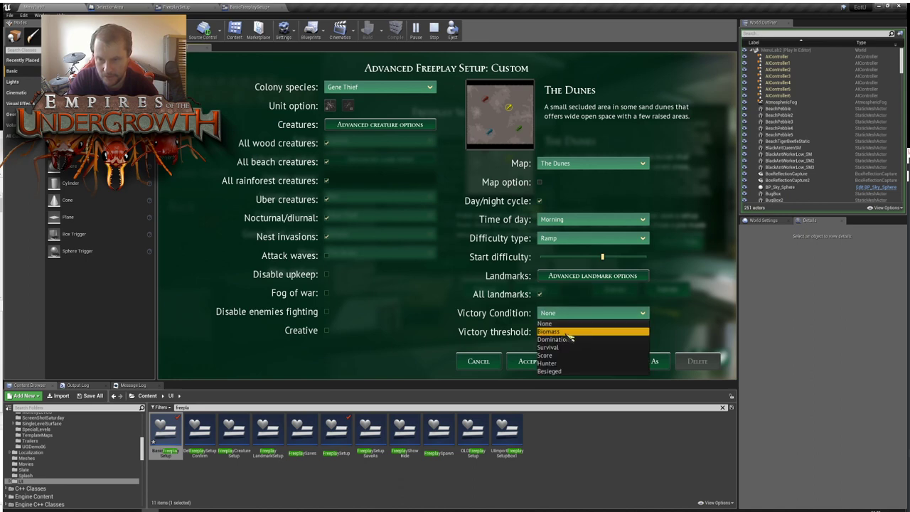
pyautogui.click(560, 330)
pyautogui.moveTo(549, 334); pyautogui.dragTo(576, 334)
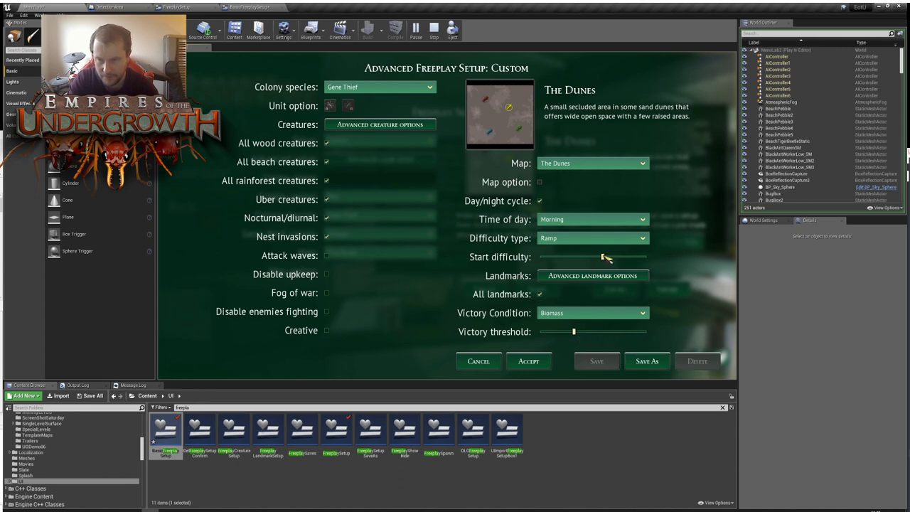
pyautogui.moveTo(604, 258); pyautogui.dragTo(567, 257)
pyautogui.press('Escape')
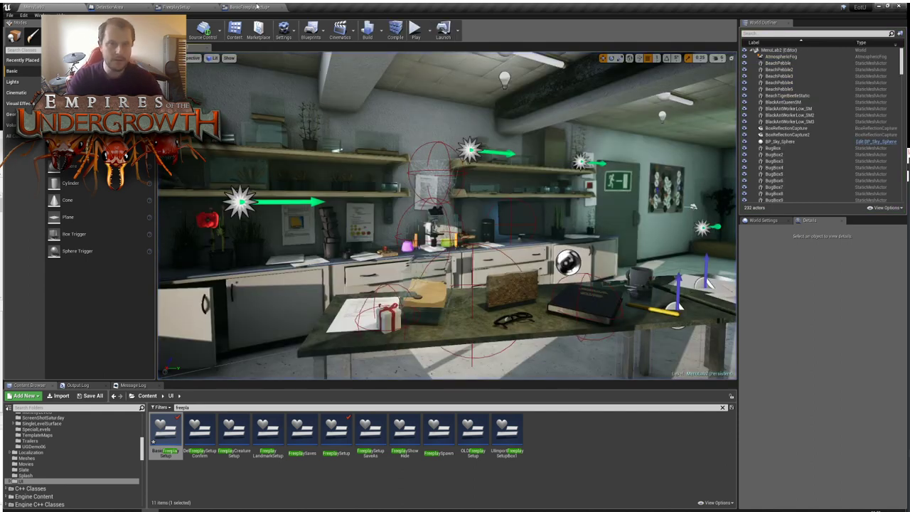
# Open the victory threshold slider's tooltip widget function from the FreeplaySetup blueprint and examine its nodes
pyautogui.click(259, 7)
pyautogui.click(177, 7)
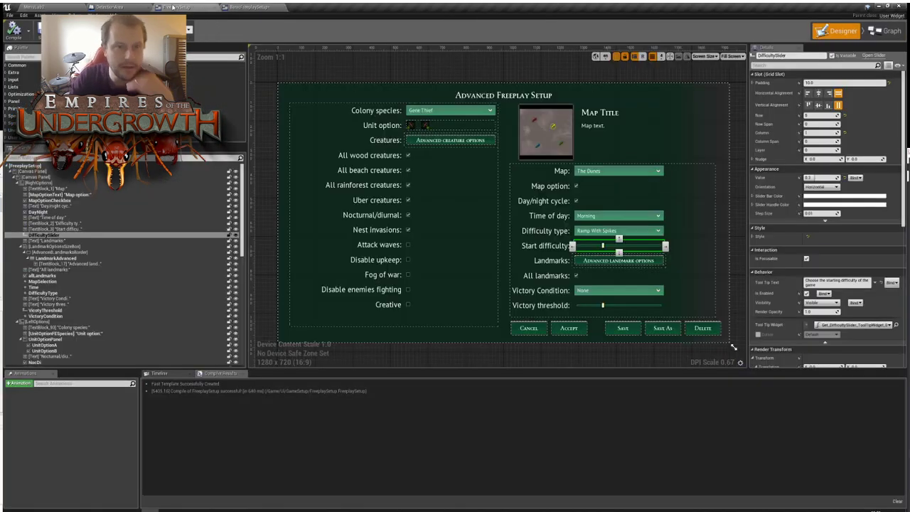
pyautogui.click(117, 7)
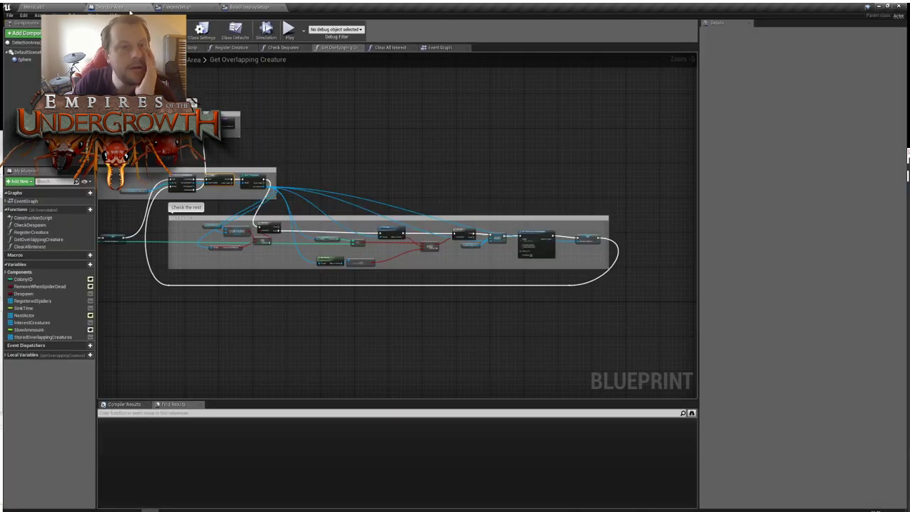
pyautogui.click(222, 7)
pyautogui.moveTo(563, 310); pyautogui.dragTo(389, 194, button='right')
pyautogui.scroll(-2, 589, 369)
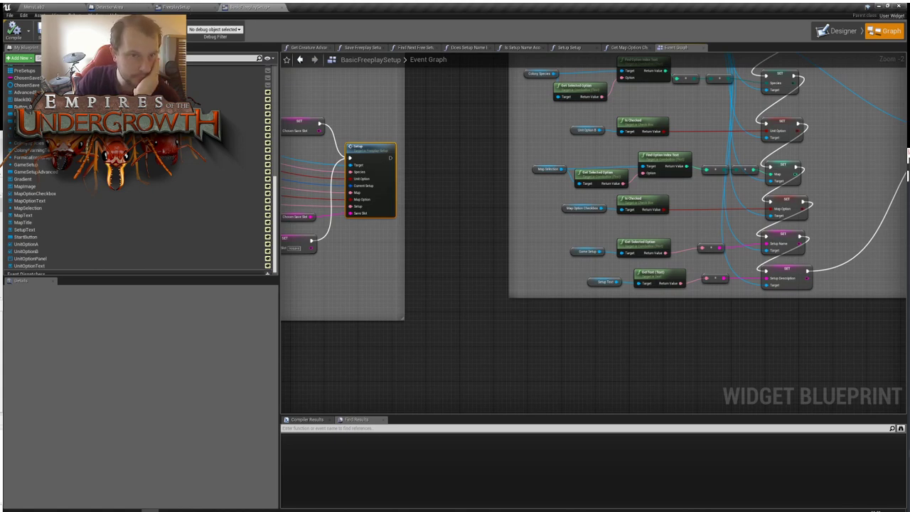
pyautogui.click(183, 7)
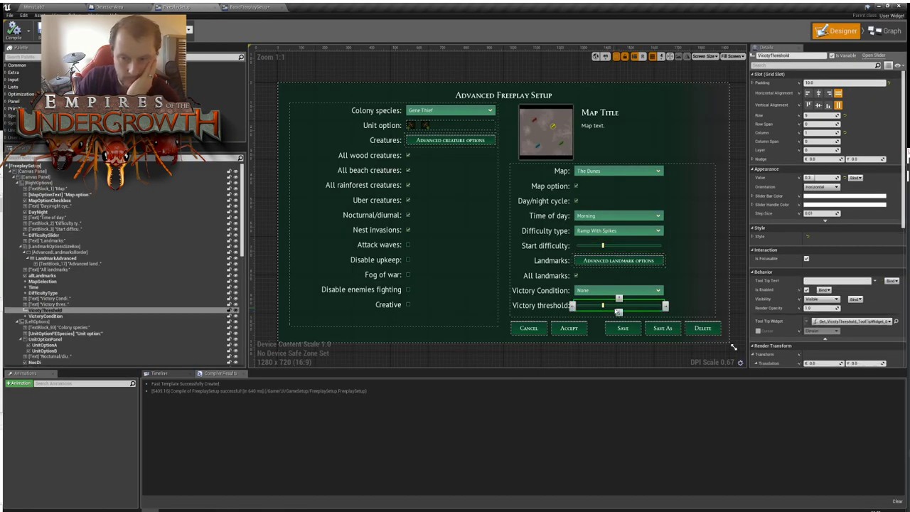
pyautogui.click(896, 321)
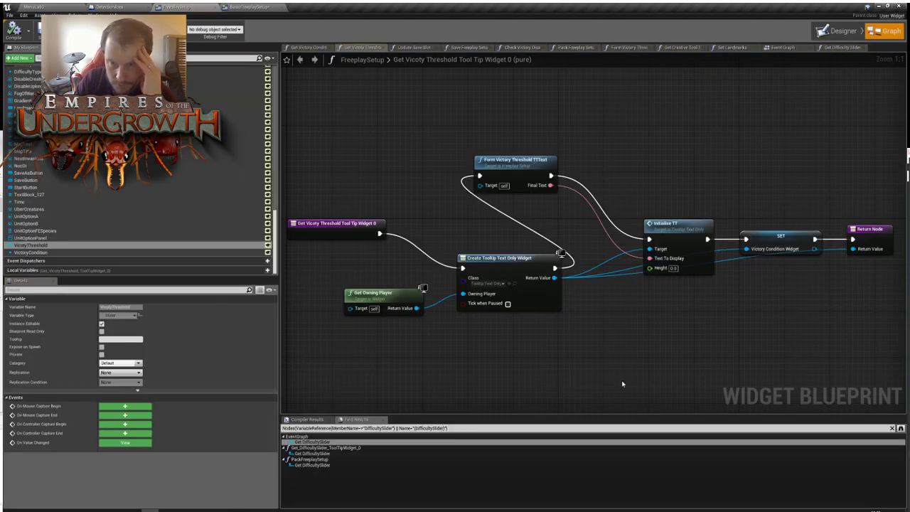
pyautogui.moveTo(677, 358); pyautogui.dragTo(716, 330, button='right')
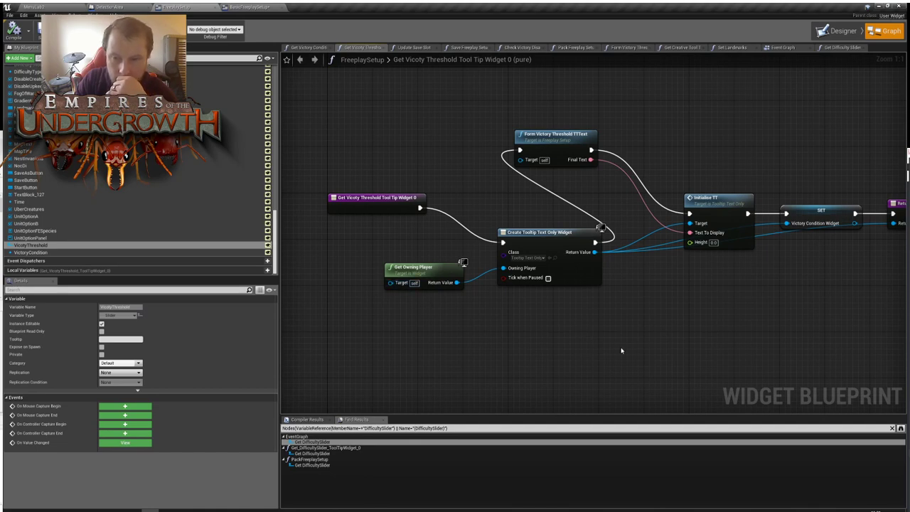
pyautogui.moveTo(621, 351)
pyautogui.mouseDown(button='right')
pyautogui.moveTo(626, 335)
pyautogui.moveTo(607, 340)
pyautogui.mouseUp(button='right')
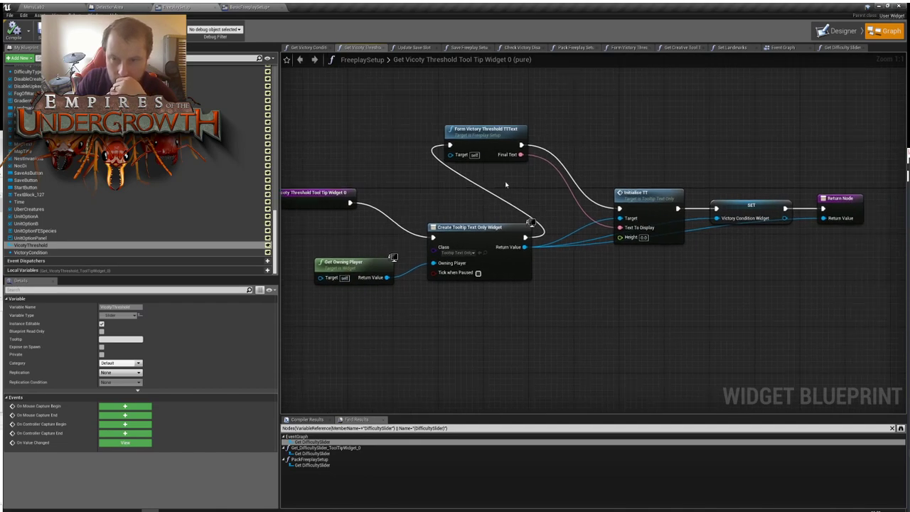
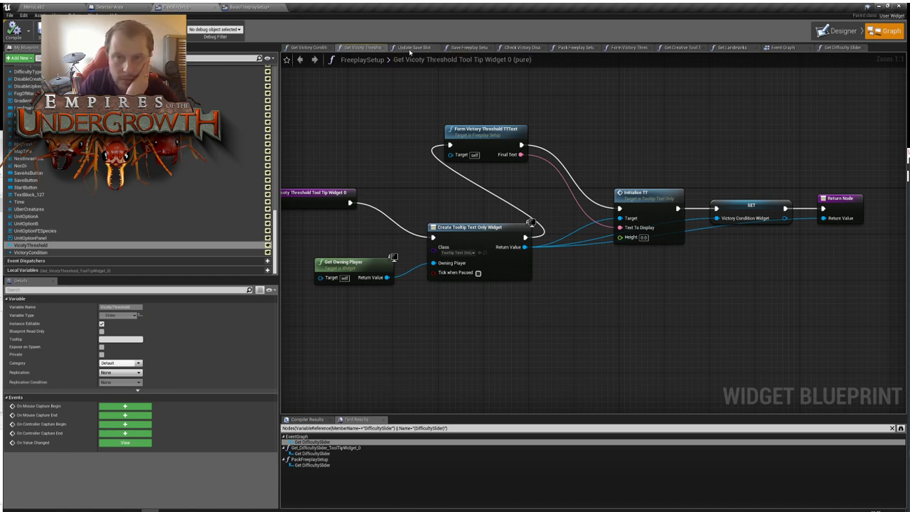
# Close the unneeded function graphs between the victory threshold tooltip and Event Graph, and place the difficulty slider graph before Event Graph
pyautogui.click(436, 48)
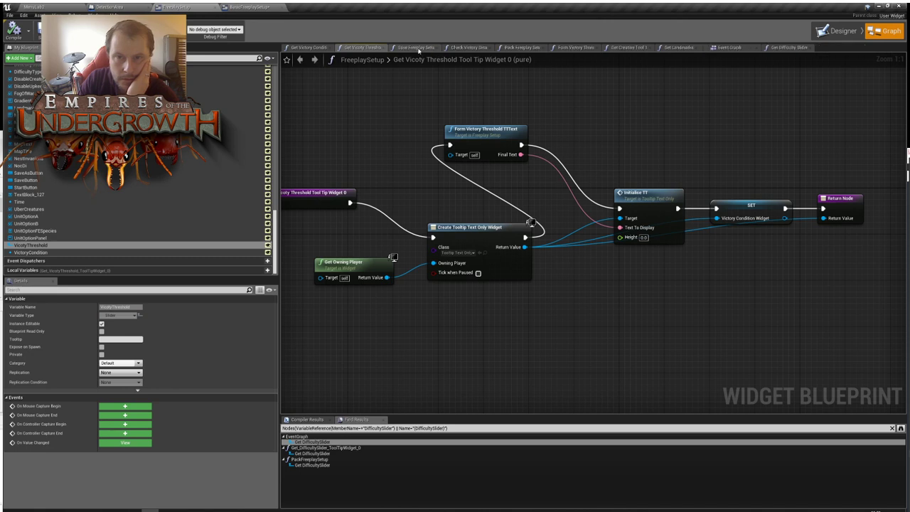
pyautogui.click(436, 48)
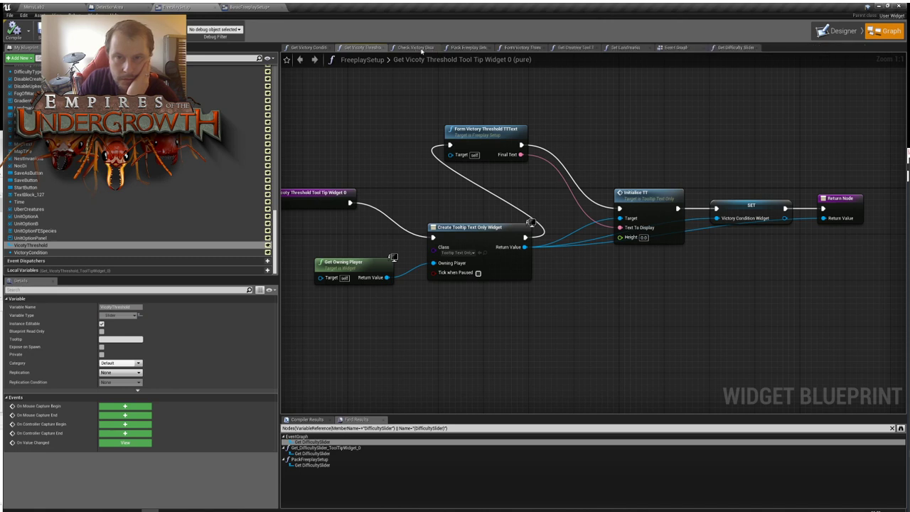
pyautogui.click(436, 48)
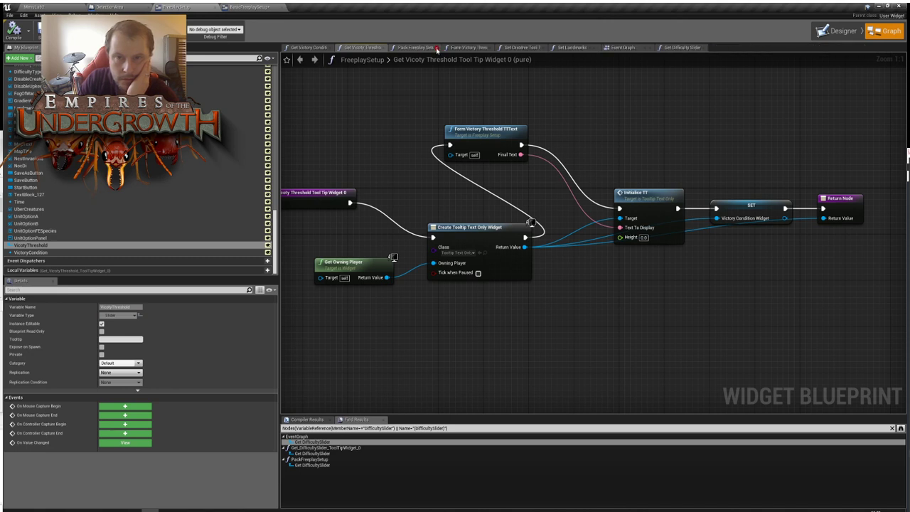
pyautogui.click(436, 48)
pyautogui.click(437, 47)
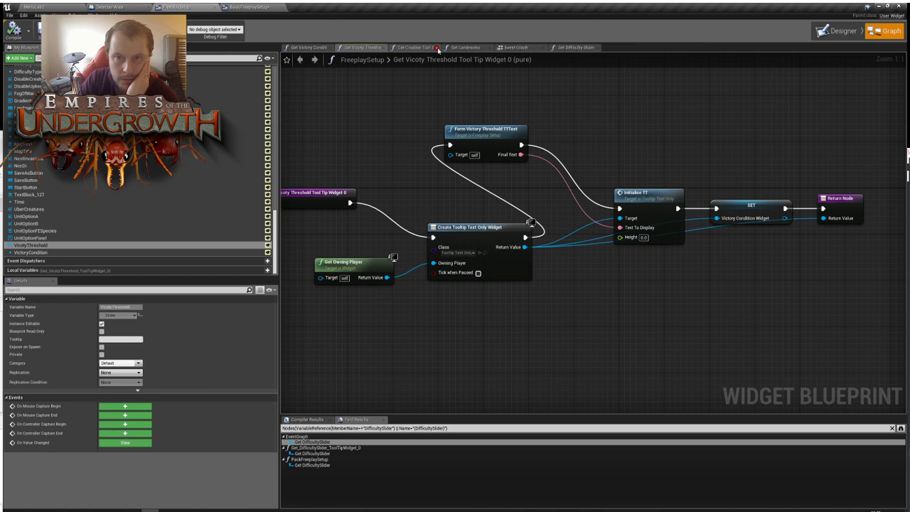
pyautogui.click(437, 47)
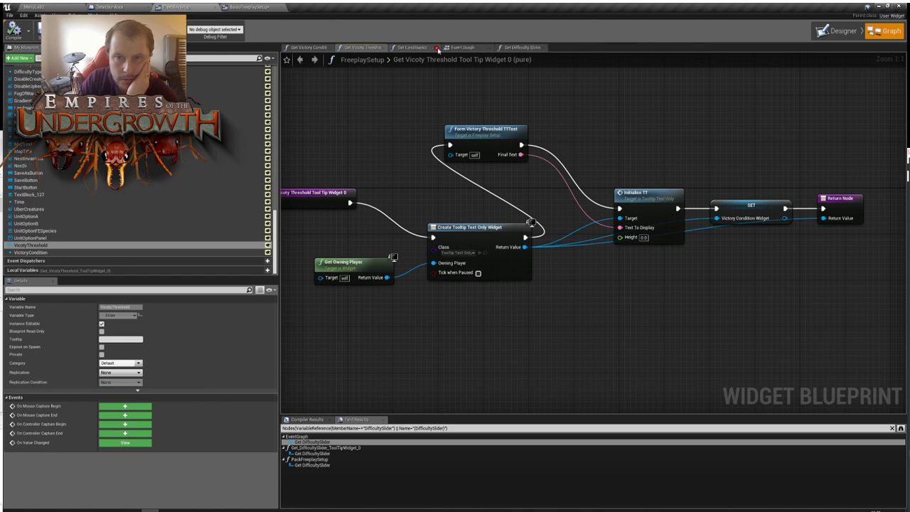
pyautogui.click(437, 48)
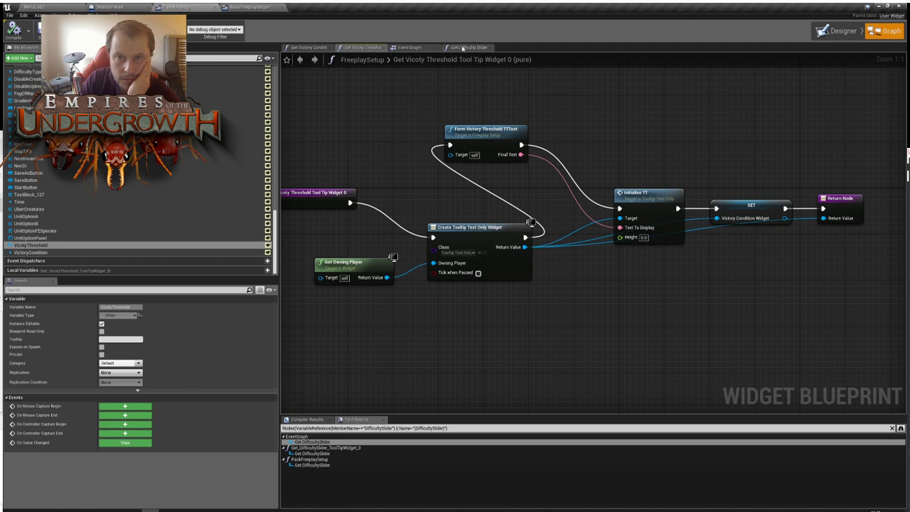
pyautogui.moveTo(455, 48); pyautogui.dragTo(411, 50)
# Tidy the difficulty tooltip graph by placing the Difficulty Slider and Tool Tip Text nodes under Create Tooltip Text Only Widget and bringing the entry node closer
pyautogui.moveTo(606, 124); pyautogui.dragTo(681, 208, button='right')
pyautogui.moveTo(396, 141); pyautogui.dragTo(530, 269)
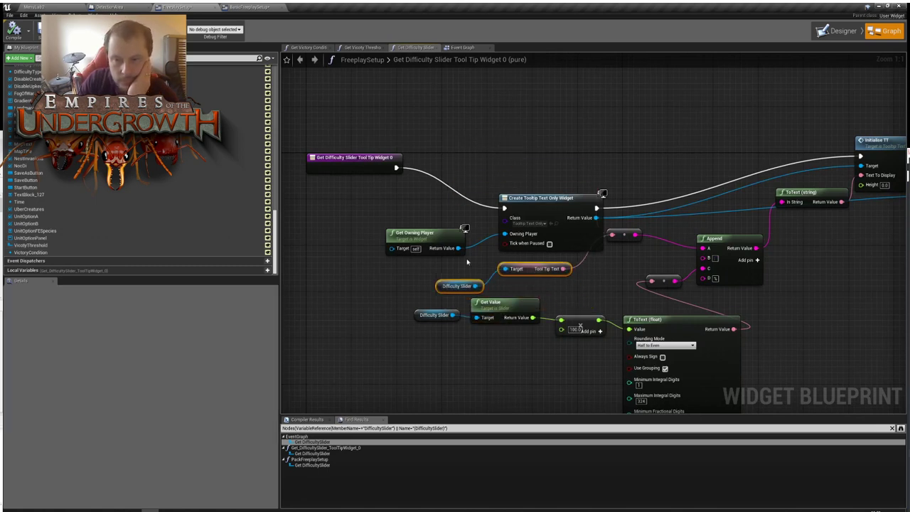
pyautogui.moveTo(461, 286); pyautogui.dragTo(475, 268)
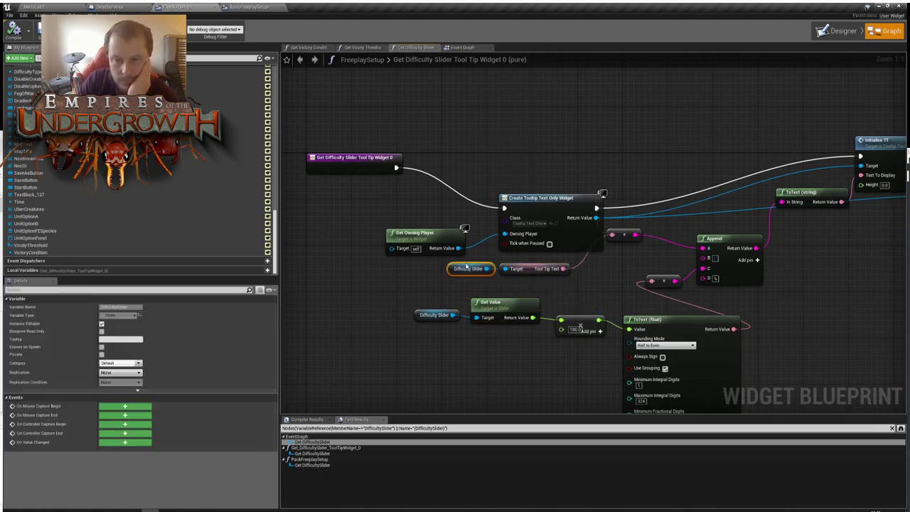
pyautogui.click(436, 206)
pyautogui.moveTo(380, 158); pyautogui.dragTo(430, 193)
# Collapse the ToText (float) node's advanced options and move the slider value, multiply and ToText nodes together below the Tool Tip Text node
pyautogui.click(609, 320)
pyautogui.moveTo(551, 313); pyautogui.dragTo(404, 275, button='right')
pyautogui.moveTo(353, 327); pyautogui.dragTo(453, 298, button='right')
pyautogui.click(637, 375)
pyautogui.moveTo(344, 227); pyautogui.dragTo(620, 308)
pyautogui.moveTo(592, 260); pyautogui.dragTo(508, 249)
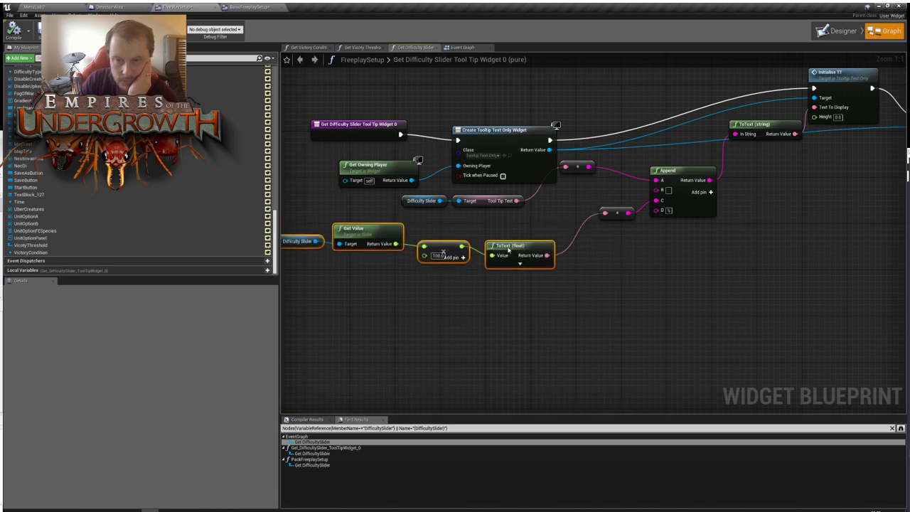
pyautogui.click(687, 272)
# Stack the two text conversion nodes next to Append and lower them together with Append to straighten the wires
pyautogui.moveTo(747, 281); pyautogui.dragTo(701, 308, button='right')
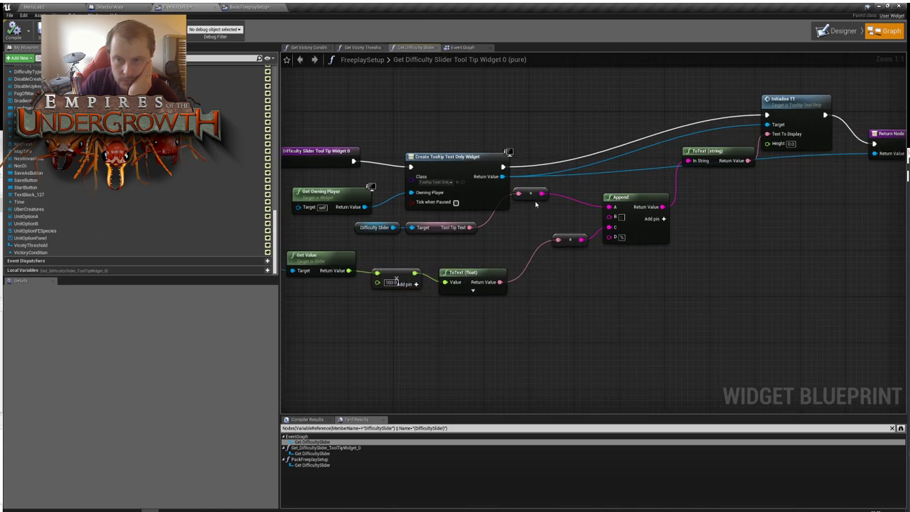
pyautogui.moveTo(540, 200); pyautogui.dragTo(580, 226)
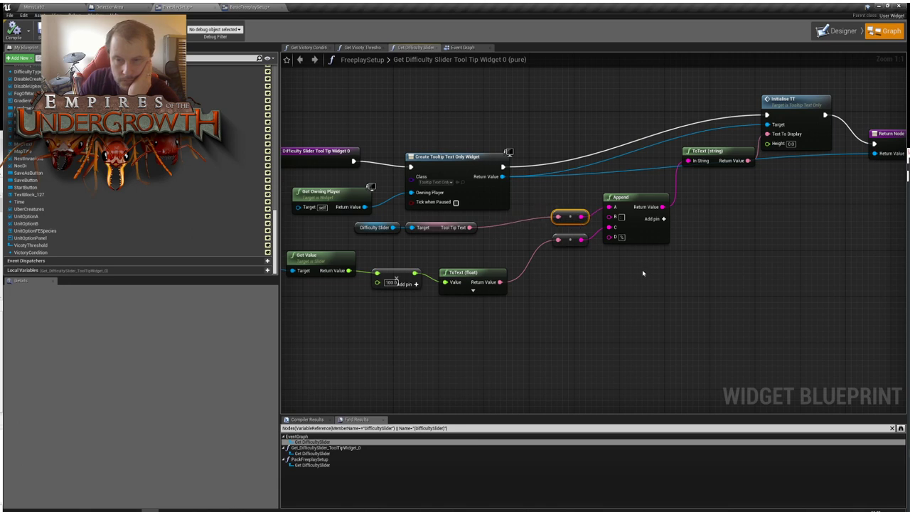
pyautogui.moveTo(532, 197); pyautogui.dragTo(554, 267)
pyautogui.moveTo(659, 201); pyautogui.dragTo(648, 233)
pyautogui.click(625, 204)
pyautogui.moveTo(760, 195); pyautogui.dragTo(609, 212, button='right')
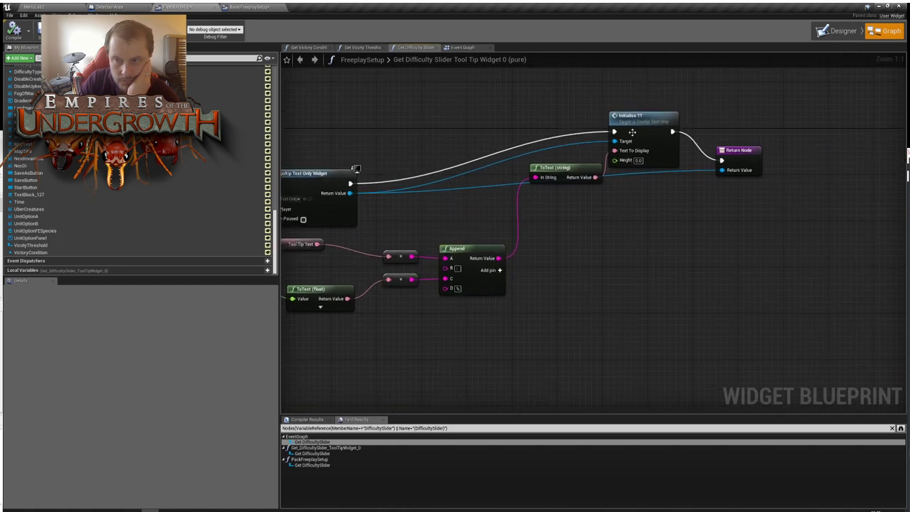
pyautogui.moveTo(657, 98); pyautogui.dragTo(773, 154)
pyautogui.click(621, 93)
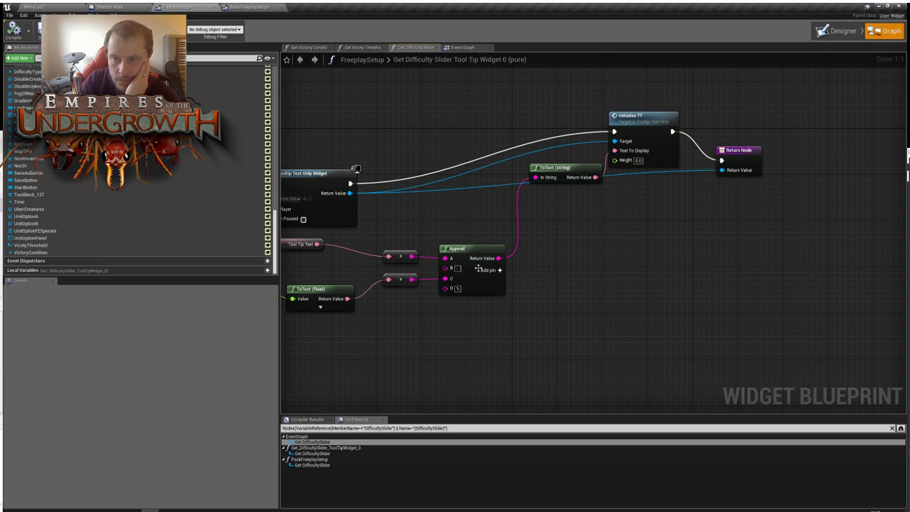
pyautogui.moveTo(557, 278); pyautogui.dragTo(720, 265, button='right')
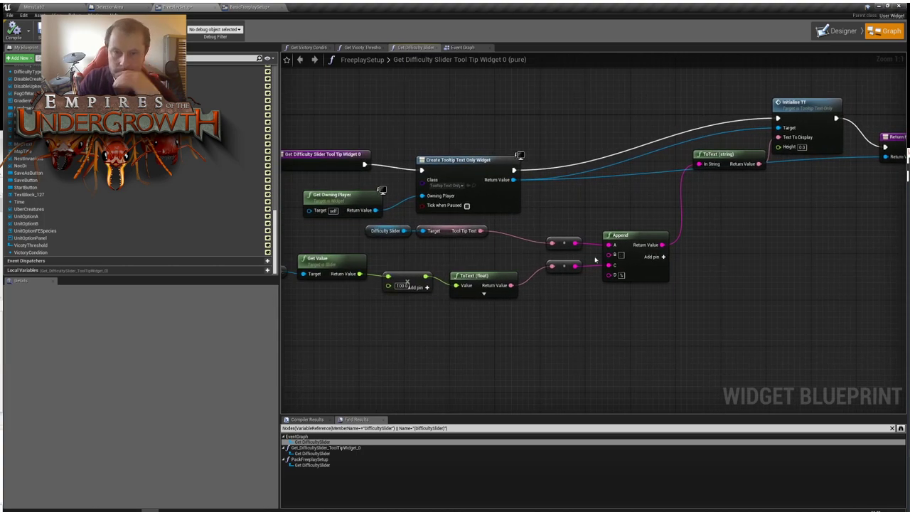
# In the victory threshold tooltip graph, move the entry, Get Owning Player and Create Tooltip Text Only Widget nodes up and left of Form Victory Threshold TTText
pyautogui.click(461, 48)
pyautogui.click(411, 48)
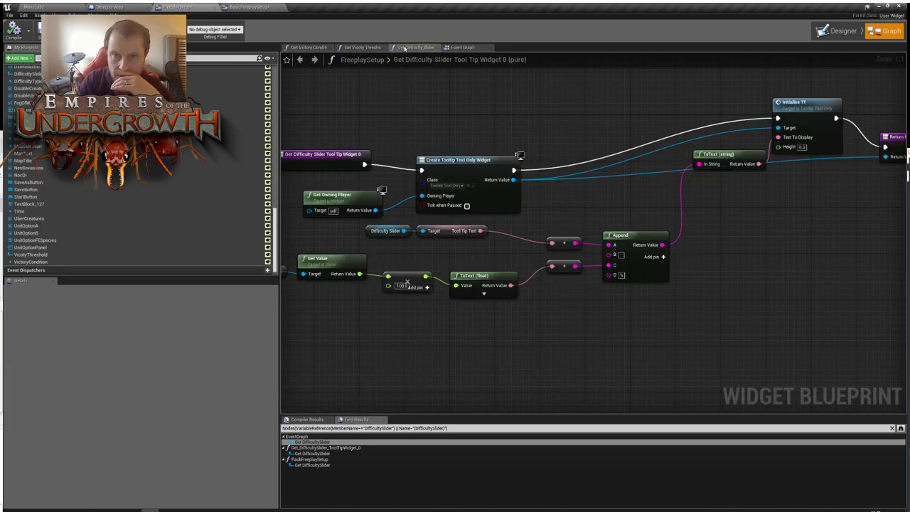
pyautogui.click(361, 47)
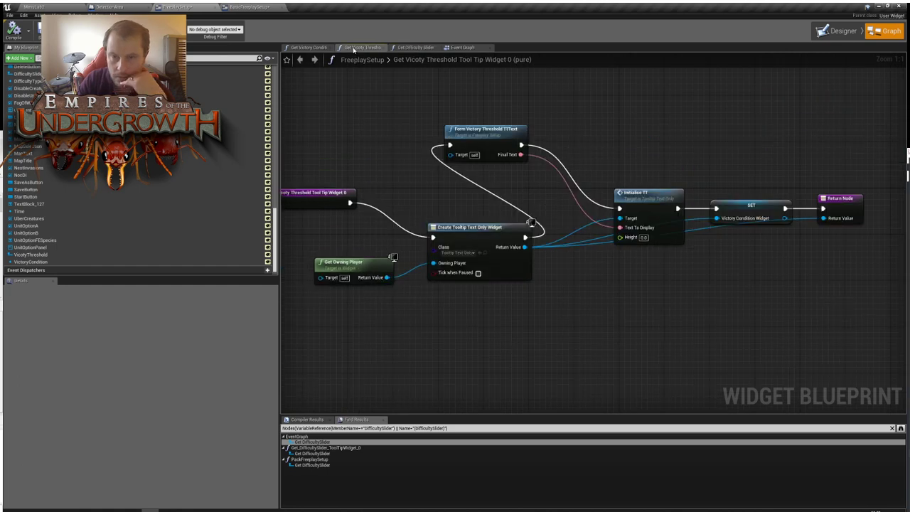
pyautogui.moveTo(547, 190); pyautogui.dragTo(577, 192, button='right')
pyautogui.moveTo(467, 160); pyautogui.dragTo(293, 275)
pyautogui.moveTo(475, 226); pyautogui.dragTo(357, 186)
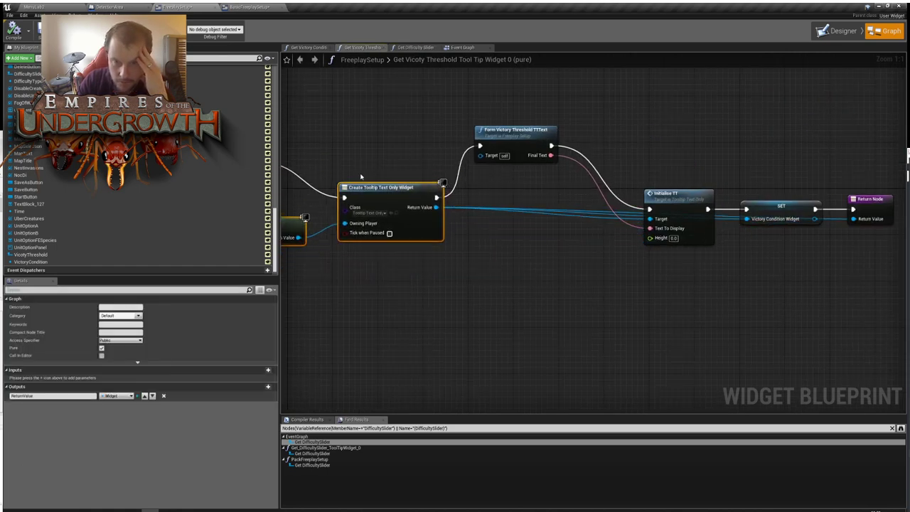
pyautogui.moveTo(339, 155); pyautogui.dragTo(462, 165, button='right')
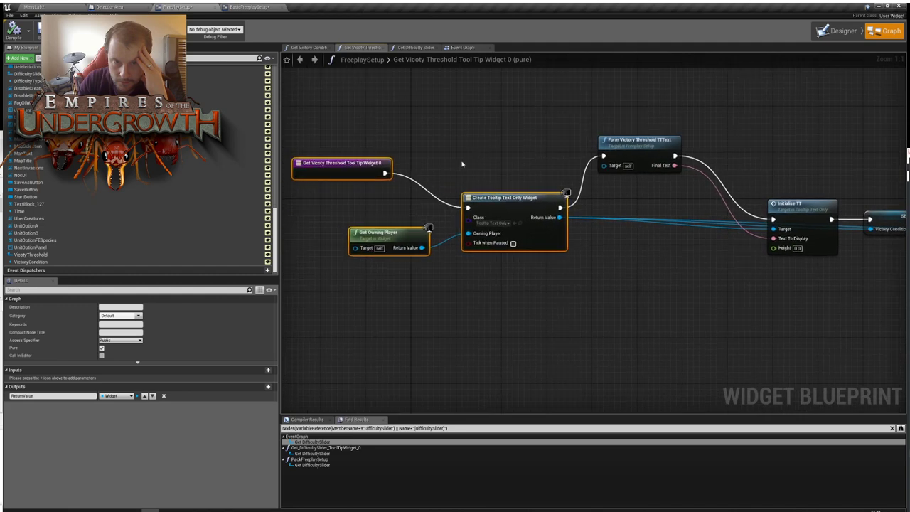
# Compare the difficulty slider tooltip graph with the victory threshold one, checking what follows Initialise TT in each
pyautogui.click(413, 47)
pyautogui.moveTo(457, 146); pyautogui.dragTo(456, 145, button='right')
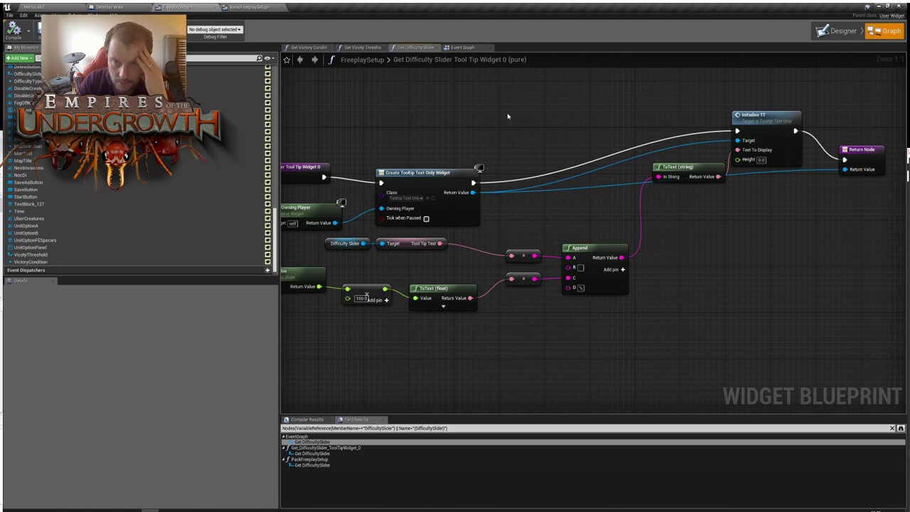
pyautogui.click(466, 48)
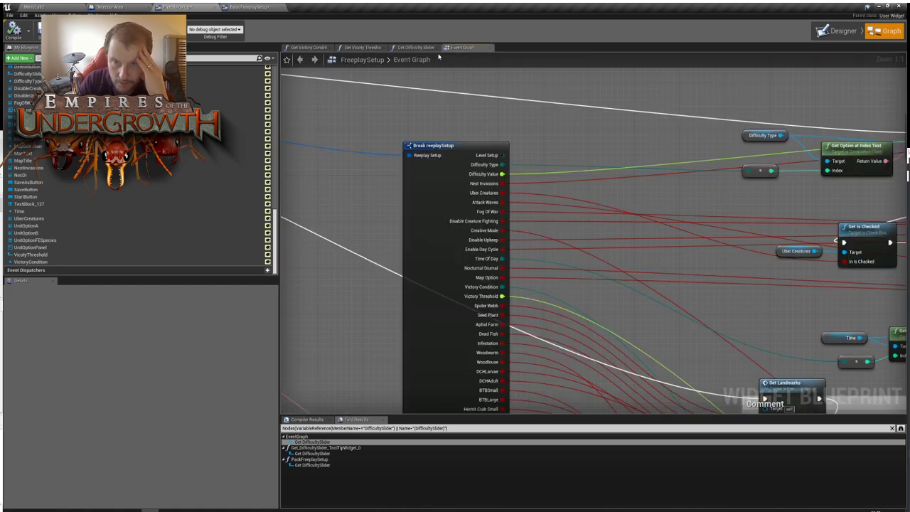
pyautogui.click(414, 48)
pyautogui.click(361, 48)
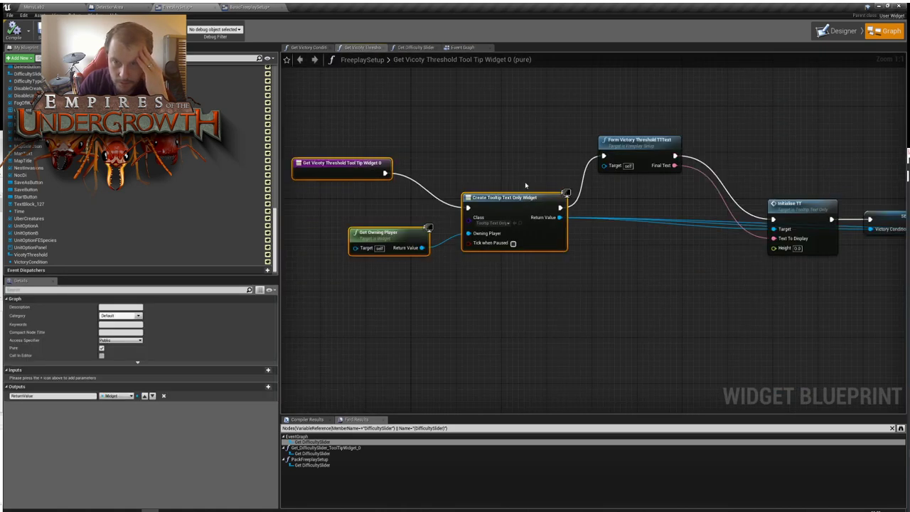
pyautogui.moveTo(528, 266); pyautogui.dragTo(389, 281, button='right')
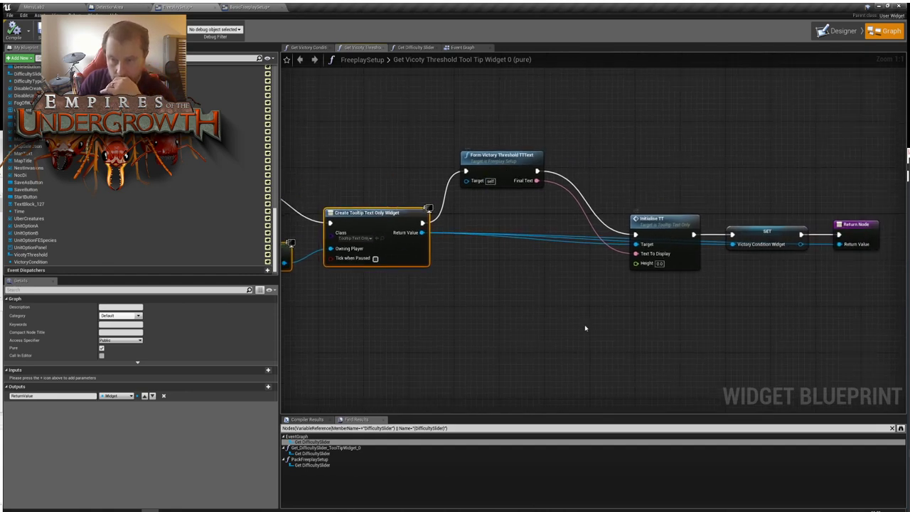
# In the victory threshold tooltip graph, insert a Print String node between the entry node and Create Tooltip Text Only Widget
pyautogui.moveTo(541, 319); pyautogui.dragTo(652, 314, button='right')
pyautogui.moveTo(446, 187); pyautogui.dragTo(480, 197, button='right')
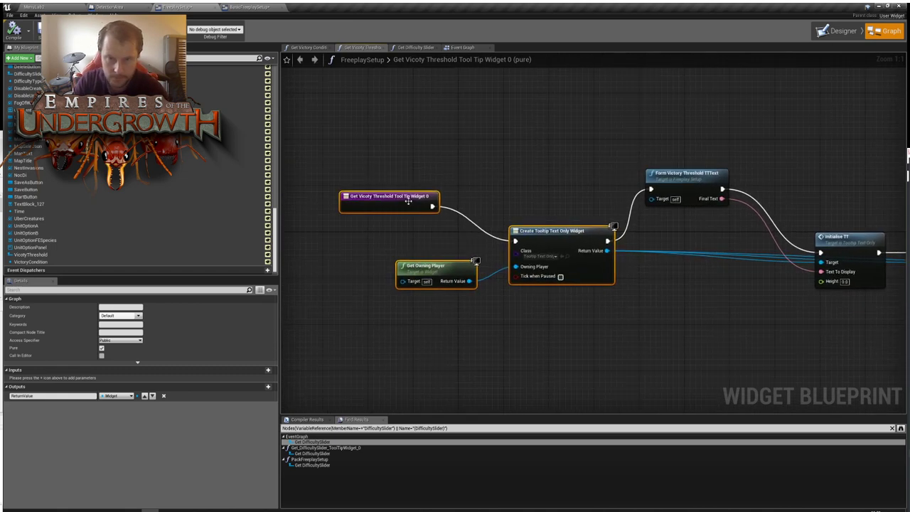
pyautogui.moveTo(406, 203); pyautogui.dragTo(453, 128)
pyautogui.click(423, 162)
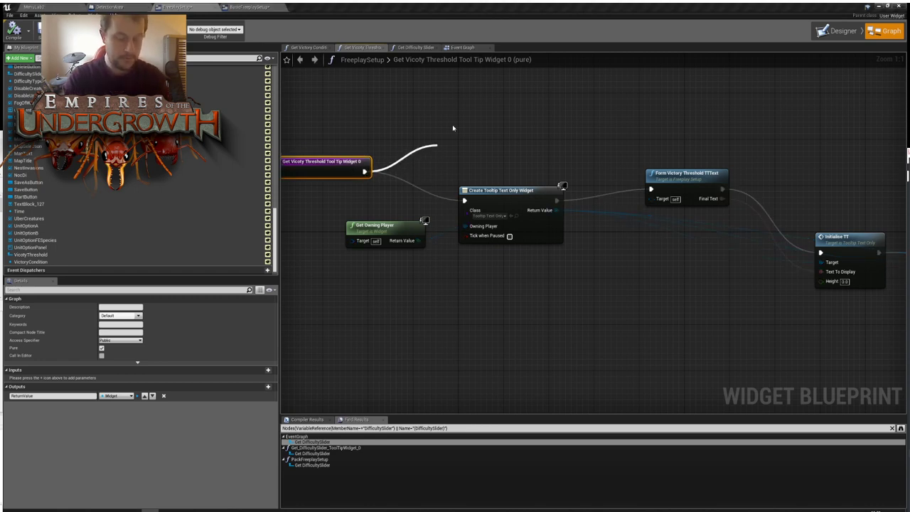
pyautogui.press('Return')
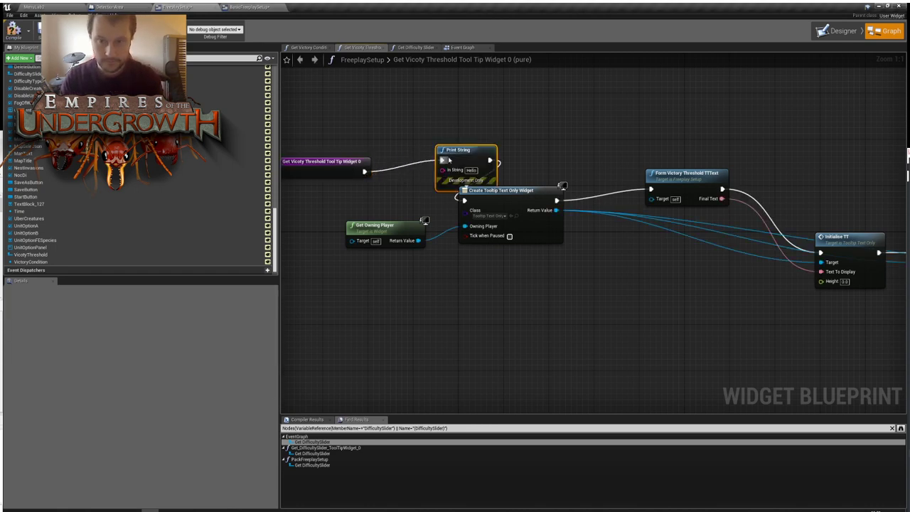
pyautogui.moveTo(451, 160); pyautogui.dragTo(412, 154)
pyautogui.click(416, 116)
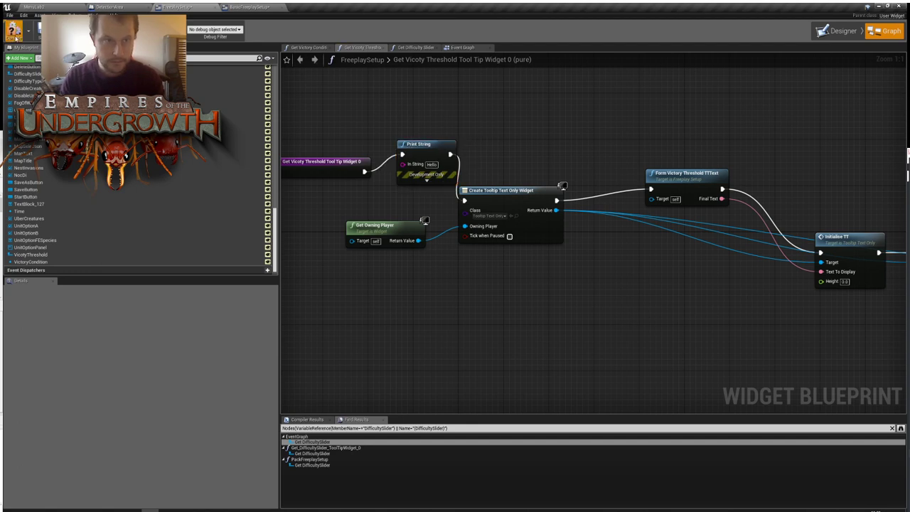
# Run the MenuLab2 level in the editor and open the advanced game setup from the game's freeplay setup
pyautogui.click(59, 7)
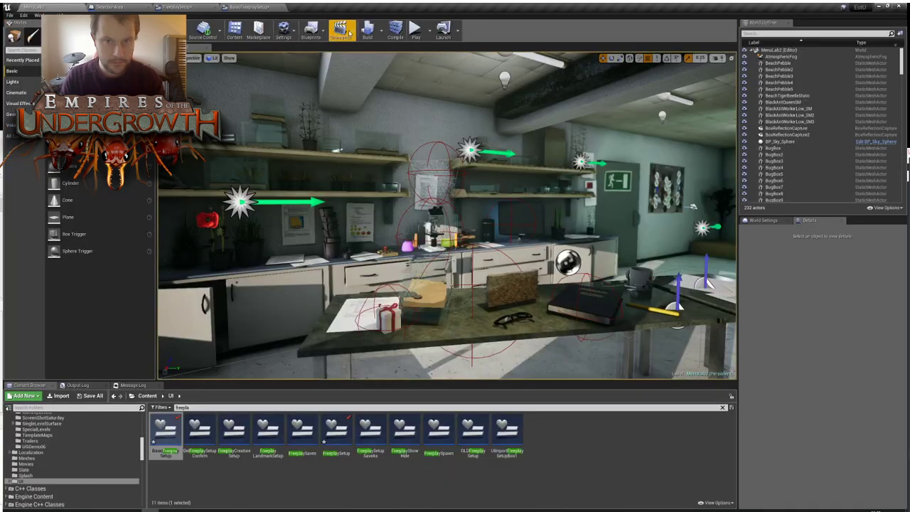
pyautogui.click(419, 31)
pyautogui.click(205, 175)
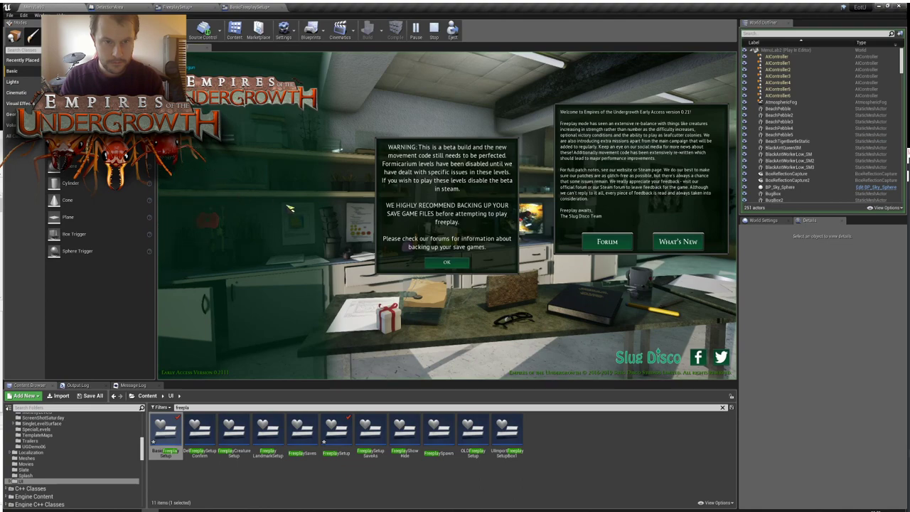
pyautogui.click(217, 151)
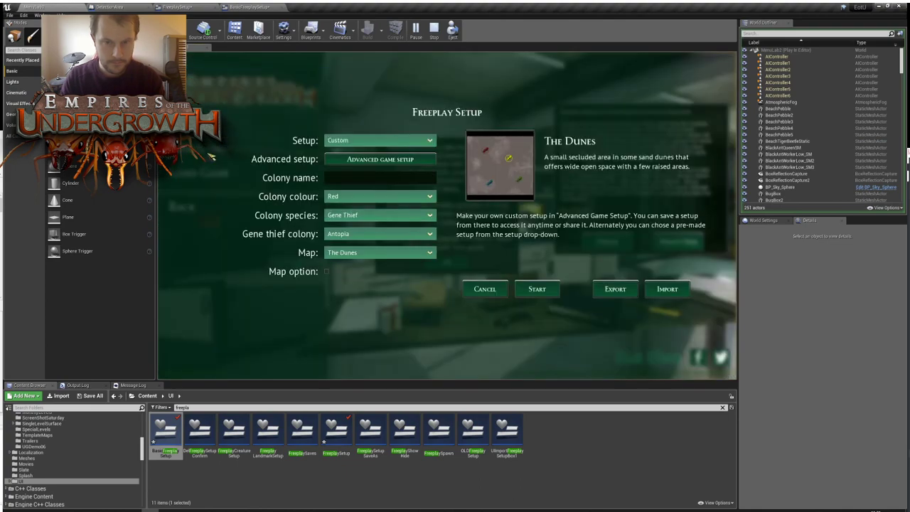
pyautogui.click(340, 160)
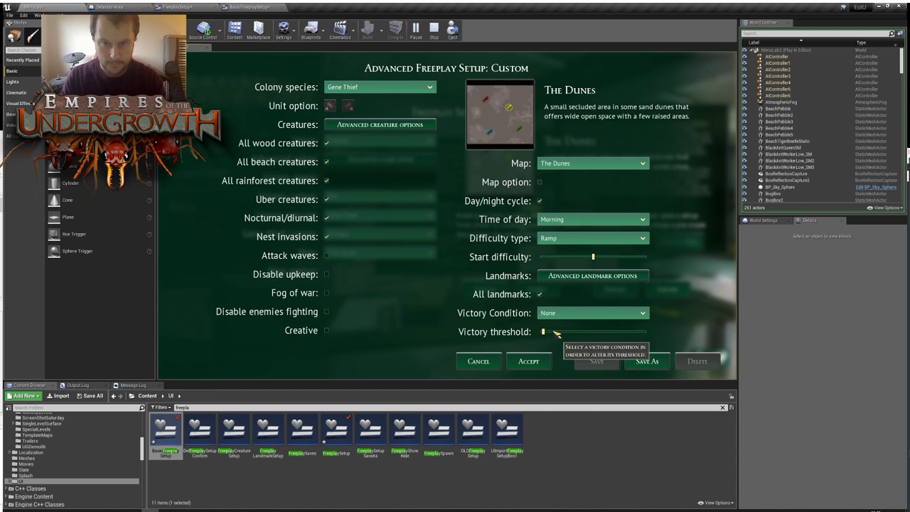
# Set the victory condition to Biomass, adjust the victory threshold and start difficulty sliders to test their tooltips, and end the play session
pyautogui.click(570, 316)
pyautogui.click(548, 335)
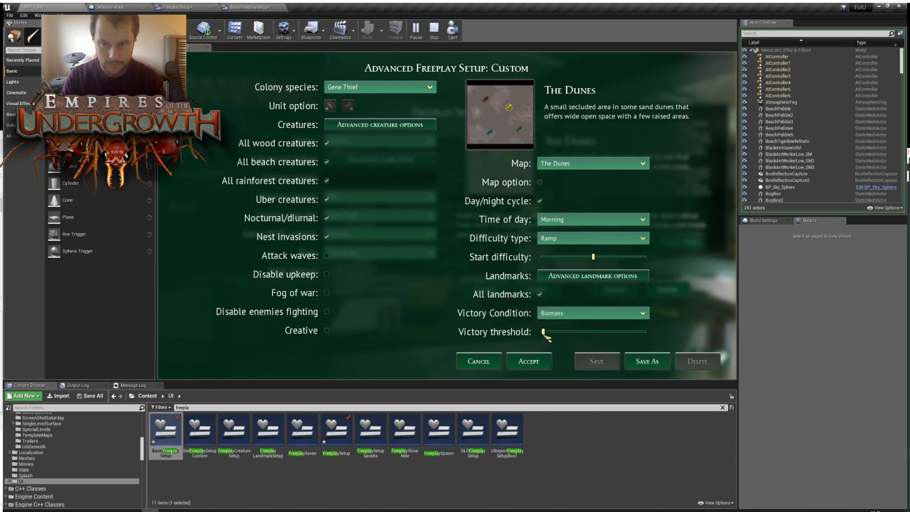
pyautogui.moveTo(553, 337); pyautogui.dragTo(580, 337)
pyautogui.moveTo(592, 257); pyautogui.dragTo(573, 258)
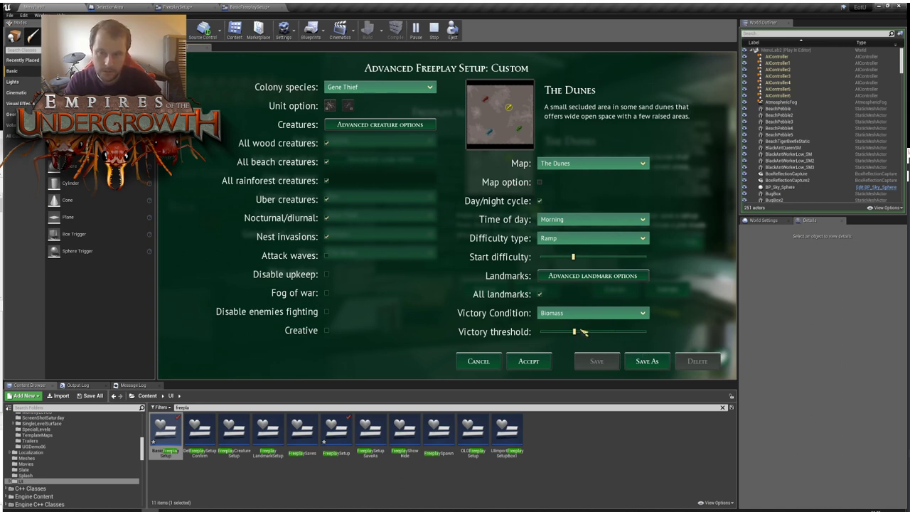
pyautogui.moveTo(574, 332)
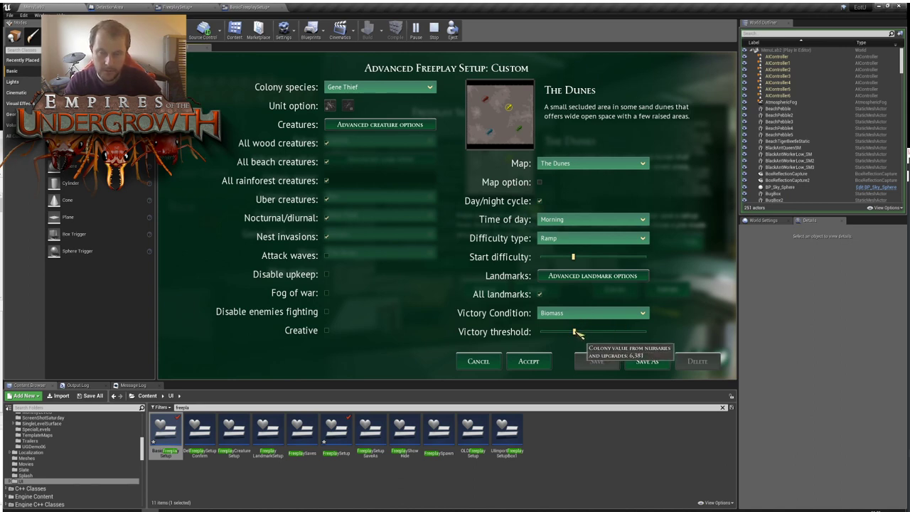
pyautogui.moveTo(576, 333)
pyautogui.mouseDown()
pyautogui.moveTo(596, 333)
pyautogui.moveTo(569, 337)
pyautogui.moveTo(581, 333)
pyautogui.mouseUp()
pyautogui.press('Escape')
pyautogui.click(249, 7)
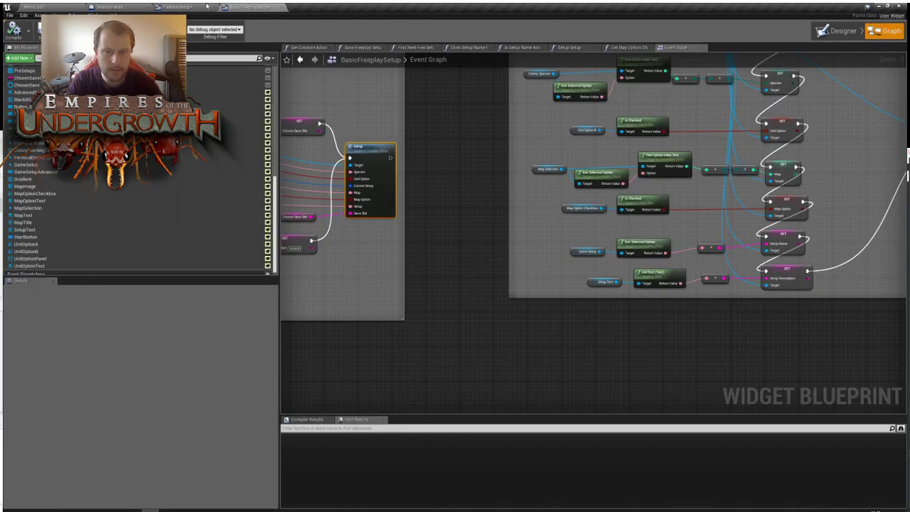
pyautogui.click(208, 7)
pyautogui.click(254, 7)
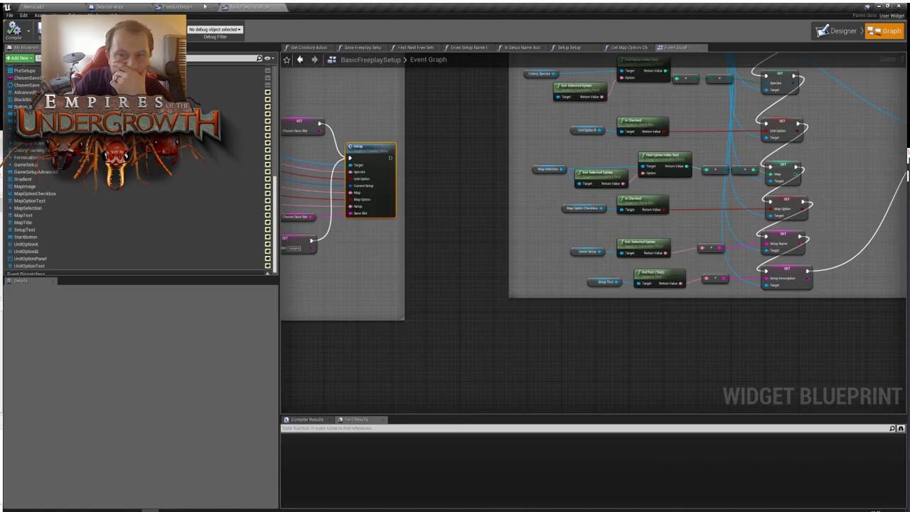
pyautogui.click(191, 7)
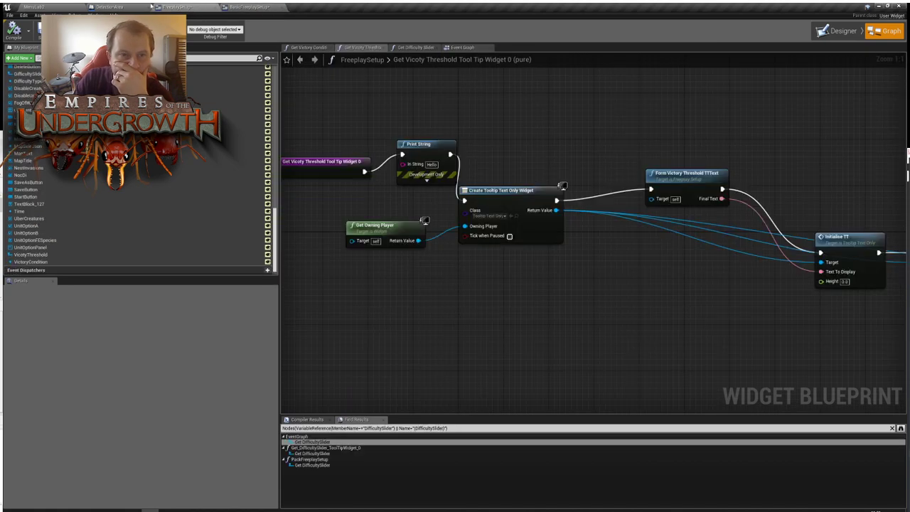
pyautogui.click(243, 6)
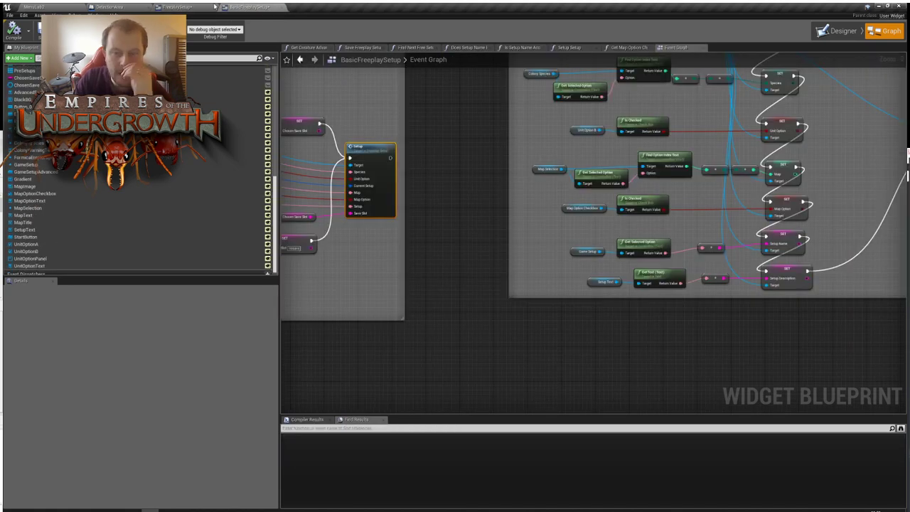
pyautogui.click(184, 6)
pyautogui.click(130, 6)
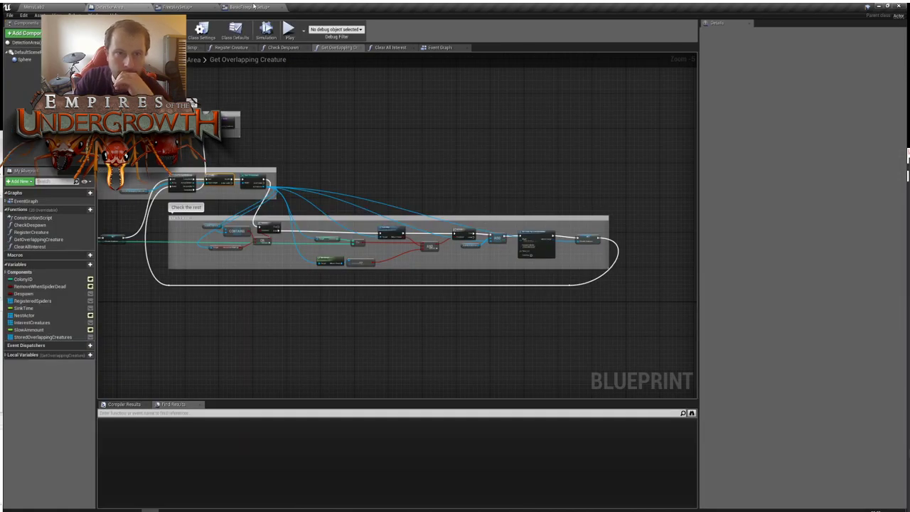
pyautogui.click(253, 7)
# Open the Form Victory Threshold TTText function from the FreeplaySetup tooltip graph and examine how each victory condition builds its tooltip text
pyautogui.click(191, 7)
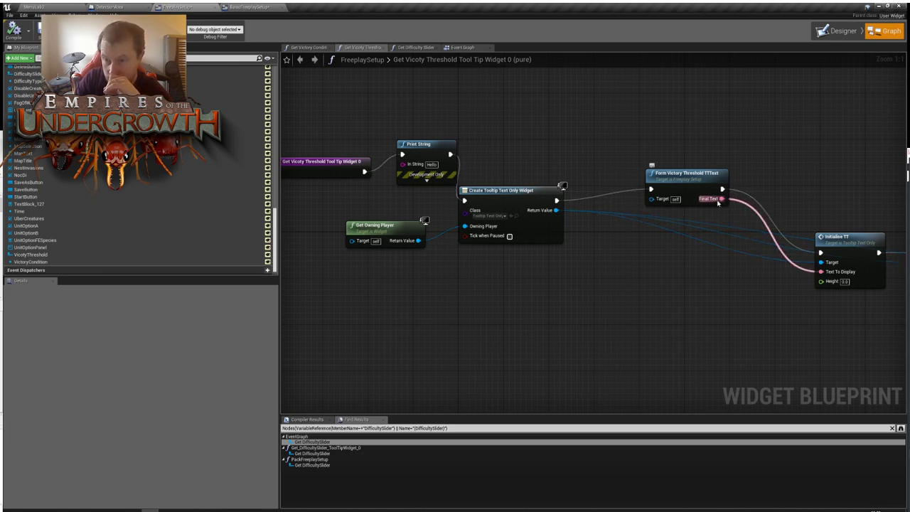
pyautogui.moveTo(795, 155); pyautogui.dragTo(695, 176, button='right')
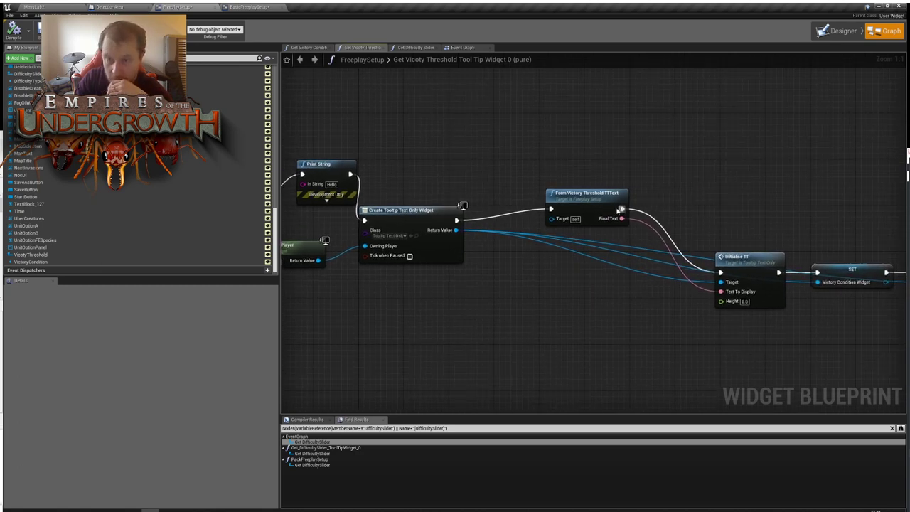
pyautogui.doubleClick(584, 203)
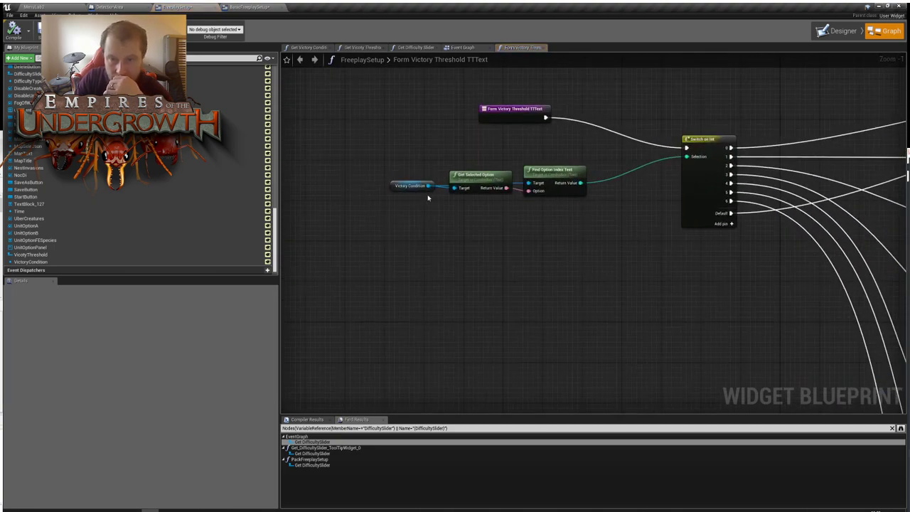
pyautogui.moveTo(582, 232); pyautogui.dragTo(391, 235, button='right')
pyautogui.moveTo(656, 250); pyautogui.dragTo(305, 250, button='right')
pyautogui.scroll(-2, 519, 244)
pyautogui.moveTo(569, 221); pyautogui.dragTo(315, 243, button='right')
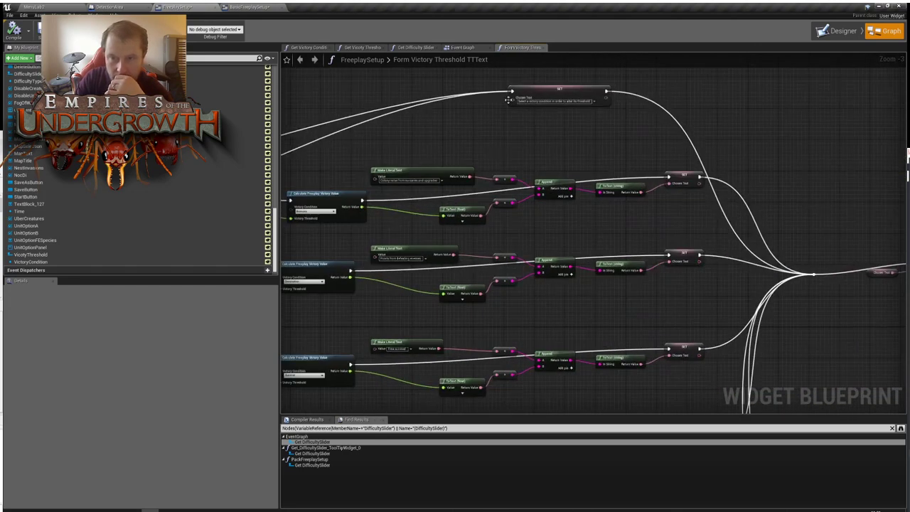
pyautogui.scroll(4, 509, 100)
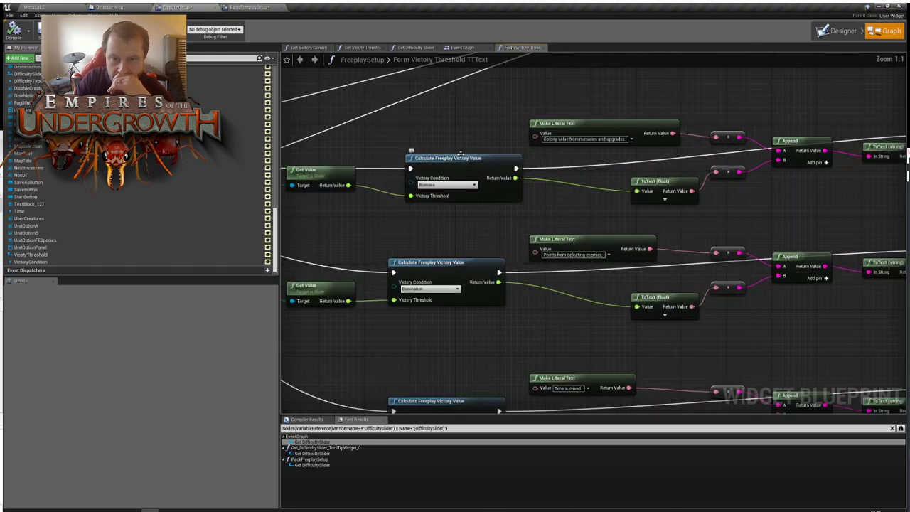
pyautogui.moveTo(554, 203); pyautogui.dragTo(315, 219, button='right')
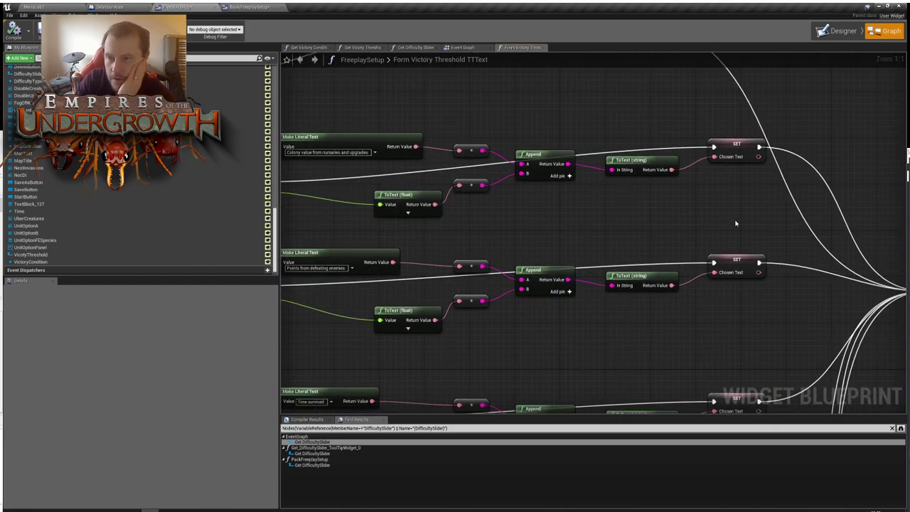
pyautogui.moveTo(736, 223); pyautogui.dragTo(906, 161, button='right')
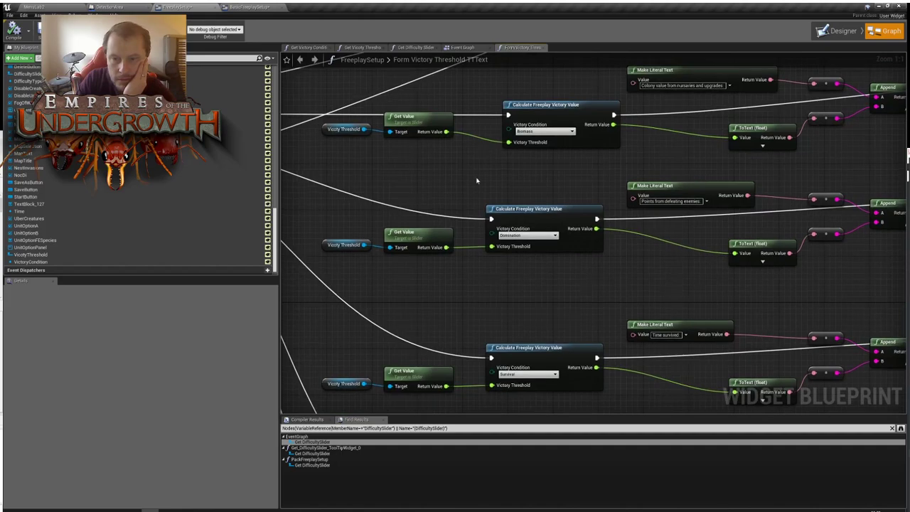
pyautogui.moveTo(460, 166); pyautogui.dragTo(906, 173, button='right')
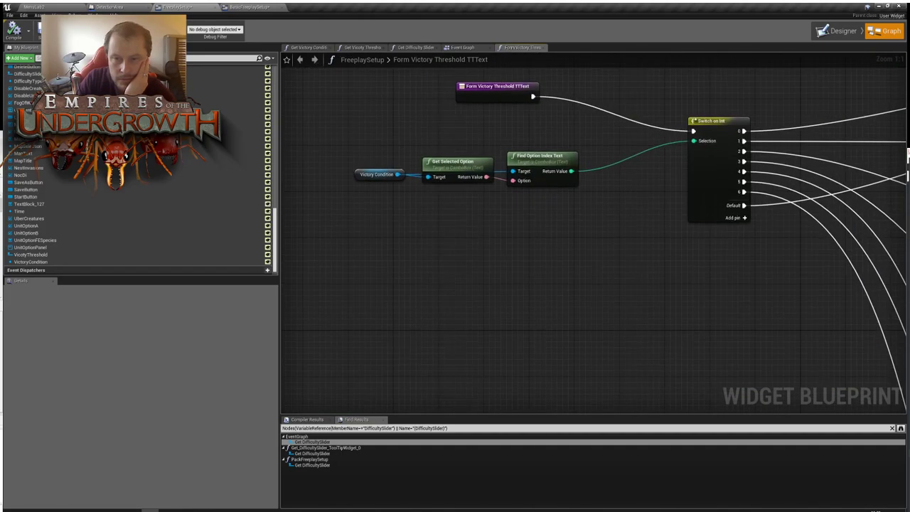
pyautogui.moveTo(587, 266); pyautogui.dragTo(585, 268, button='right')
pyautogui.moveTo(675, 271); pyautogui.dragTo(317, 255, button='right')
pyautogui.moveTo(572, 242); pyautogui.dragTo(335, 229, button='right')
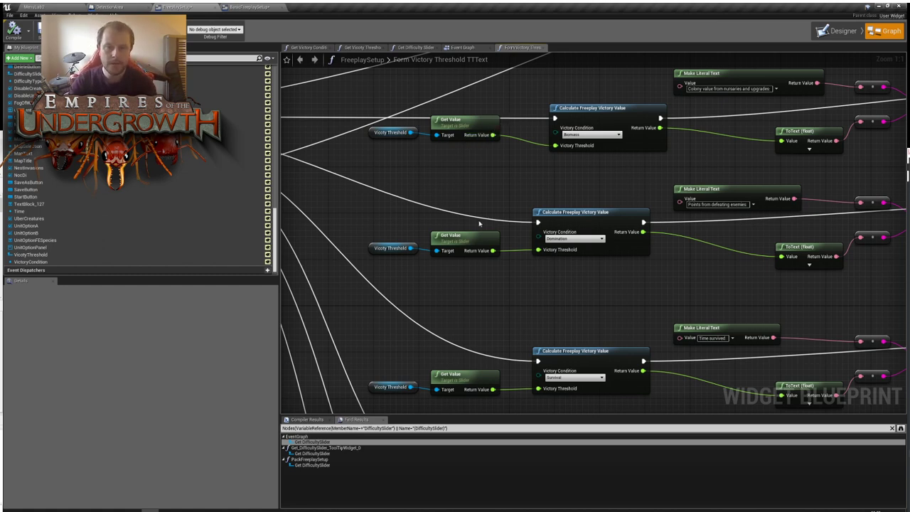
# Compare the opening nodes of the difficulty slider tooltip graph with those of the victory threshold tooltip graph
pyautogui.click(415, 47)
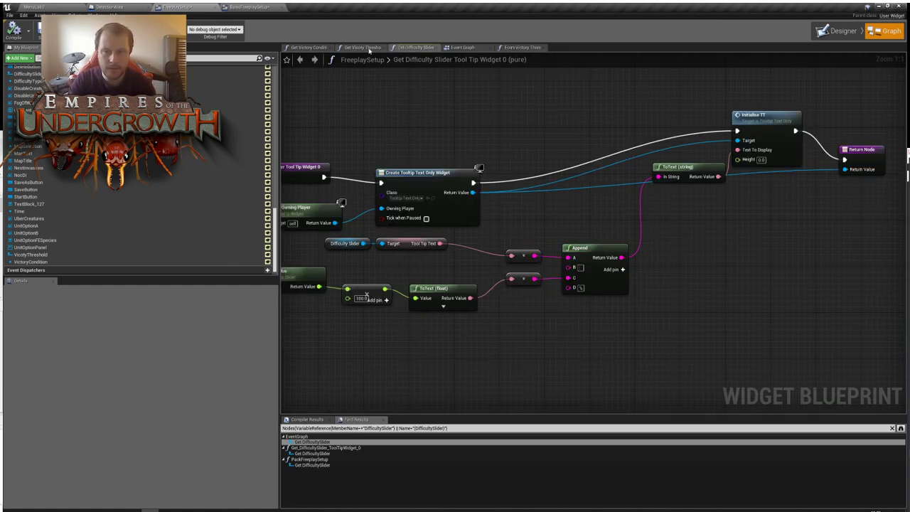
pyautogui.click(369, 48)
pyautogui.moveTo(433, 118); pyautogui.dragTo(619, 81, button='right')
pyautogui.moveTo(627, 116); pyautogui.dragTo(509, 125, button='right')
pyautogui.click(417, 47)
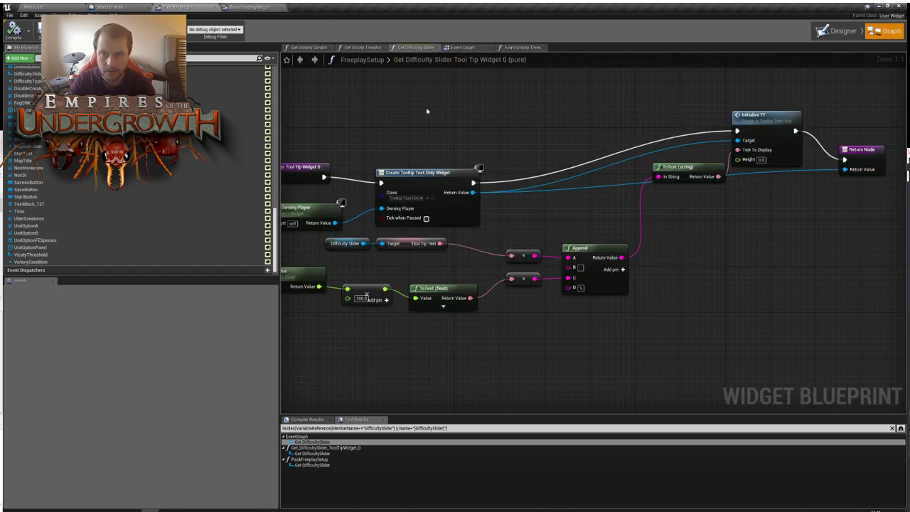
pyautogui.moveTo(426, 110); pyautogui.dragTo(523, 114, button='right')
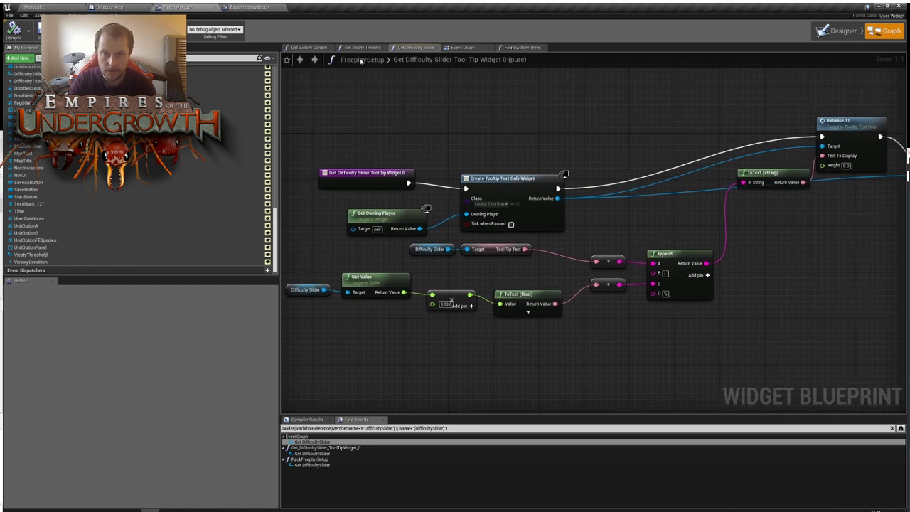
# Delete the Print String node from the victory threshold tooltip graph, reconnect the entry to Create Tooltip Text Only Widget and compile
pyautogui.click(363, 48)
pyautogui.moveTo(424, 156); pyautogui.dragTo(506, 163, button='right')
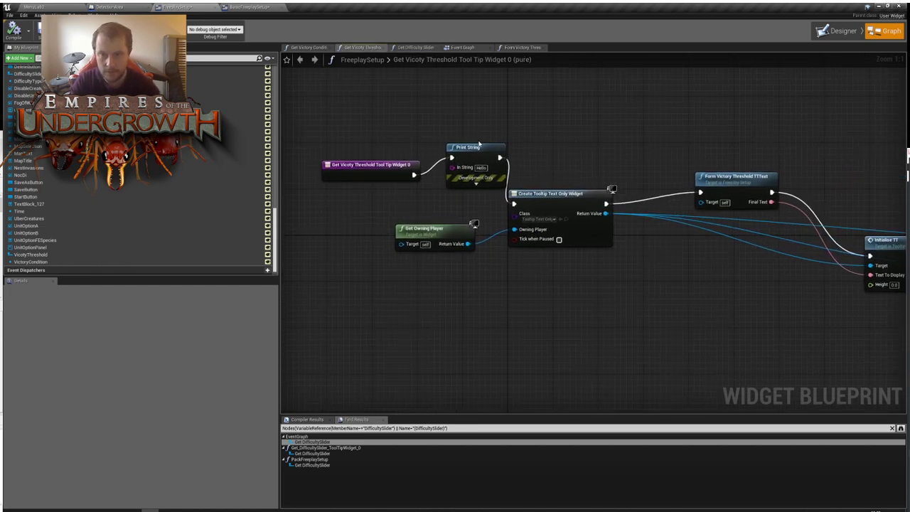
pyautogui.click(475, 147)
pyautogui.press('Delete')
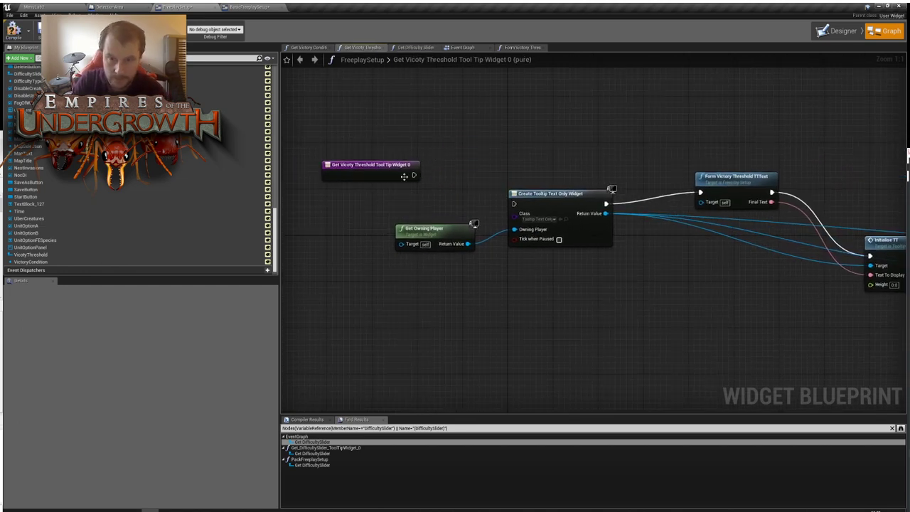
pyautogui.moveTo(414, 175); pyautogui.dragTo(515, 205)
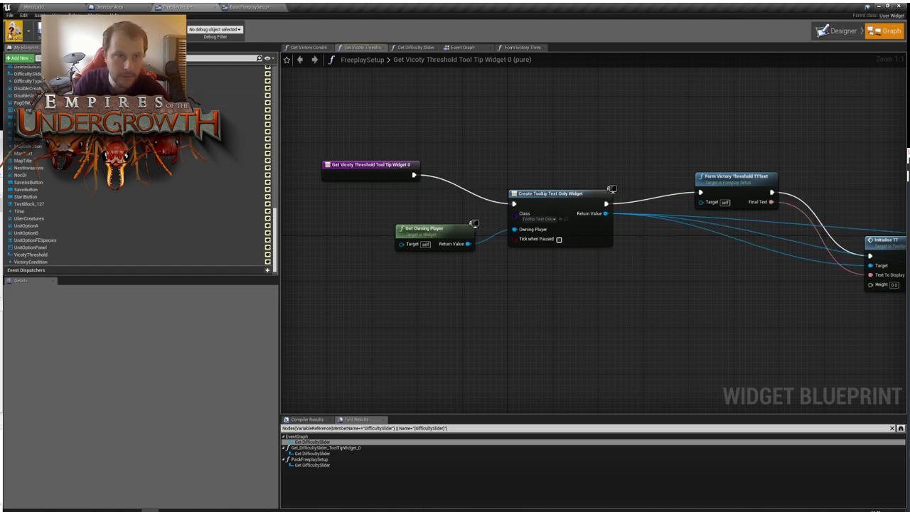
pyautogui.click(14, 31)
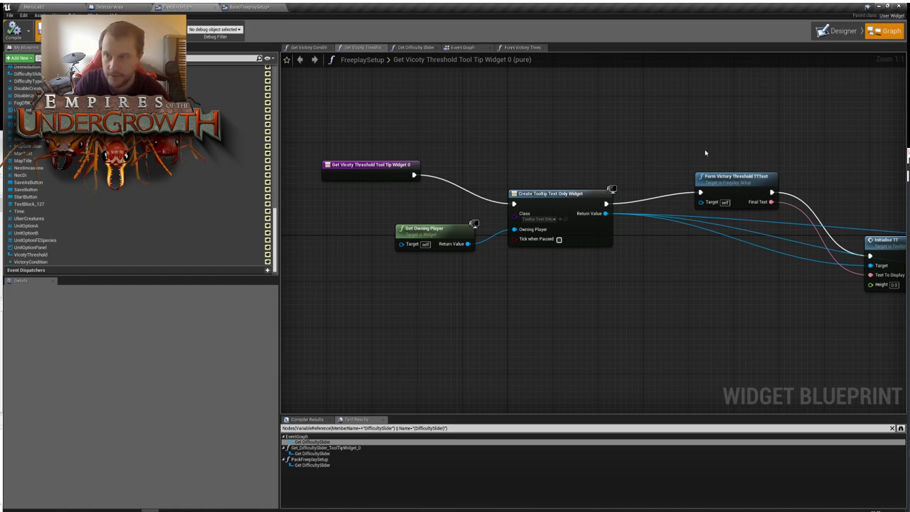
# Check the end of the victory threshold tooltip graph and compare the threshold and start difficulty sliders' properties in the widget layout
pyautogui.moveTo(763, 119); pyautogui.dragTo(585, 141, button='right')
pyautogui.moveTo(702, 167); pyautogui.dragTo(644, 155, button='right')
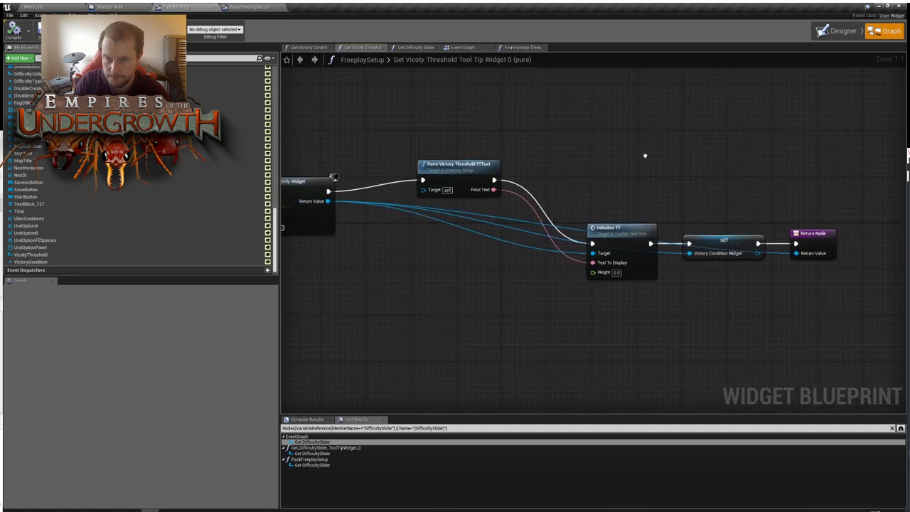
pyautogui.click(840, 30)
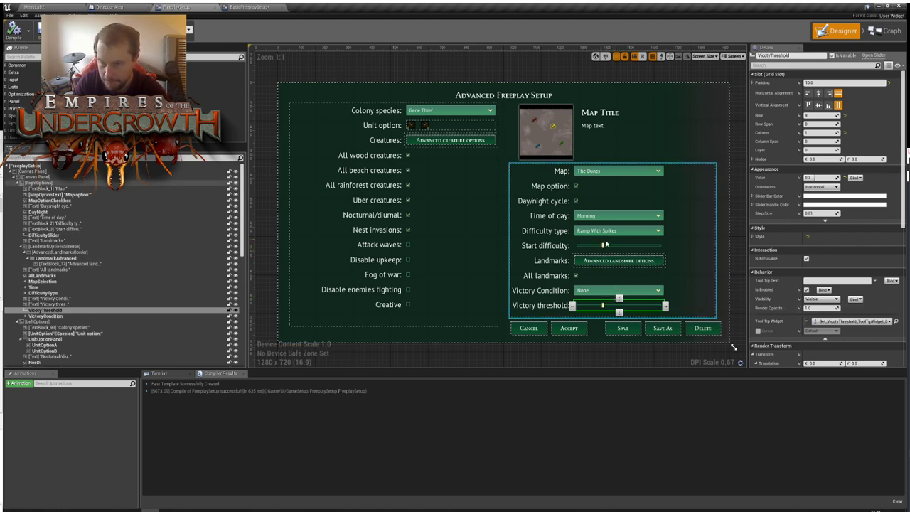
pyautogui.click(611, 246)
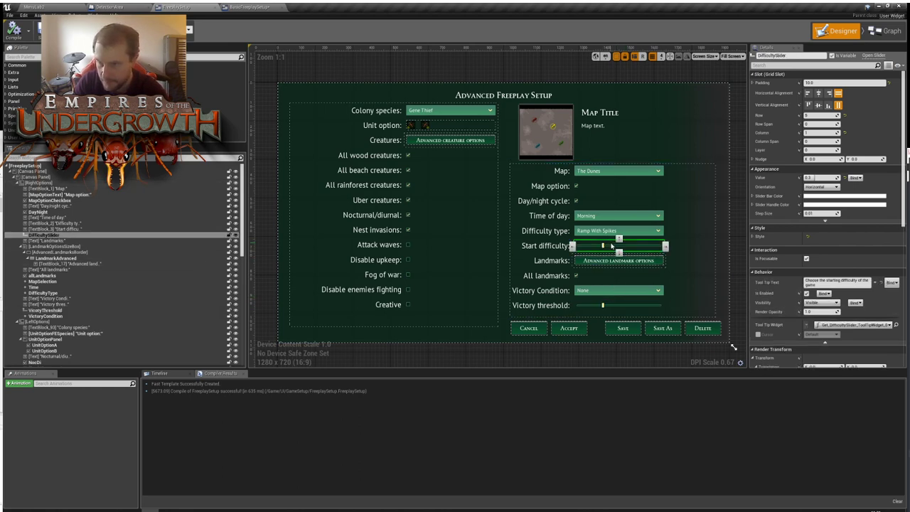
pyautogui.click(633, 307)
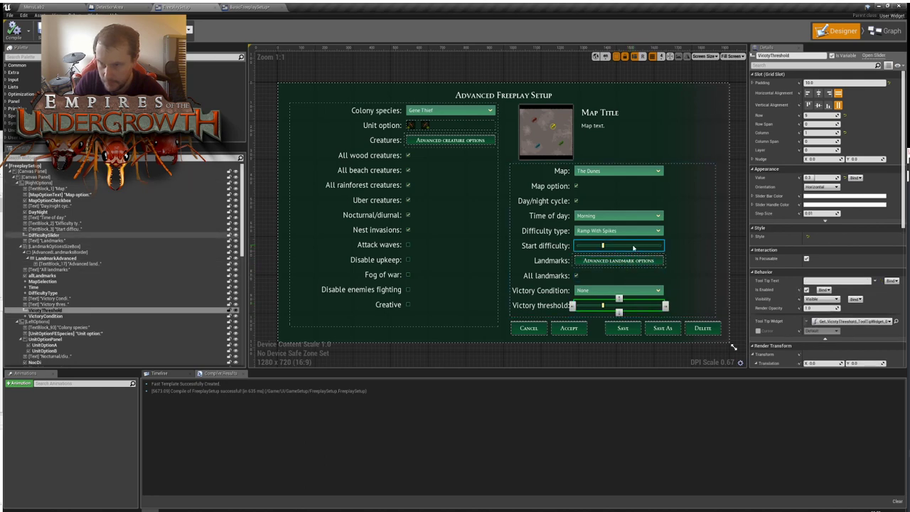
pyautogui.click(633, 246)
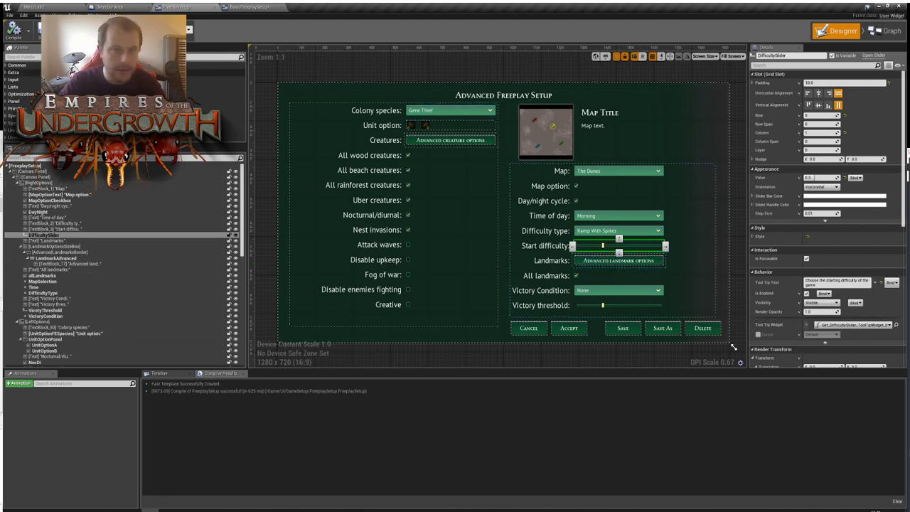
# Find all references to the Current Setup variable that feeds the Setup node in the BasicFreeplaySetup event graph
pyautogui.click(228, 8)
pyautogui.moveTo(441, 292); pyautogui.dragTo(797, 335, button='right')
pyautogui.moveTo(303, 260); pyautogui.dragTo(451, 178, button='right')
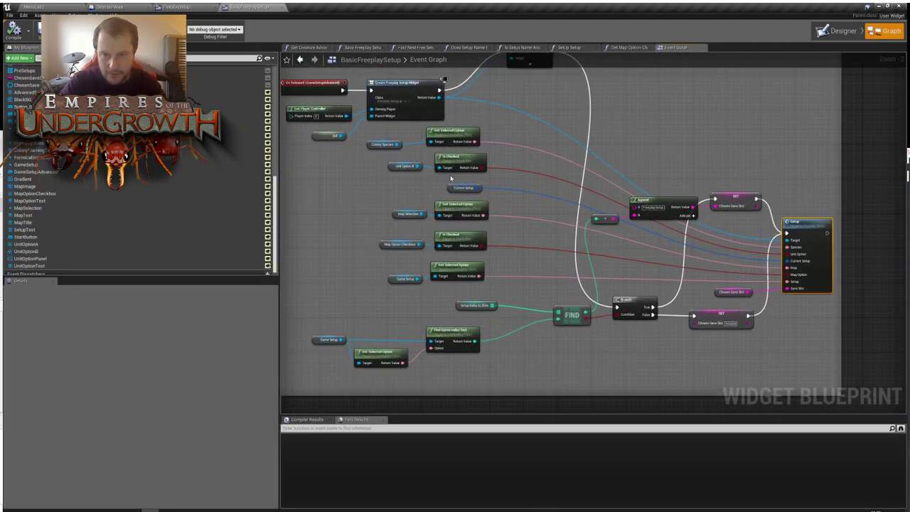
pyautogui.click(455, 188)
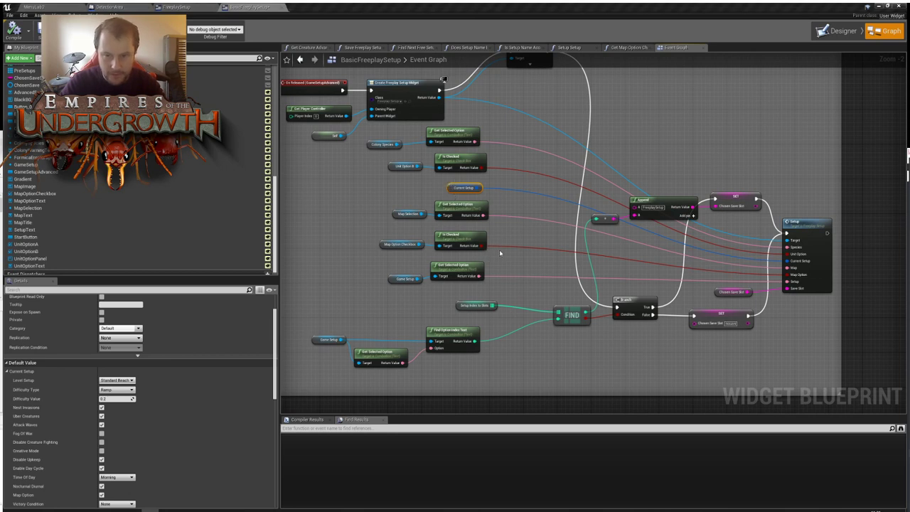
pyautogui.hotkey('shift', 'alt', 'f')
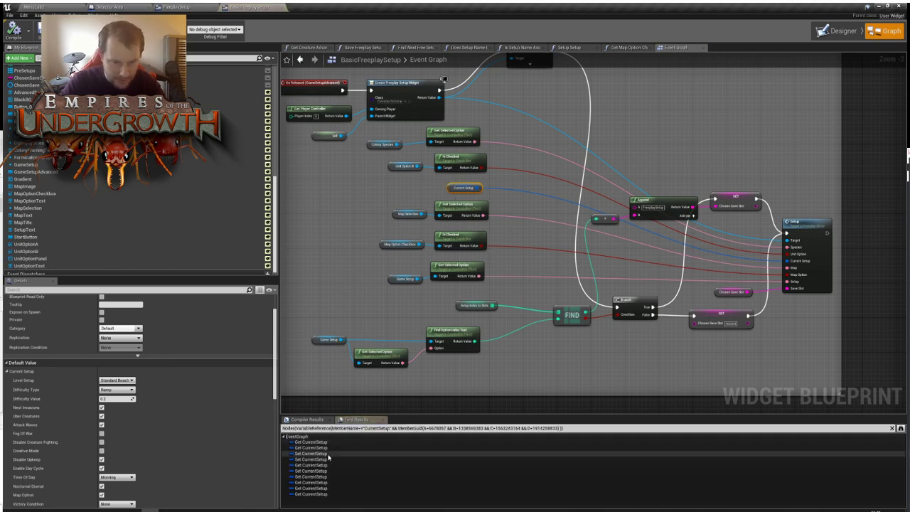
# Examine how the "Selecting a new setup" section assigns the chosen save's Game Setup to Current Setup
pyautogui.click(328, 458)
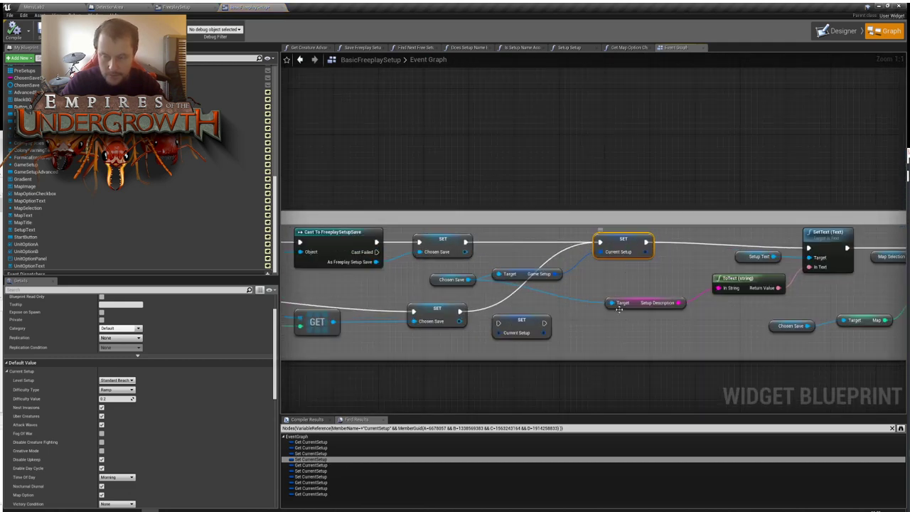
pyautogui.moveTo(592, 356); pyautogui.dragTo(666, 346, button='right')
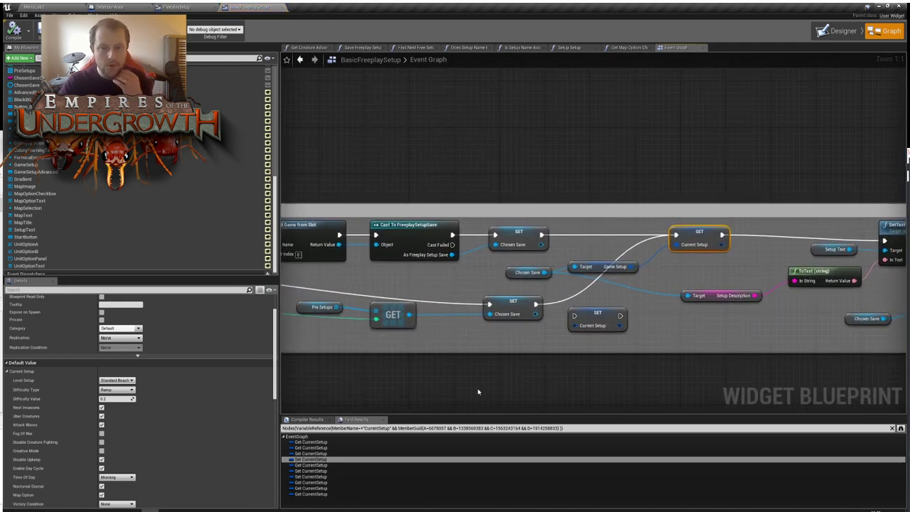
pyautogui.moveTo(478, 392); pyautogui.dragTo(905, 399, button='right')
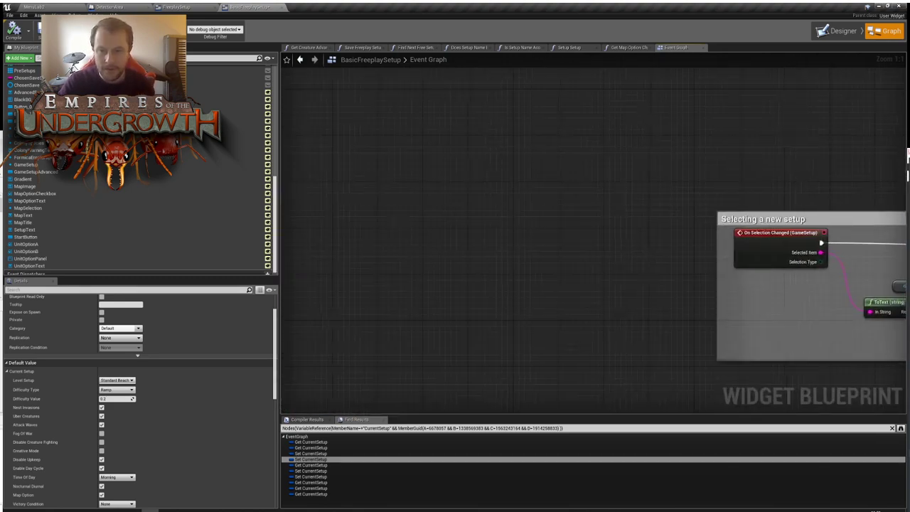
pyautogui.moveTo(711, 320); pyautogui.dragTo(448, 285, button='right')
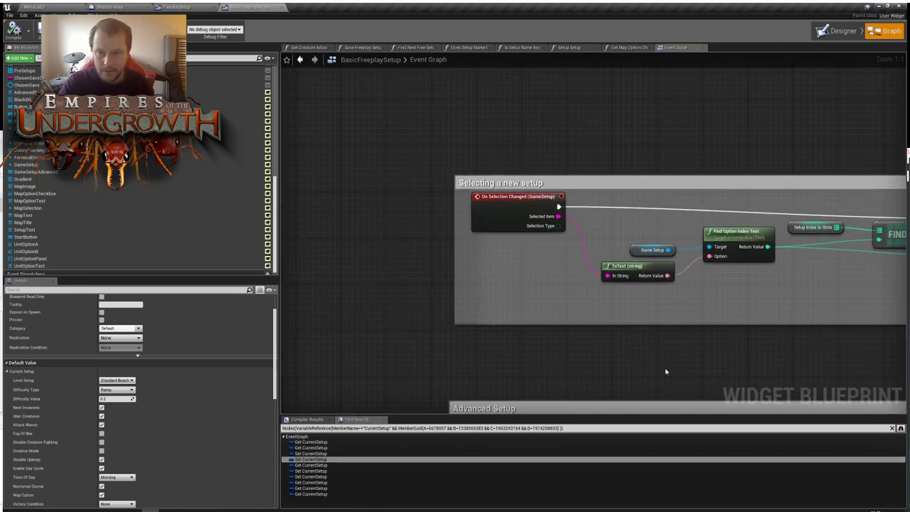
pyautogui.moveTo(665, 371); pyautogui.dragTo(391, 349, button='right')
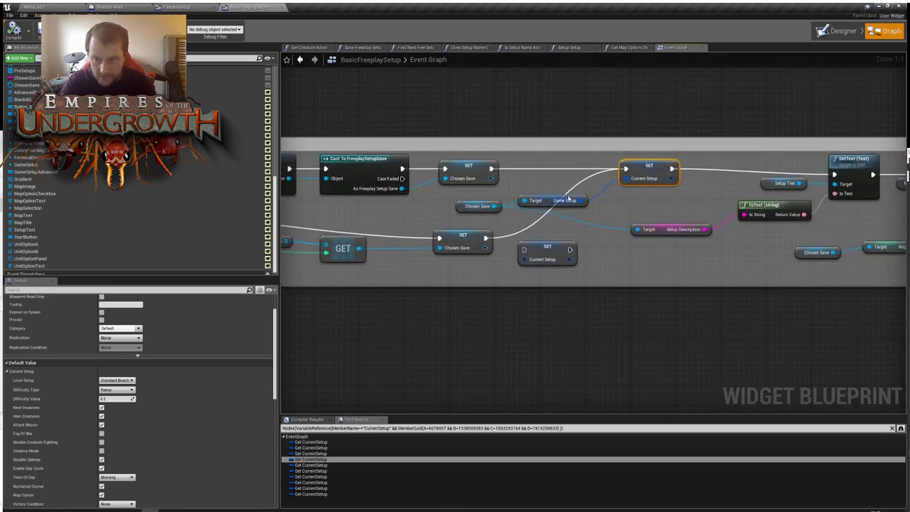
pyautogui.click(562, 202)
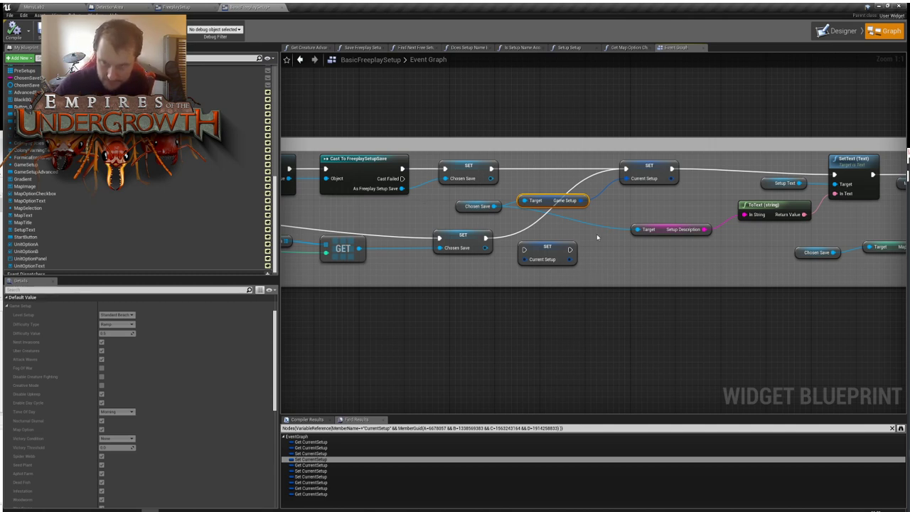
pyautogui.moveTo(606, 222); pyautogui.dragTo(773, 228, button='right')
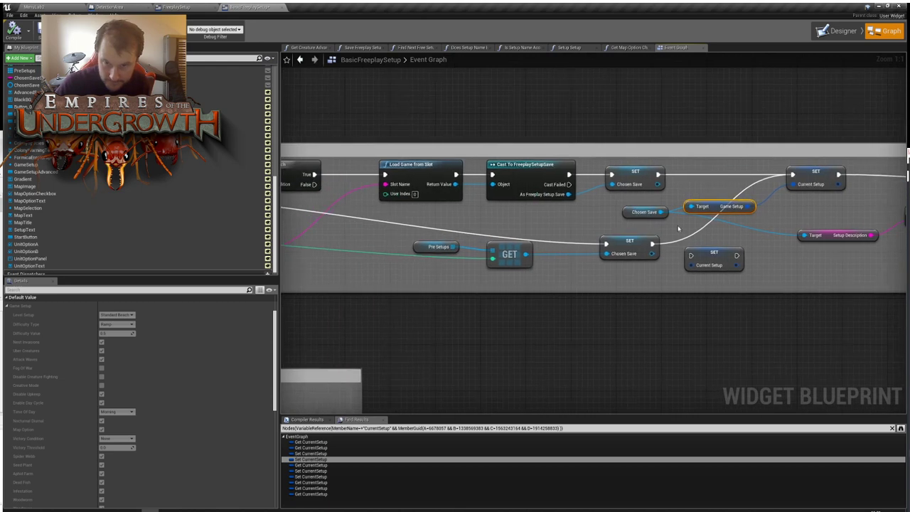
pyautogui.moveTo(527, 218); pyautogui.dragTo(605, 212, button='right')
pyautogui.moveTo(597, 160); pyautogui.dragTo(455, 170, button='right')
pyautogui.moveTo(437, 312); pyautogui.dragTo(546, 264, button='right')
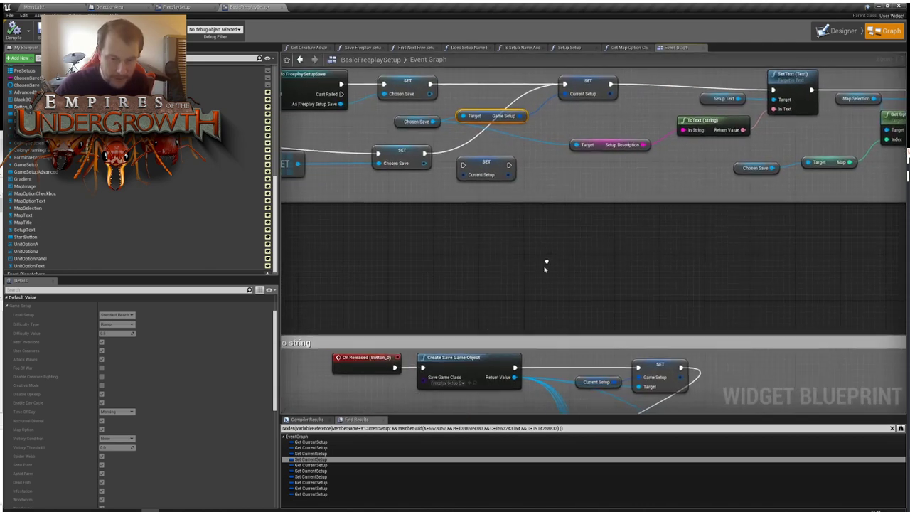
# Inspect the remaining Set CurrentSetup references and the Get CurrentSetup reference listed after them
pyautogui.doubleClick(316, 471)
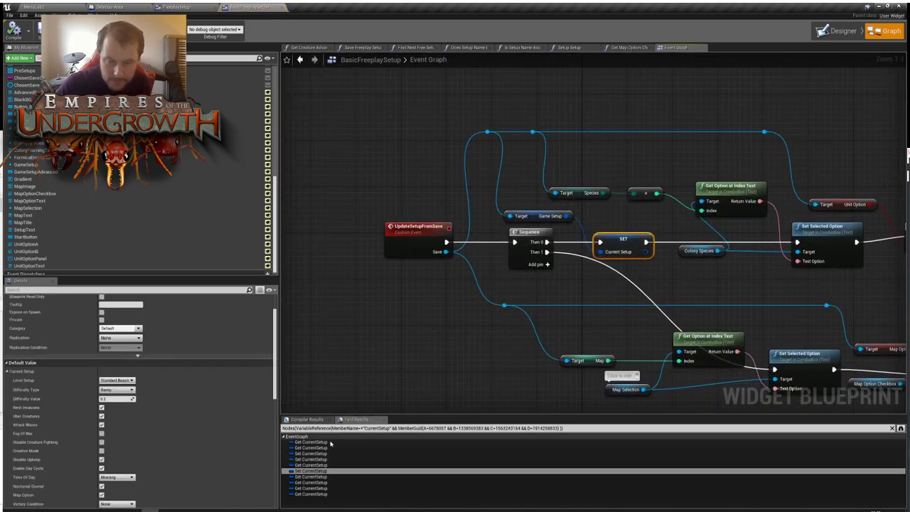
pyautogui.doubleClick(318, 477)
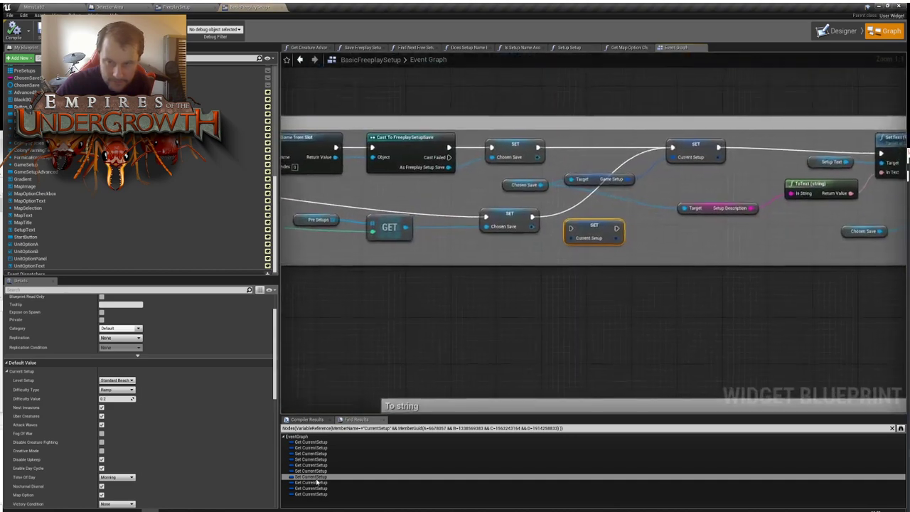
pyautogui.doubleClick(328, 483)
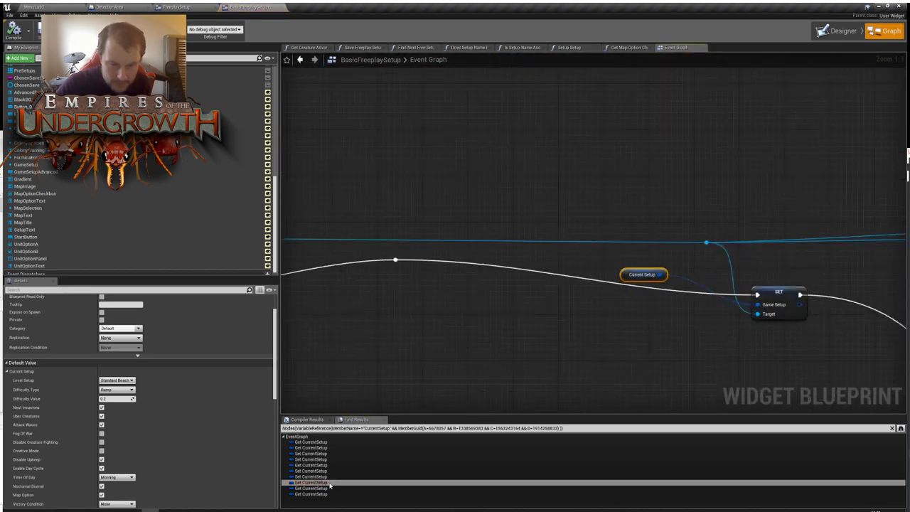
# Trace the chain that saves Current Setup back to its starting event and survey the event graph's sections up to the pre-setups
pyautogui.moveTo(369, 284); pyautogui.dragTo(882, 284, button='right')
pyautogui.scroll(-5, 480, 280)
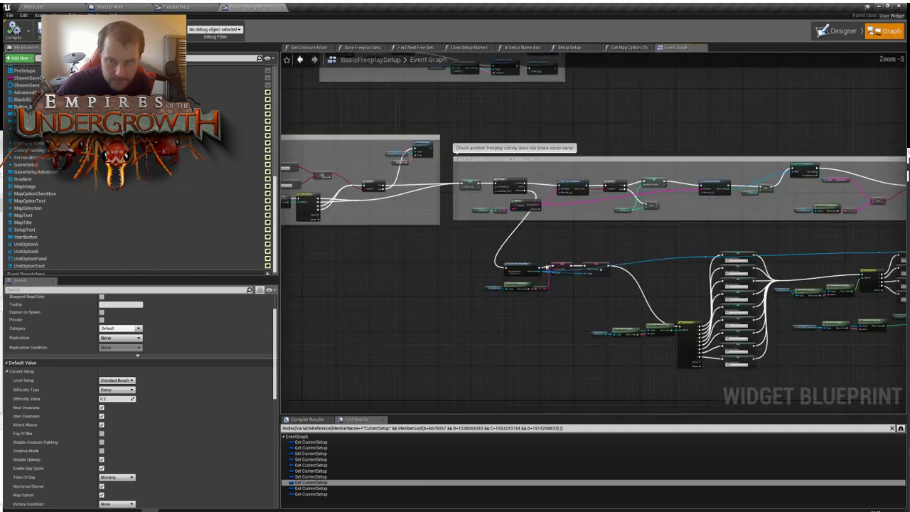
pyautogui.moveTo(401, 277); pyautogui.dragTo(801, 331, button='right')
pyautogui.scroll(-1, 411, 265)
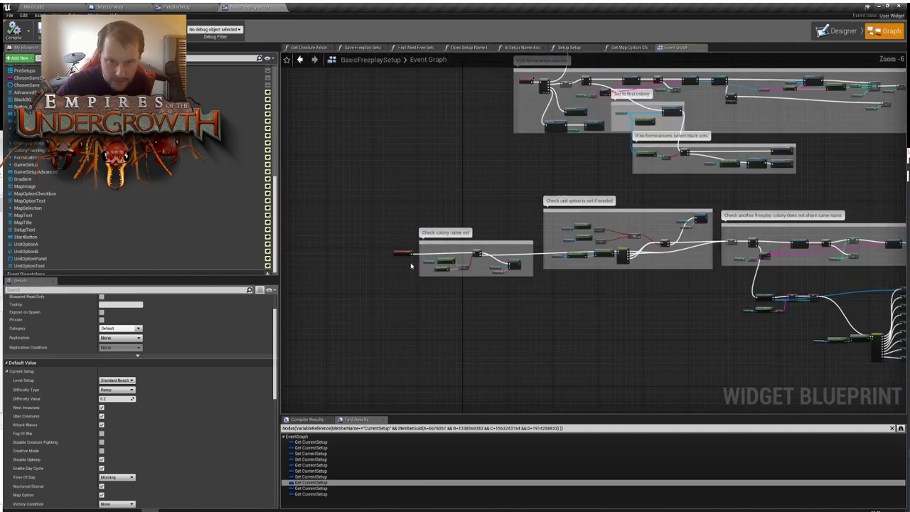
pyautogui.scroll(6, 409, 260)
pyautogui.scroll(-5, 461, 198)
pyautogui.scroll(-3, 586, 153)
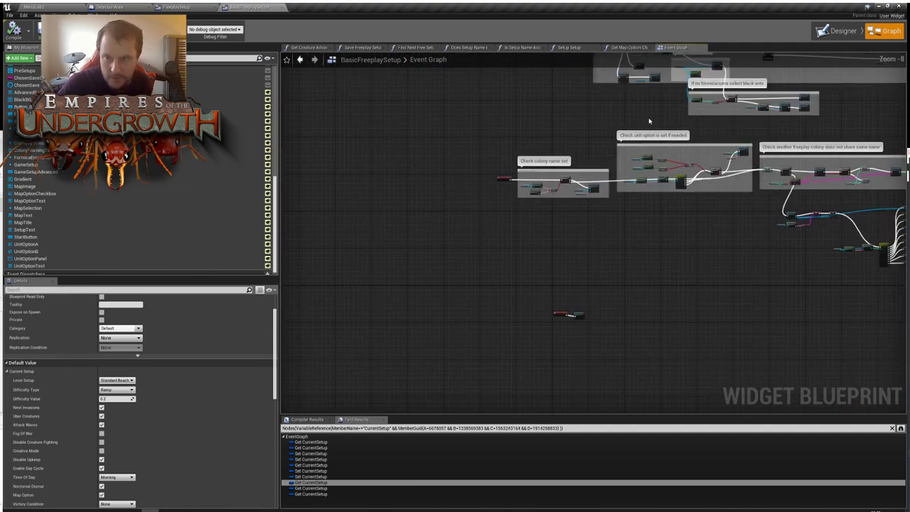
pyautogui.moveTo(648, 118); pyautogui.dragTo(410, 307, button='right')
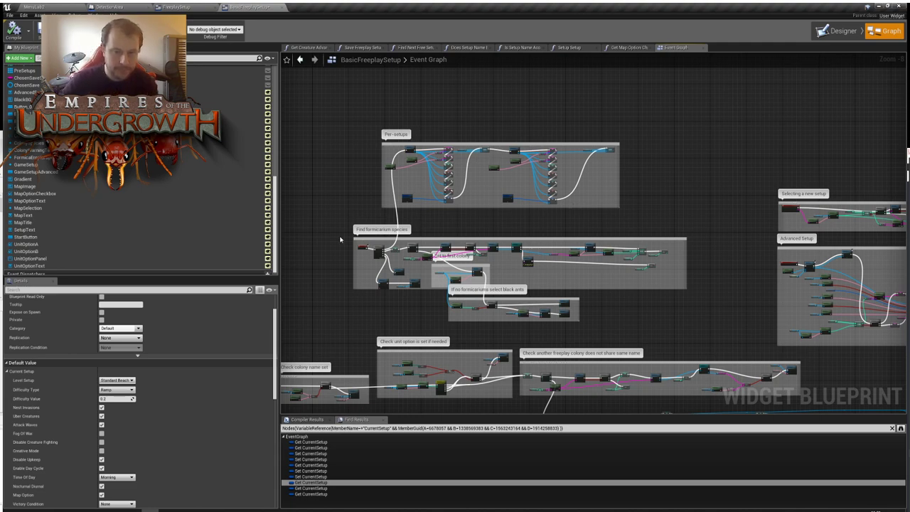
pyautogui.moveTo(340, 241); pyautogui.dragTo(430, 334, button='right')
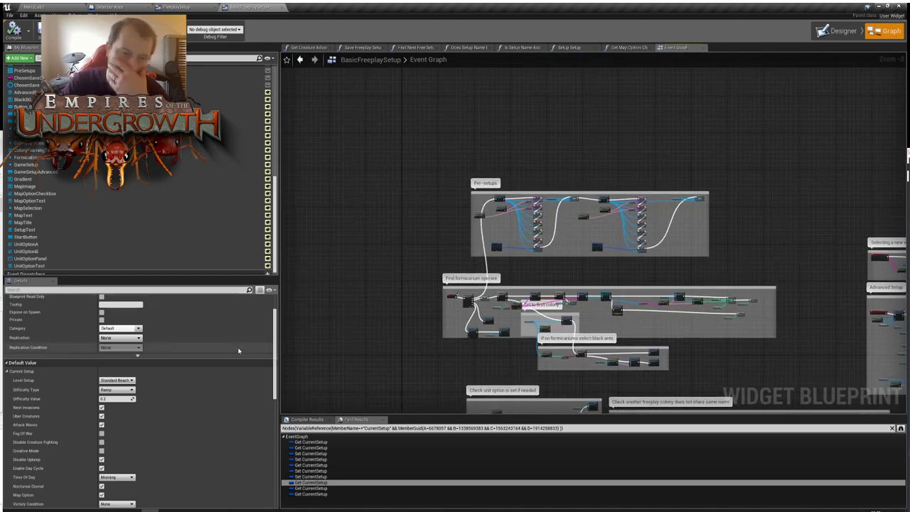
# Review the default values stored in the Current Setup variable
pyautogui.scroll(-5, 69, 417)
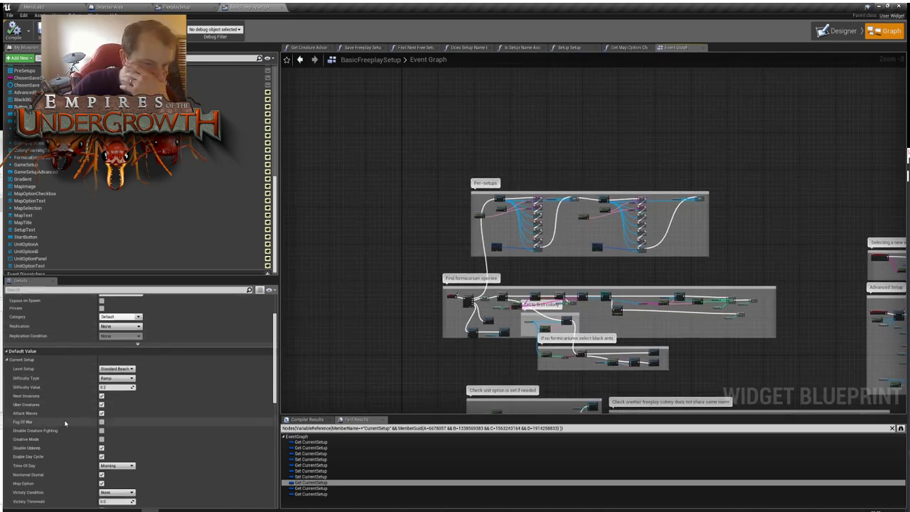
pyautogui.scroll(-1, 68, 433)
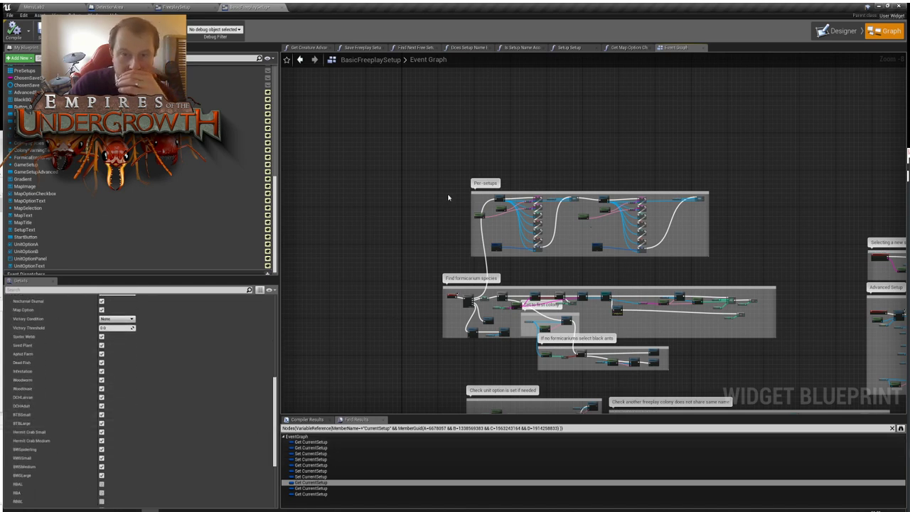
pyautogui.scroll(10, 84, 332)
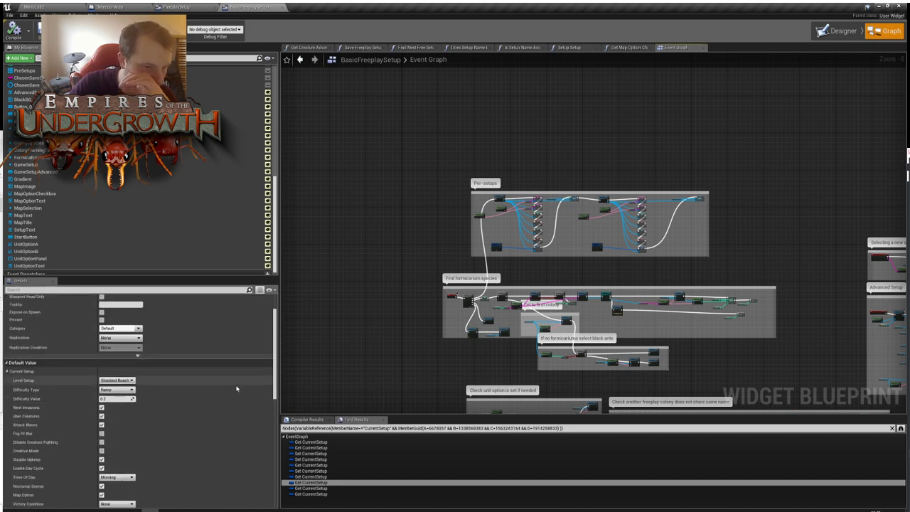
pyautogui.scroll(2, 128, 169)
# Locate Event Construct in the event graph and examine the branches of its Sequence node
pyautogui.scroll(8, 128, 169)
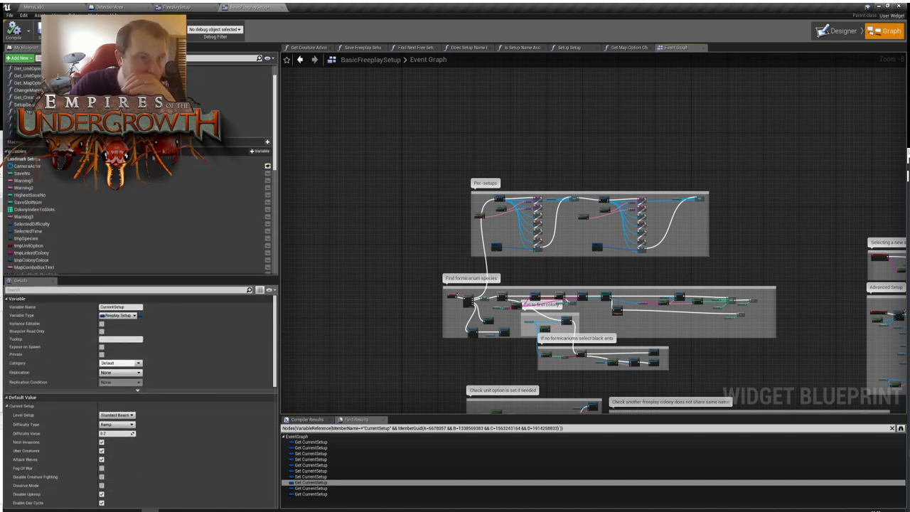
pyautogui.click(8, 78)
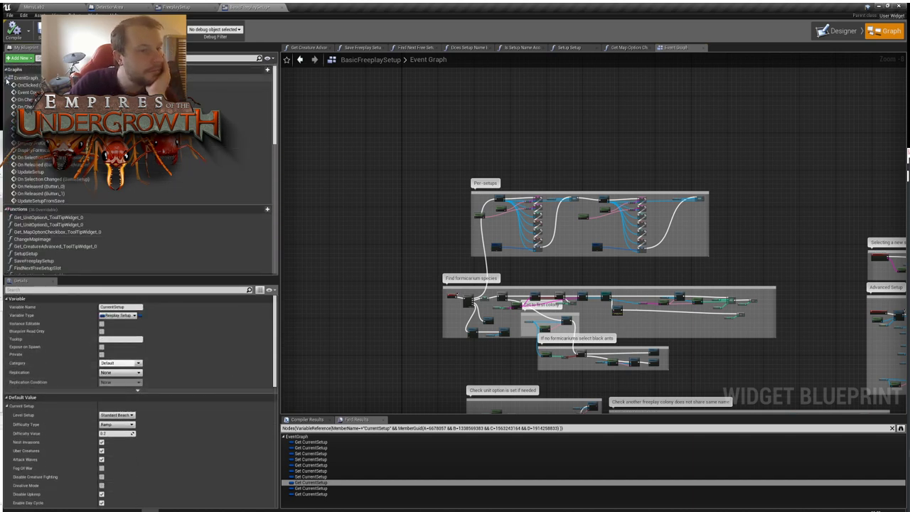
pyautogui.doubleClick(28, 93)
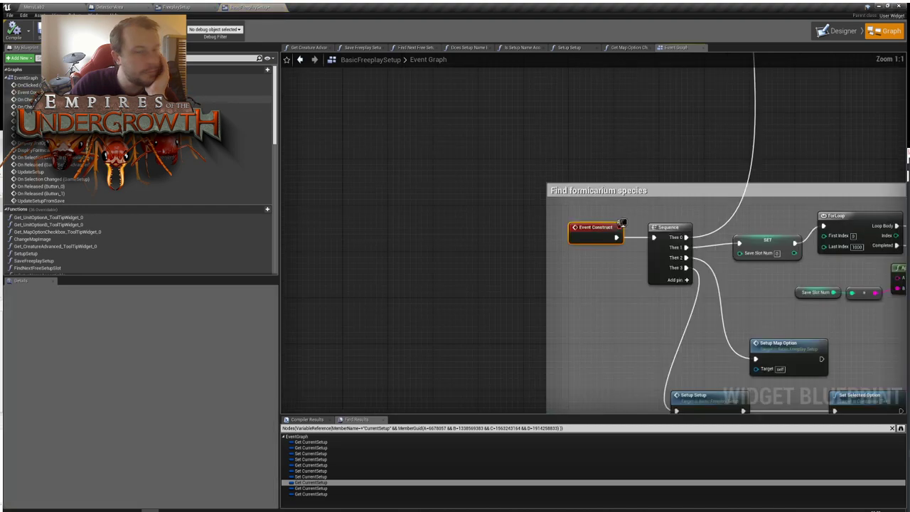
pyautogui.moveTo(584, 361); pyautogui.dragTo(188, 273, button='right')
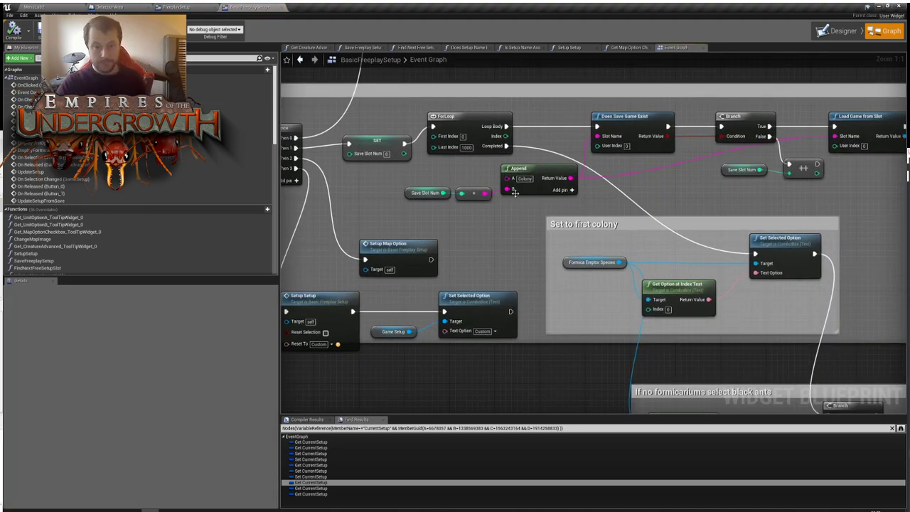
pyautogui.moveTo(514, 191); pyautogui.dragTo(627, 233, button='right')
pyautogui.scroll(-7, 637, 285)
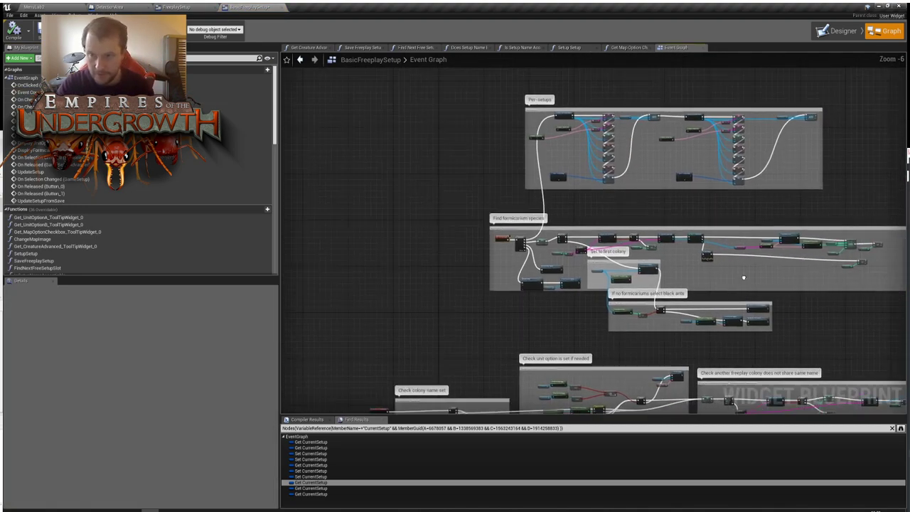
# Examine how the Custom and Creative pre-setups are built and added to the Pre Setups array, including the array's default value
pyautogui.scroll(6, 538, 150)
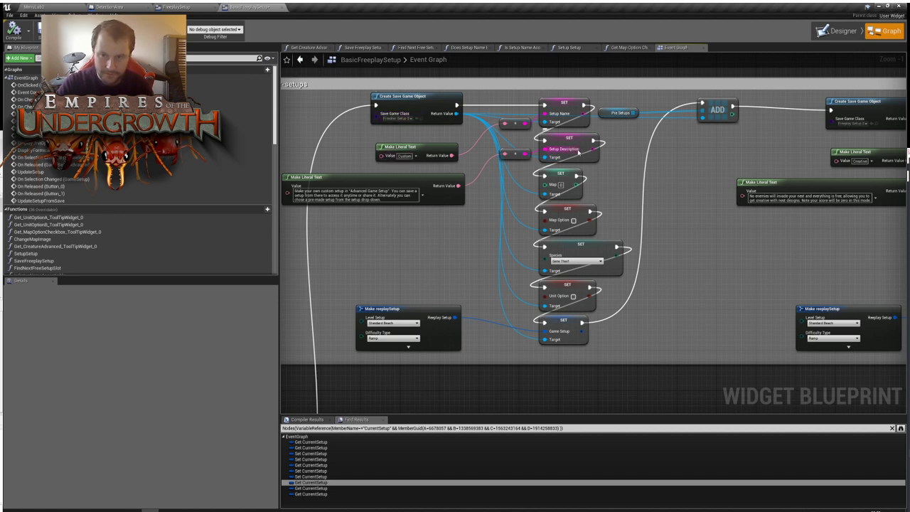
pyautogui.moveTo(675, 281); pyautogui.dragTo(481, 234, button='right')
pyautogui.click(421, 120)
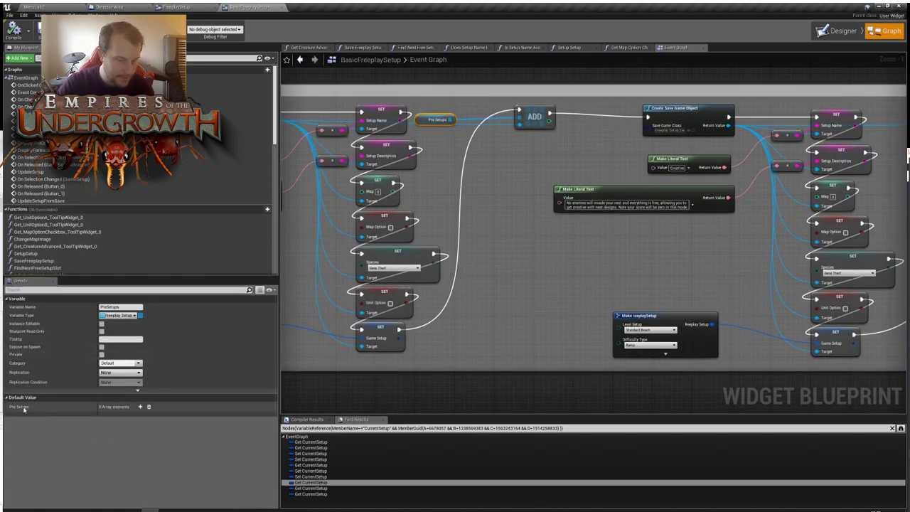
pyautogui.moveTo(550, 168); pyautogui.dragTo(714, 212, button='right')
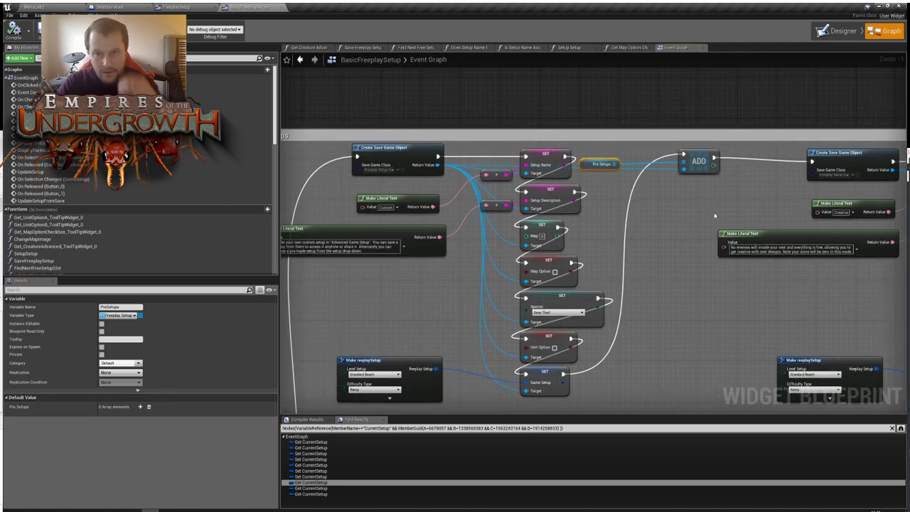
# Examine the values that the Custom and Creative pre-setups assign and the actions available from the Custom Create Save Game Object's return value
pyautogui.click(411, 155)
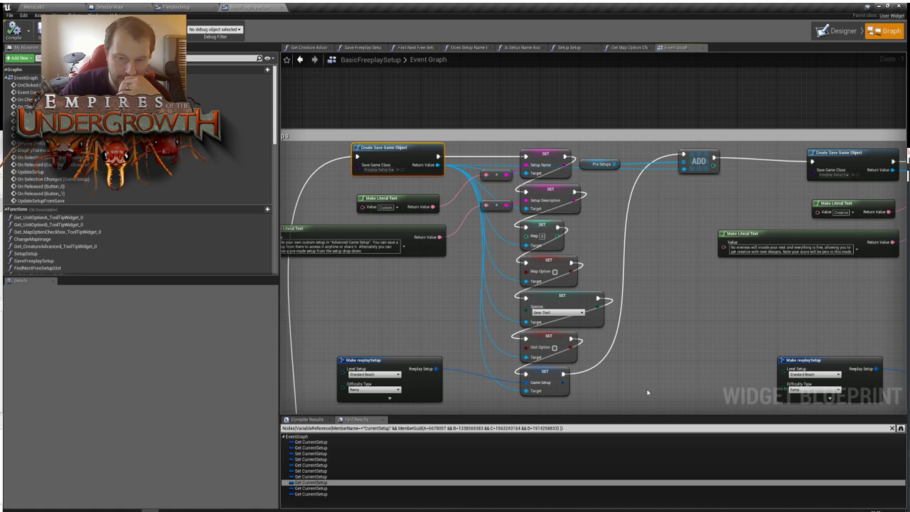
pyautogui.moveTo(641, 349); pyautogui.dragTo(655, 287, button='right')
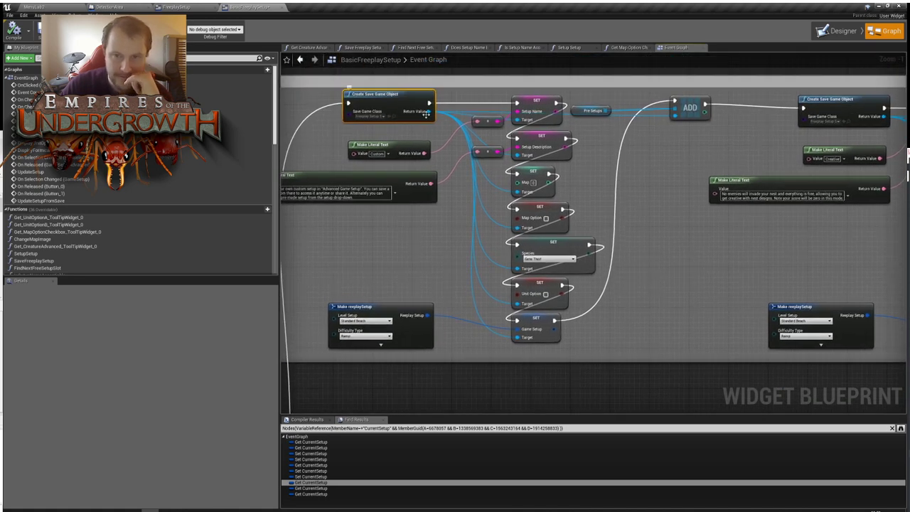
pyautogui.moveTo(429, 112); pyautogui.dragTo(526, 379)
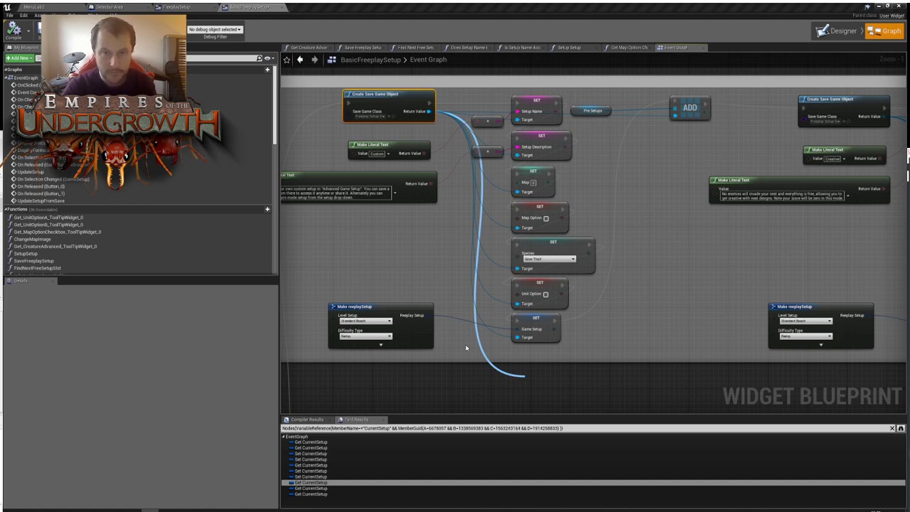
pyautogui.click(401, 268)
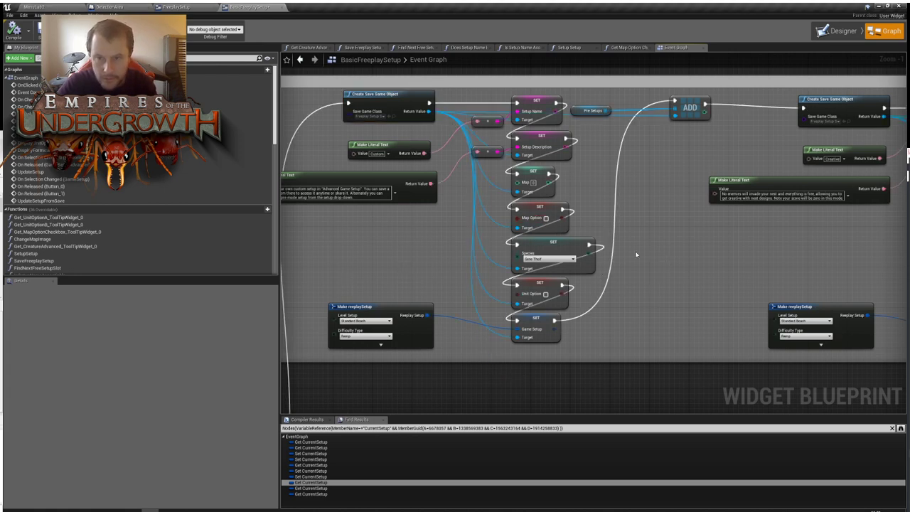
pyautogui.moveTo(652, 249); pyautogui.dragTo(322, 246, button='right')
pyautogui.moveTo(856, 198); pyautogui.dragTo(823, 226, button='right')
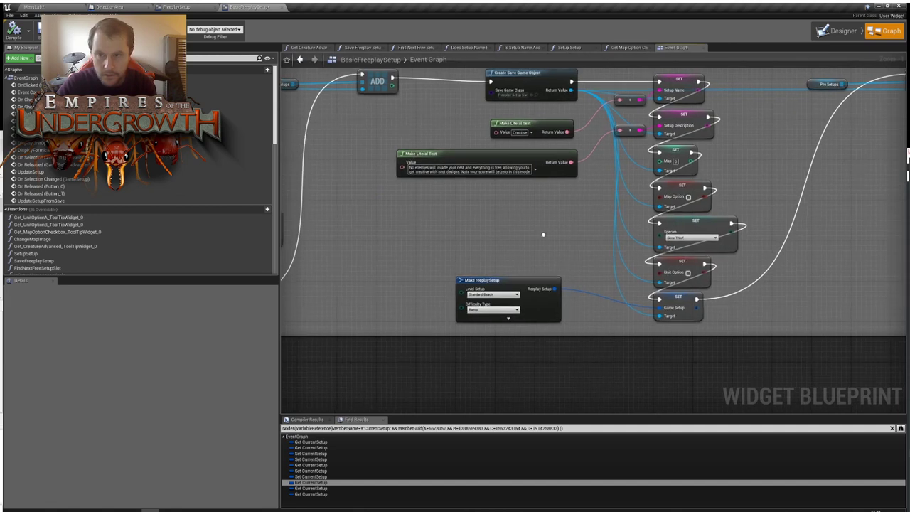
pyautogui.moveTo(542, 236); pyautogui.dragTo(767, 259, button='right')
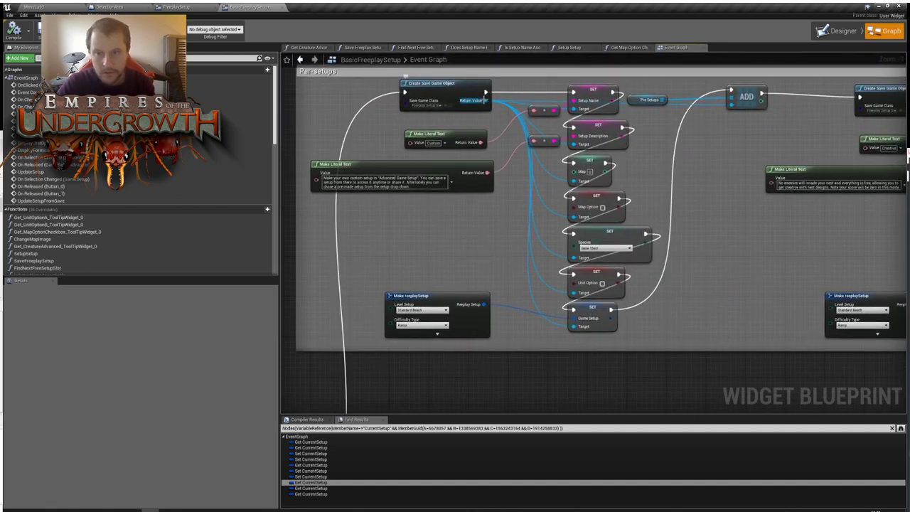
pyautogui.moveTo(481, 187); pyautogui.dragTo(392, 205, button='right')
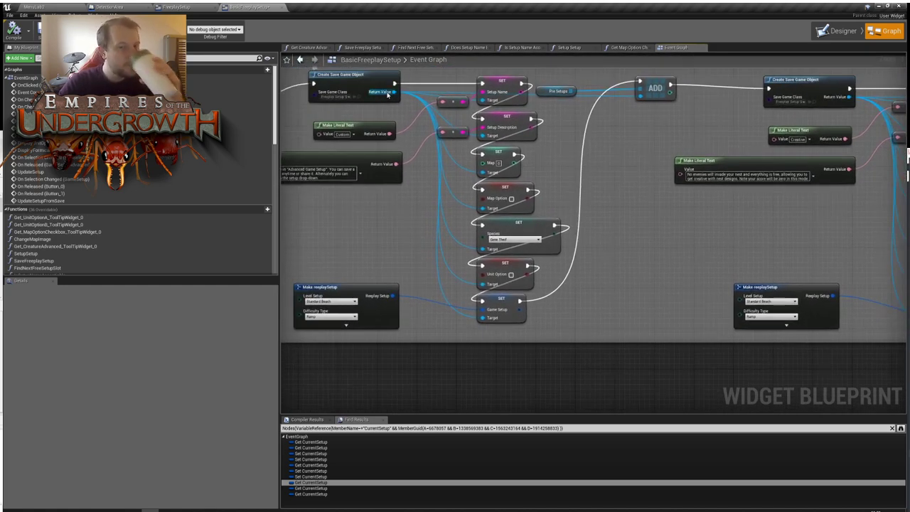
pyautogui.moveTo(393, 93); pyautogui.dragTo(463, 364)
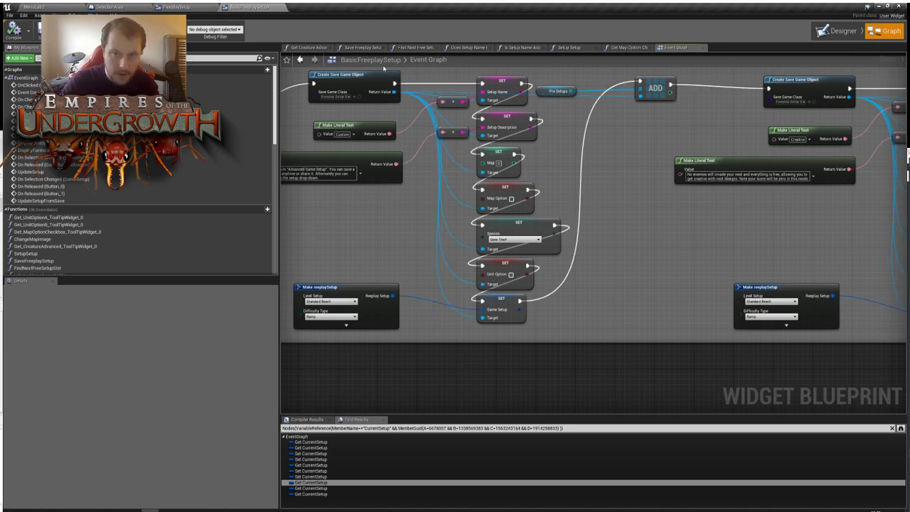
# Expand the Make FreeplaySetup nodes of the Custom and Creative pre-setups and set each Difficulty Value to 0.2
pyautogui.moveTo(353, 356); pyautogui.dragTo(425, 239, button='right')
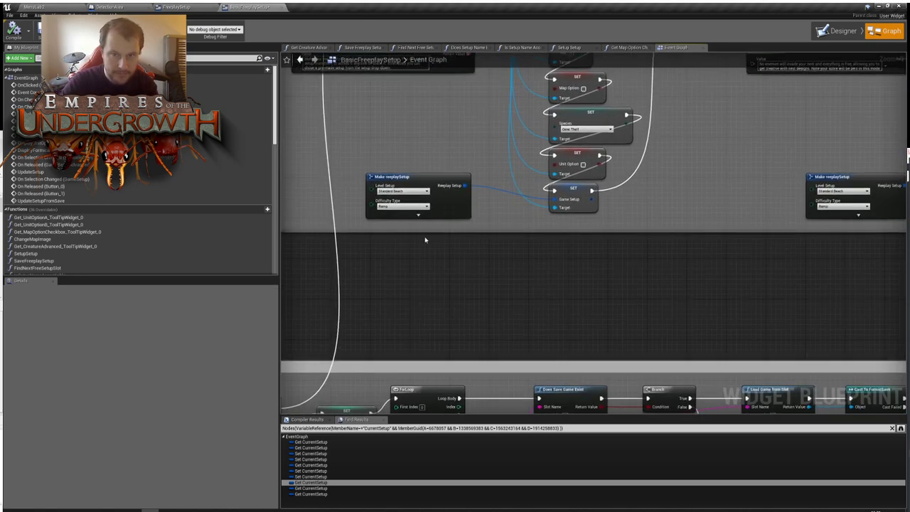
pyautogui.click(419, 215)
pyautogui.moveTo(577, 289); pyautogui.dragTo(568, 237, button='right')
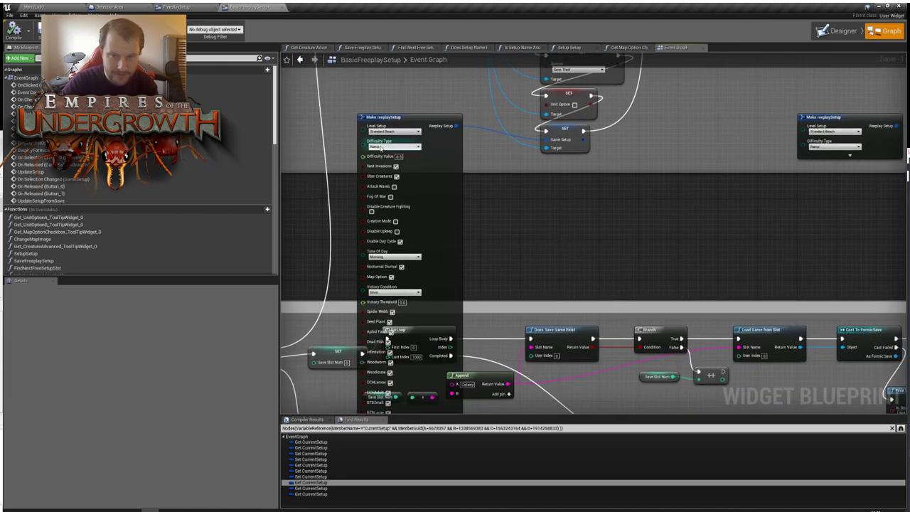
pyautogui.click(400, 156)
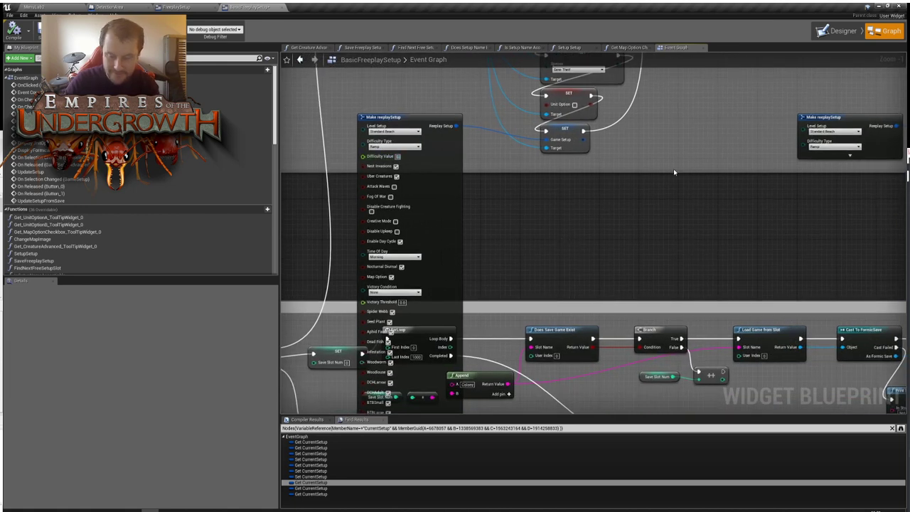
pyautogui.moveTo(785, 241); pyautogui.dragTo(514, 328, button='right')
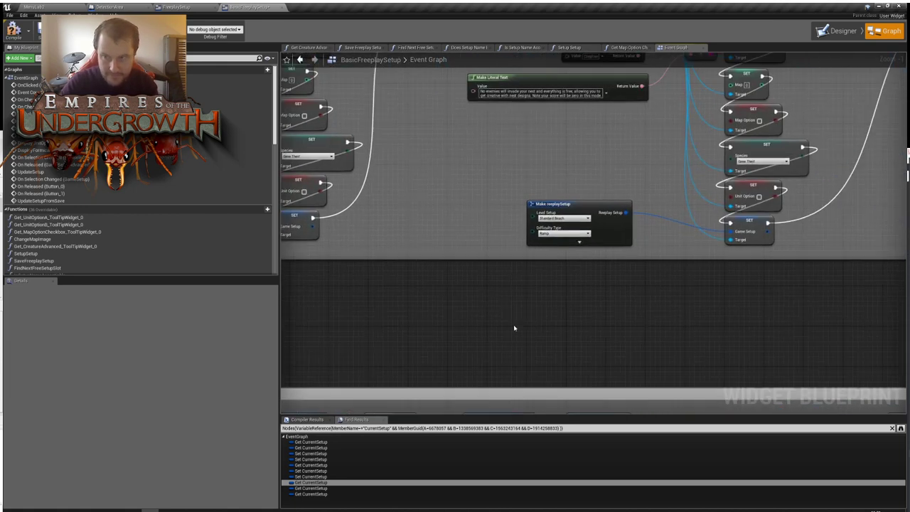
pyautogui.click(580, 243)
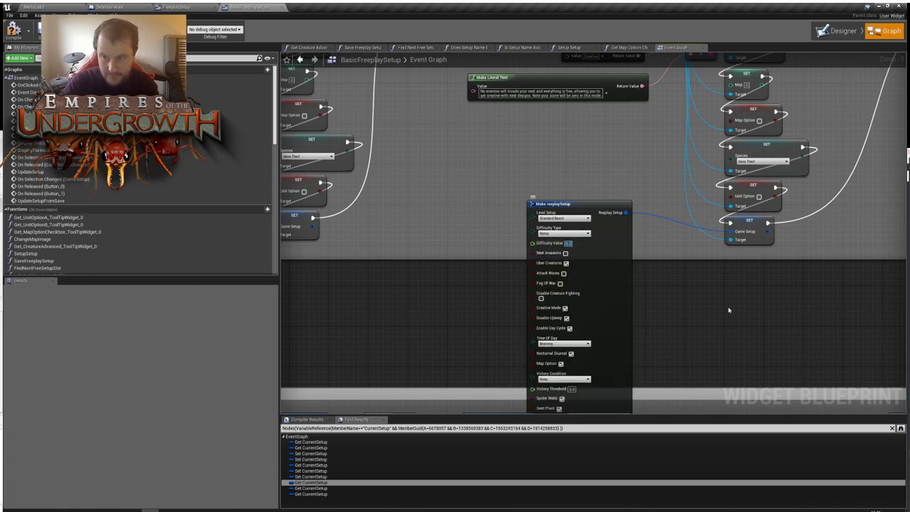
pyautogui.moveTo(784, 305); pyautogui.dragTo(610, 377, button='right')
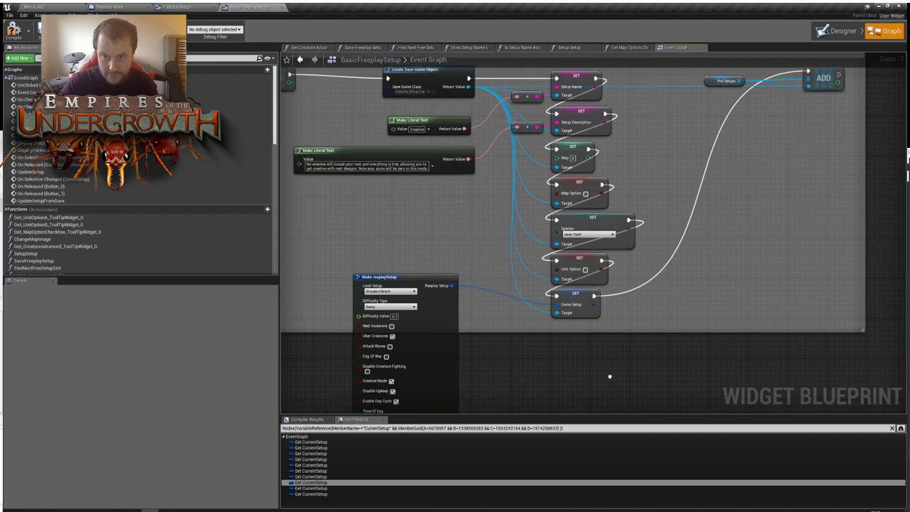
# Collapse the expanded Make FreeplaySetup nodes of the Creative and Custom pre-setups
pyautogui.moveTo(502, 355); pyautogui.dragTo(635, 12, button='right')
pyautogui.moveTo(640, 240); pyautogui.dragTo(650, 57, button='right')
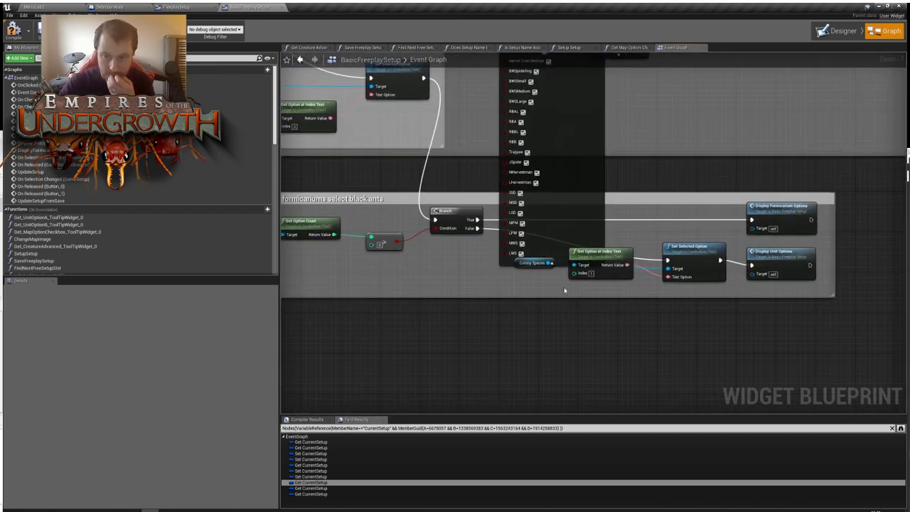
pyautogui.moveTo(692, 138); pyautogui.dragTo(857, 416, button='right')
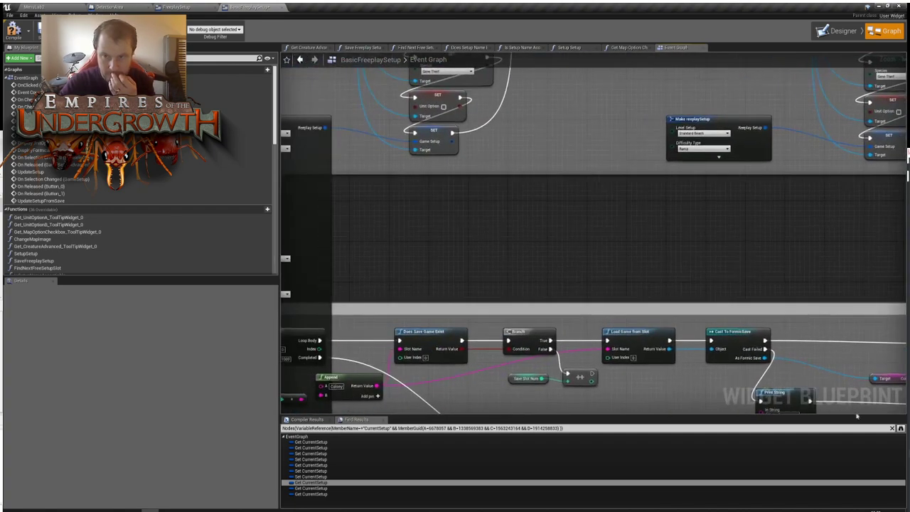
pyautogui.moveTo(558, 192); pyautogui.dragTo(880, 134, button='right')
pyautogui.moveTo(756, 278); pyautogui.dragTo(742, 101, button='right')
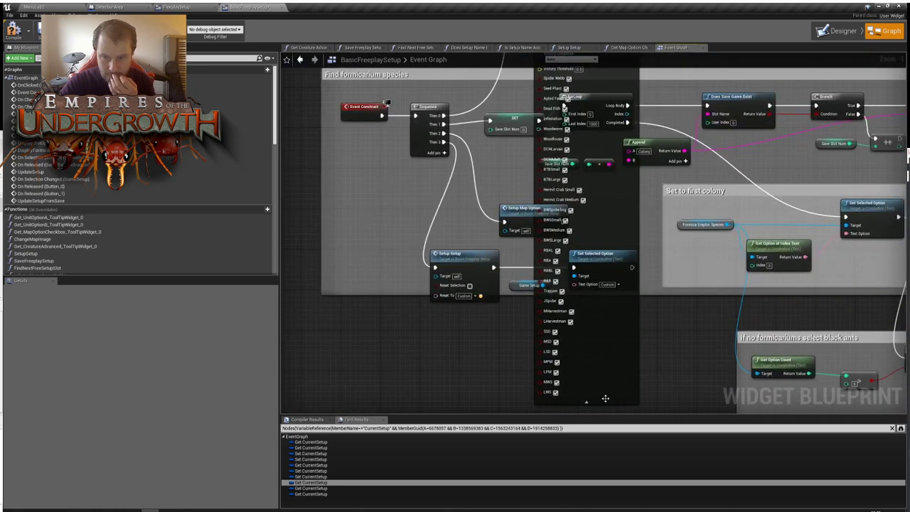
pyautogui.click(592, 402)
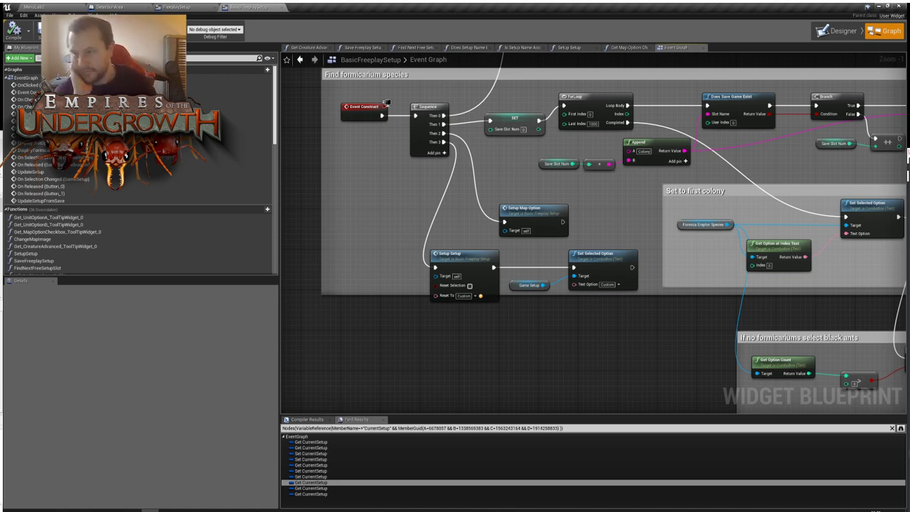
# Play-test the menu level, check the start difficulty in the advanced setup of a new Custom freeplay game, and stop playing
pyautogui.click(45, 6)
pyautogui.click(417, 26)
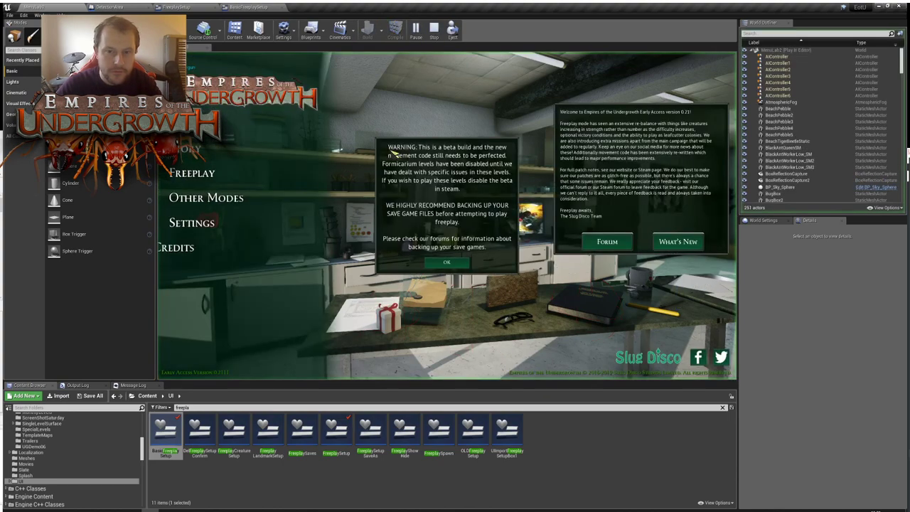
pyautogui.click(194, 177)
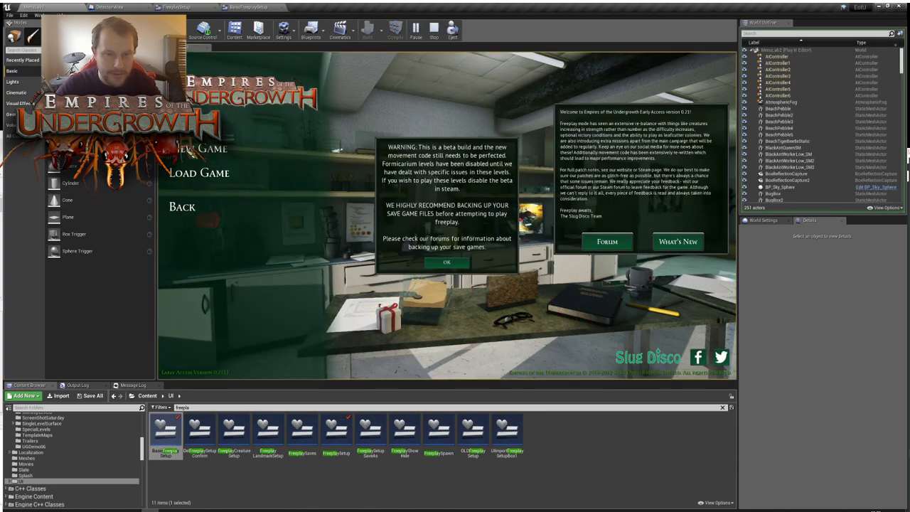
pyautogui.click(195, 150)
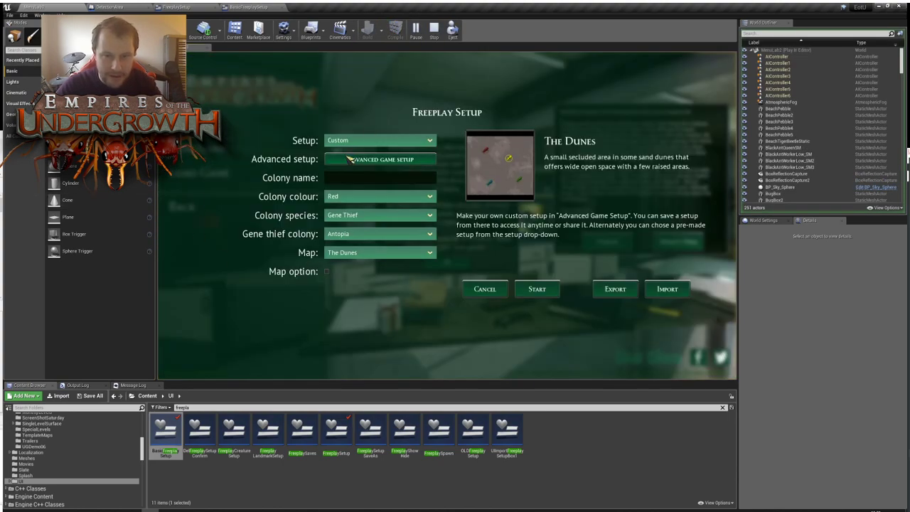
pyautogui.click(345, 161)
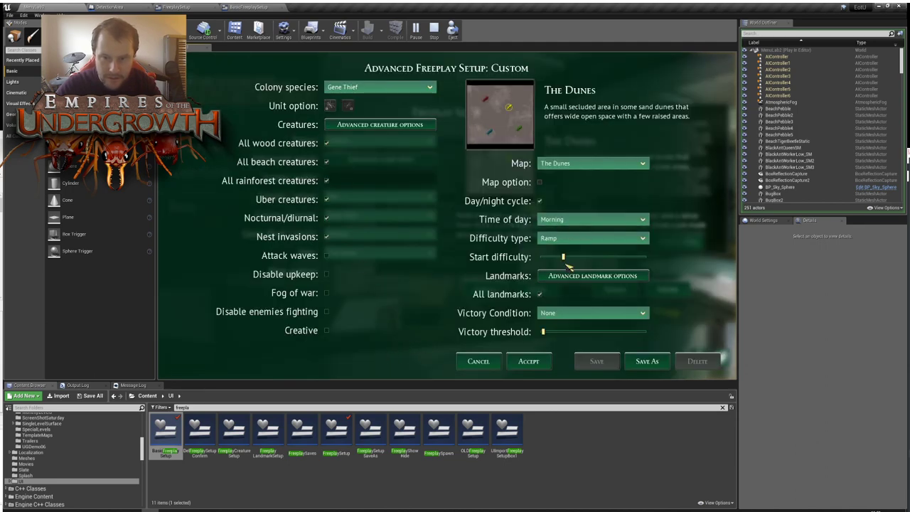
pyautogui.moveTo(564, 260)
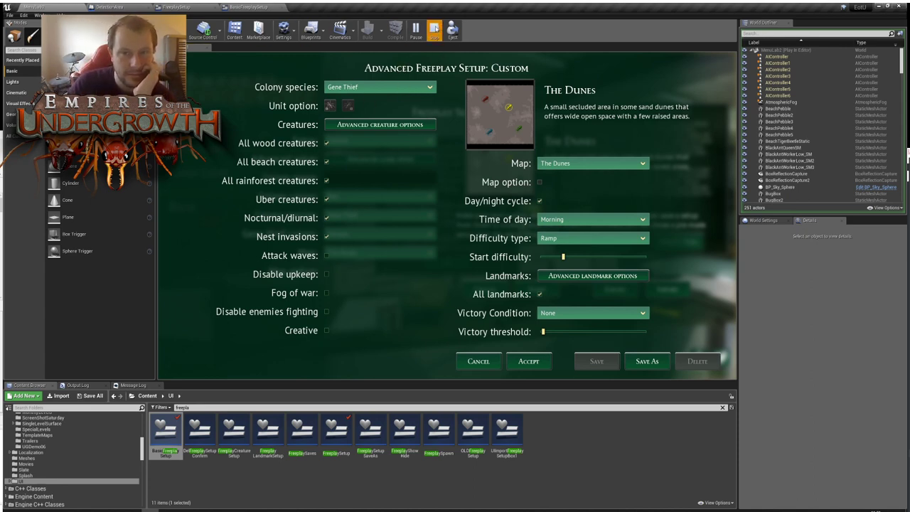
pyautogui.click(435, 29)
# Find the FreeplayDirectorBP asset in the Blueprints content folder and open it for editing
pyautogui.scroll(3, 70, 481)
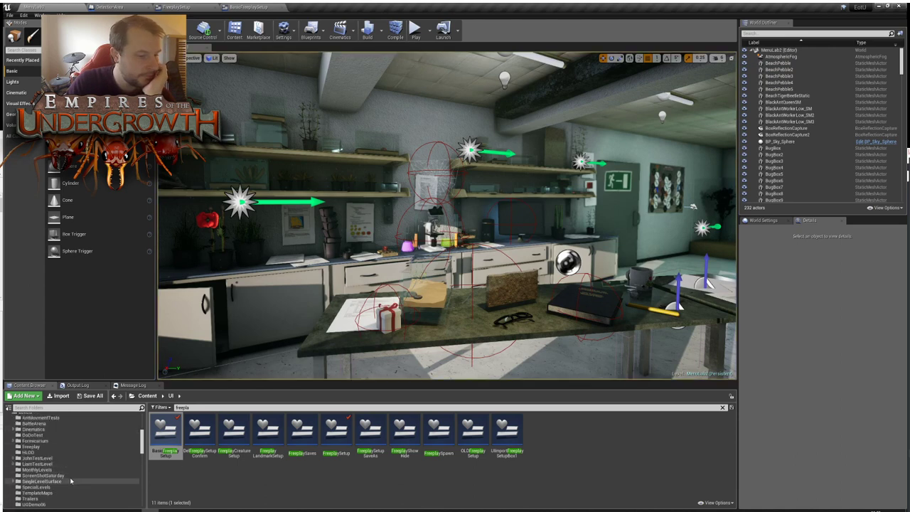
pyautogui.scroll(5, 29, 459)
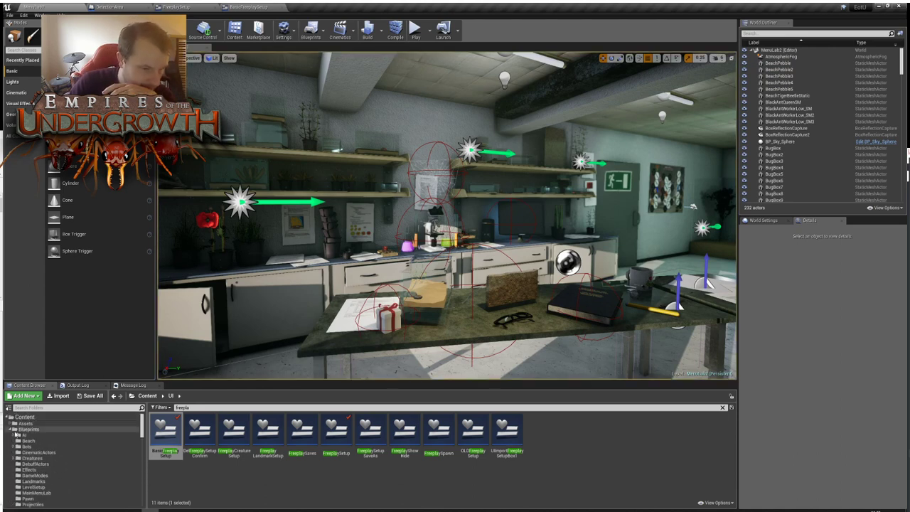
pyautogui.click(12, 430)
pyautogui.click(12, 441)
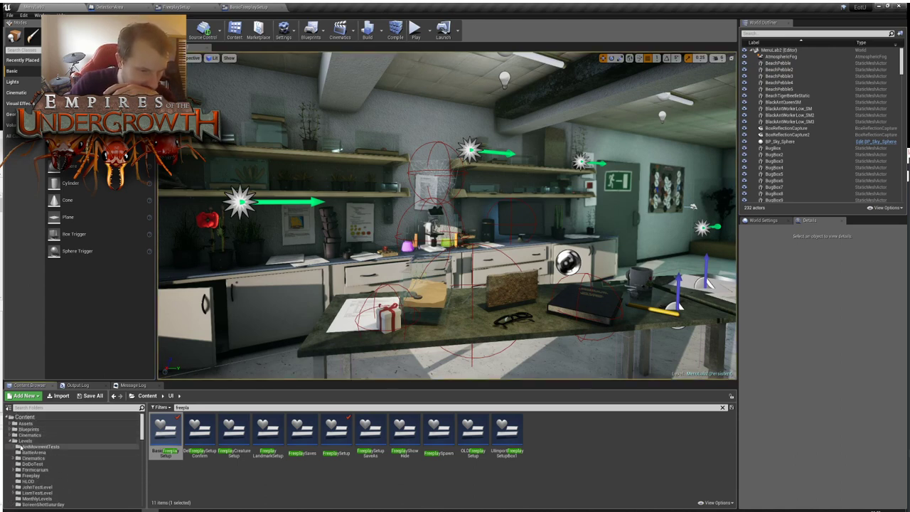
pyautogui.click(12, 442)
pyautogui.click(8, 442)
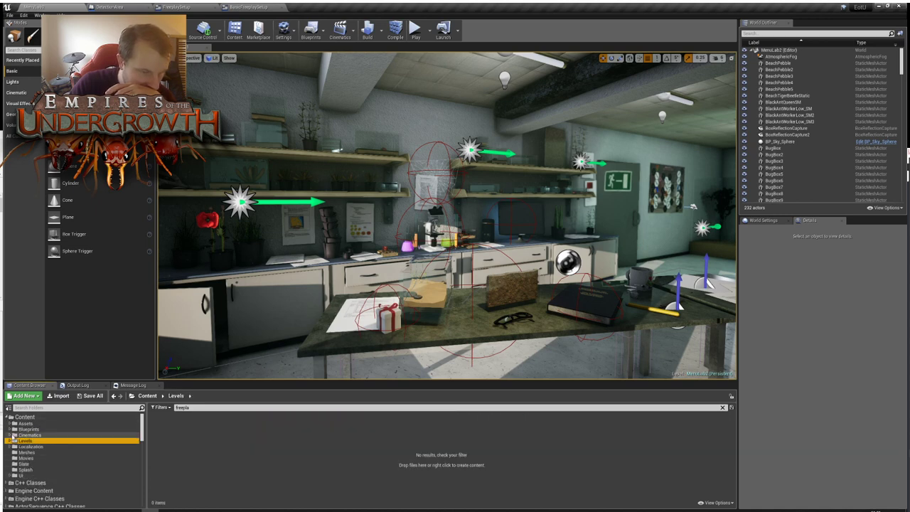
pyautogui.scroll(-1, 32, 475)
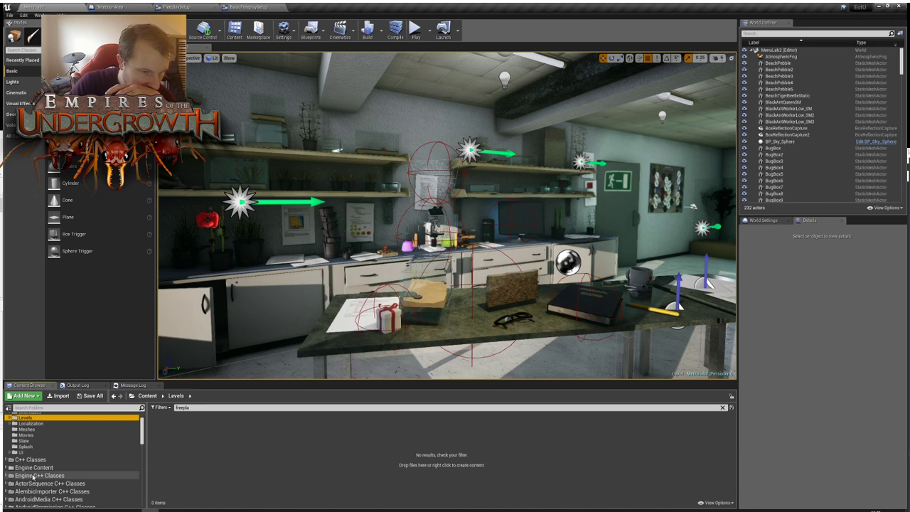
pyautogui.scroll(1, 33, 475)
pyautogui.click(35, 430)
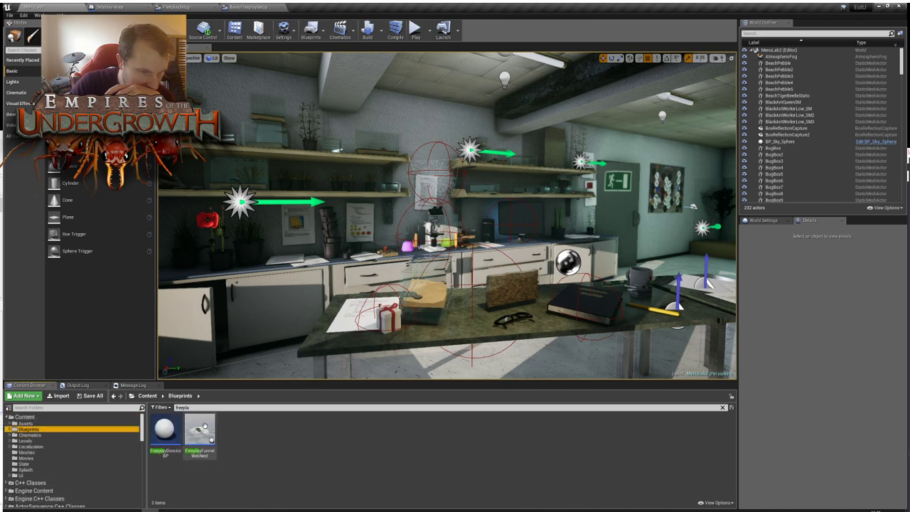
pyautogui.click(164, 433)
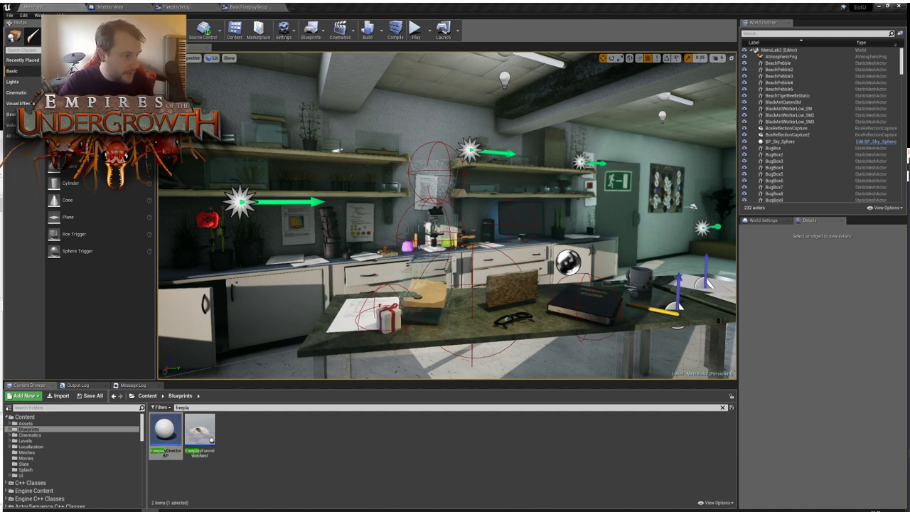
pyautogui.doubleClick(166, 438)
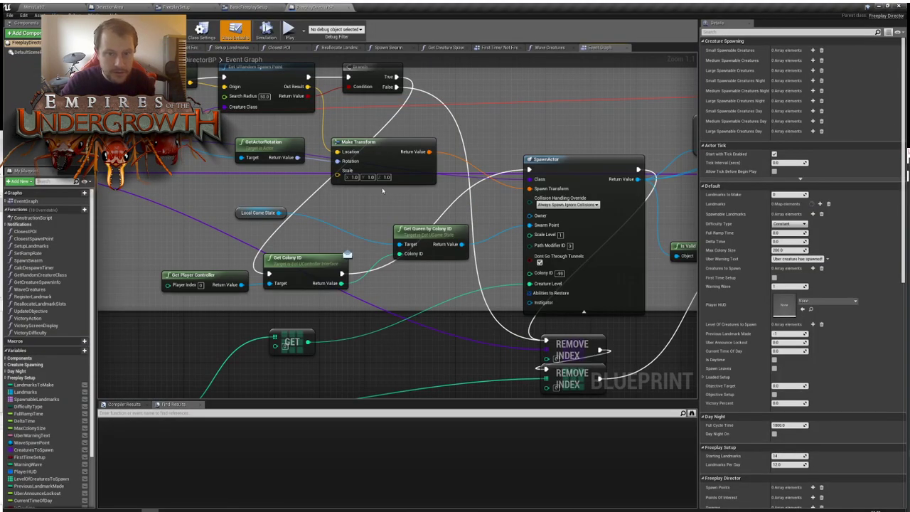
# Examine the FreeplayDirectorBP event graph, including the uber and standard creature grace periods and the sequence that follows Event Tick
pyautogui.scroll(-12, 334, 212)
pyautogui.moveTo(256, 209); pyautogui.dragTo(207, 283, button='right')
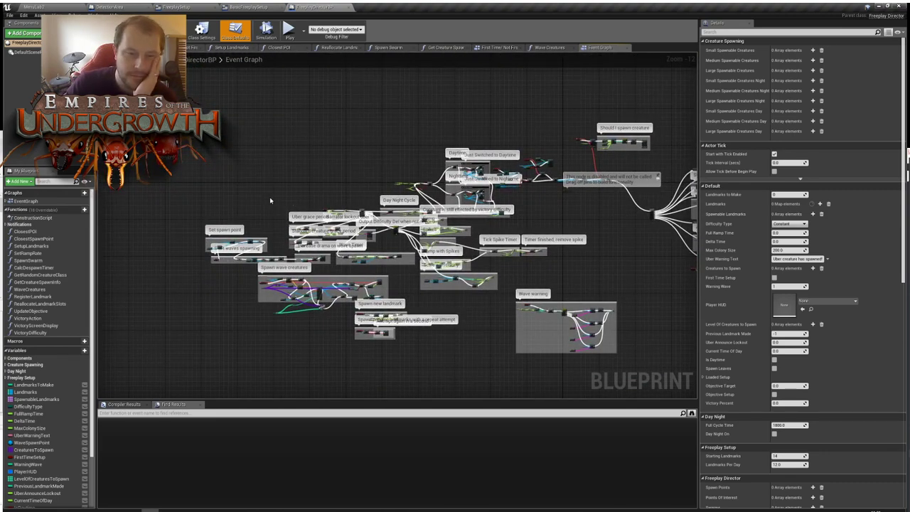
pyautogui.scroll(9, 270, 201)
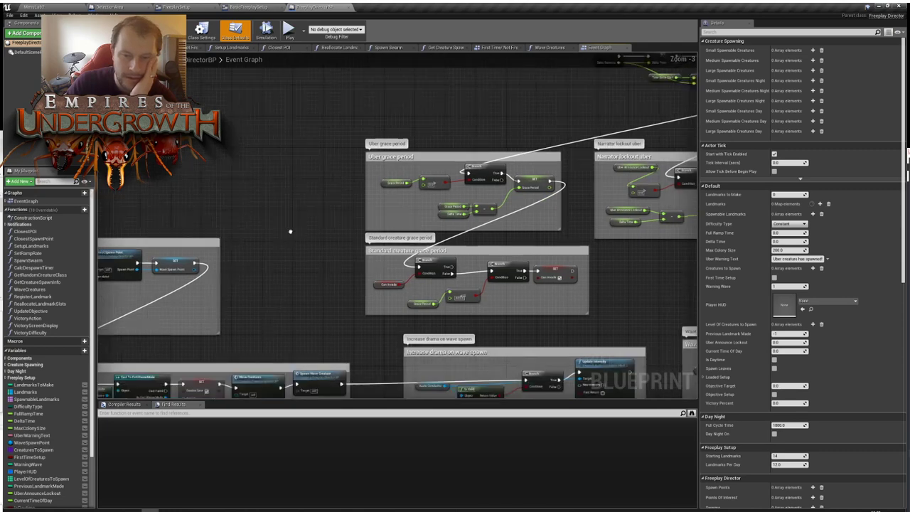
pyautogui.moveTo(290, 232); pyautogui.dragTo(285, 240, button='right')
pyautogui.scroll(3, 231, 206)
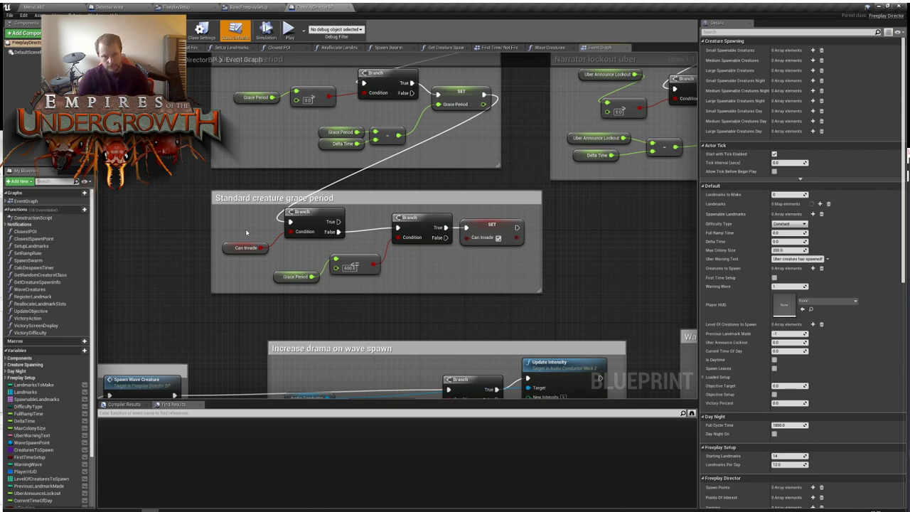
pyautogui.moveTo(483, 119); pyautogui.dragTo(483, 210, button='right')
pyautogui.scroll(-1, 469, 241)
pyautogui.moveTo(469, 241); pyautogui.dragTo(228, 303, button='right')
pyautogui.scroll(-1, 427, 217)
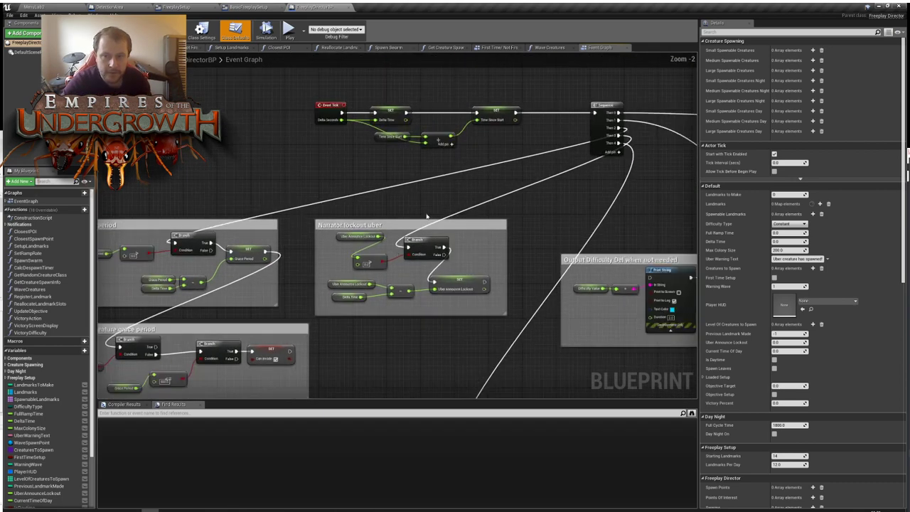
# Check the default value of the Grace Period variable used in the Uber grace period group
pyautogui.moveTo(410, 204); pyautogui.dragTo(552, 134, button='right')
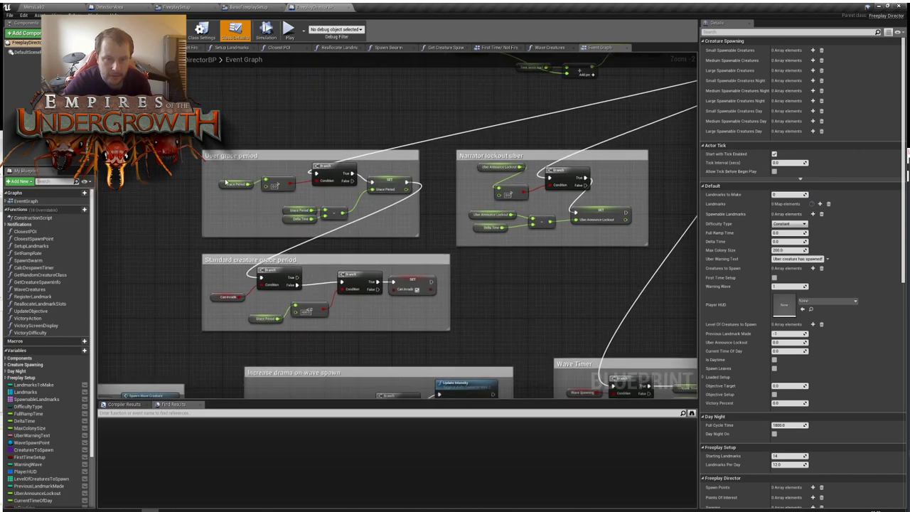
pyautogui.click(223, 183)
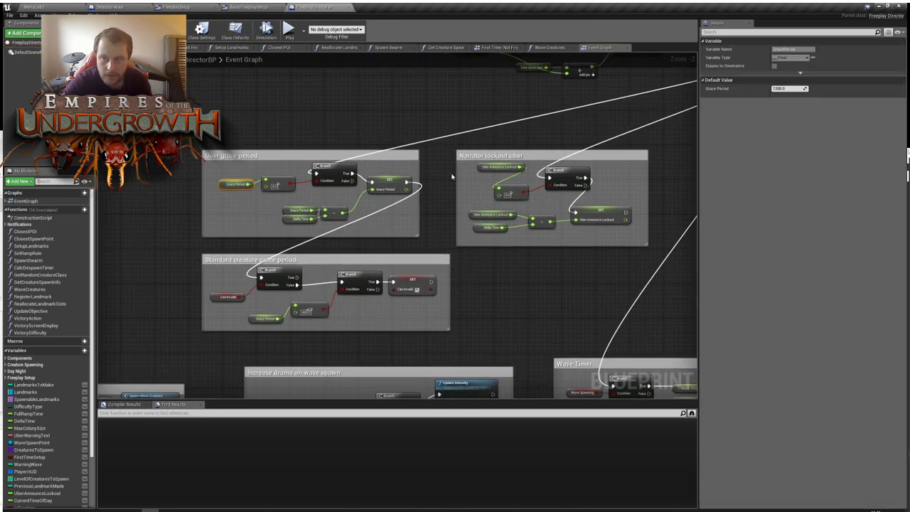
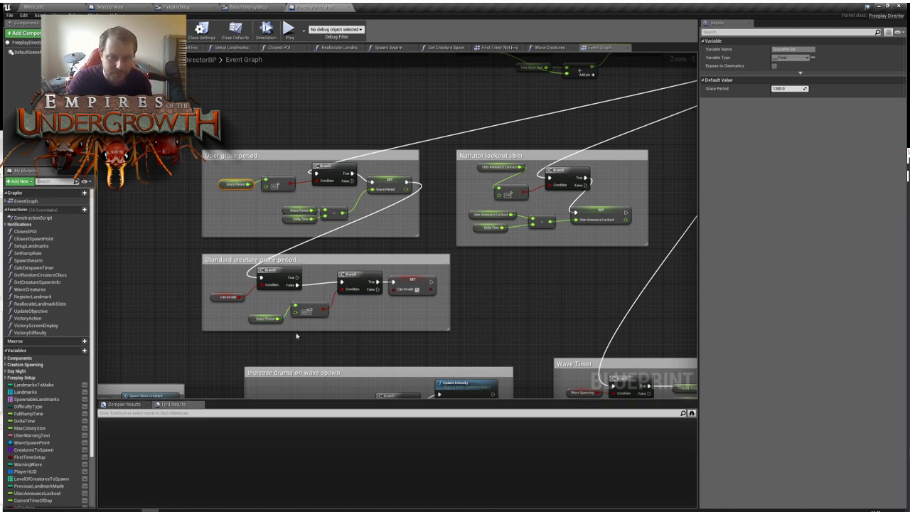
pyautogui.click(247, 307)
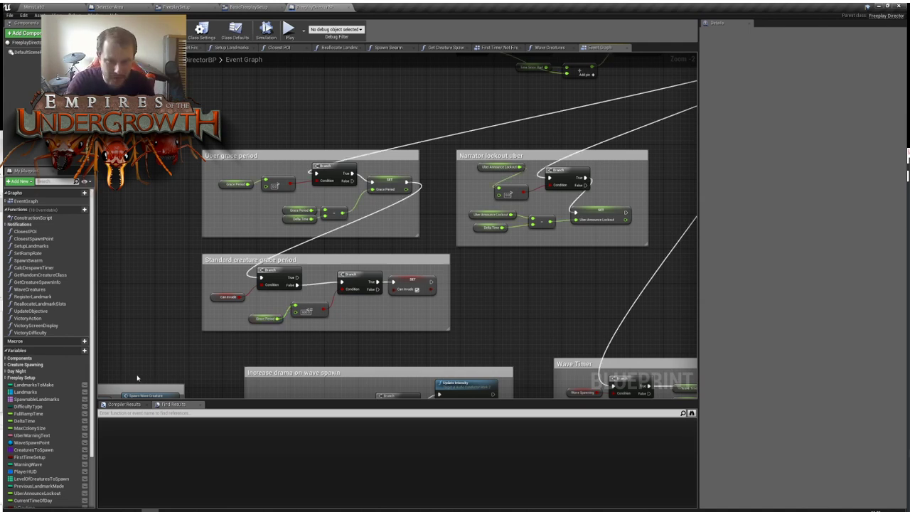
# Select the whole Standard creature grace period group and examine how its Grace Period comparison controls Can Invade
pyautogui.moveTo(526, 331); pyautogui.dragTo(539, 299, button='right')
pyautogui.scroll(2, 251, 301)
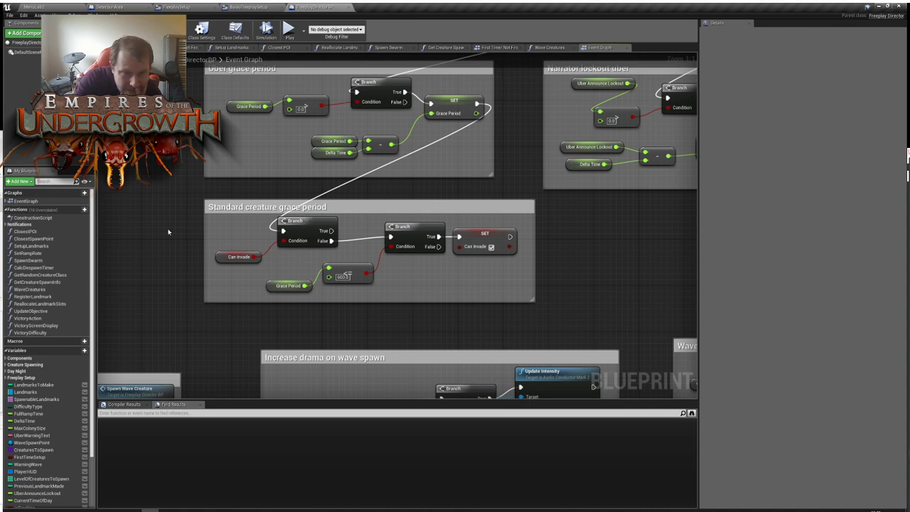
pyautogui.moveTo(196, 199); pyautogui.dragTo(545, 315)
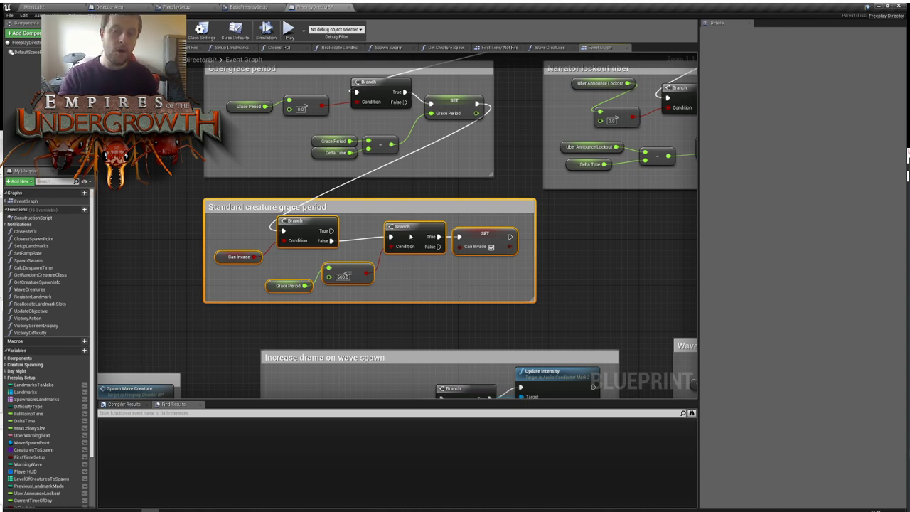
pyautogui.click(490, 248)
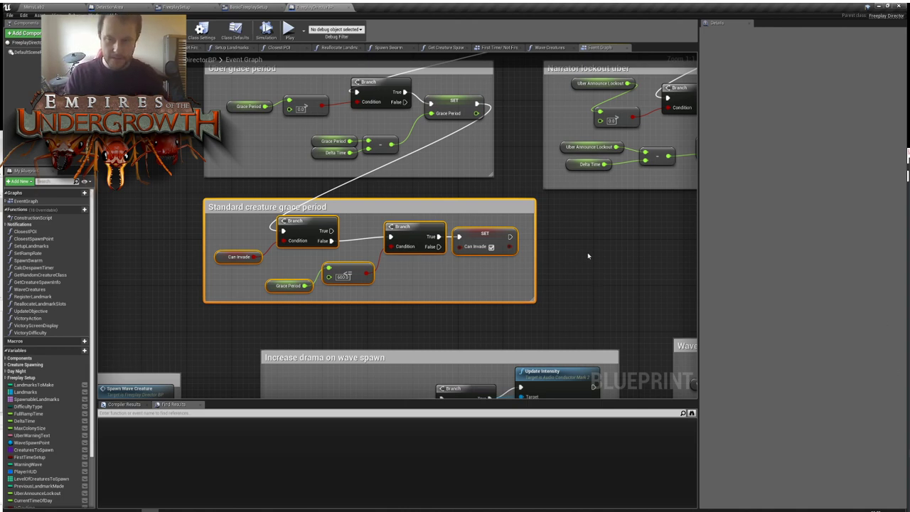
pyautogui.moveTo(671, 242); pyautogui.dragTo(663, 266, button='right')
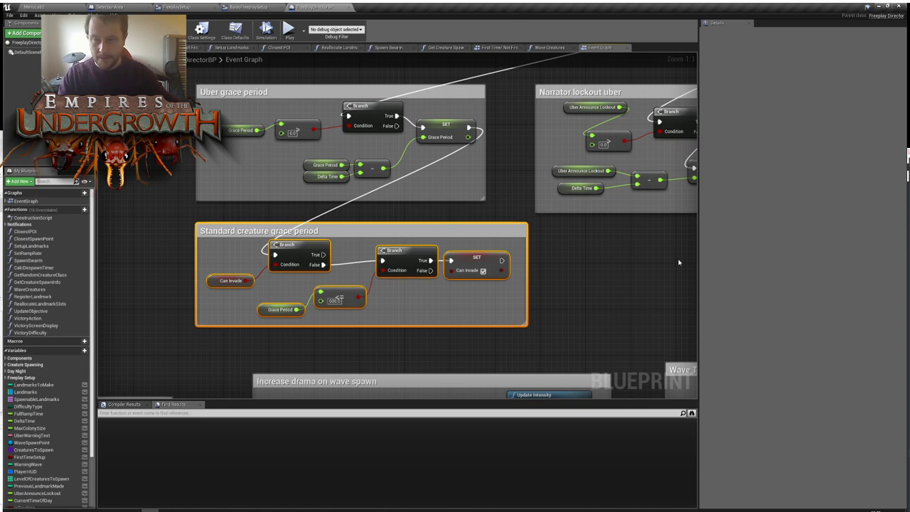
pyautogui.moveTo(640, 290); pyautogui.dragTo(601, 295, button='right')
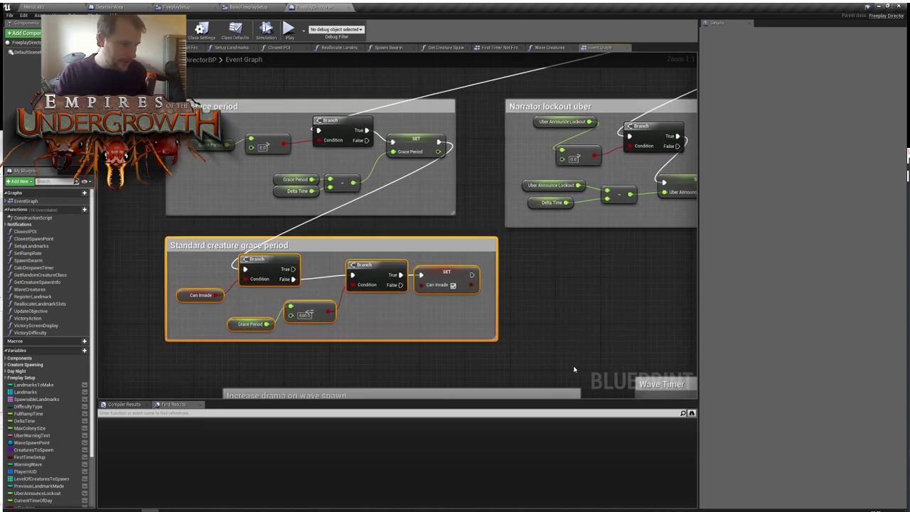